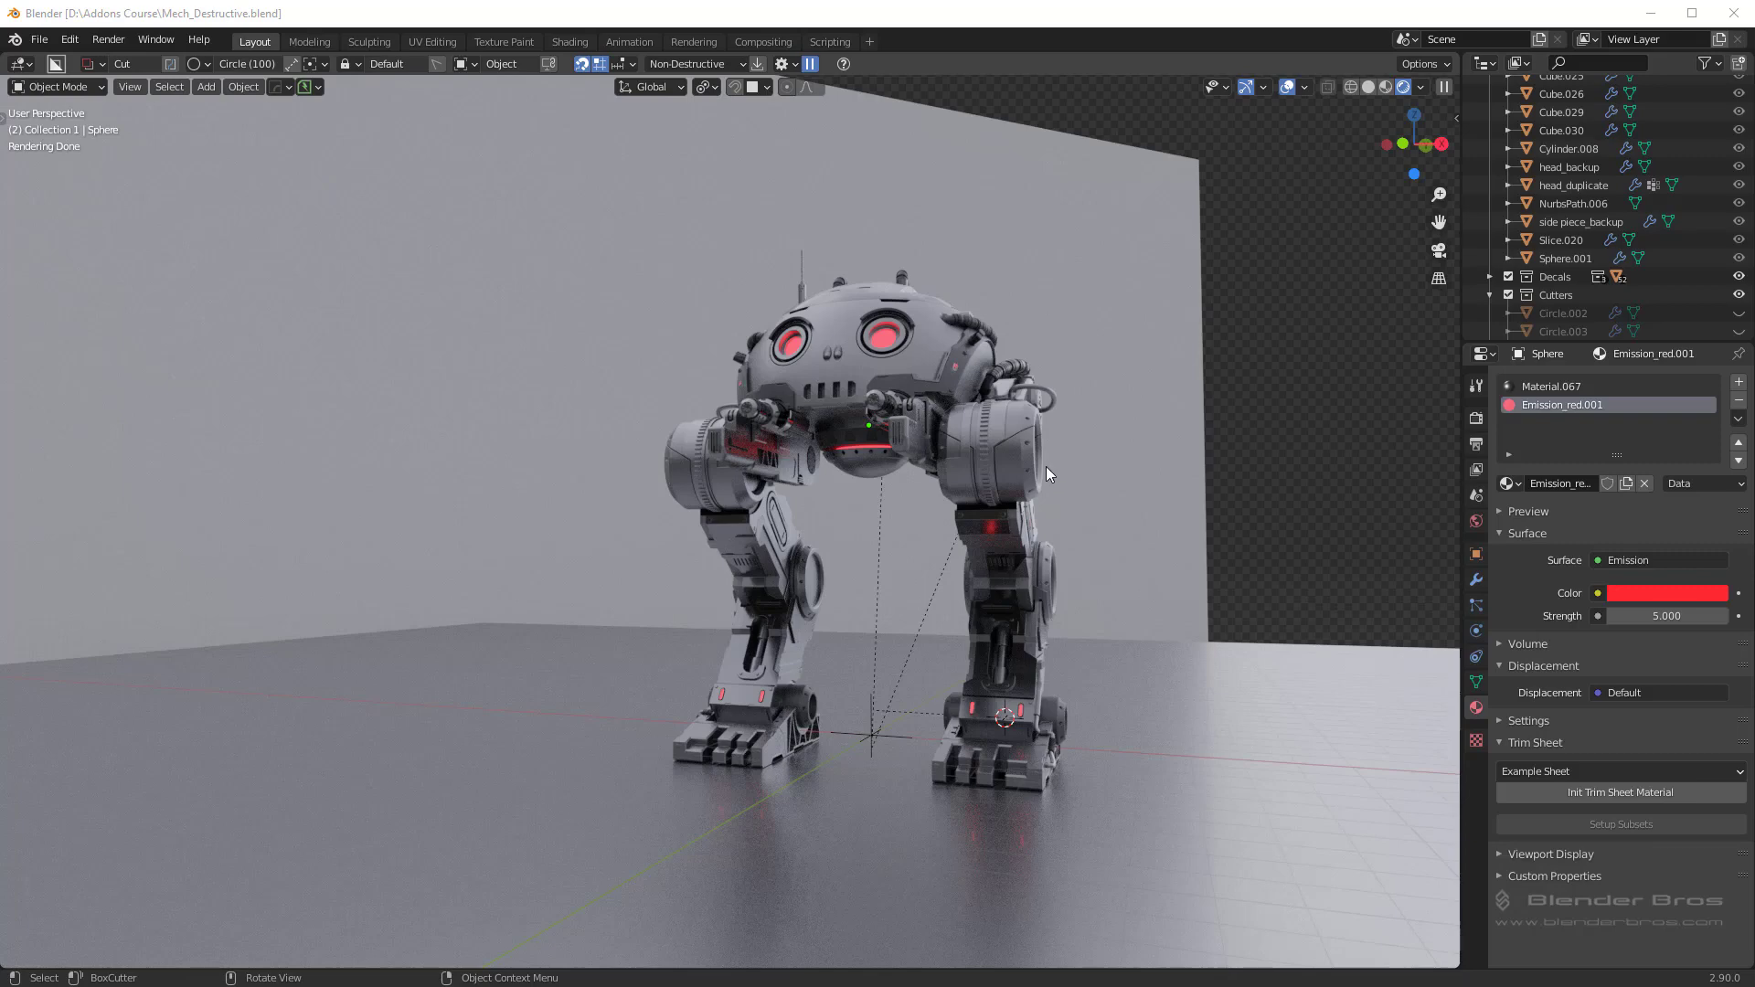
Step: Orbit and zoom around the mech robot from several angles to find a good viewpoint
{"action": "middle_click_drag", "start_coordinate": [1046, 466], "coordinate": [1126, 617]}
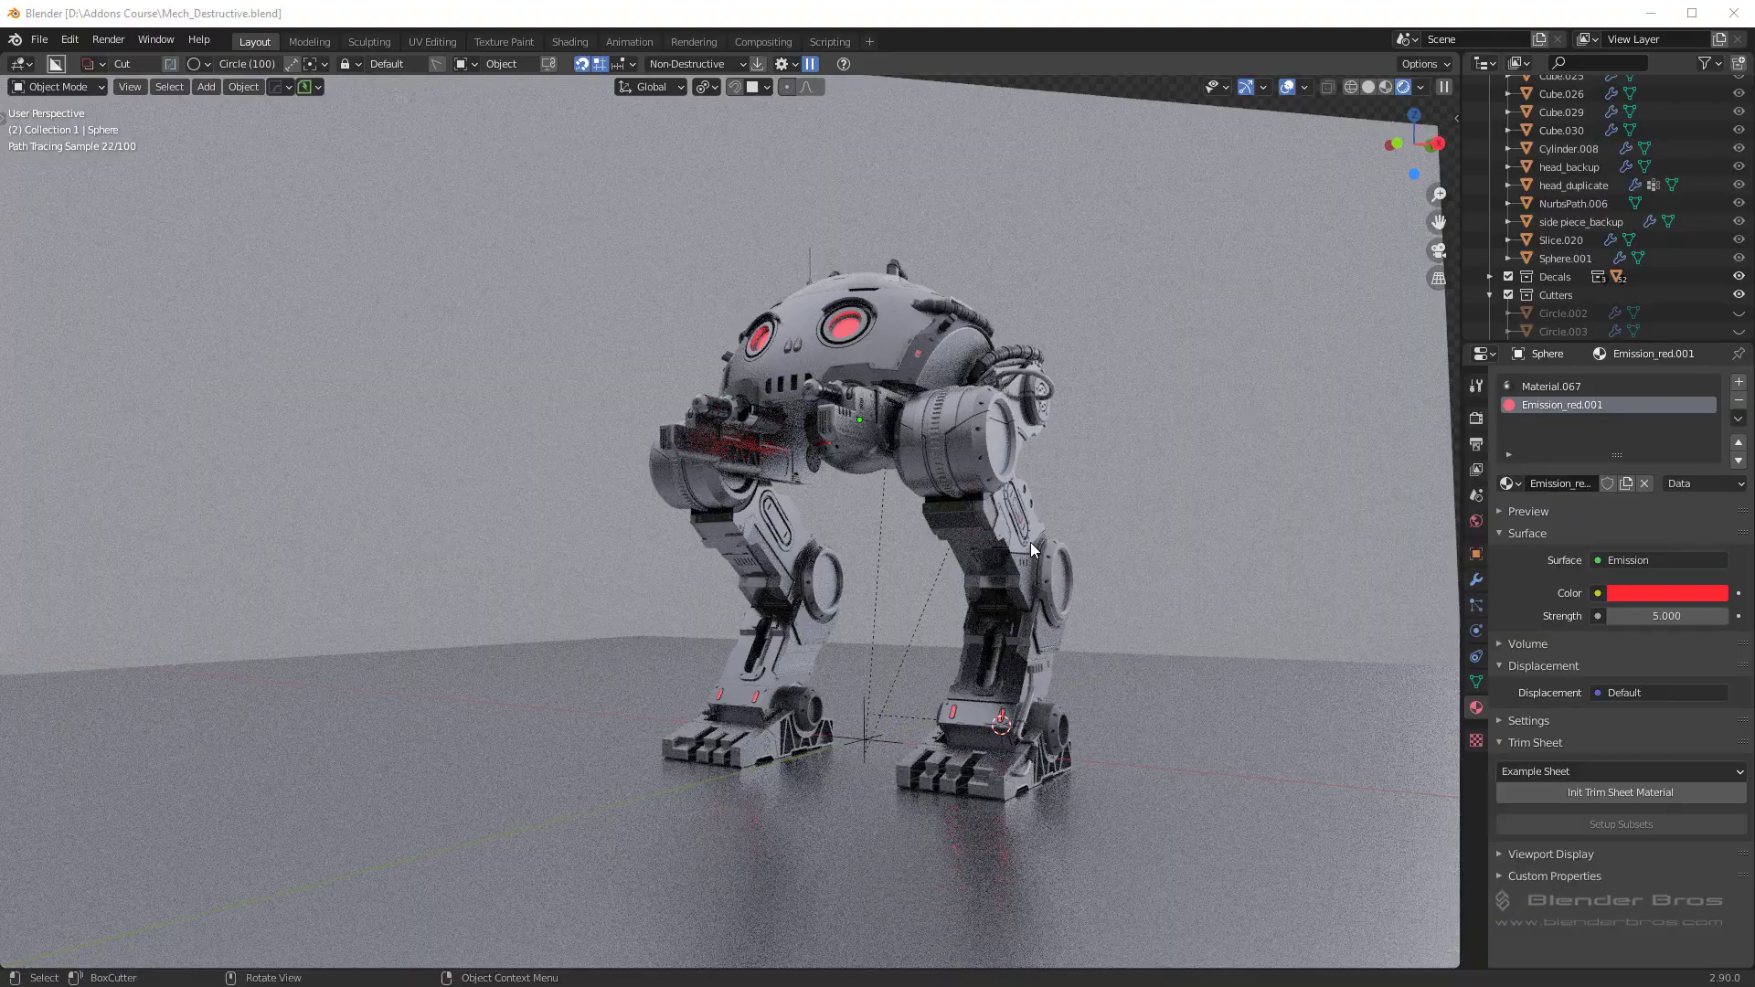
{"action": "mouse_move", "coordinate": [1066, 509]}
{"action": "middle_mouse_down"}
{"action": "mouse_move", "coordinate": [1009, 611]}
{"action": "mouse_move", "coordinate": [868, 579]}
{"action": "middle_mouse_up"}
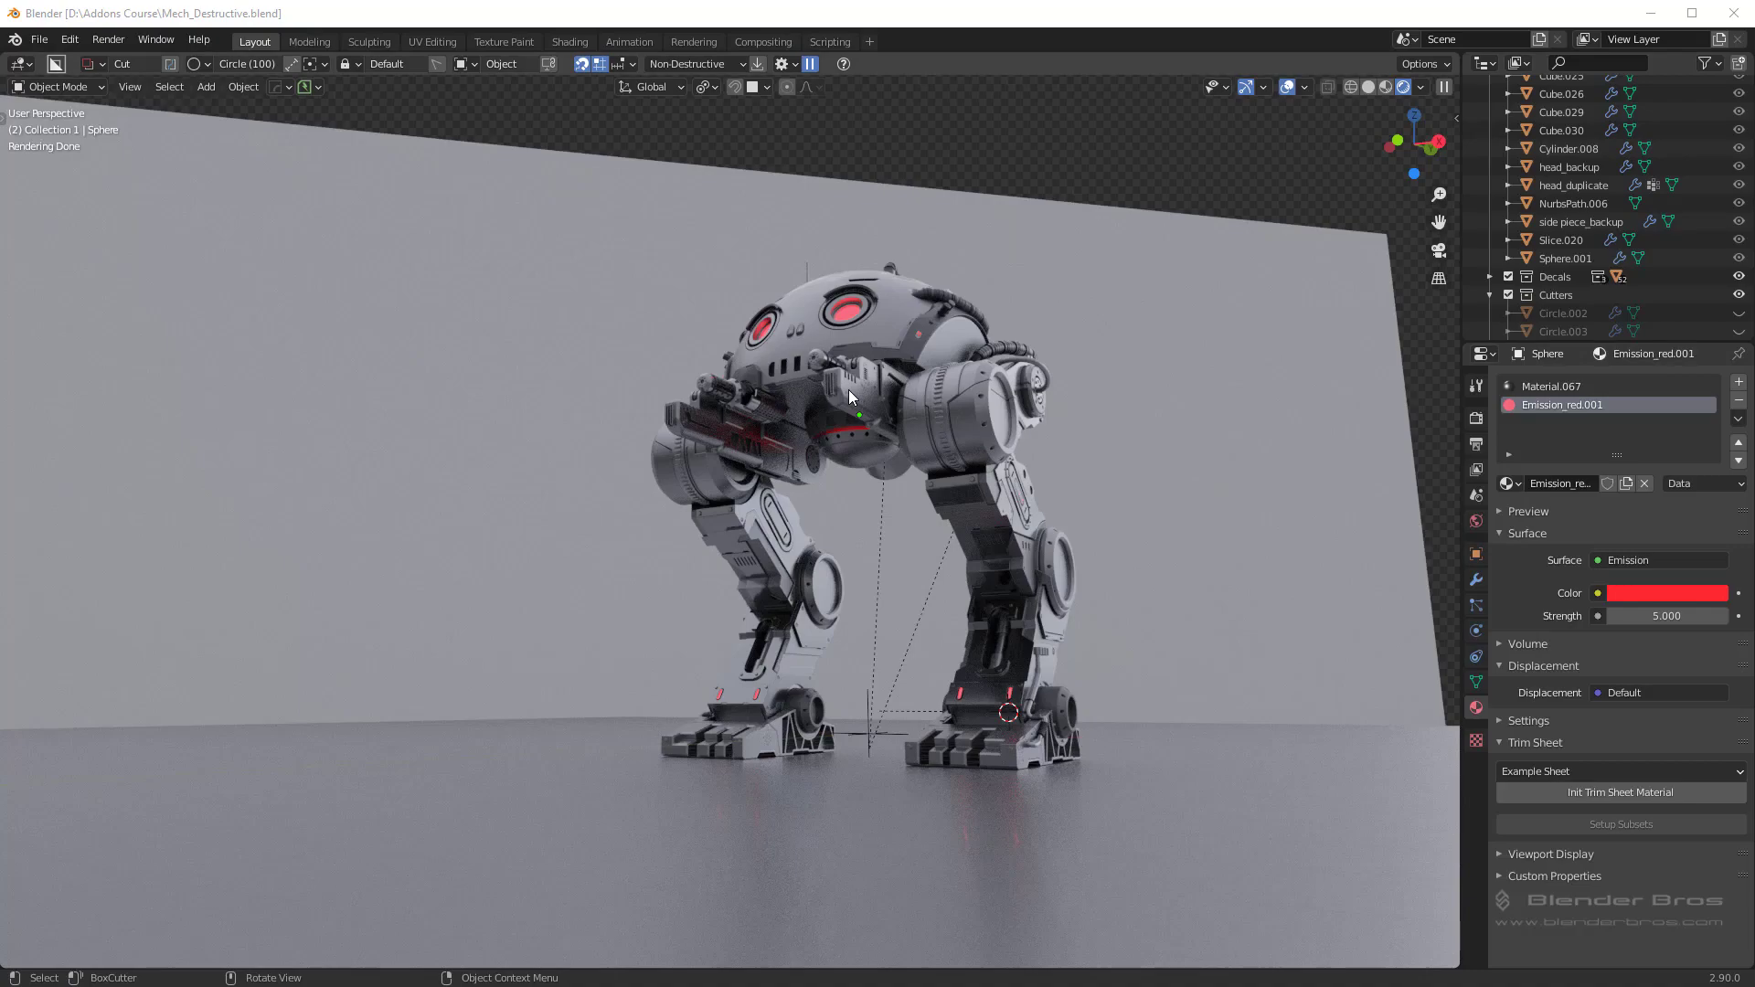
{"action": "mouse_move", "coordinate": [1010, 416]}
{"action": "middle_mouse_down"}
{"action": "mouse_move", "coordinate": [1093, 447]}
{"action": "mouse_move", "coordinate": [1036, 449]}
{"action": "middle_mouse_up"}
{"action": "scroll", "coordinate": [1093, 449], "scroll_direction": "up", "scroll_amount": 3}
{"action": "scroll", "coordinate": [1093, 459], "scroll_direction": "down", "scroll_amount": 4}
{"action": "scroll", "coordinate": [1064, 454], "scroll_direction": "up", "scroll_amount": 3}
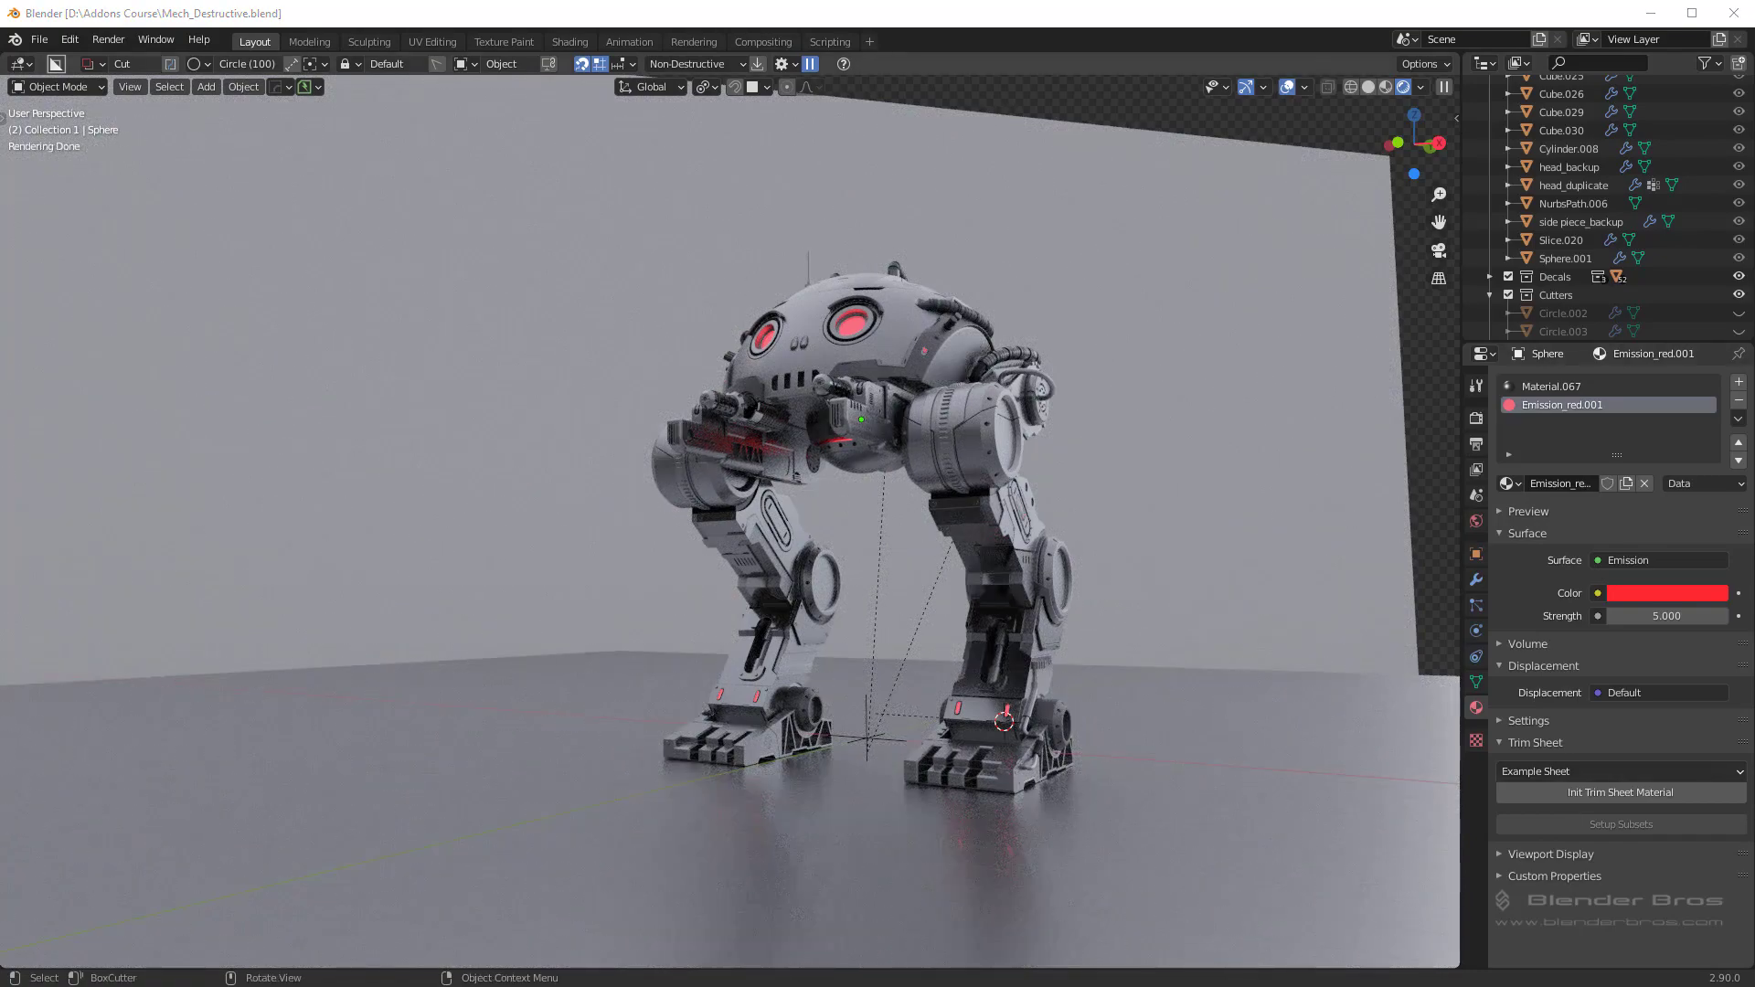
{"action": "mouse_move", "coordinate": [945, 529]}
{"action": "middle_mouse_down"}
{"action": "mouse_move", "coordinate": [966, 526]}
{"action": "mouse_move", "coordinate": [924, 496]}
{"action": "mouse_move", "coordinate": [896, 507]}
{"action": "middle_mouse_up"}
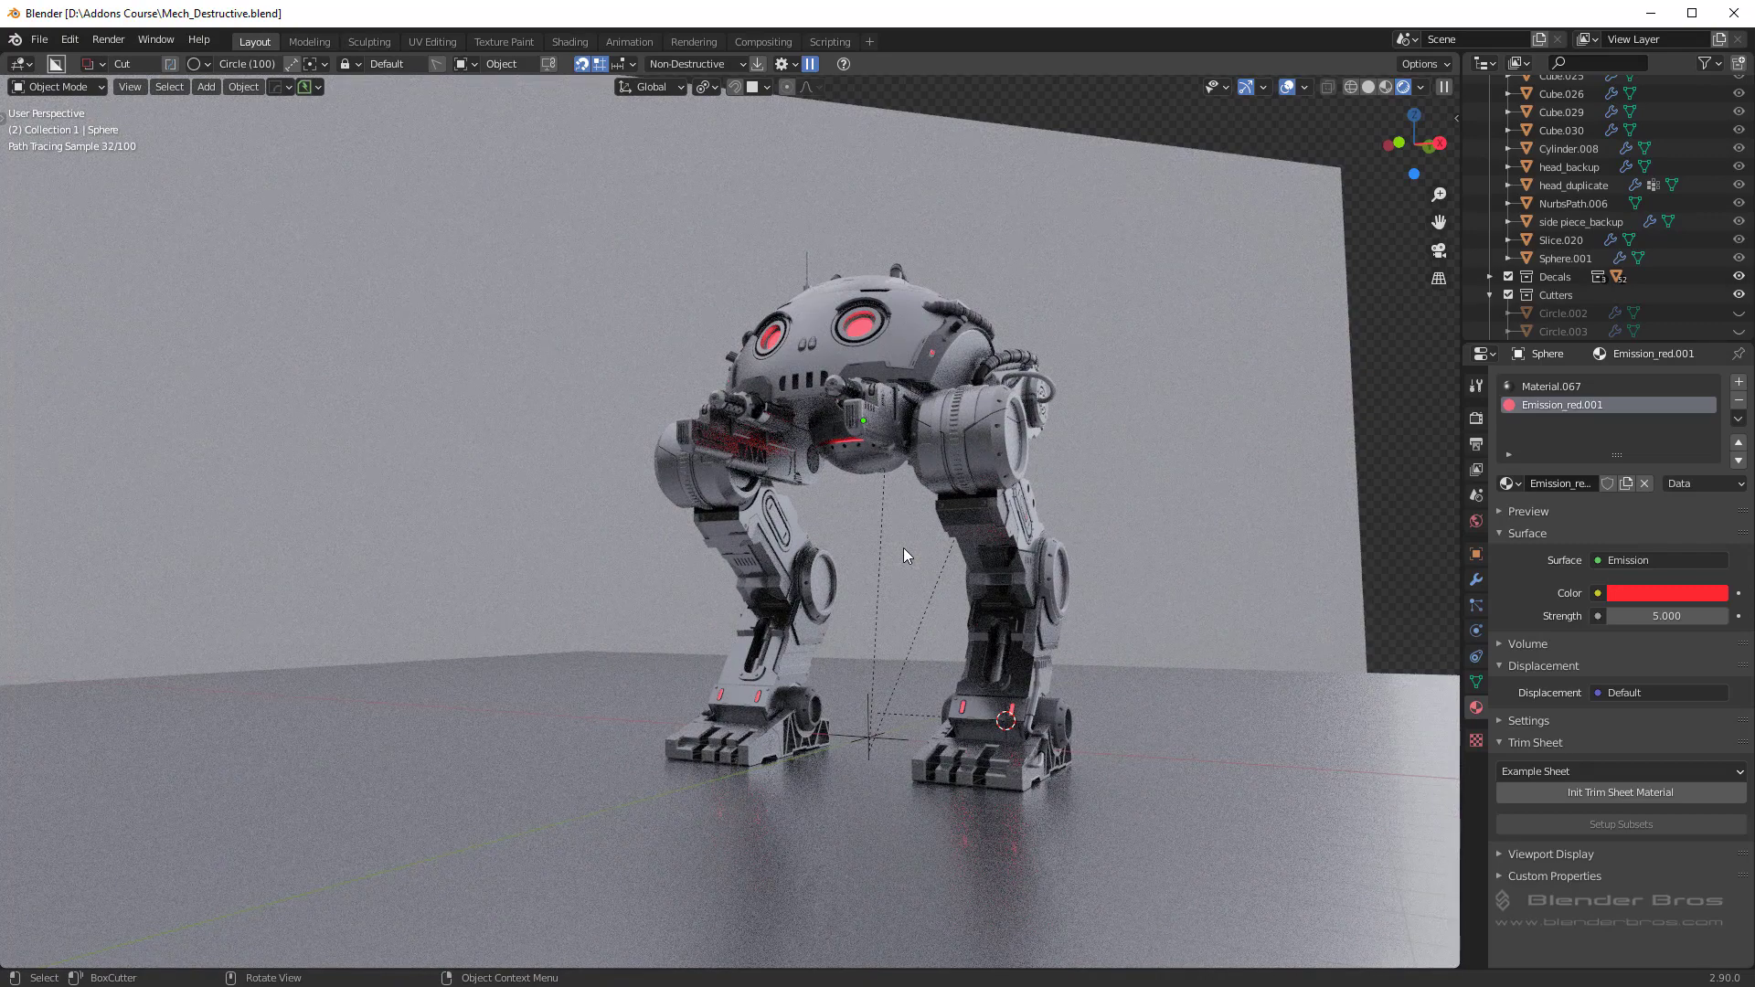
Step: Add a new camera and use Align Active Camera to View to frame the mech
{"action": "key", "text": "shift+a"}
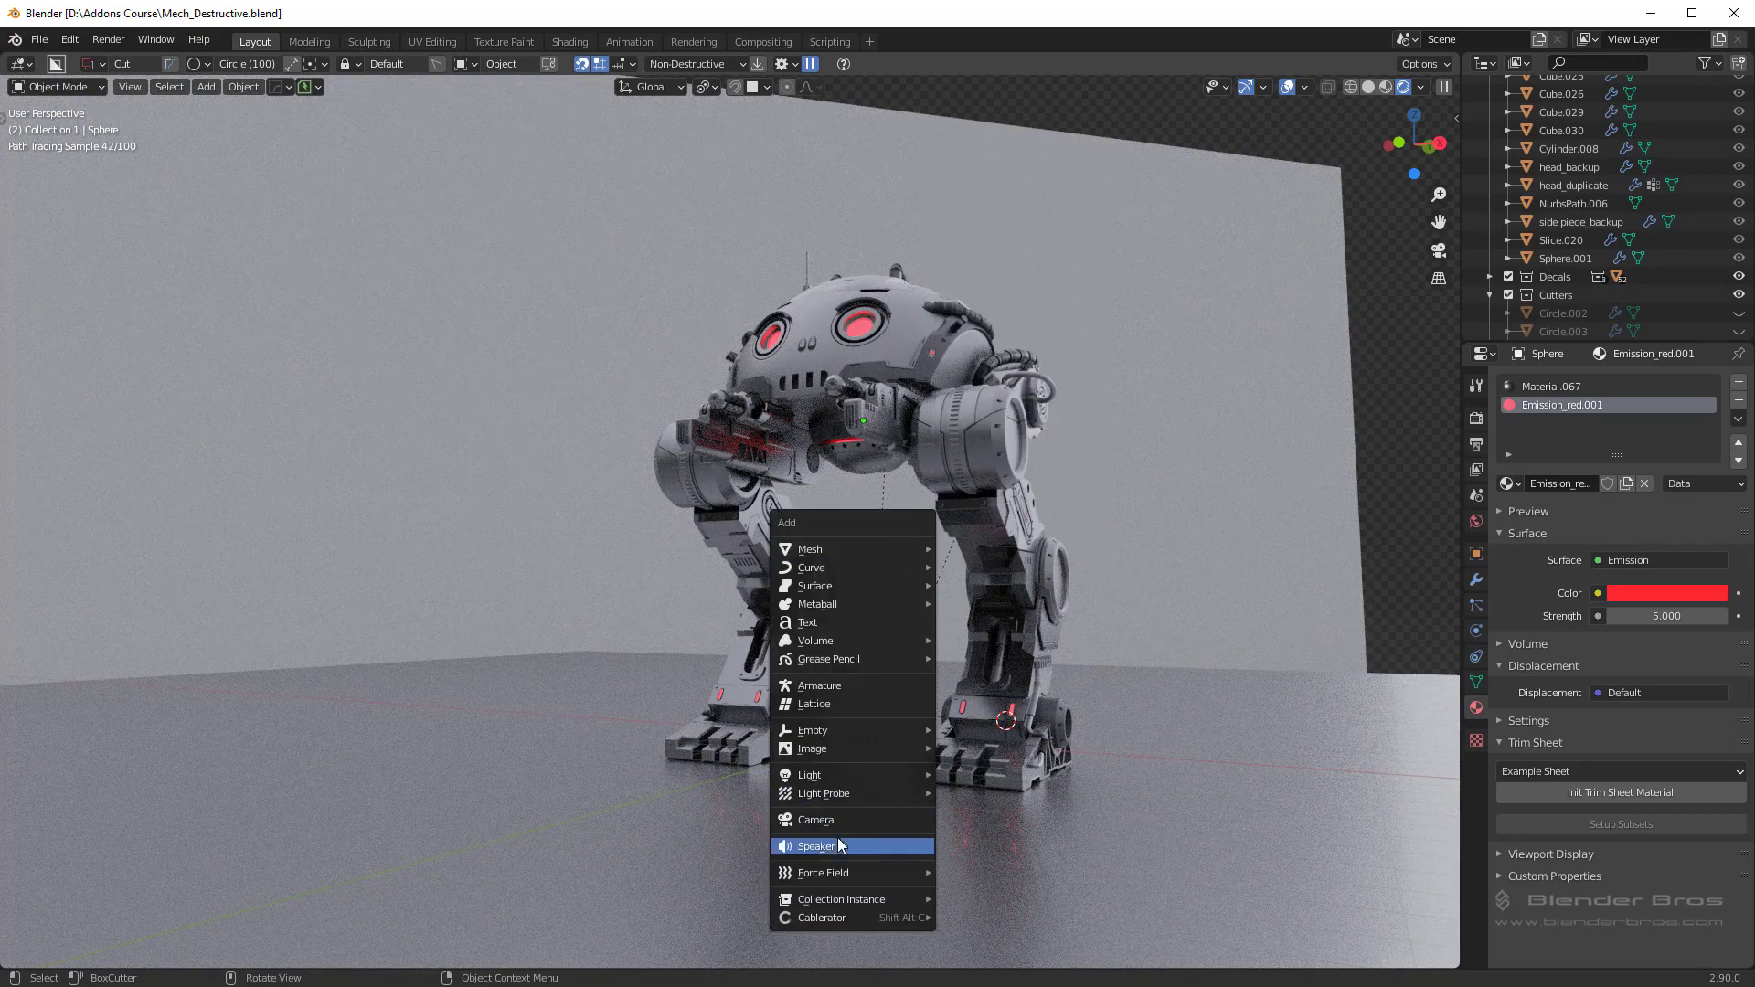
{"action": "left_click", "coordinate": [843, 819]}
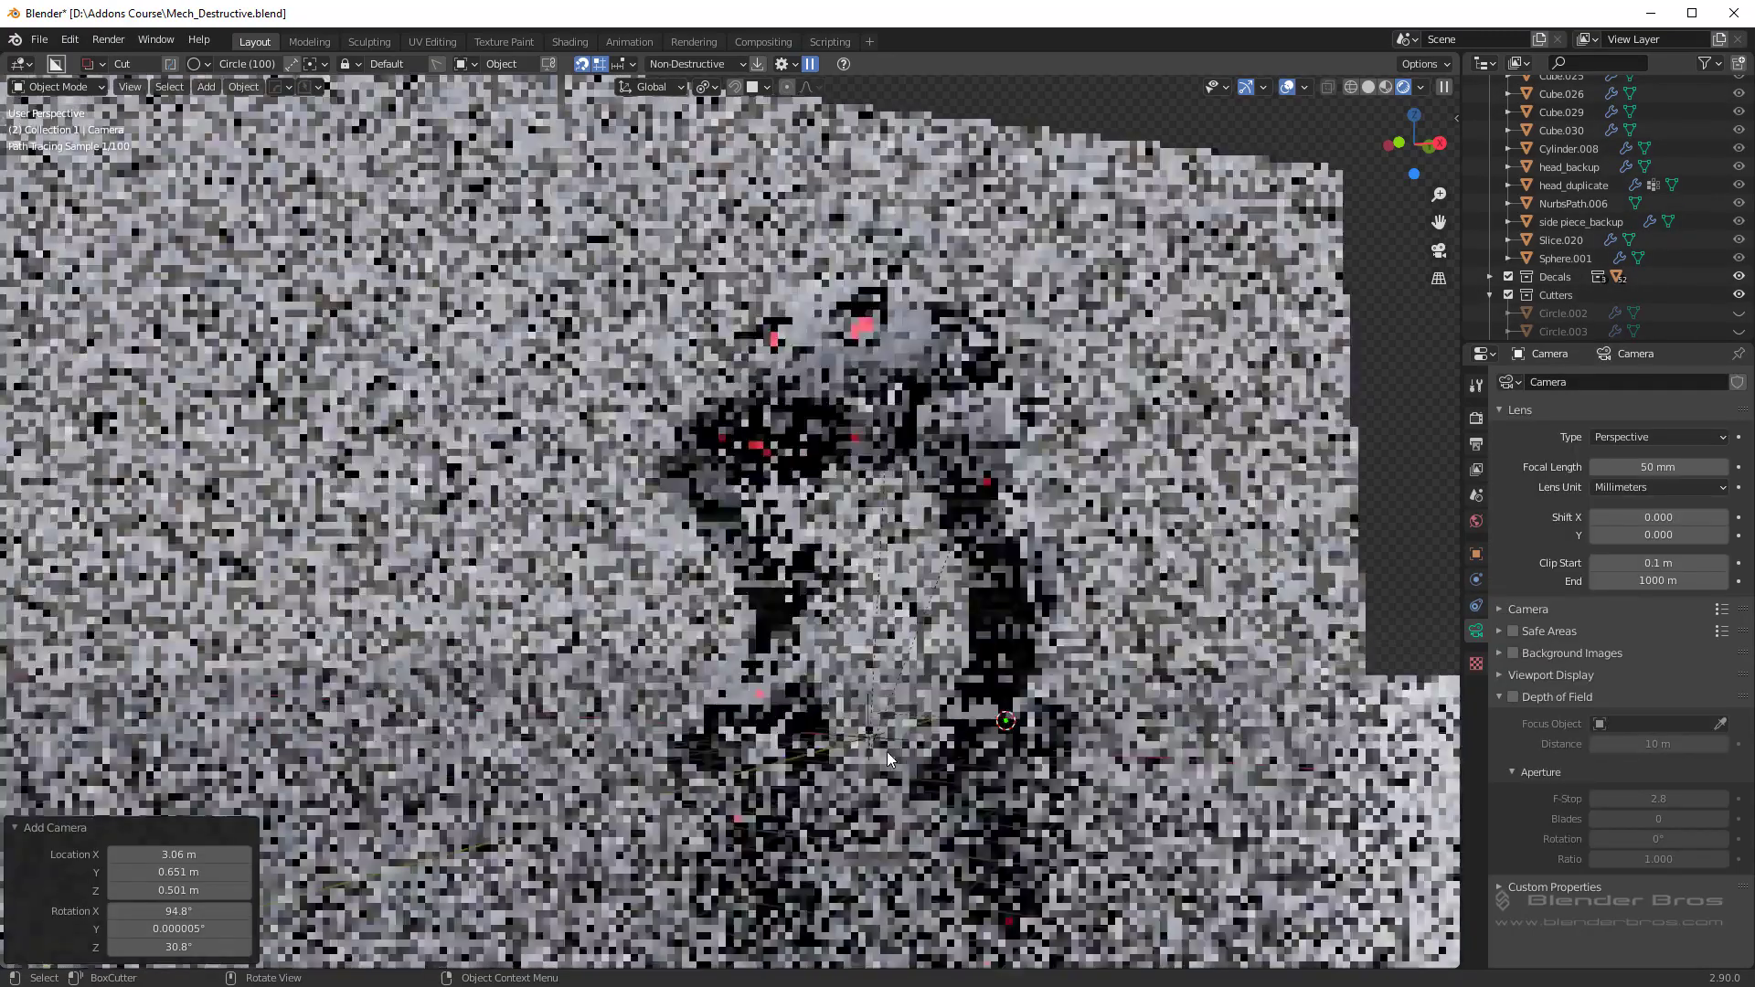
{"action": "key", "text": "KP_0"}
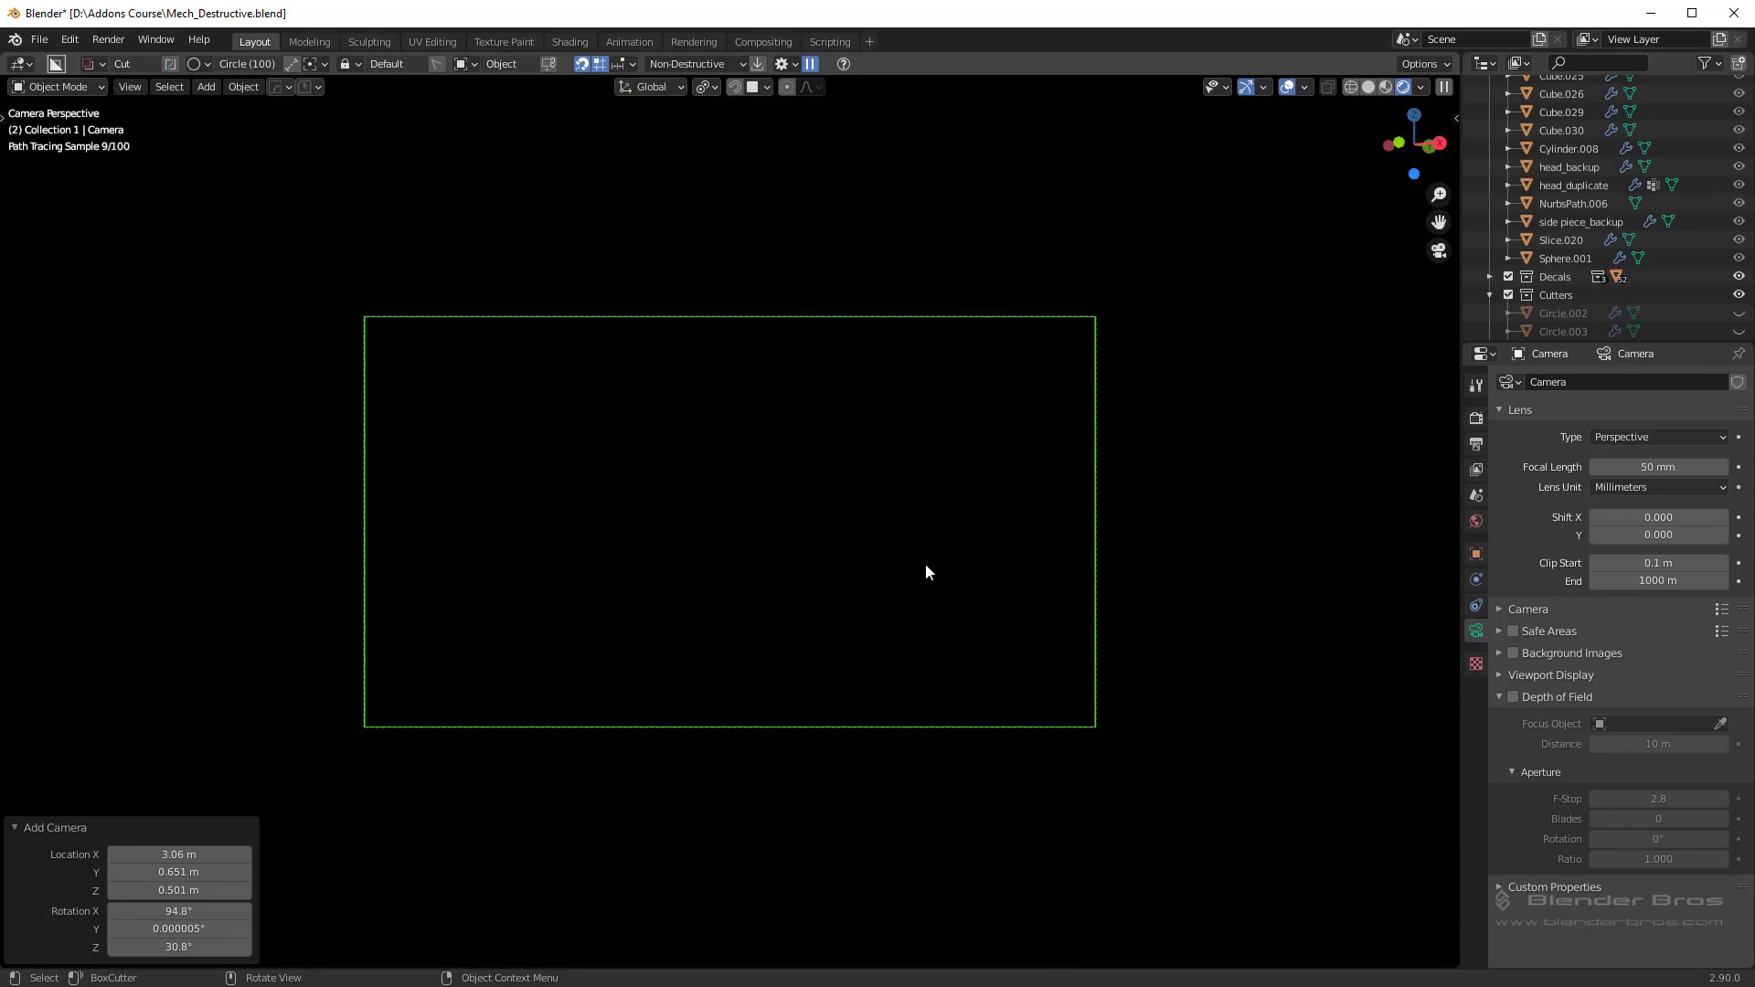
{"action": "key", "text": "KP_0"}
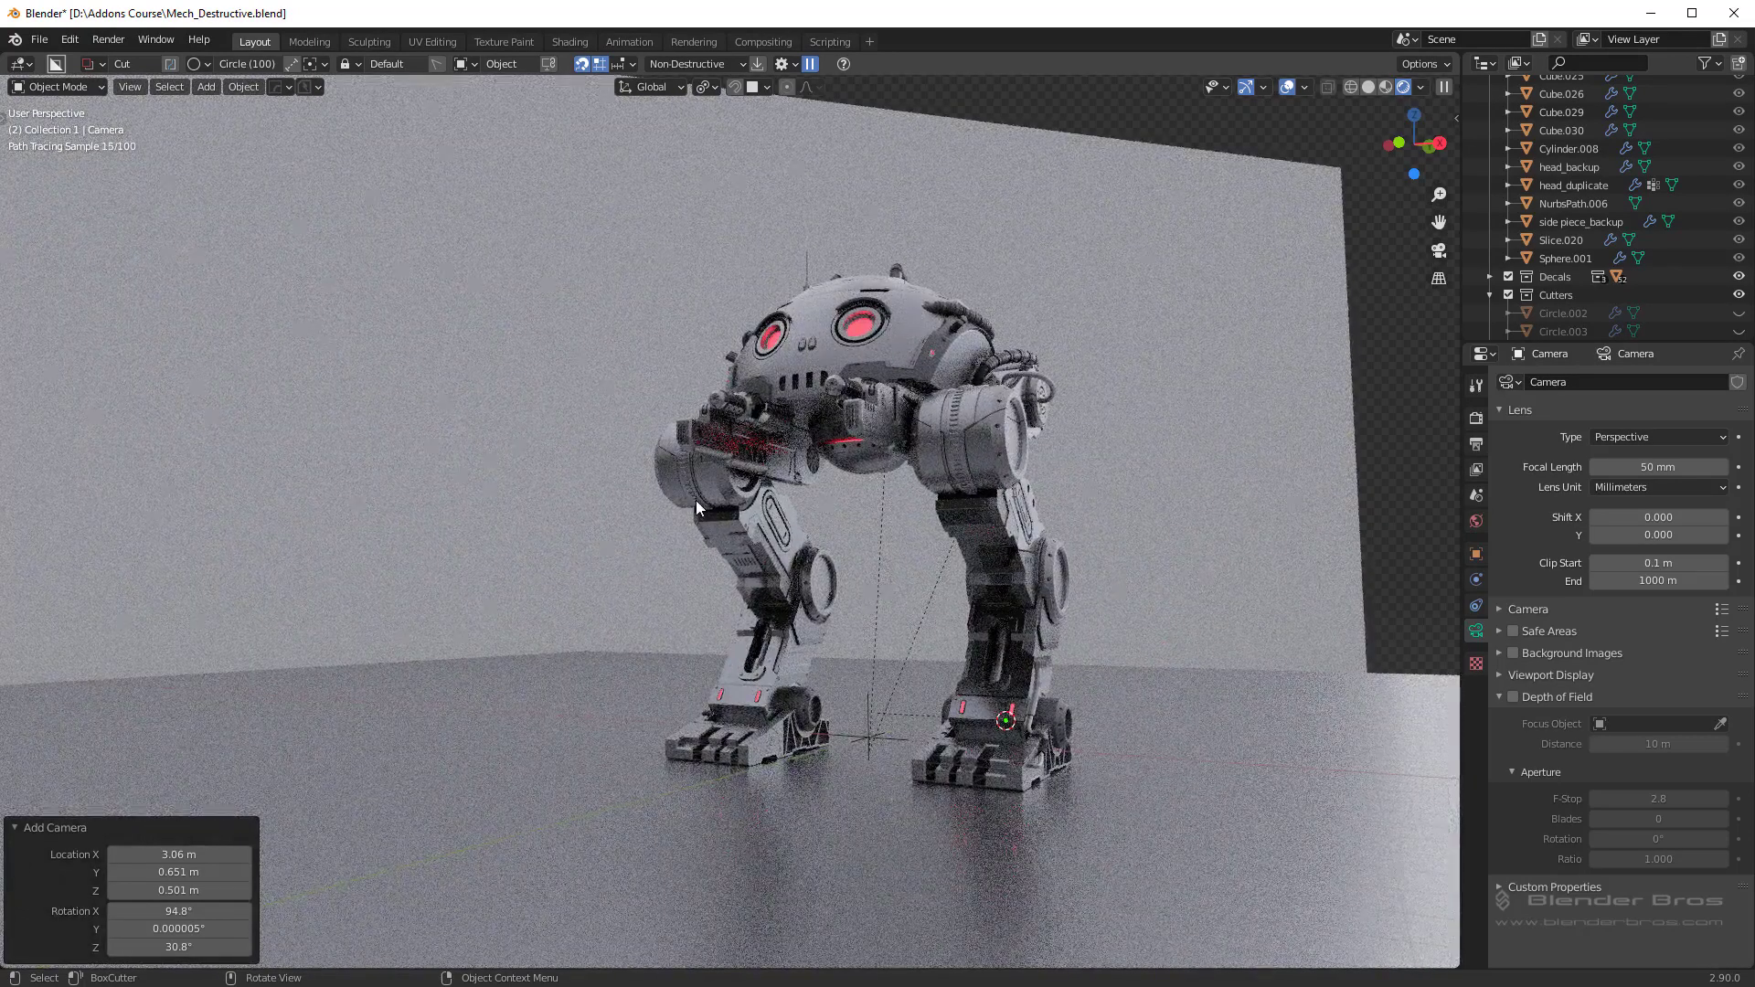
{"action": "left_click", "coordinate": [130, 87]}
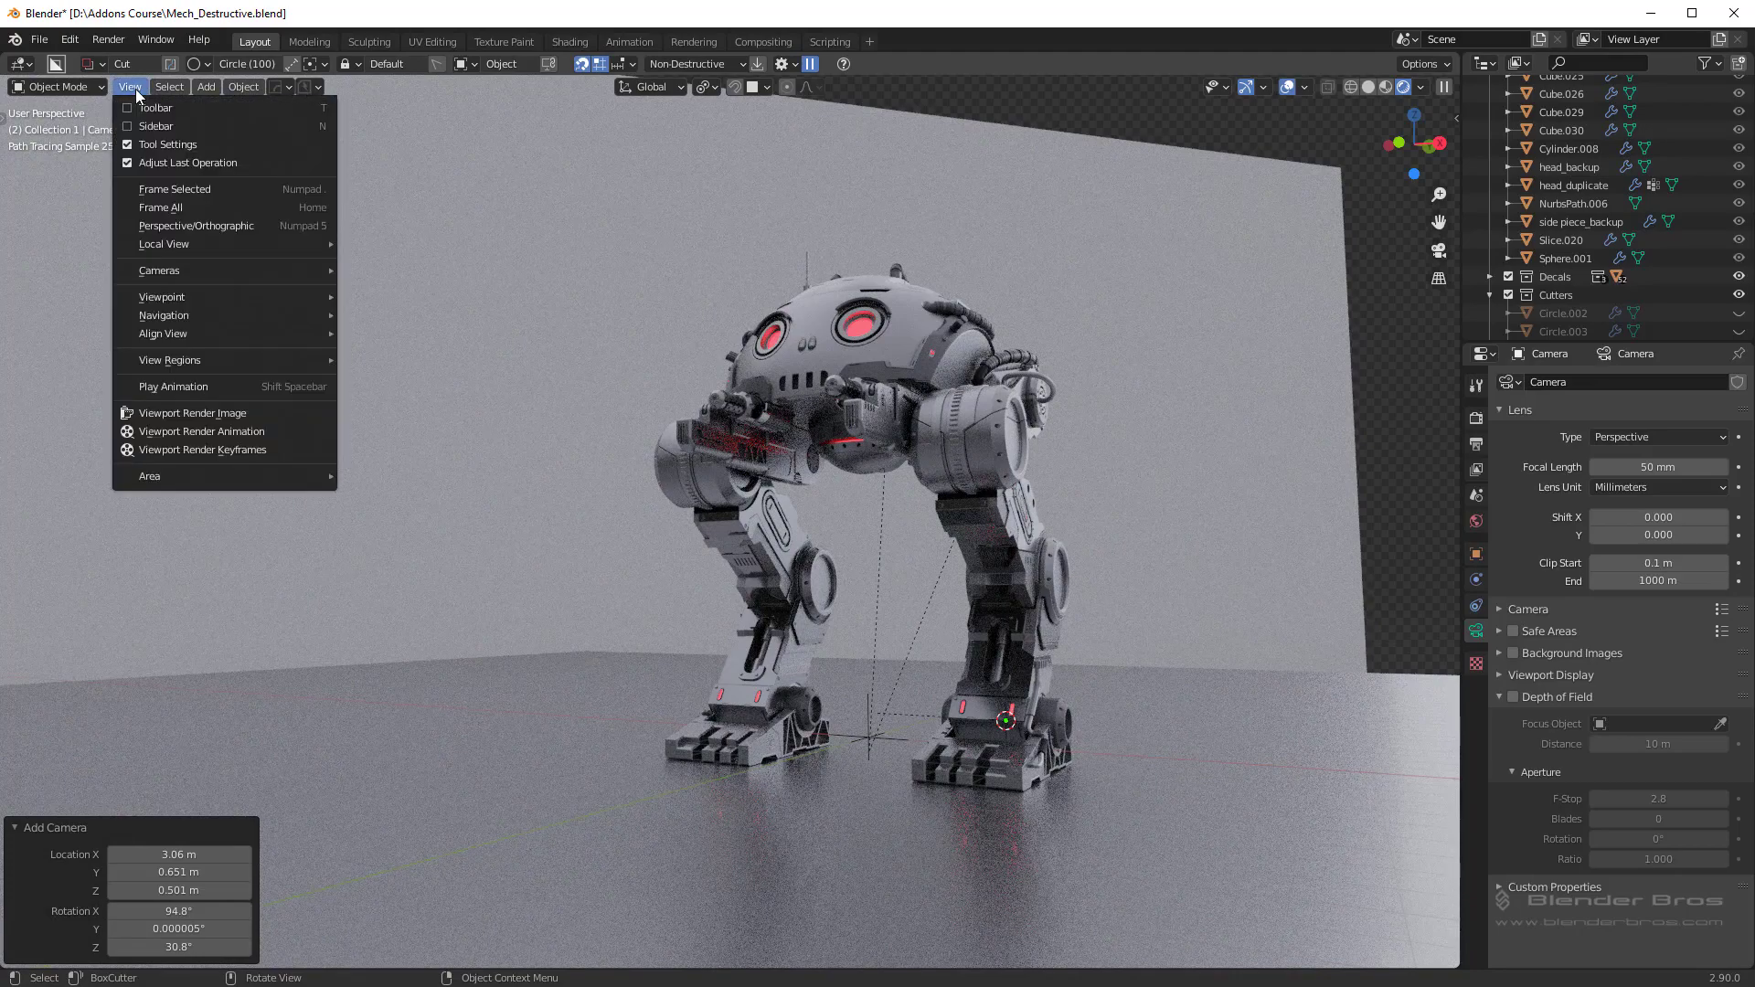
{"action": "mouse_move", "coordinate": [152, 333]}
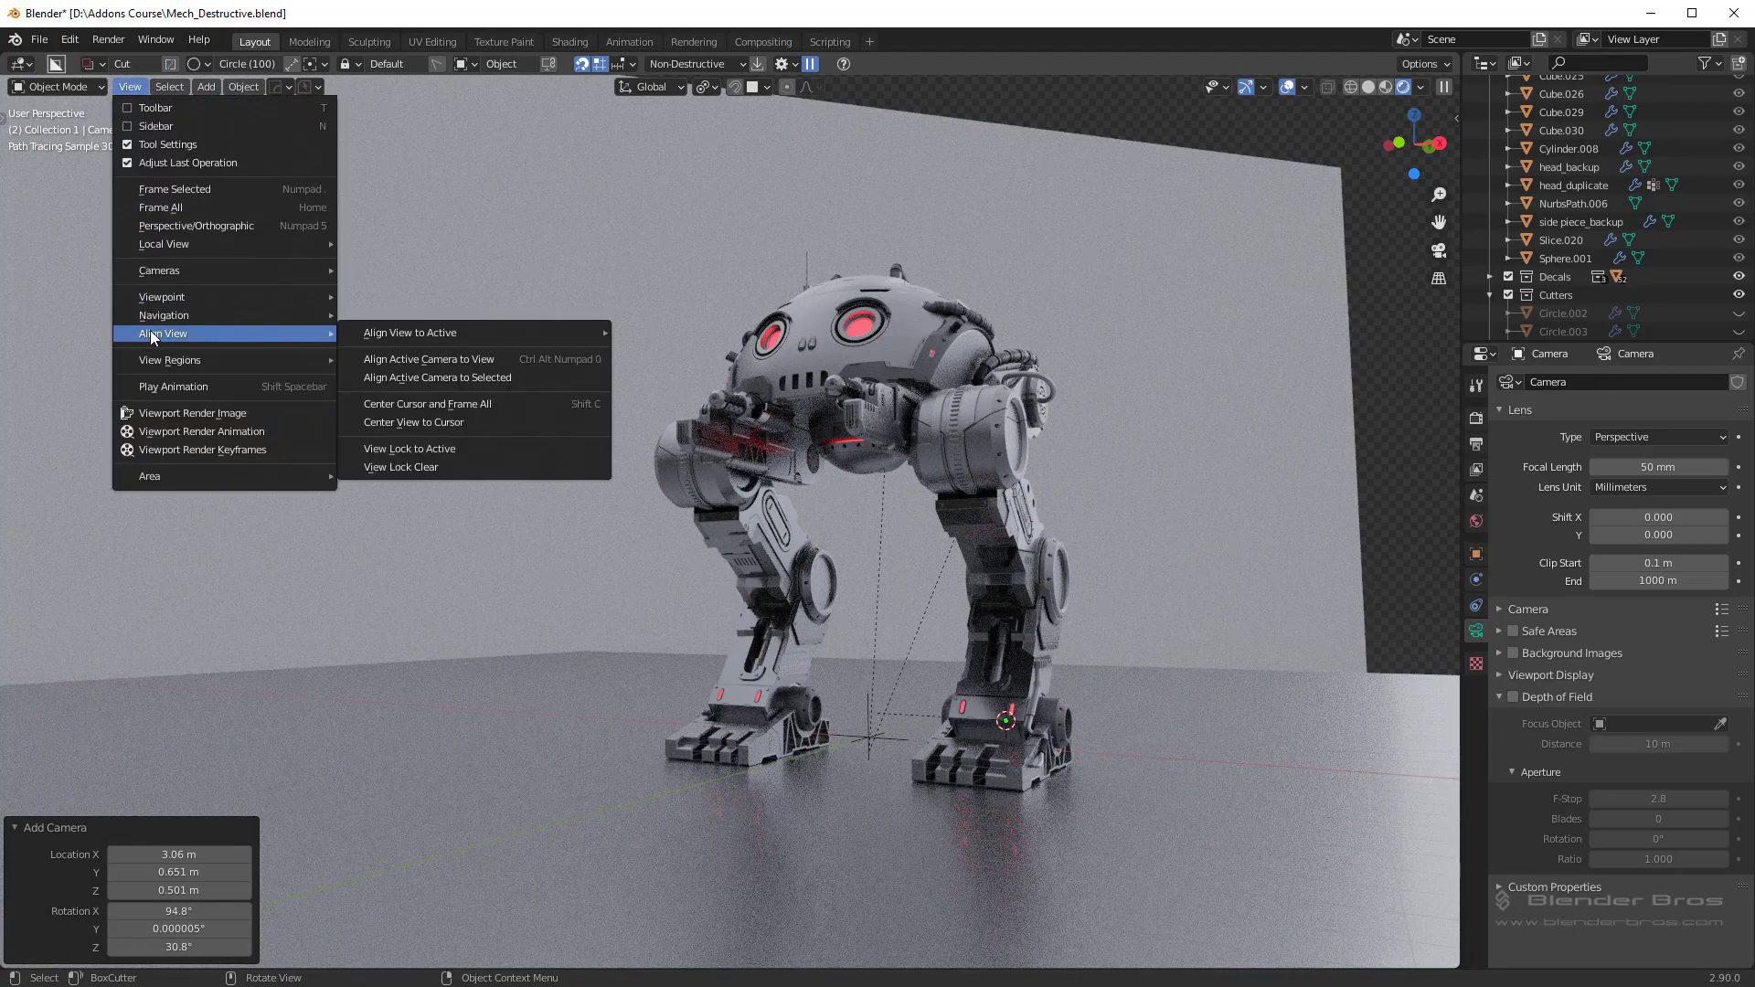
{"action": "left_click", "coordinate": [436, 358]}
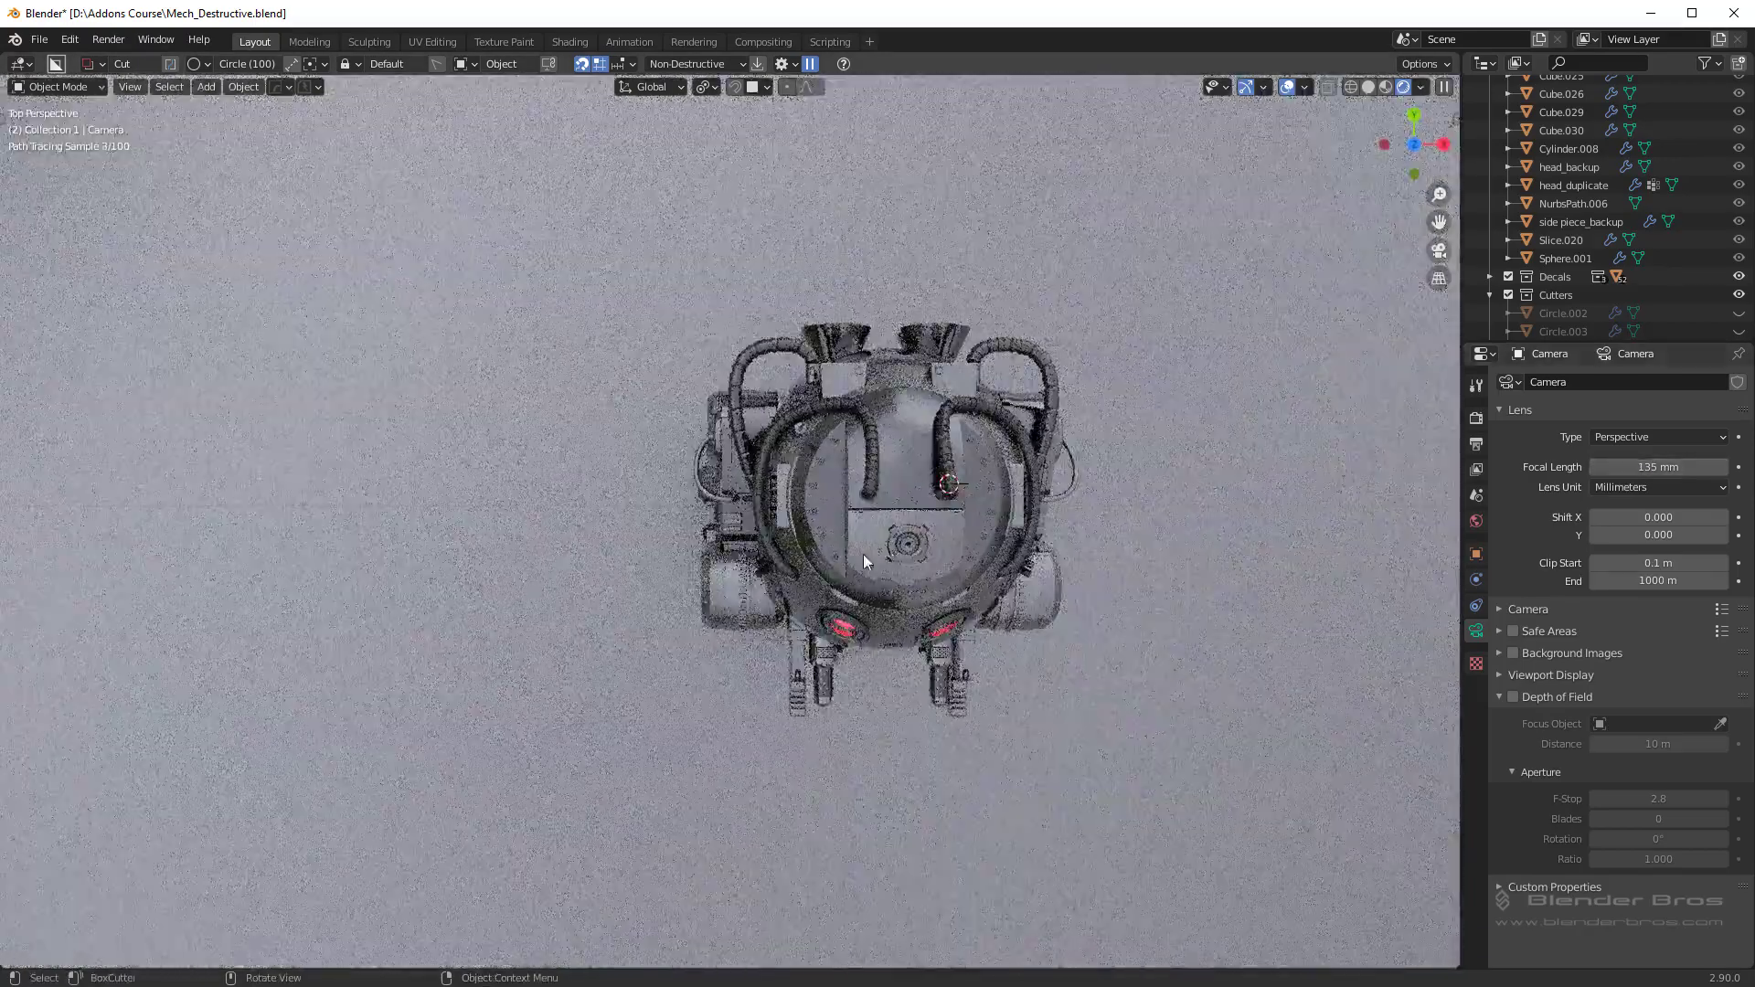
Step: Dolly the camera back along its view axis and check the framing through it
{"action": "key", "text": "x"}
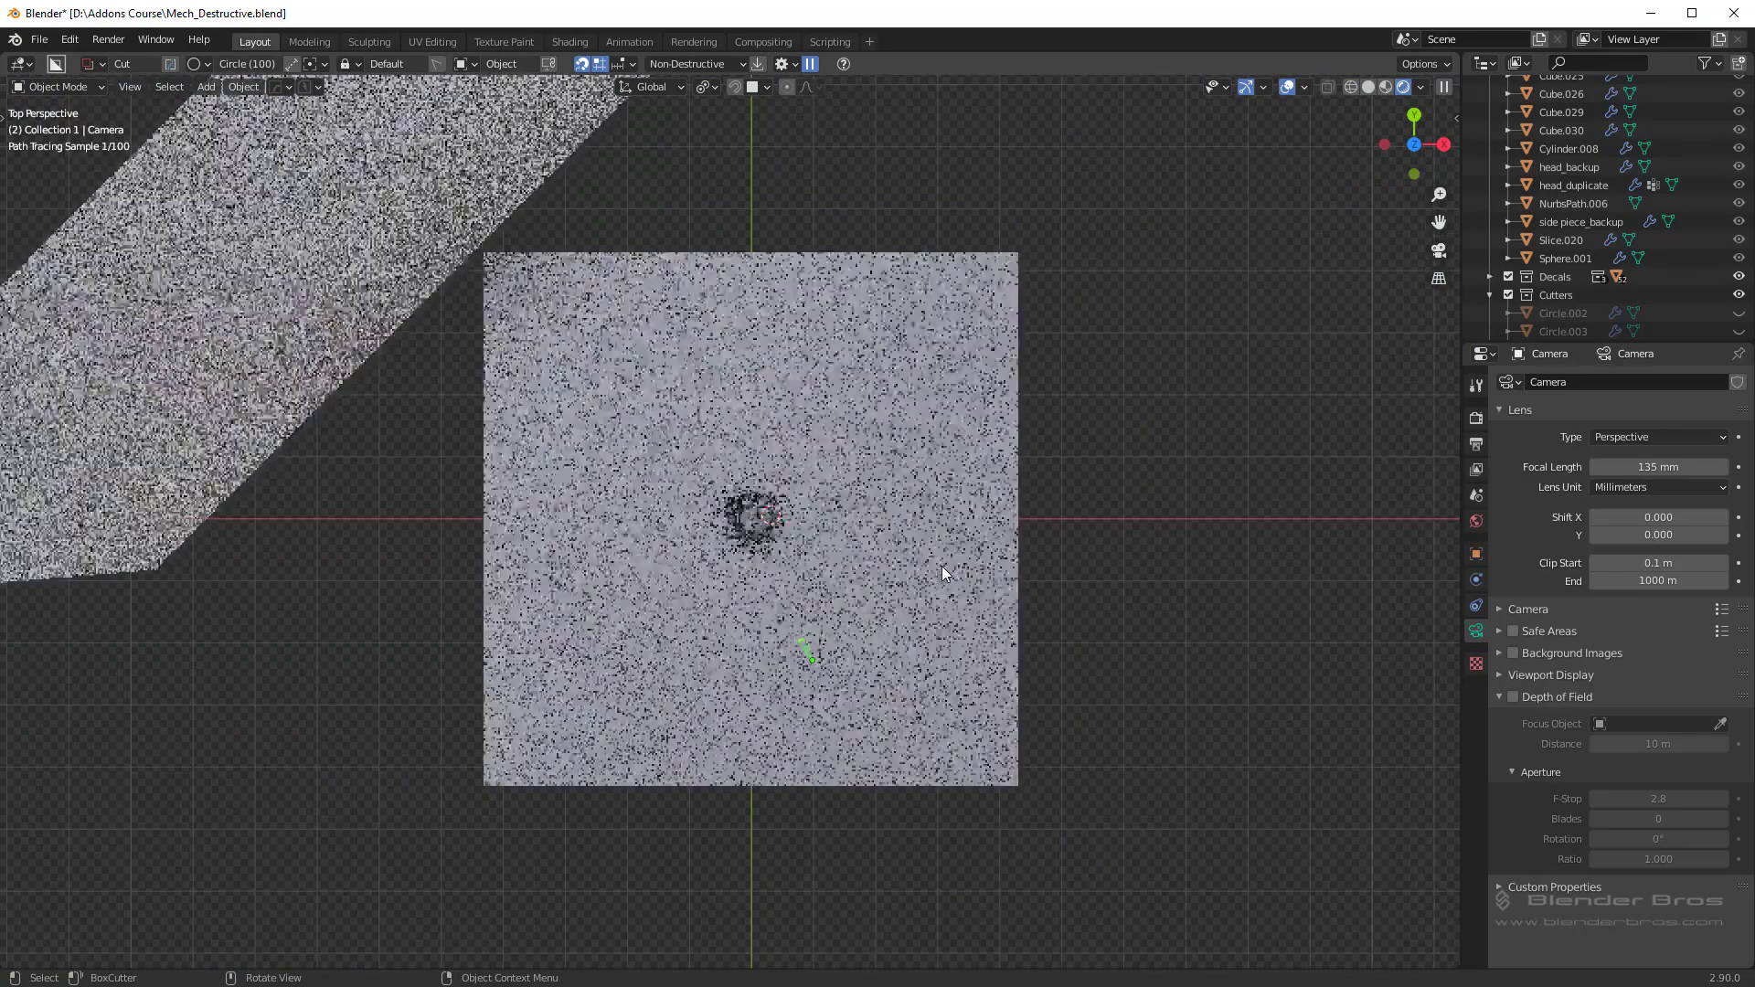
{"action": "key", "text": "g"}
{"action": "key", "text": "z"}
{"action": "key", "text": "z"}
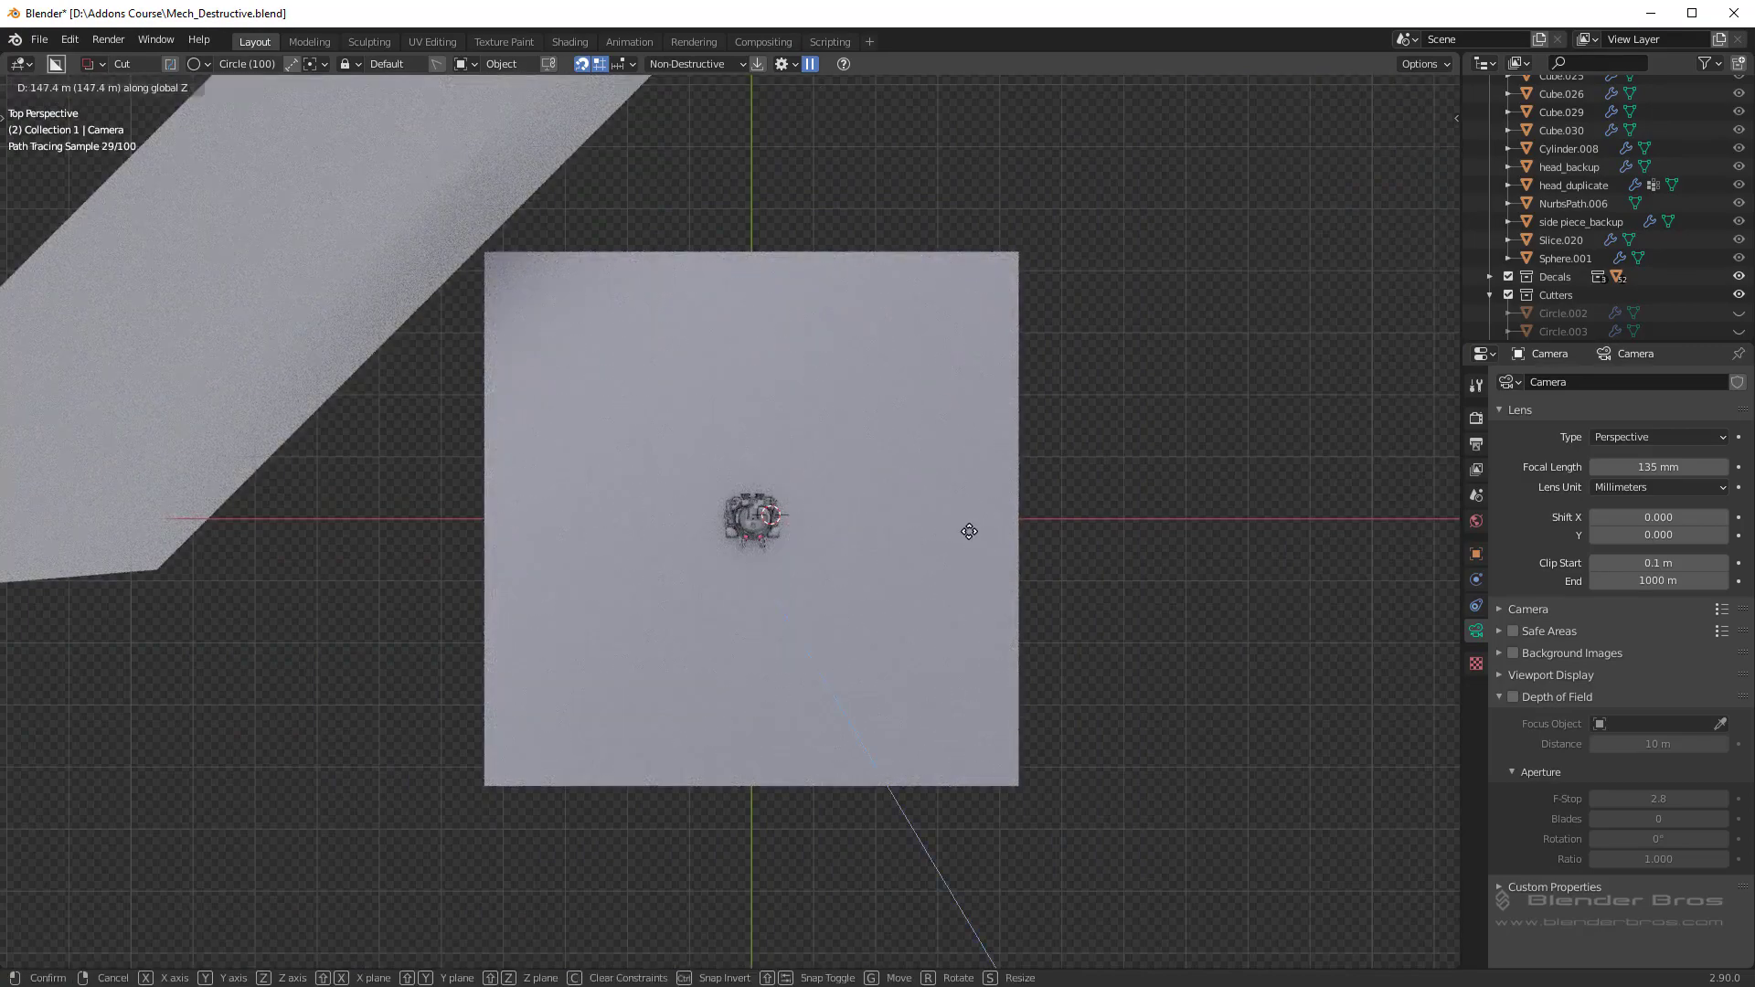
{"action": "left_click", "coordinate": [1130, 693]}
{"action": "key", "text": "KP_0"}
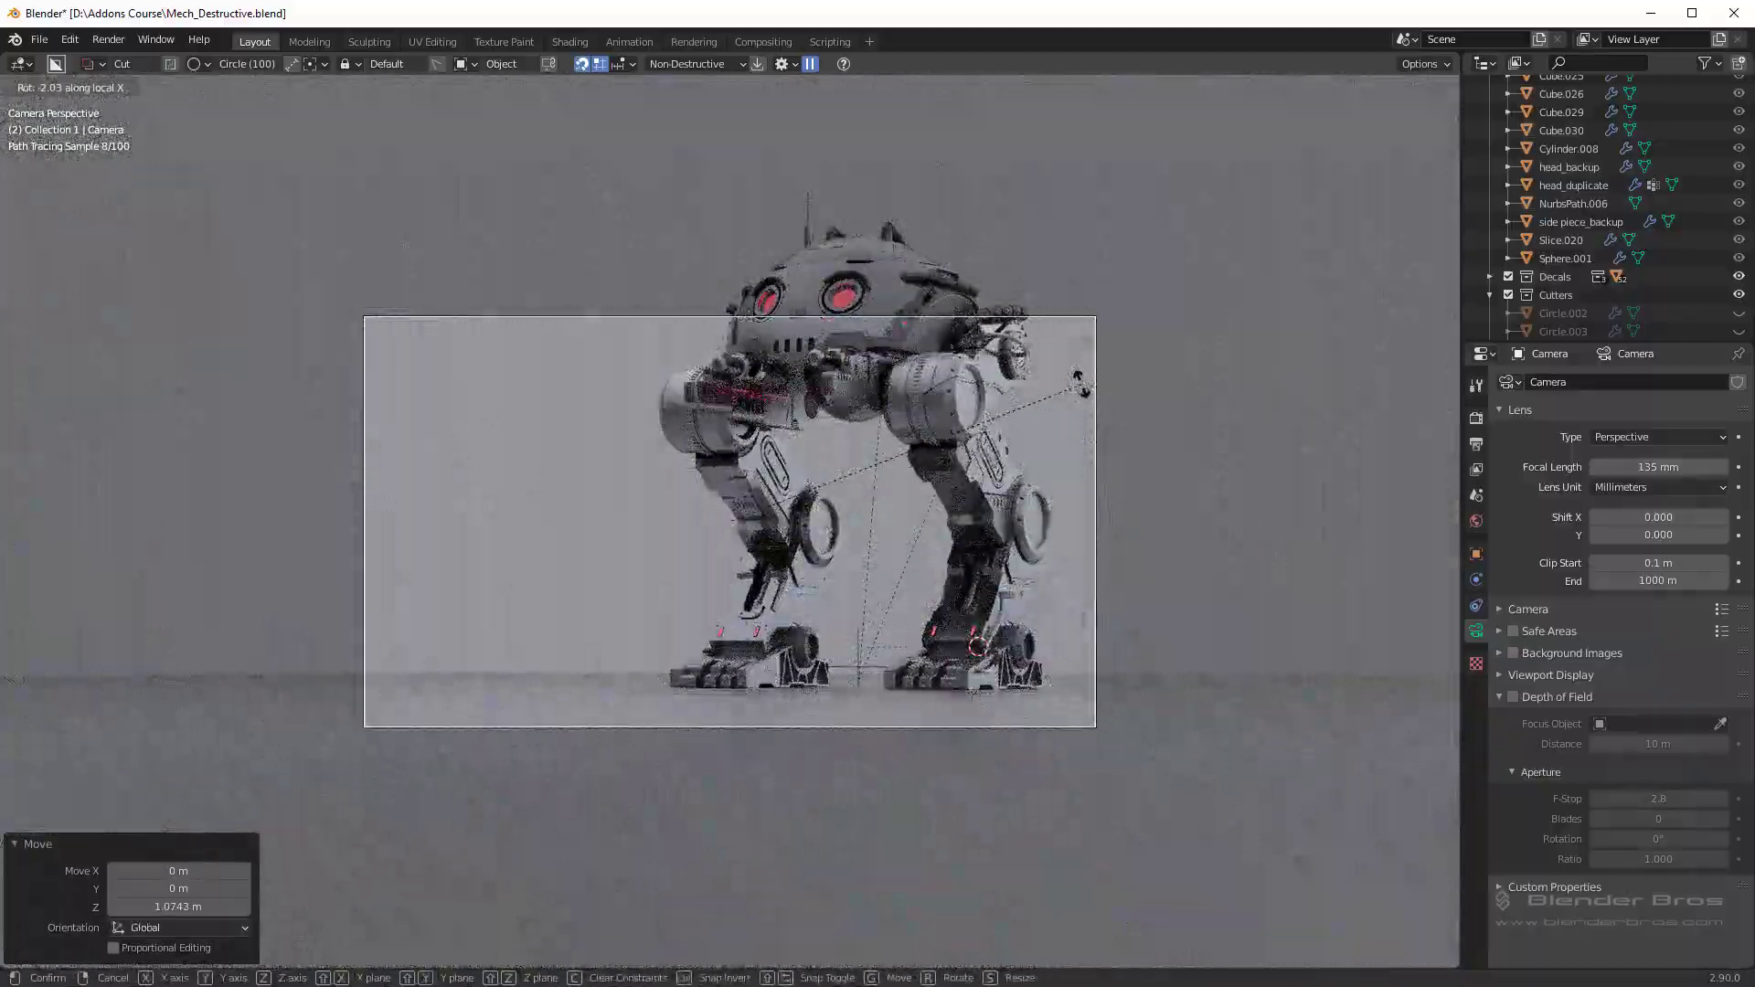
Step: Tilt the camera by -2.03° and pull it back along local Z to 17.955 m
{"action": "left_click", "coordinate": [1082, 384]}
{"action": "key", "text": "KP_0"}
{"action": "key", "text": "g"}
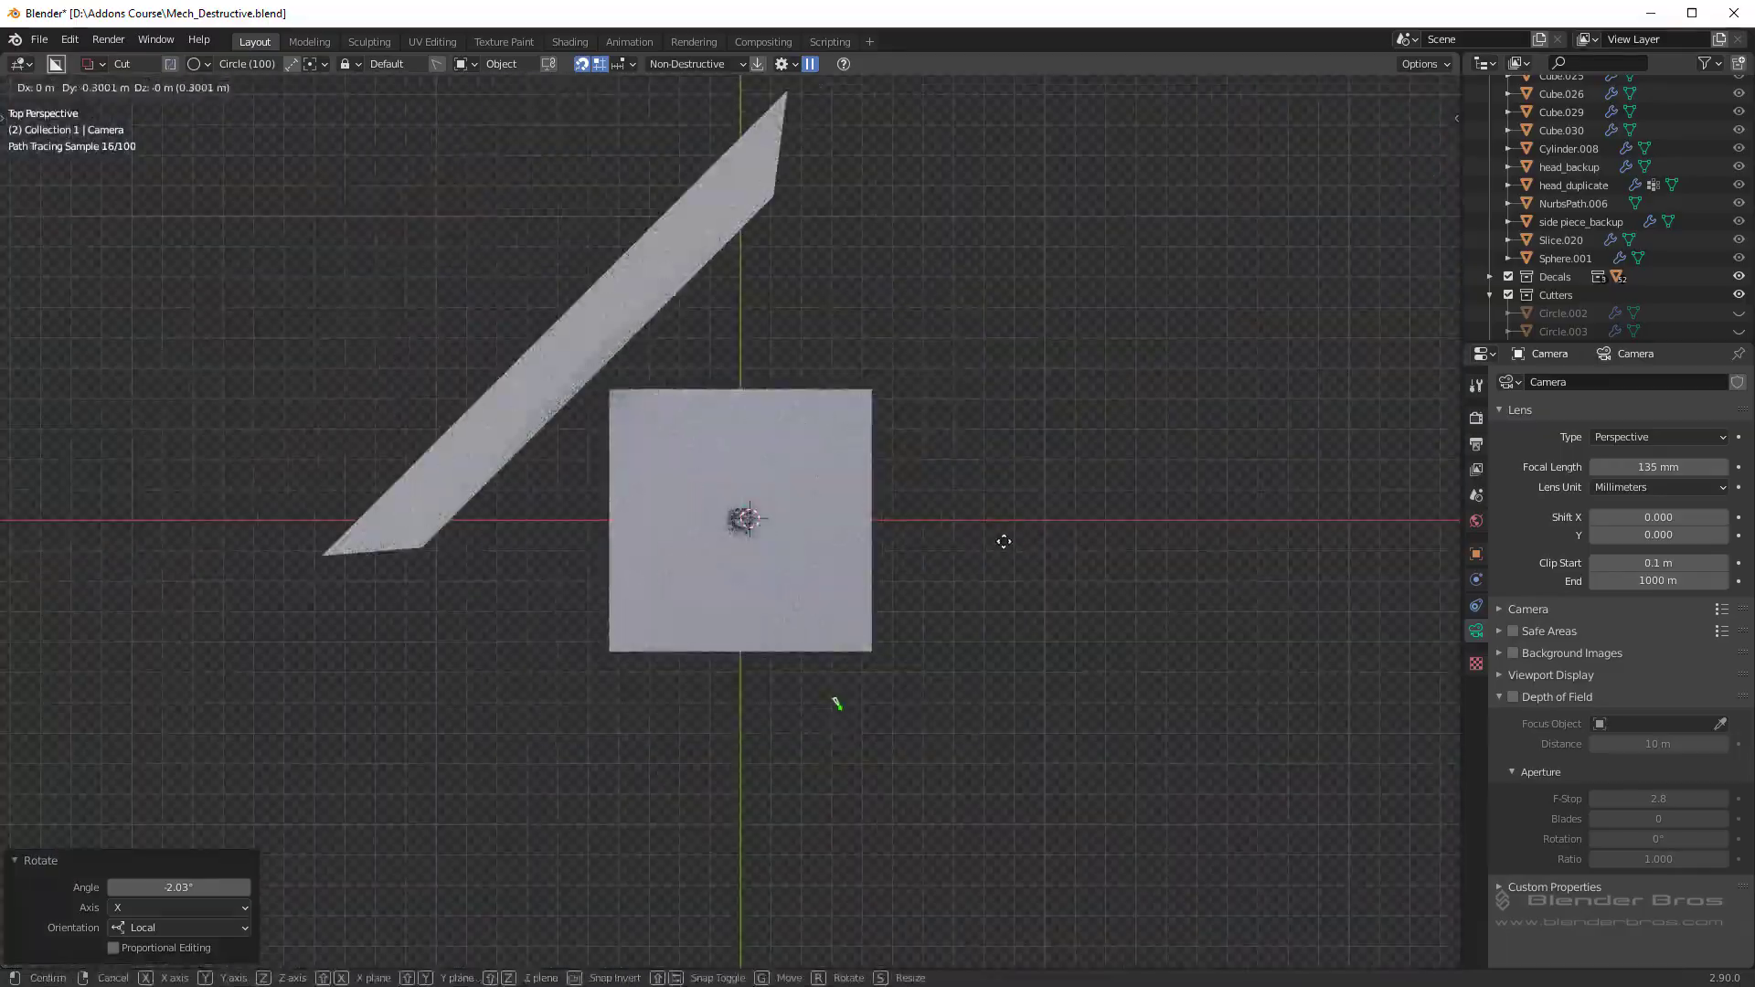
{"action": "key", "text": "z"}
{"action": "key", "text": "z"}
{"action": "left_click", "coordinate": [1033, 582]}
{"action": "key", "text": "KP_0"}
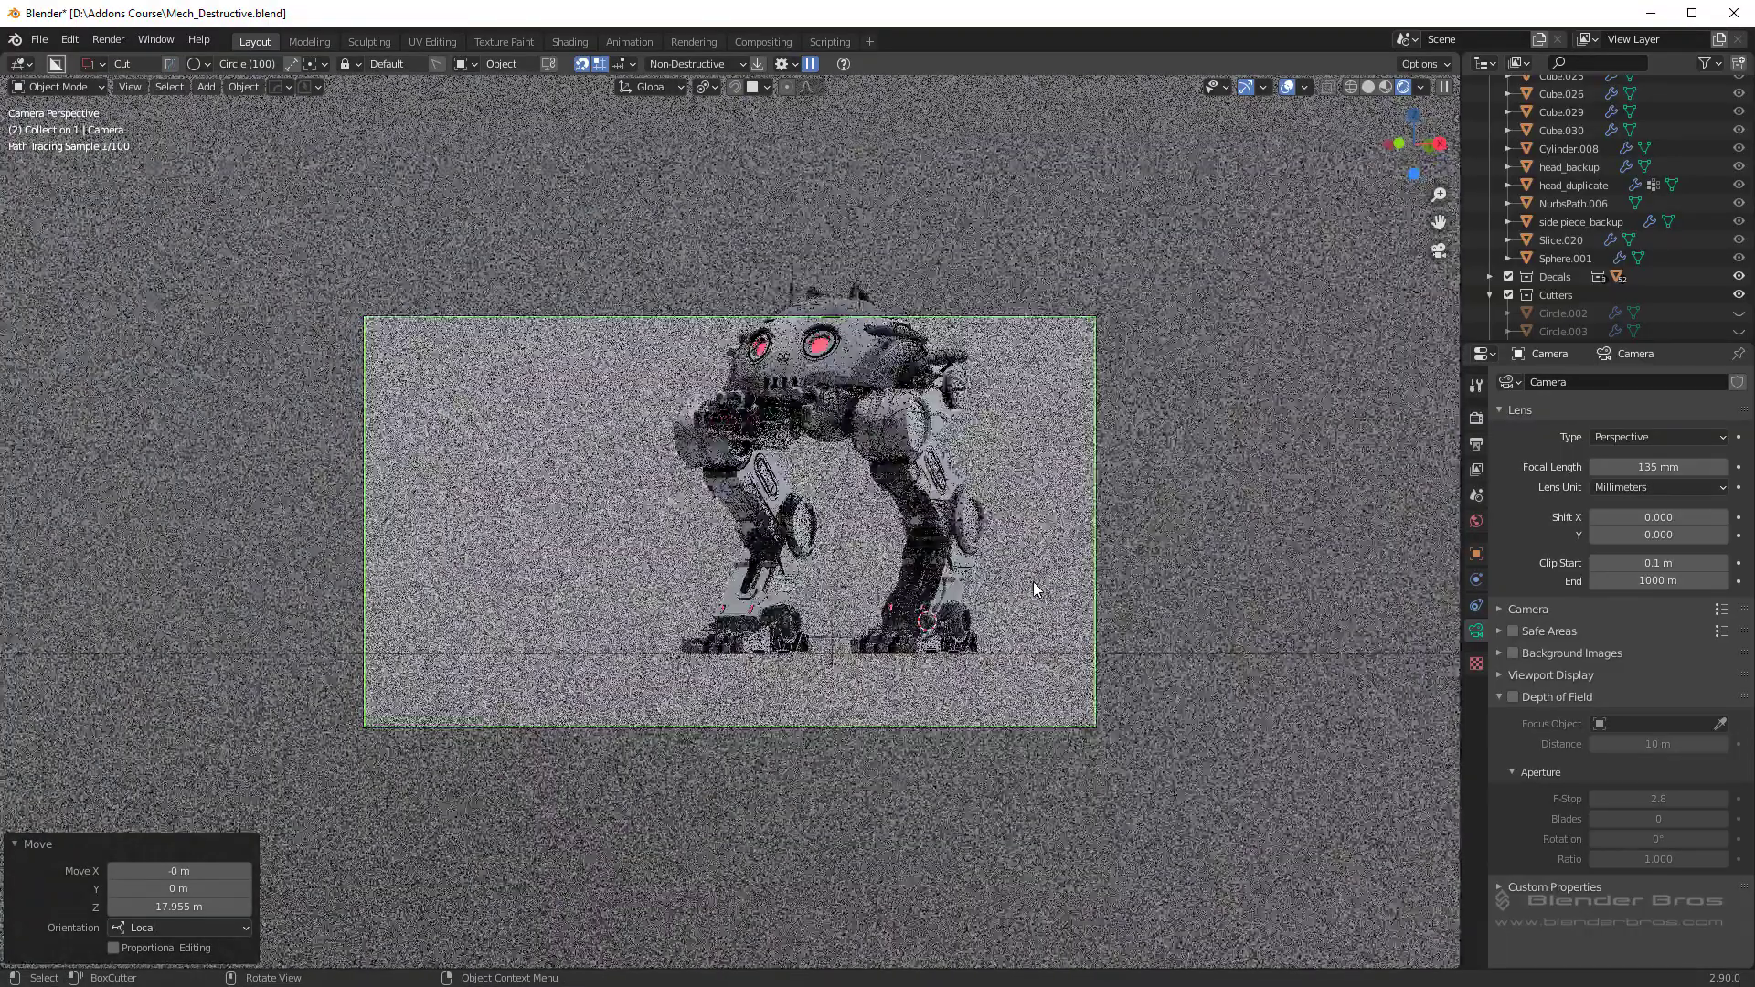
Step: Raise the camera 1.1751 m along global Z so the mech fills the frame
{"action": "key", "text": "g"}
{"action": "key", "text": "z"}
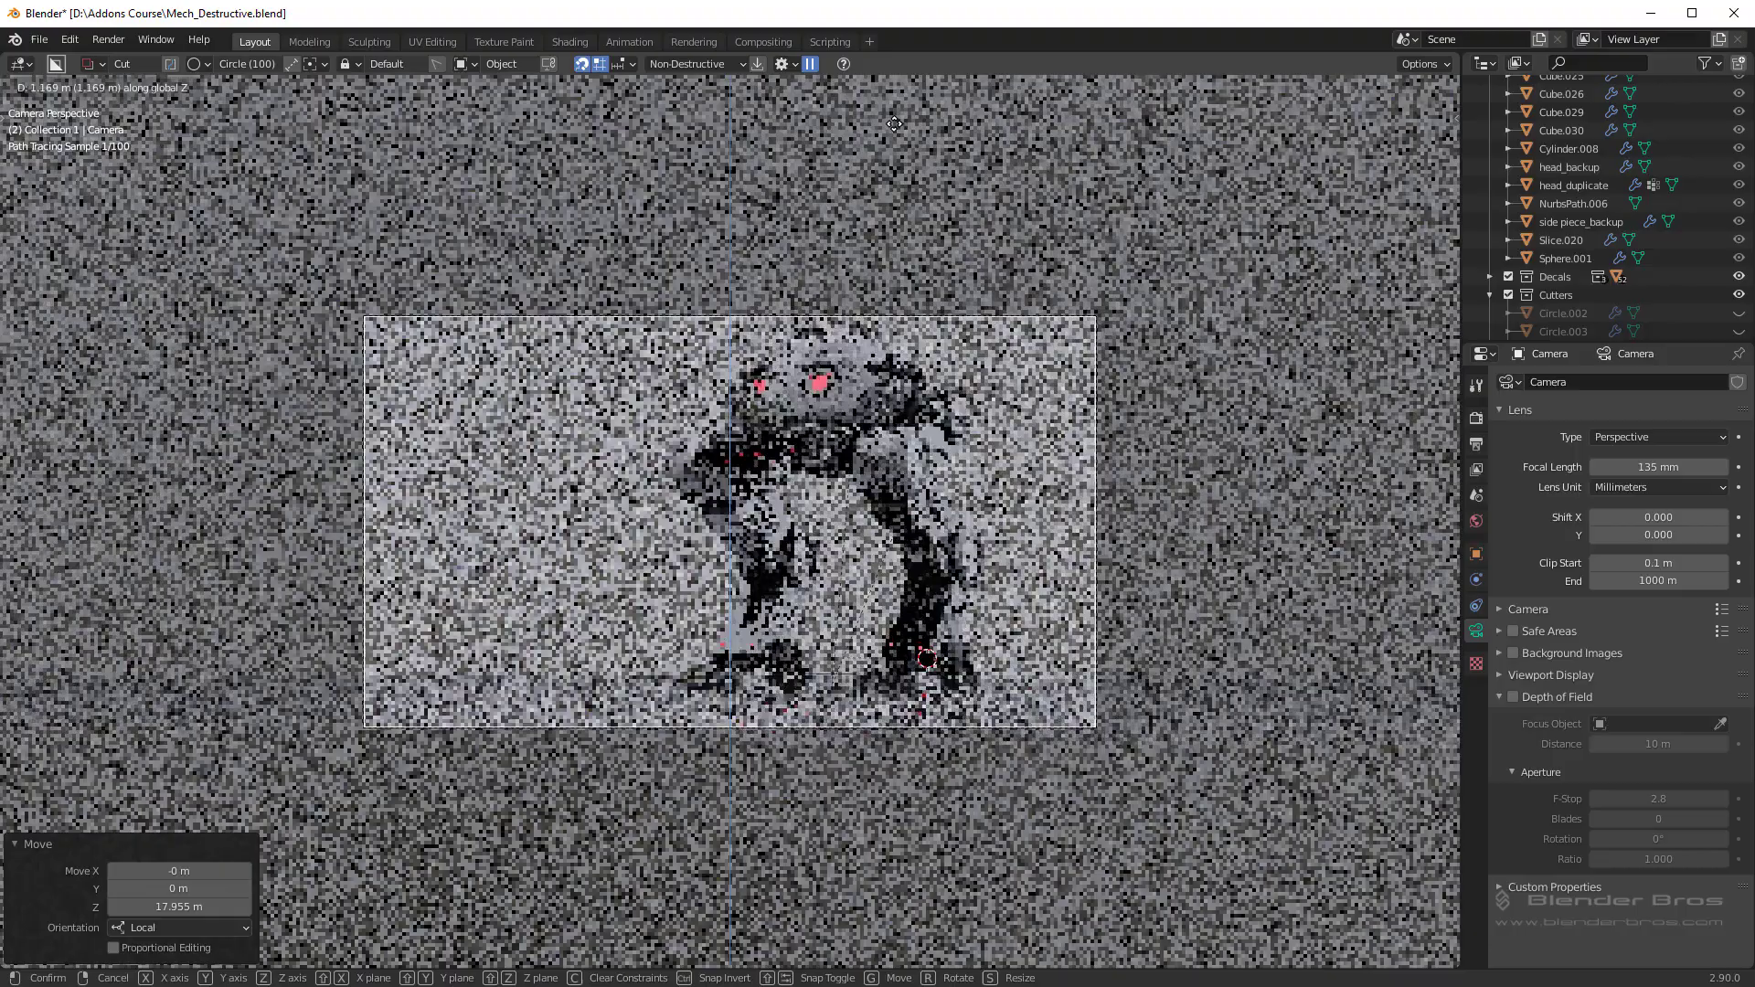
{"action": "left_click", "coordinate": [781, 420]}
{"action": "scroll", "coordinate": [782, 420], "scroll_direction": "up", "scroll_amount": 2}
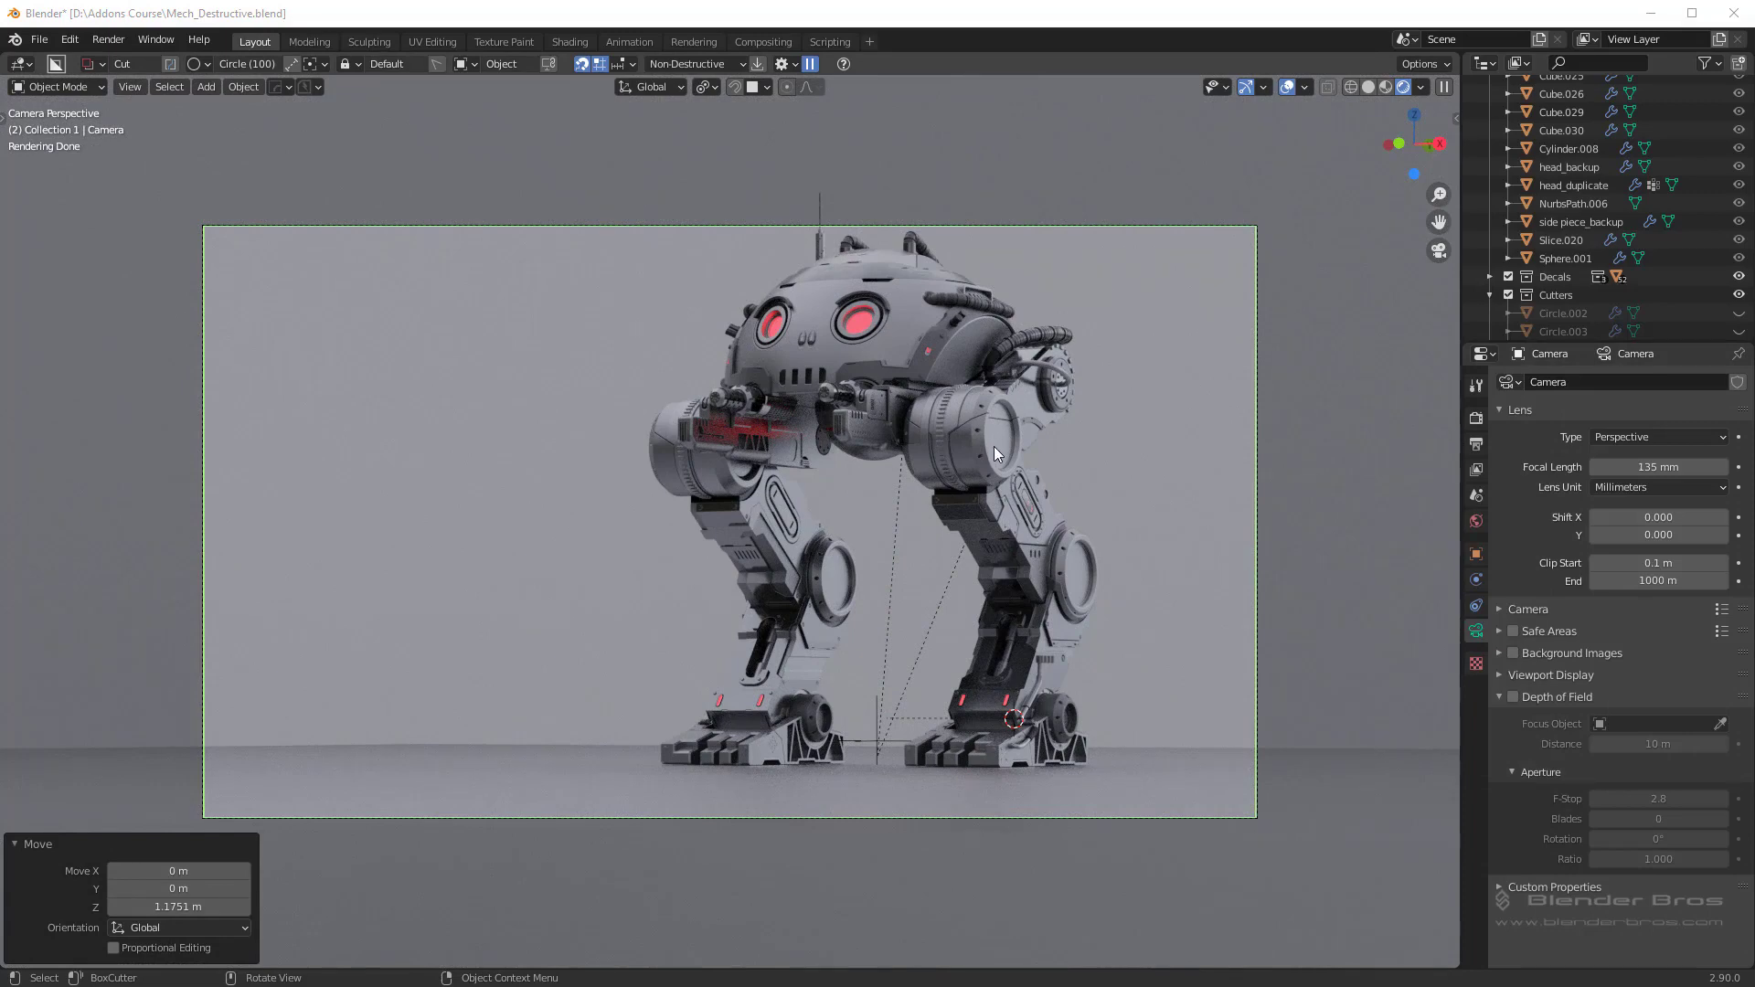
Step: Pull the camera back 6.3155 m along its view axis, then shift it -1.2901 m X, -0.78609 m Y
{"action": "key", "text": "KP_7"}
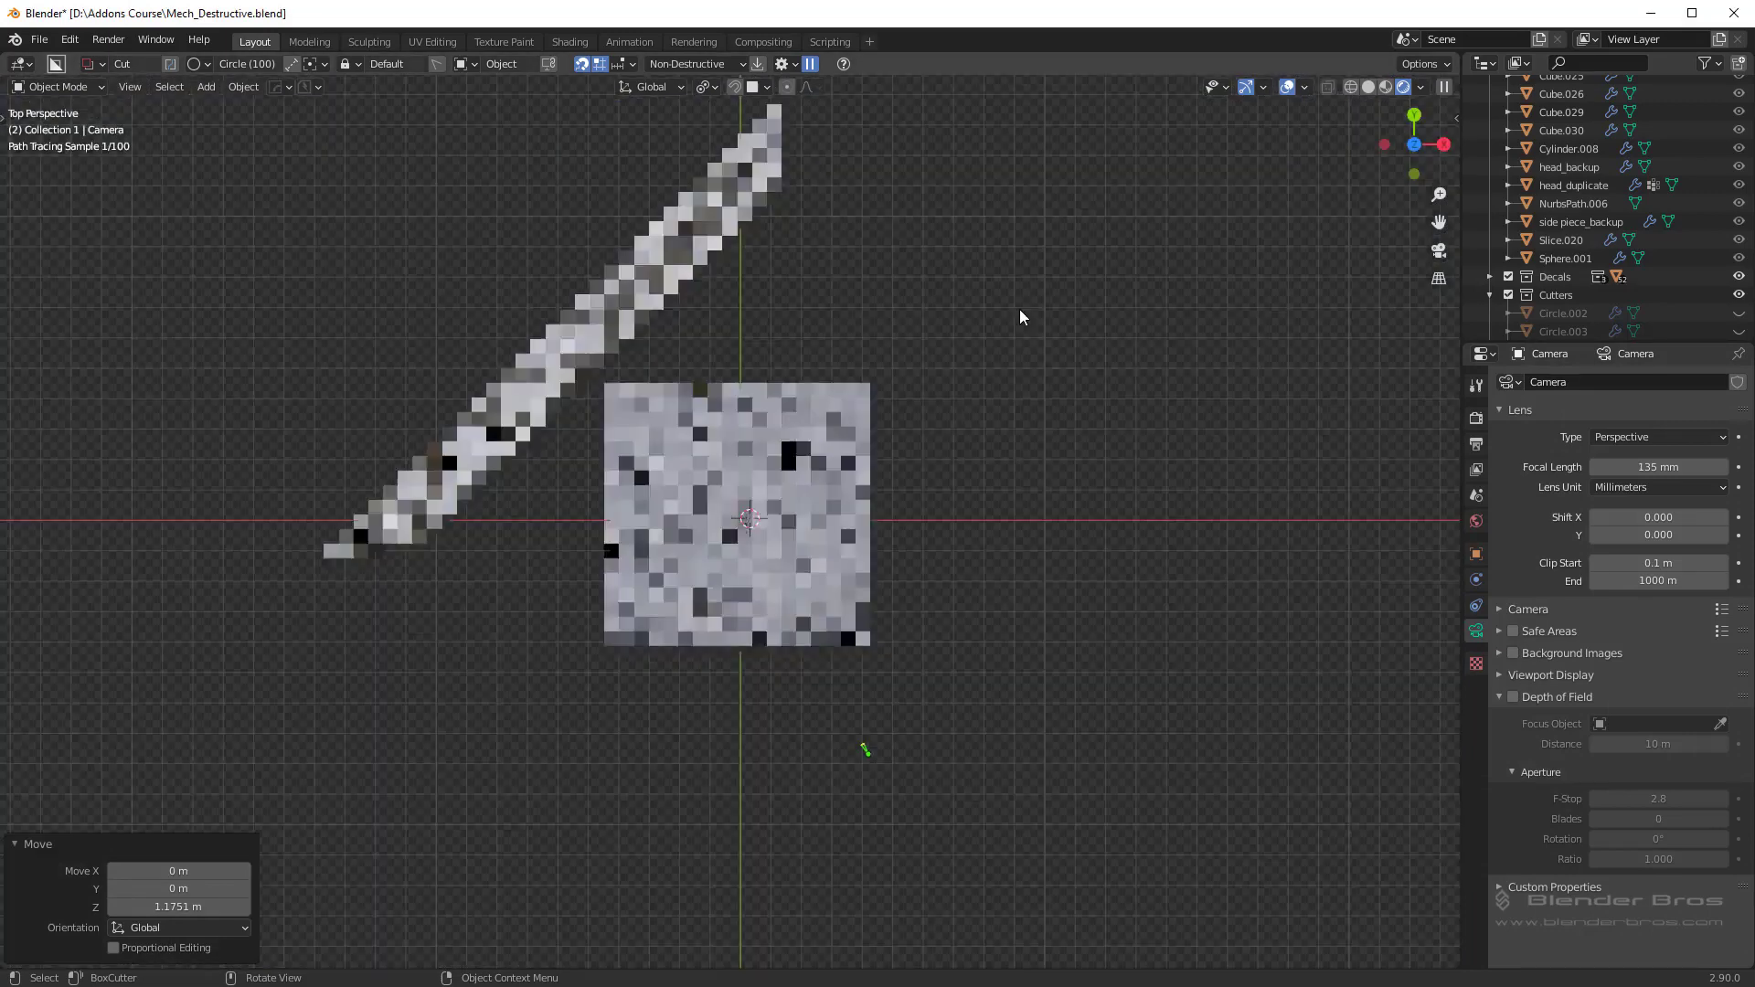
{"action": "key", "text": "g"}
{"action": "key", "text": "z"}
{"action": "key", "text": "z"}
{"action": "left_click", "coordinate": [947, 625]}
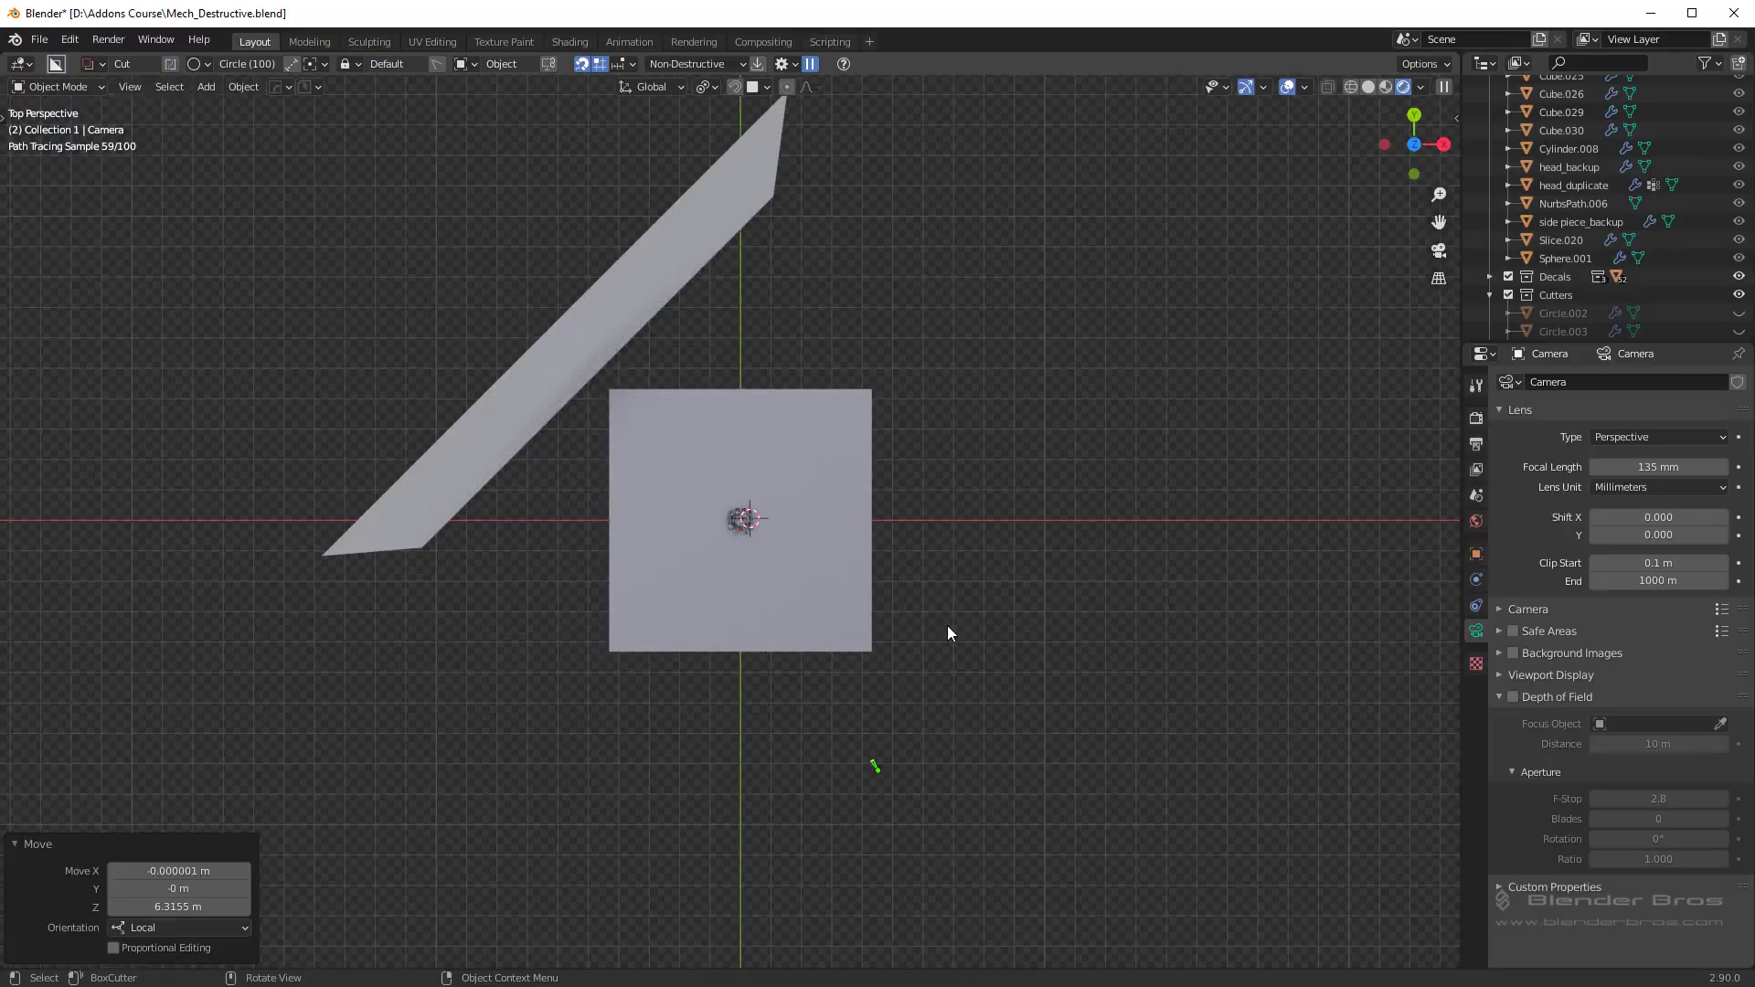
{"action": "key", "text": "KP_0"}
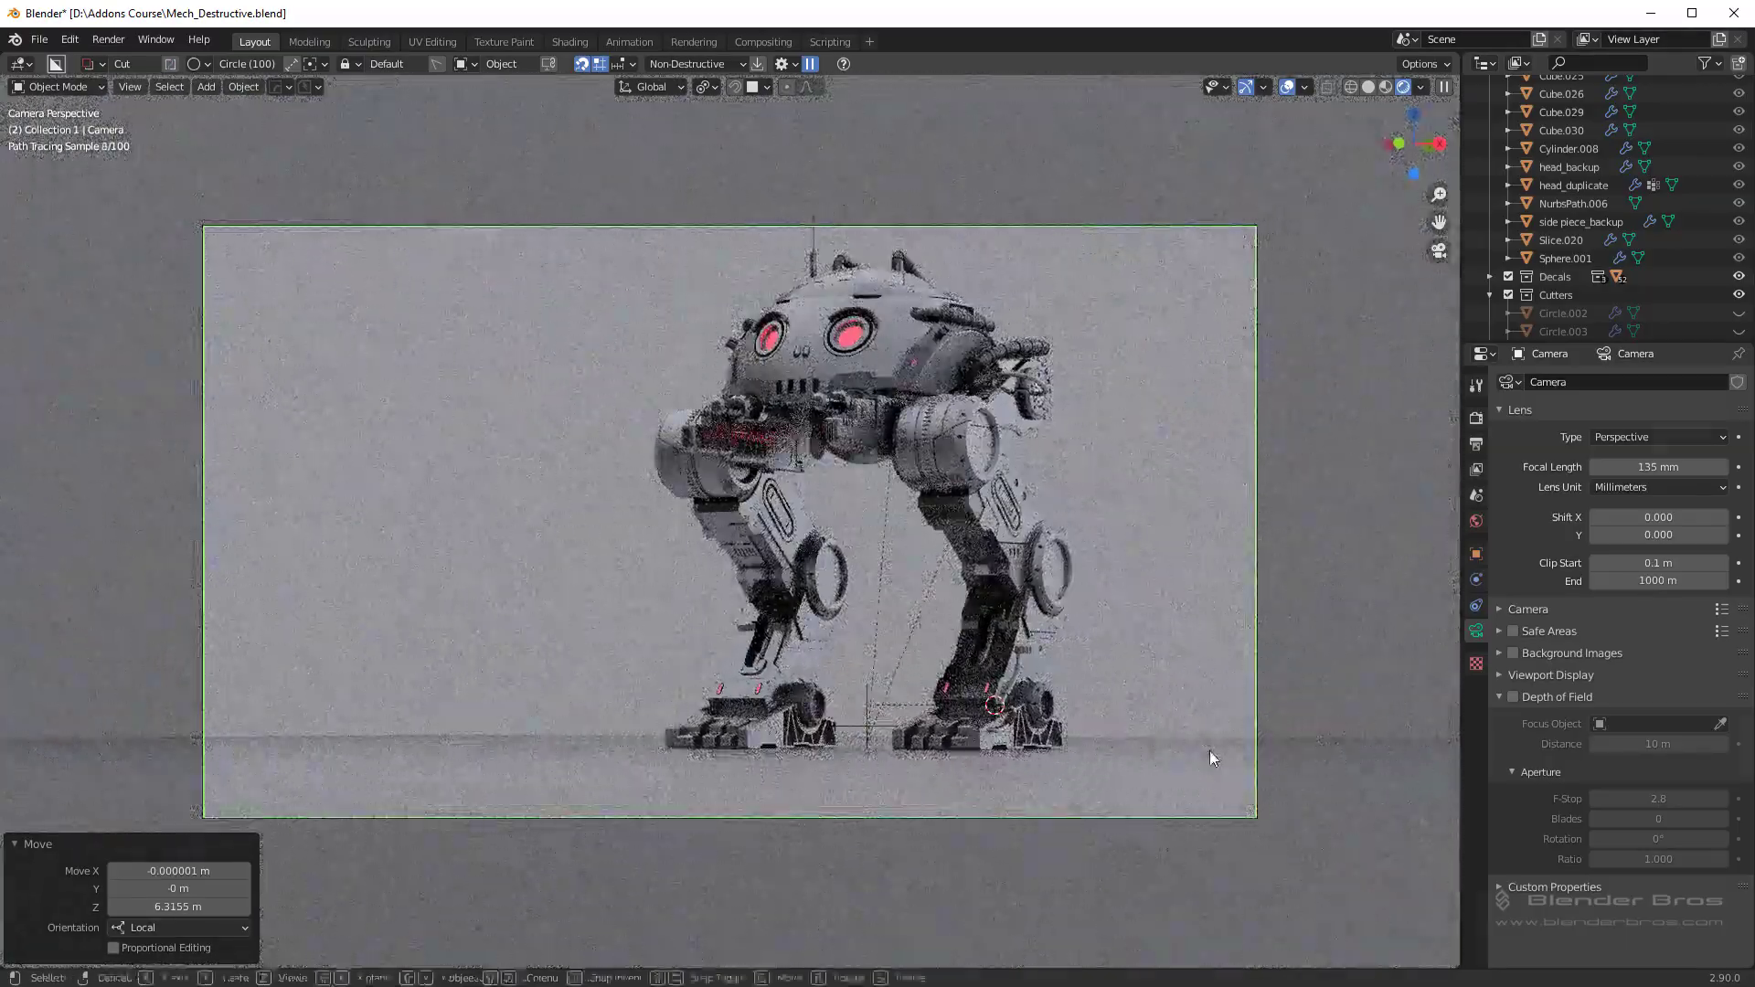
{"action": "key", "text": "g"}
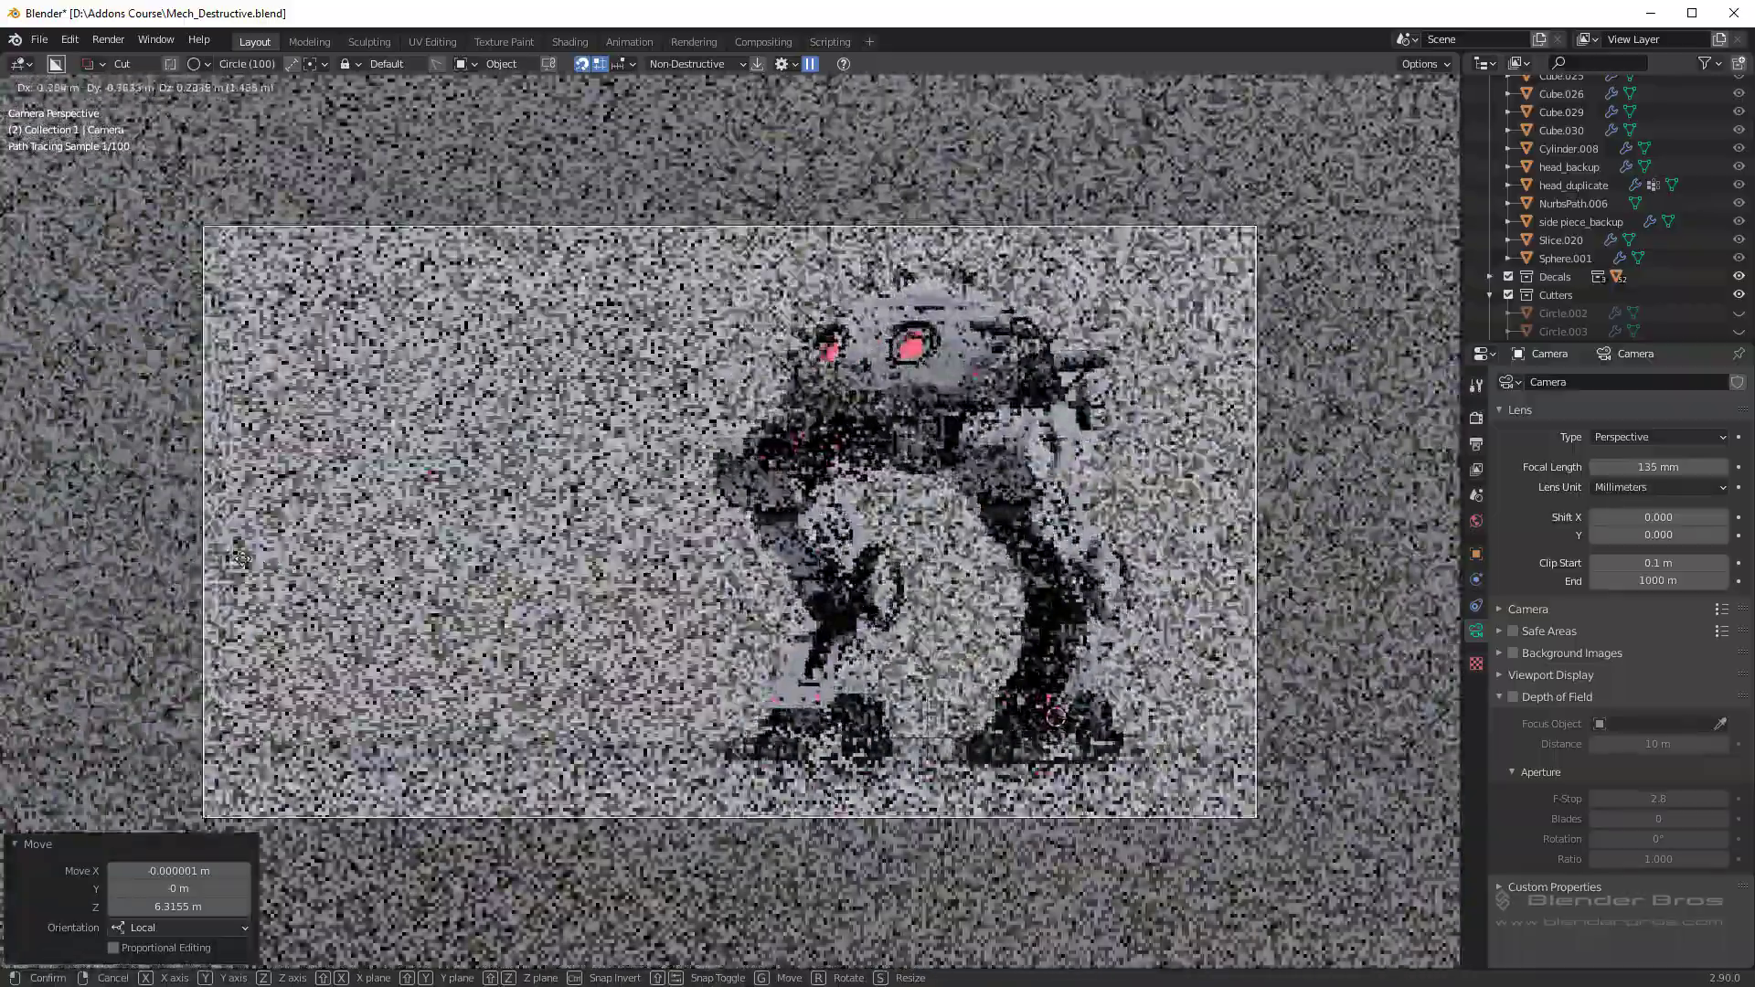
{"action": "left_click", "coordinate": [1142, 625]}
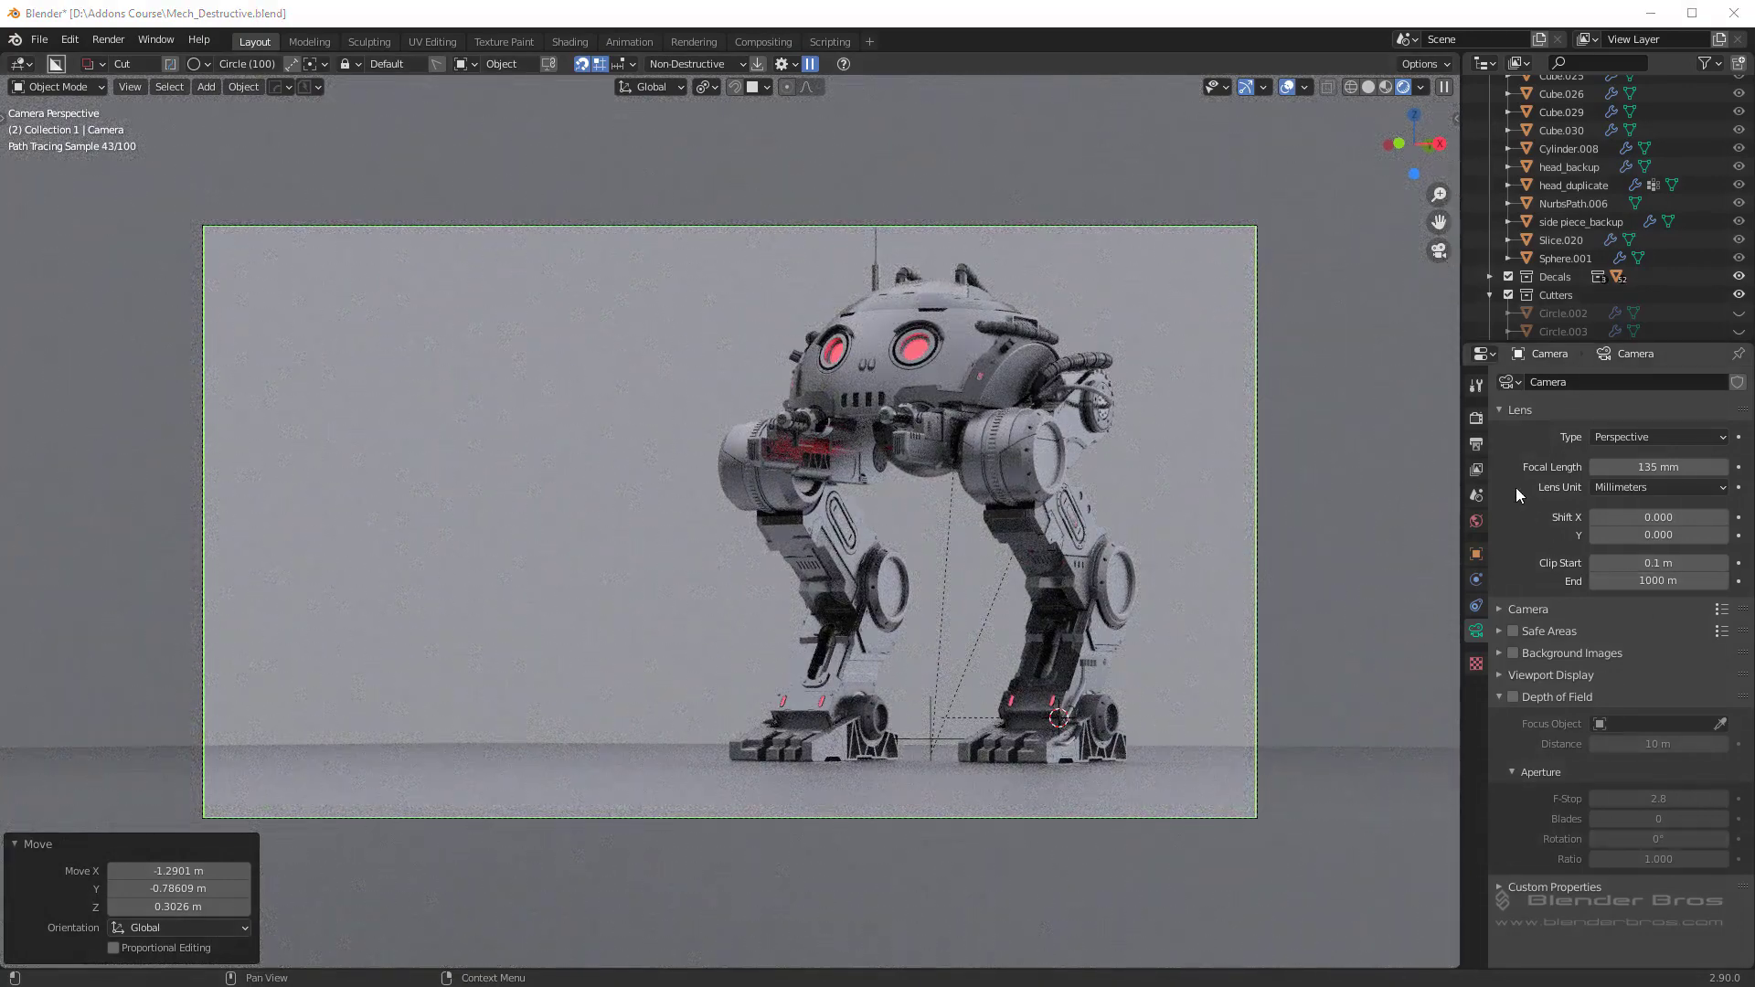
Step: Enable Render Region and nudge the camera -0.37673 m X, -0.22847 m Y, 0.069406 m Z
{"action": "left_click", "coordinate": [1476, 445]}
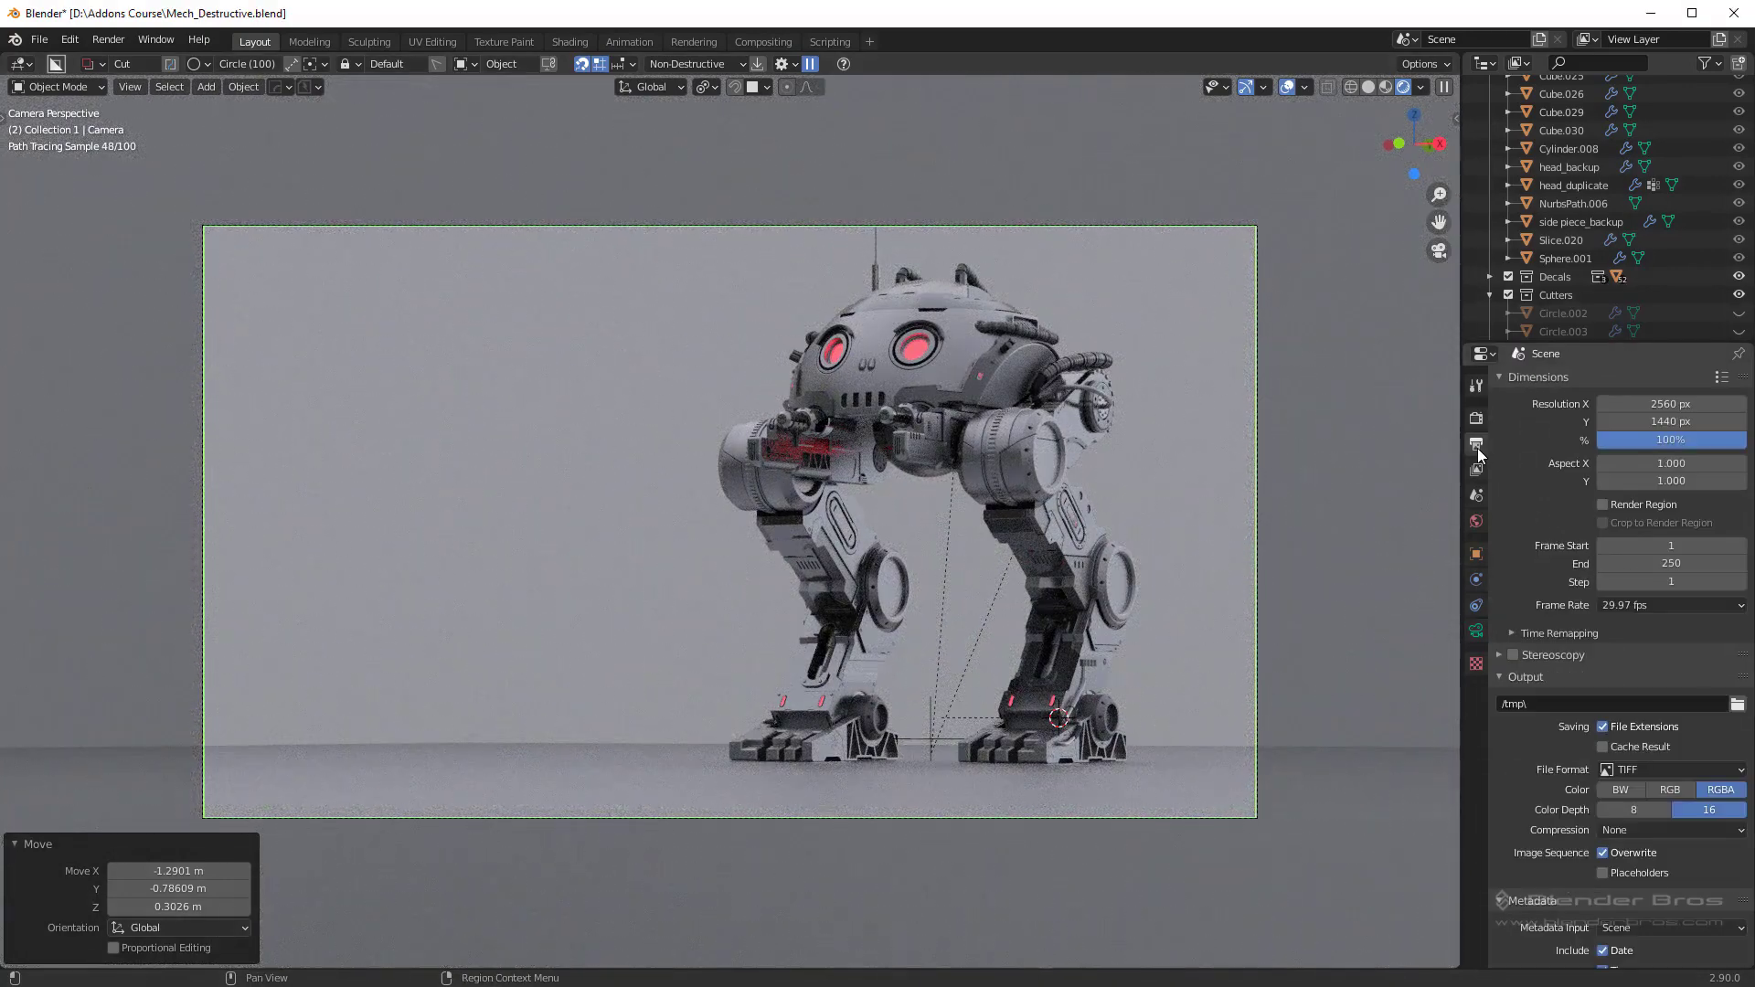
{"action": "left_click", "coordinate": [1604, 505]}
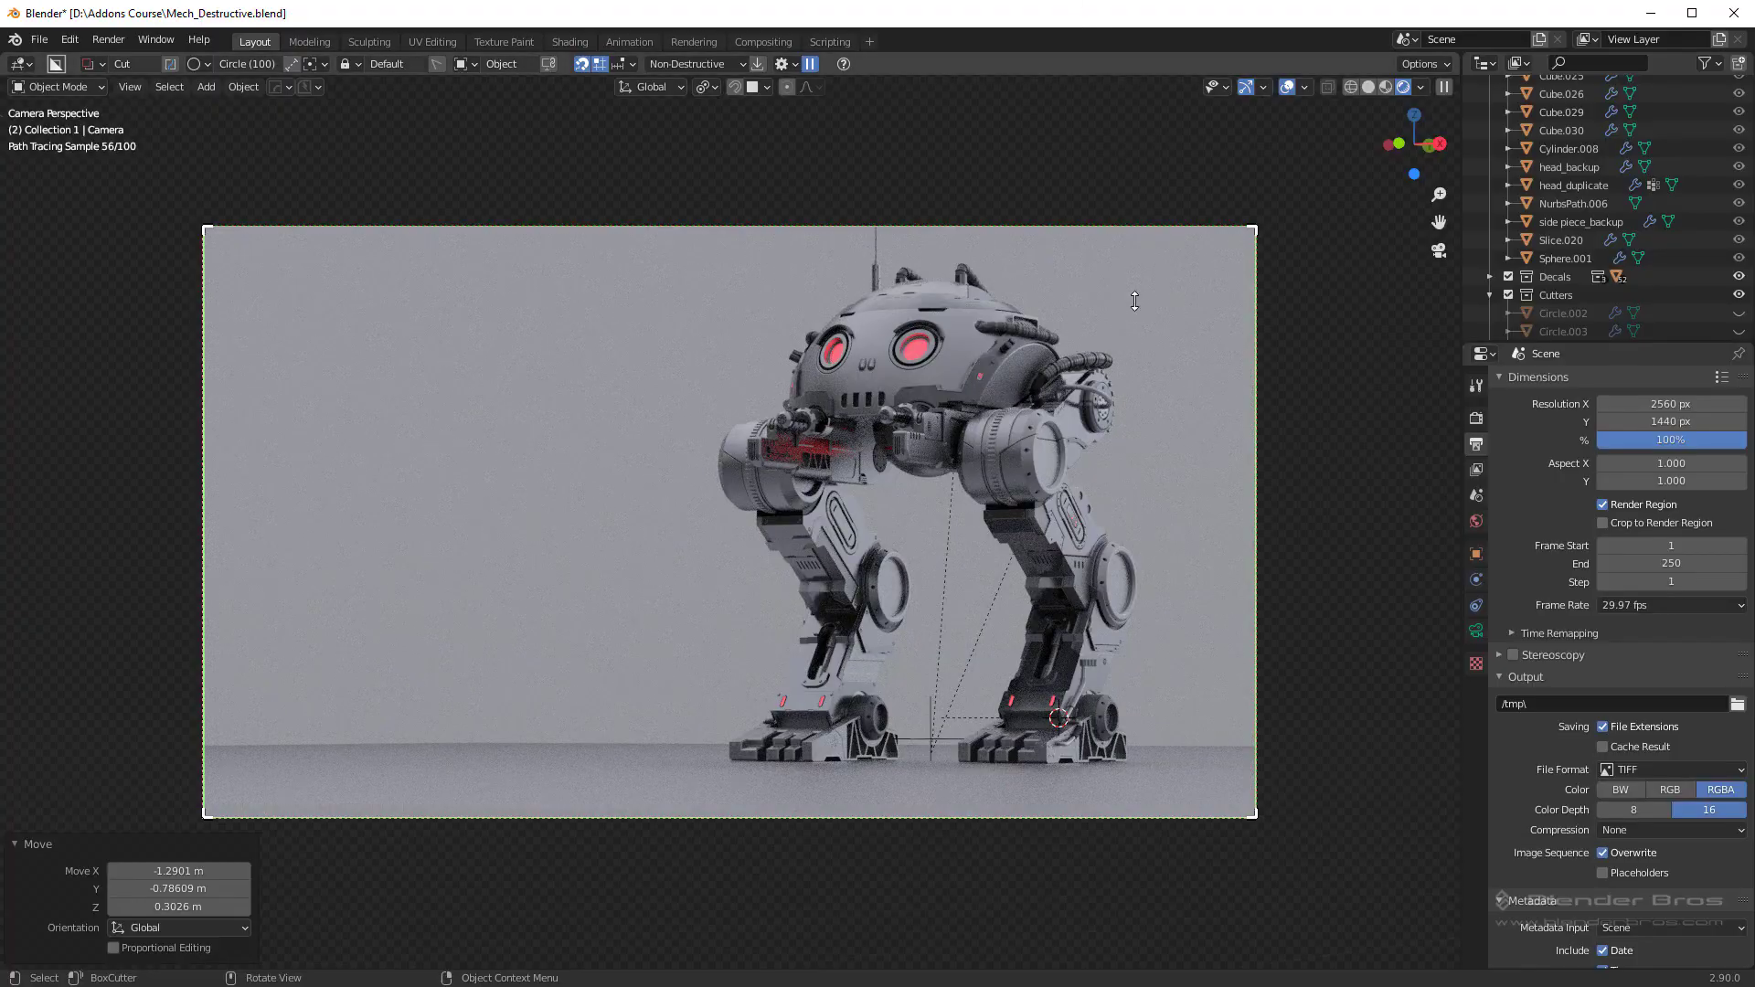
{"action": "key", "text": "g"}
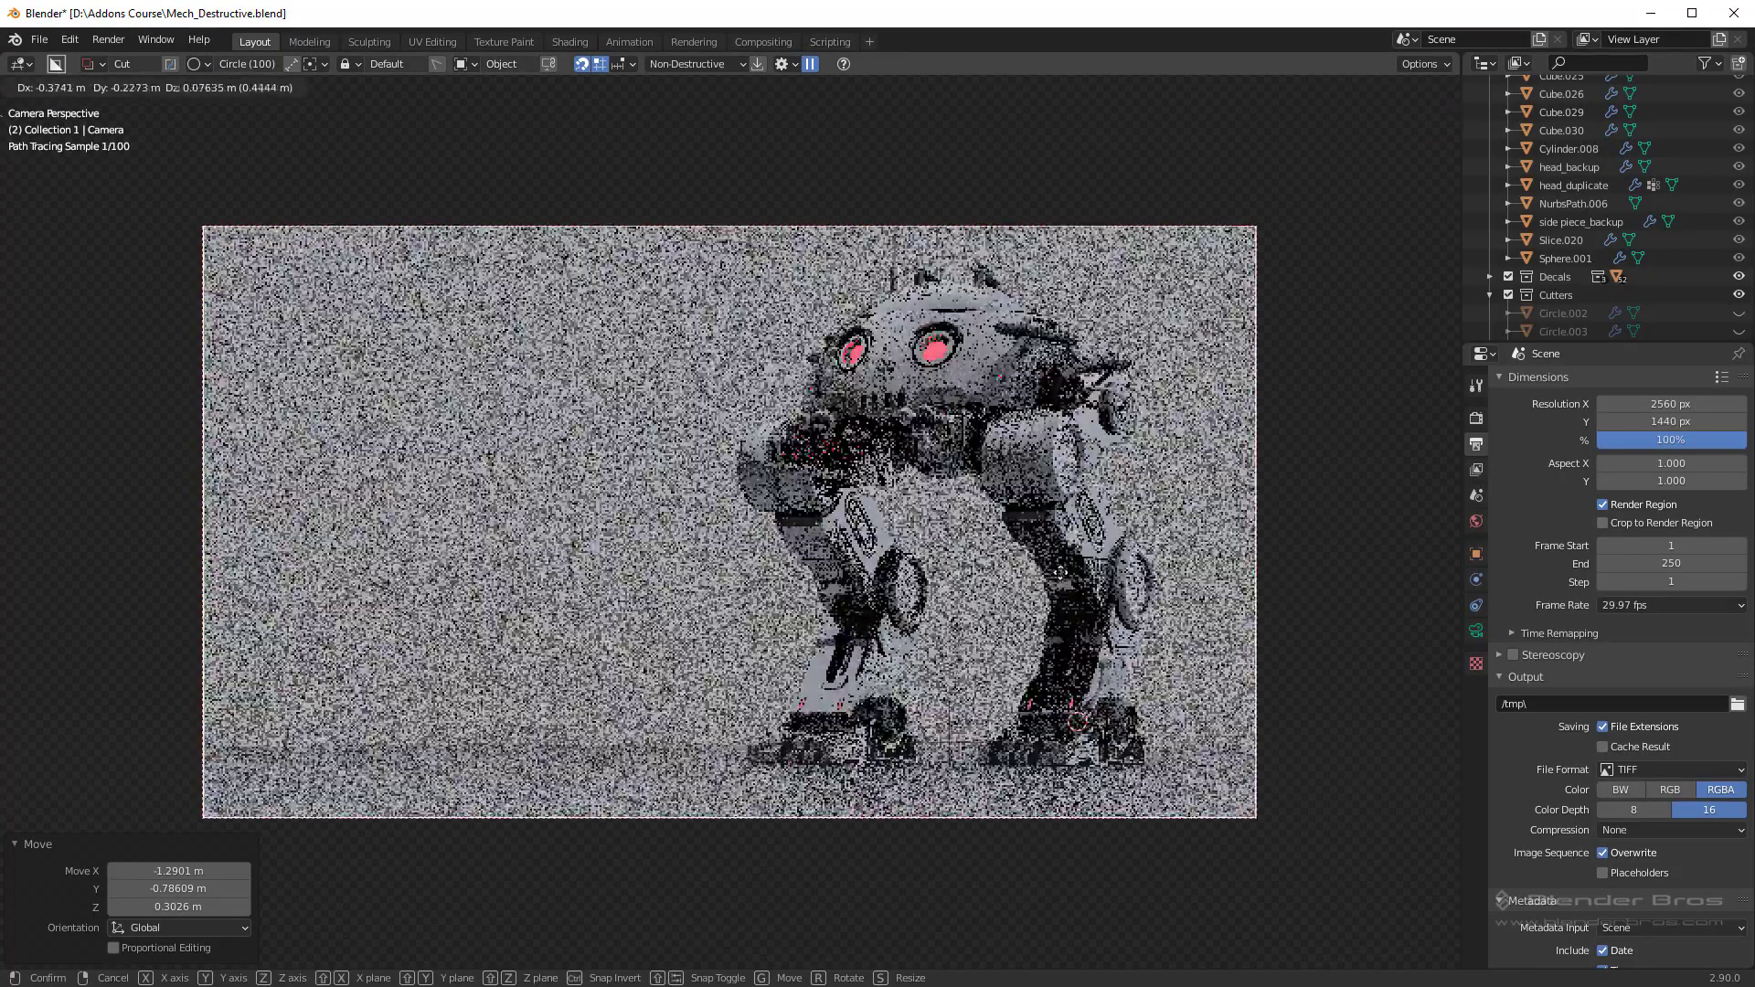
{"action": "left_click", "coordinate": [1060, 577]}
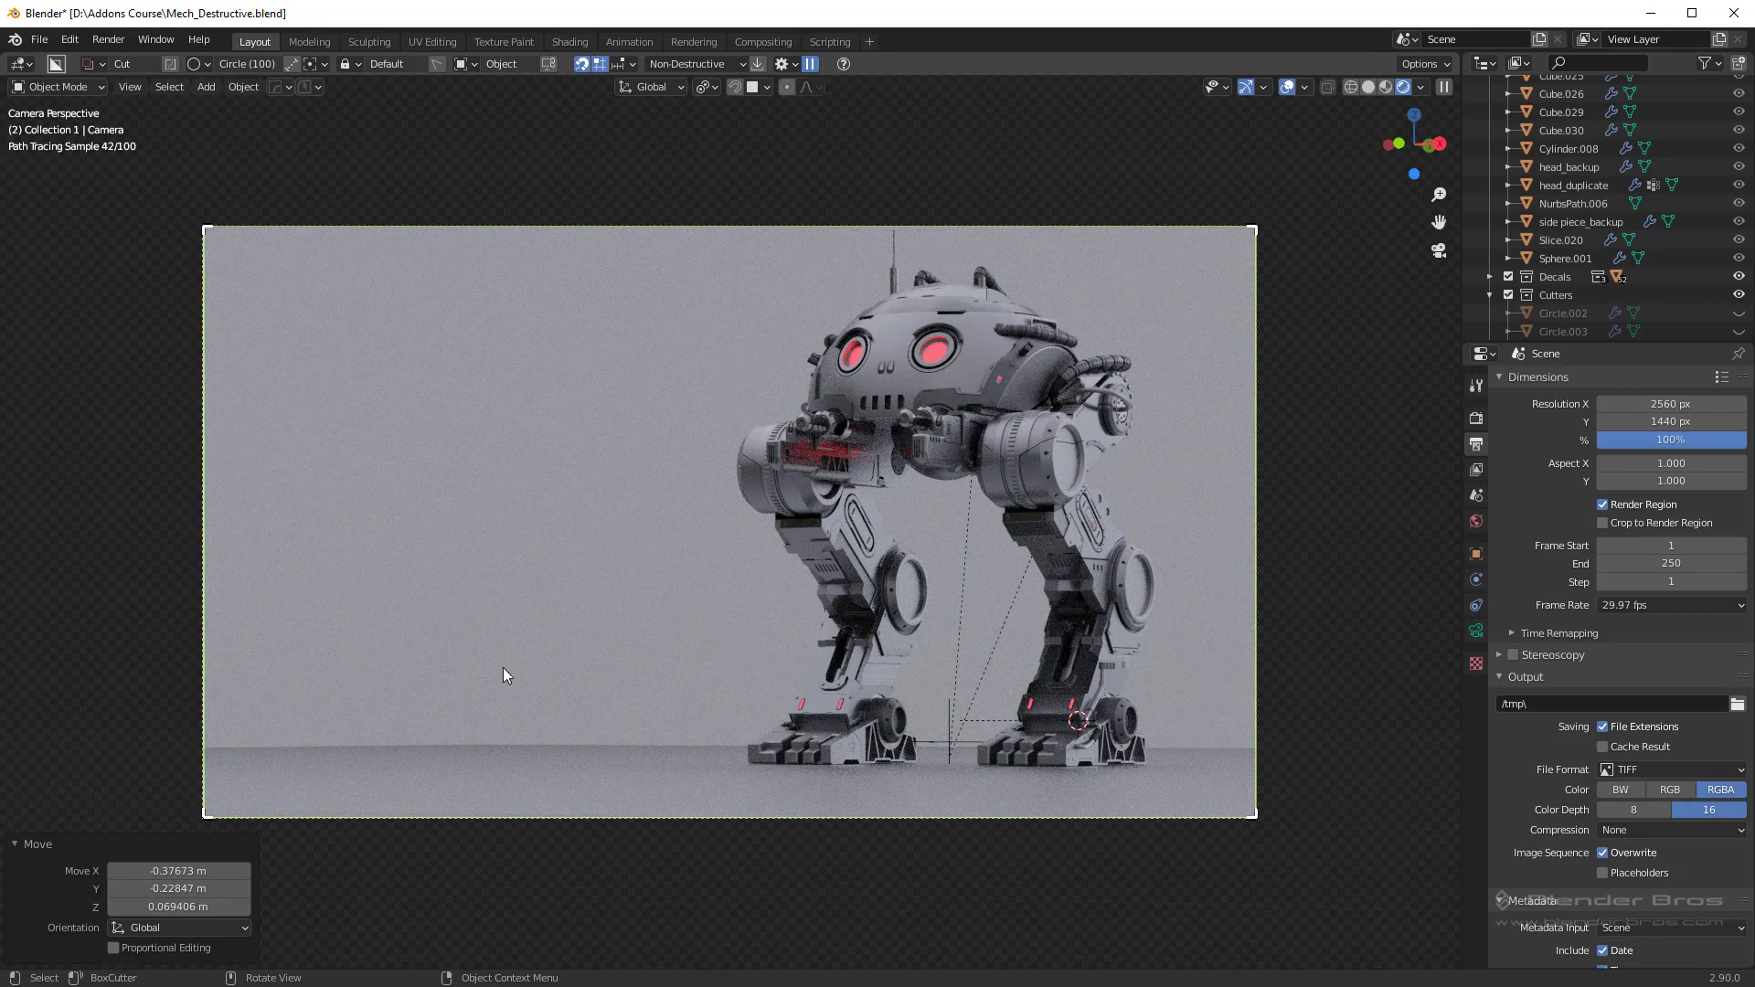
Step: Brighten the floor's base colour, lower its Roughness to 0.240, and scale the floor to 1.13
{"action": "left_click", "coordinate": [727, 775]}
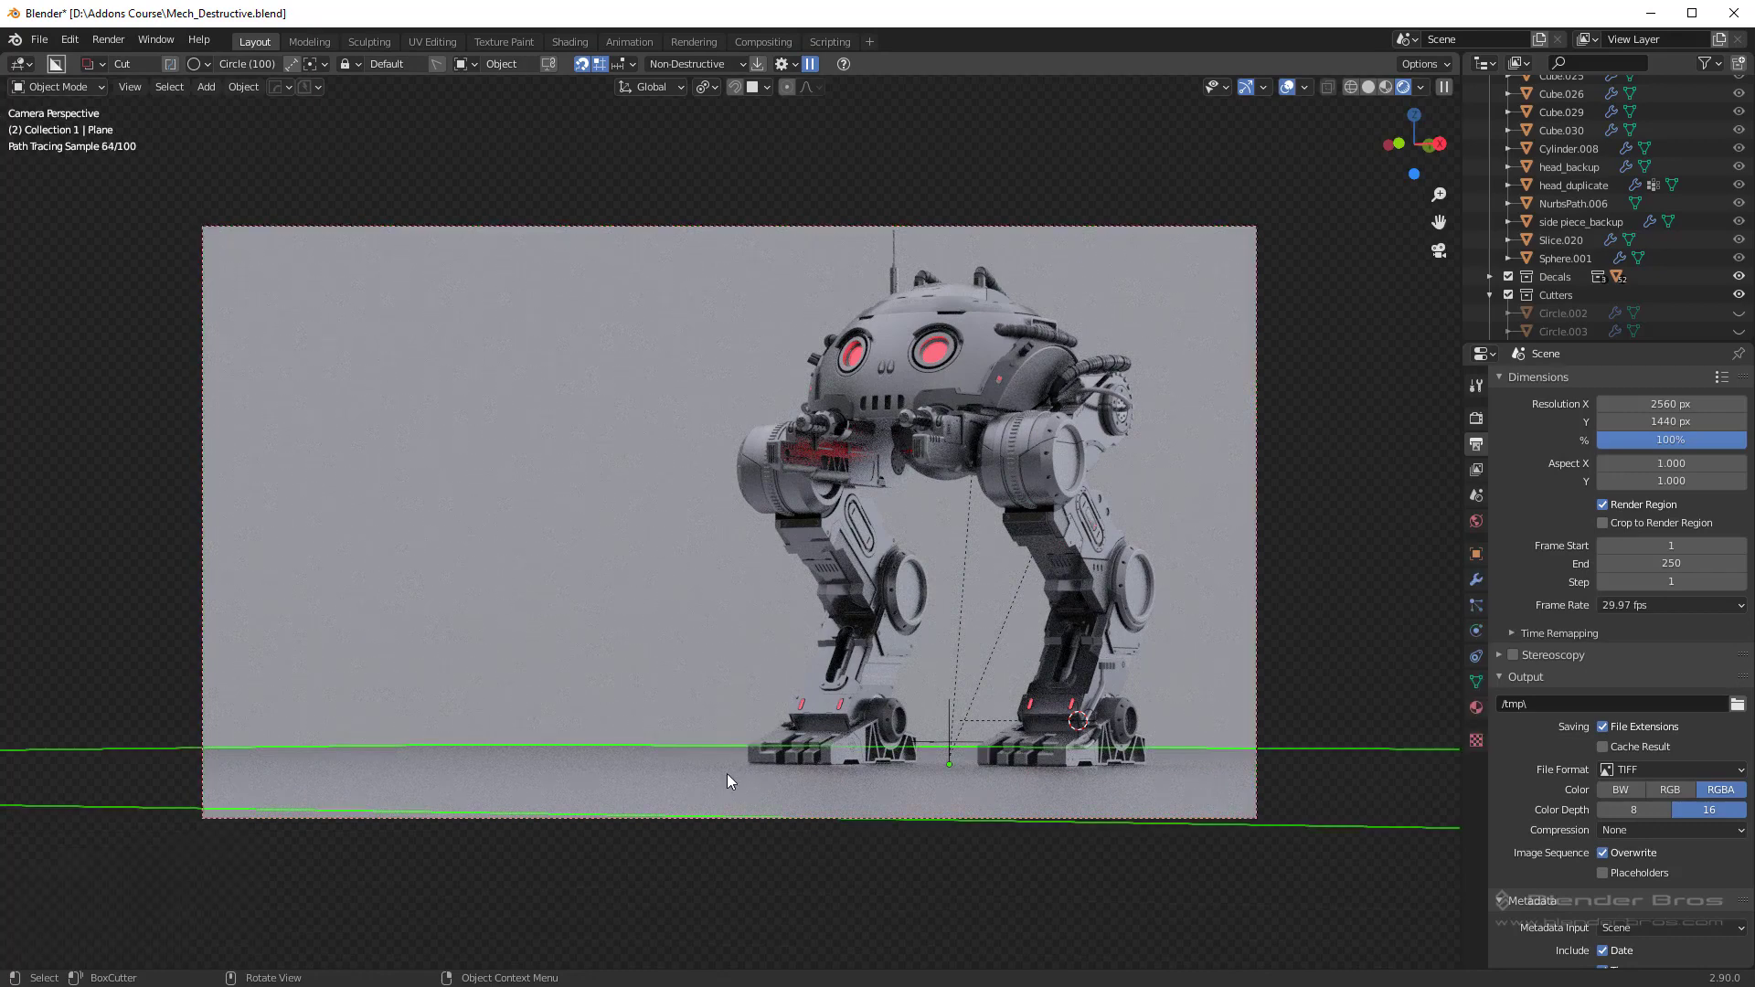
{"action": "left_click", "coordinate": [1477, 707]}
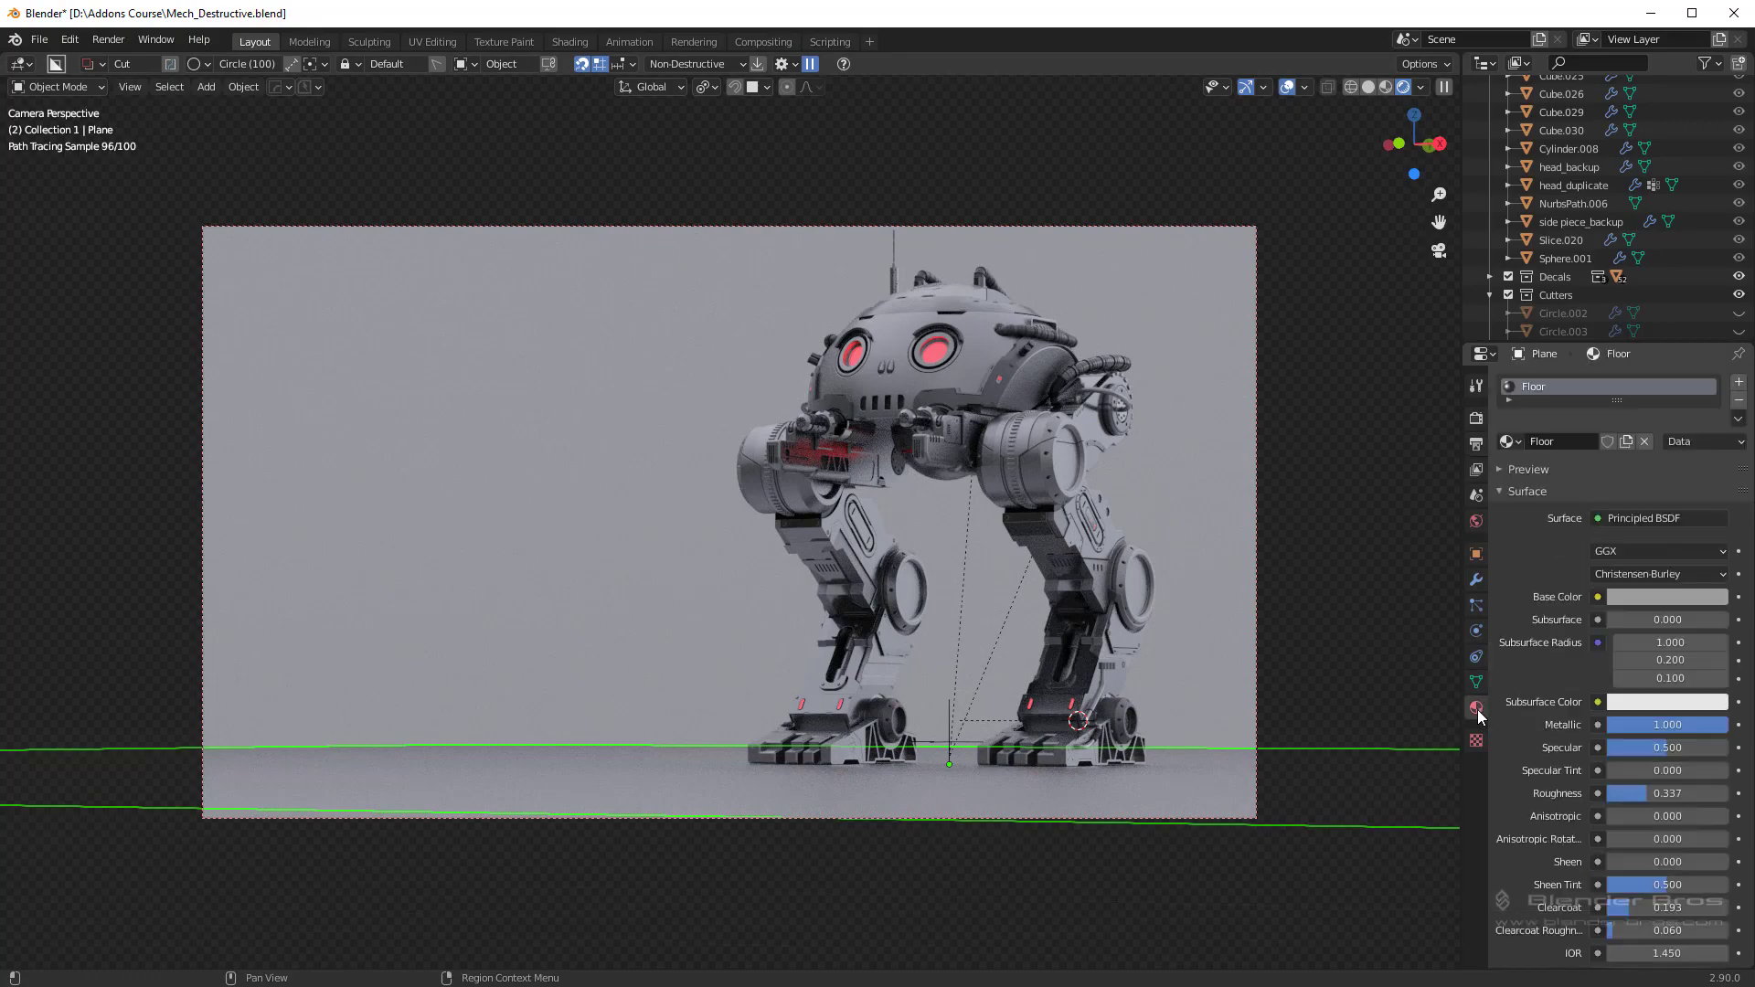
{"action": "left_click", "coordinate": [1643, 597]}
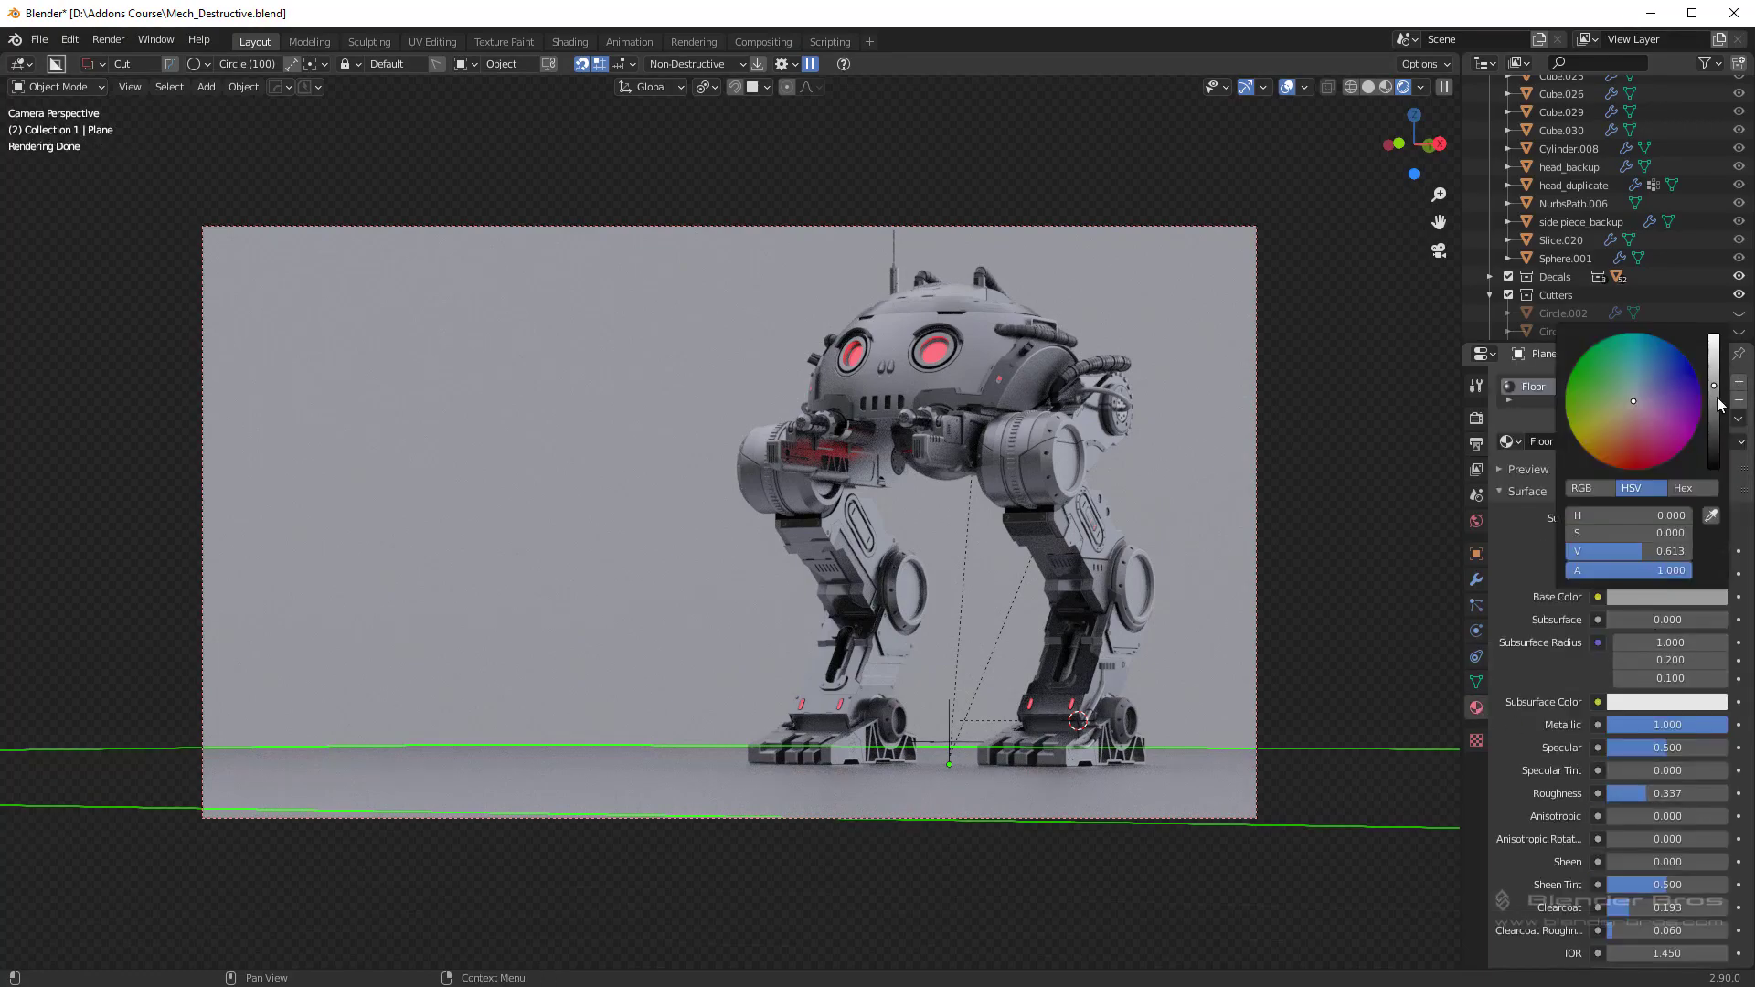
{"action": "left_click", "coordinate": [1717, 405]}
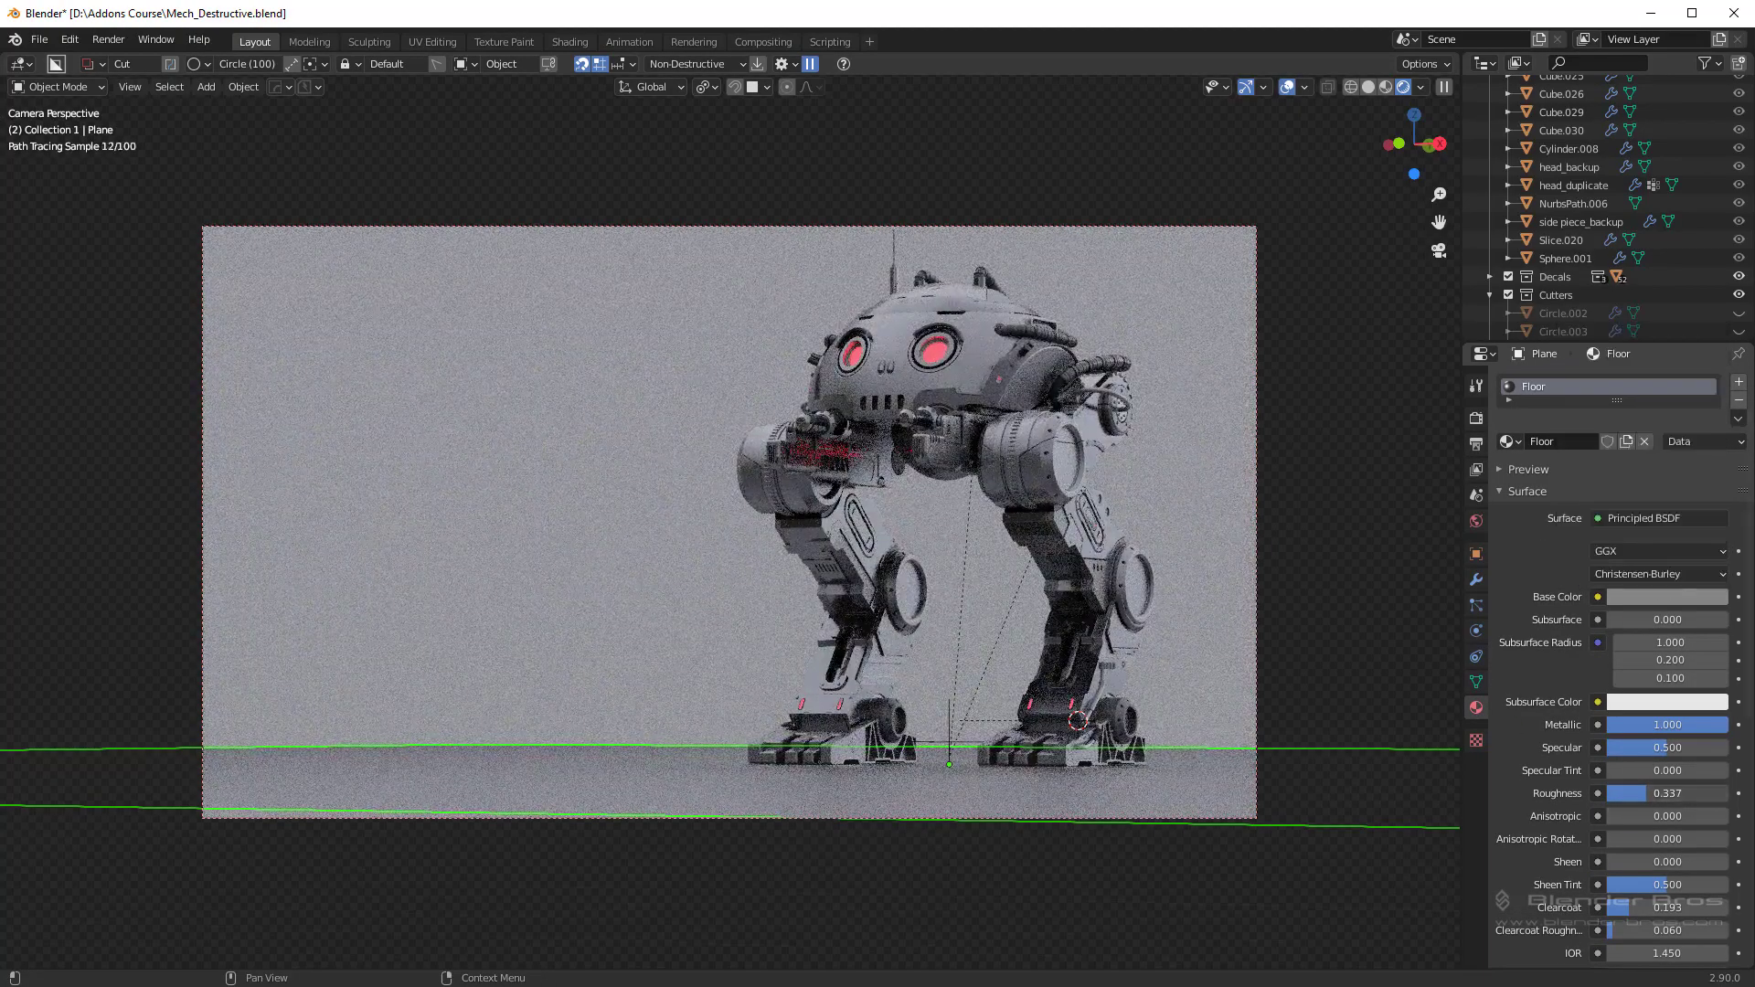
{"action": "left_click_drag", "start_coordinate": [1668, 792], "coordinate": [1636, 793]}
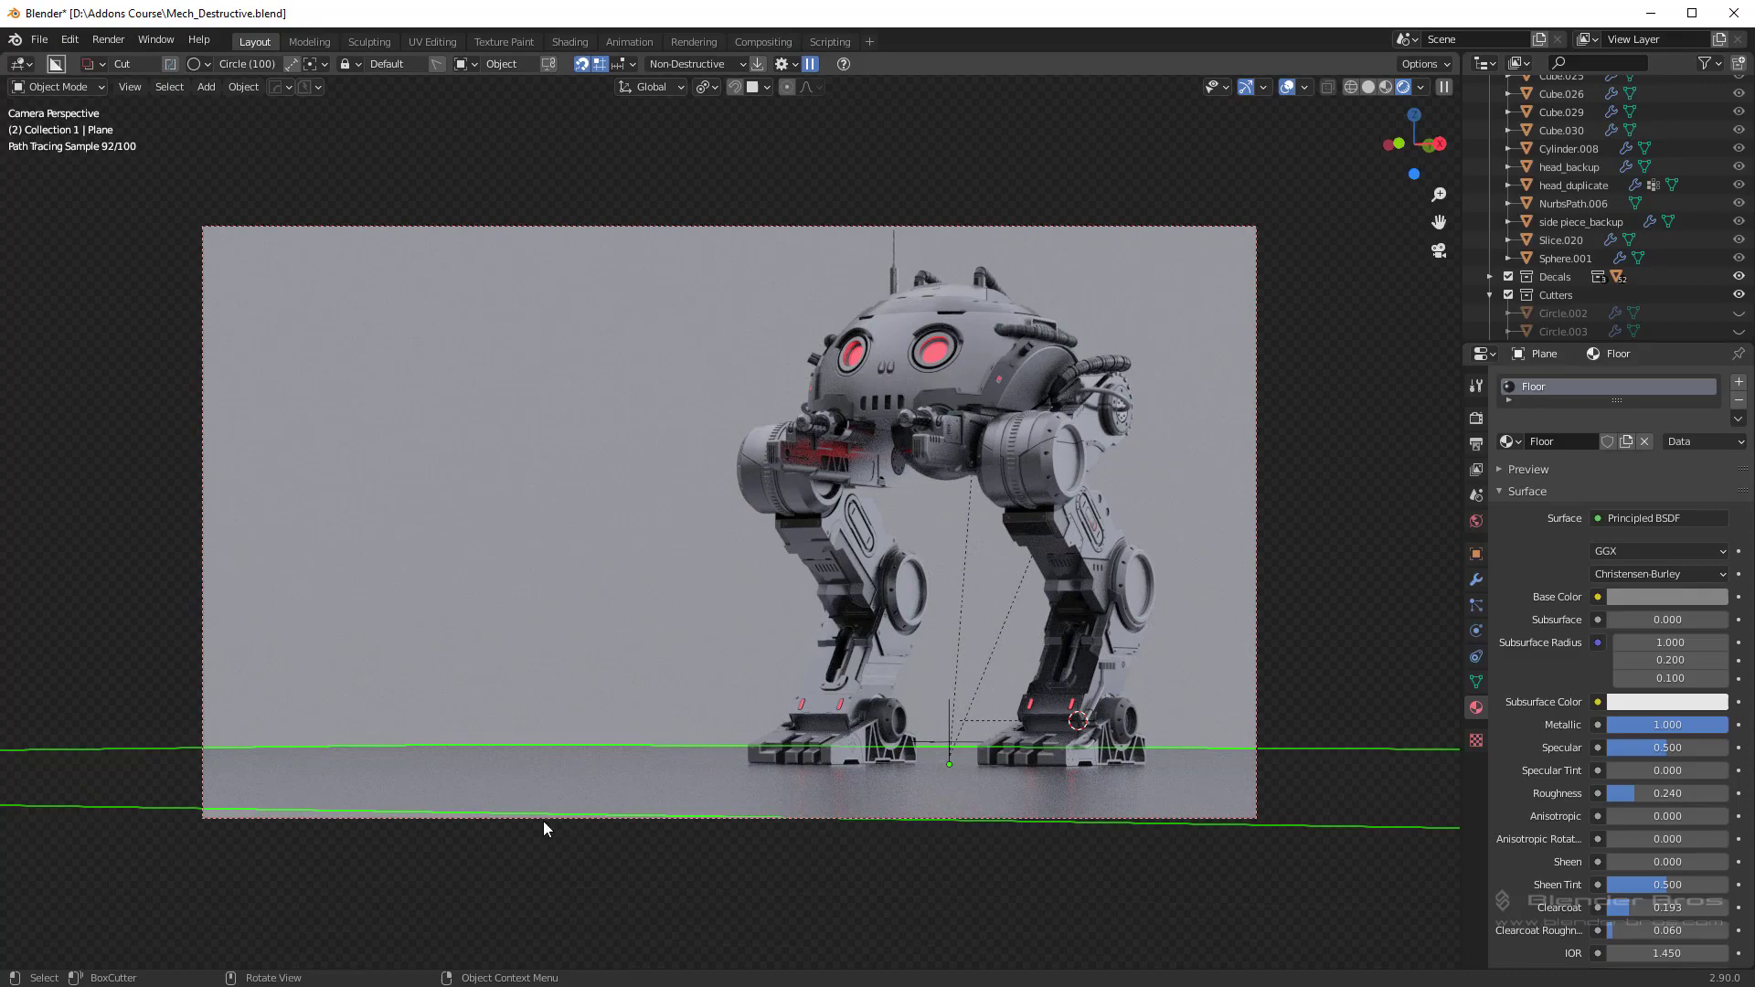
{"action": "key", "text": "s"}
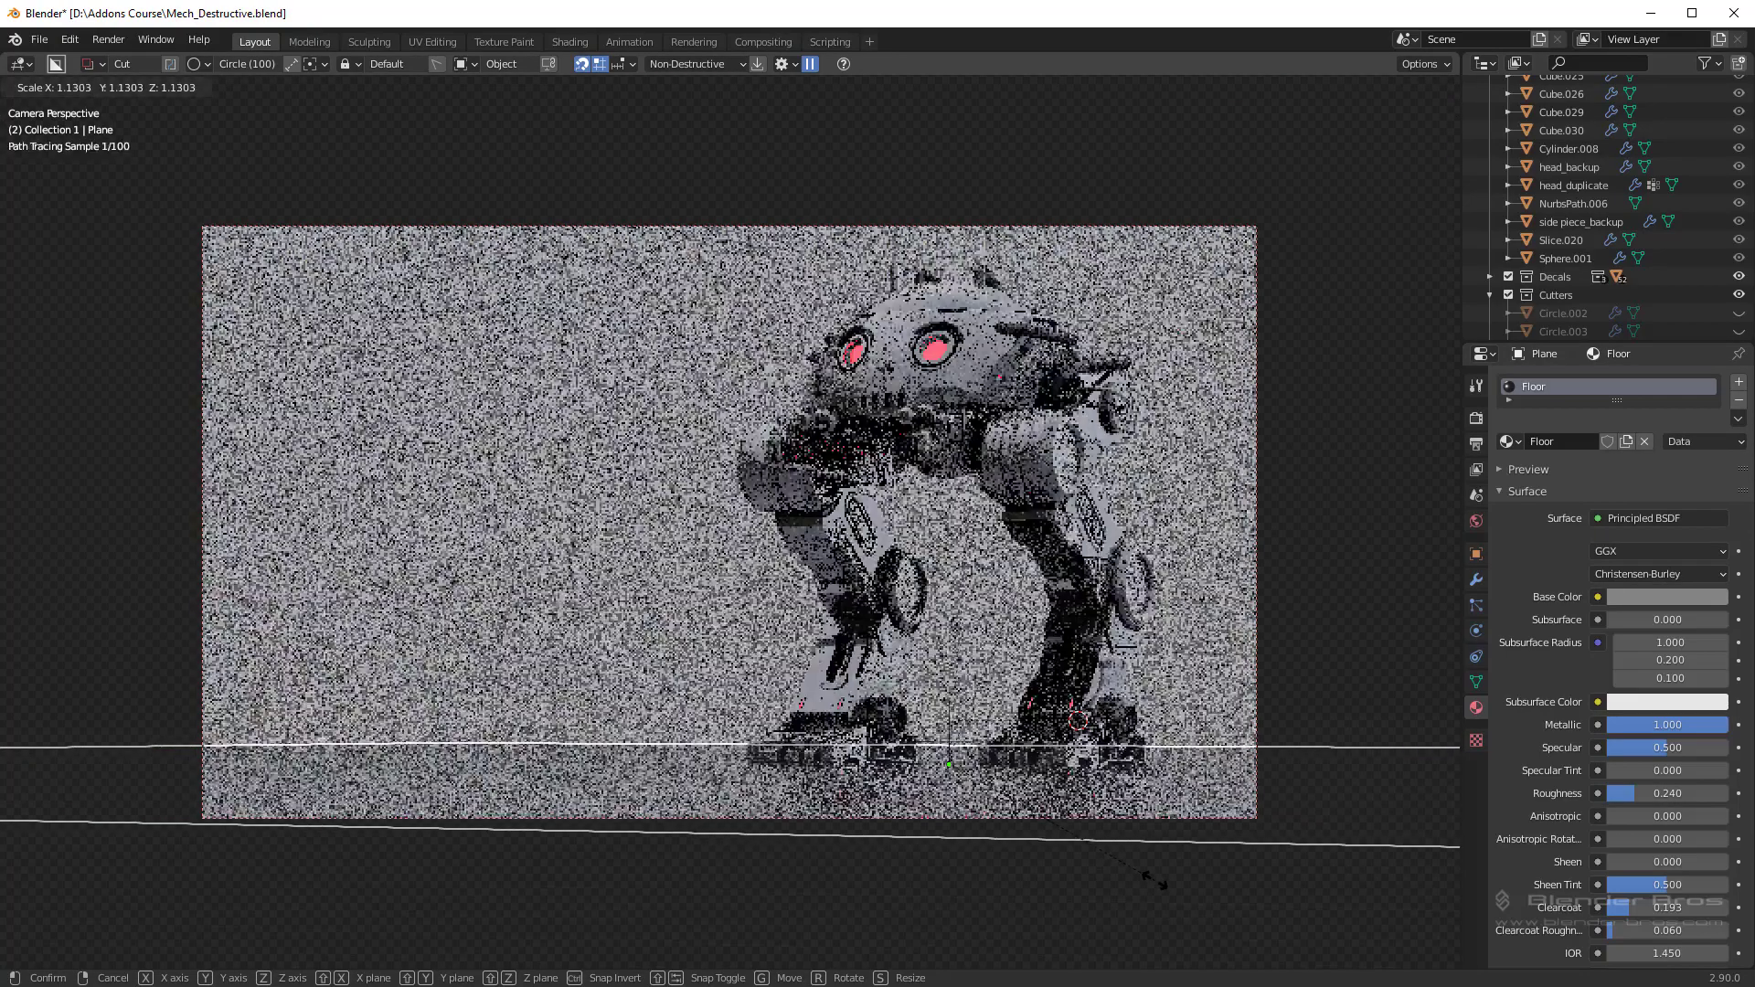
{"action": "left_click", "coordinate": [1154, 881]}
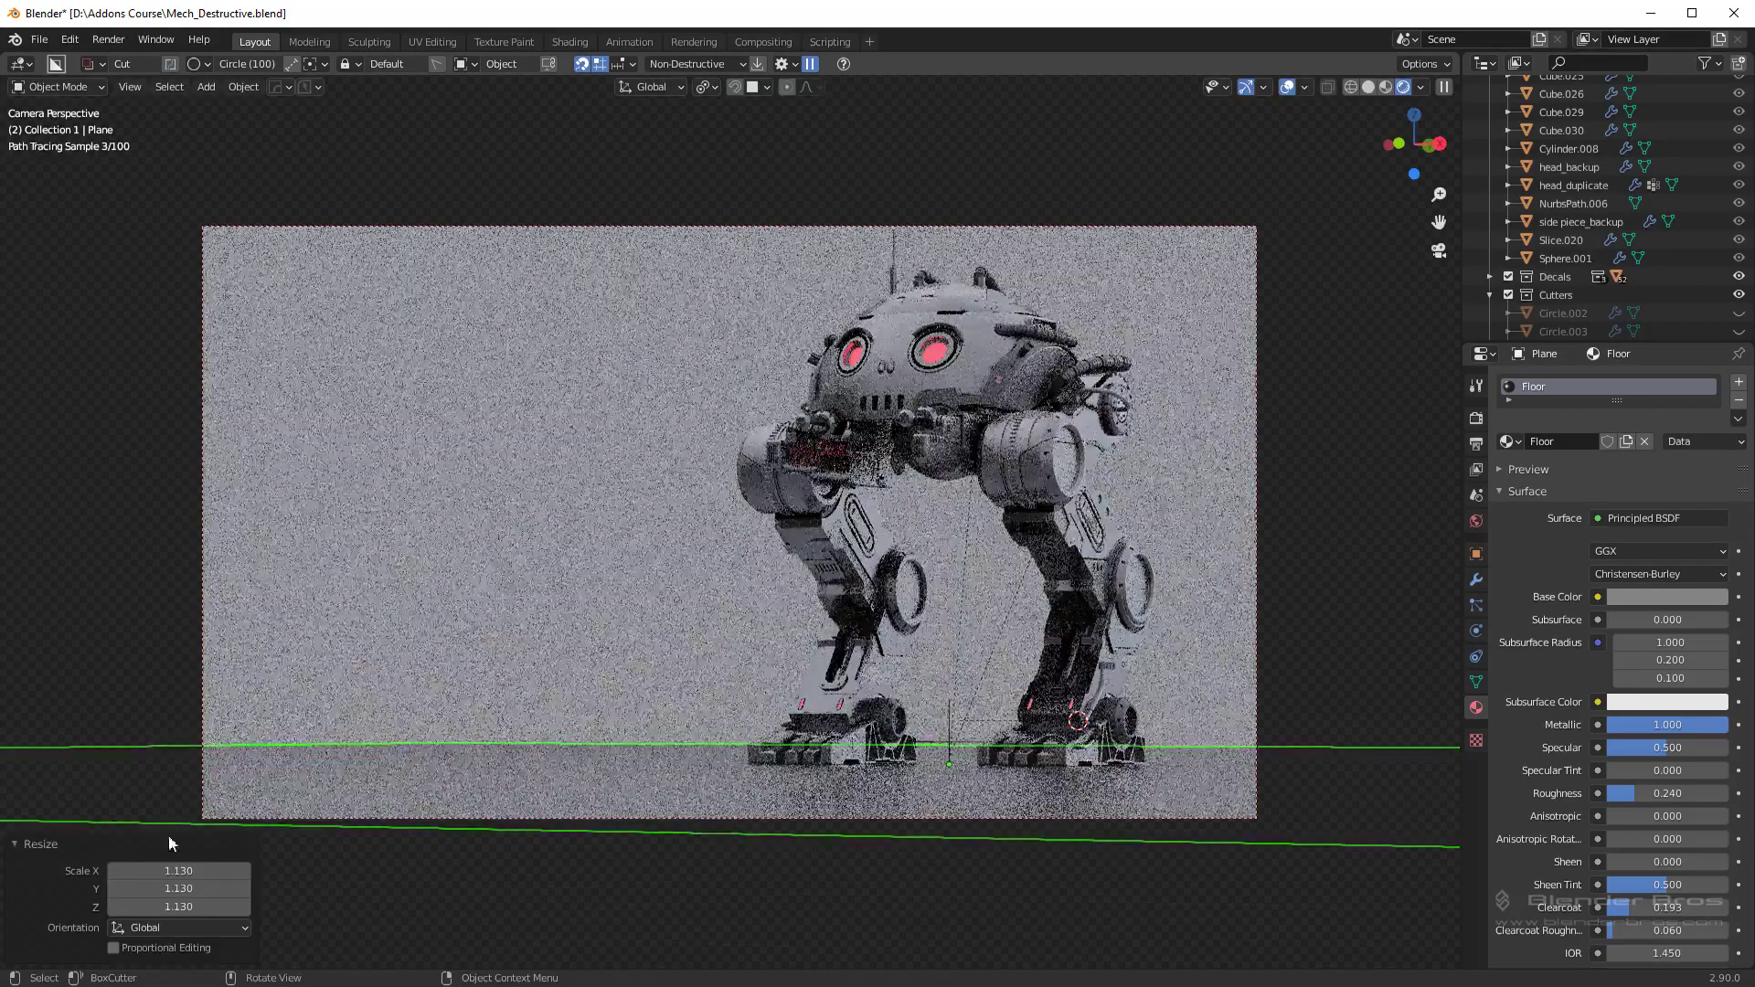
Step: Scale the floor plane uniformly to 1.960 to extend the ground behind the mech
{"action": "key", "text": "alt+a"}
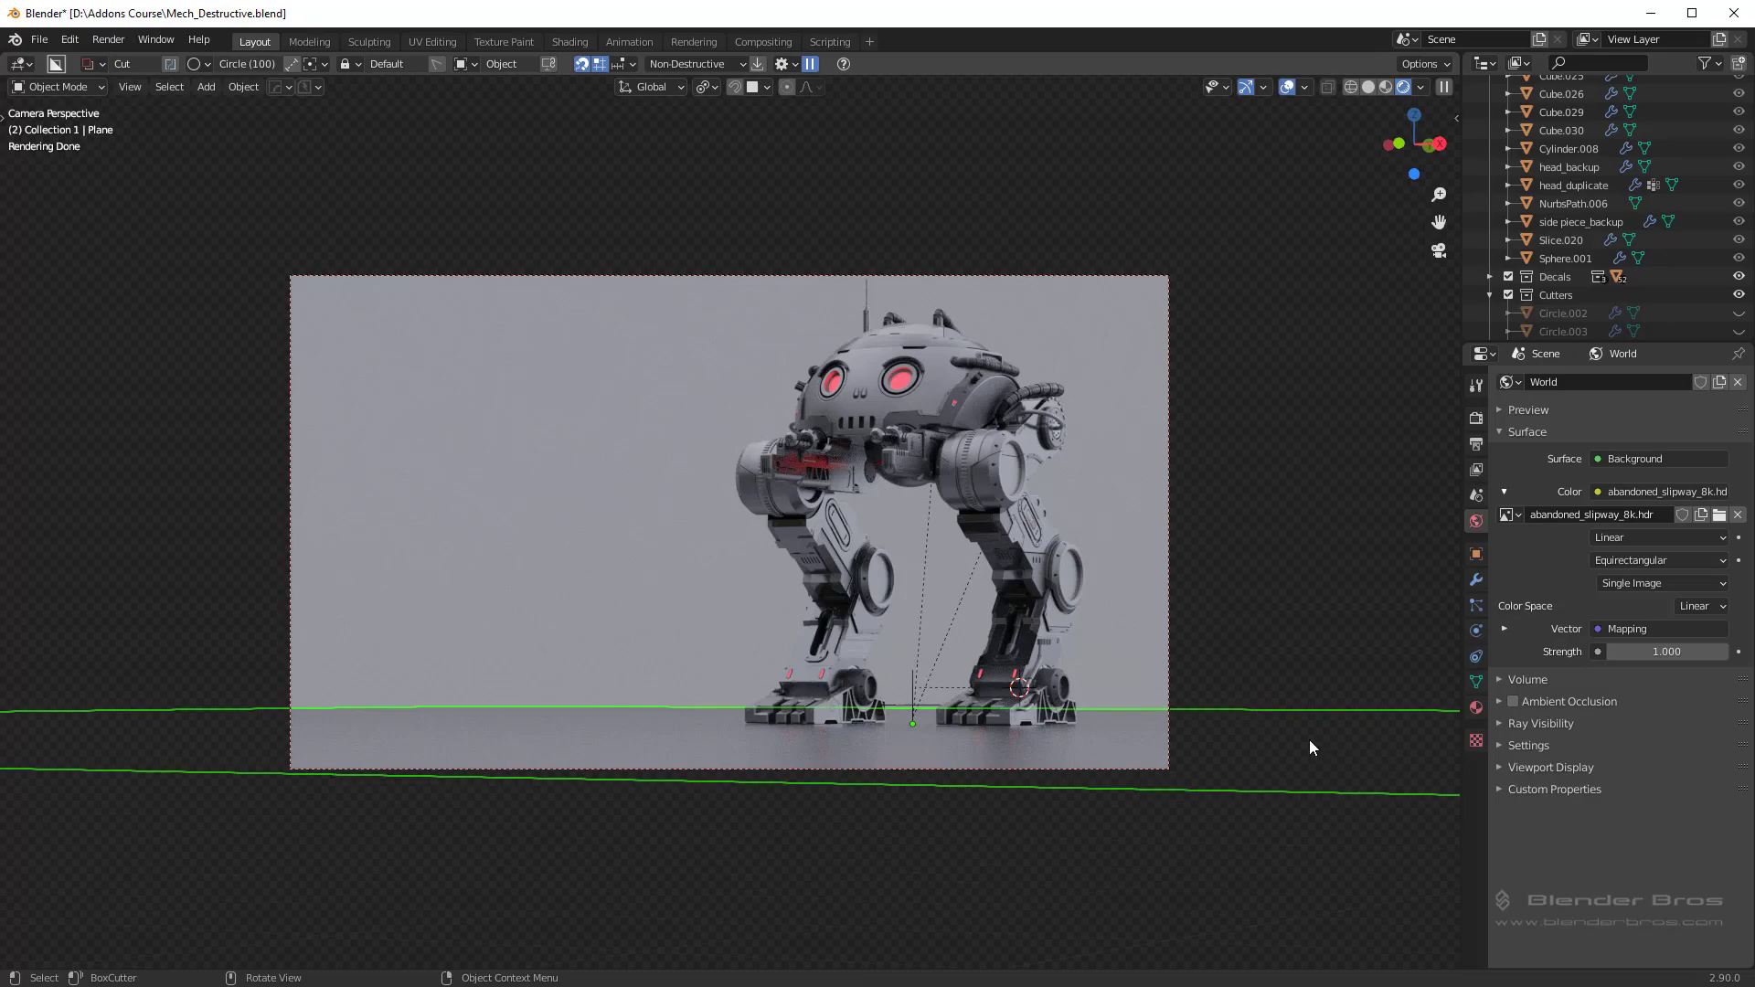
{"action": "key", "text": "s"}
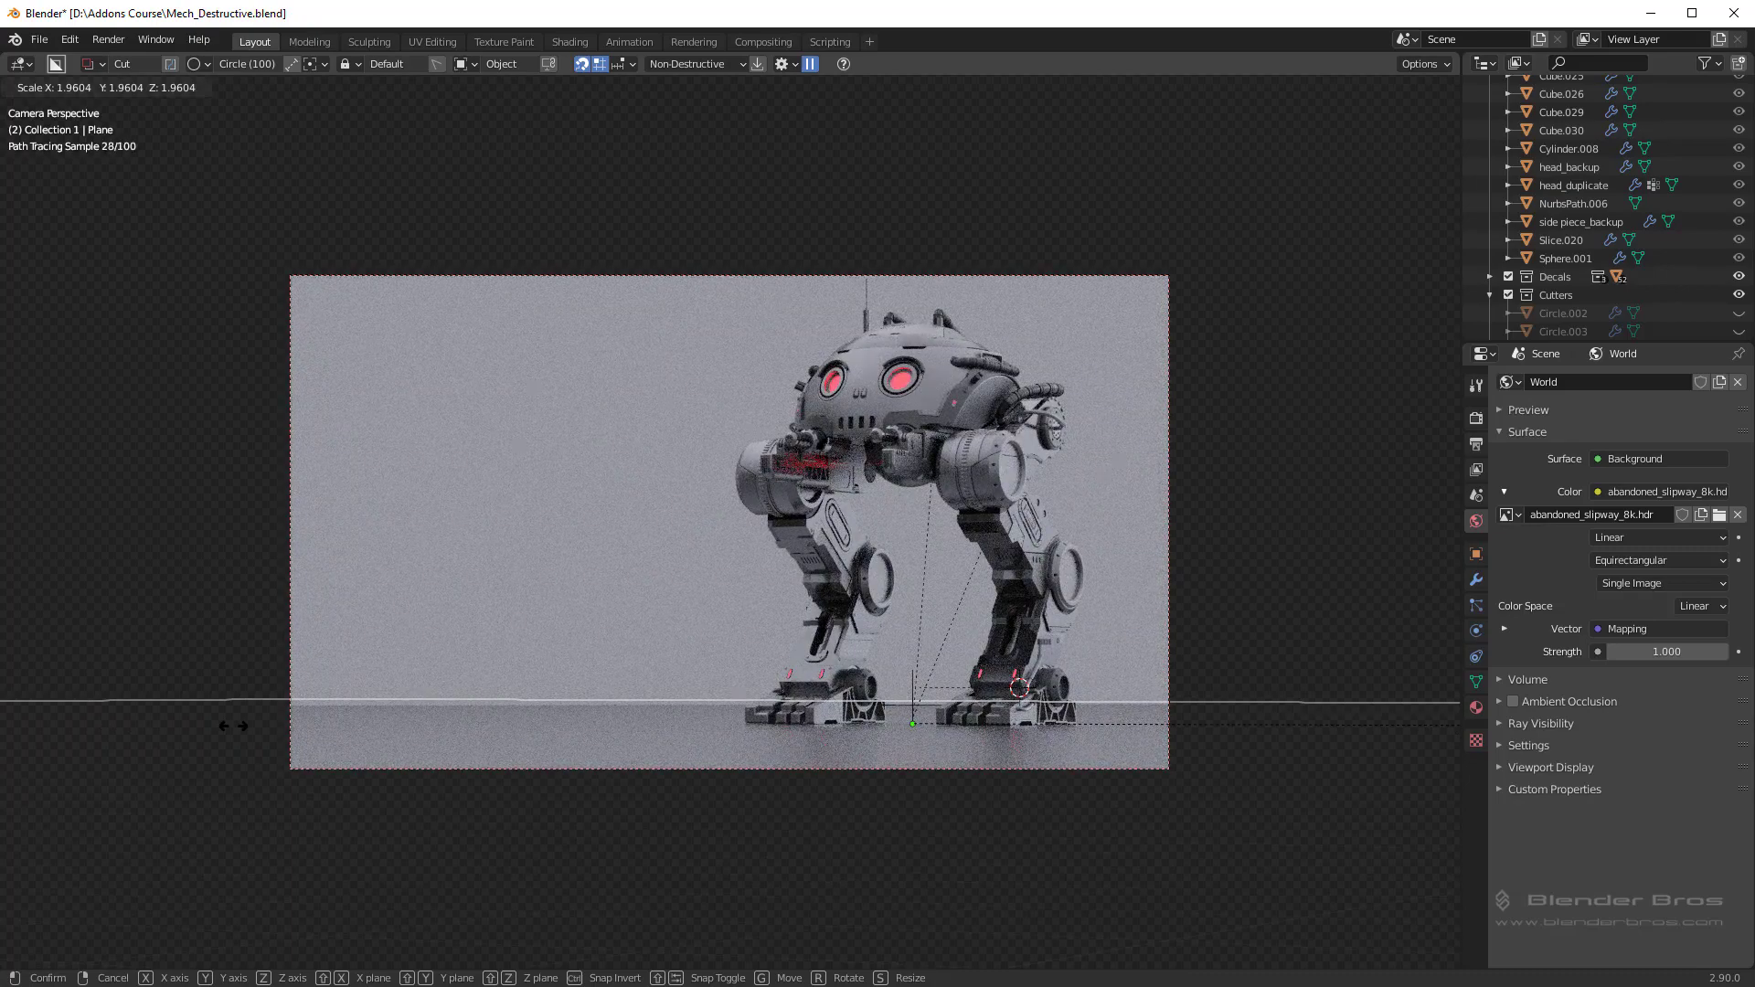
{"action": "left_click", "coordinate": [234, 726]}
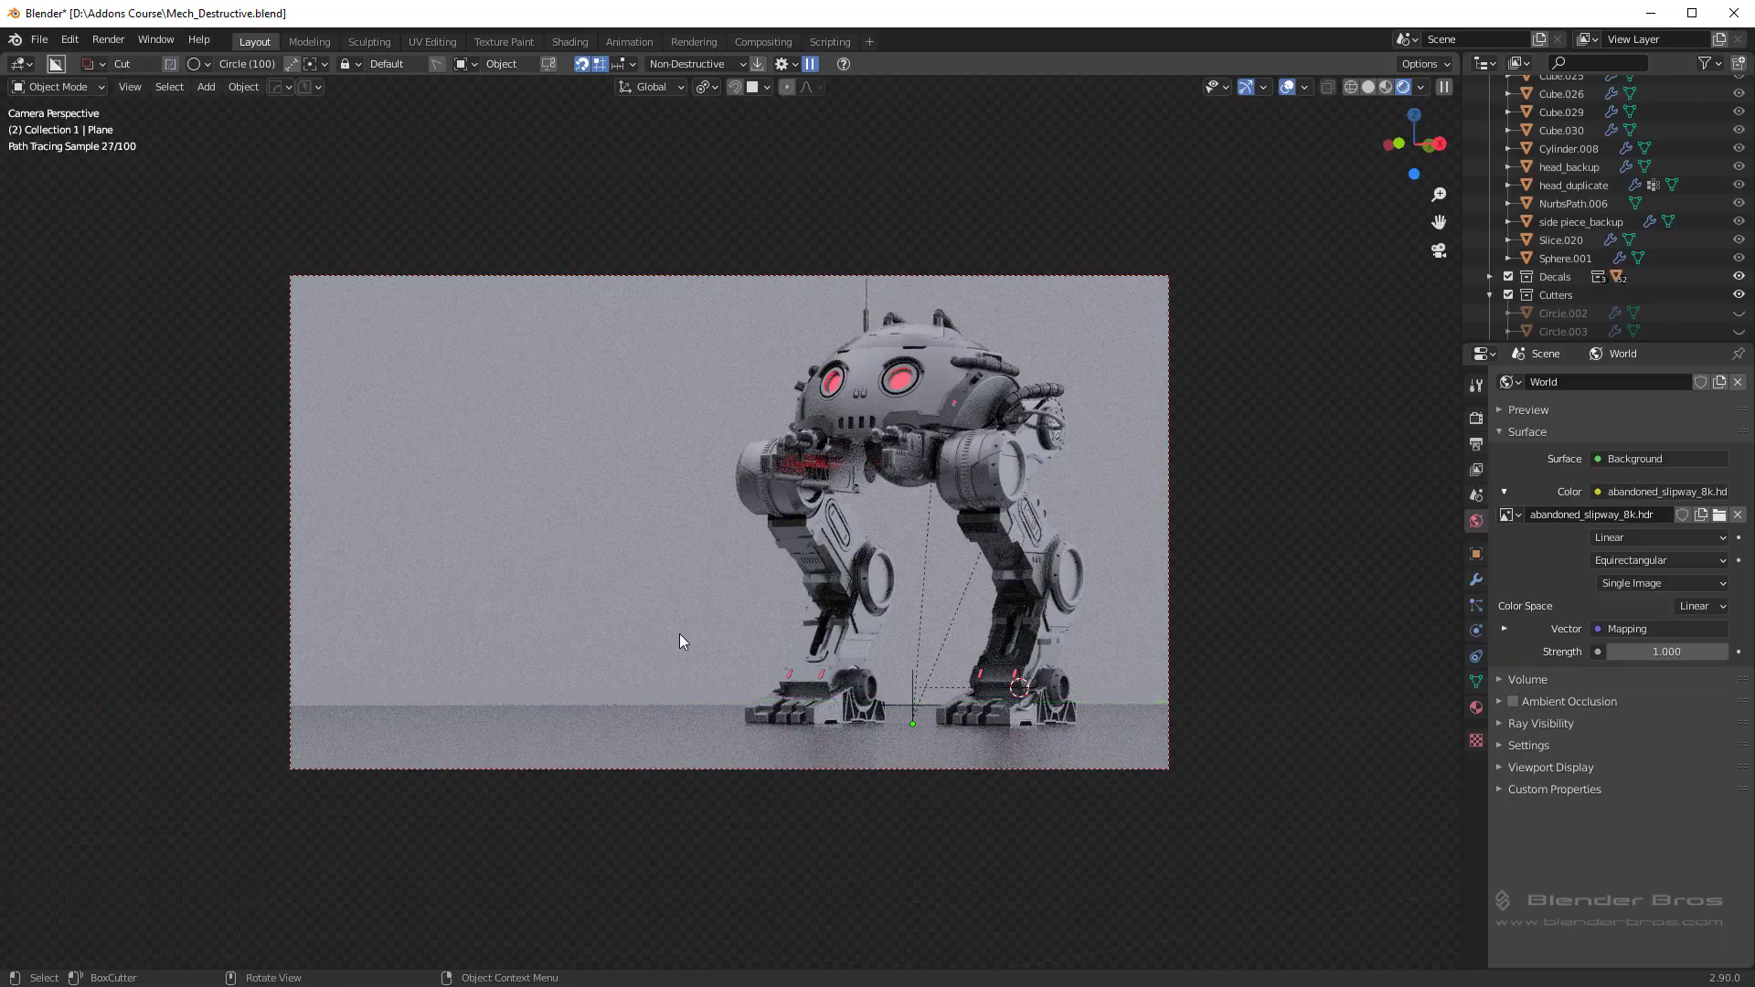
Step: Move the backdrop wall back horizontally and scale it up in two passes to 1.071
{"action": "mouse_move", "coordinate": [679, 624]}
{"action": "middle_mouse_down"}
{"action": "mouse_move", "coordinate": [714, 653]}
{"action": "mouse_move", "coordinate": [670, 652]}
{"action": "middle_mouse_up"}
{"action": "scroll", "coordinate": [670, 652], "scroll_direction": "down", "scroll_amount": 8}
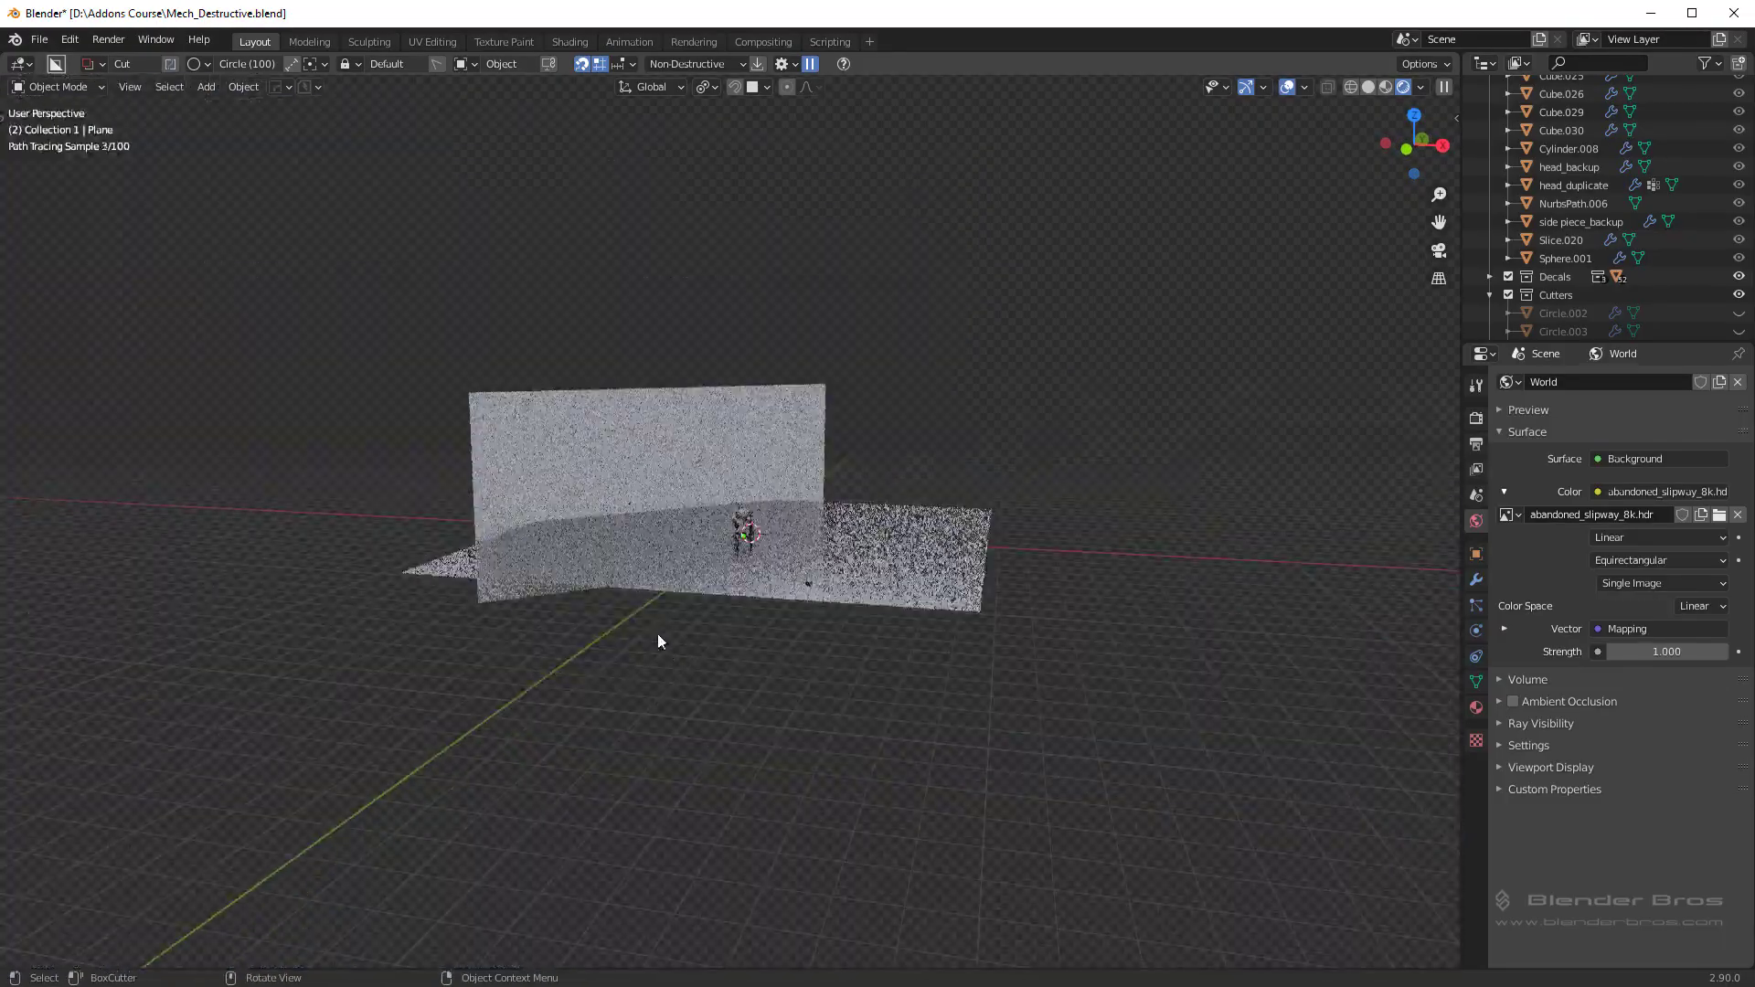
{"action": "left_click", "coordinate": [660, 512]}
{"action": "middle_click_drag", "start_coordinate": [660, 512], "coordinate": [711, 595]}
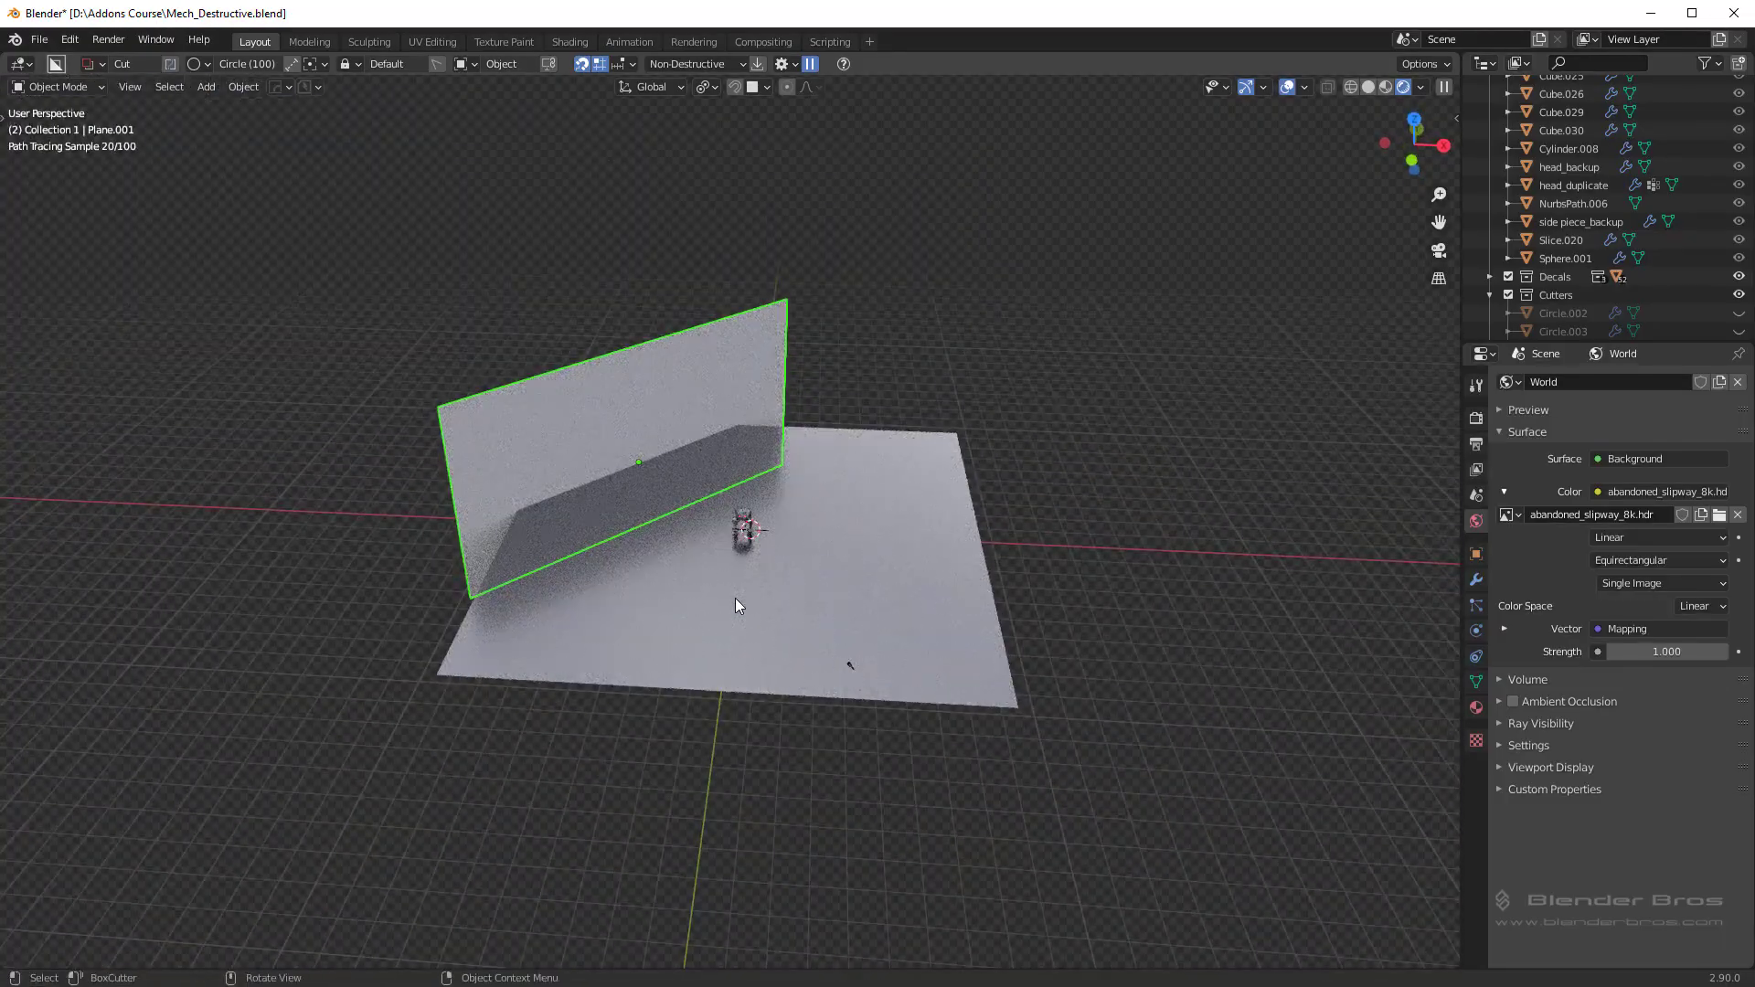
{"action": "key", "text": "g"}
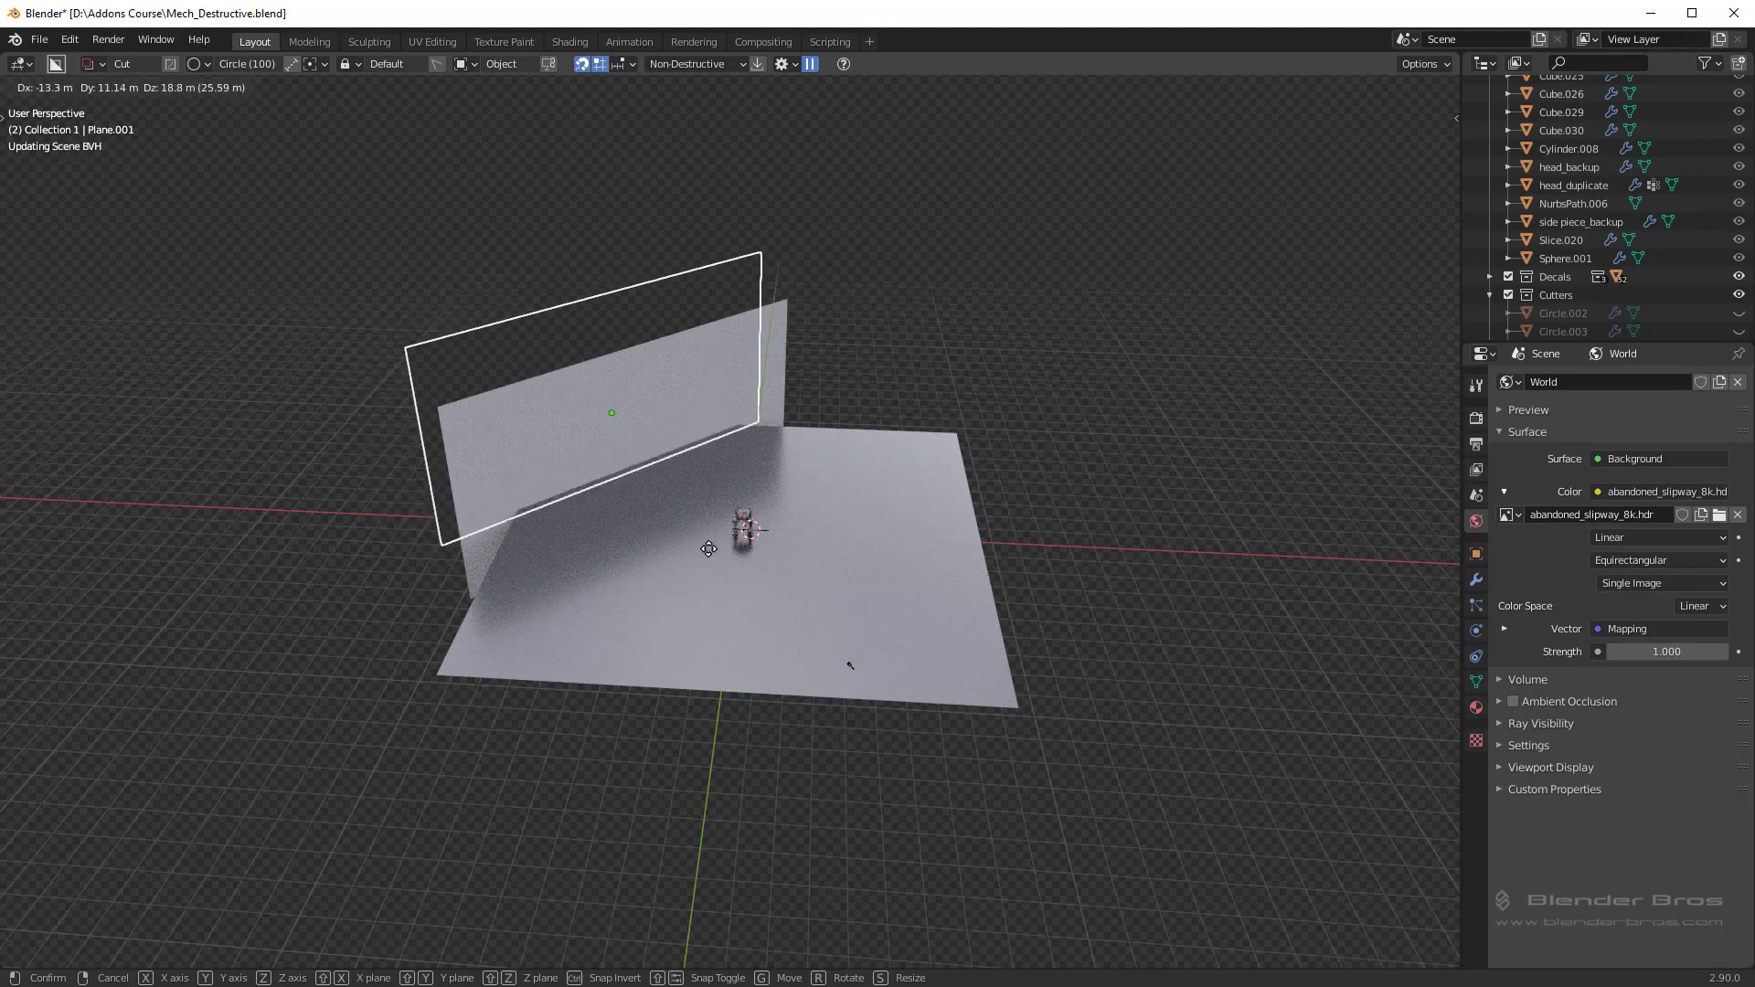
{"action": "key", "text": "z"}
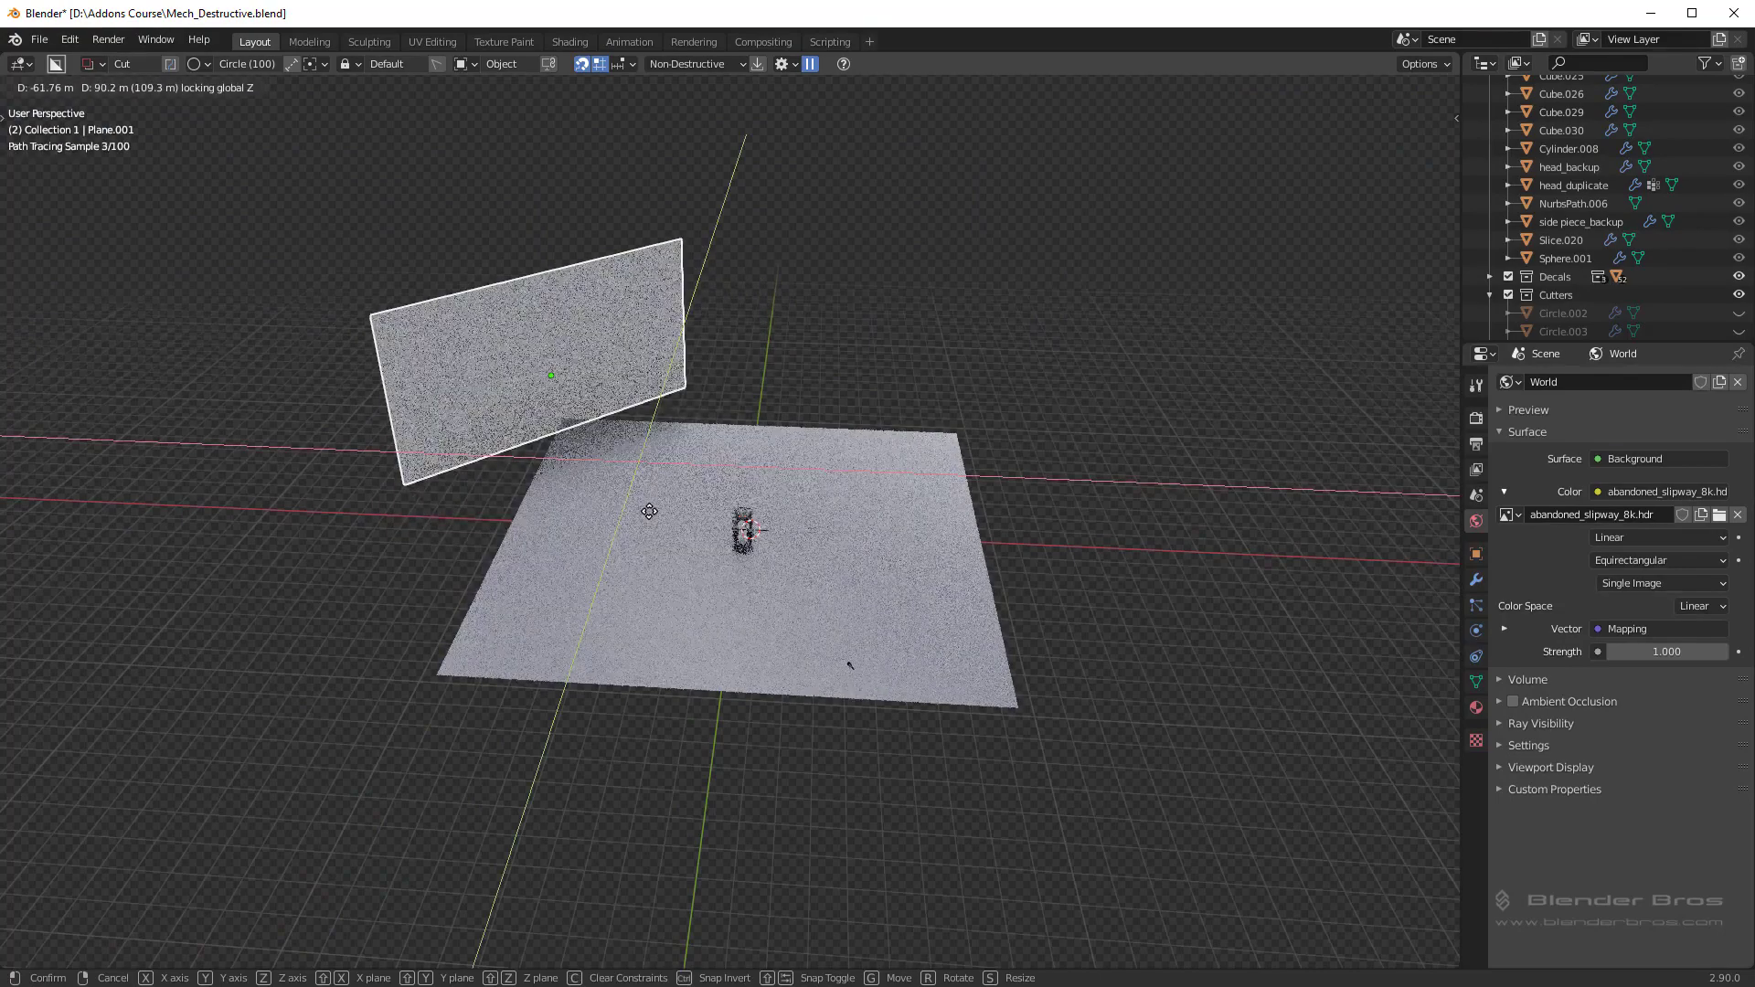
{"action": "left_click", "coordinate": [649, 512]}
{"action": "key", "text": "s"}
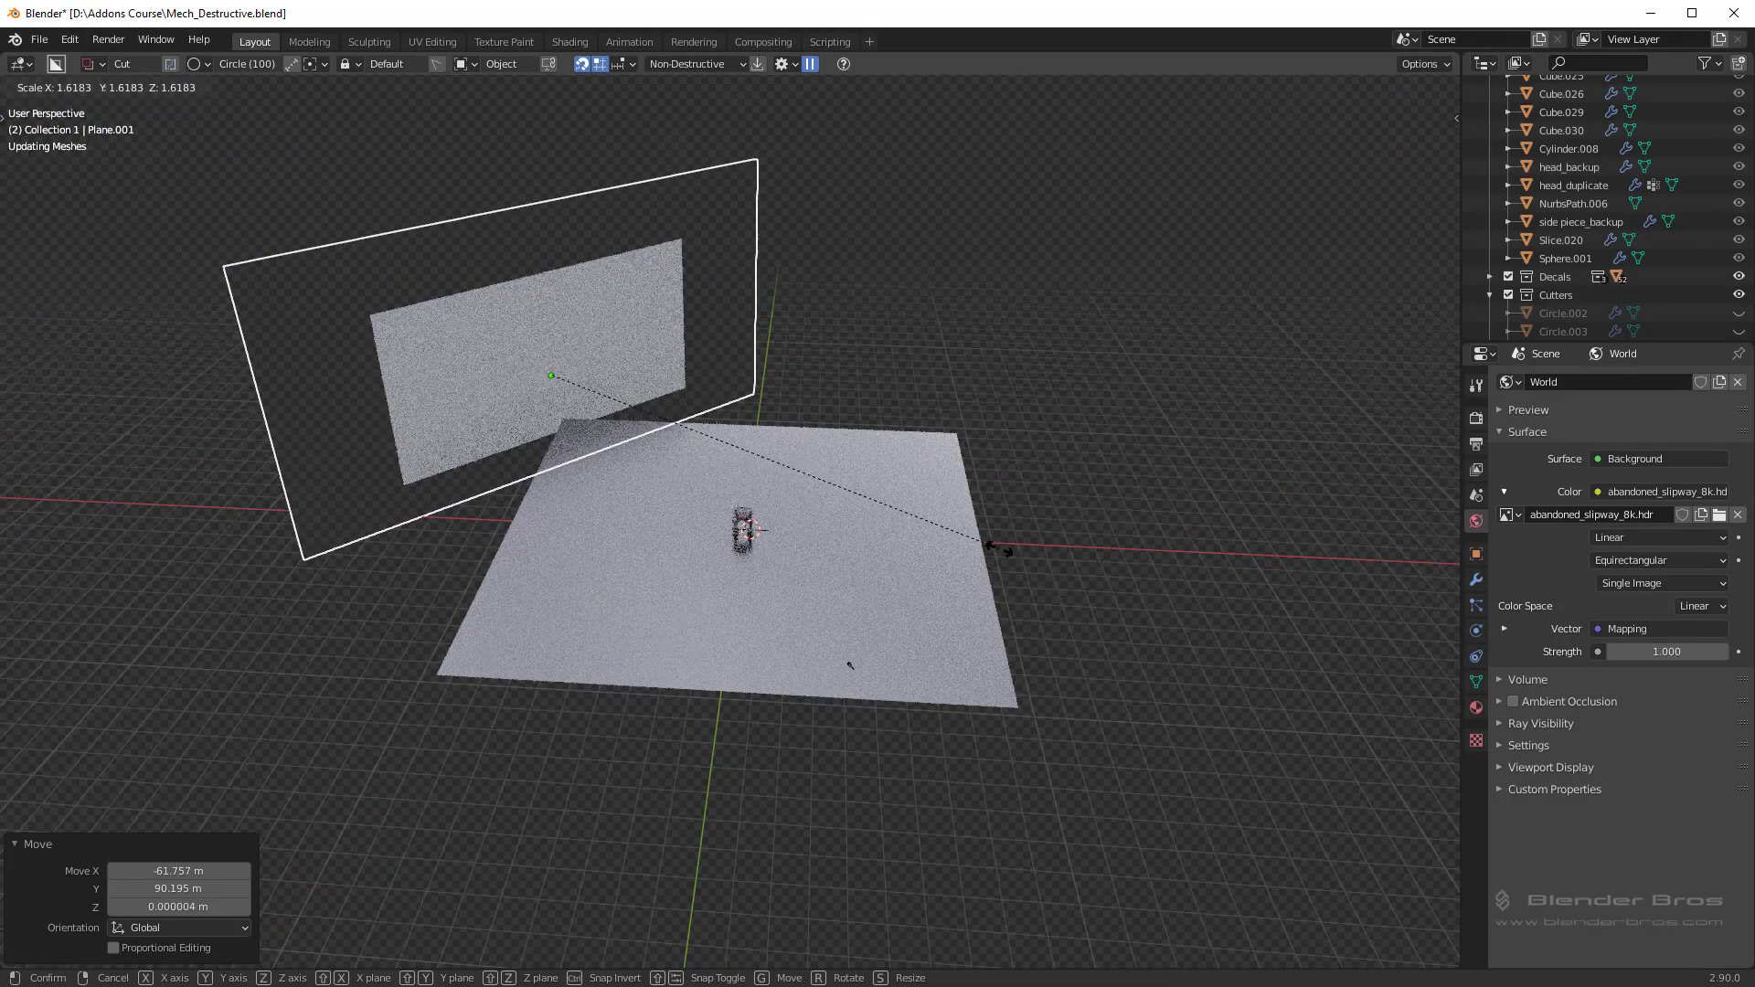
{"action": "left_click", "coordinate": [996, 549]}
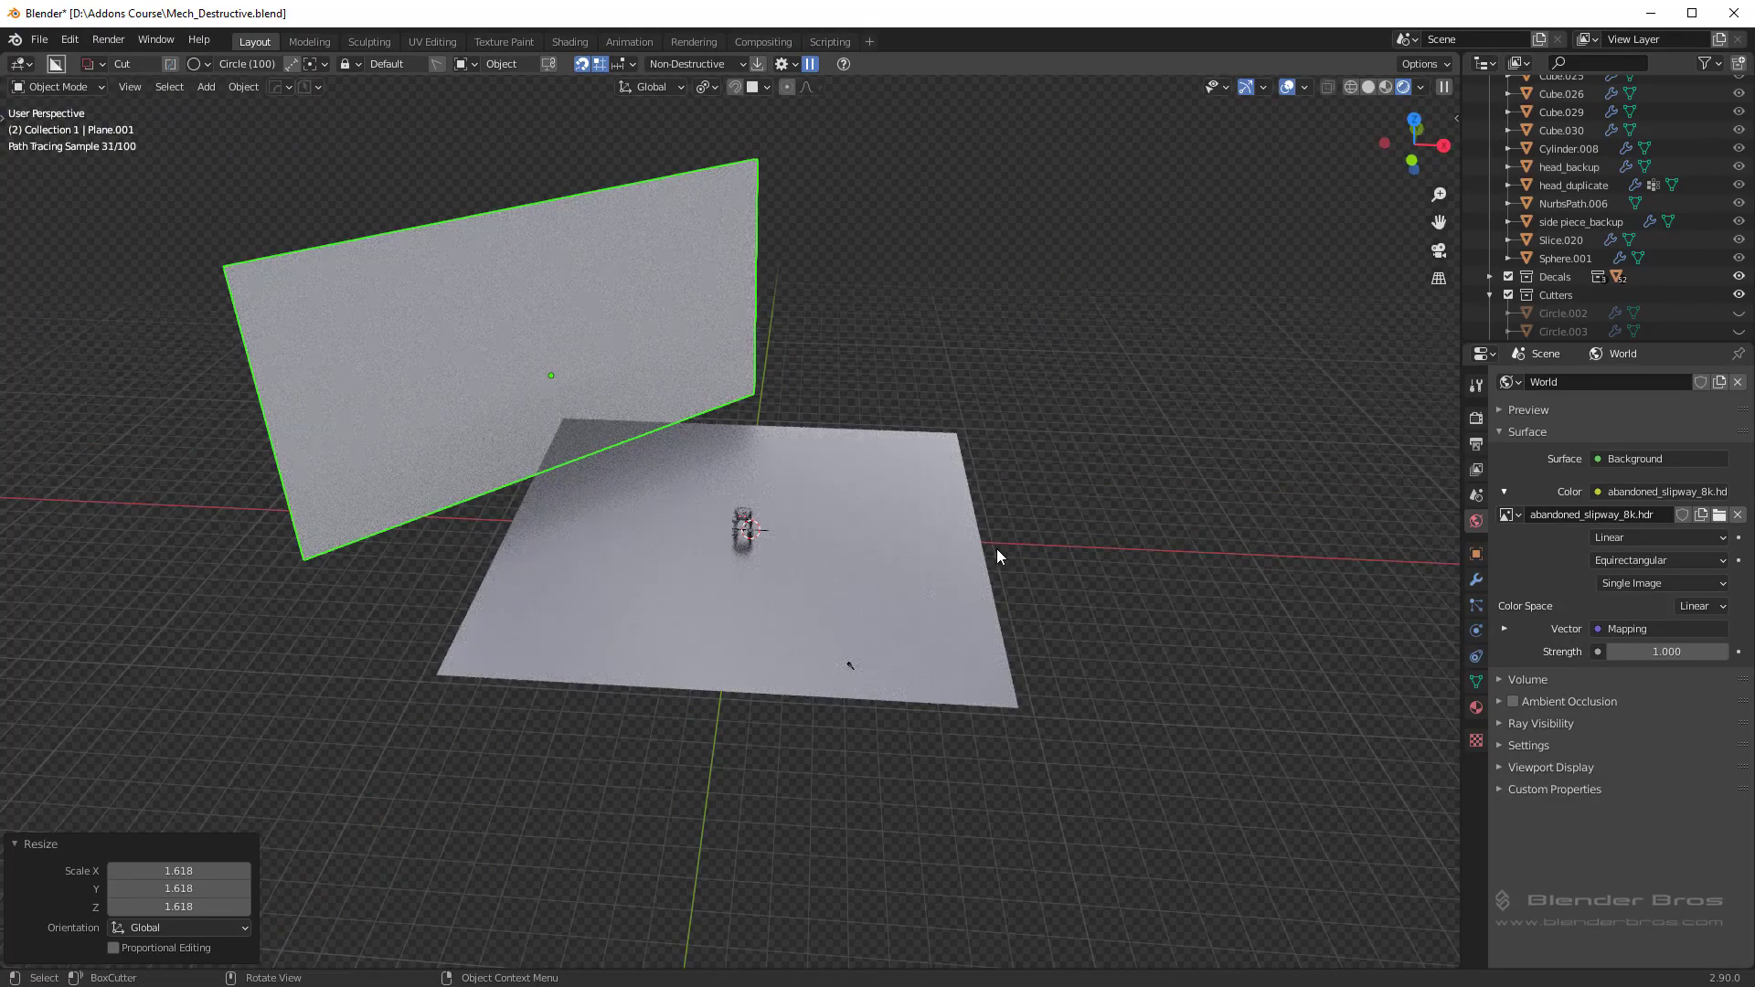
{"action": "key", "text": "s"}
{"action": "left_click", "coordinate": [1034, 547]}
Step: From camera view, scale the floor plane to 1.858, then select the backdrop wall
{"action": "key", "text": "KP_0"}
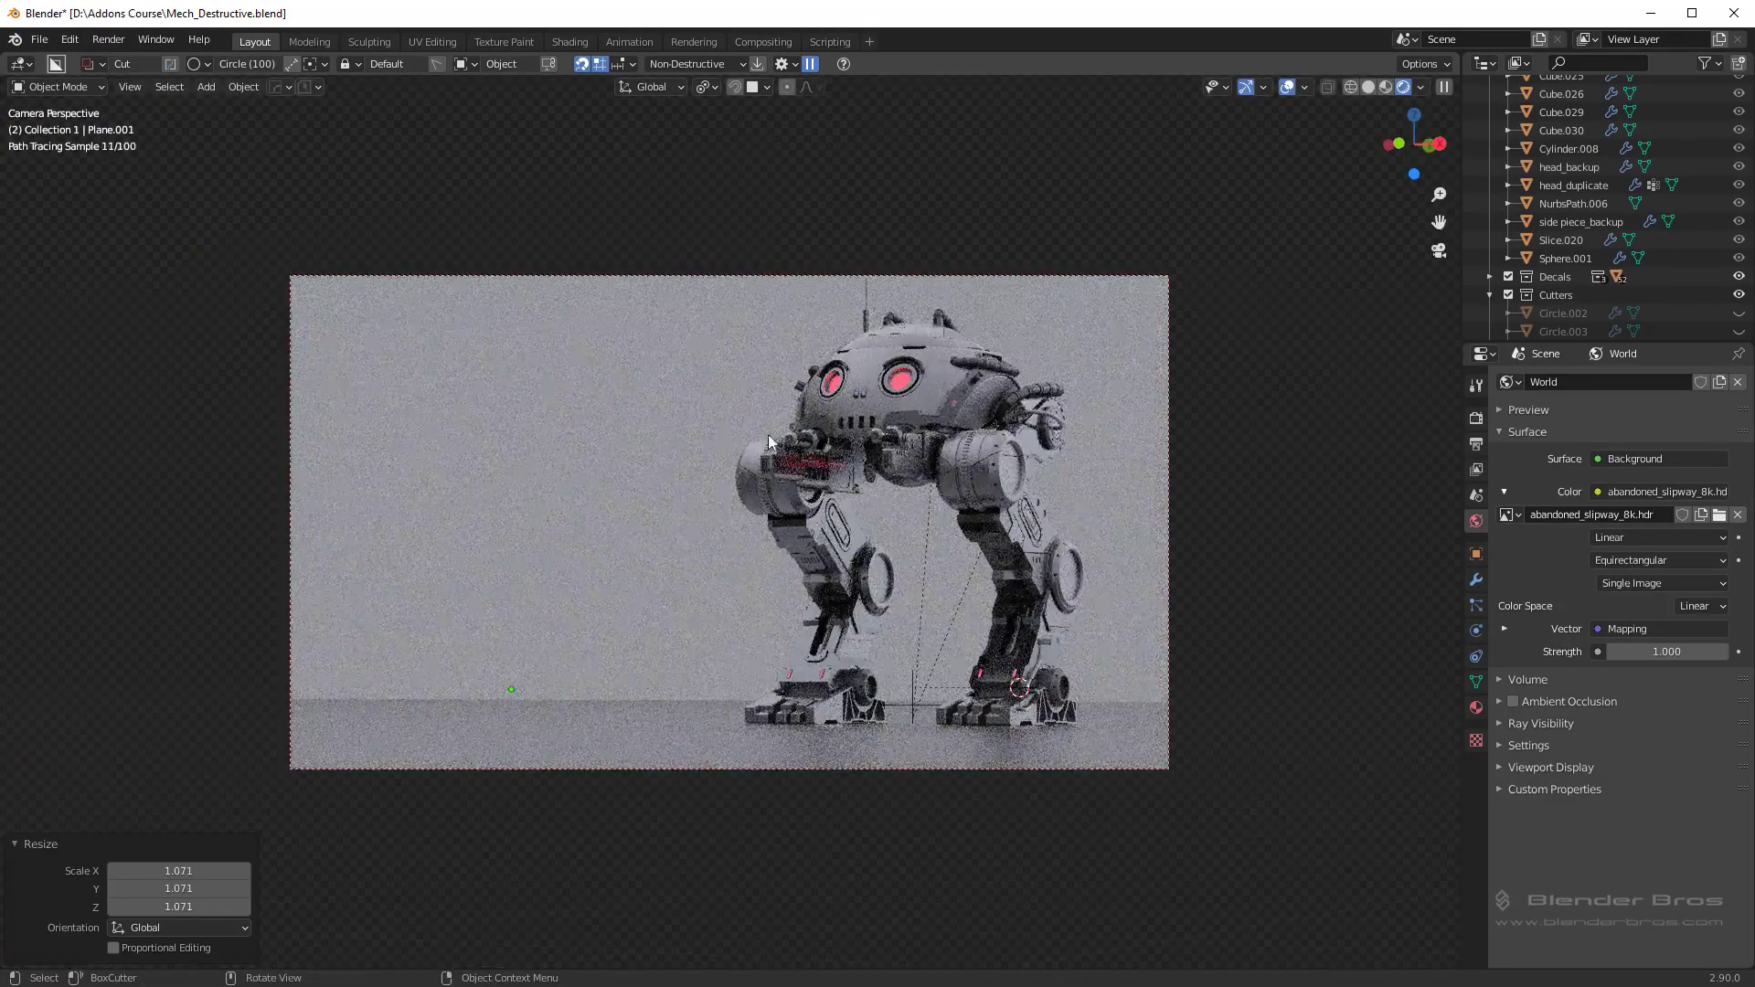
{"action": "left_click", "coordinate": [1111, 737]}
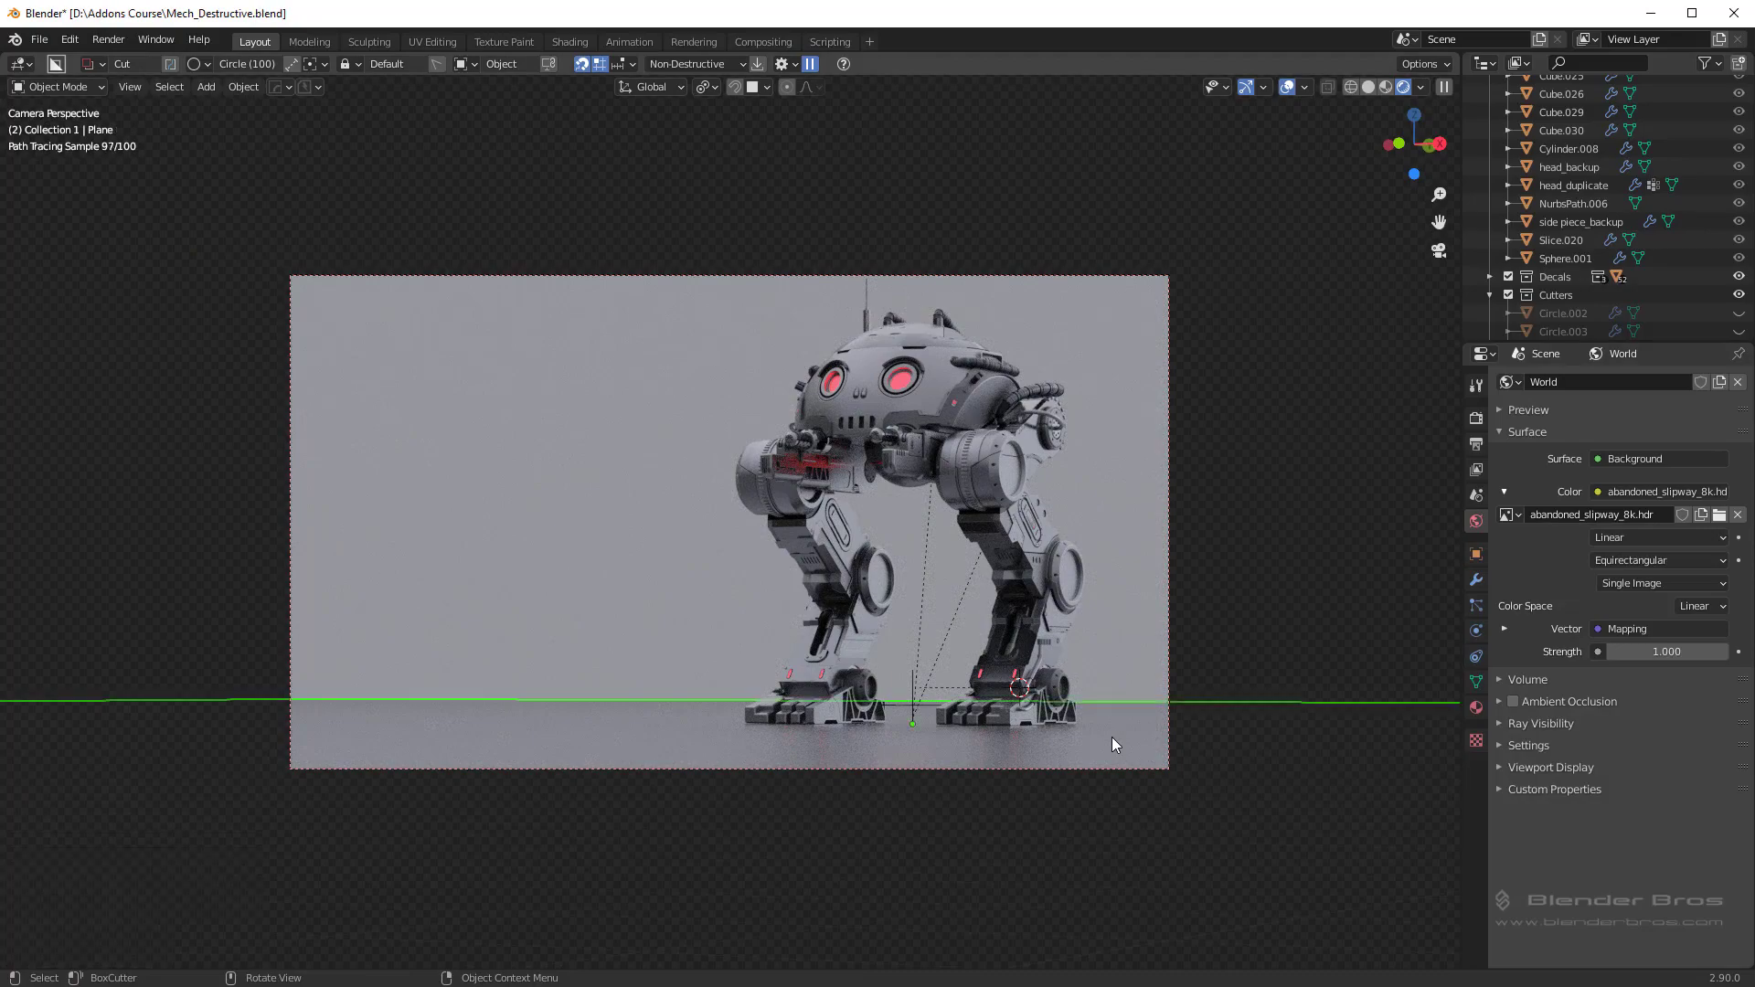
{"action": "key", "text": "Home"}
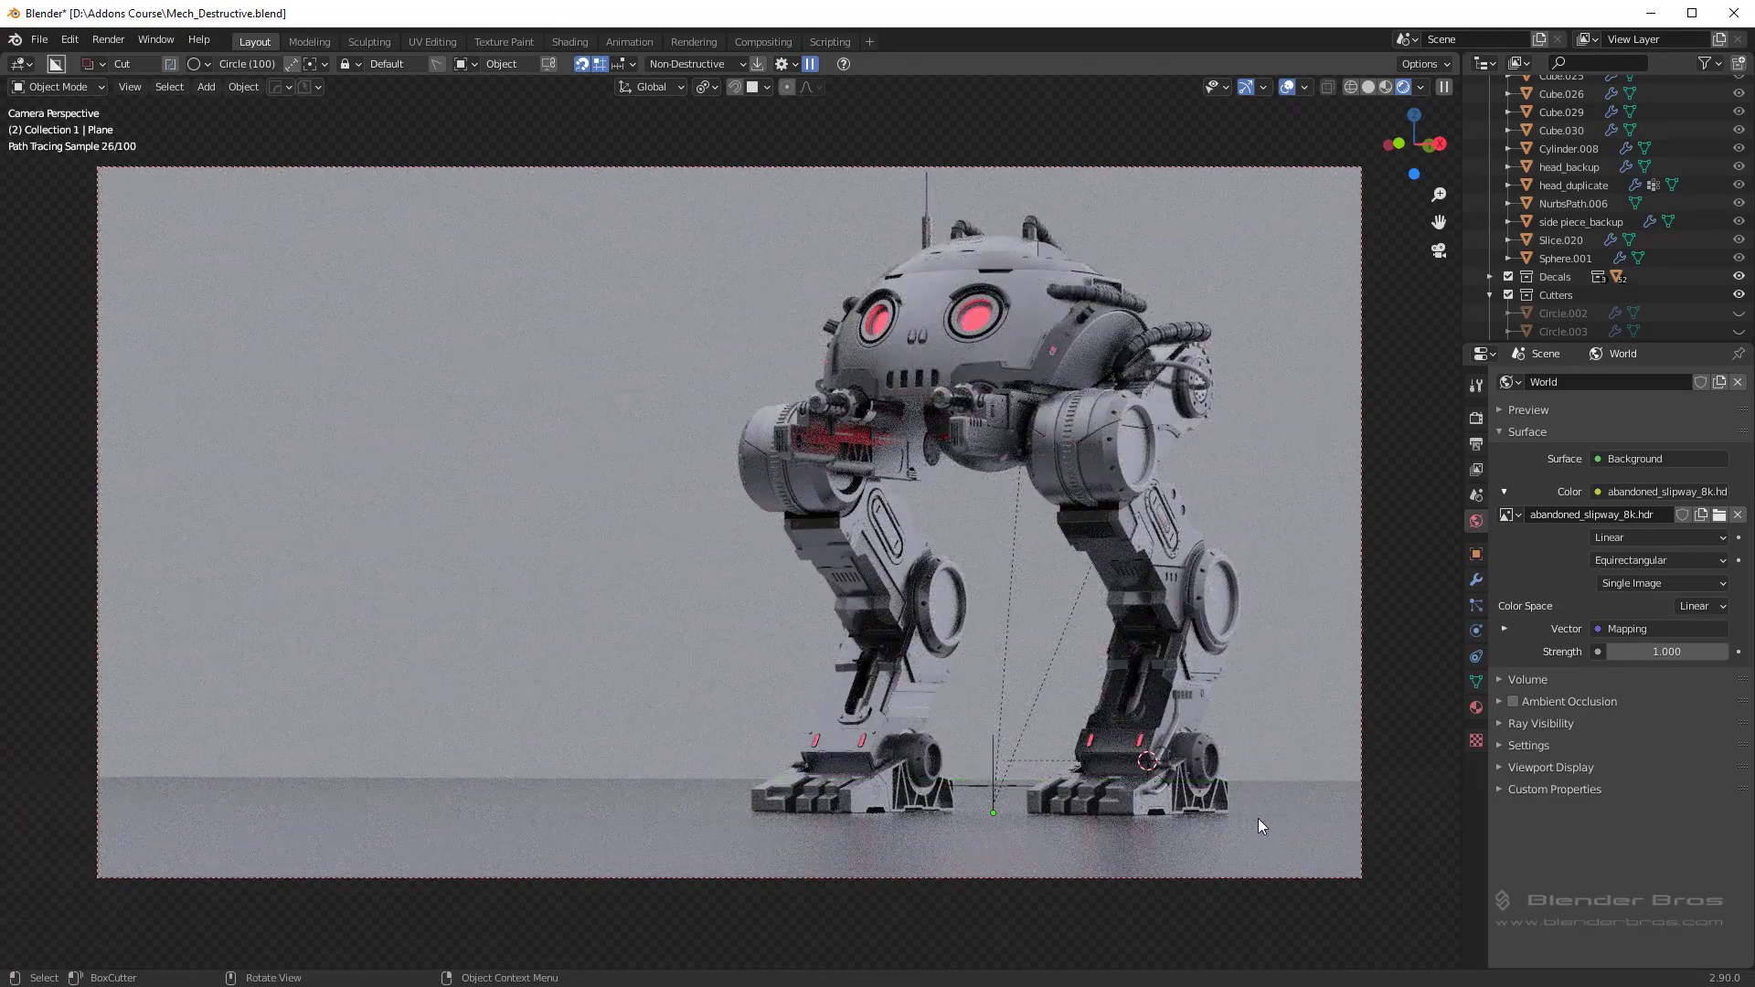
{"action": "key", "text": "s"}
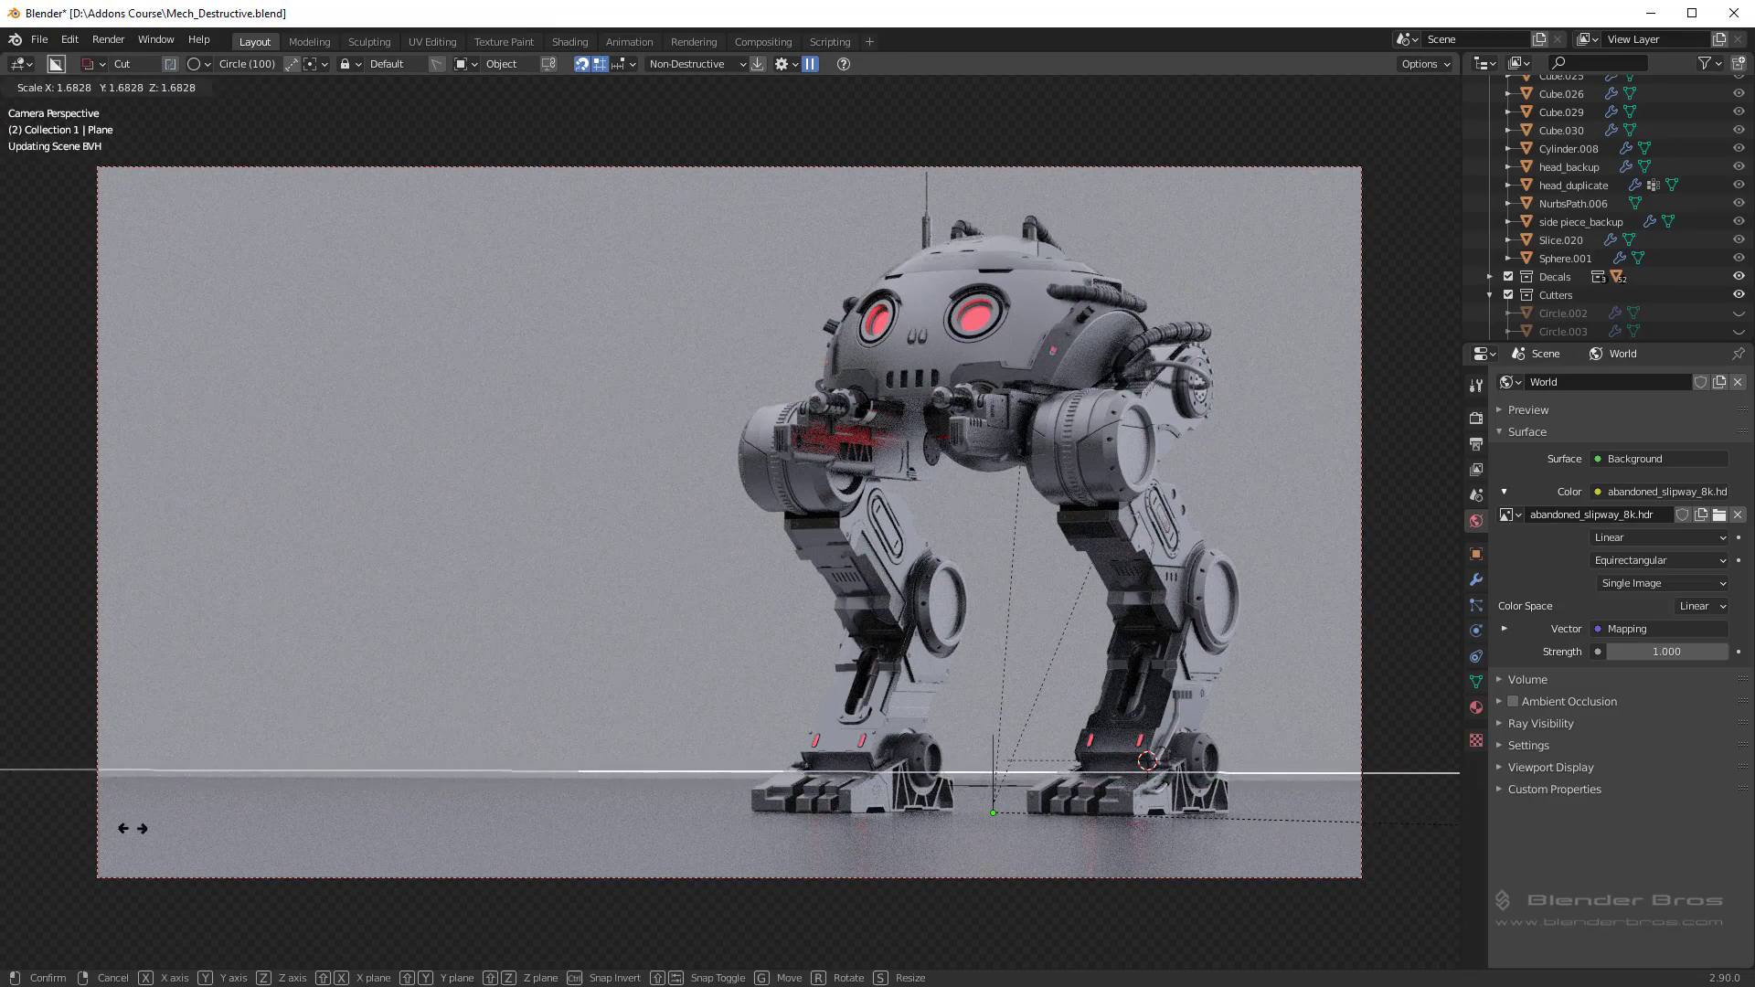
{"action": "left_click", "coordinate": [192, 823]}
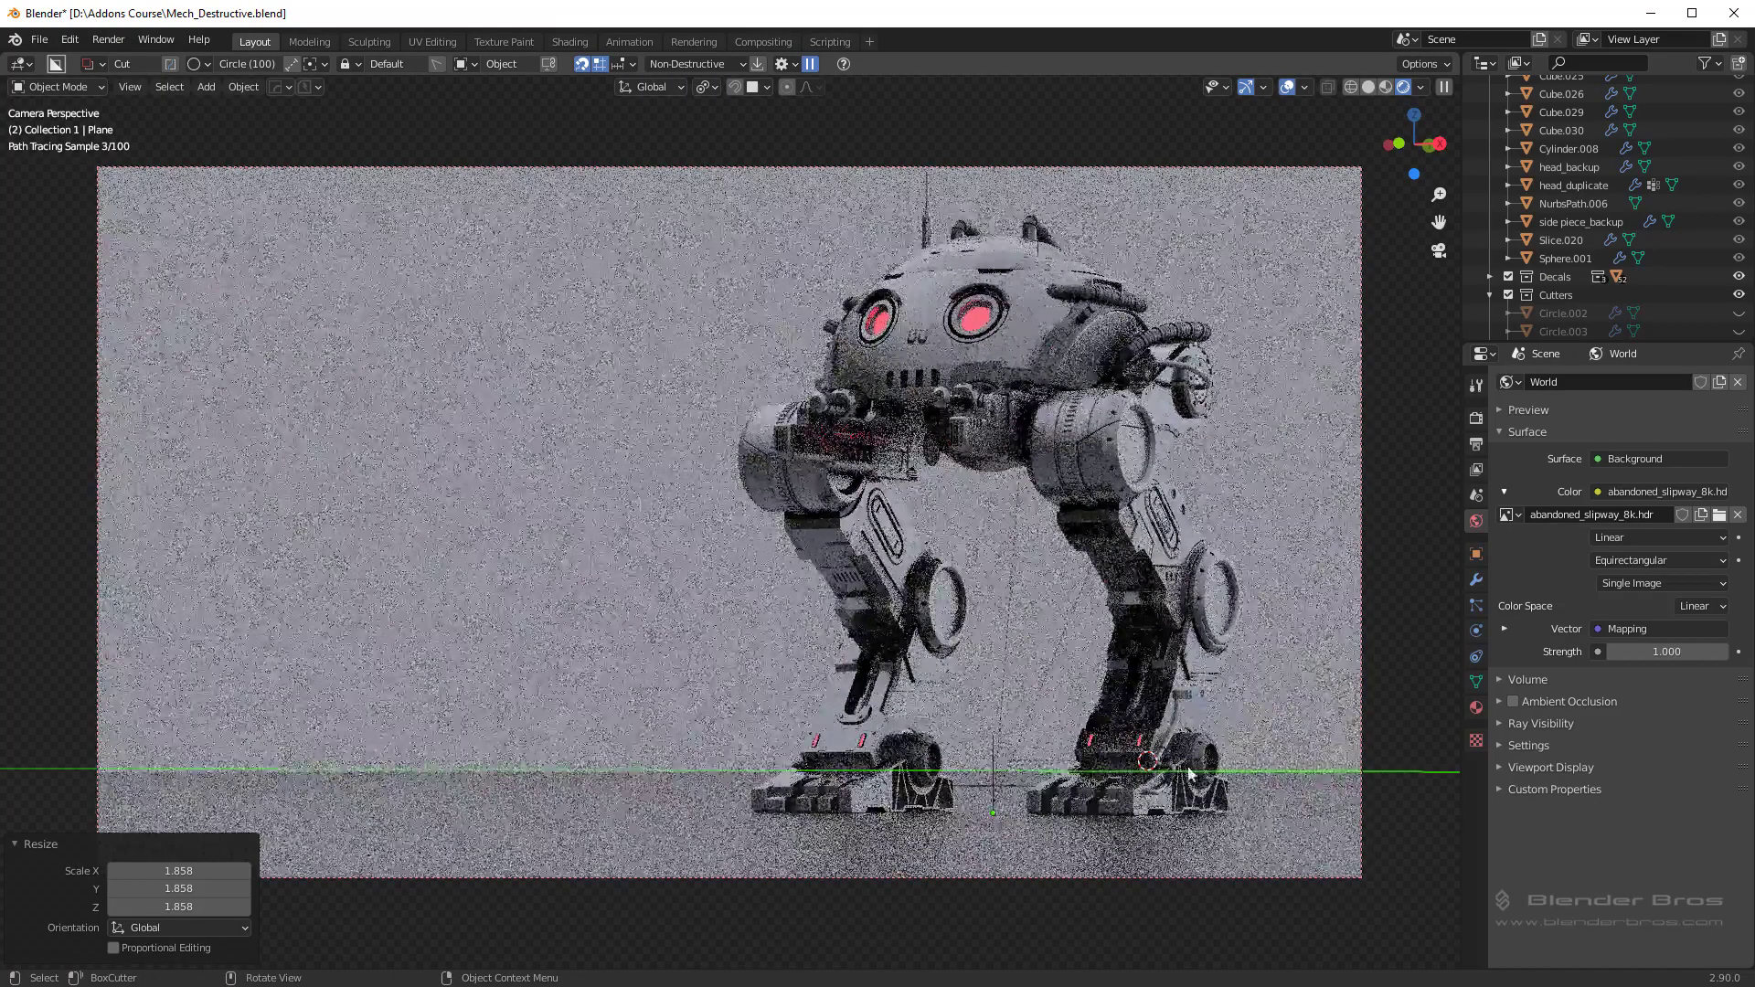
{"action": "left_click", "coordinate": [1271, 819]}
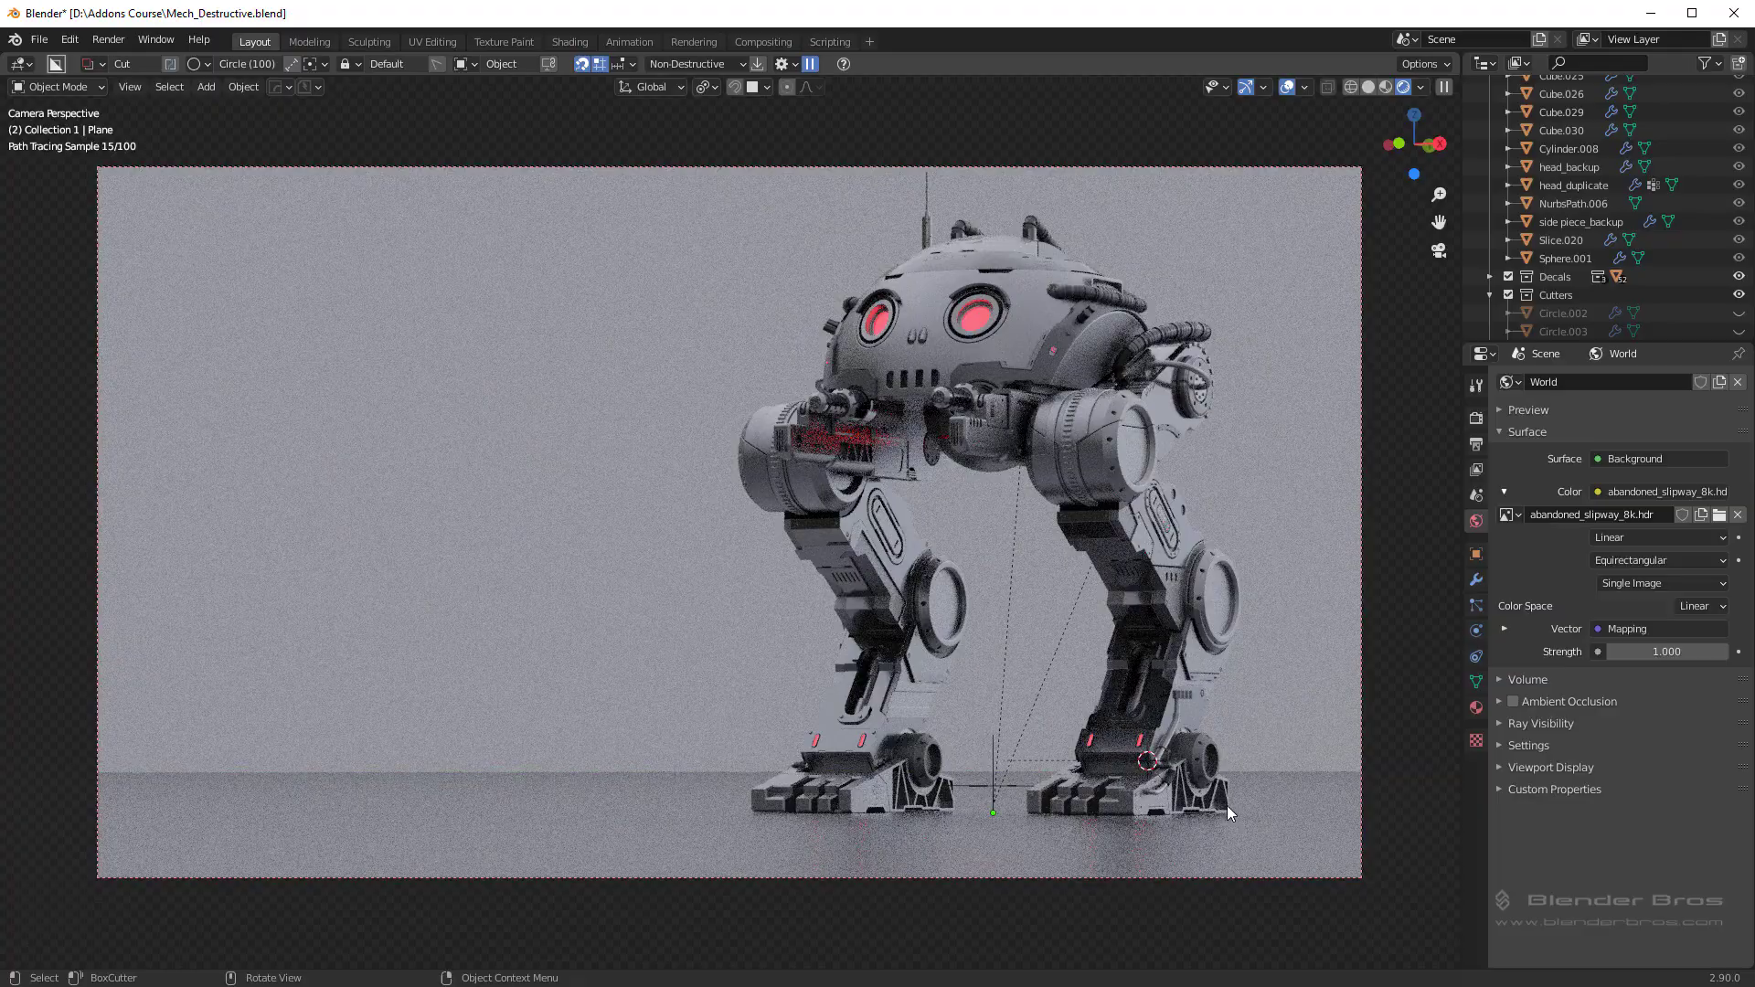
{"action": "key", "text": "shift+d"}
{"action": "right_click", "coordinate": [1263, 812]}
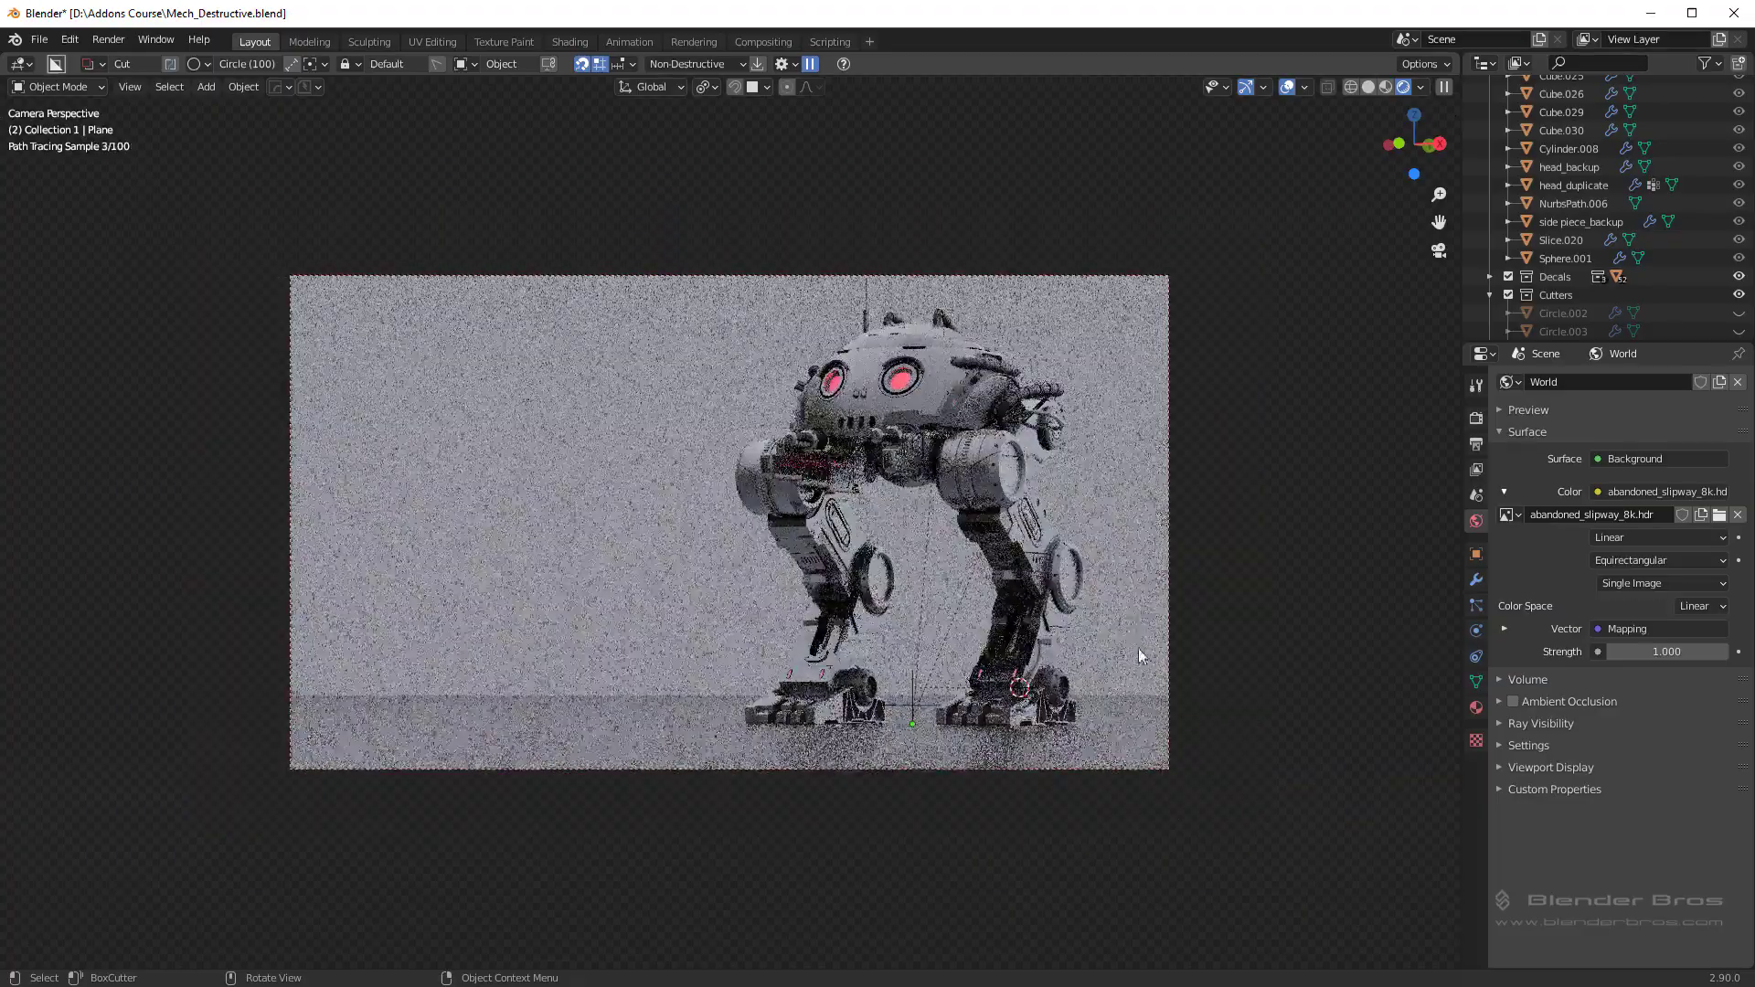
Step: Push the backdrop wall farther back (-80.485 m X, 138.84 m Y), checking from camera view
{"action": "middle_click_drag", "start_coordinate": [1093, 590], "coordinate": [865, 671]}
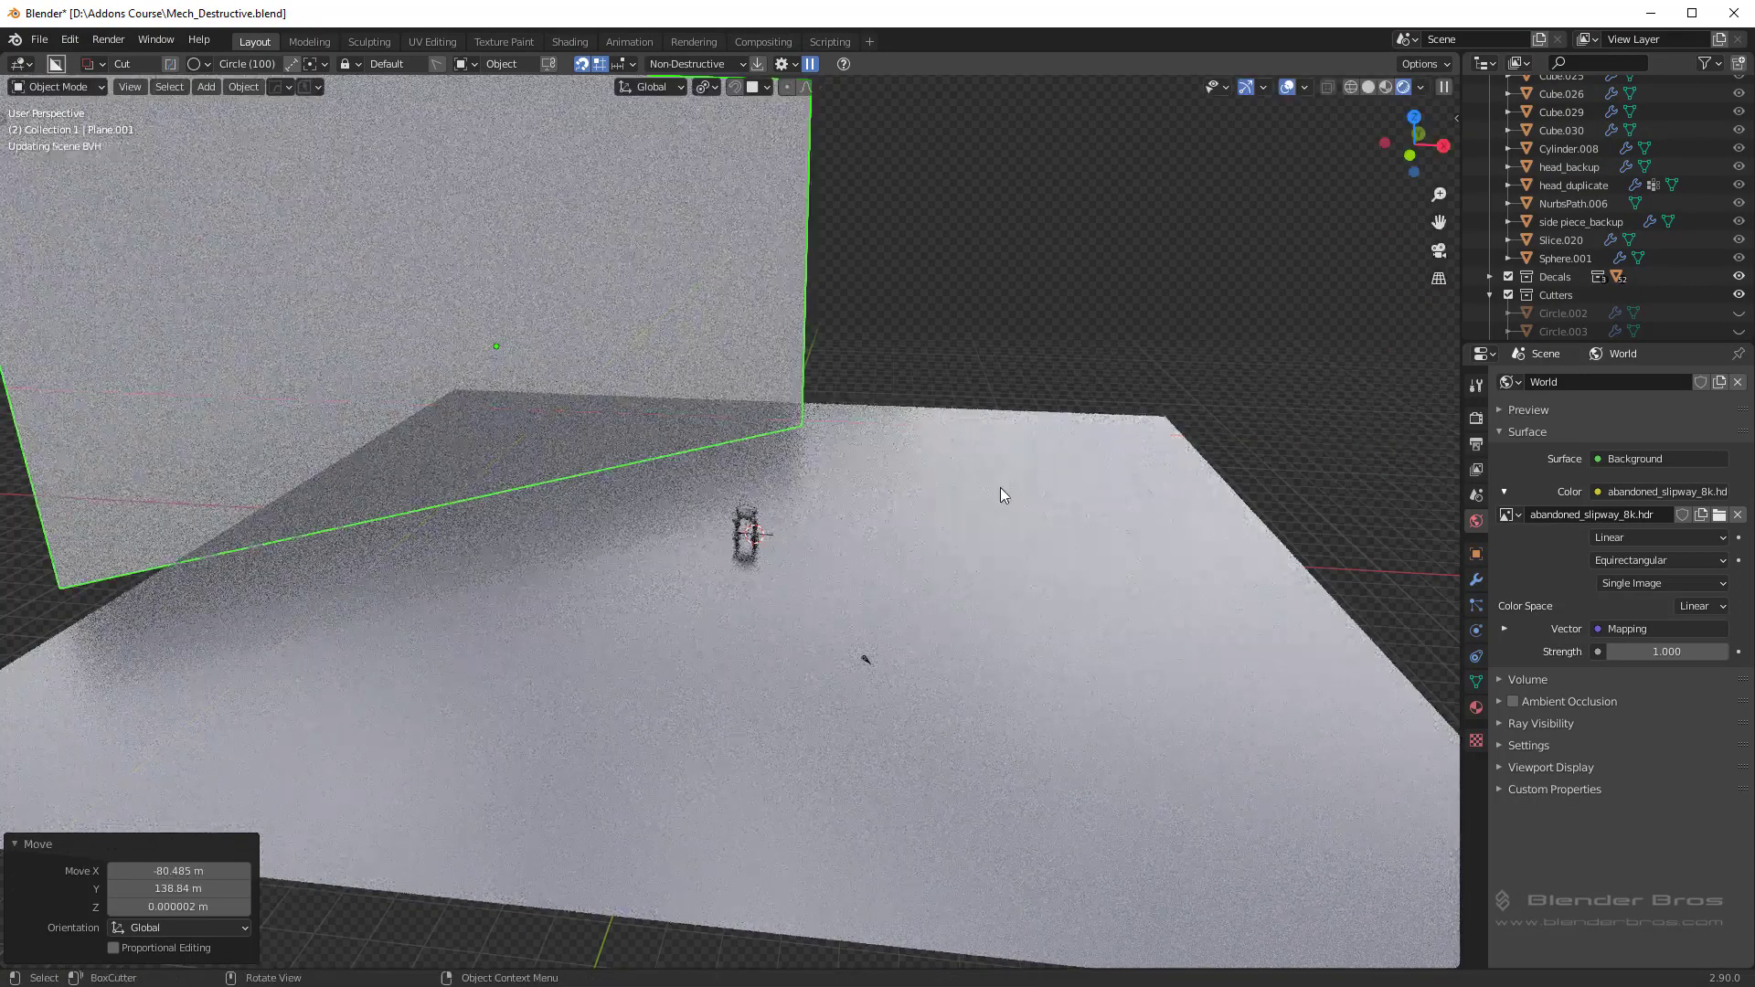
{"action": "key", "text": "KP_0"}
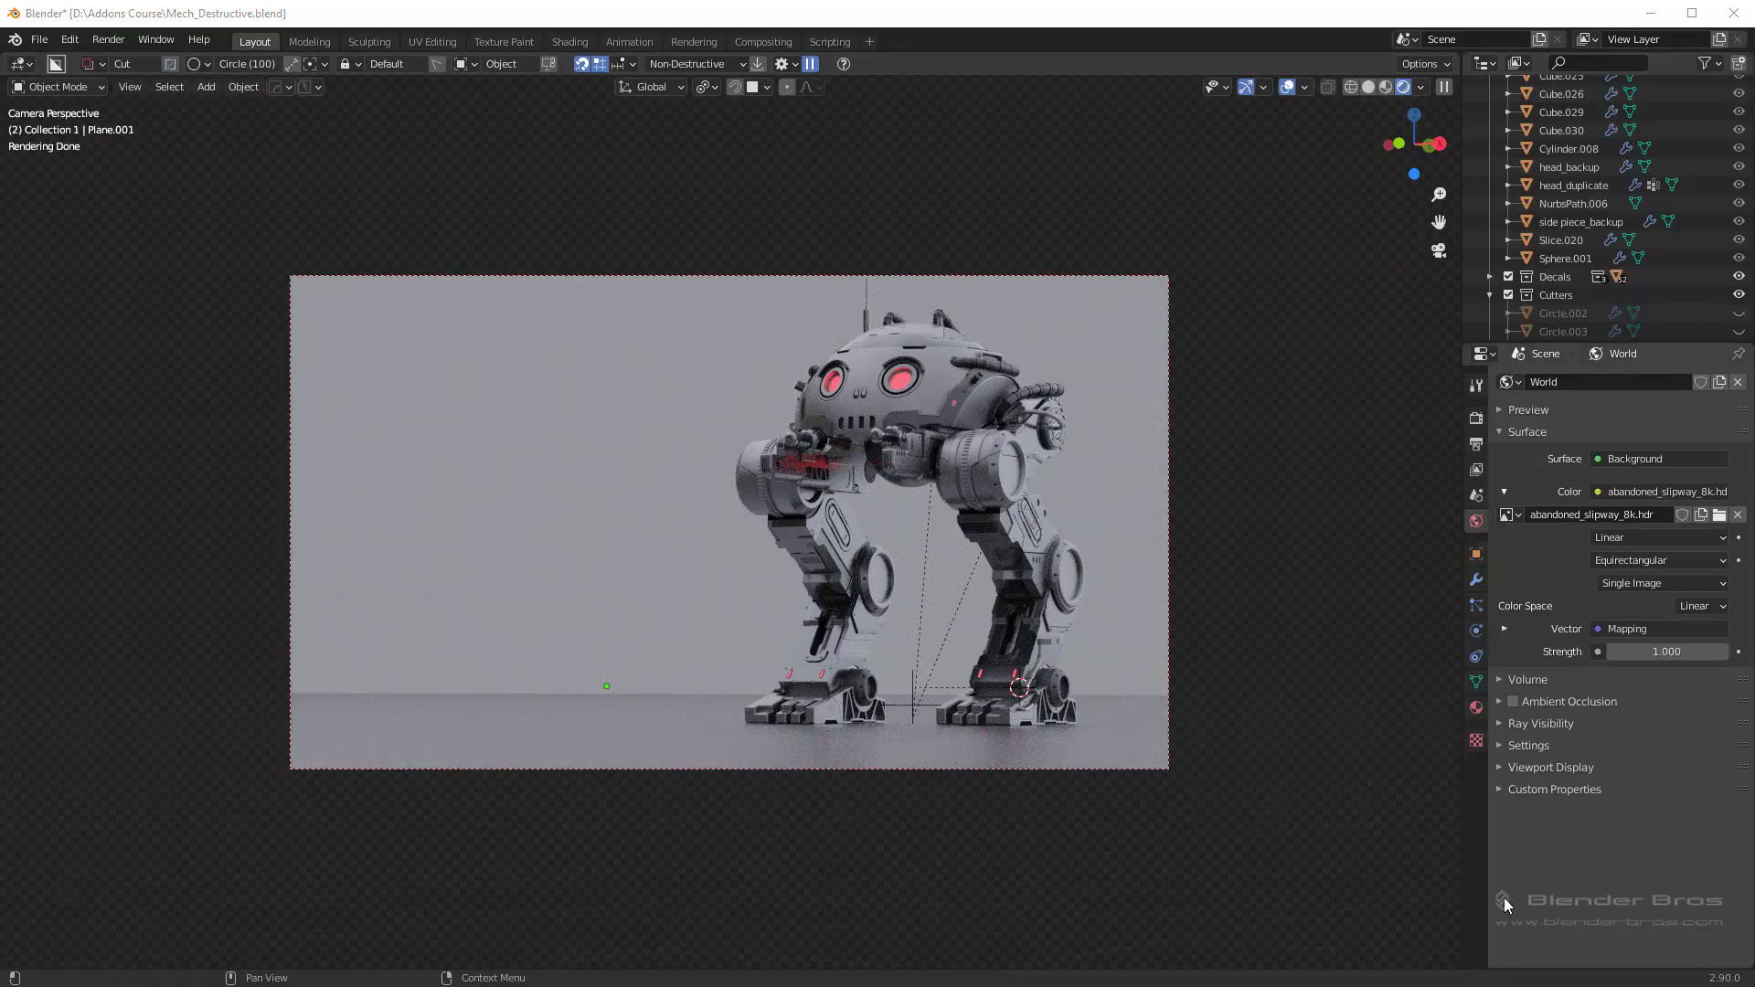
{"action": "middle_click_drag", "start_coordinate": [1010, 669], "coordinate": [669, 450]}
Step: In Edit Mode, rotate the floor mesh around the vertical axis by -13°
{"action": "key", "text": "ctrl+Tab"}
{"action": "left_click", "coordinate": [667, 442]}
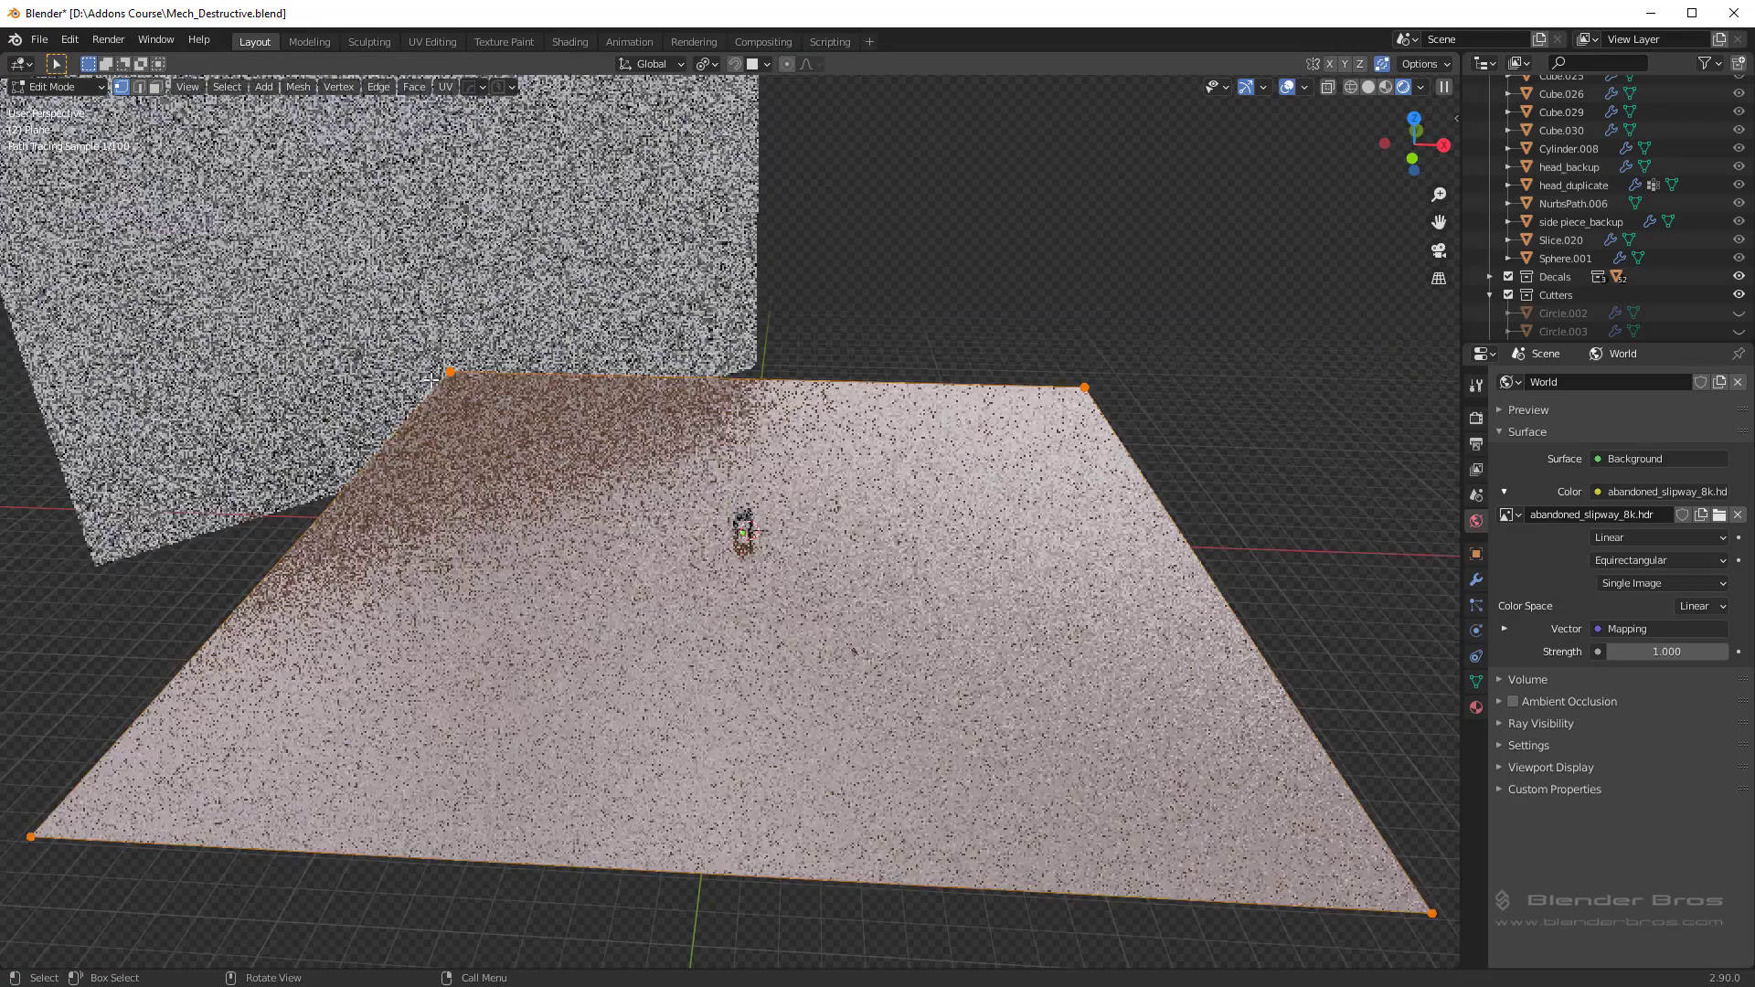
{"action": "key", "text": "KP_0"}
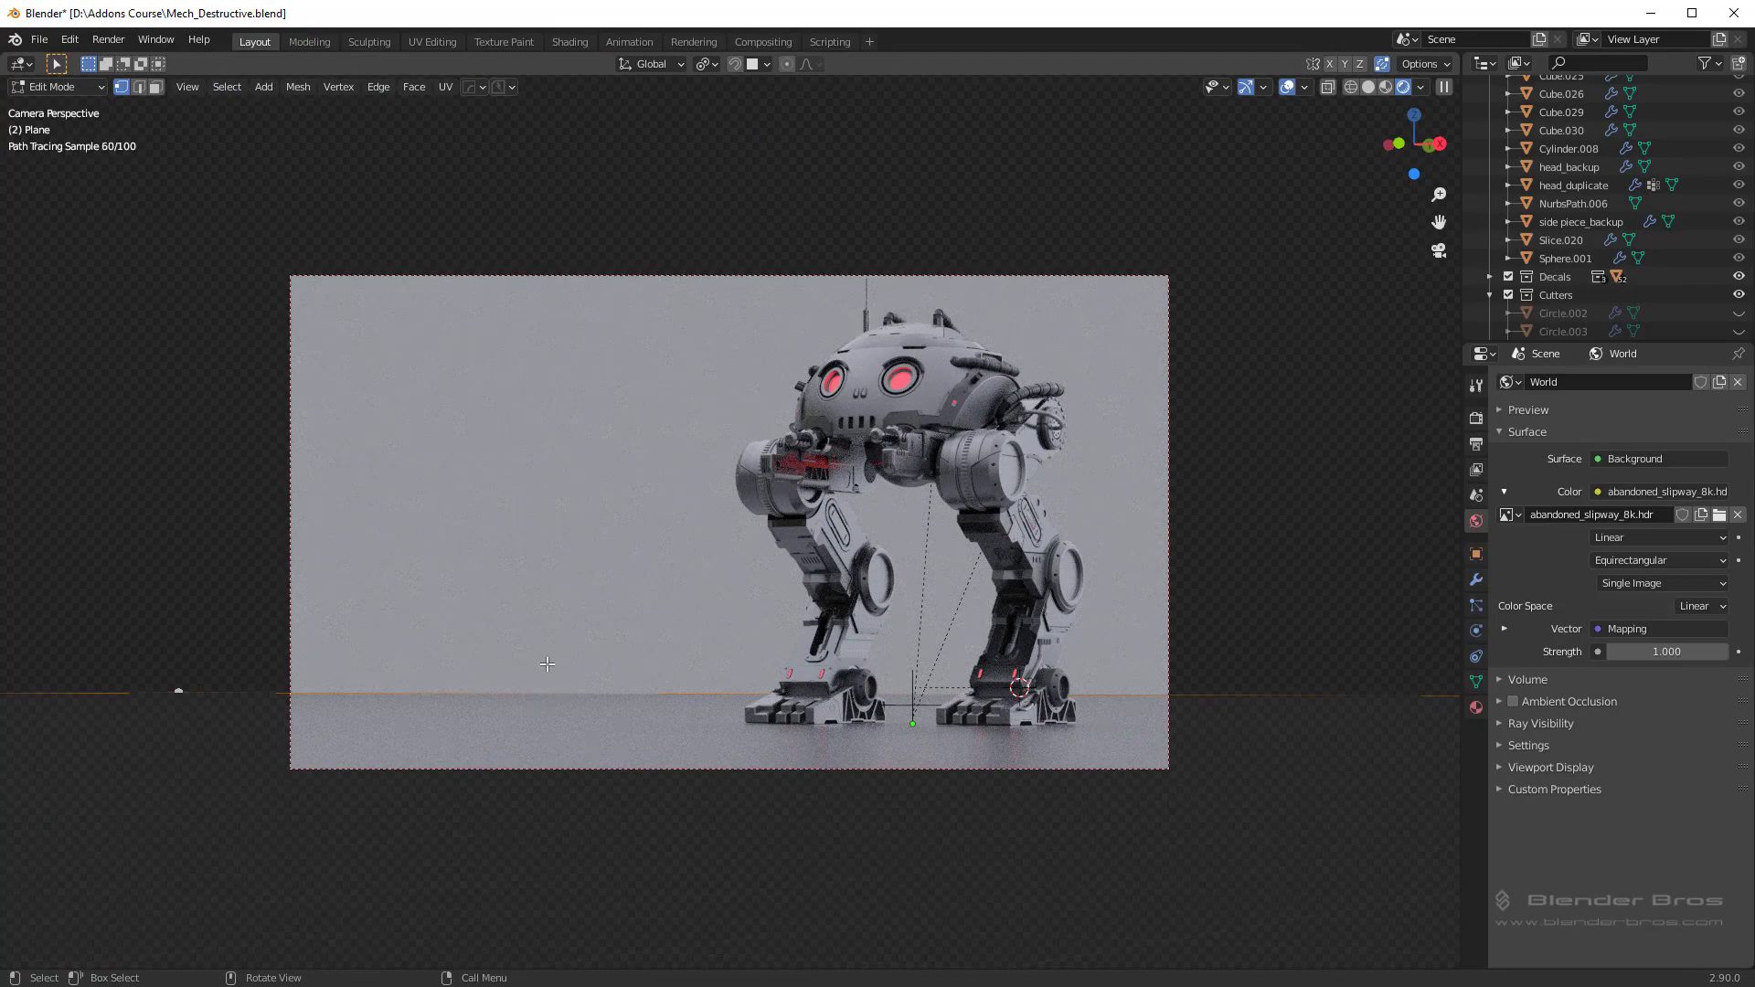
{"action": "key", "text": "r"}
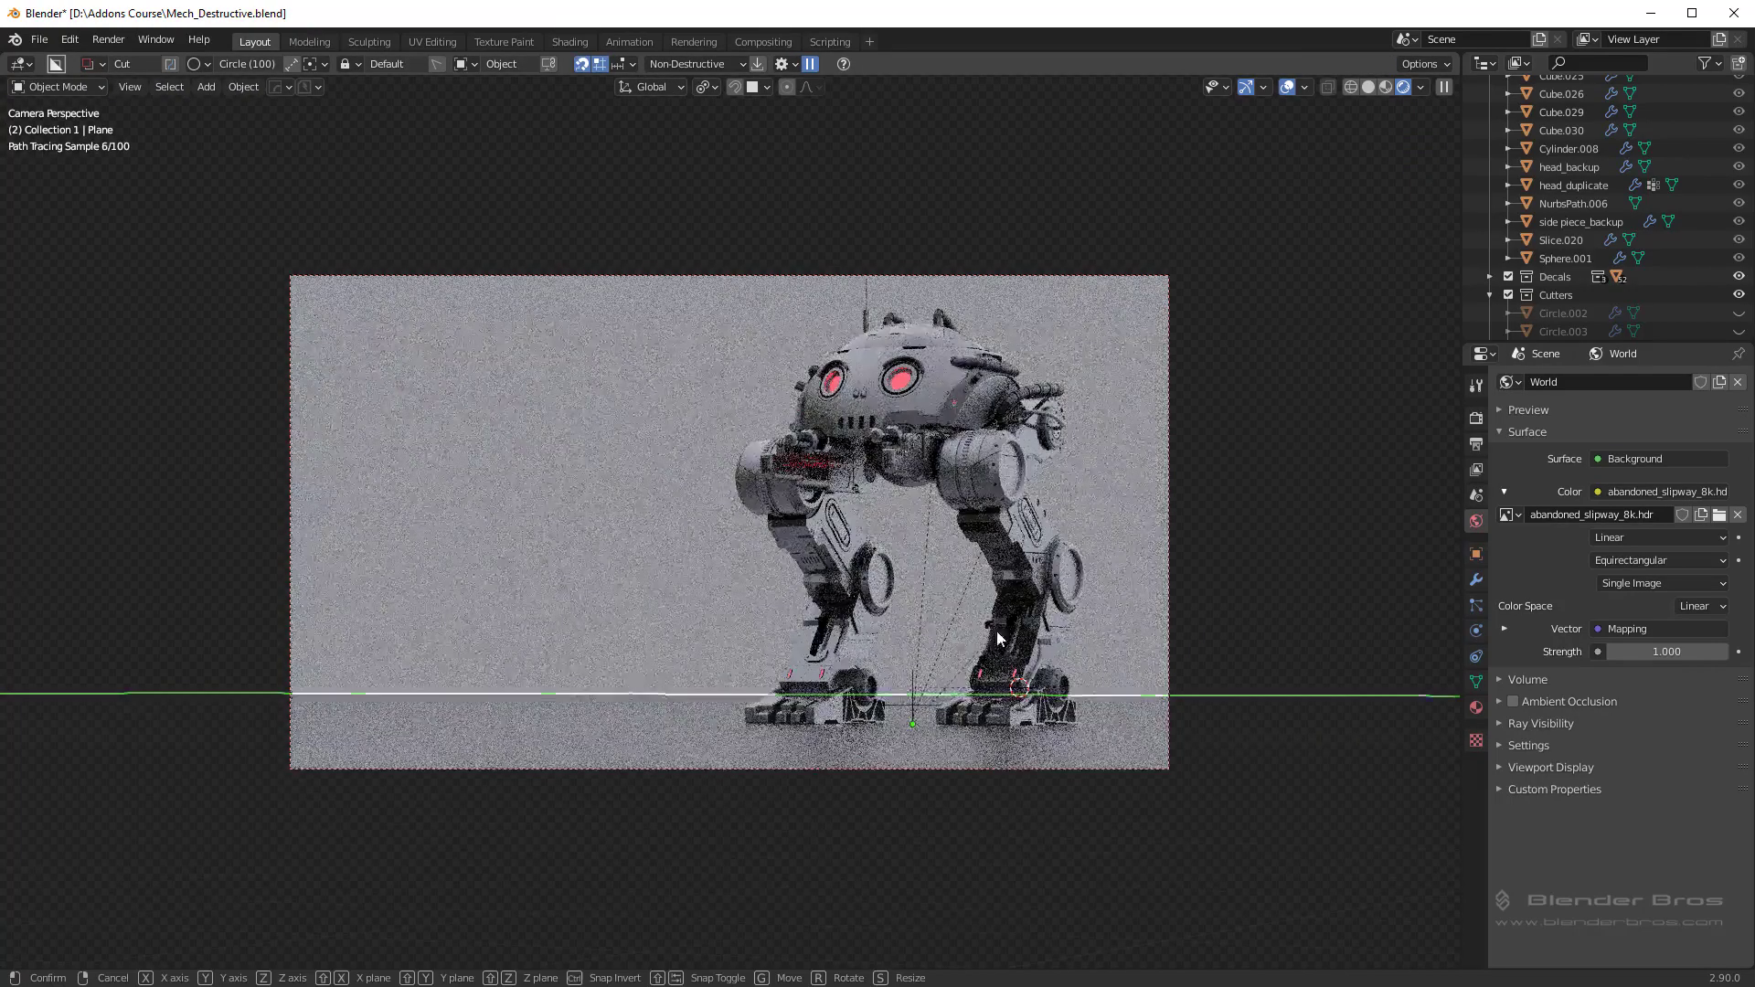
{"action": "key", "text": "z"}
{"action": "left_click", "coordinate": [1000, 697]}
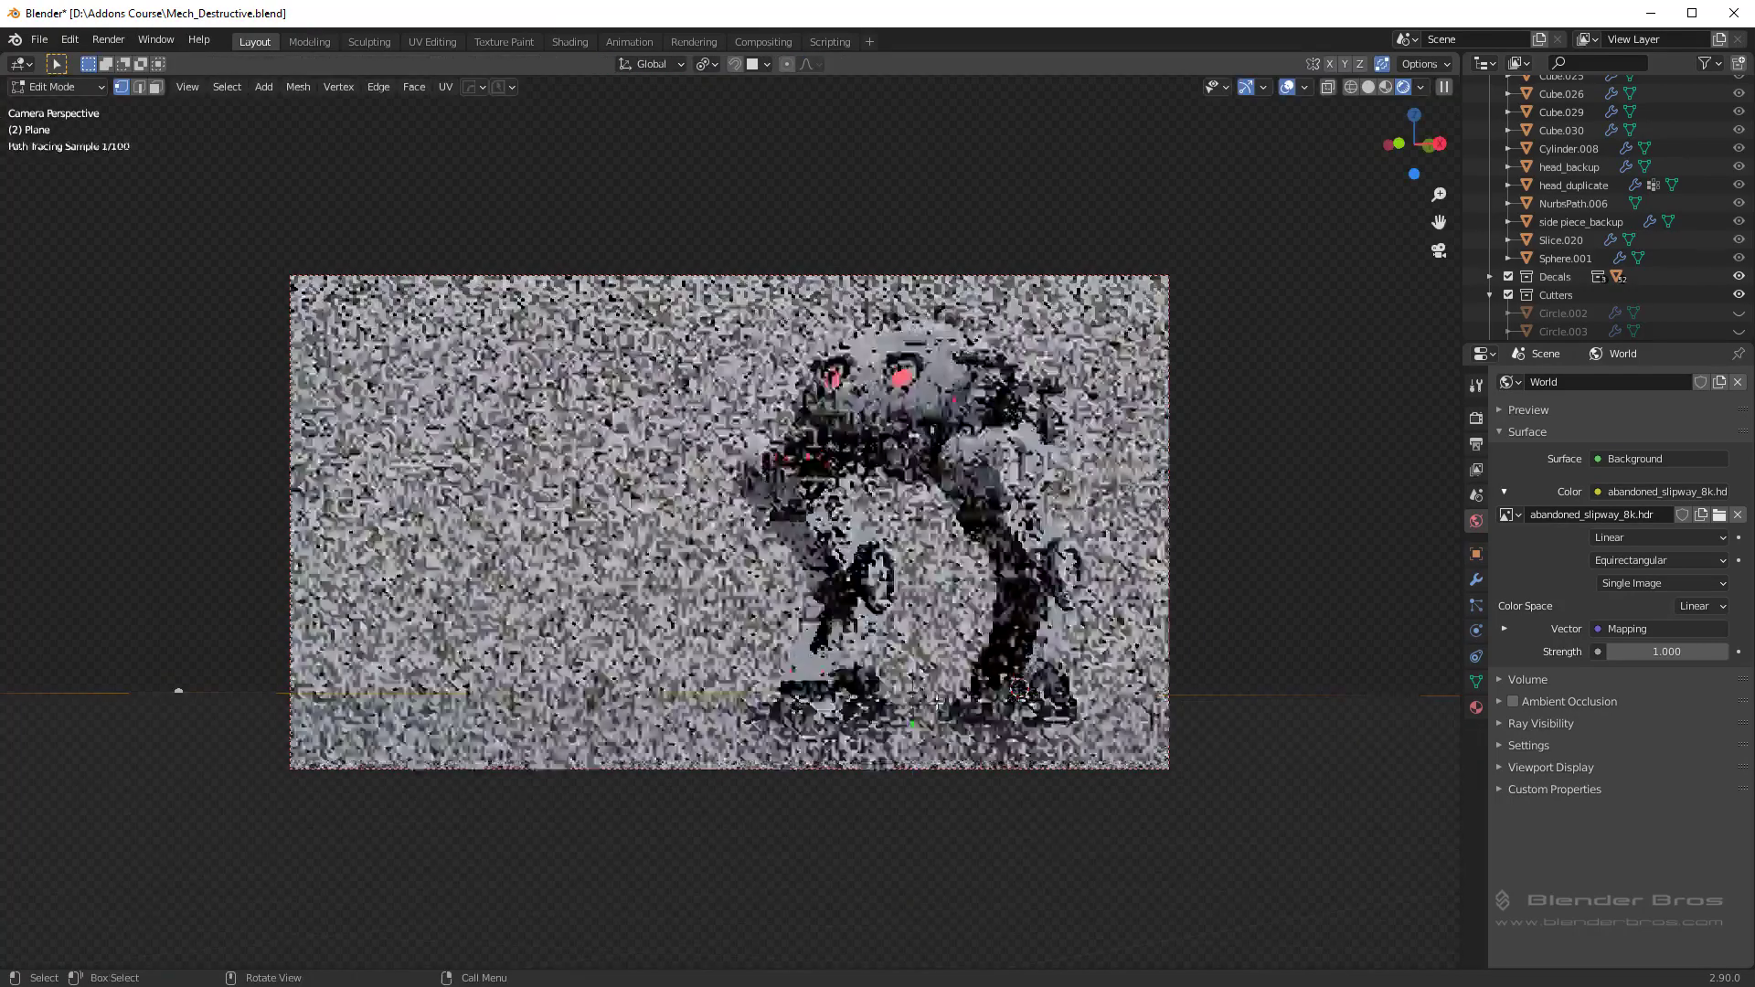
{"action": "key", "text": "r"}
{"action": "key", "text": "z"}
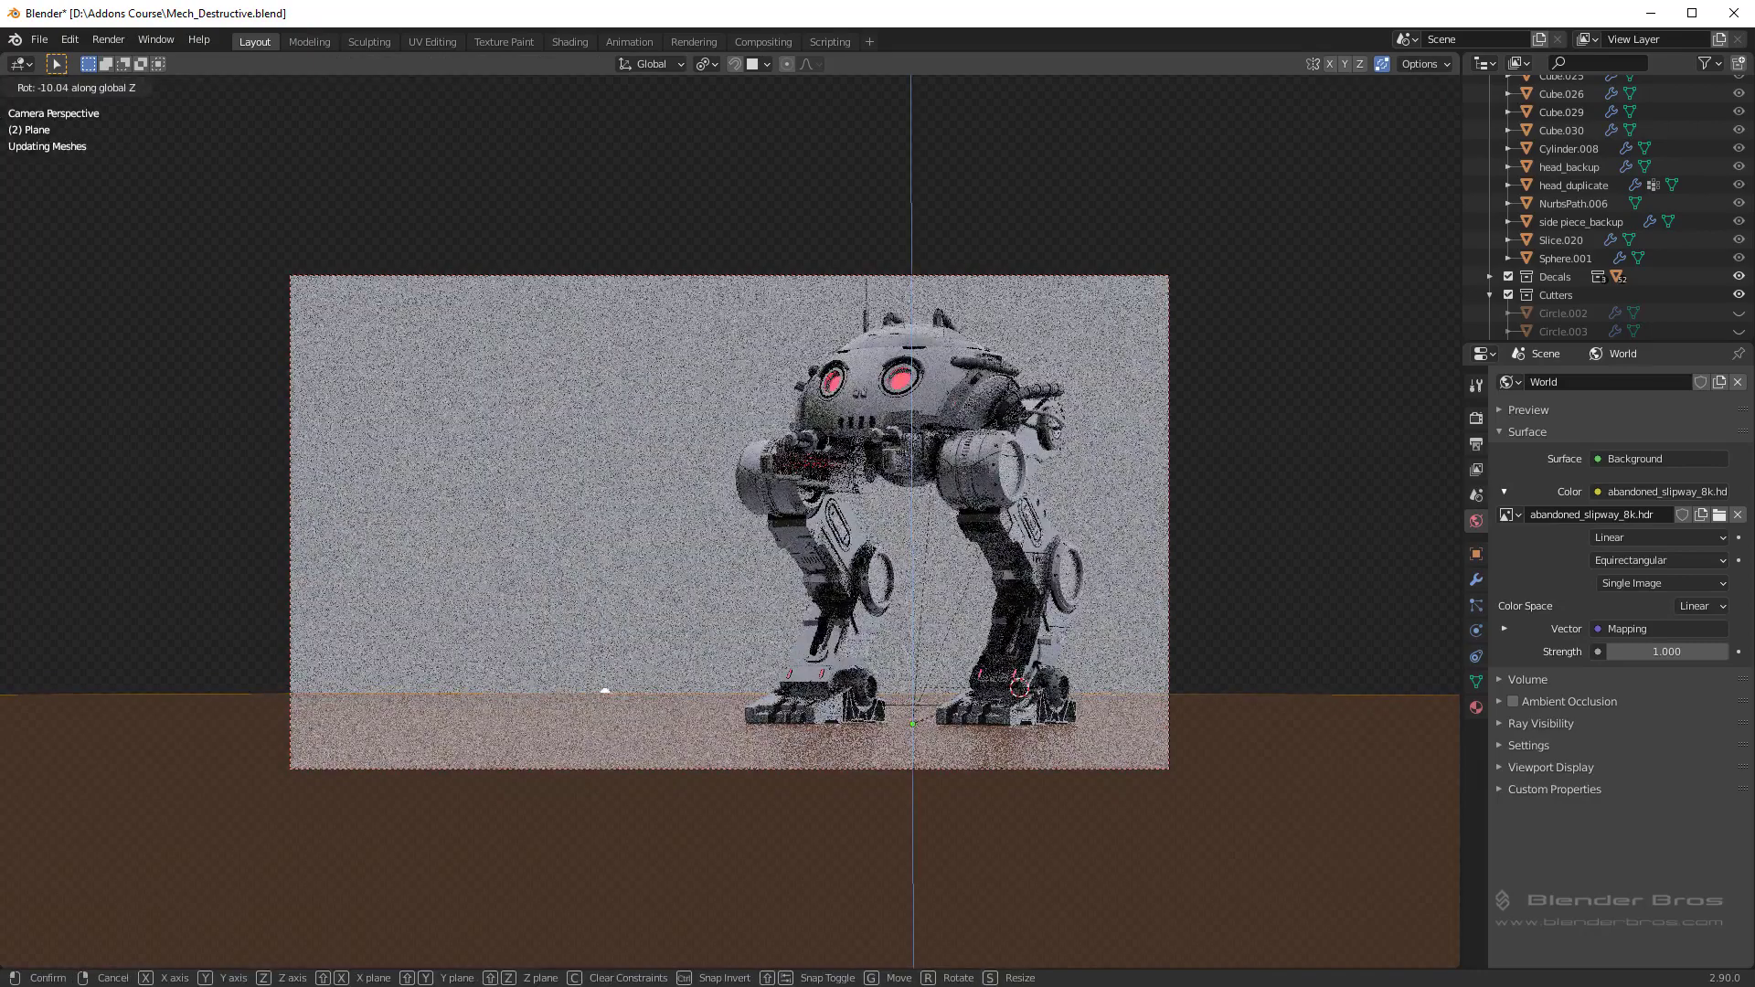
{"action": "left_click", "coordinate": [844, 698]}
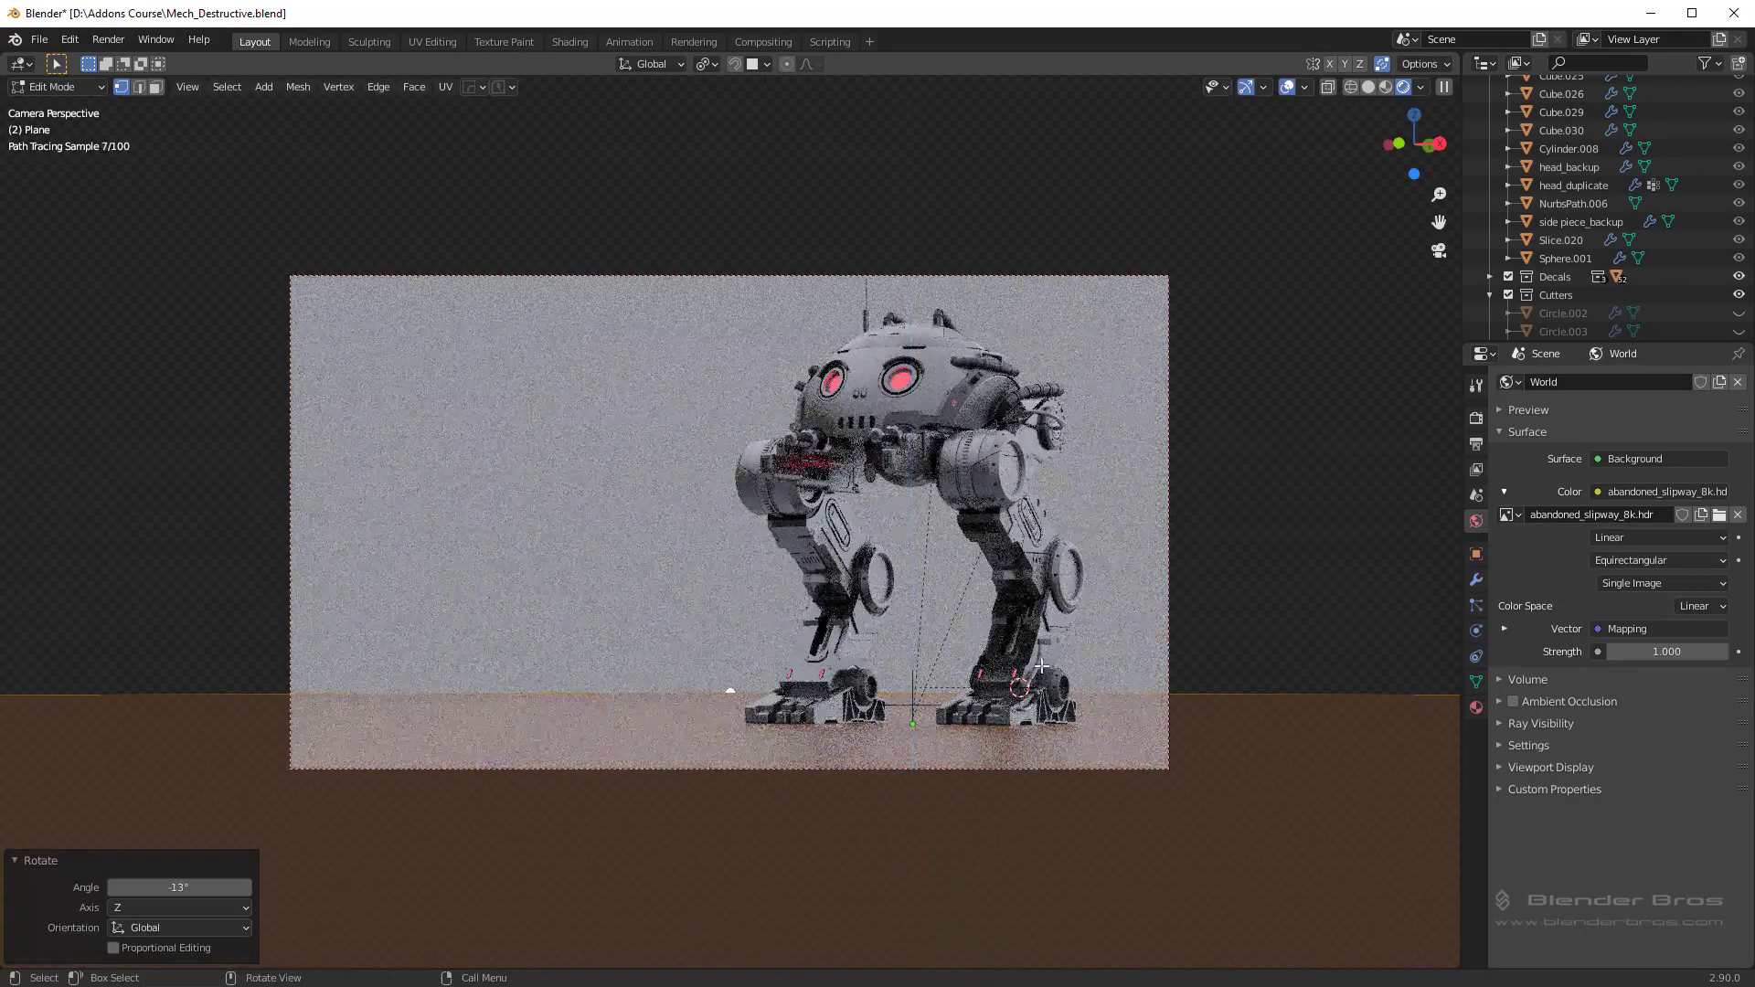
Step: Bevel the floor plane's vertex at 0.404 m width with 24 segments
{"action": "key", "text": "Tab"}
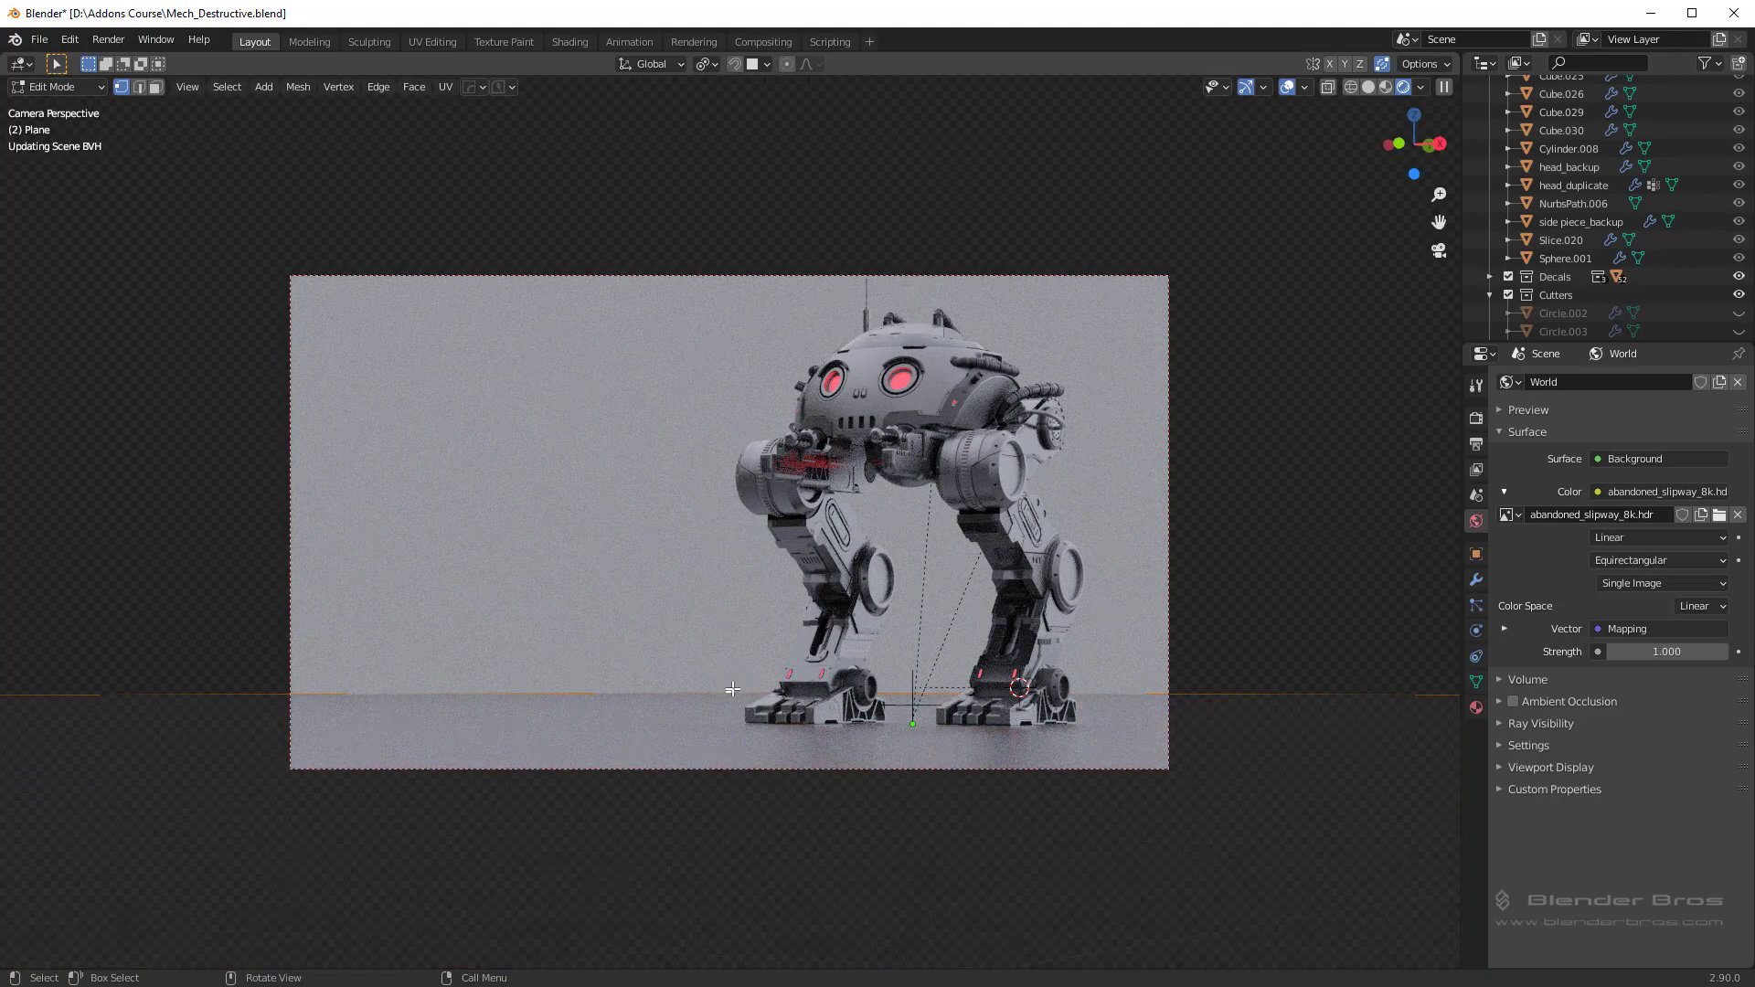
{"action": "key", "text": "shift+q"}
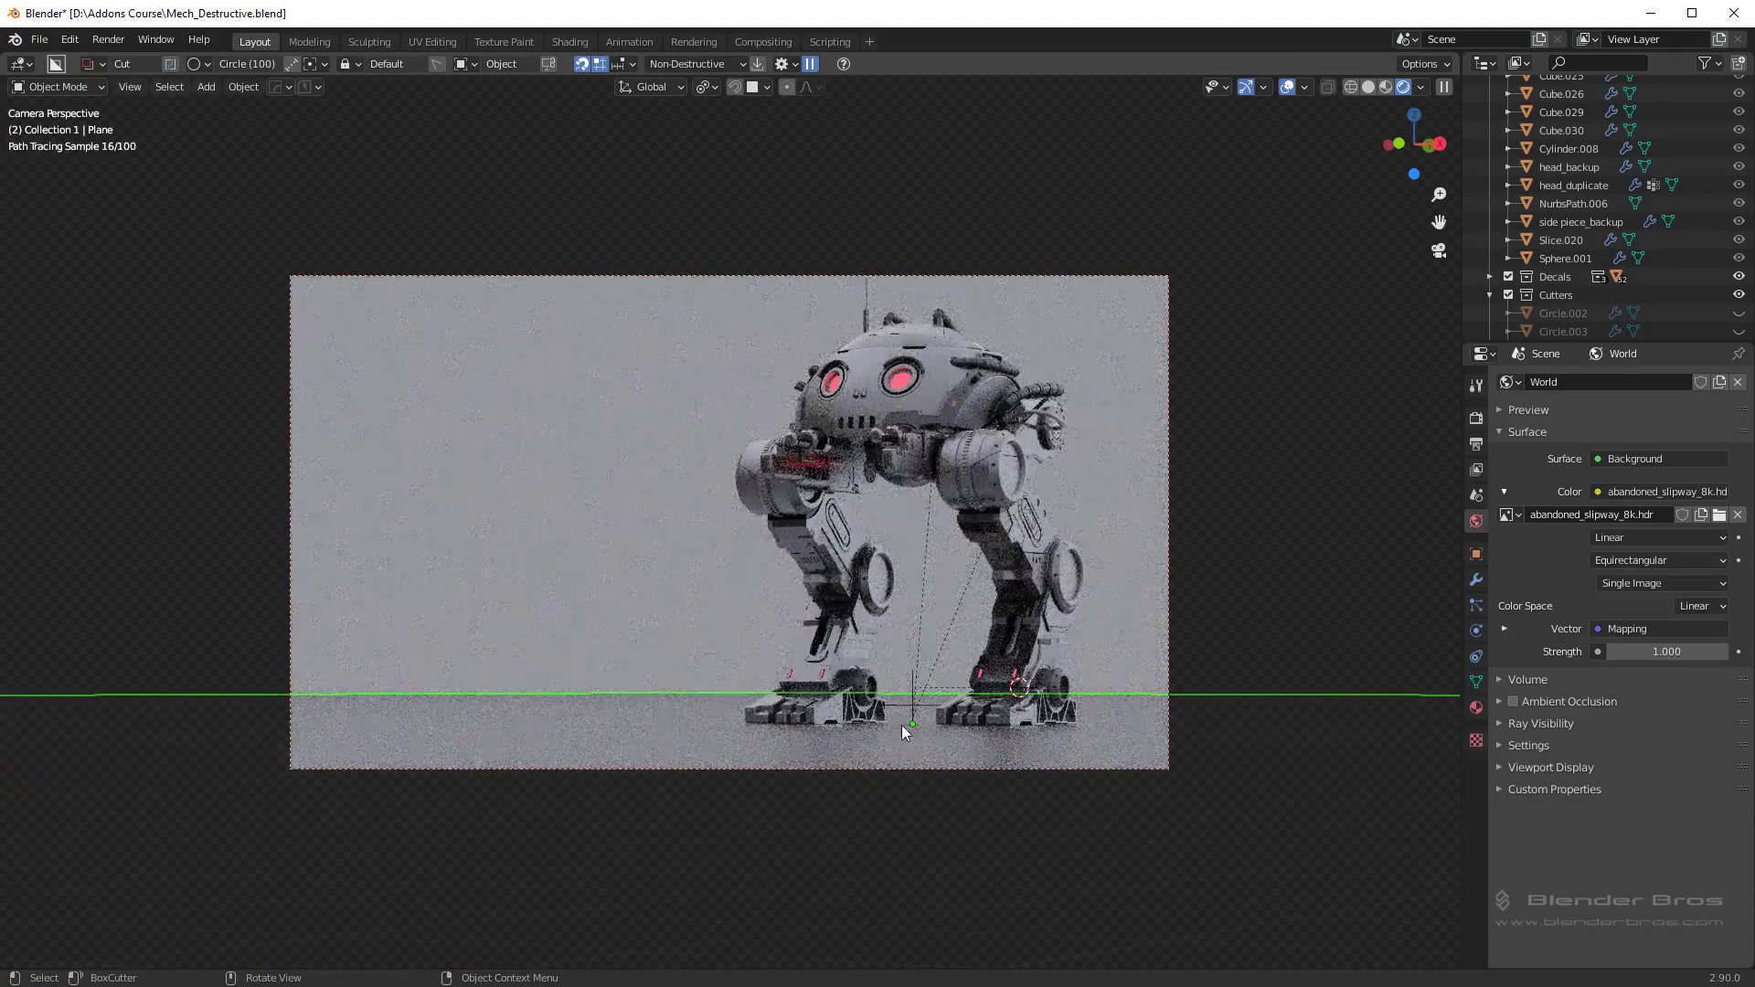
{"action": "key", "text": "ctrl+Tab"}
{"action": "left_click", "coordinate": [791, 722]}
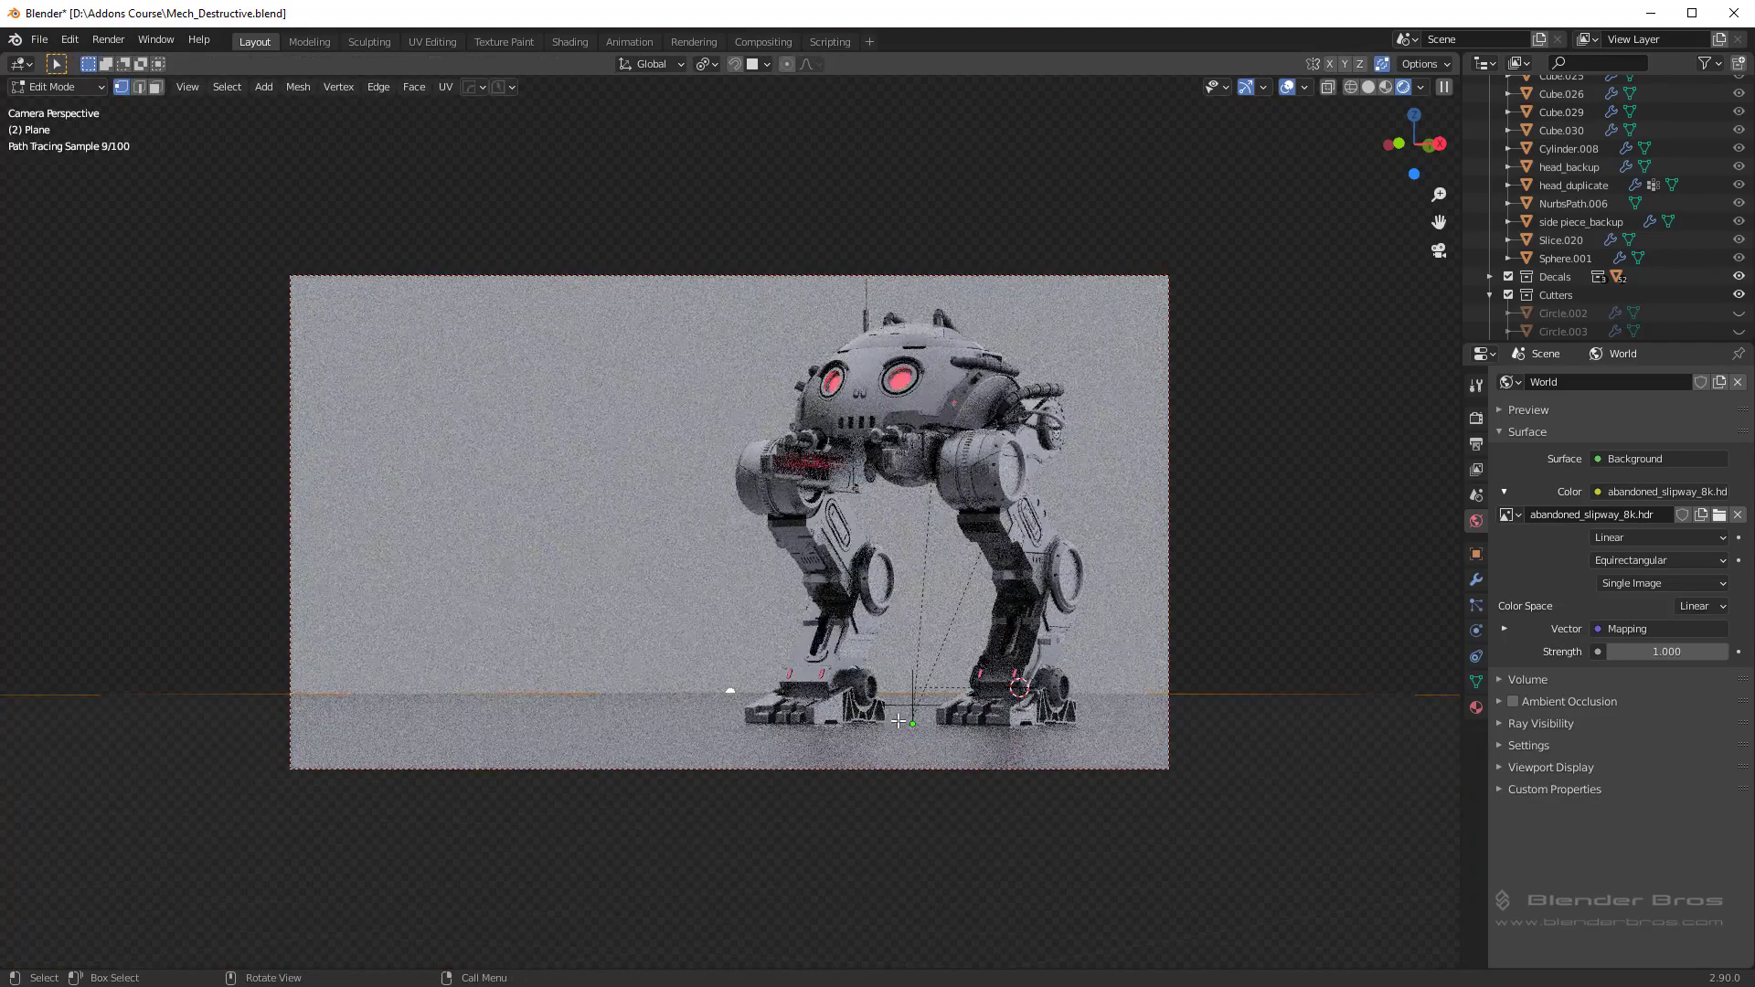
{"action": "key", "text": "ctrl+shift+b"}
{"action": "scroll", "coordinate": [1005, 723], "scroll_direction": "up", "scroll_amount": 13}
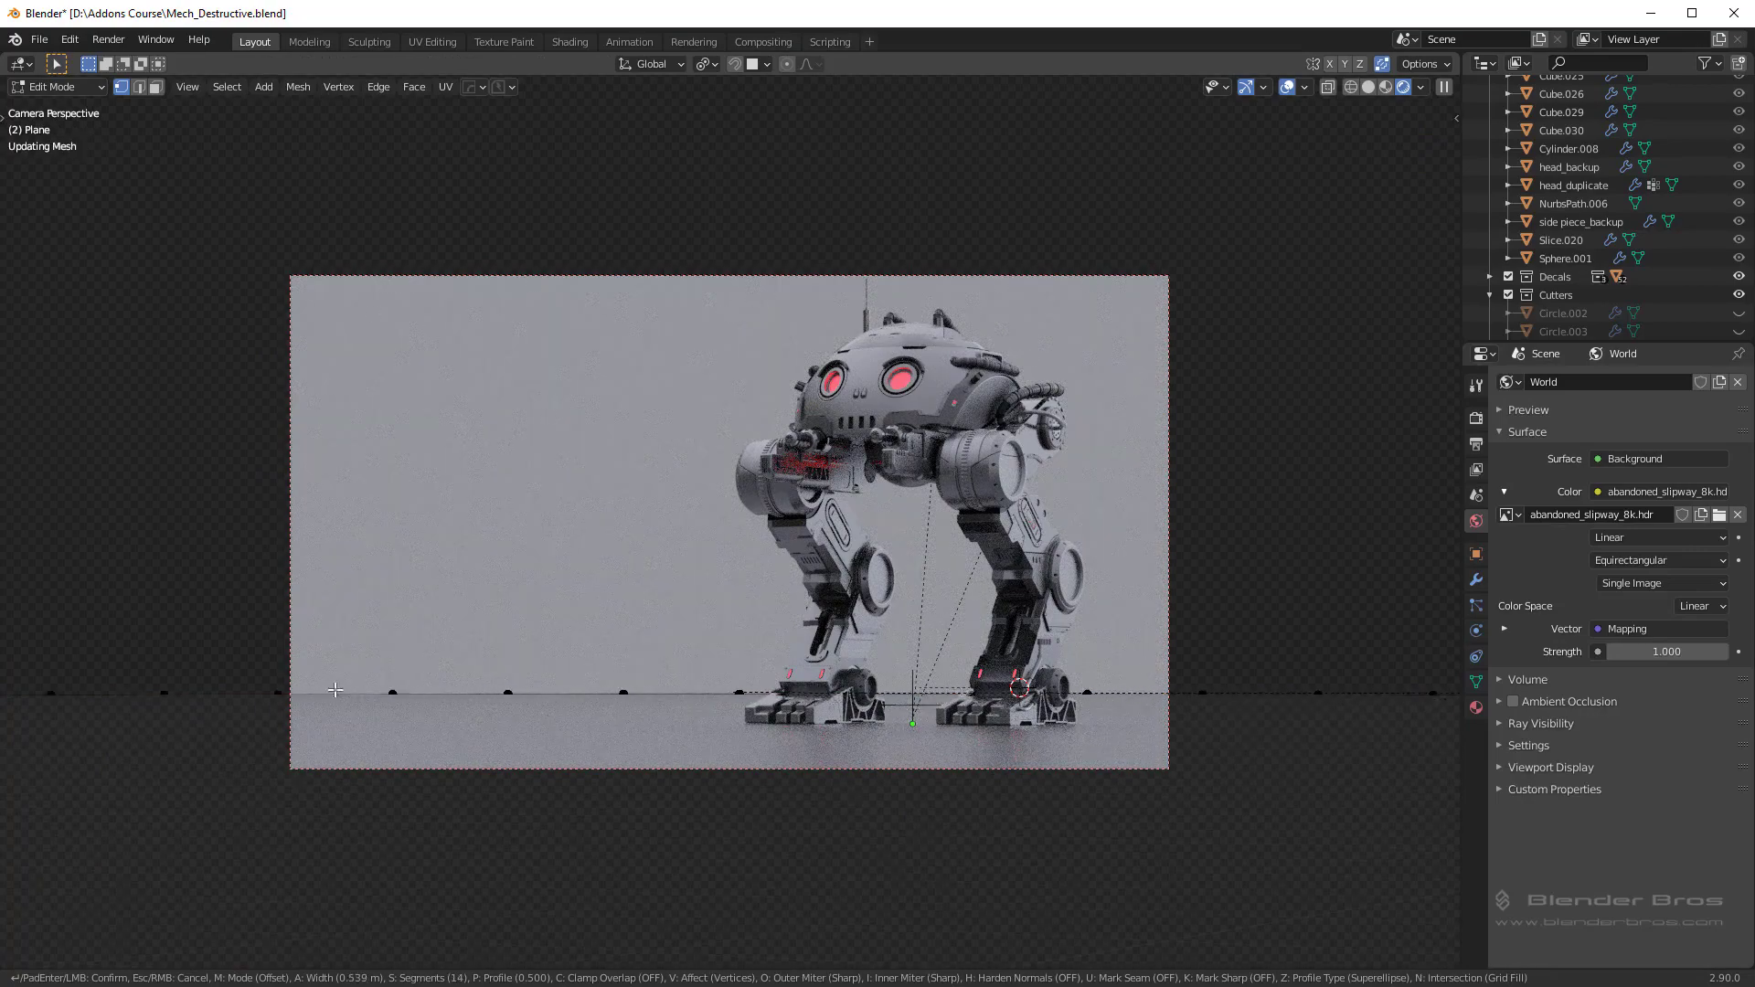
{"action": "scroll", "coordinate": [675, 686], "scroll_direction": "up", "scroll_amount": 5}
{"action": "scroll", "coordinate": [675, 685], "scroll_direction": "up", "scroll_amount": 5}
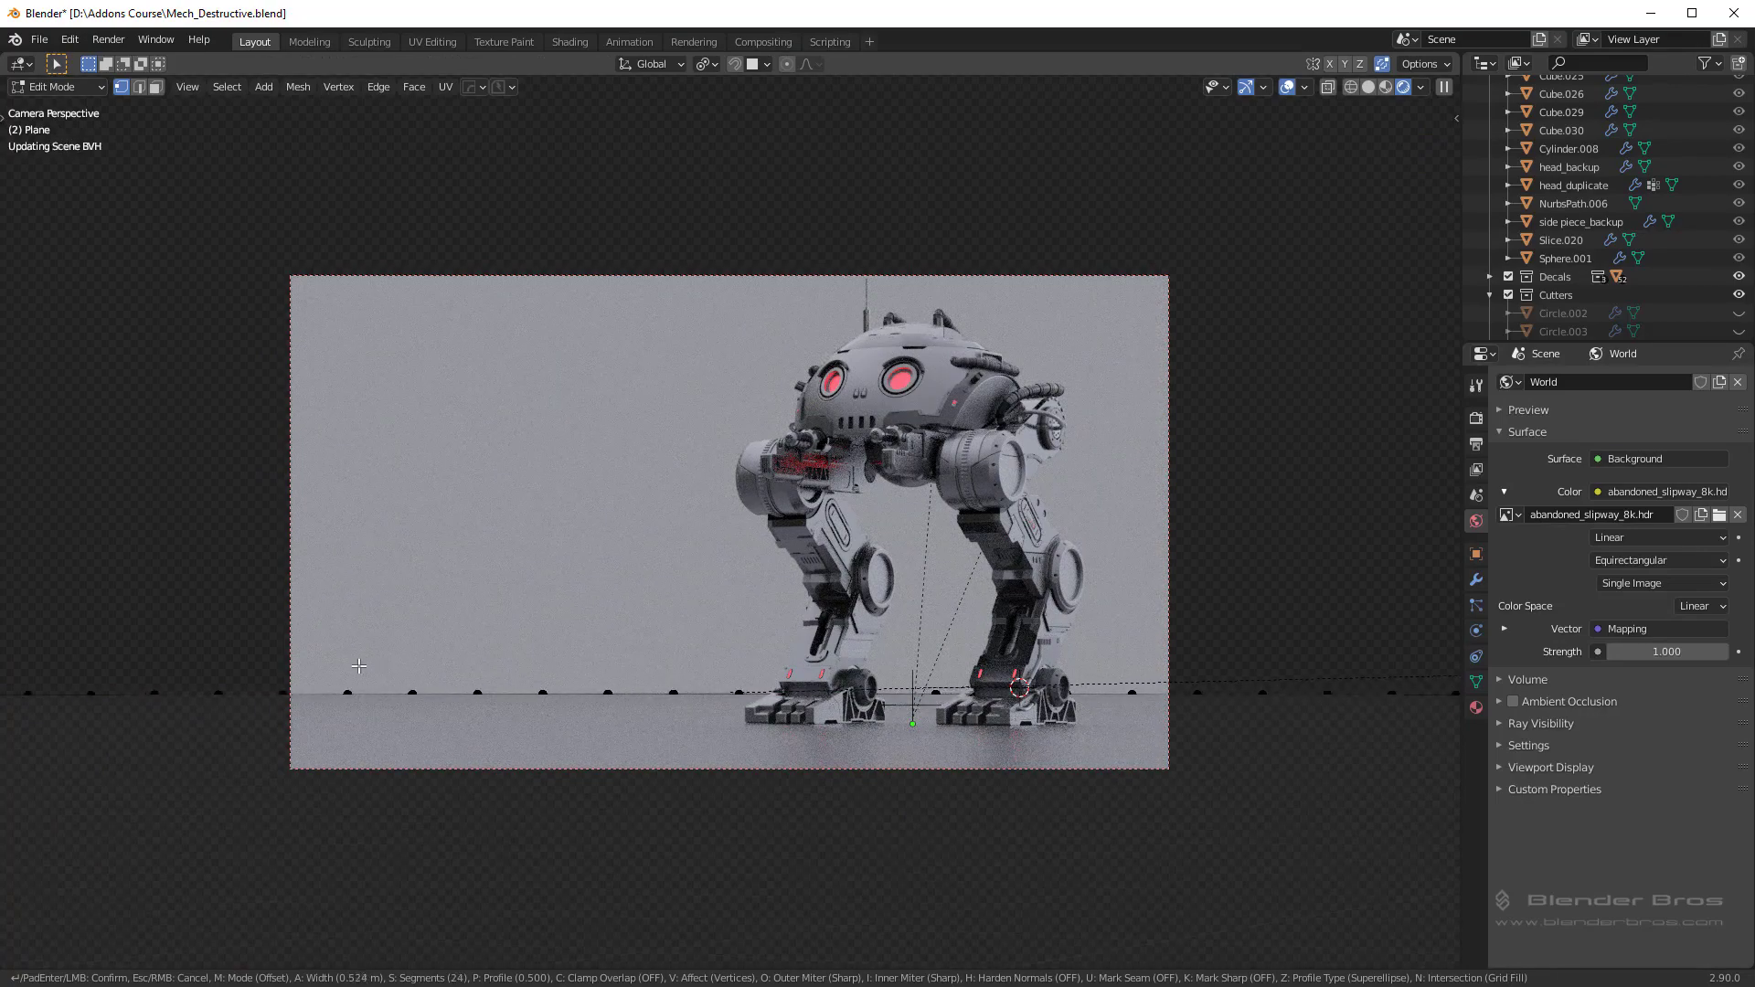
{"action": "left_click", "coordinate": [165, 699]}
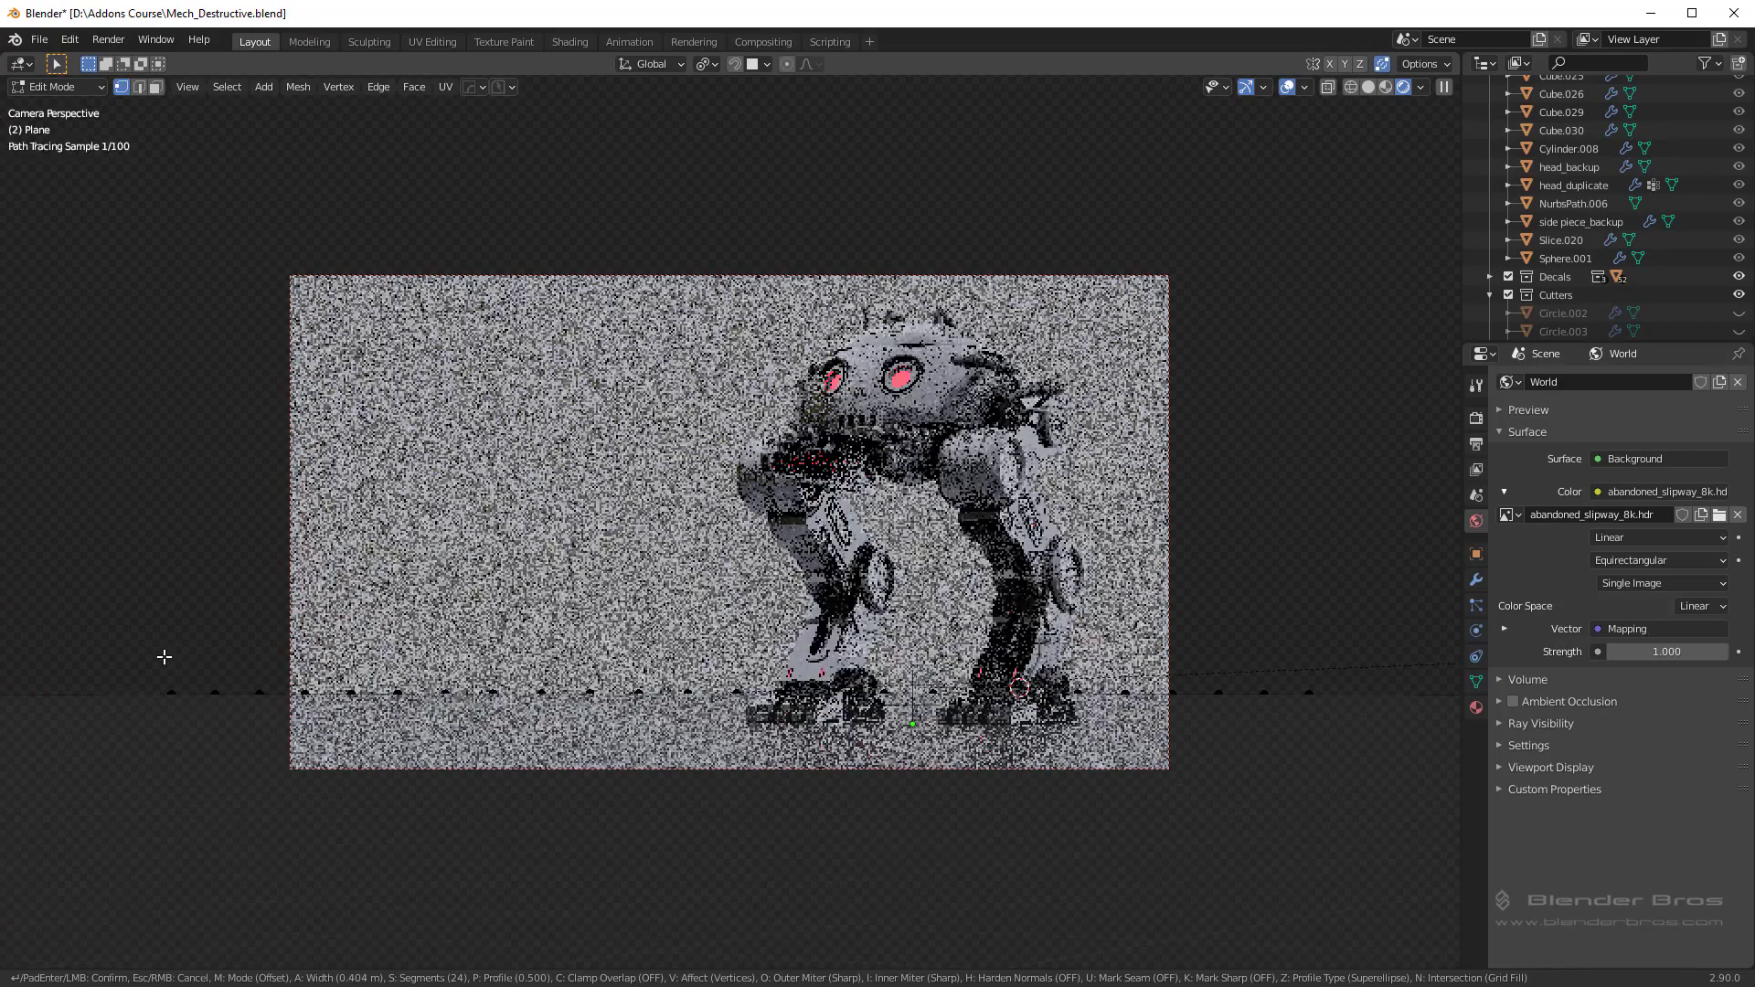
Step: Return to Object Mode and save the file
{"action": "key", "text": "ctrl+Tab"}
{"action": "left_click", "coordinate": [565, 573]}
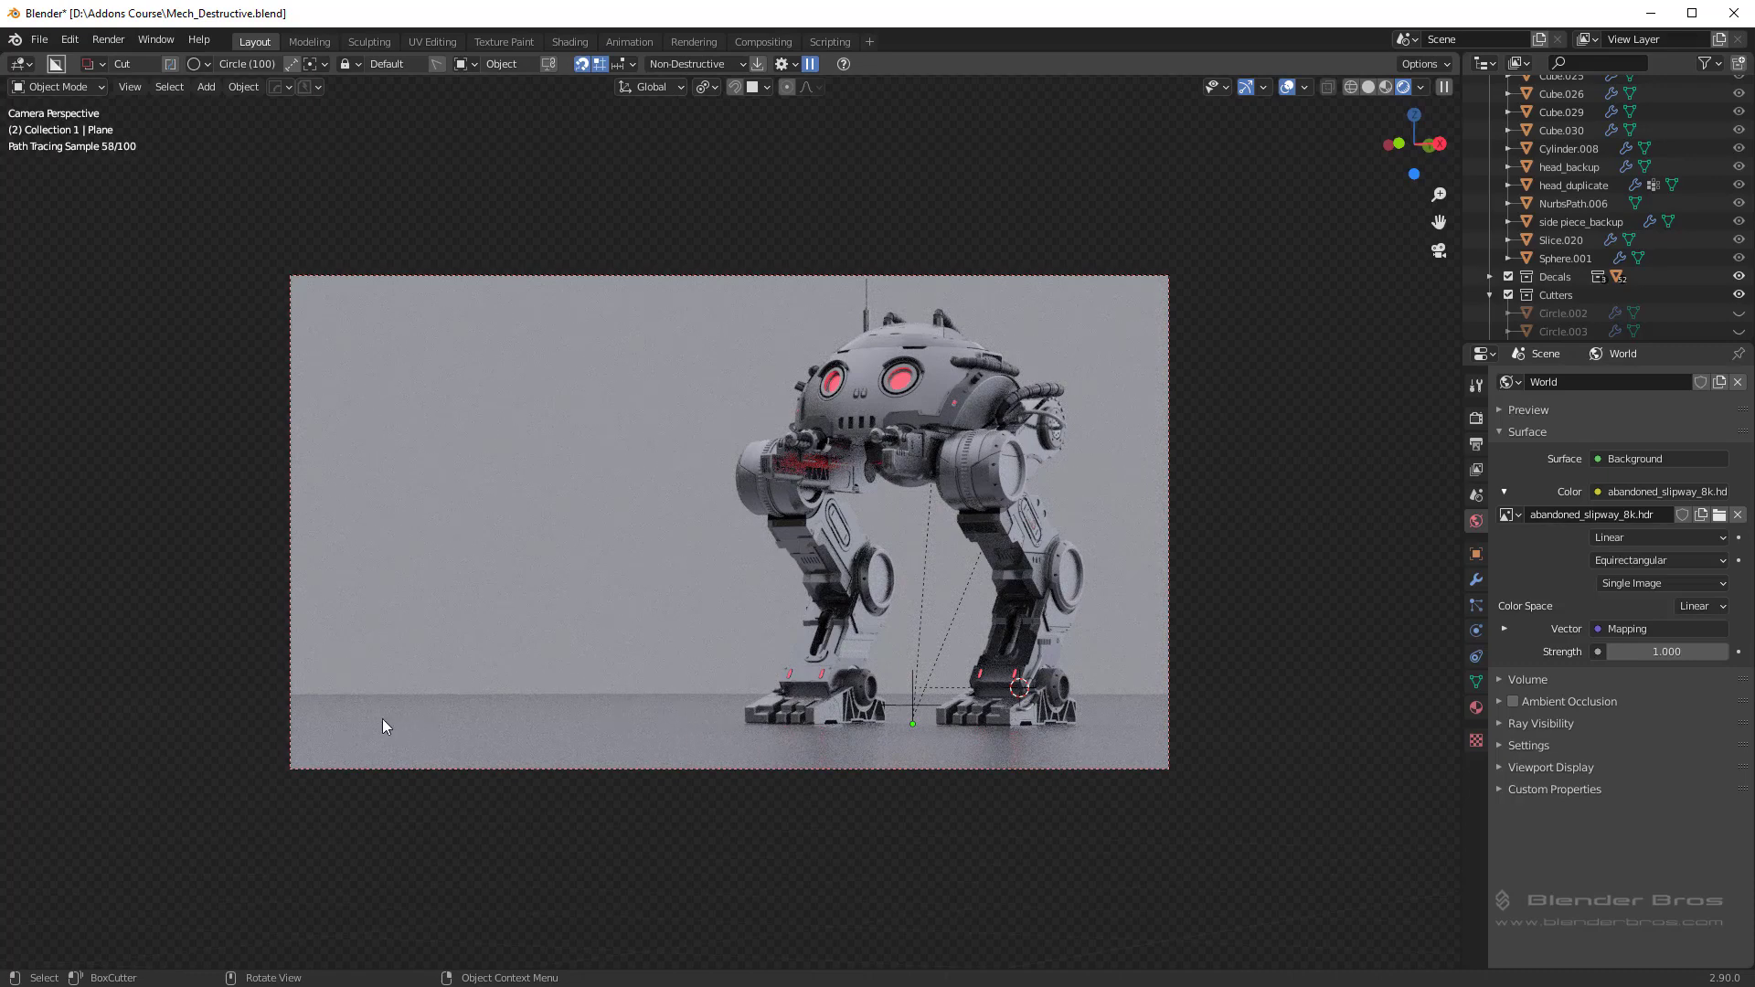
{"action": "key", "text": "ctrl+s"}
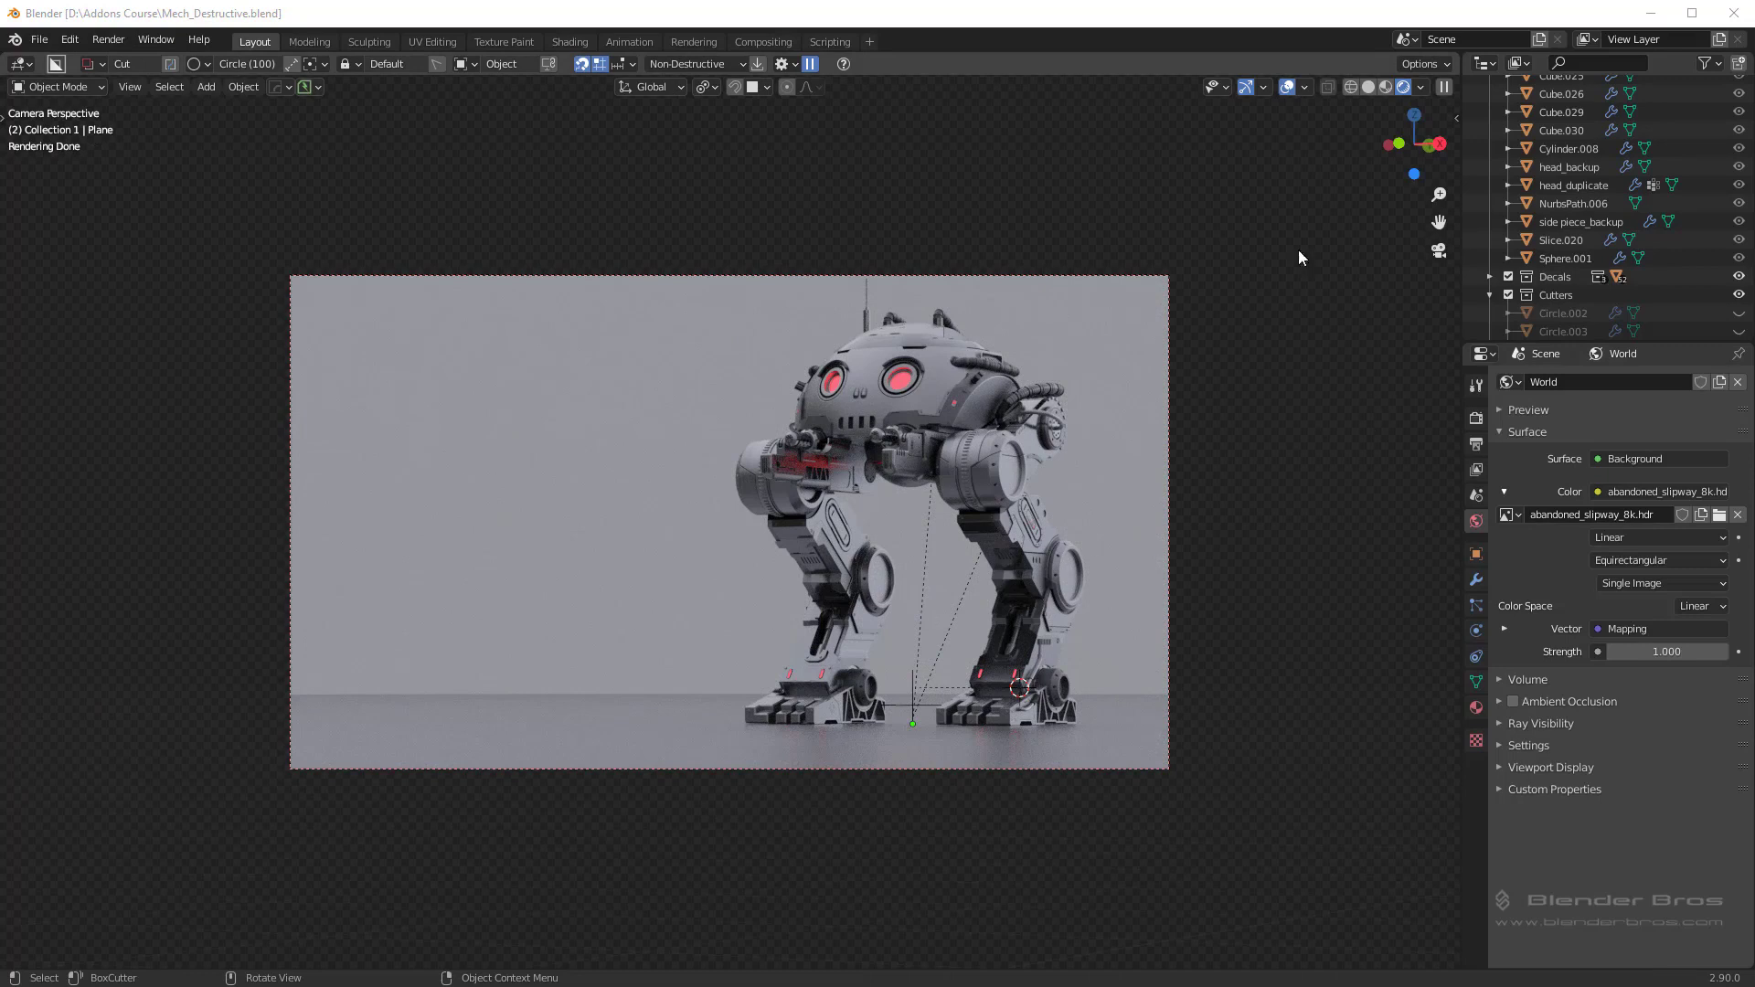
Step: Scale the floor plane up by about 1.22 and leave the viewport overlays hidden
{"action": "left_click", "coordinate": [1287, 88]}
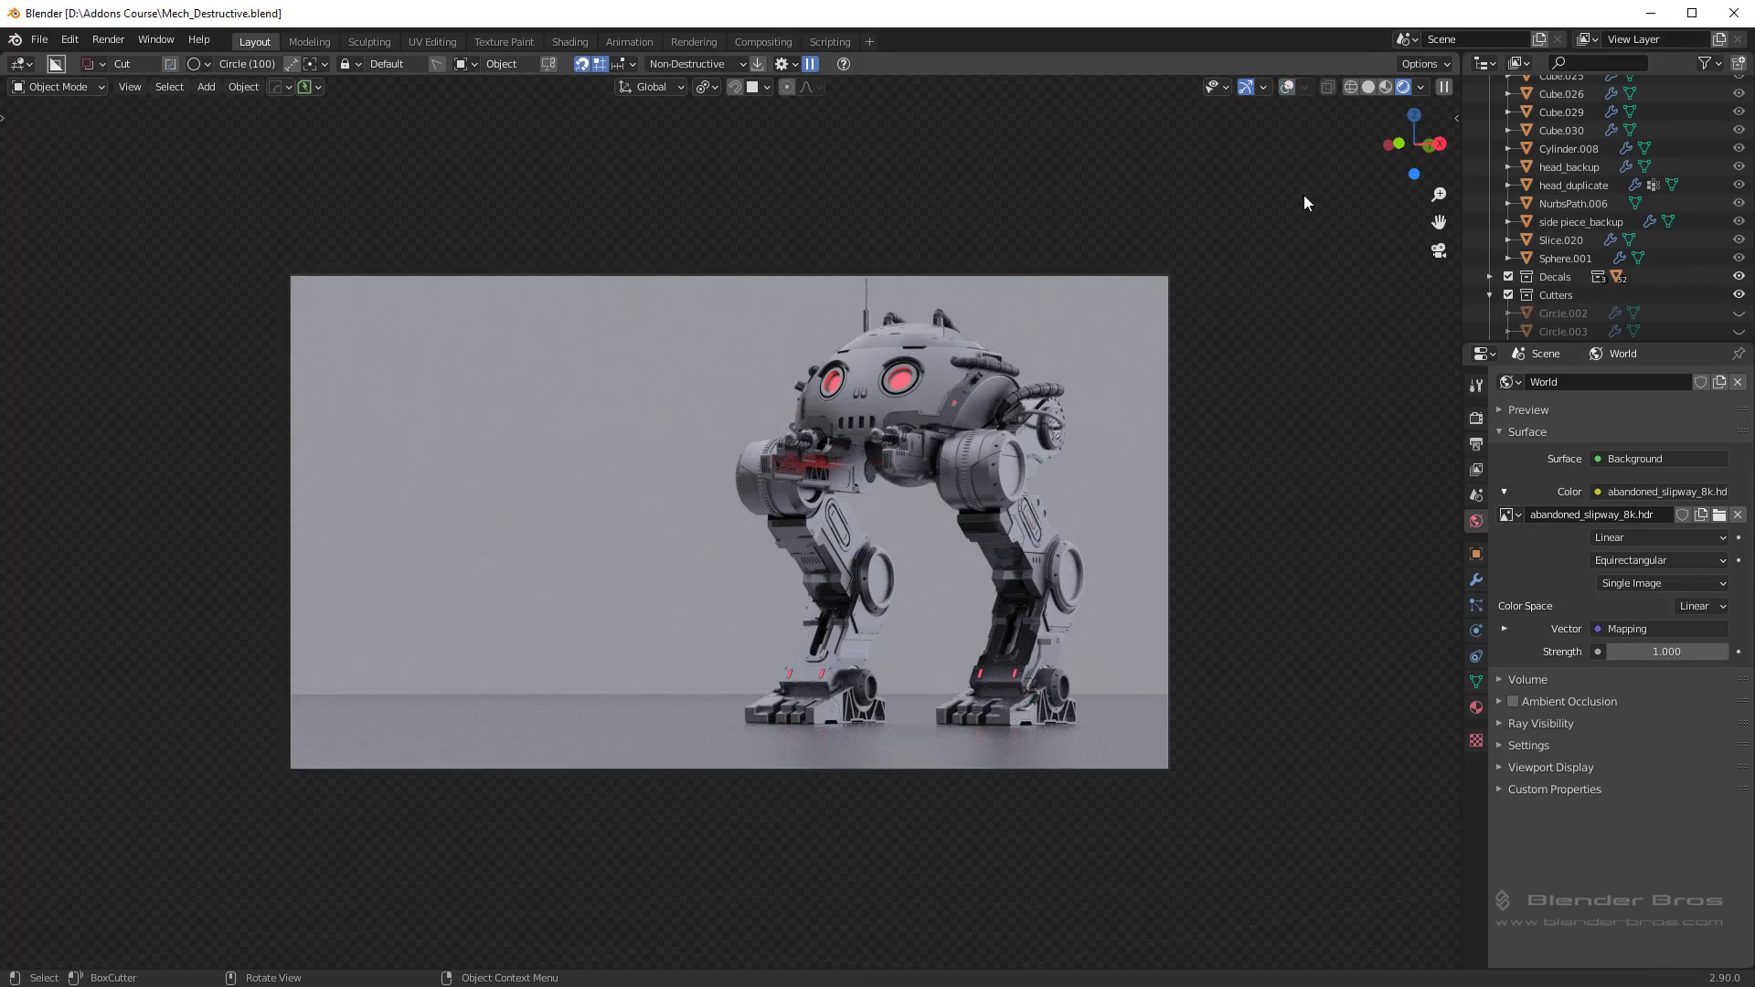
{"action": "left_click", "coordinate": [1294, 87]}
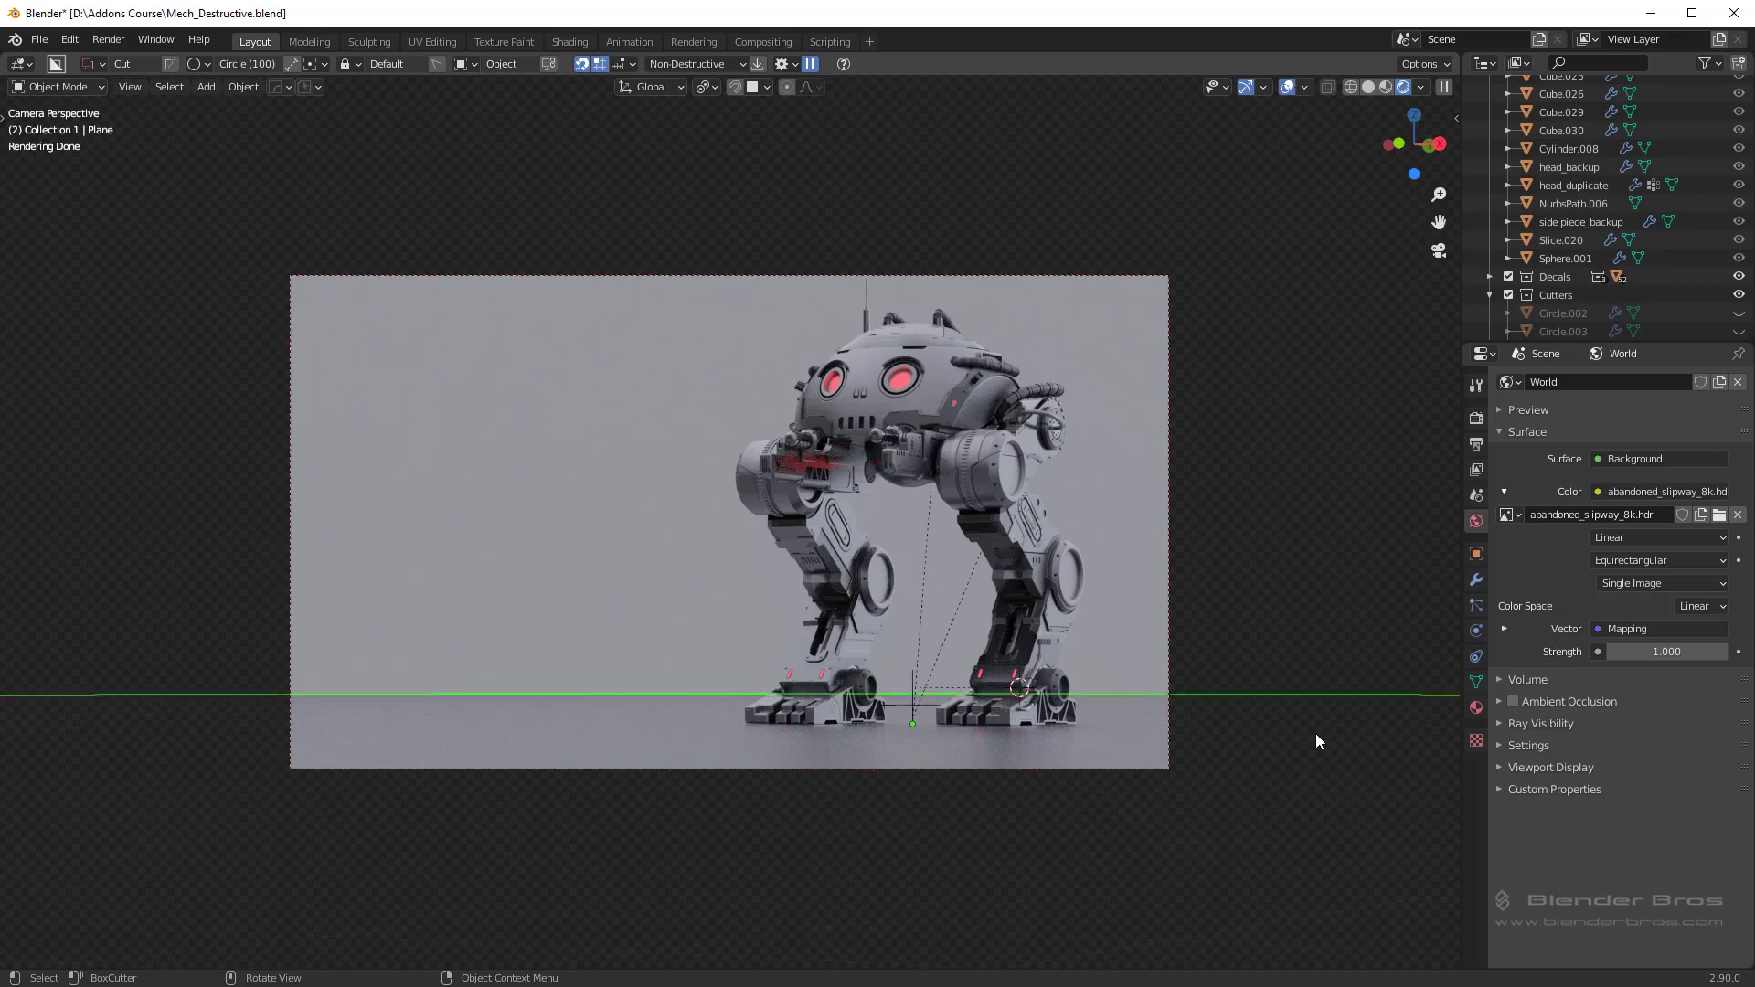
{"action": "key", "text": "s"}
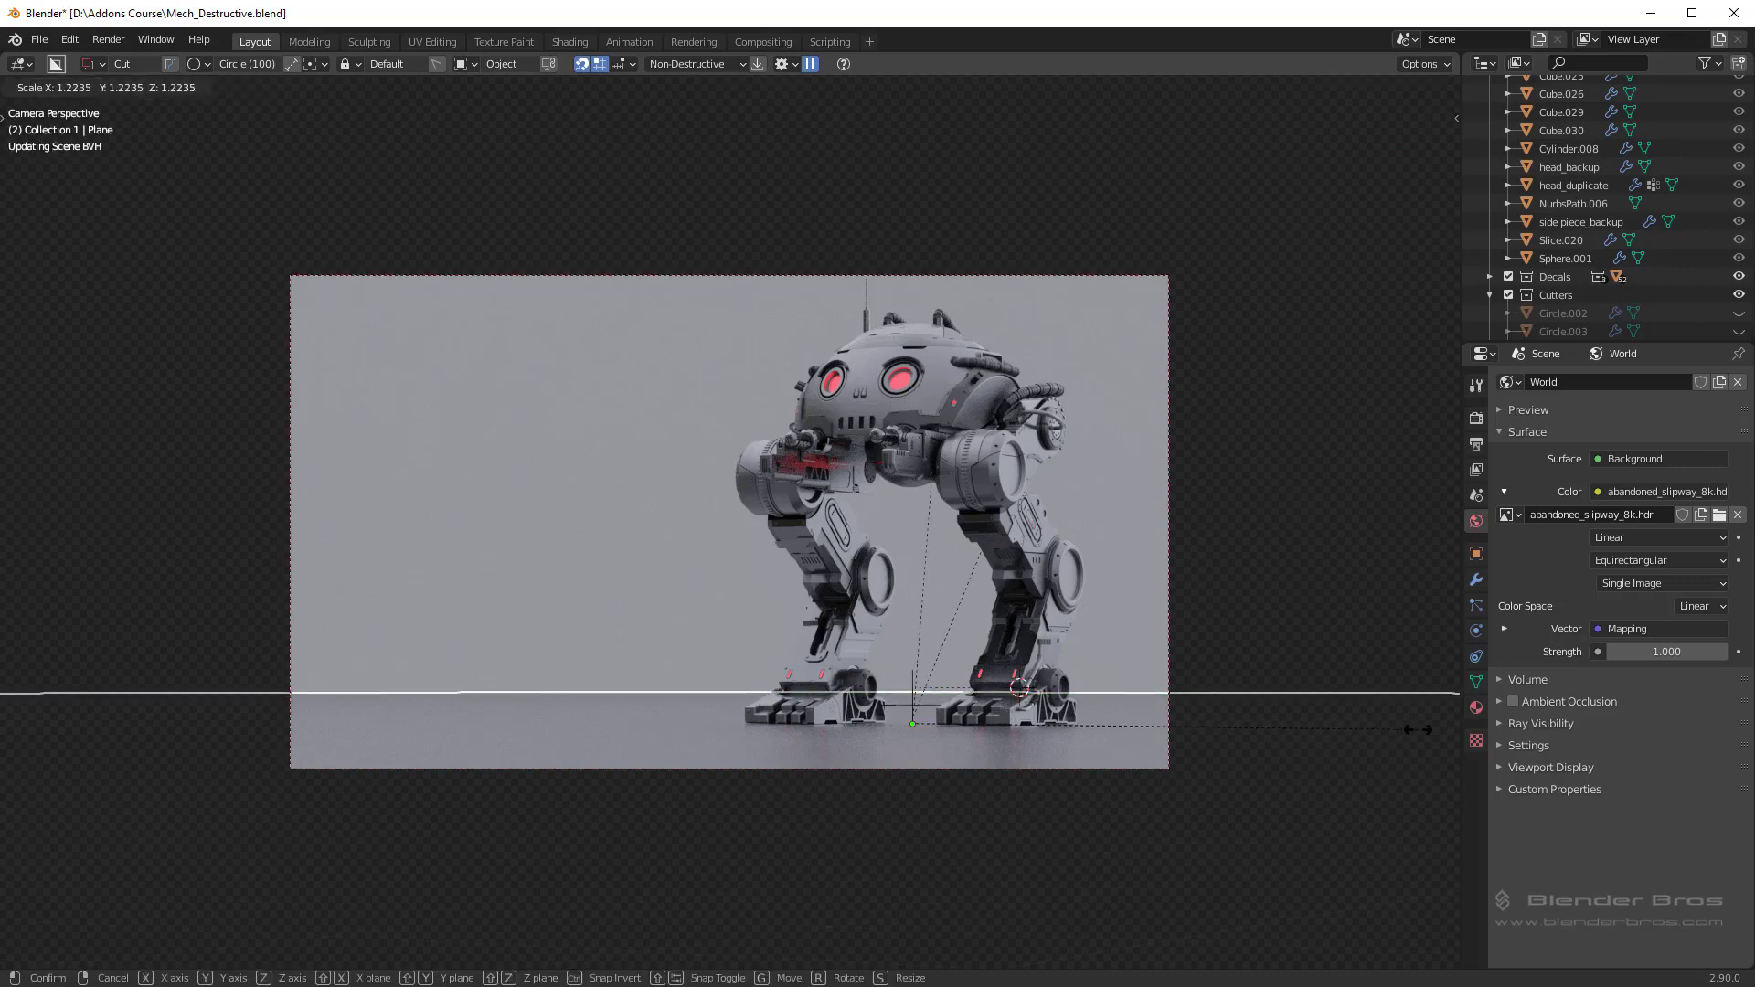
{"action": "left_click", "coordinate": [1249, 693]}
{"action": "left_click", "coordinate": [1248, 699]}
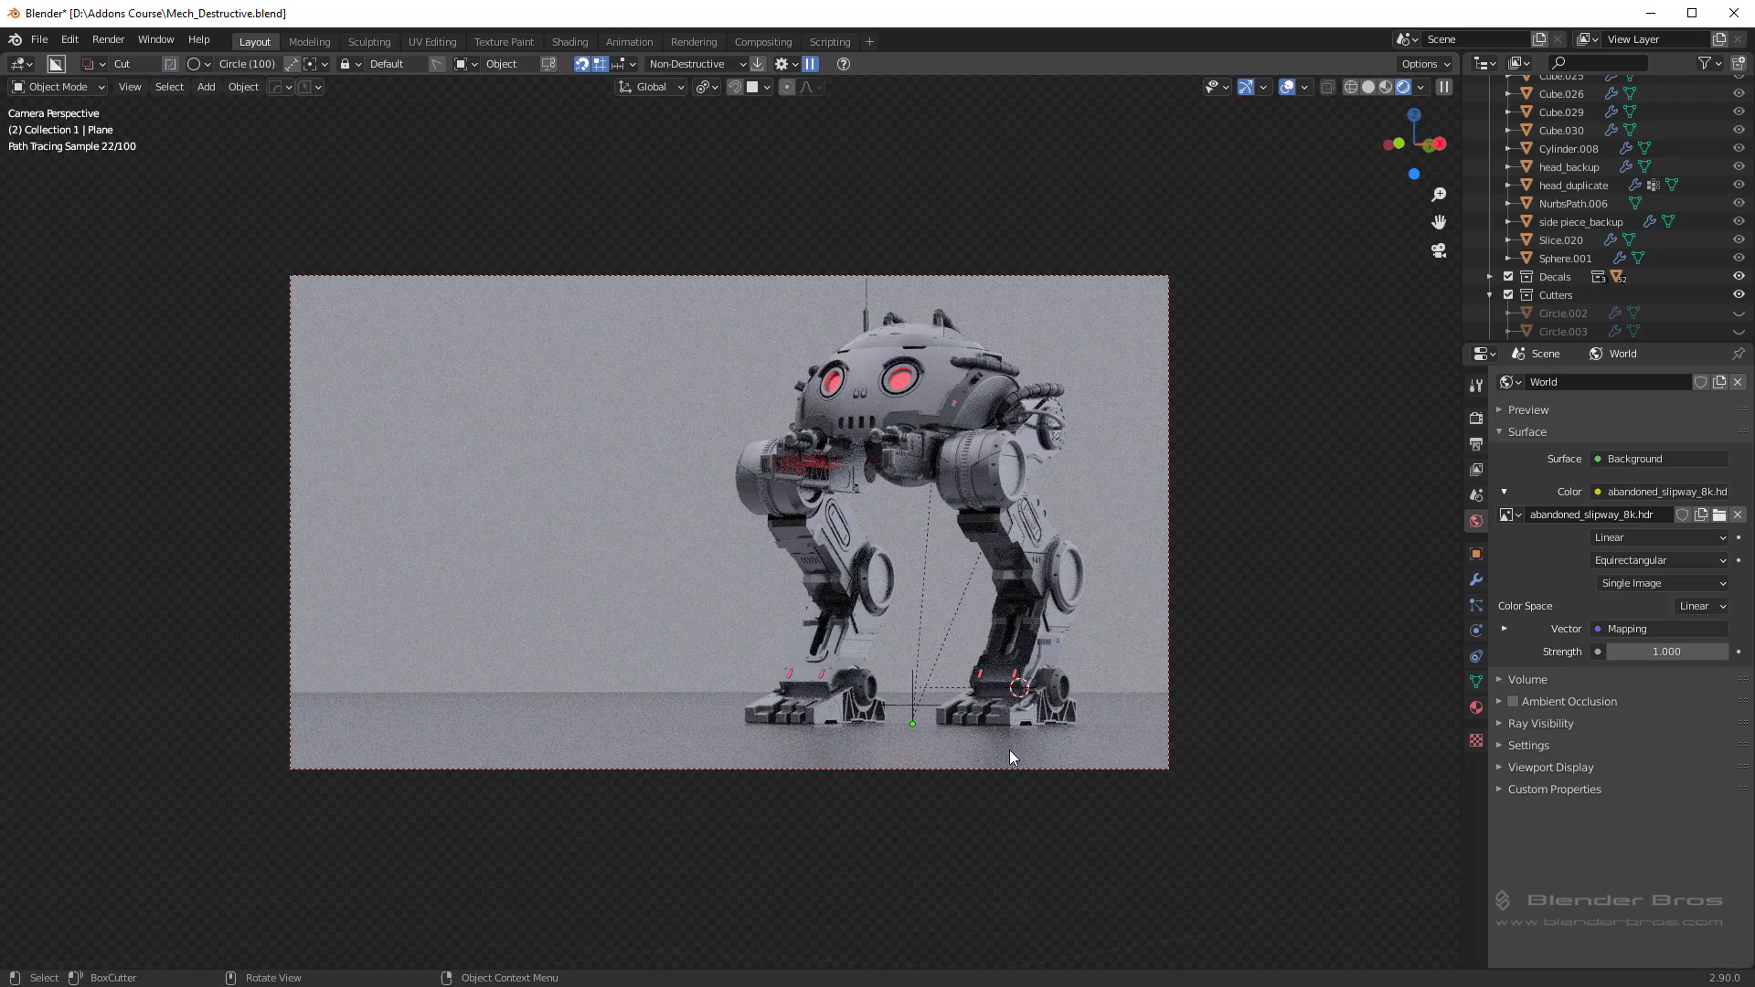
{"action": "left_click", "coordinate": [1288, 86]}
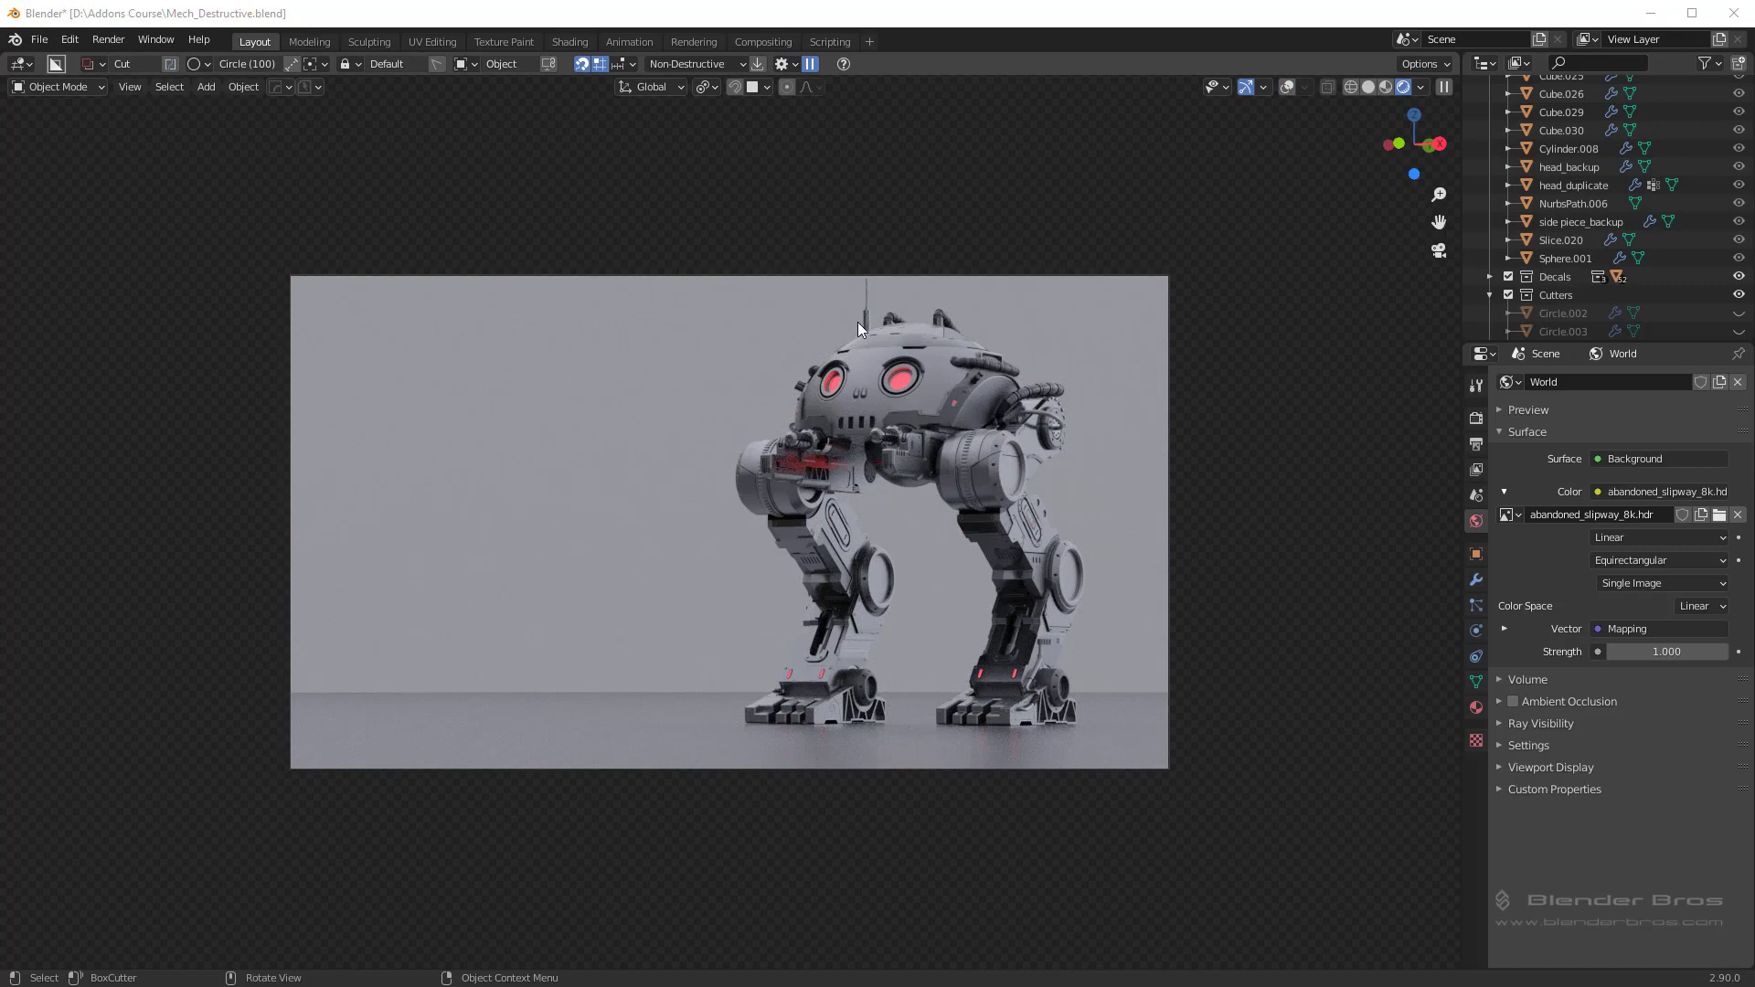
Step: Turn the viewport overlays back on, select the camera and show its Camera data settings
{"action": "left_click", "coordinate": [1289, 87]}
{"action": "left_click", "coordinate": [934, 397]}
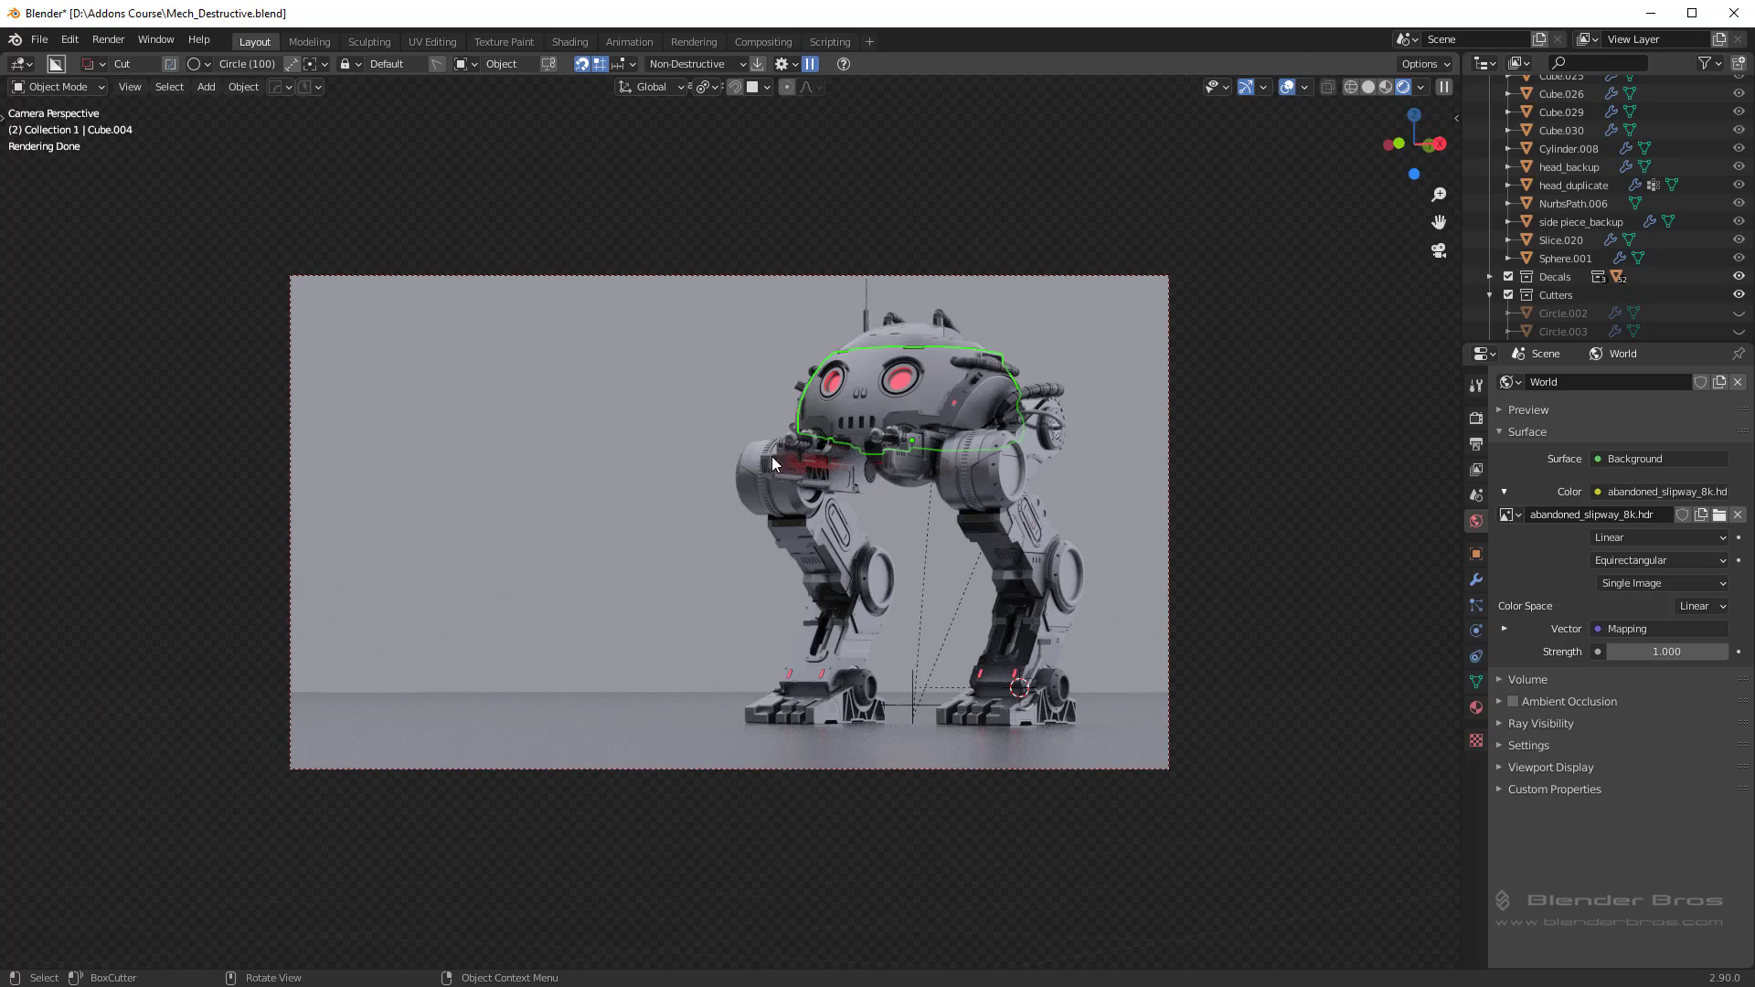
{"action": "left_click", "coordinate": [980, 276]}
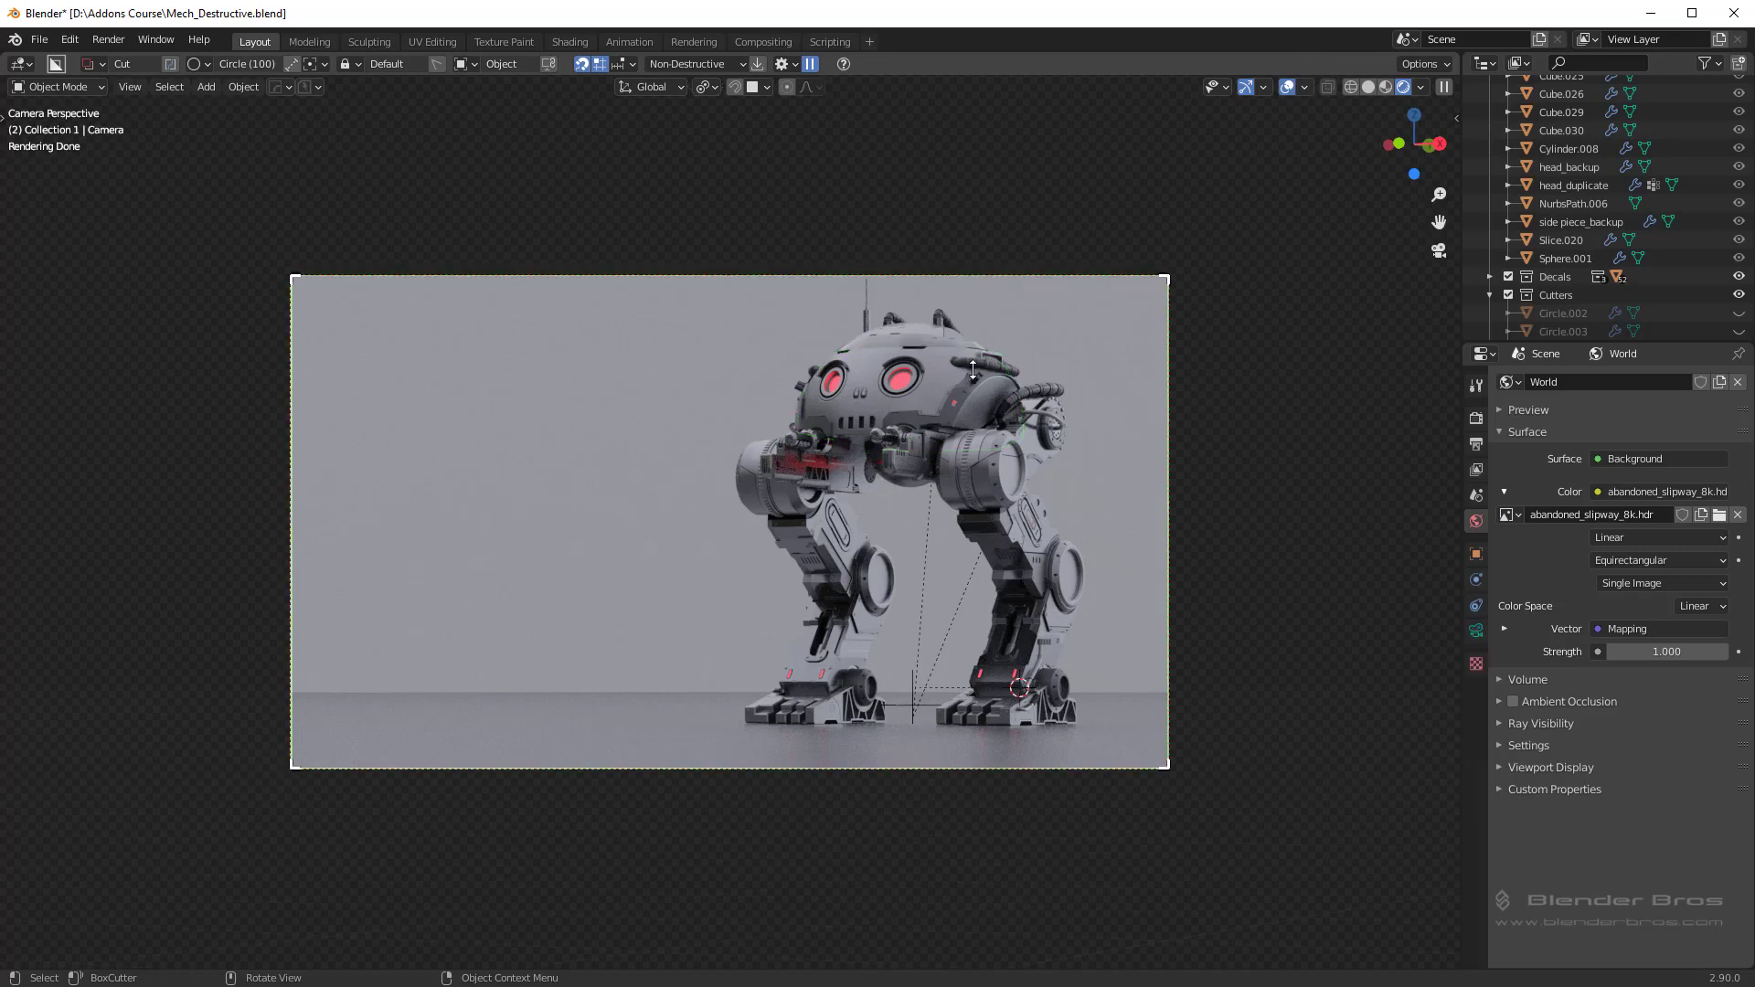
{"action": "left_click", "coordinate": [1478, 631]}
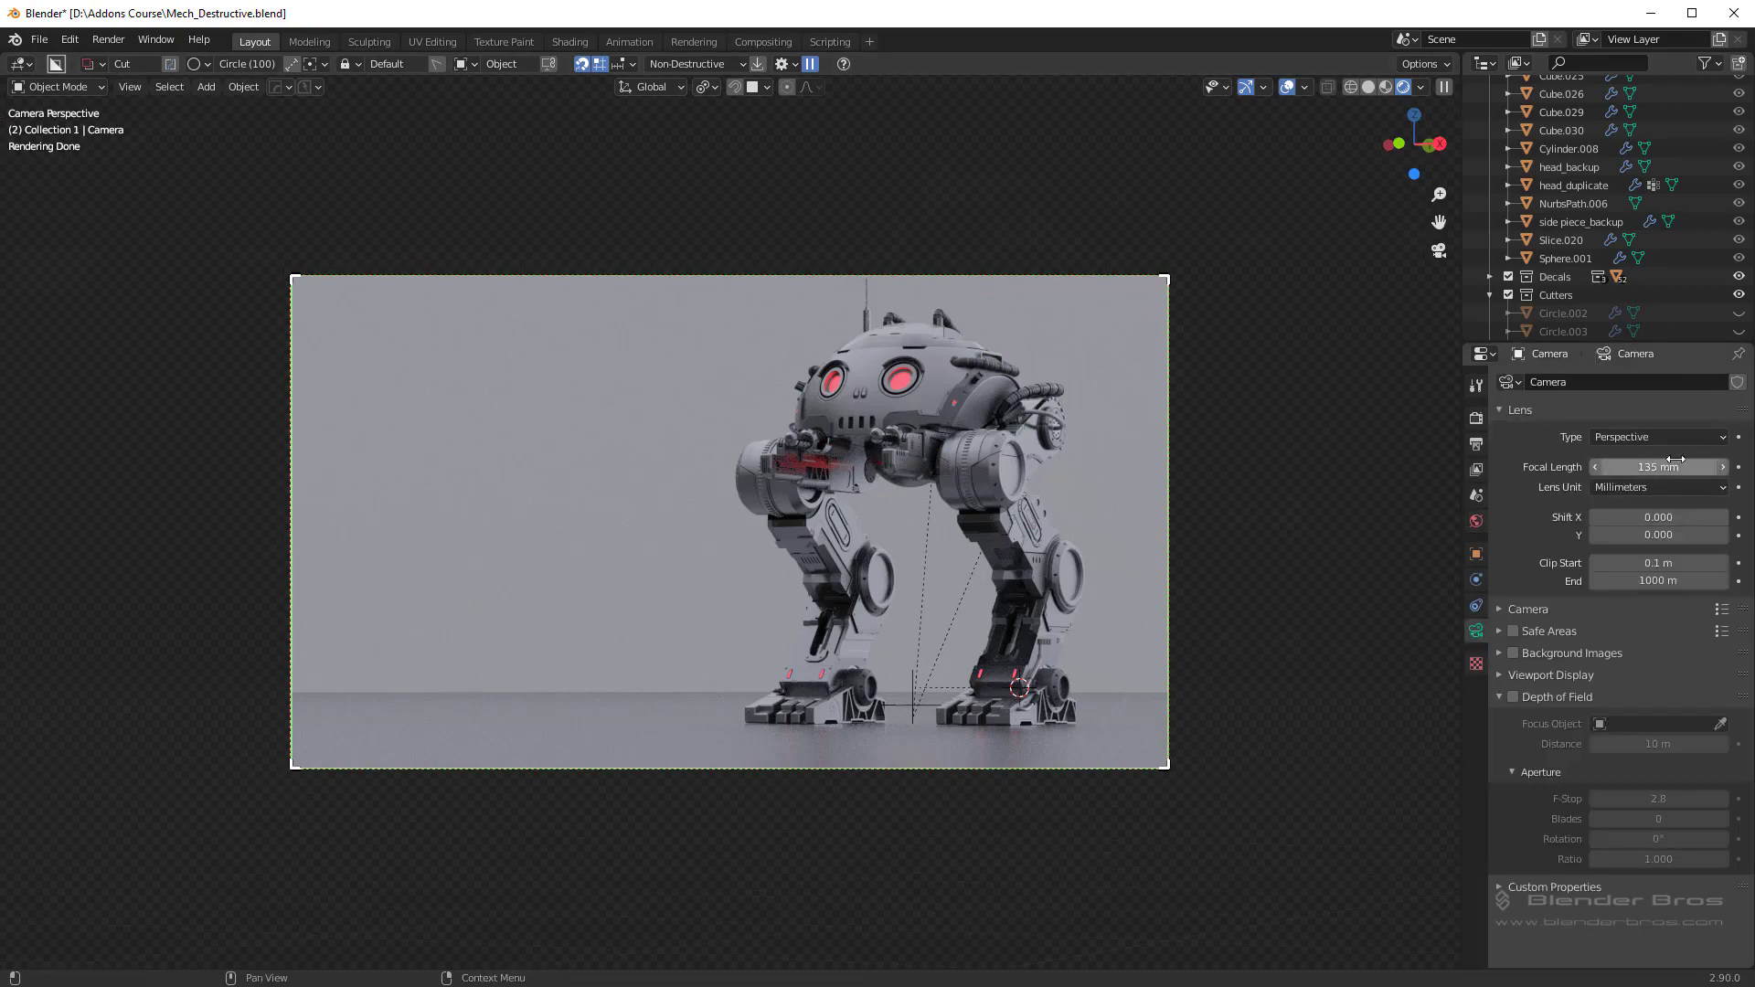
Step: Nudge the camera along its local Z twice from top view, checking the camera view each time
{"action": "key", "text": "KP_7"}
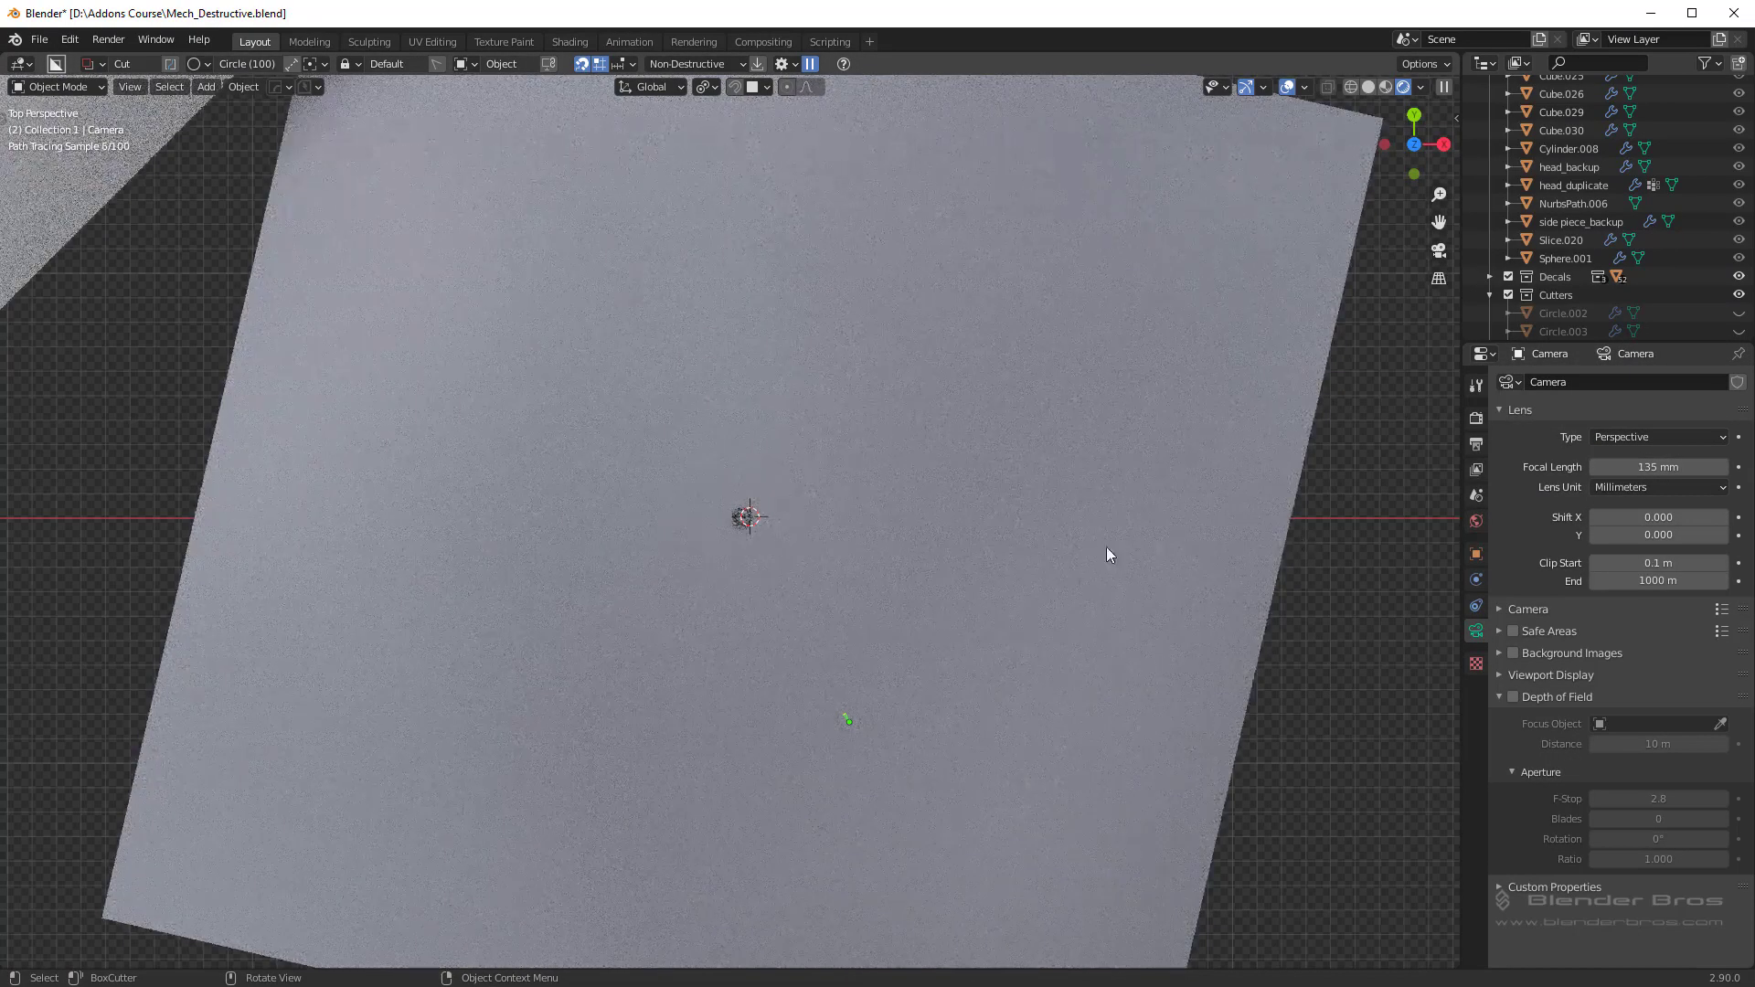
{"action": "key", "text": "g"}
{"action": "key", "text": "z"}
{"action": "key", "text": "z"}
{"action": "left_click", "coordinate": [1105, 646]}
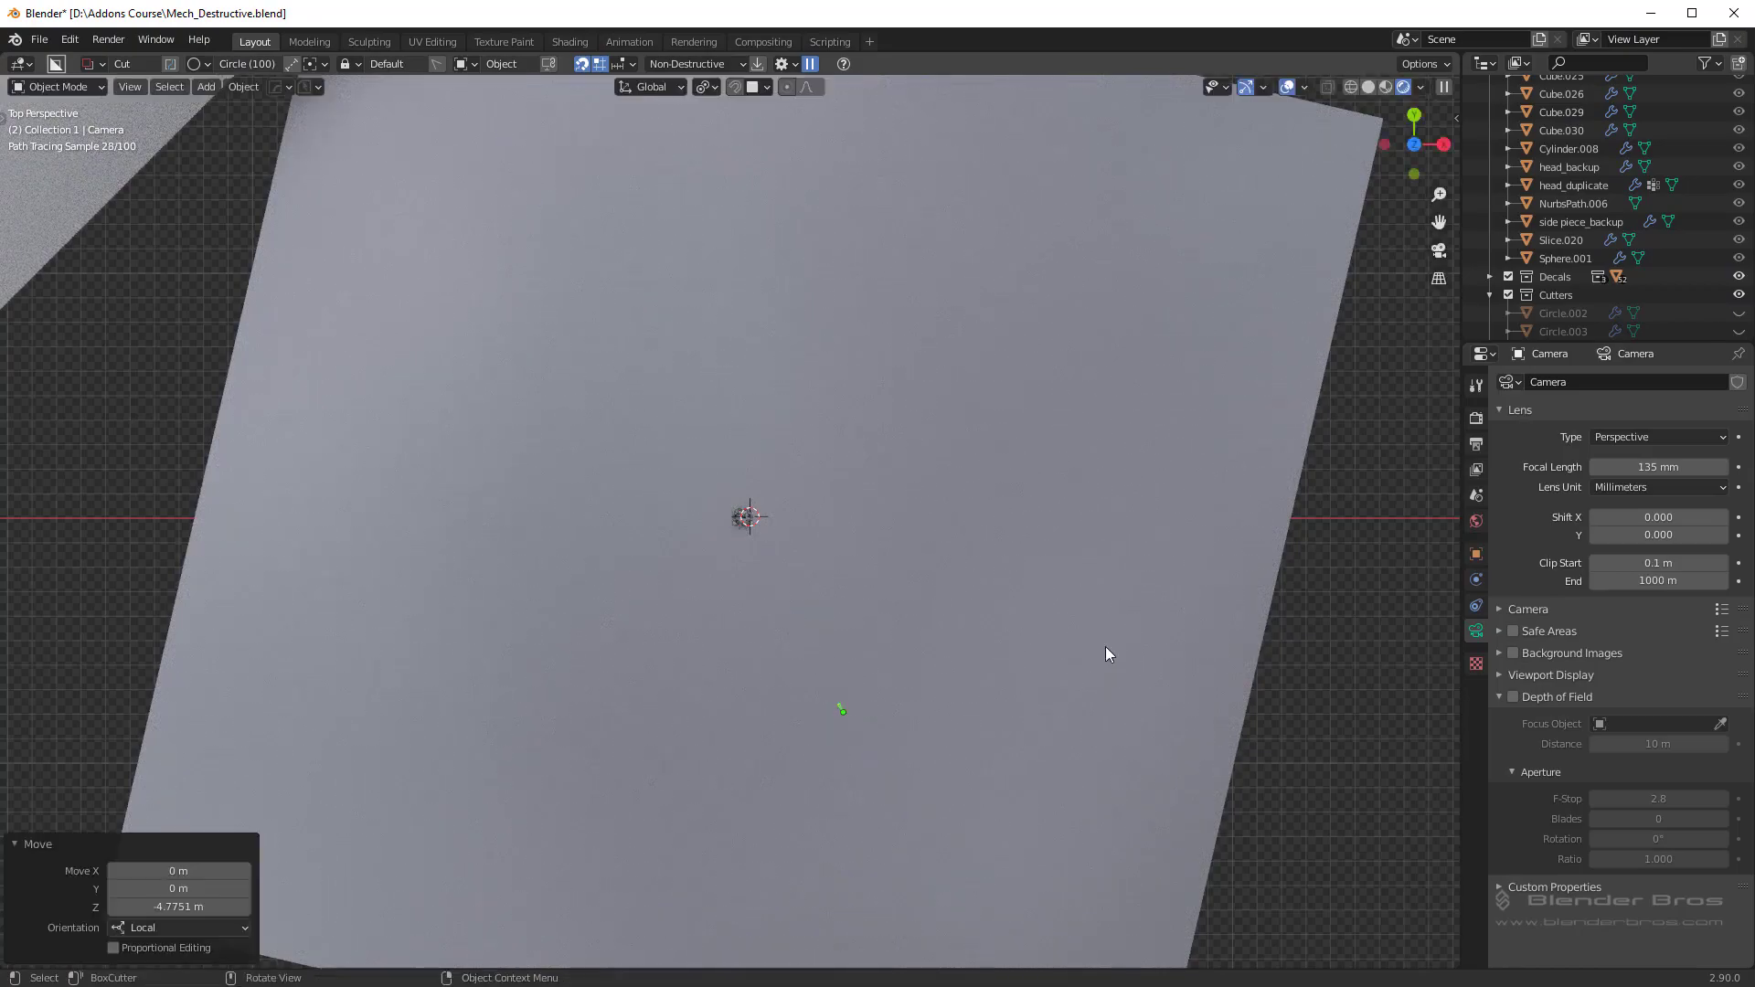
{"action": "key", "text": "KP_0"}
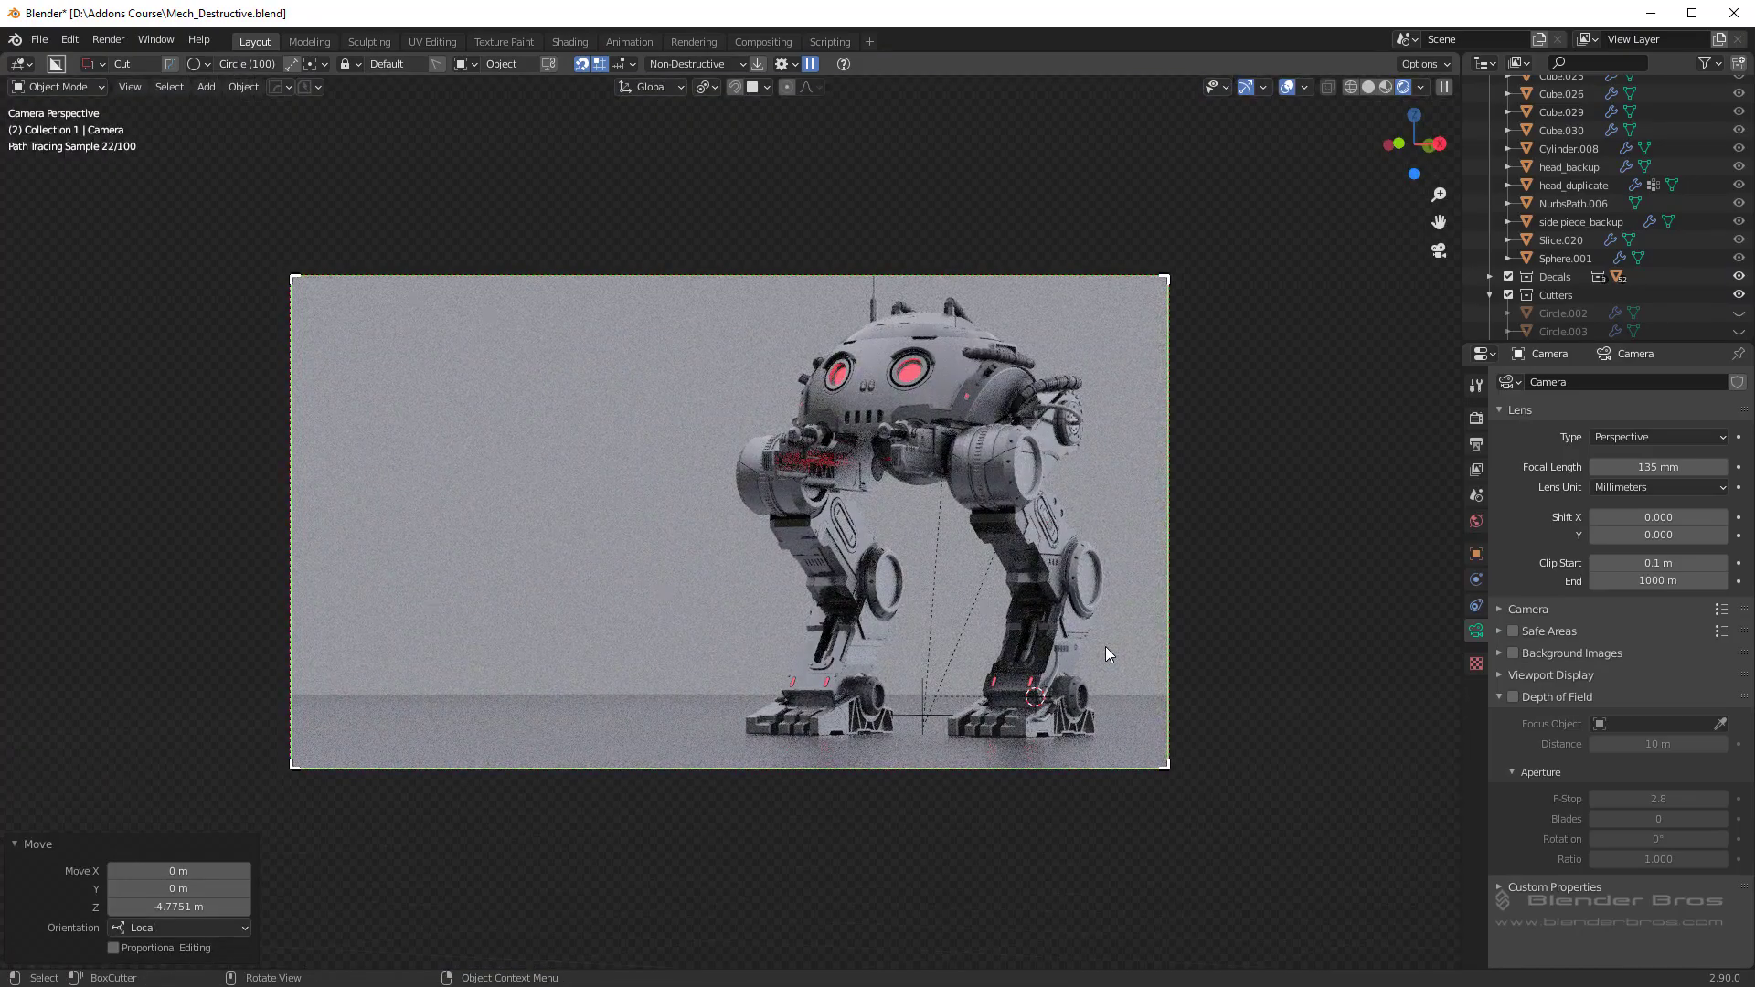
{"action": "key", "text": "KP_7"}
{"action": "key", "text": "g"}
{"action": "key", "text": "z"}
{"action": "key", "text": "z"}
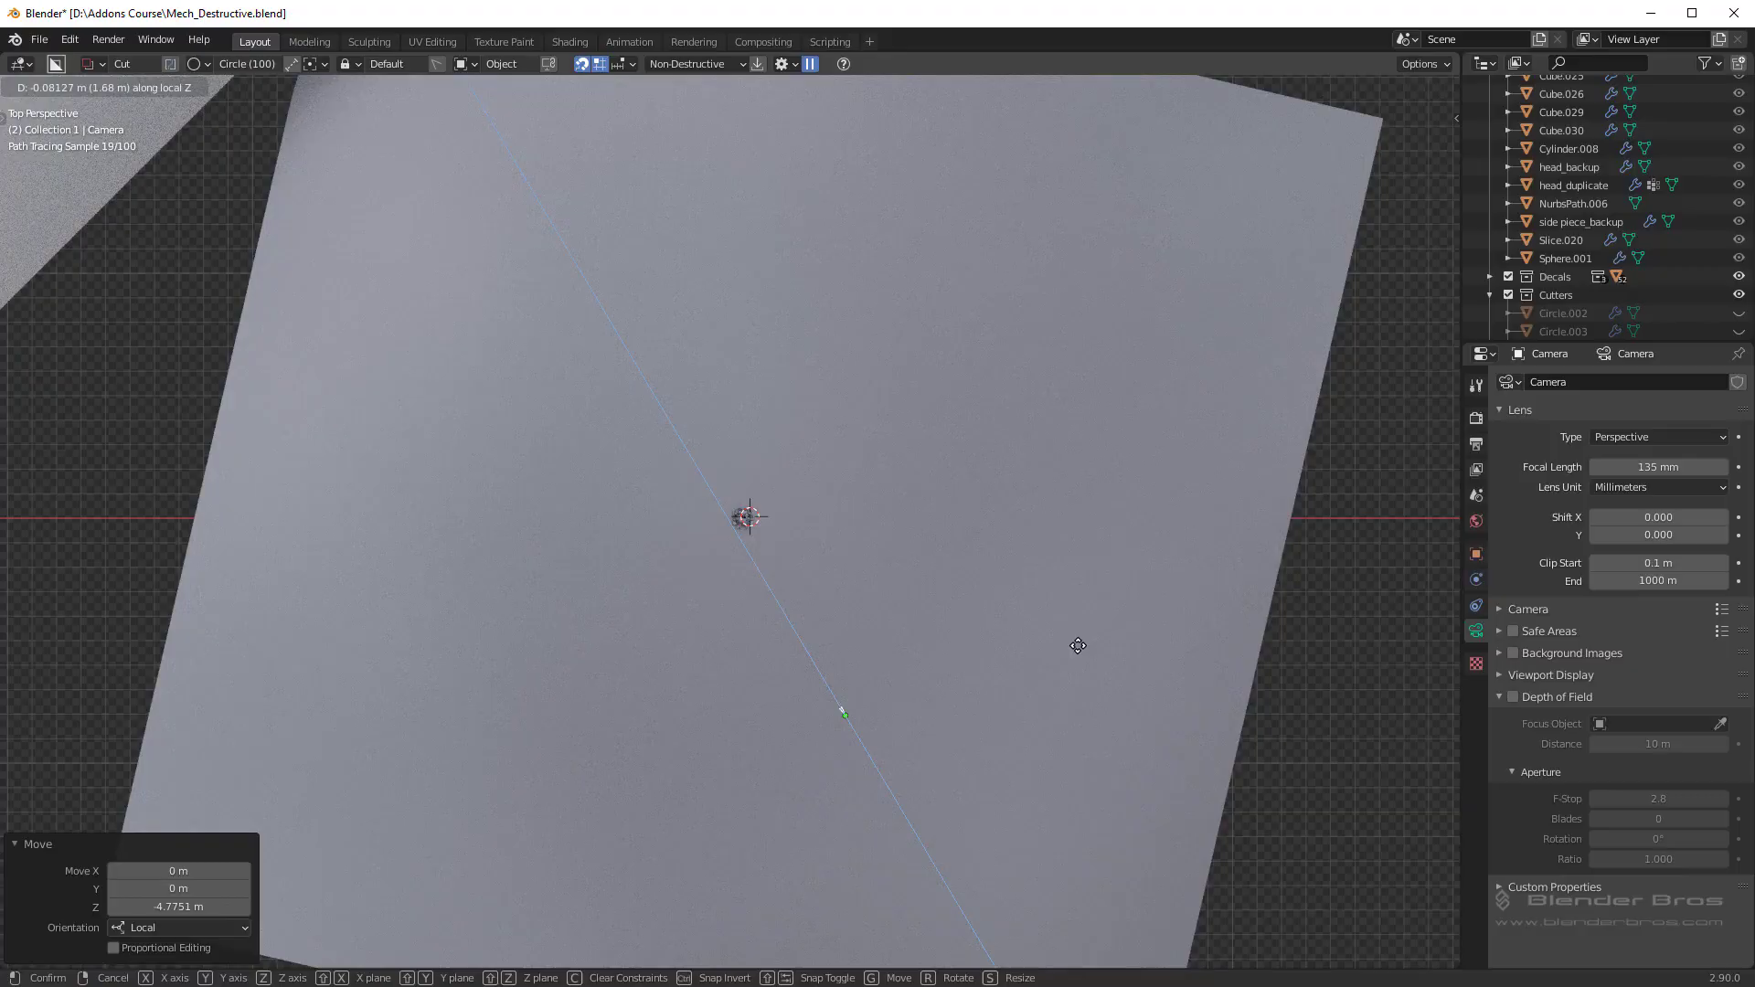
{"action": "left_click", "coordinate": [1081, 646]}
{"action": "key", "text": "KP_0"}
Step: Adjust the camera height on global Z and tilt it slightly on its local X axis
{"action": "key", "text": "g"}
{"action": "key", "text": "z"}
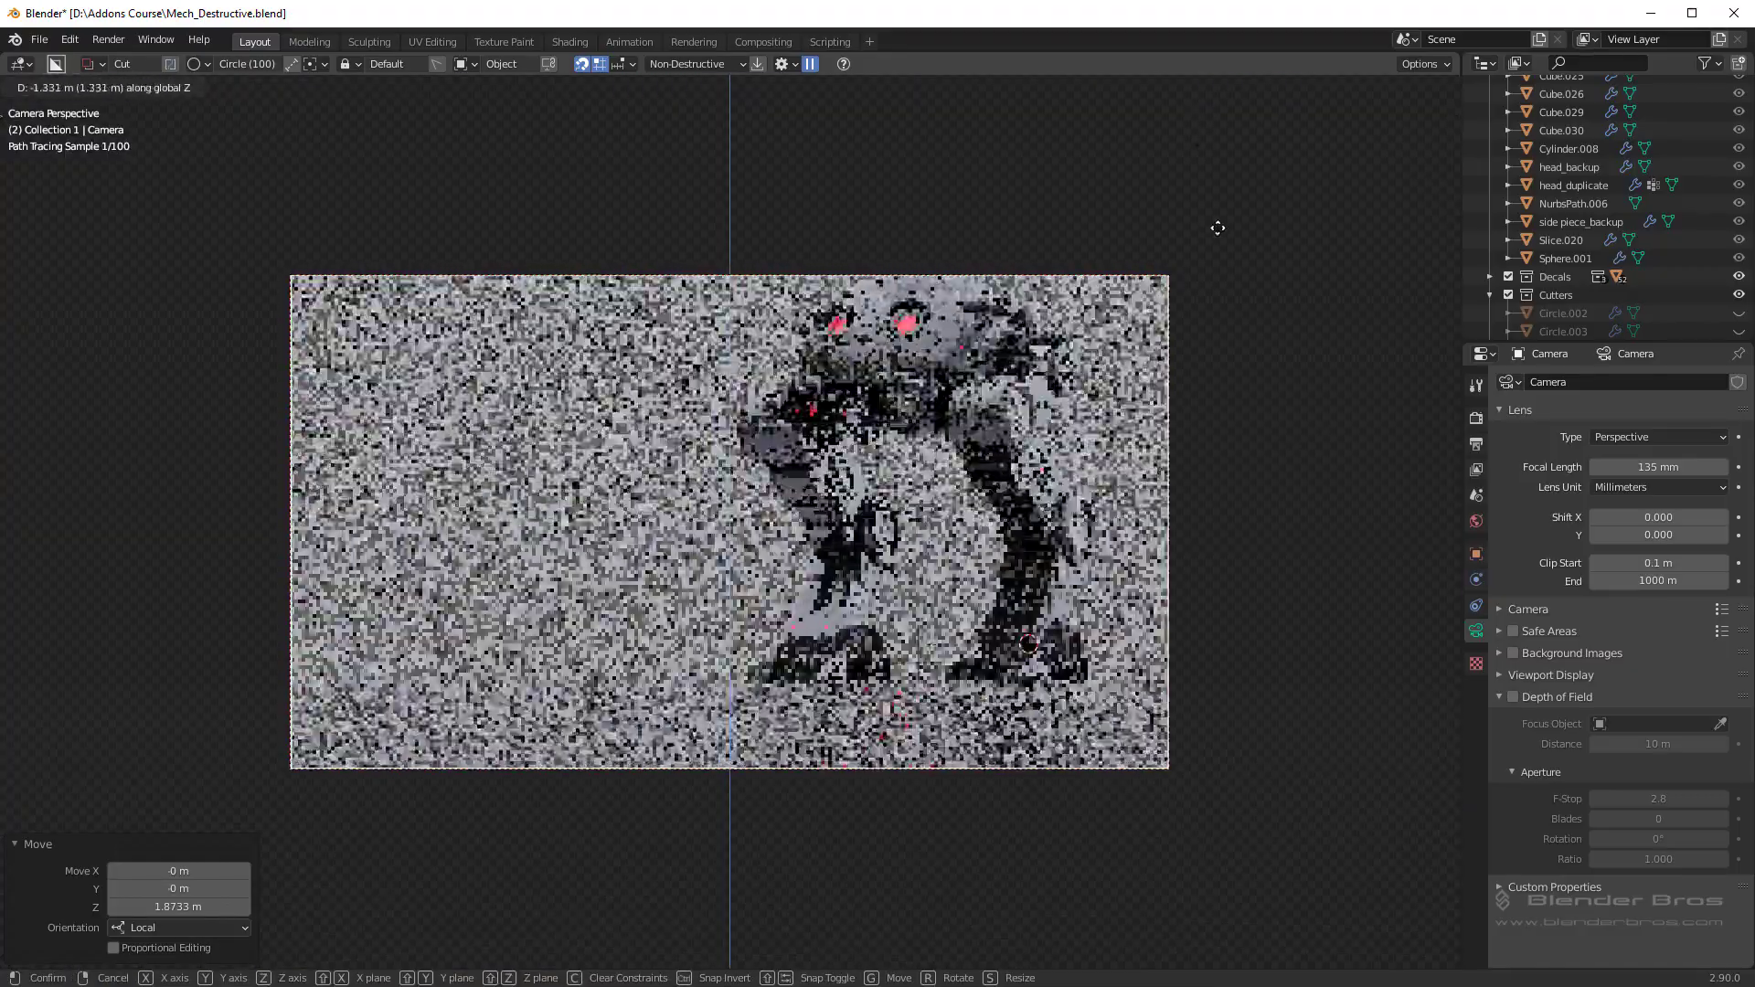
{"action": "left_click", "coordinate": [1221, 428]}
{"action": "key", "text": "r"}
{"action": "key", "text": "x"}
{"action": "key", "text": "x"}
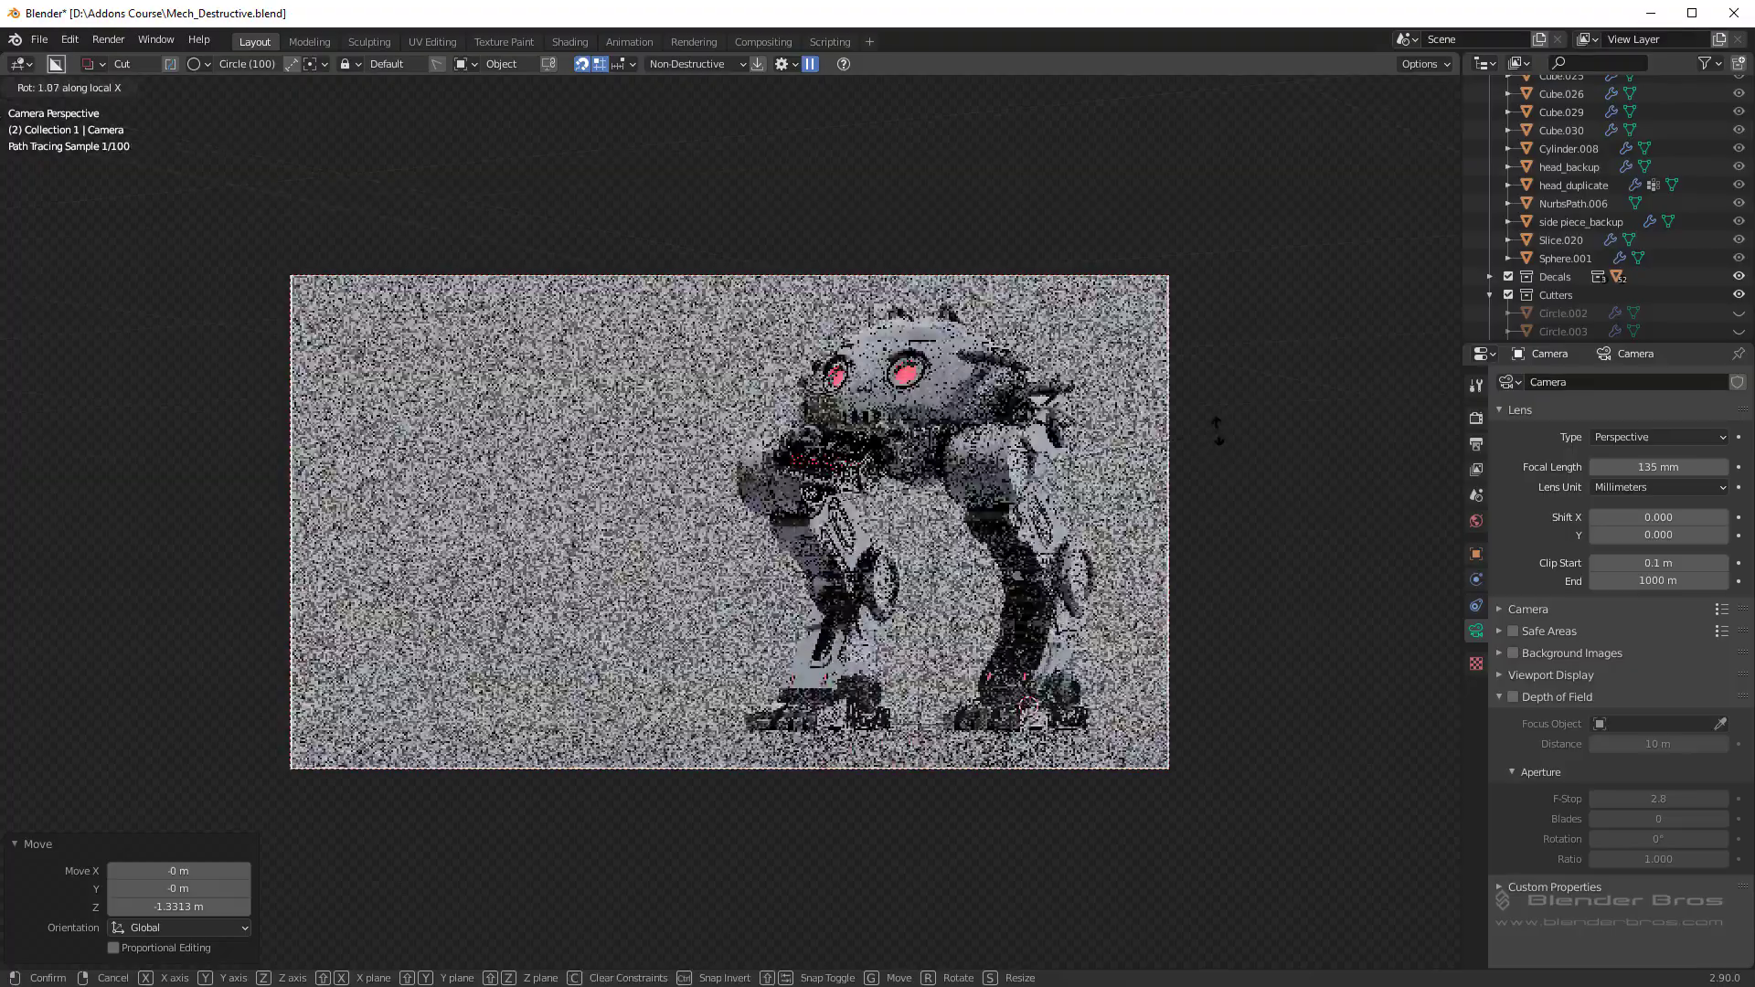
{"action": "right_click", "coordinate": [1214, 435]}
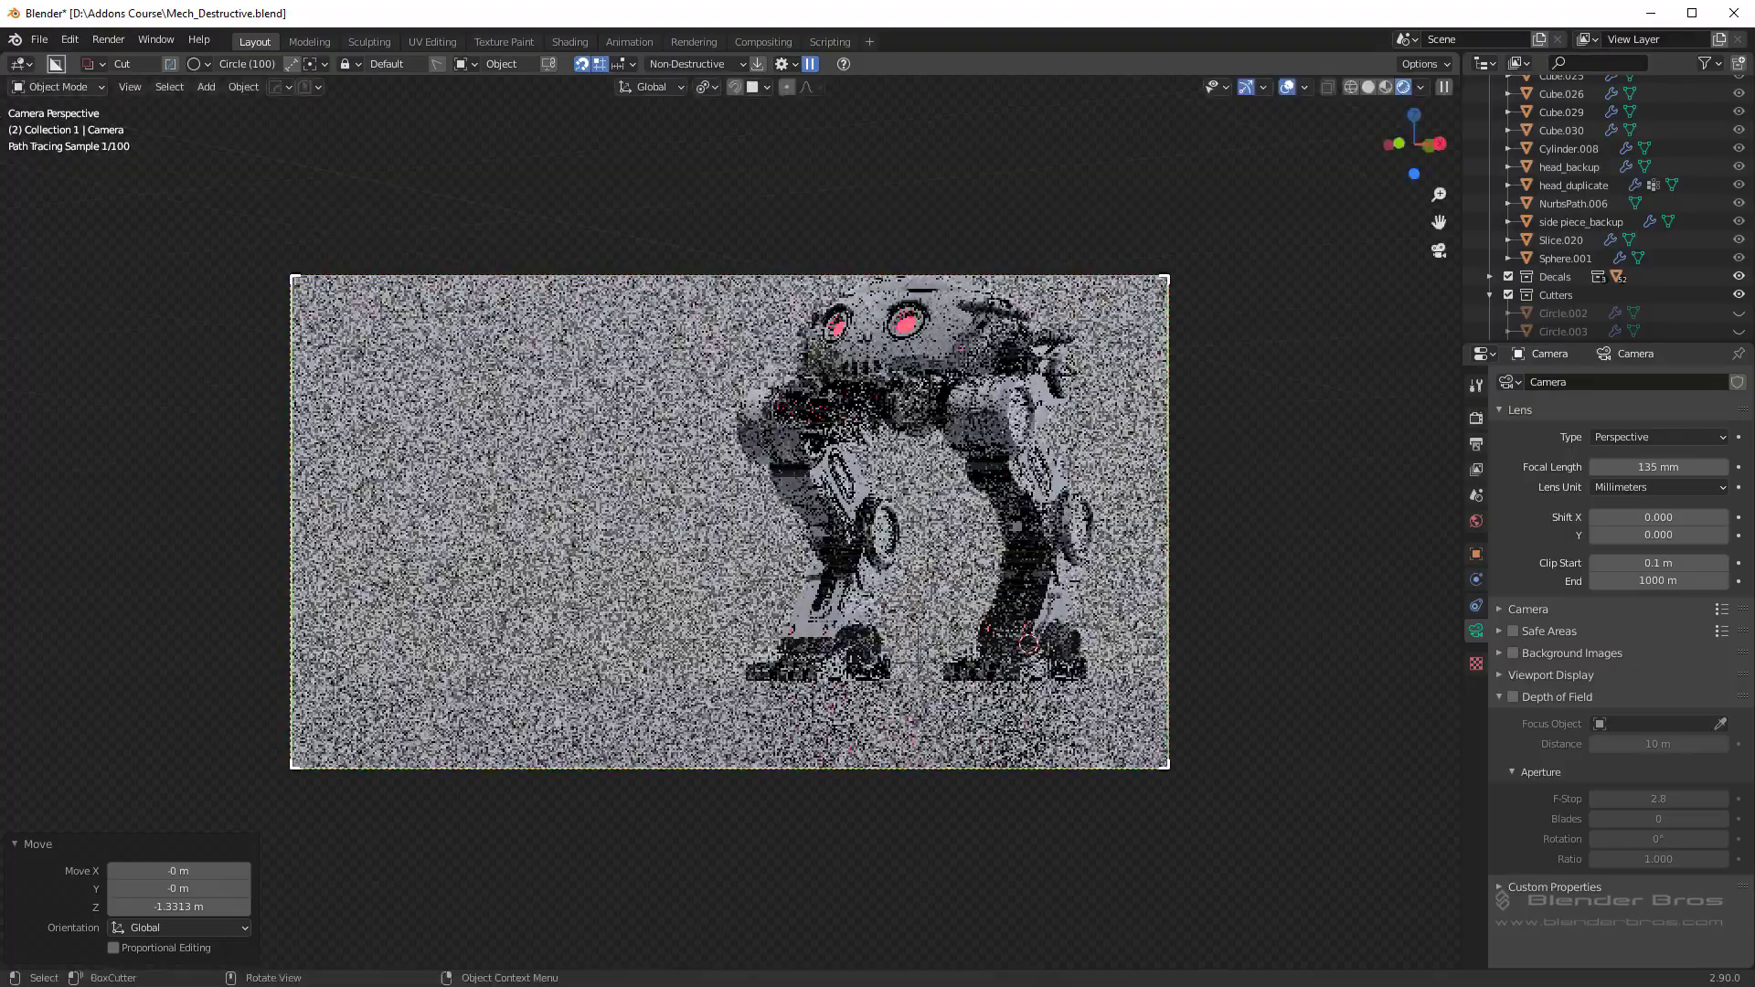
{"action": "key", "text": "g"}
{"action": "key", "text": "z"}
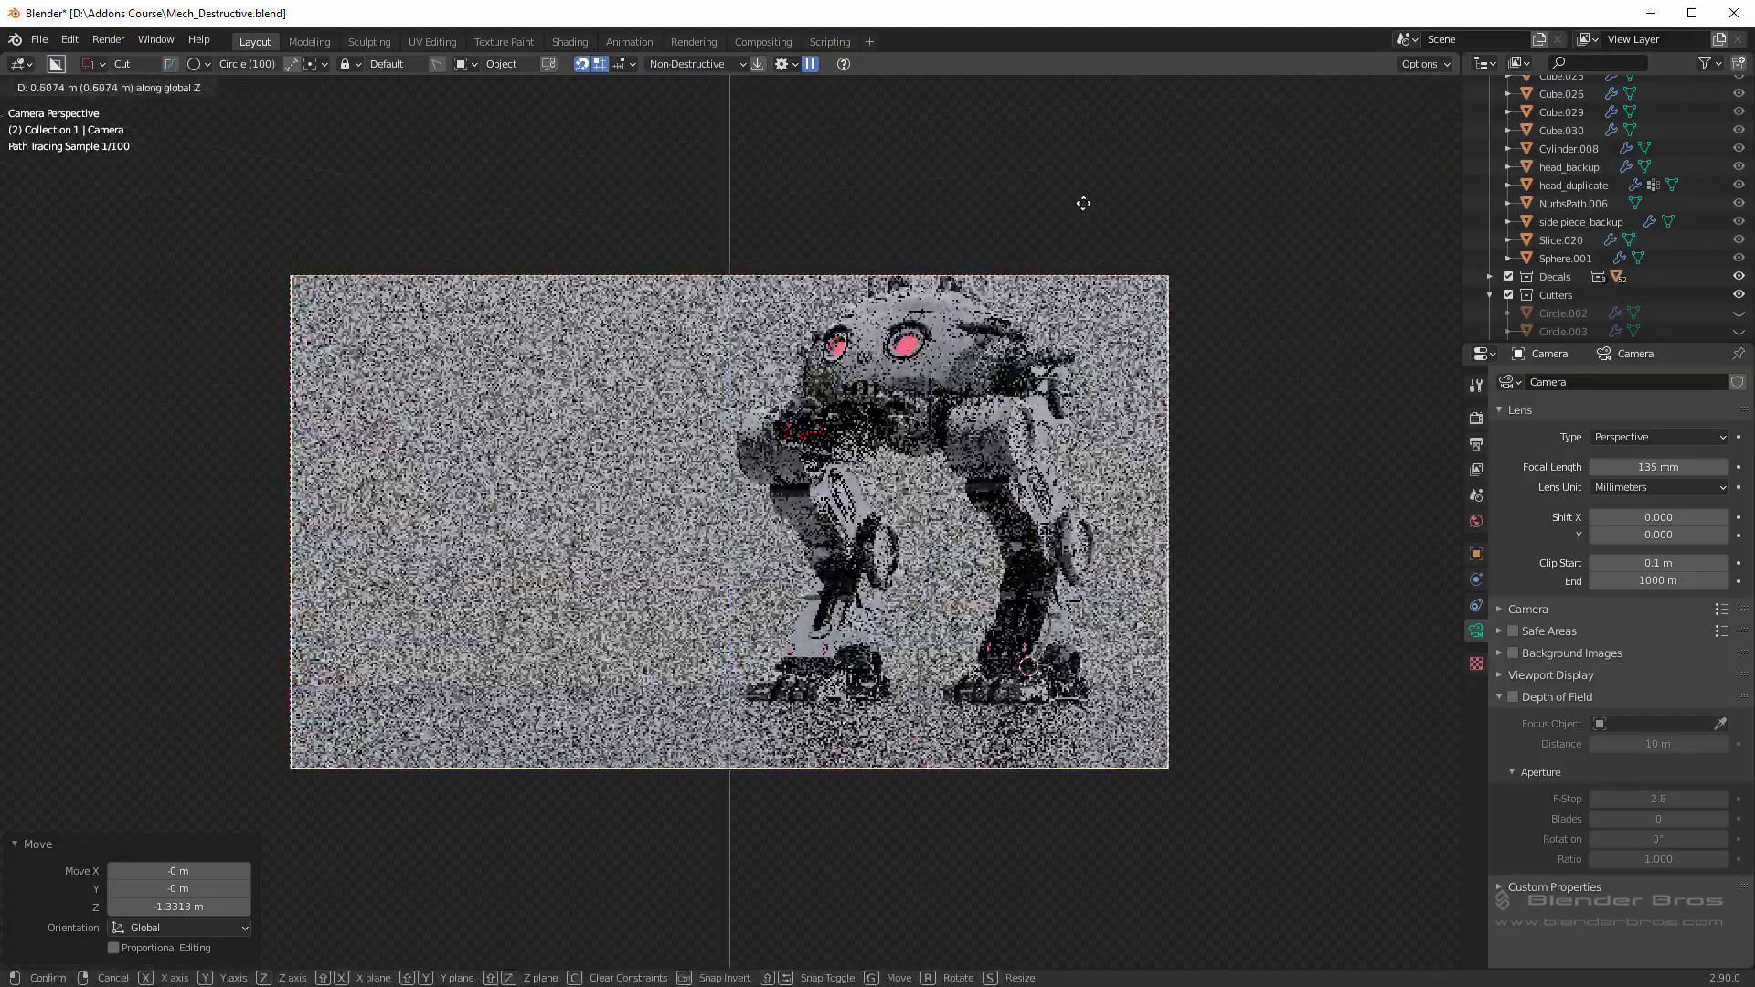
{"action": "left_click", "coordinate": [1038, 100]}
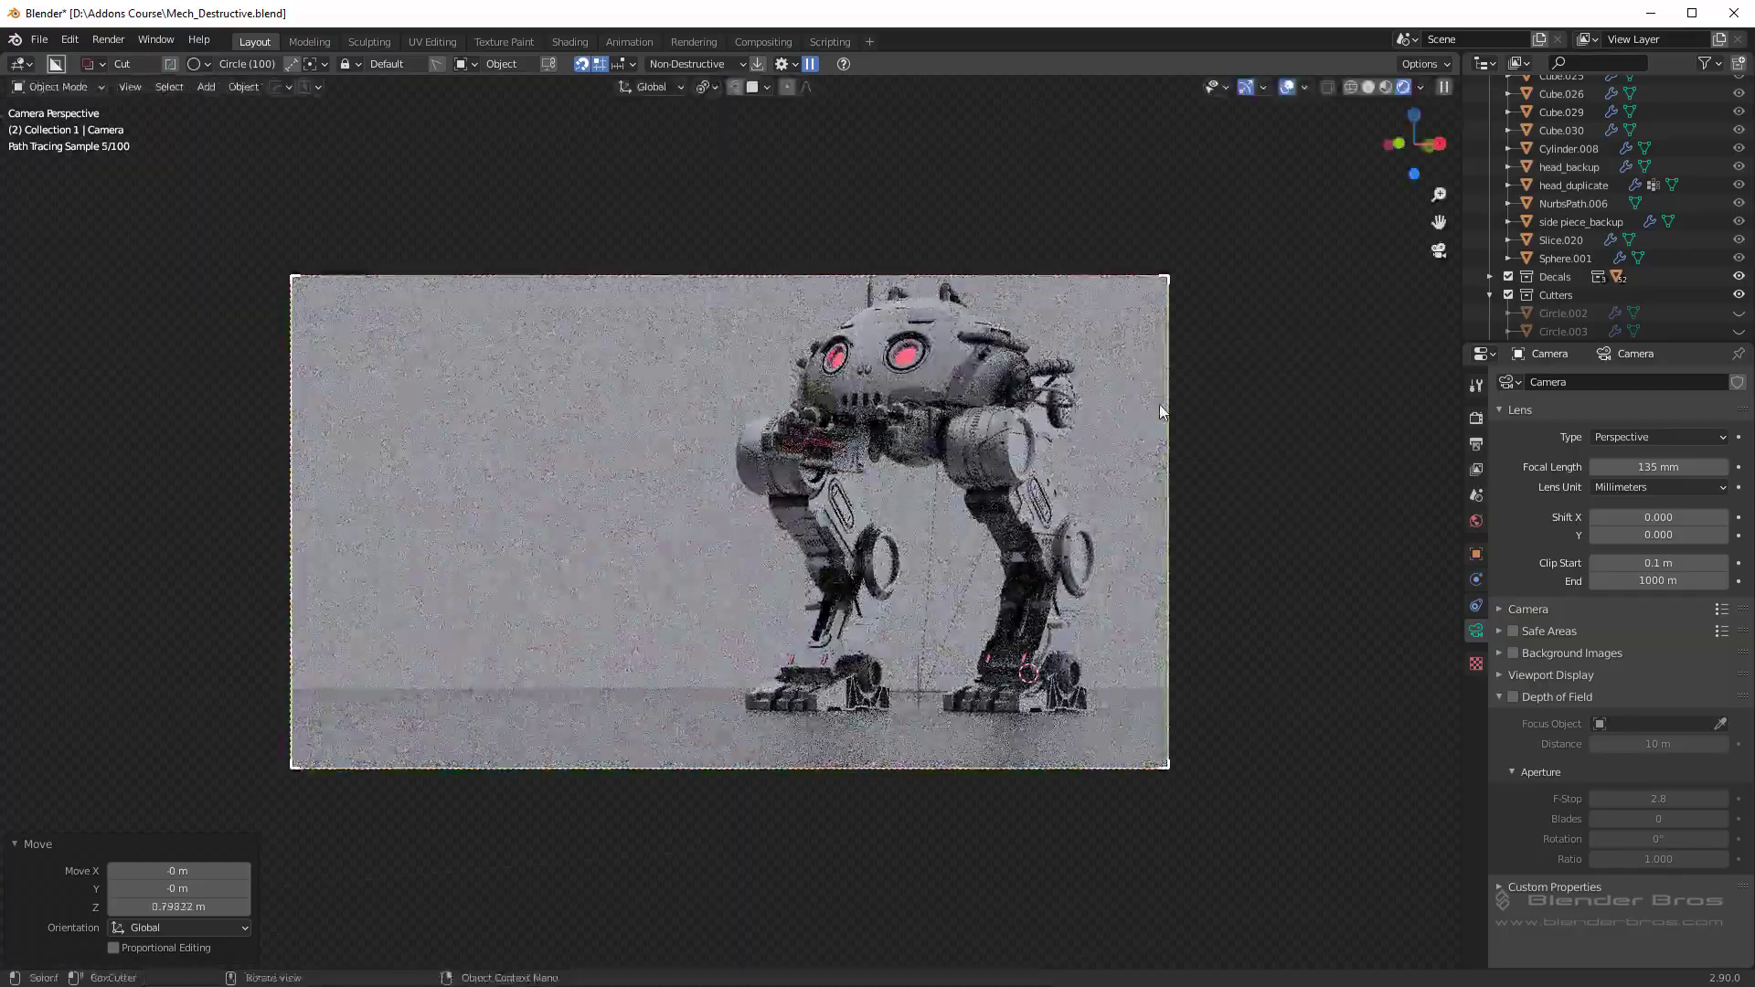
{"action": "key", "text": "r"}
{"action": "key", "text": "x"}
{"action": "key", "text": "x"}
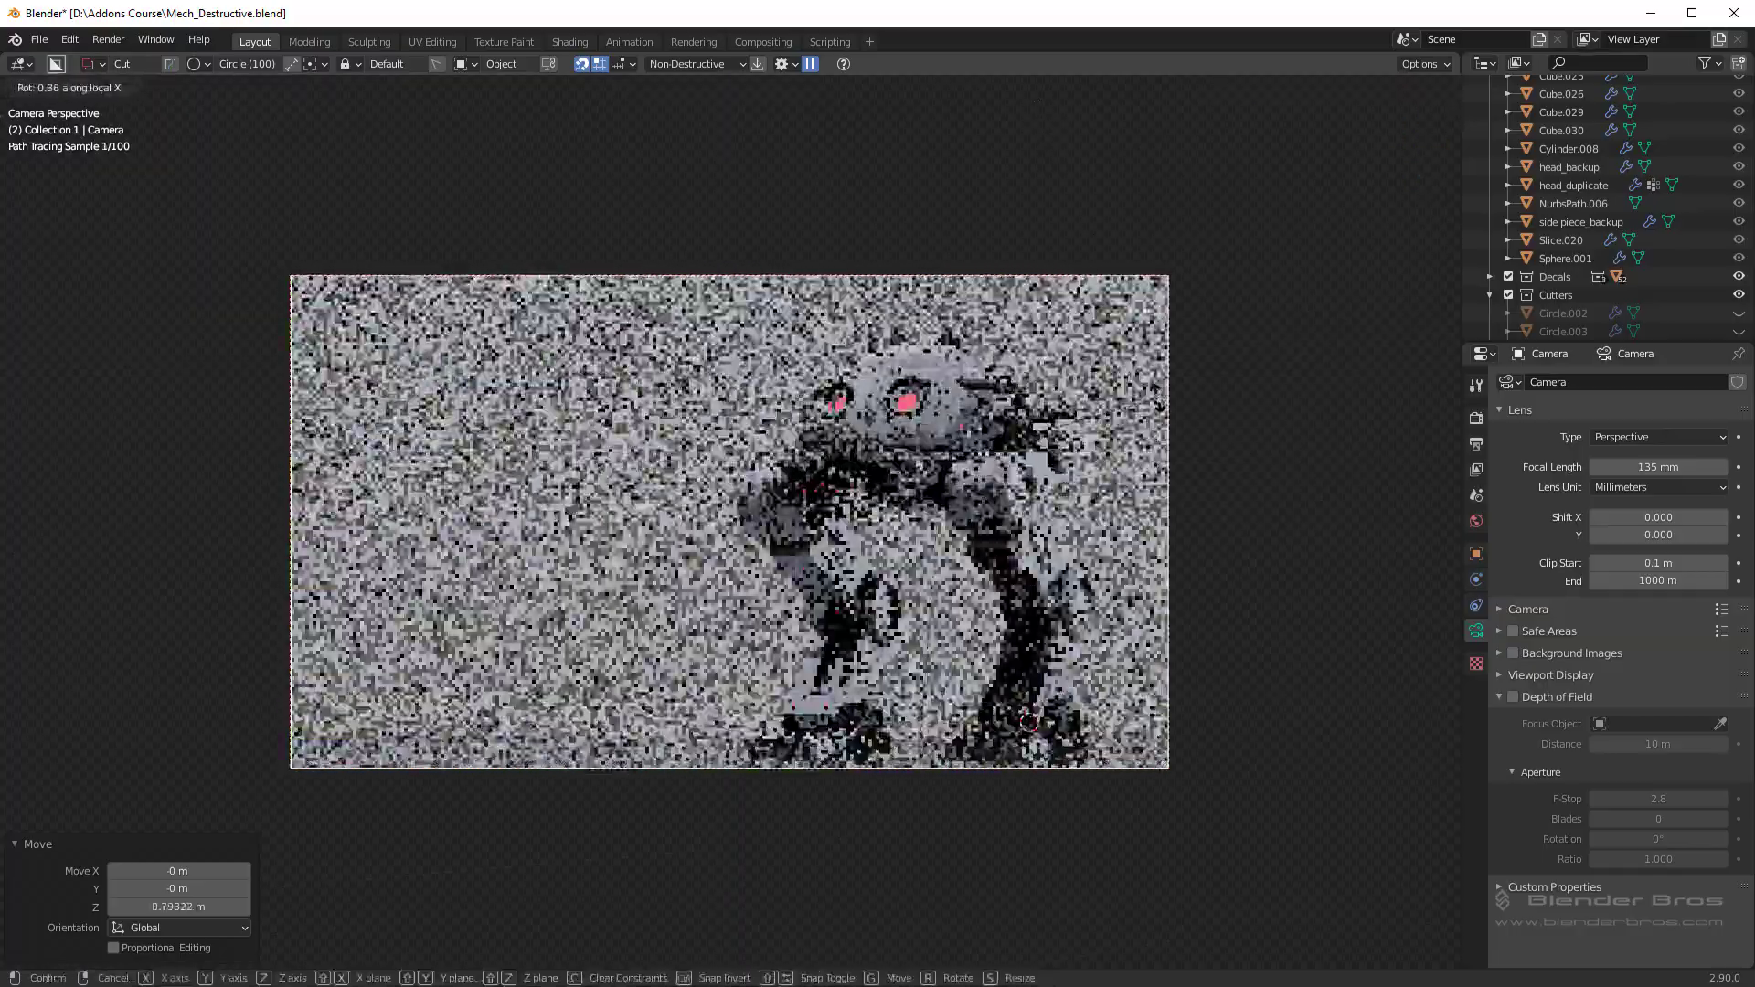
{"action": "left_click", "coordinate": [783, 635]}
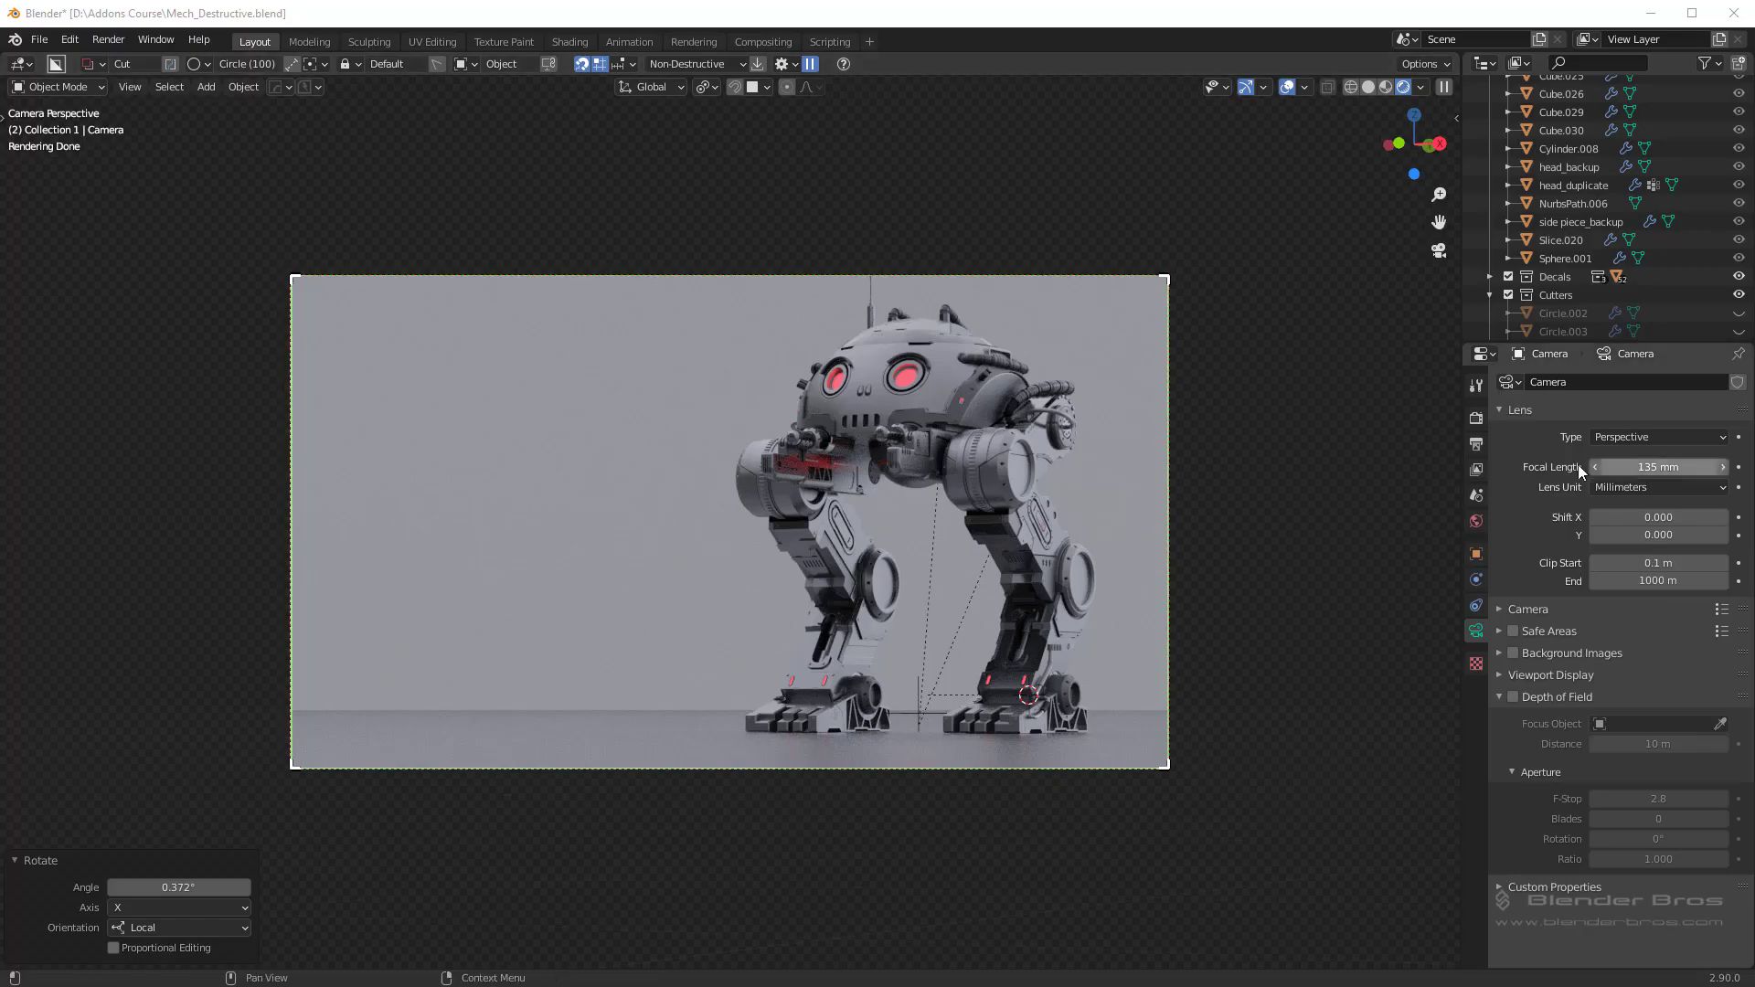
Step: Pull the camera back along local Z from top view, then shift it freely to reframe the mech
{"action": "middle_click_drag", "start_coordinate": [1053, 443], "coordinate": [1071, 470]}
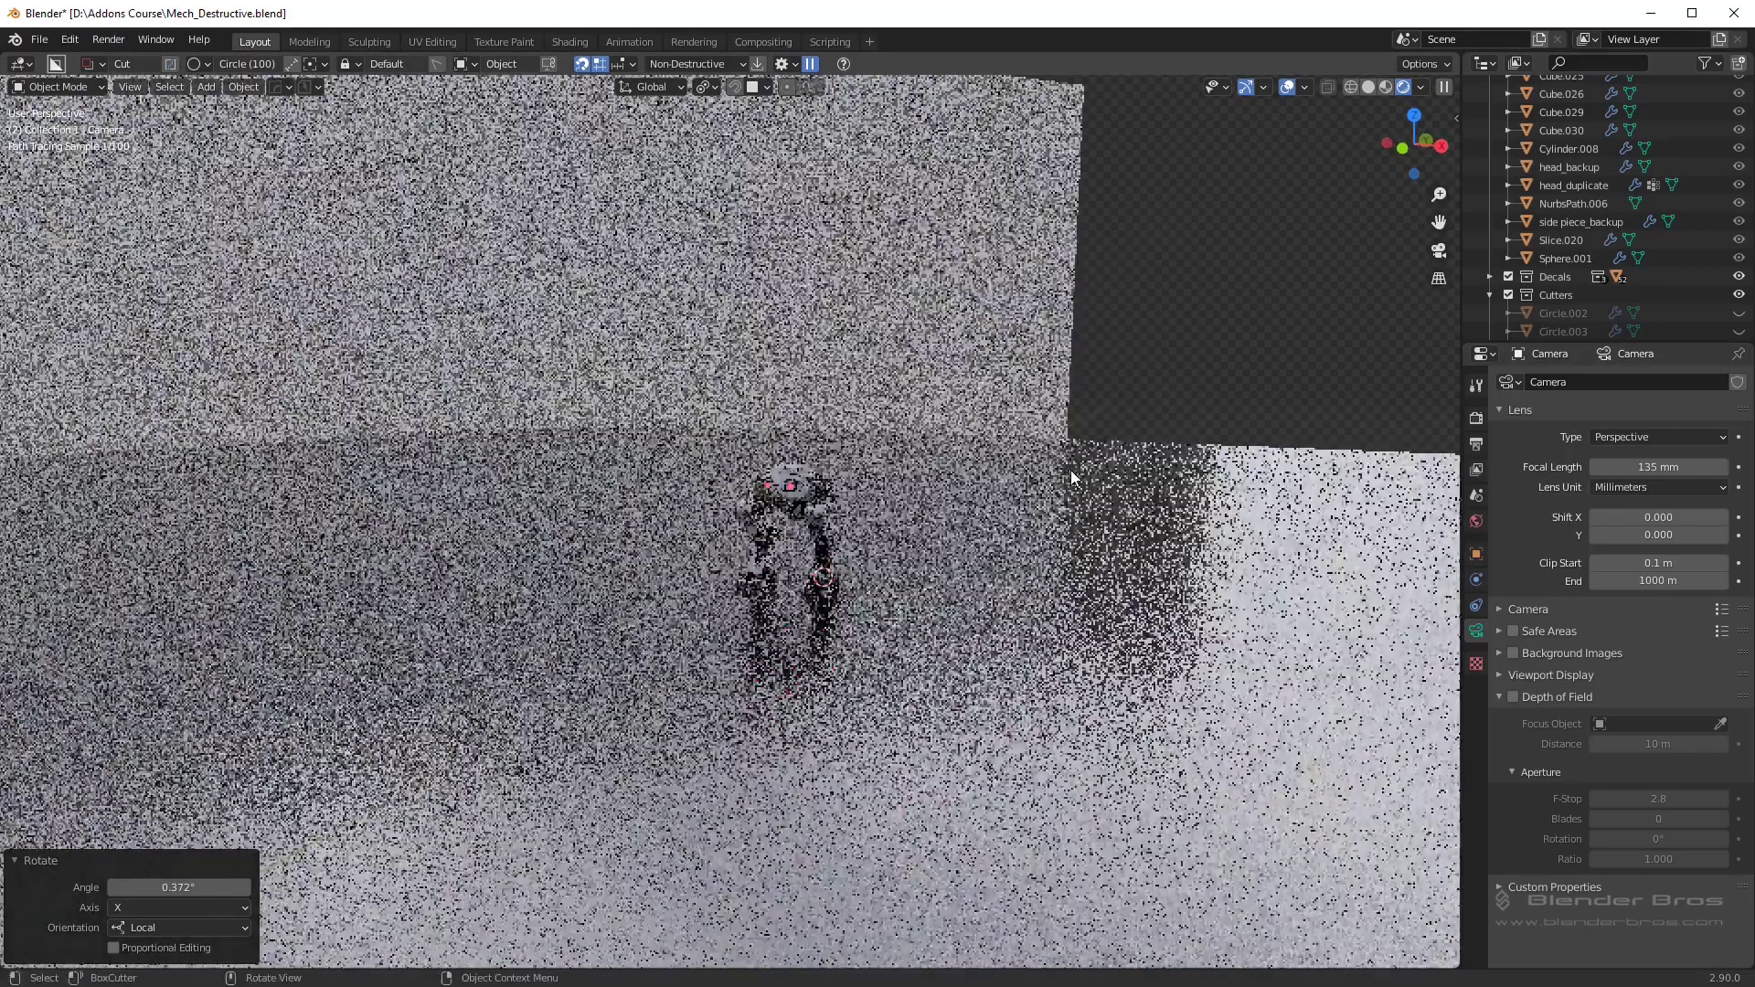
{"action": "key", "text": "KP_7"}
{"action": "key", "text": "KP_Decimal"}
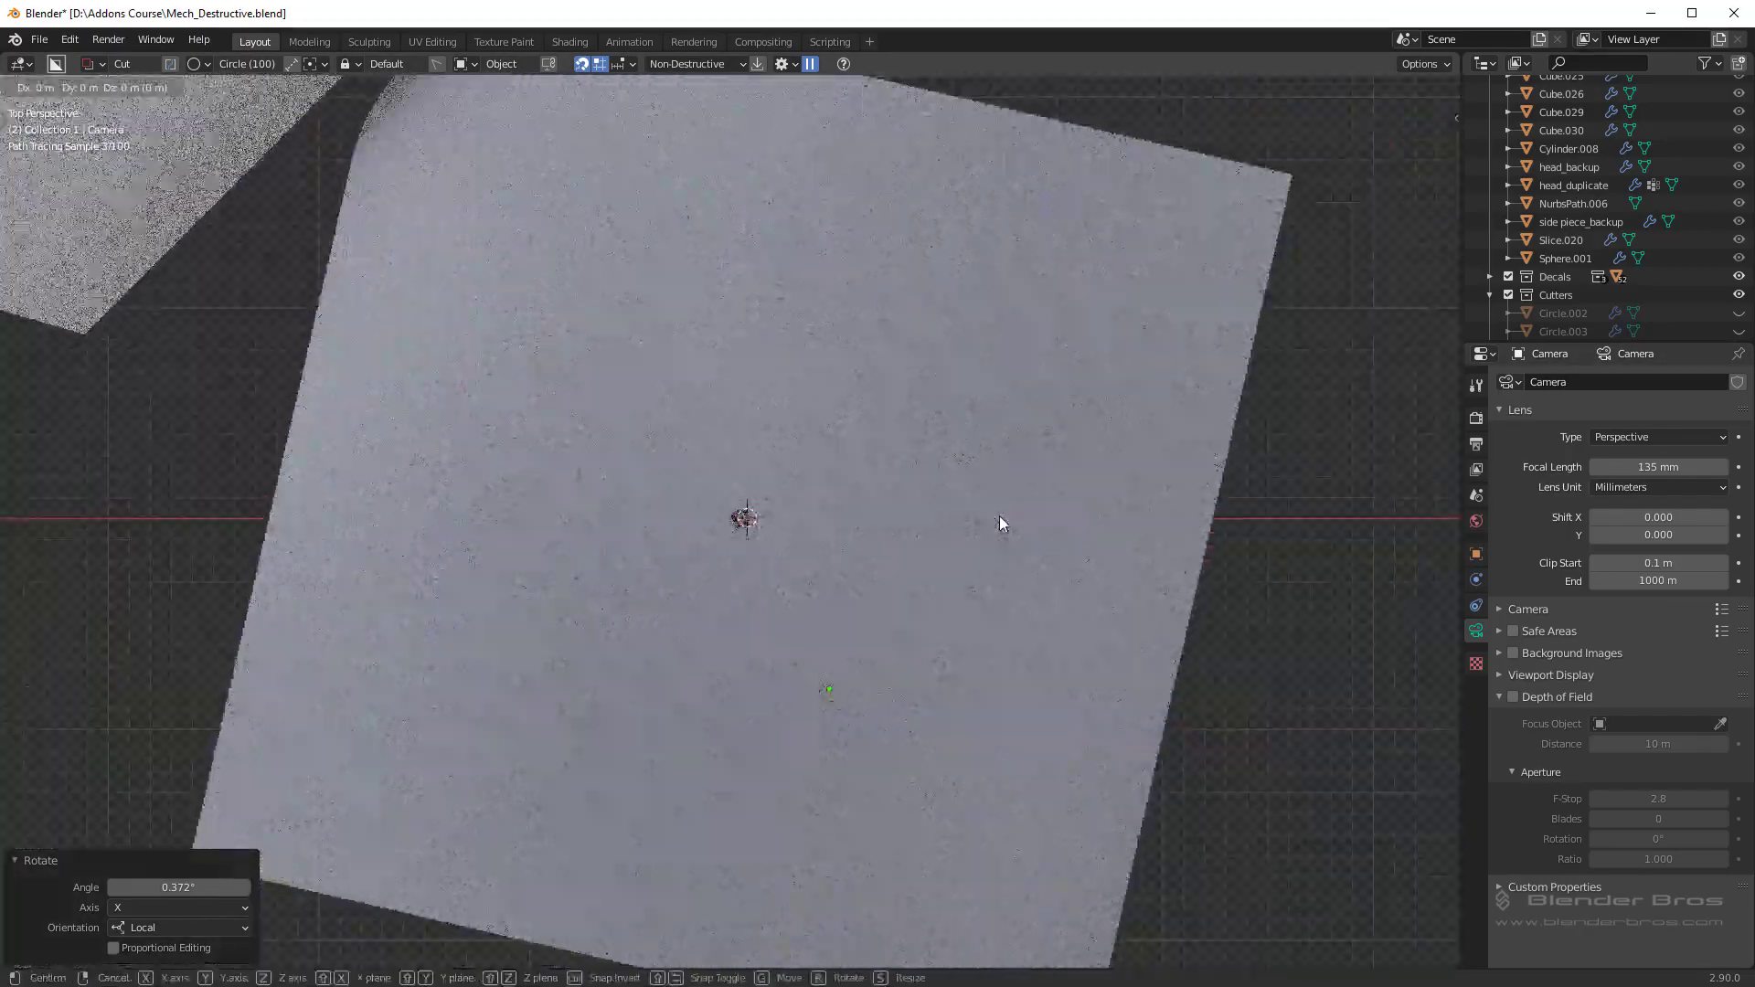
{"action": "key", "text": "g"}
{"action": "key", "text": "z"}
{"action": "key", "text": "z"}
{"action": "left_click", "coordinate": [1002, 517]}
{"action": "key", "text": "KP_0"}
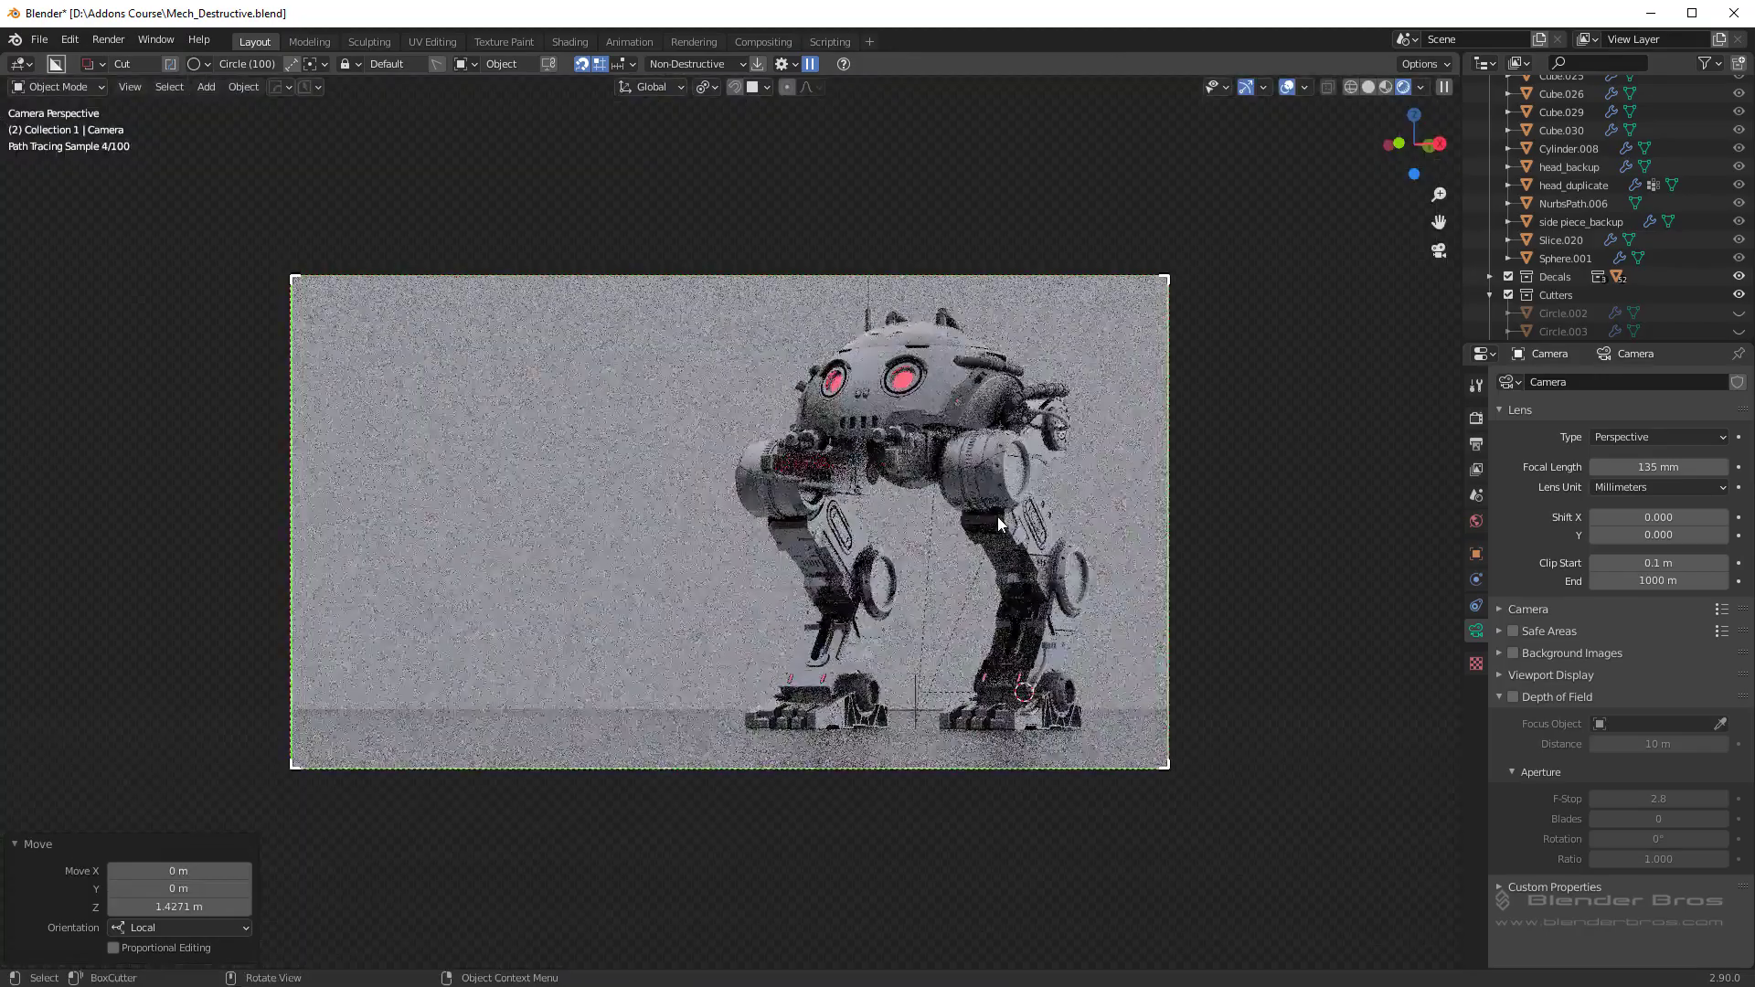
{"action": "key", "text": "g"}
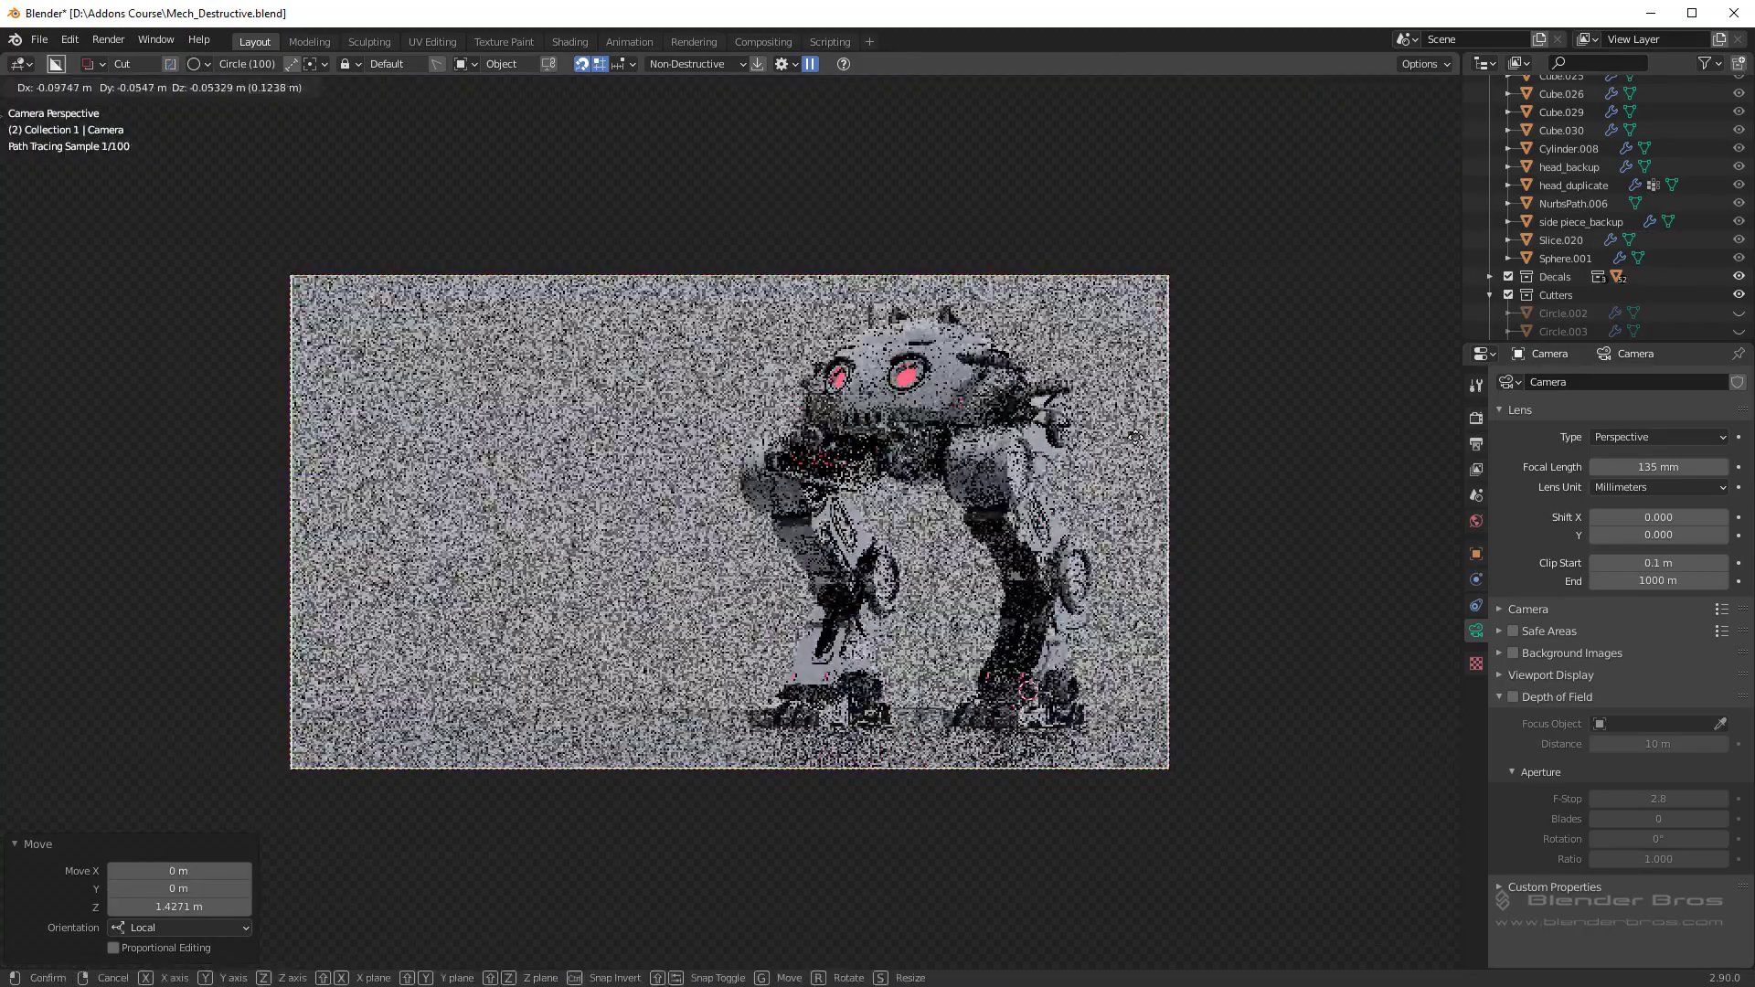
{"action": "left_click", "coordinate": [1034, 444]}
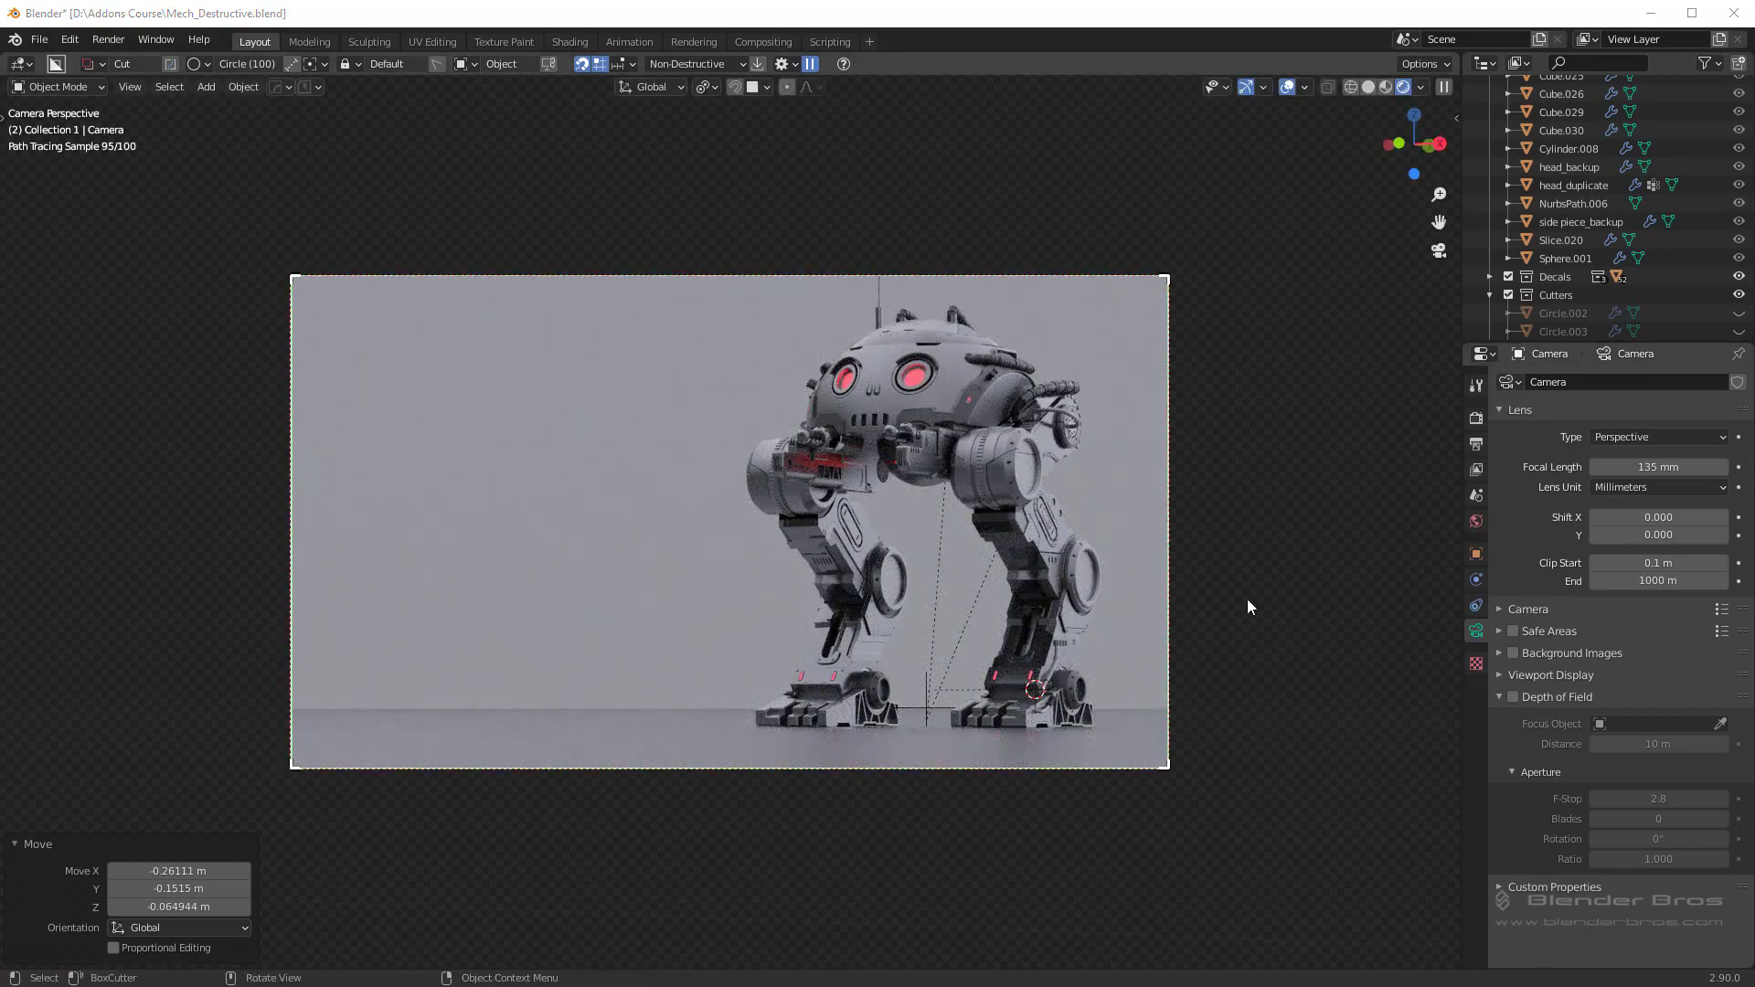
{"action": "scroll", "coordinate": [1095, 713], "scroll_direction": "up", "scroll_amount": 3}
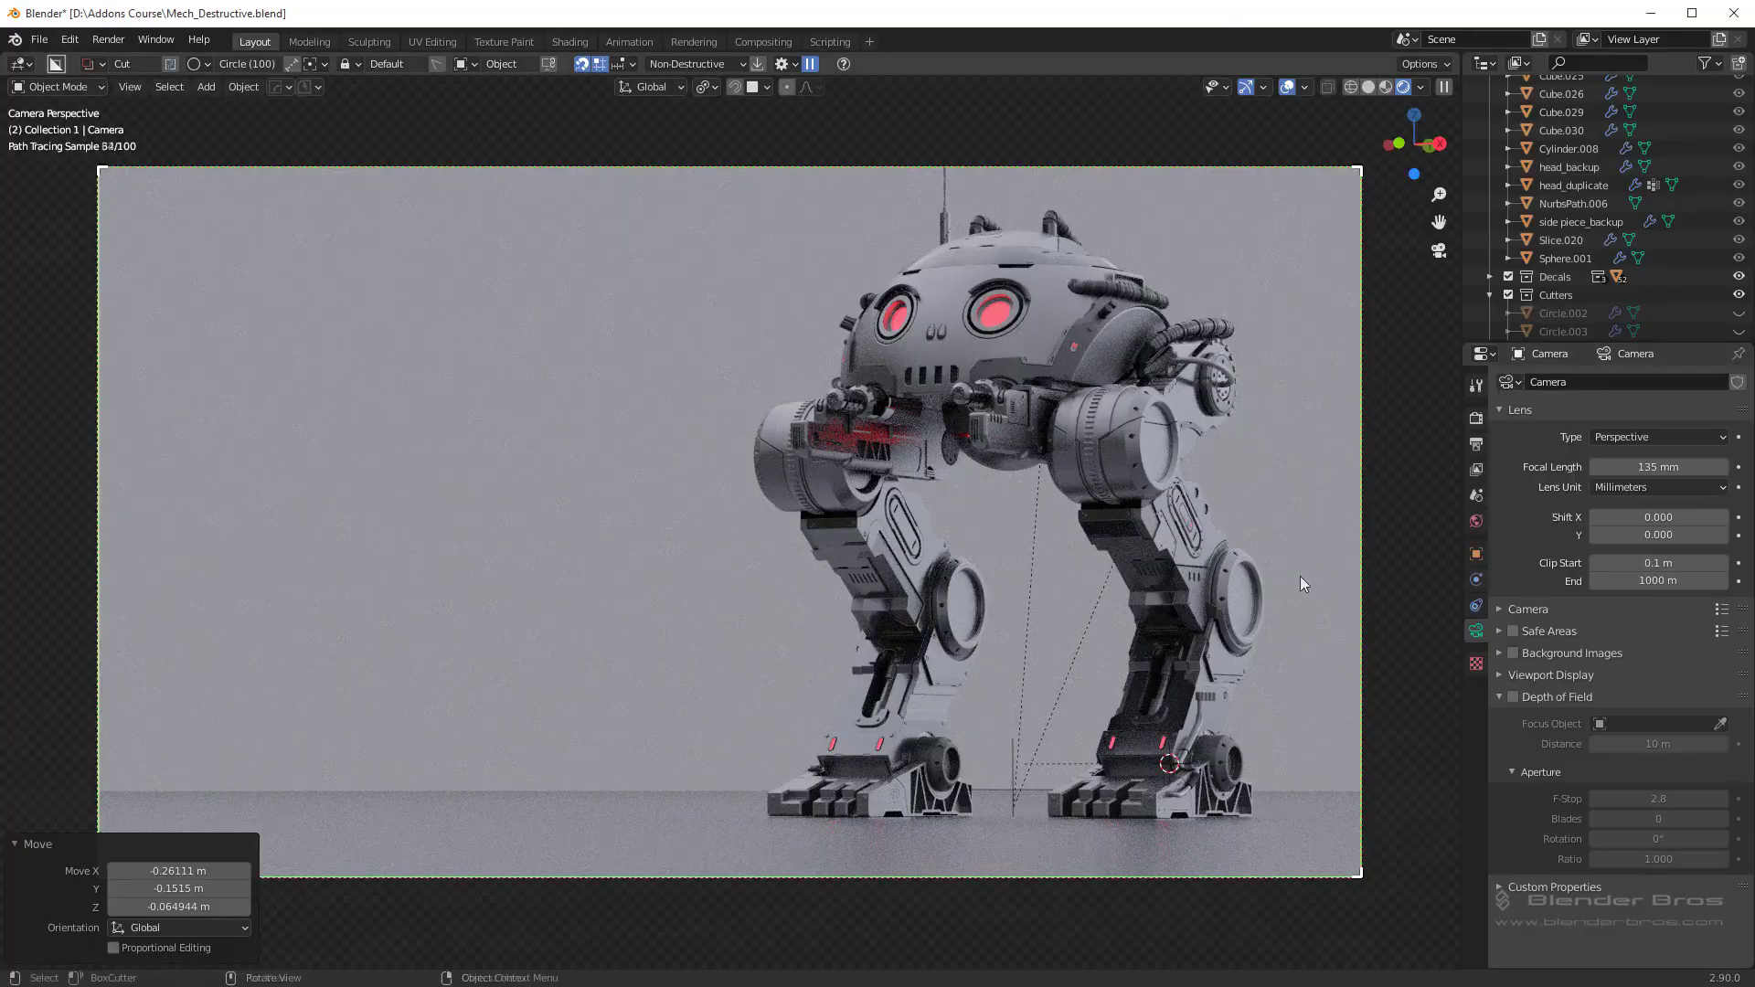
Step: Tilt the camera 0.578° on local X and raise it about 0.064 m on global Z
{"action": "key", "text": "r"}
{"action": "key", "text": "x"}
{"action": "key", "text": "x"}
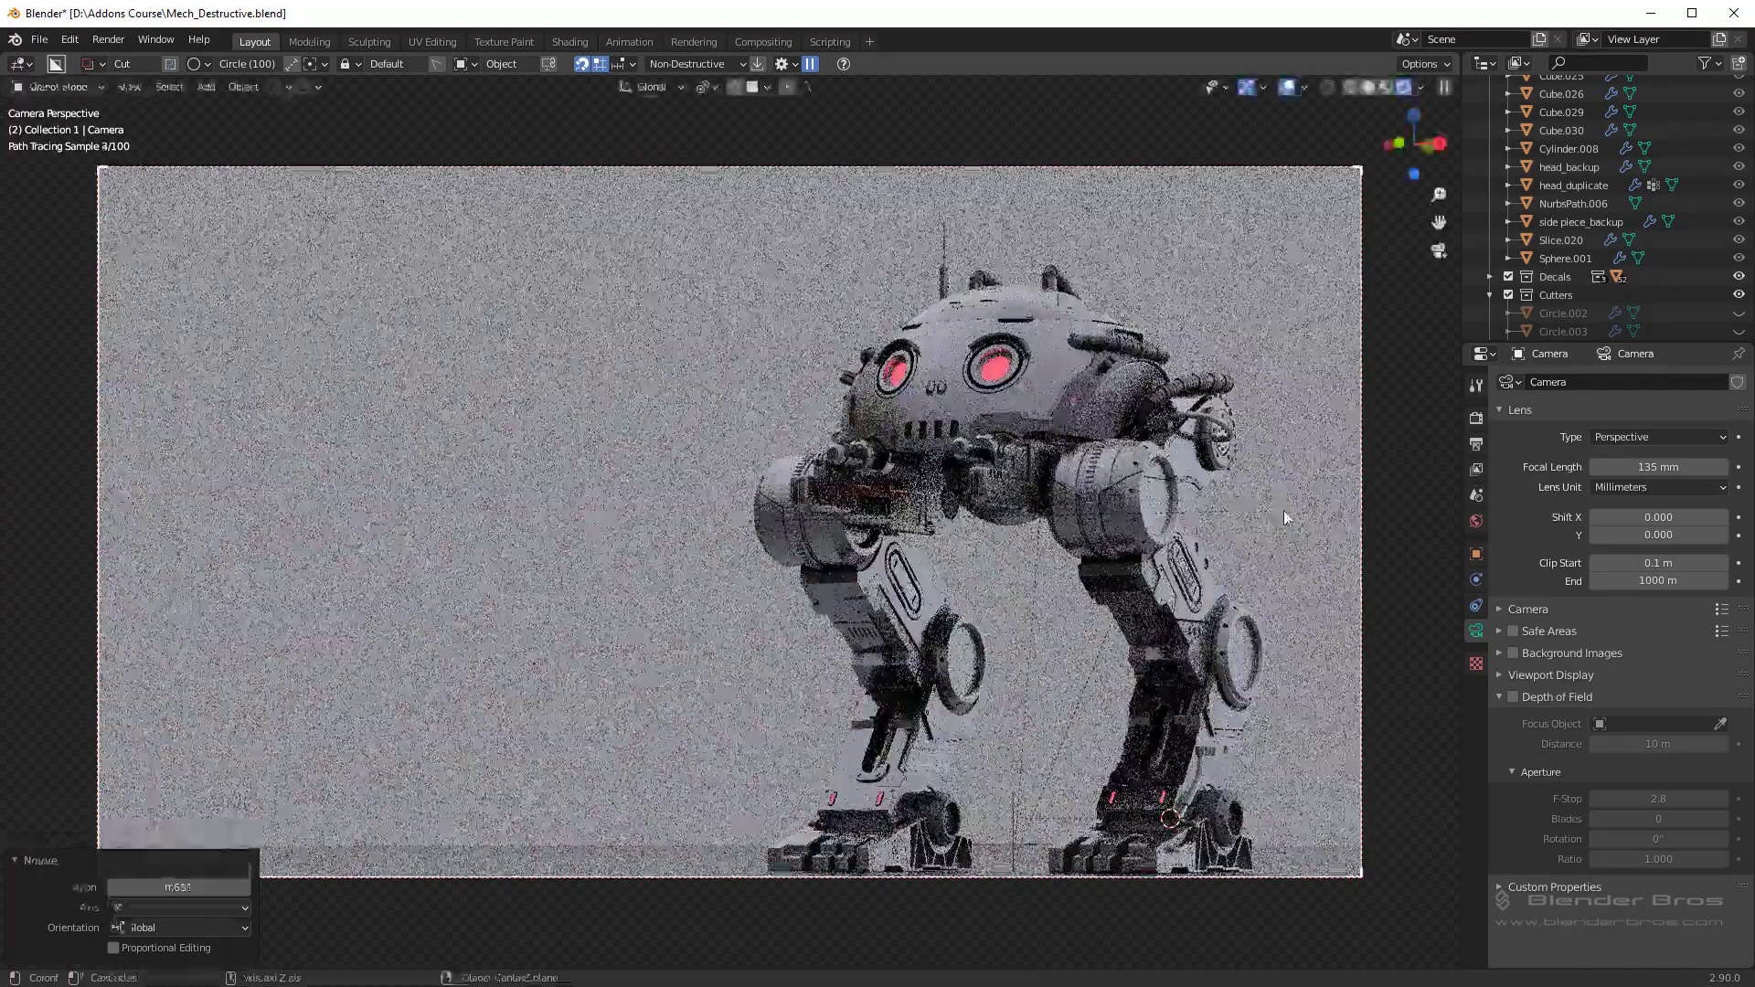
{"action": "left_click", "coordinate": [1282, 512]}
{"action": "key", "text": "g"}
{"action": "key", "text": "z"}
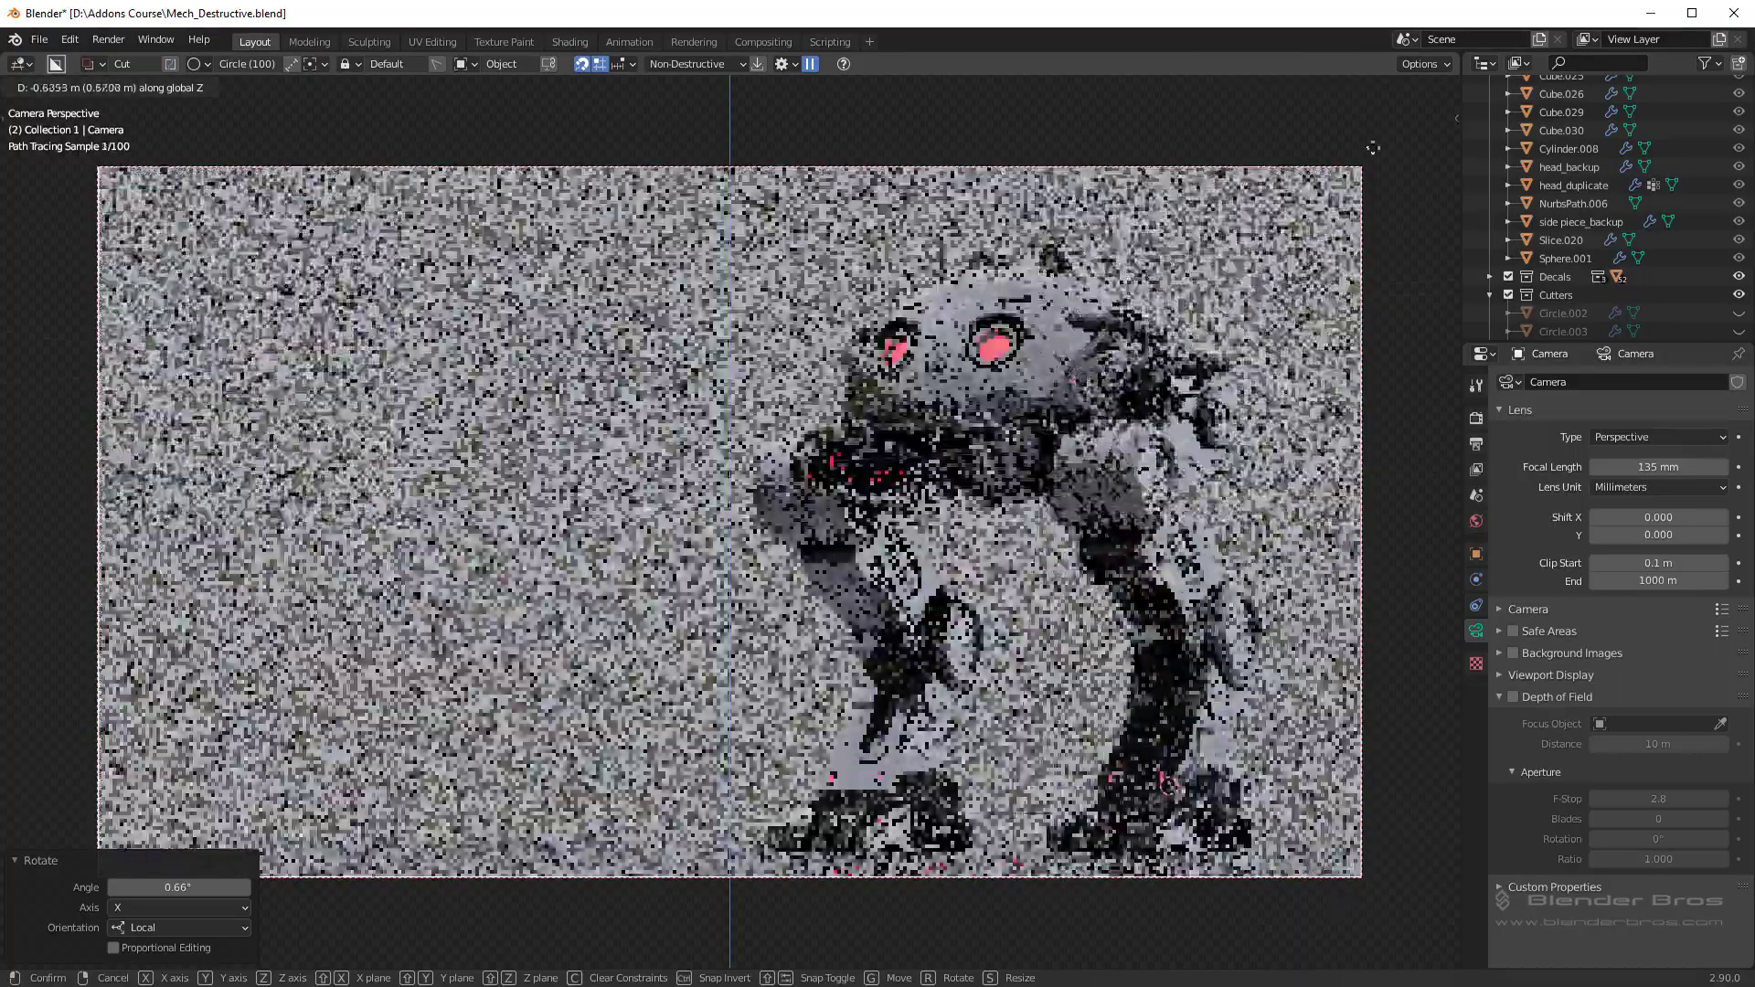
{"action": "left_click", "coordinate": [1376, 174]}
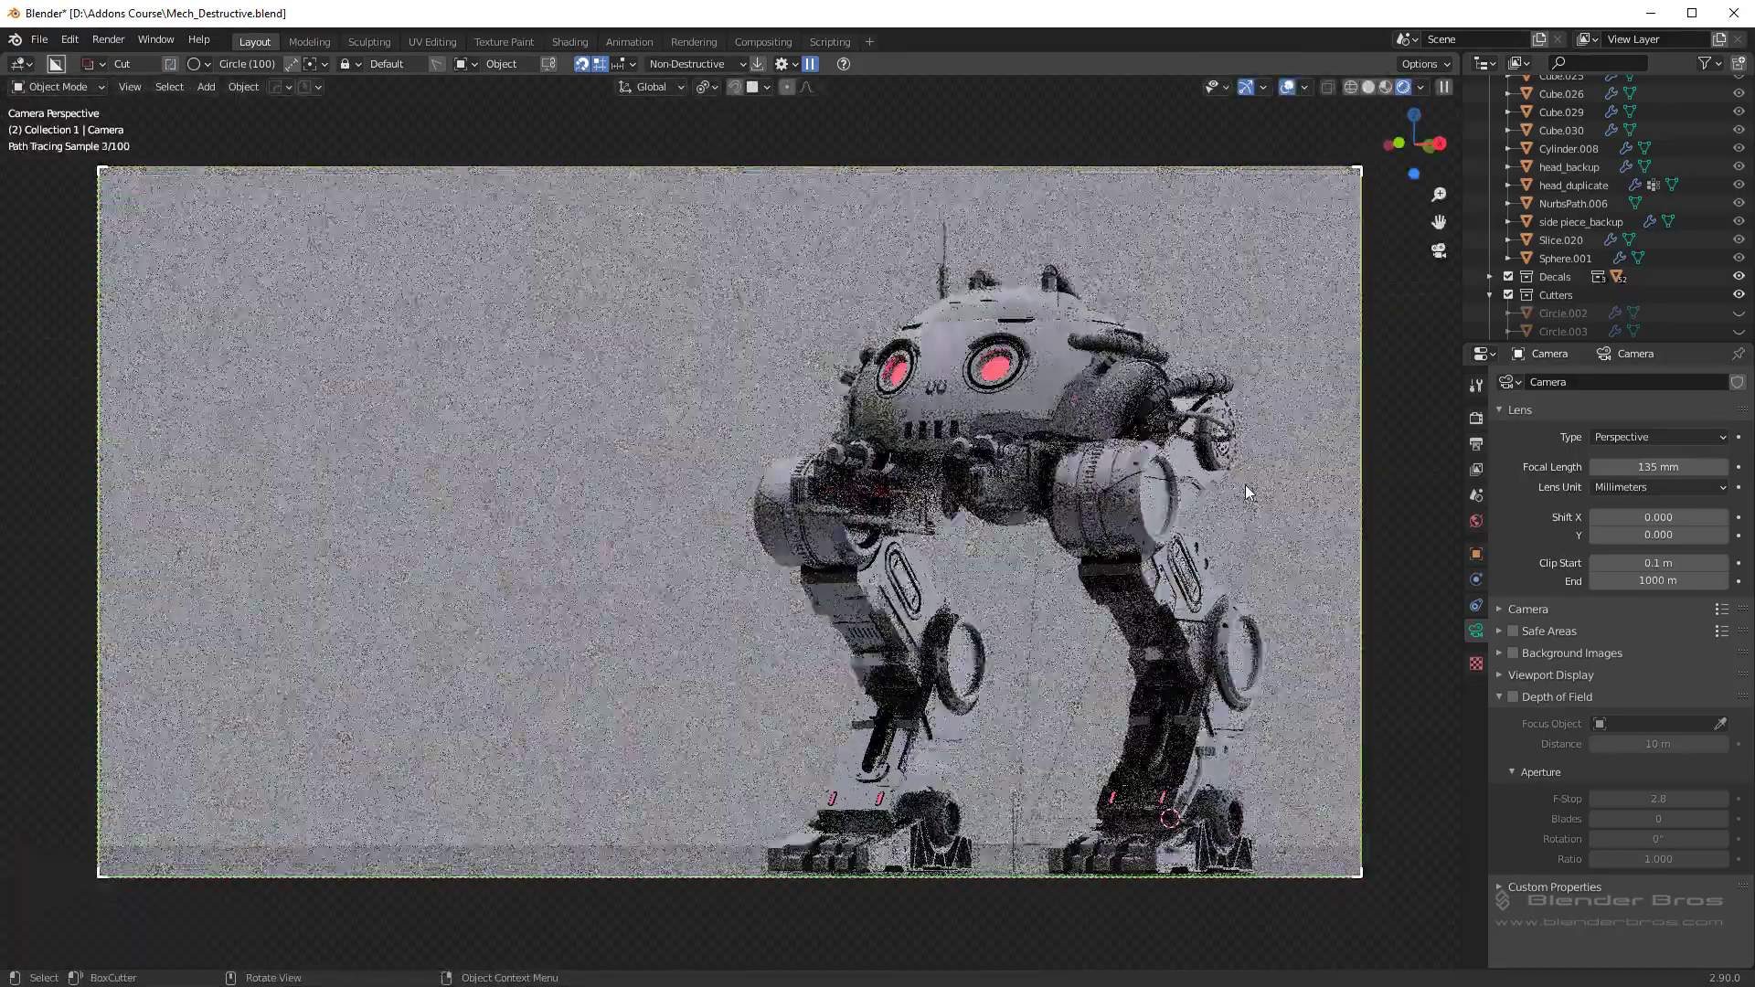
{"action": "key", "text": "r"}
{"action": "key", "text": "x"}
{"action": "key", "text": "x"}
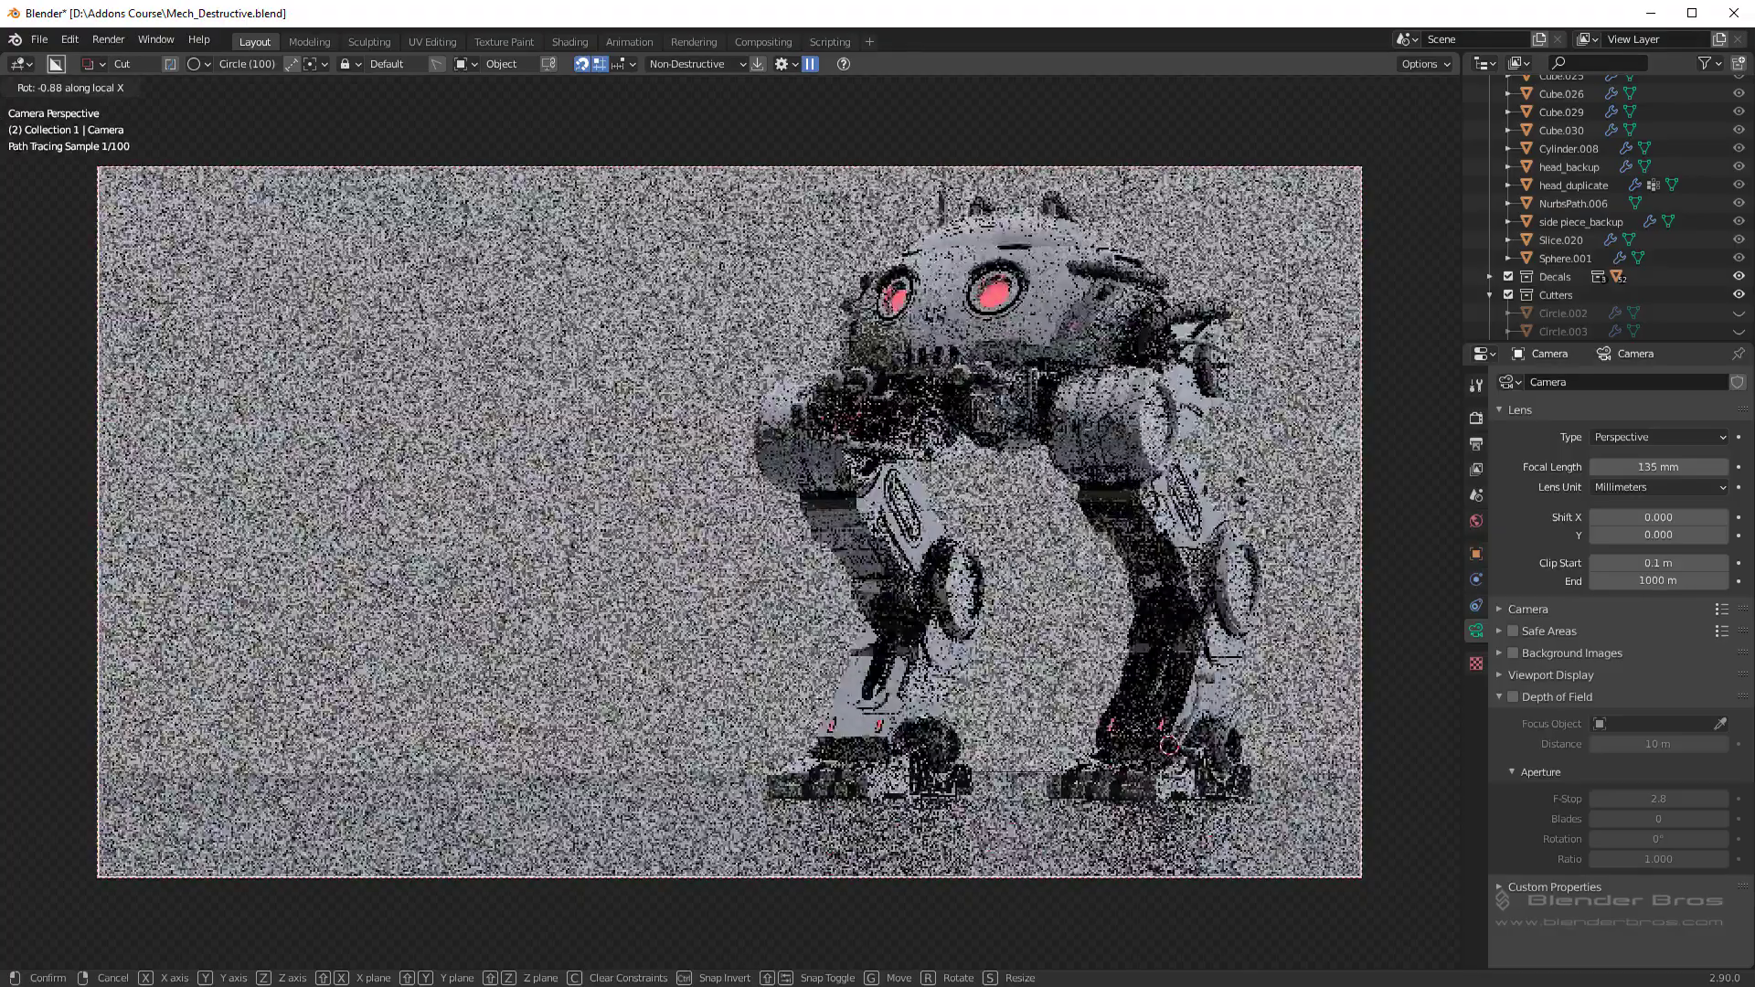
{"action": "left_click", "coordinate": [1242, 488]}
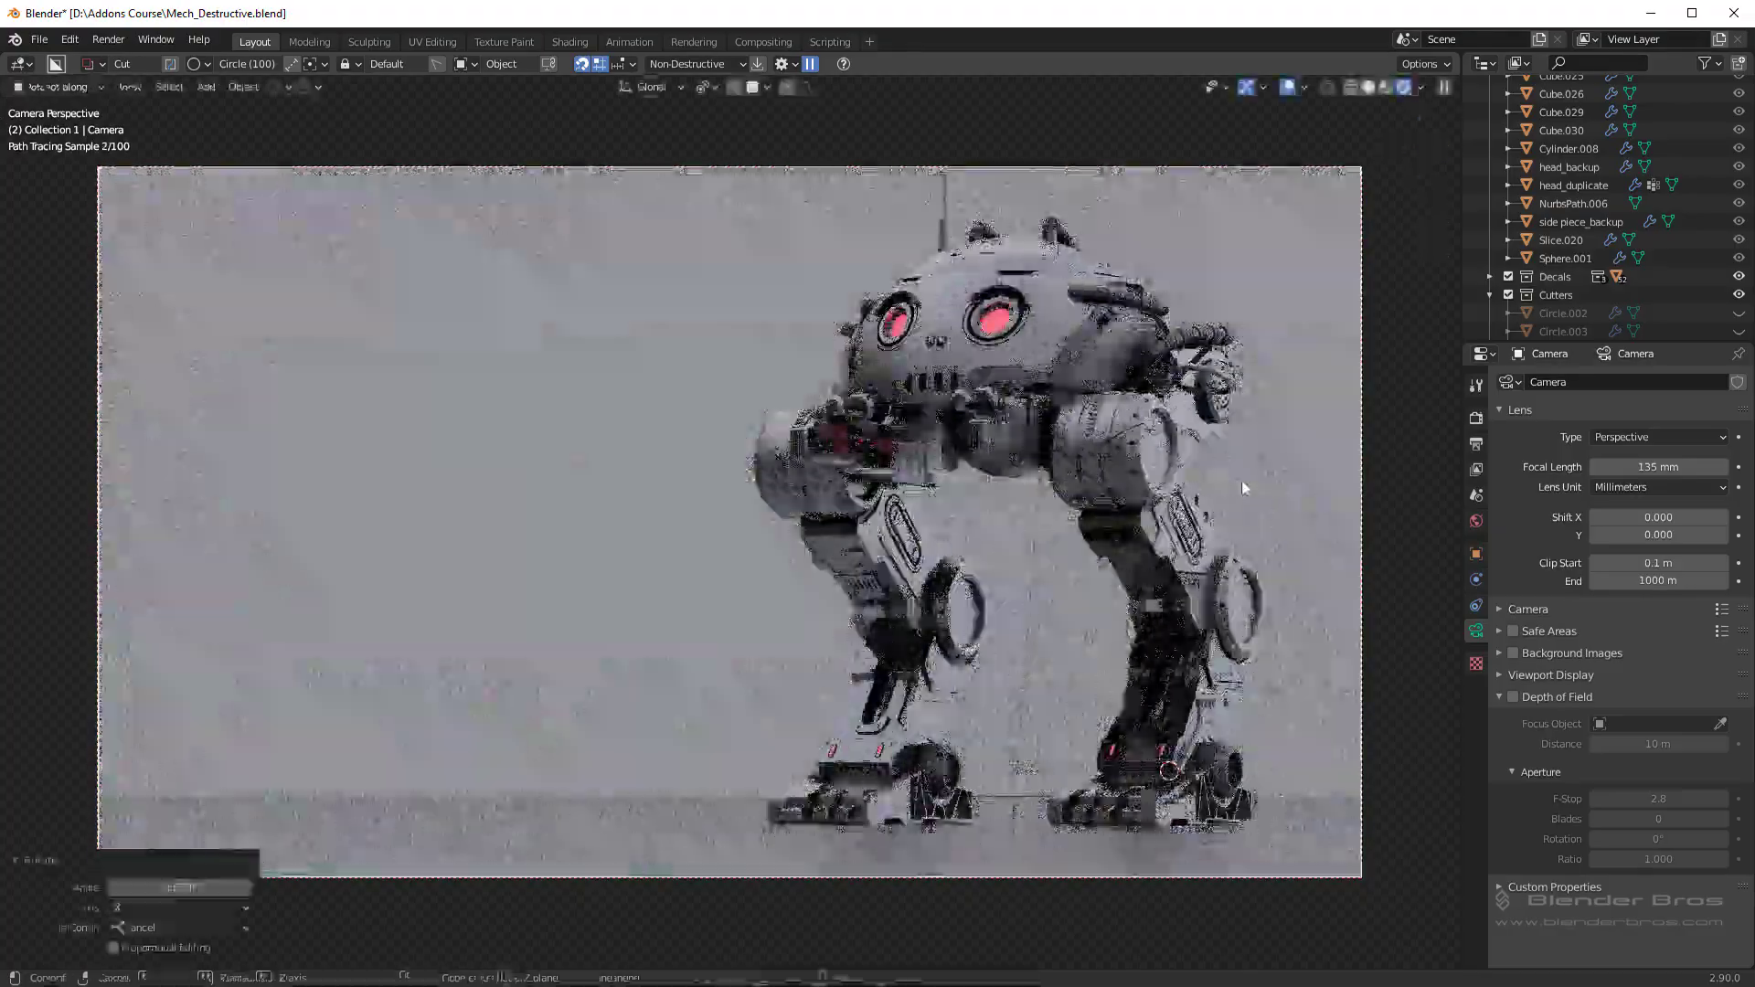
{"action": "key", "text": "g"}
{"action": "key", "text": "z"}
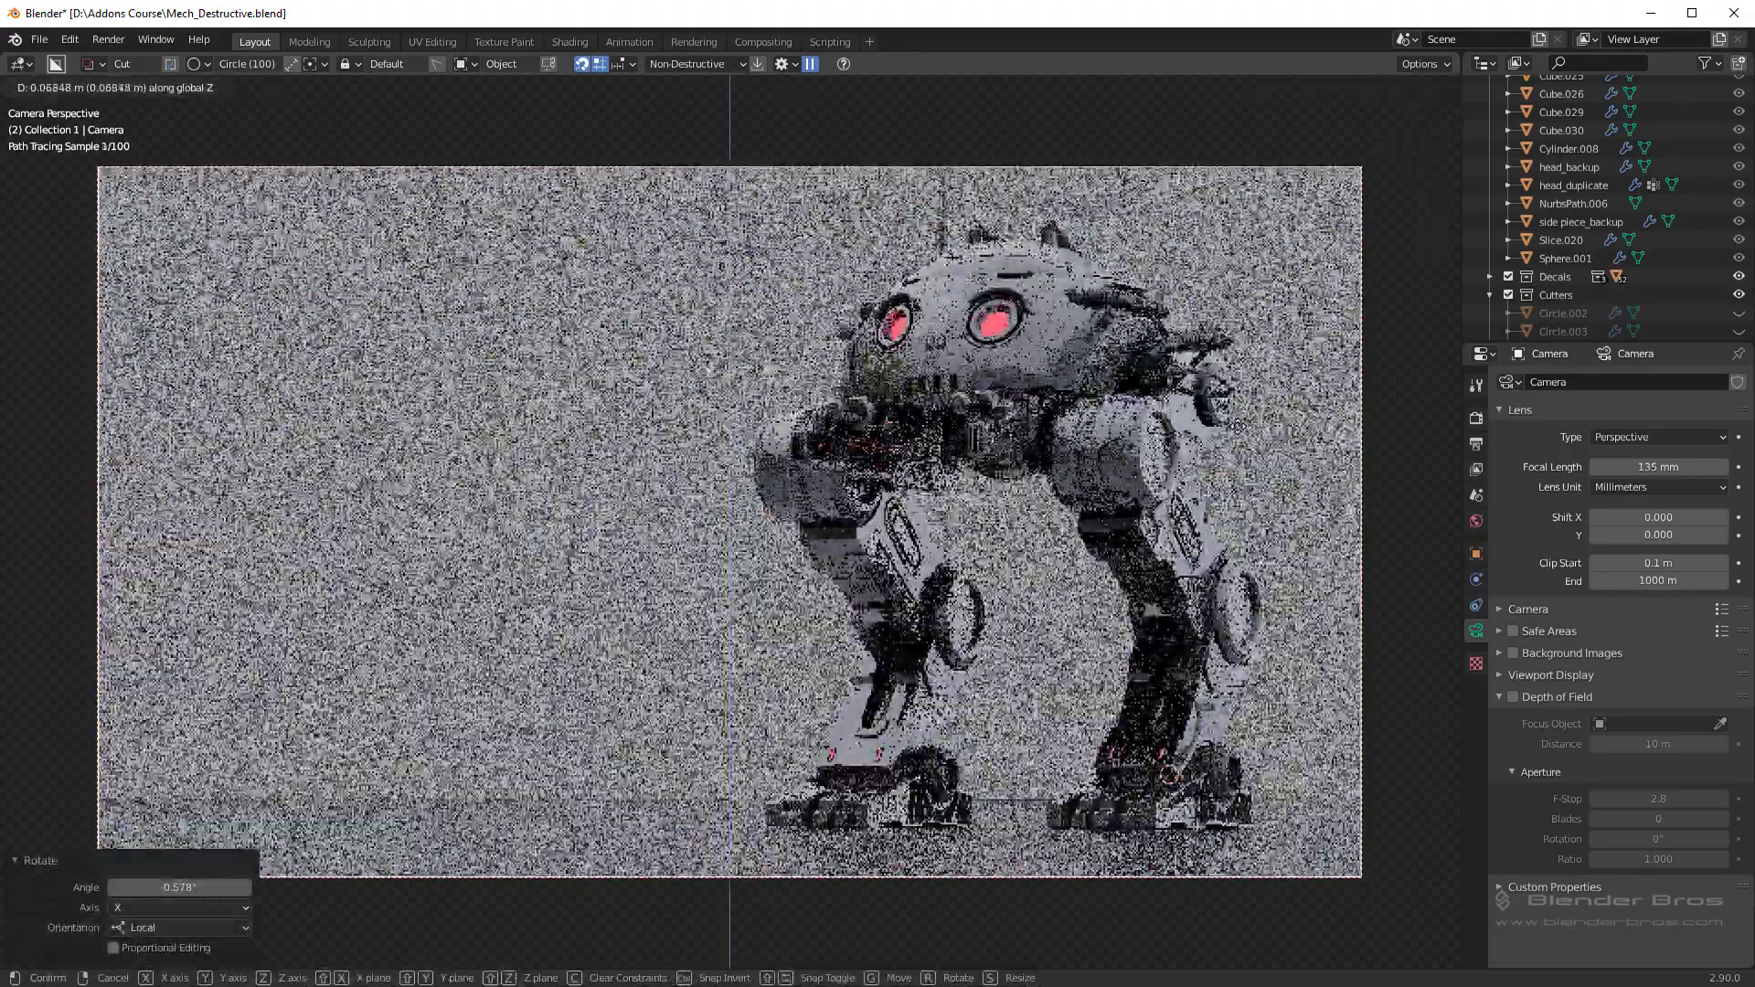
{"action": "left_click", "coordinate": [1249, 448]}
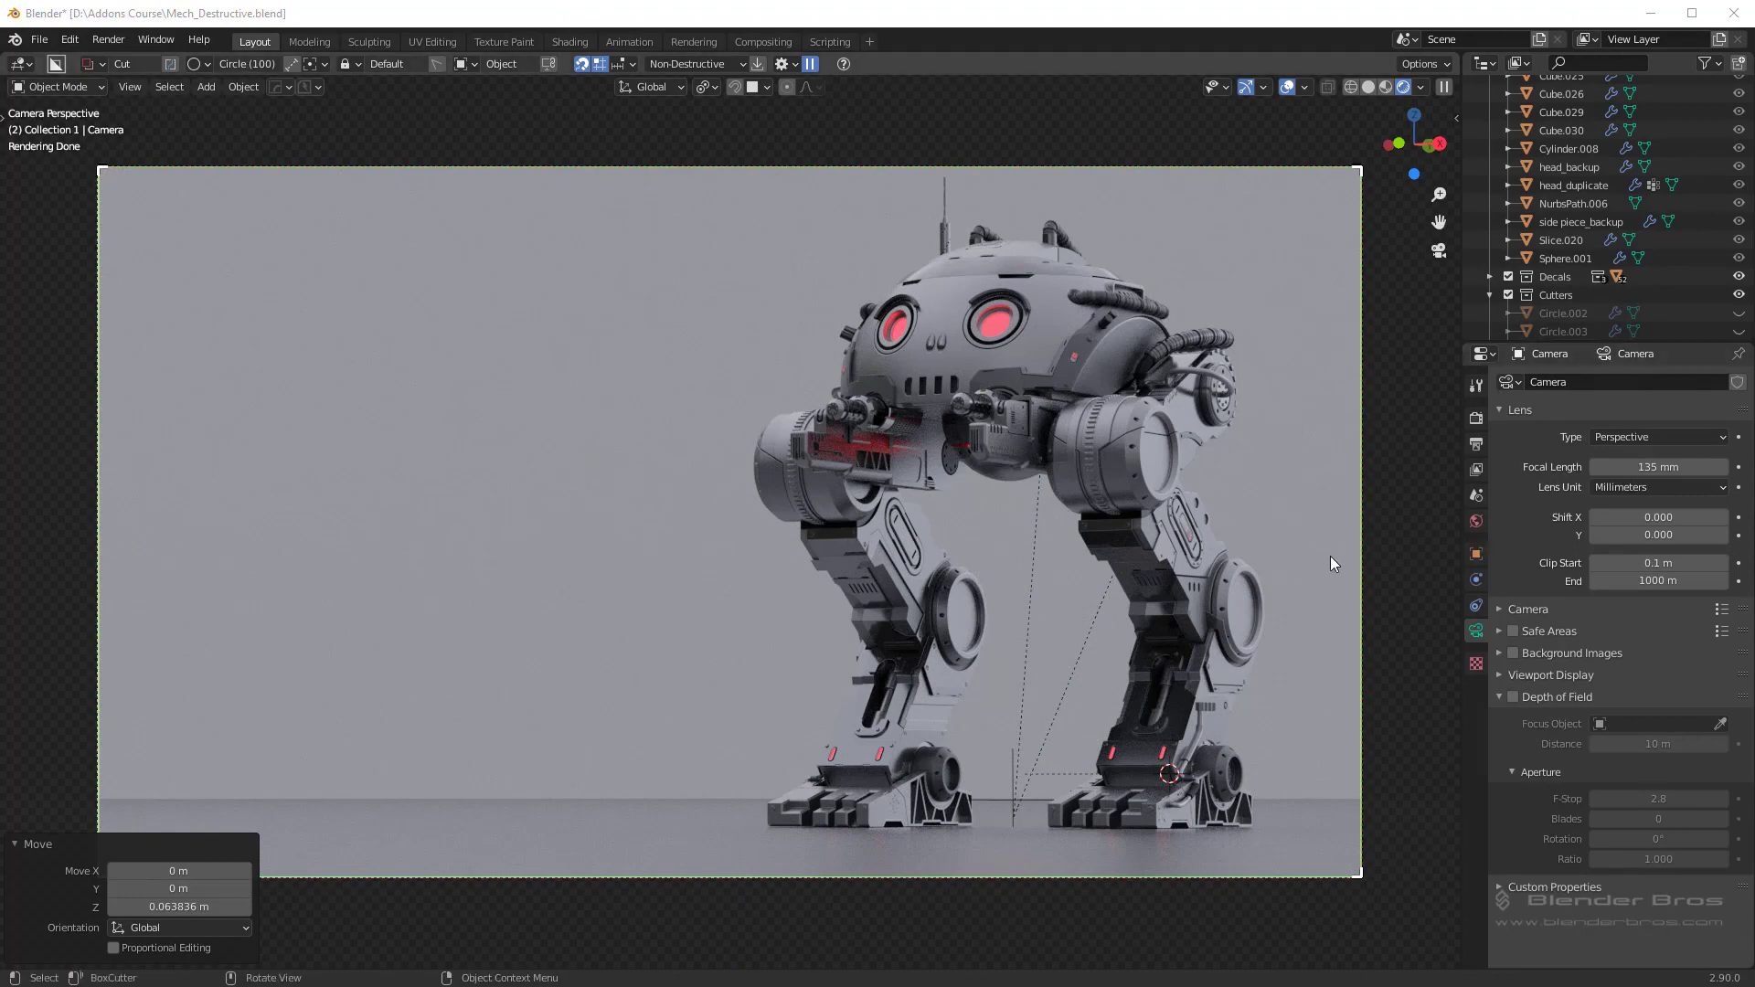
Step: Set the World background strength to 1.2 after briefly trying 2, then show the Render properties
{"action": "left_click", "coordinate": [1477, 522]}
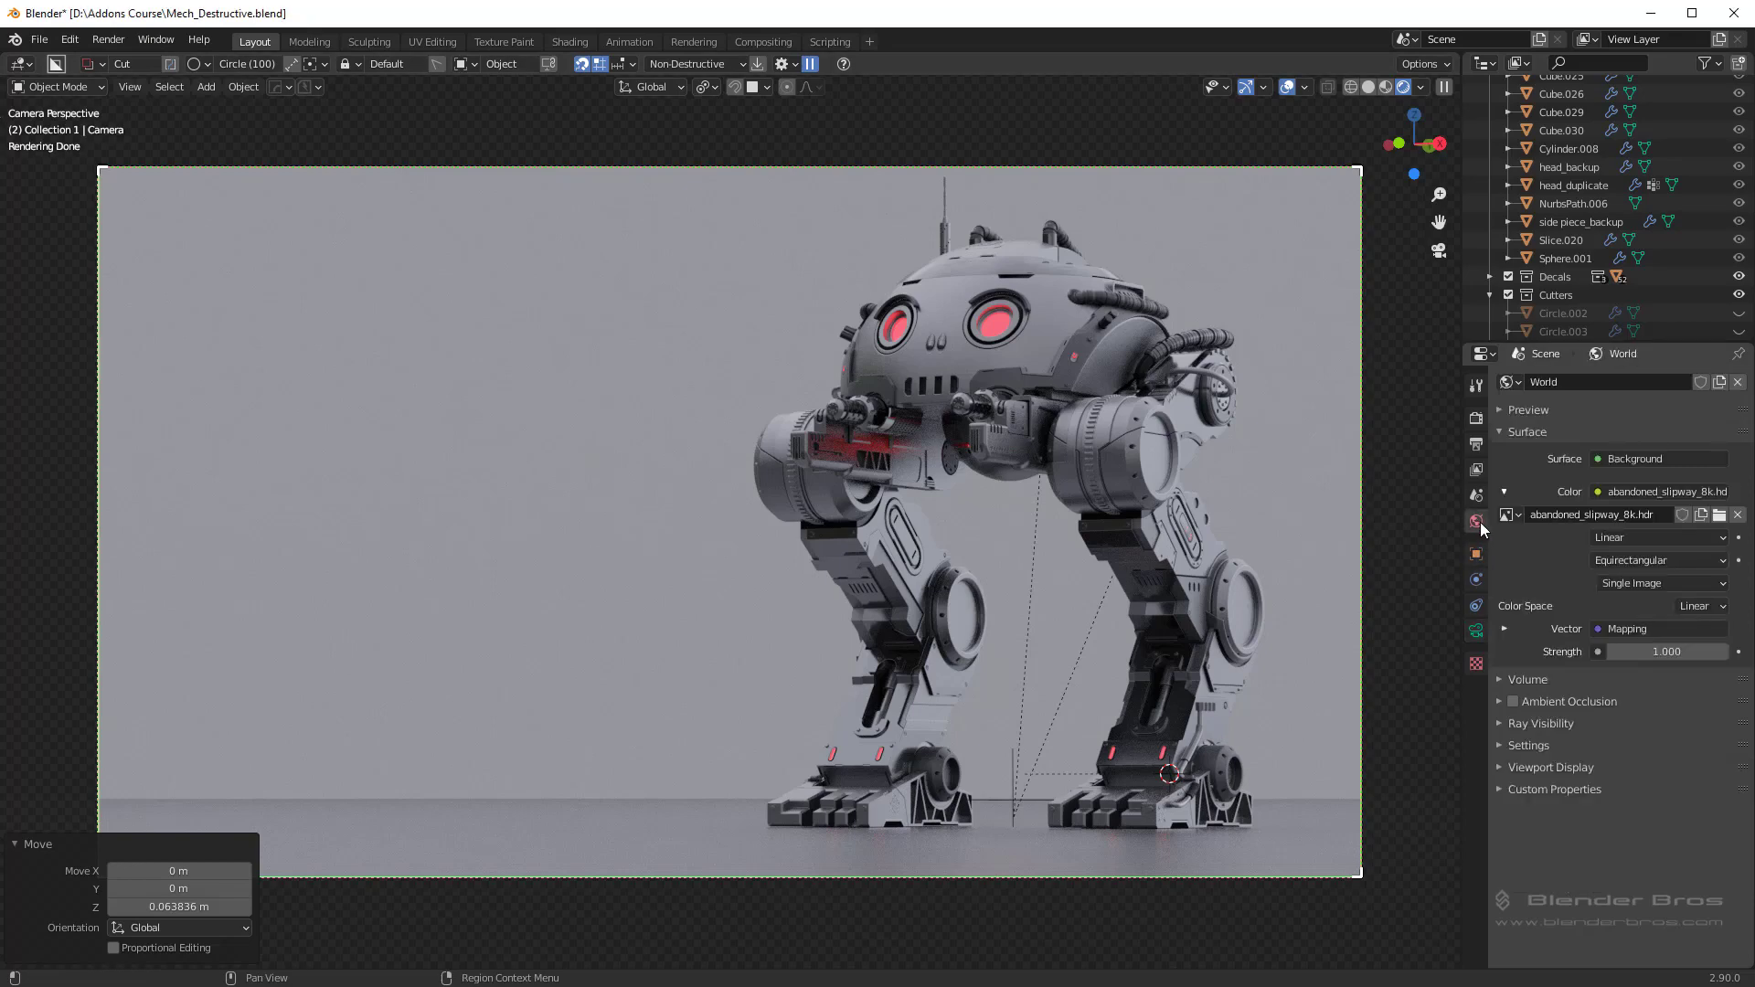
{"action": "left_click", "coordinate": [1662, 652]}
{"action": "key", "text": "Return"}
{"action": "left_click", "coordinate": [1644, 652]}
{"action": "type", "text": "2"}
{"action": "key", "text": "Return"}
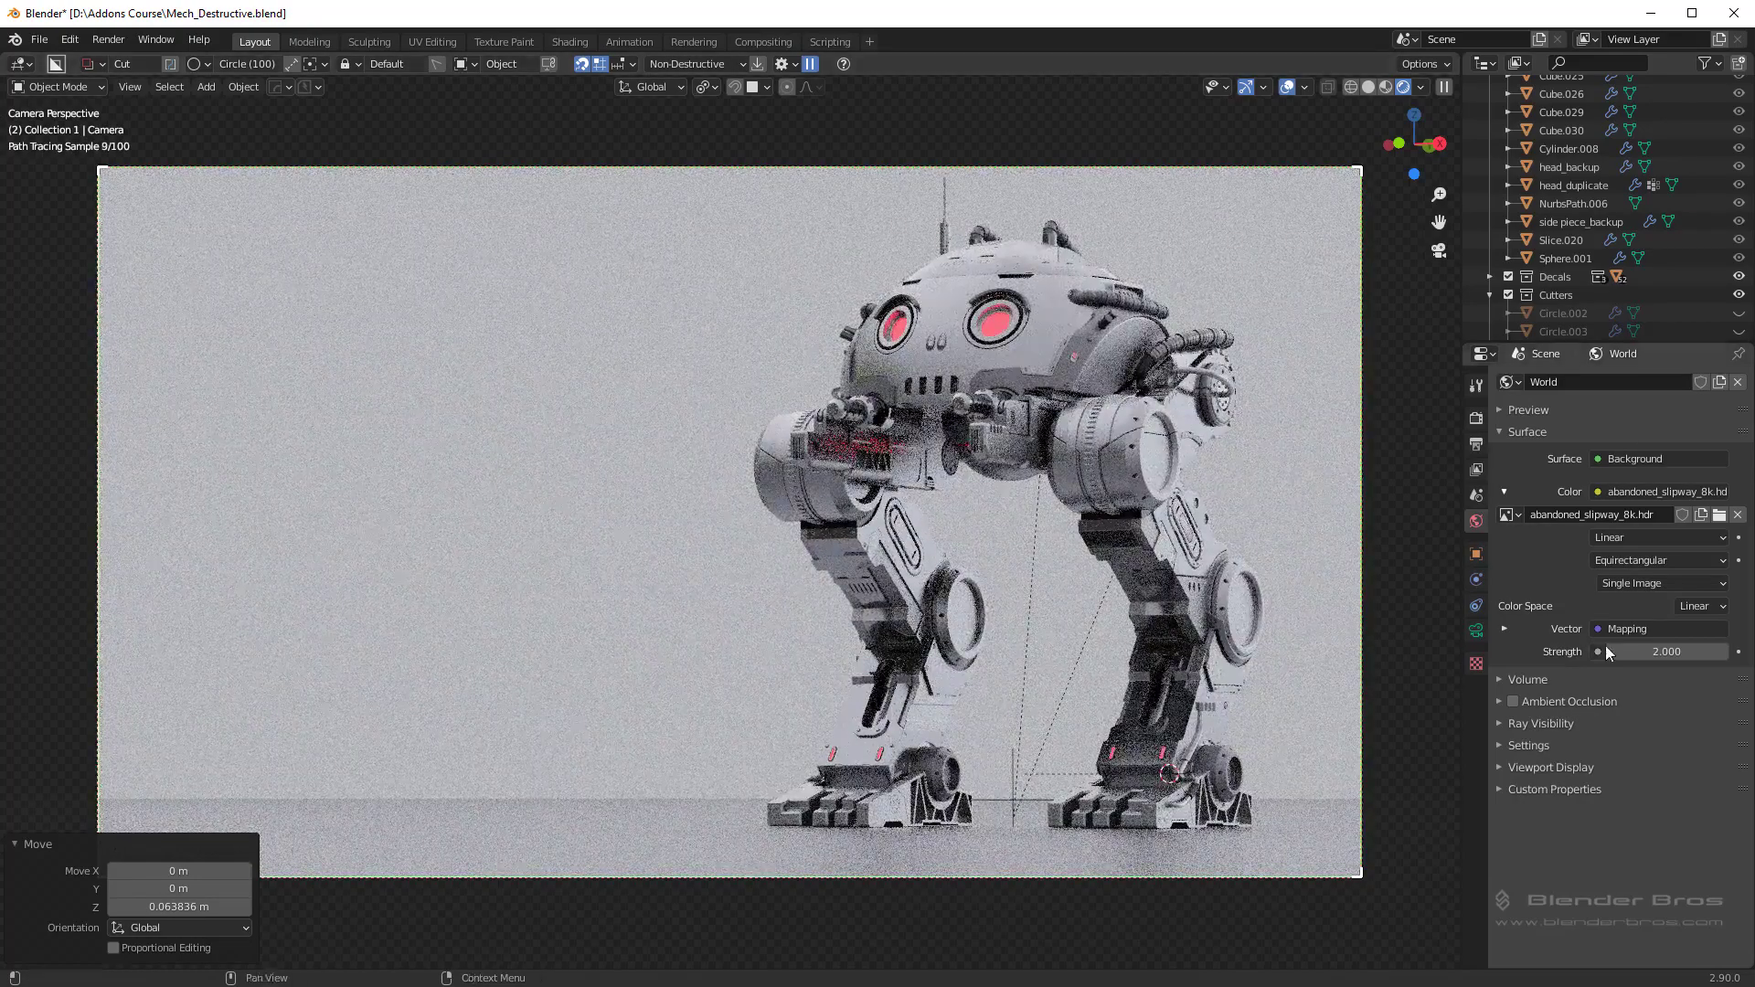
{"action": "left_click", "coordinate": [1607, 651]}
{"action": "type", "text": "1.2"}
{"action": "key", "text": "Return"}
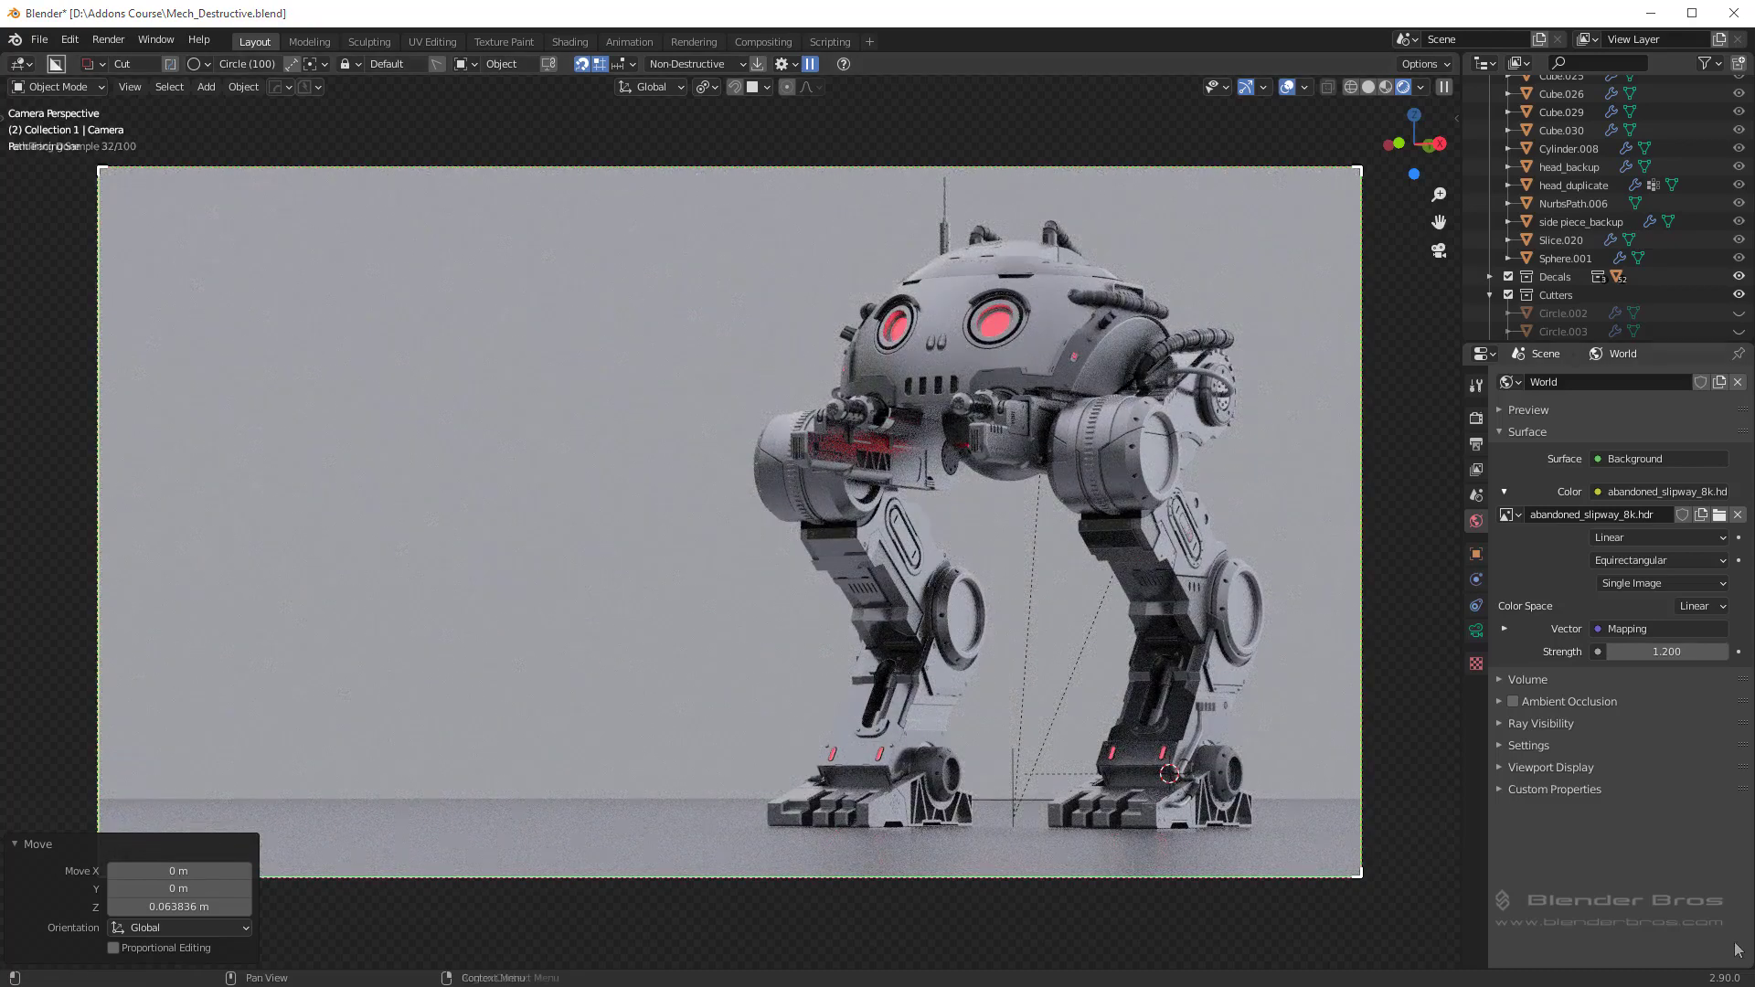
{"action": "left_click", "coordinate": [1476, 419]}
Step: Expand the Film panel, orbit around the scene, return to camera view and split the viewport in two
{"action": "scroll", "coordinate": [1560, 640], "scroll_direction": "down", "scroll_amount": 8}
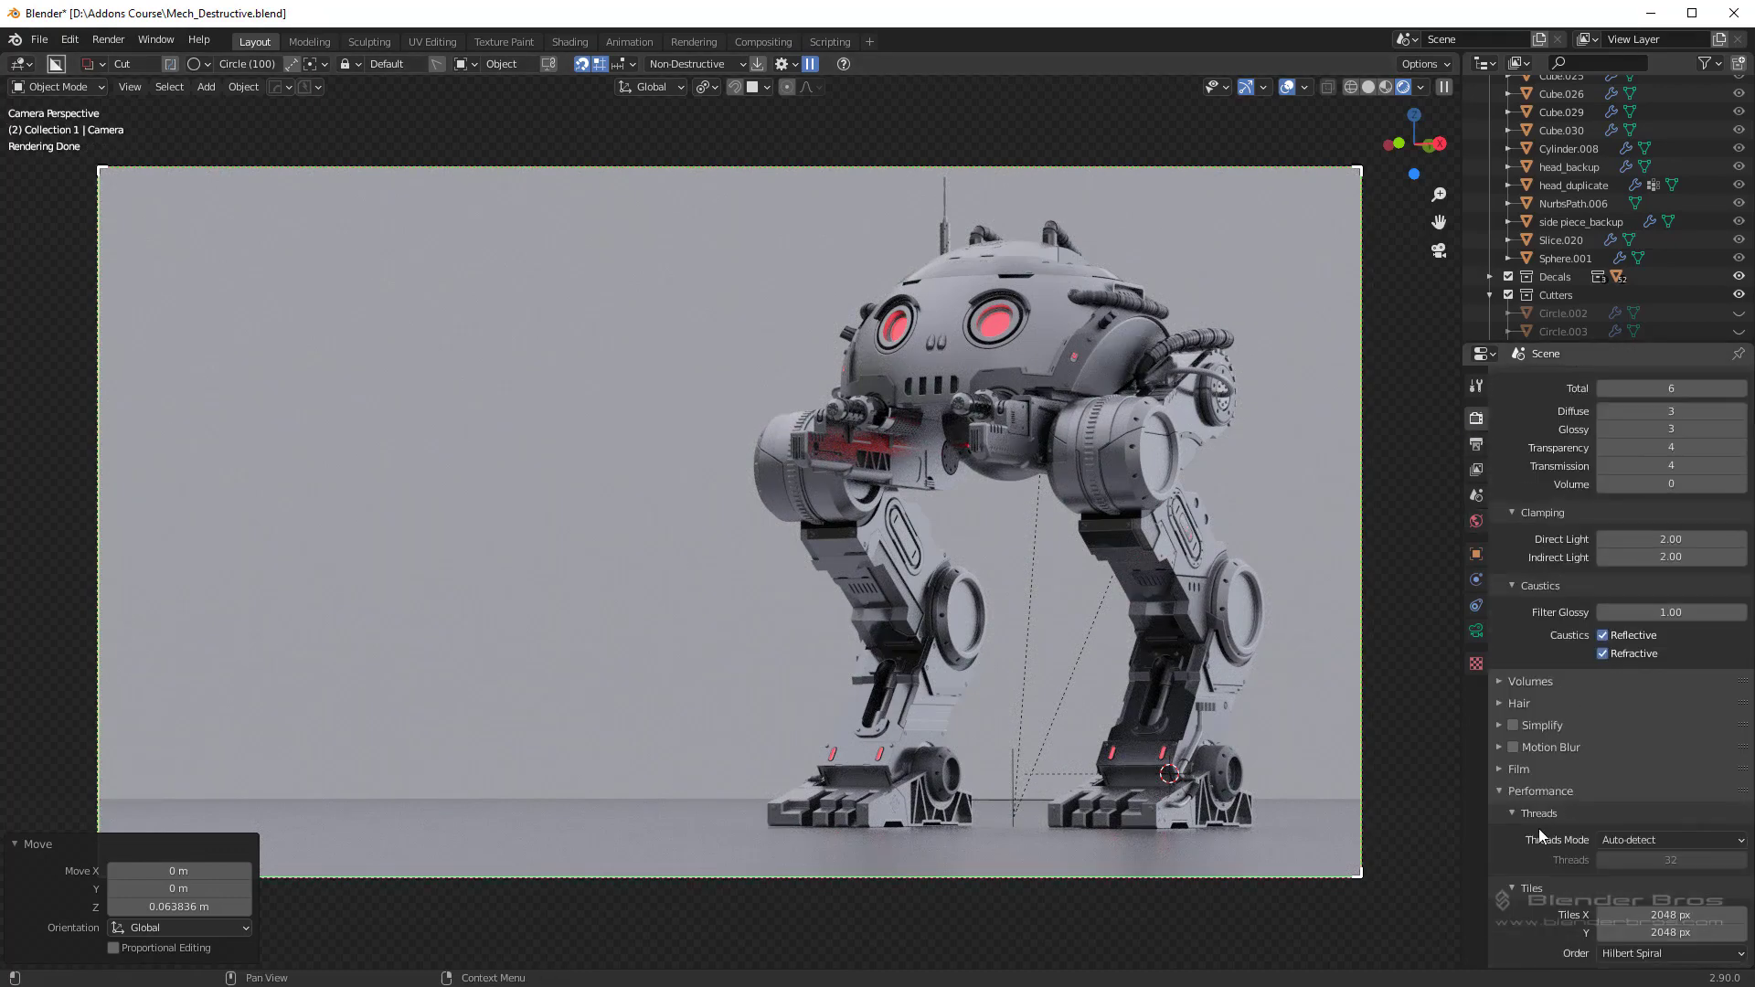
{"action": "left_click", "coordinate": [1533, 766]}
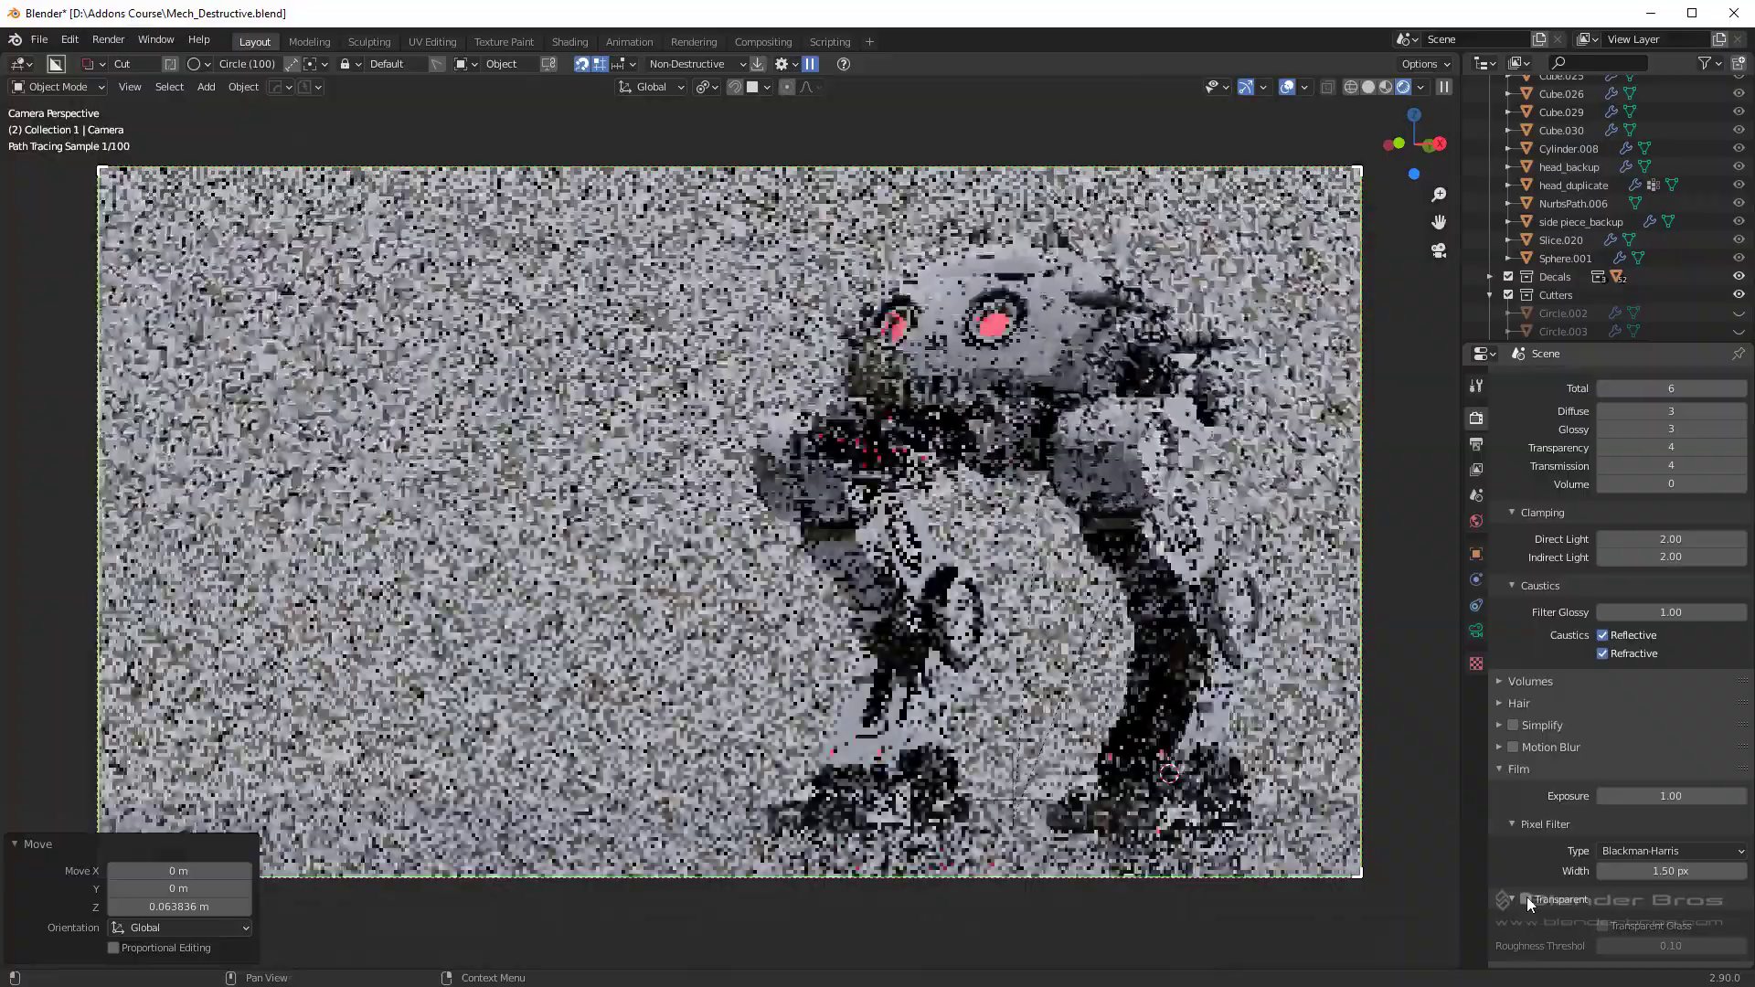
{"action": "key", "text": "KP_0"}
{"action": "middle_click_drag", "start_coordinate": [953, 529], "coordinate": [827, 494]}
{"action": "middle_click_drag", "start_coordinate": [941, 520], "coordinate": [1078, 509]}
{"action": "key", "text": "KP_0"}
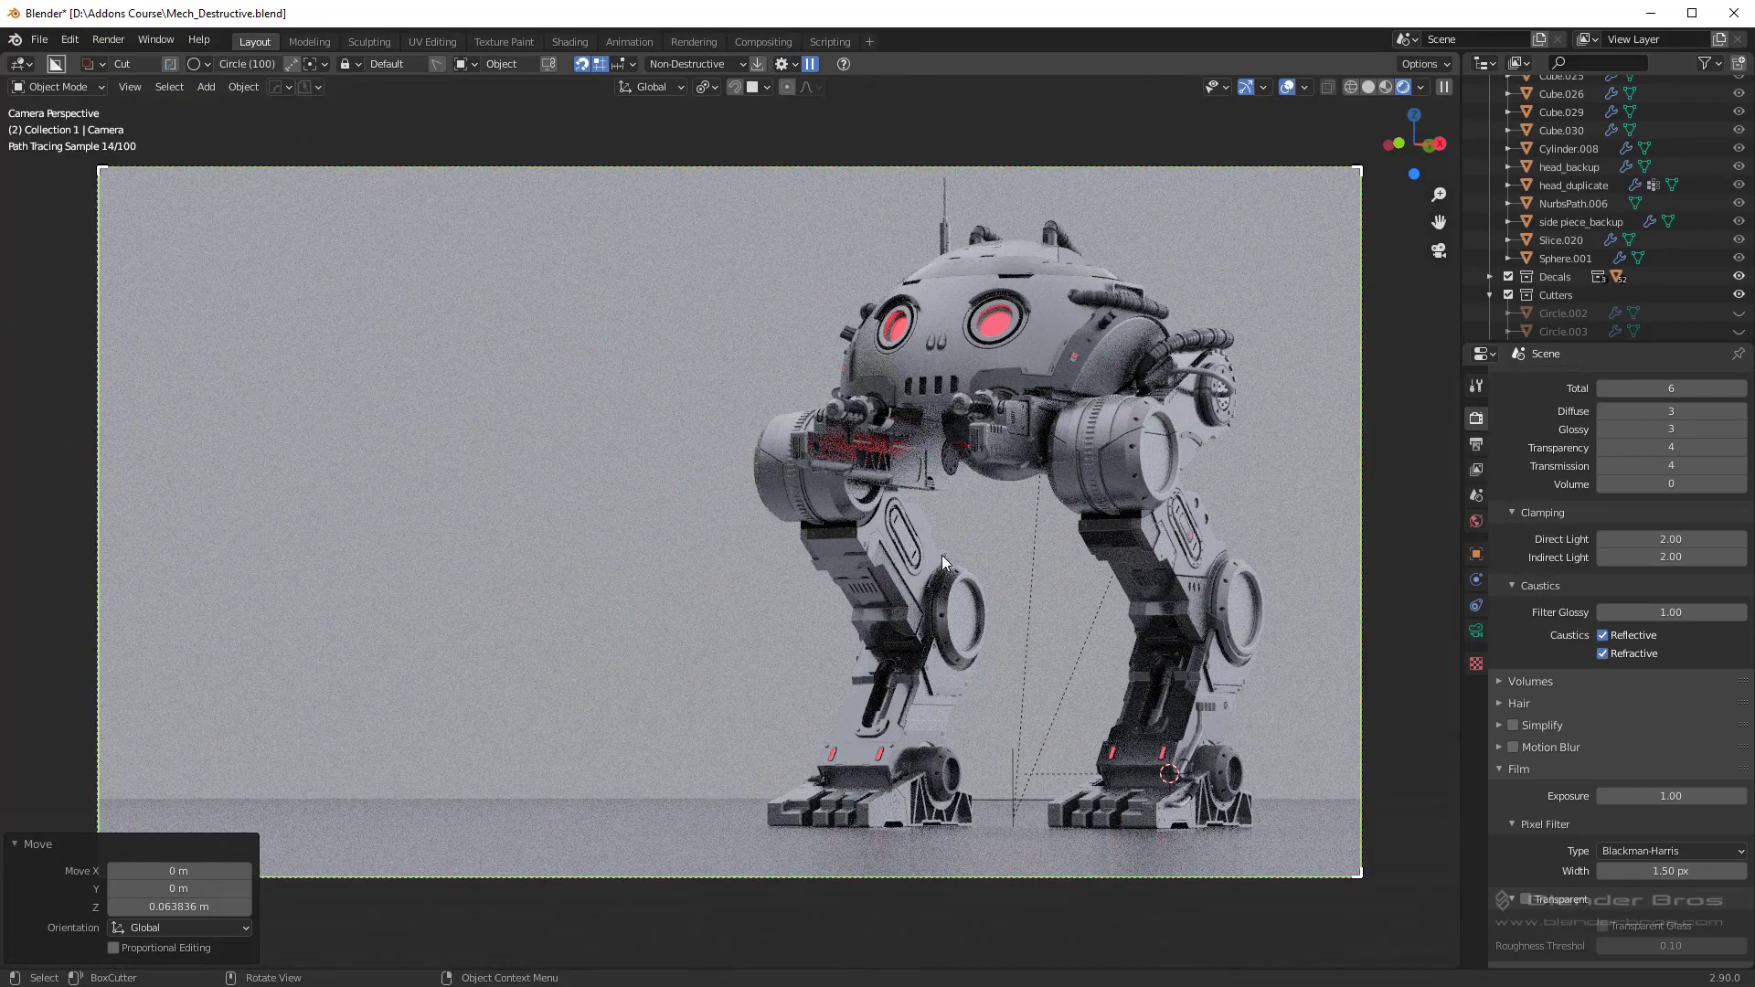
{"action": "left_click", "coordinate": [81, 852]}
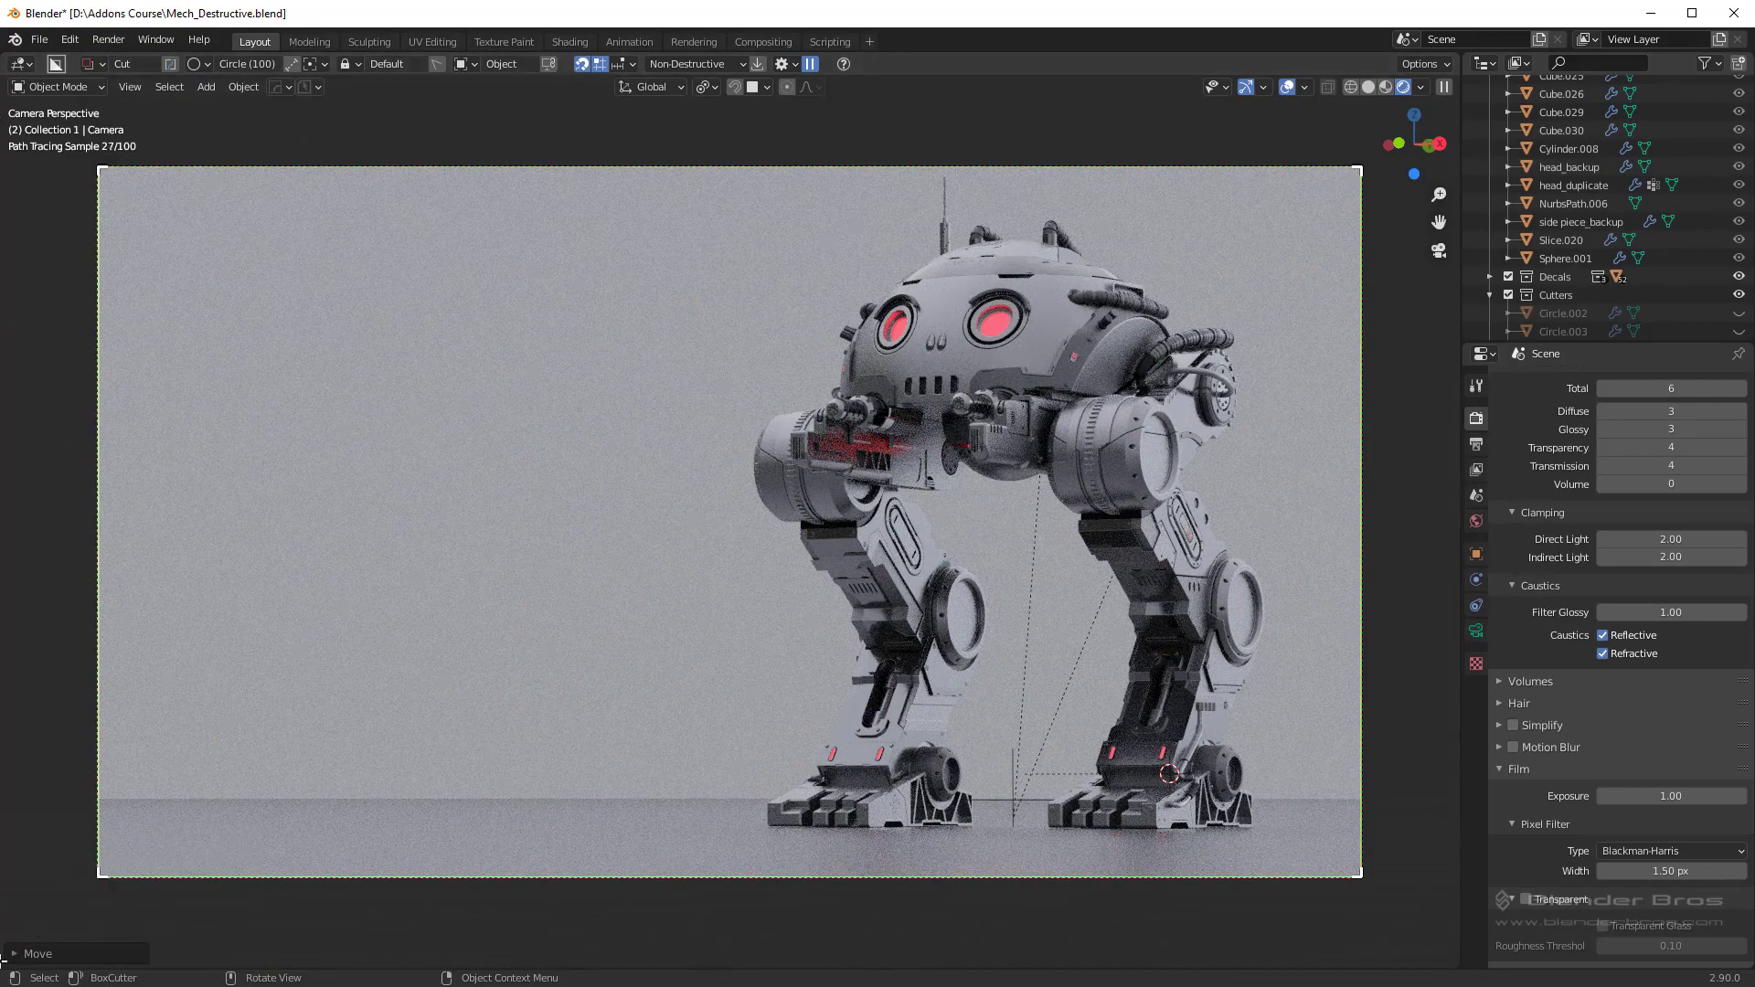
{"action": "left_click_drag", "start_coordinate": [6, 962], "coordinate": [731, 517]}
Step: Turn the lower area into the World Shader Editor and frame the Mapping and Texture Coordinate nodes
{"action": "left_click", "coordinate": [20, 528]}
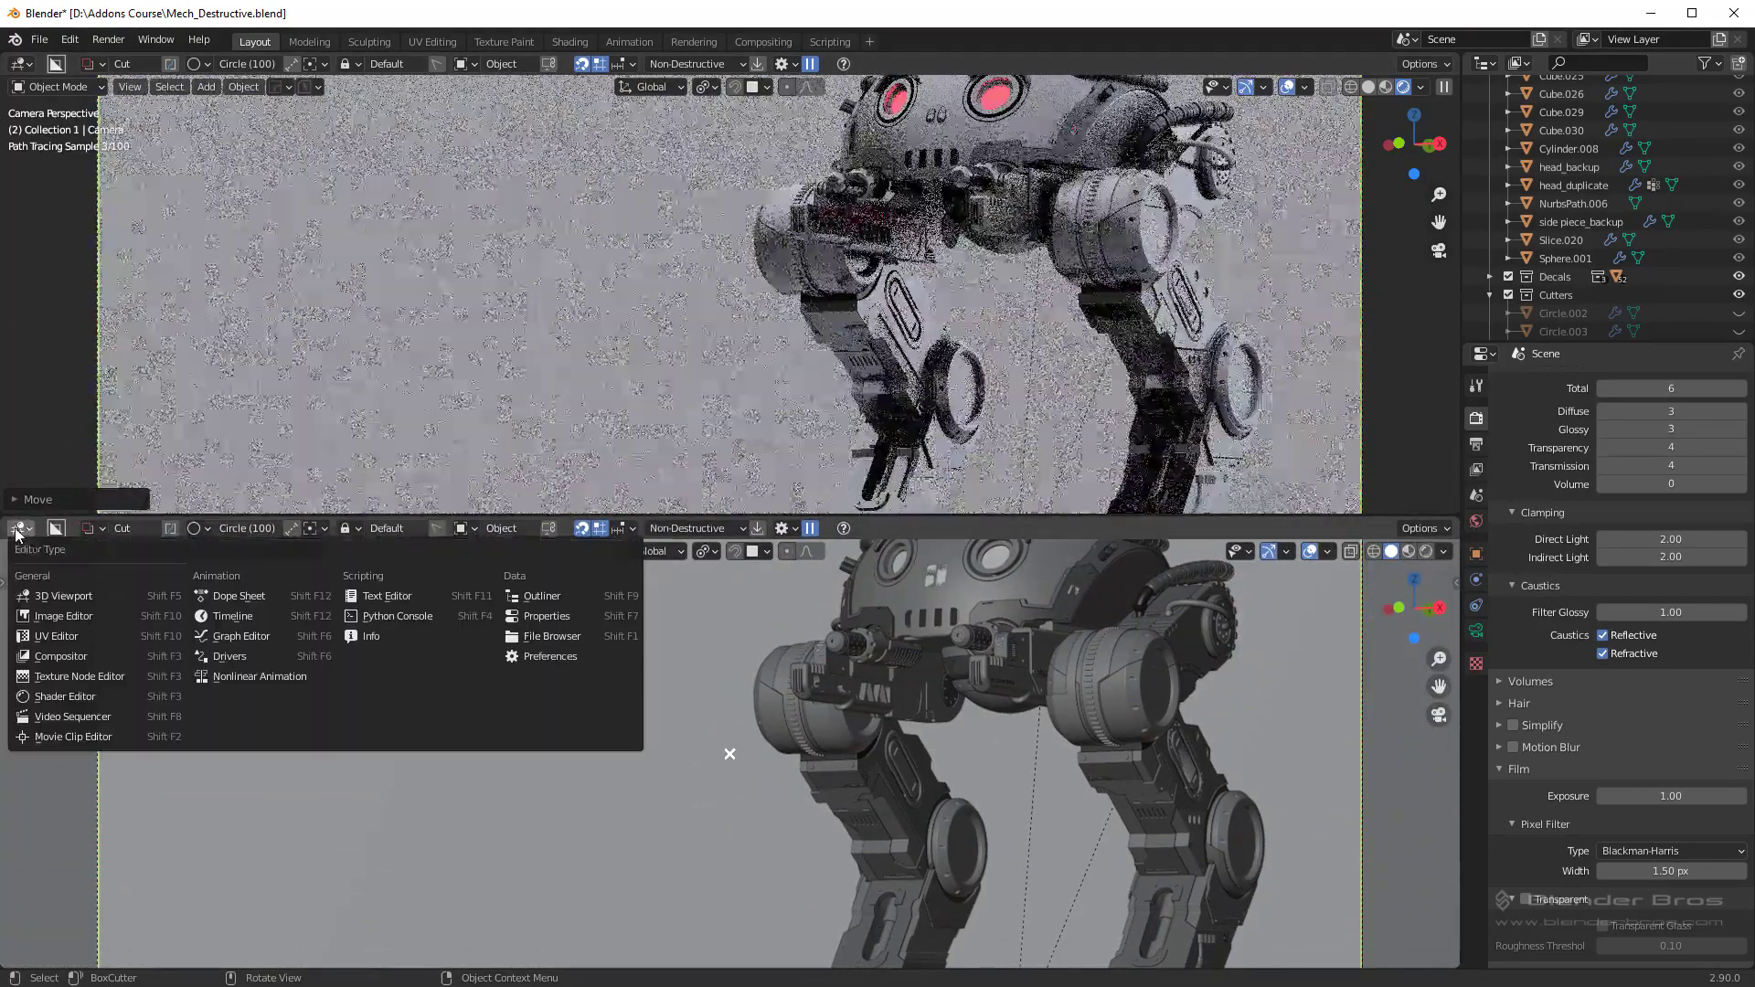
{"action": "left_click", "coordinate": [71, 699]}
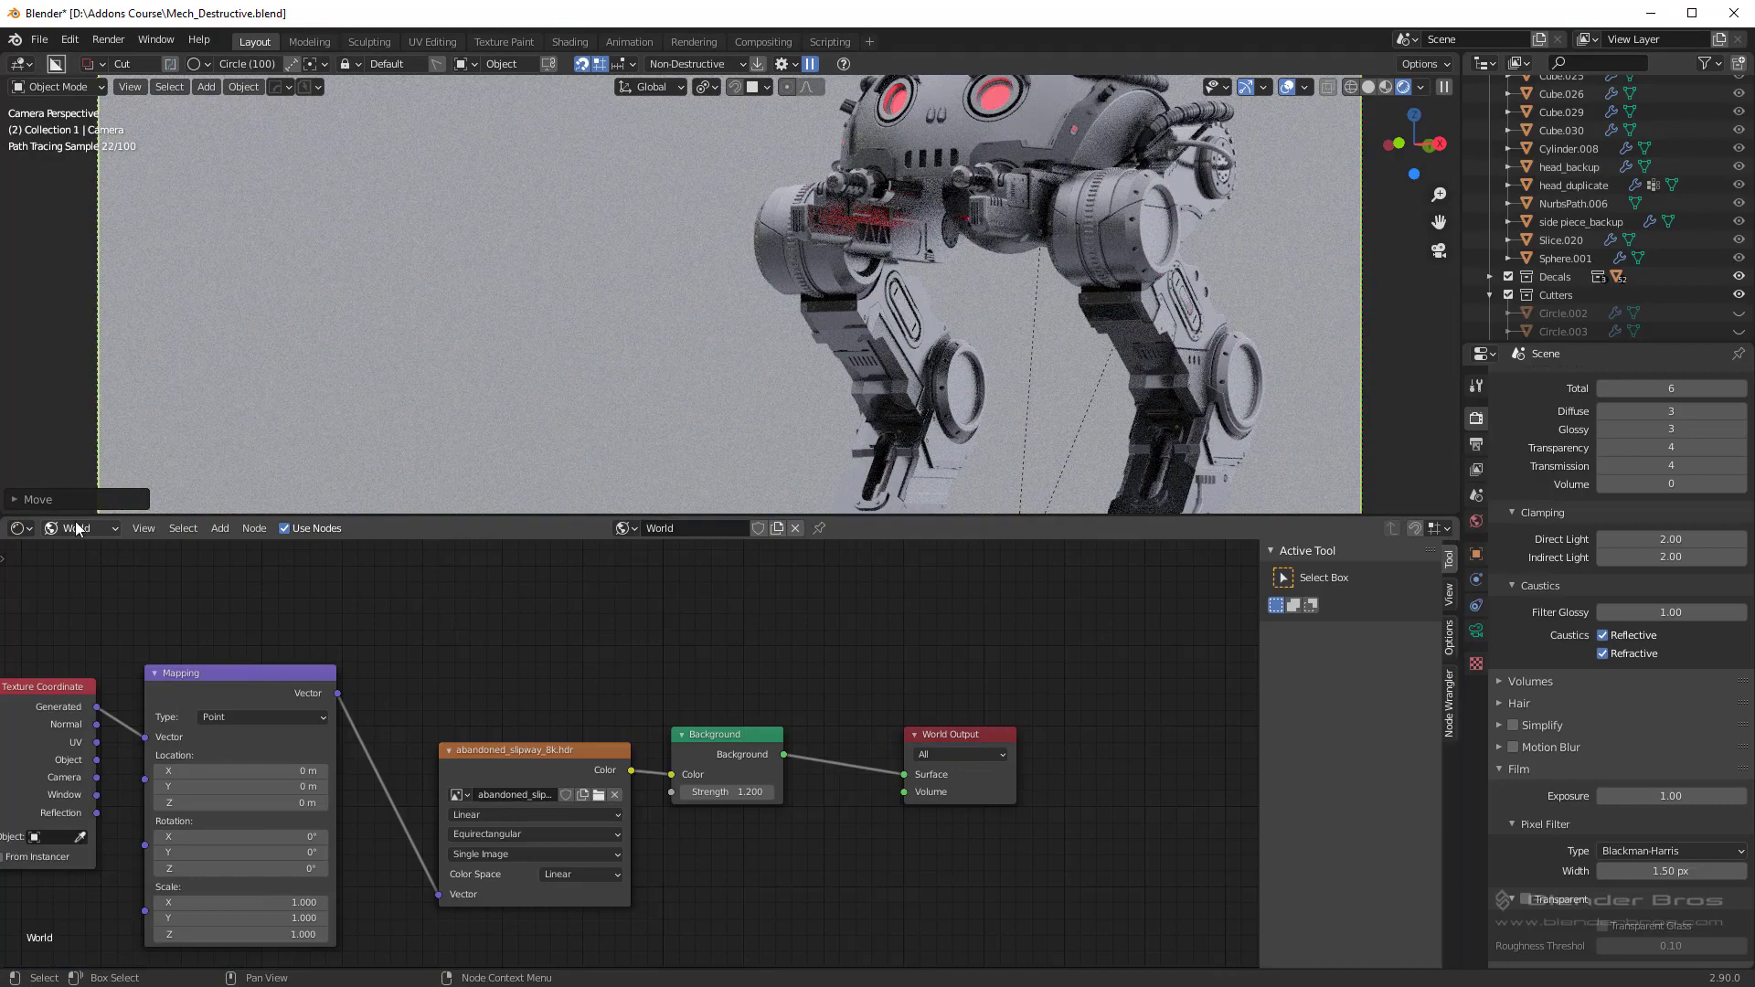
{"action": "key", "text": "Home"}
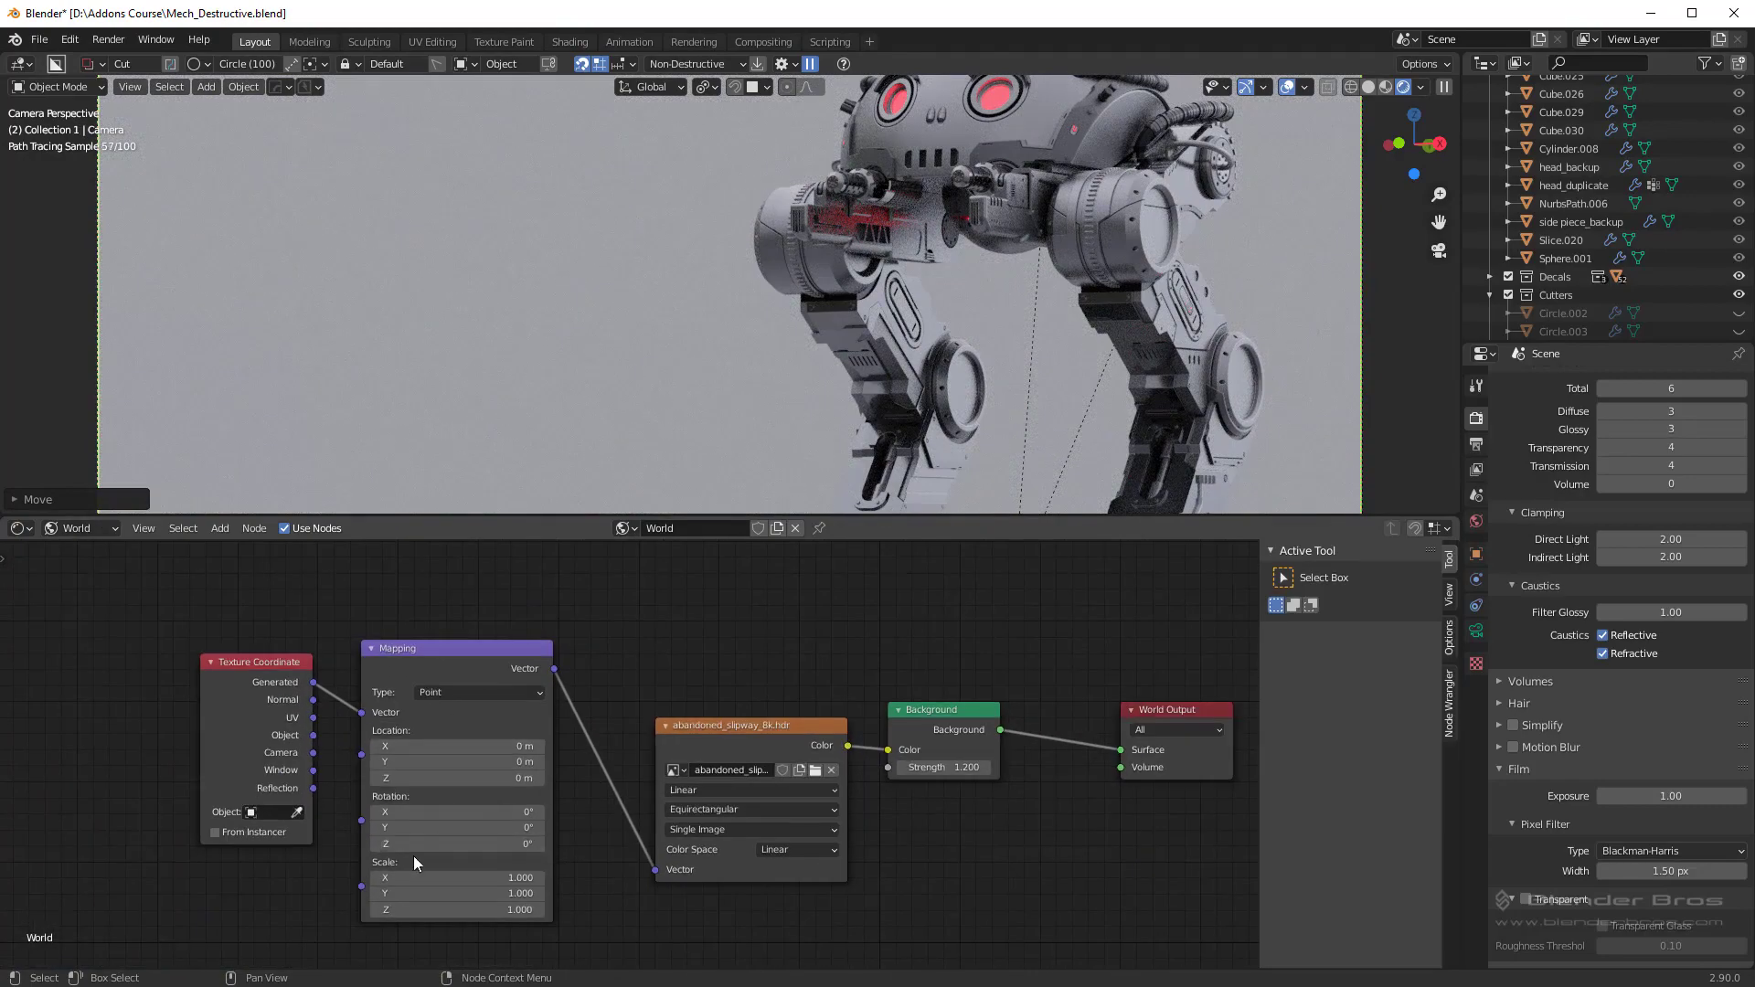
{"action": "middle_click_drag", "start_coordinate": [422, 659], "coordinate": [432, 620]}
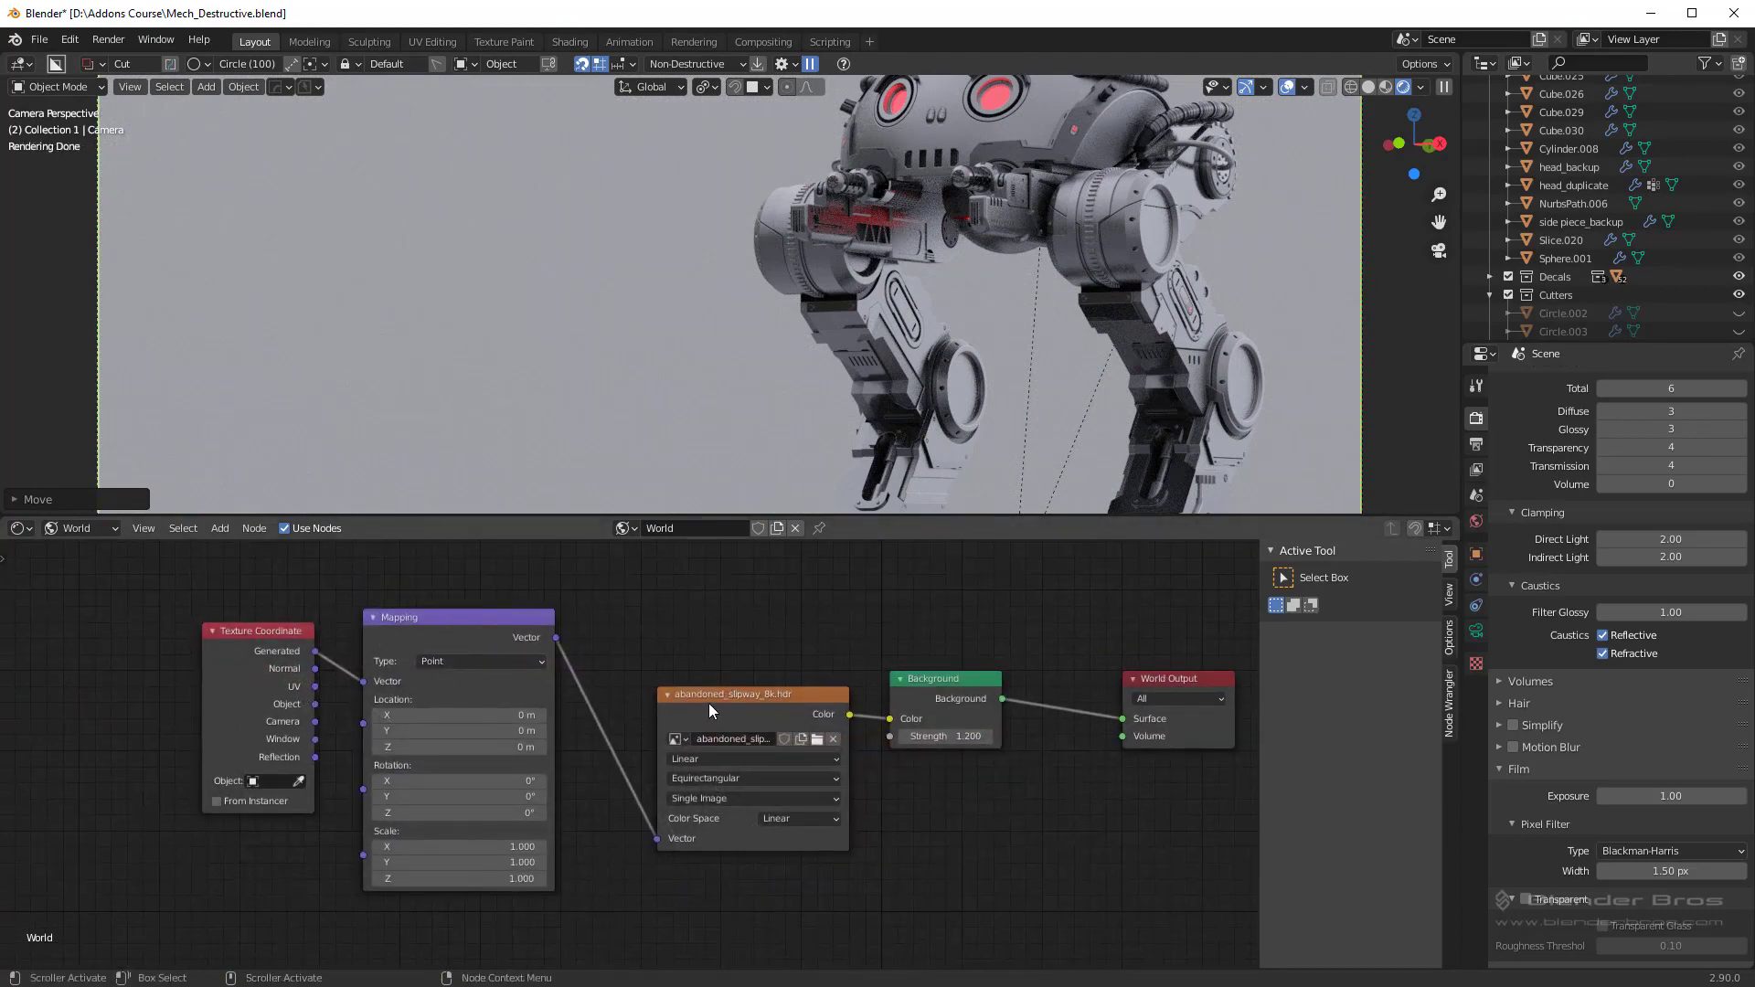
{"action": "left_click", "coordinate": [431, 625]}
{"action": "key", "text": "x"}
{"action": "left_click", "coordinate": [248, 633]}
{"action": "key", "text": "x"}
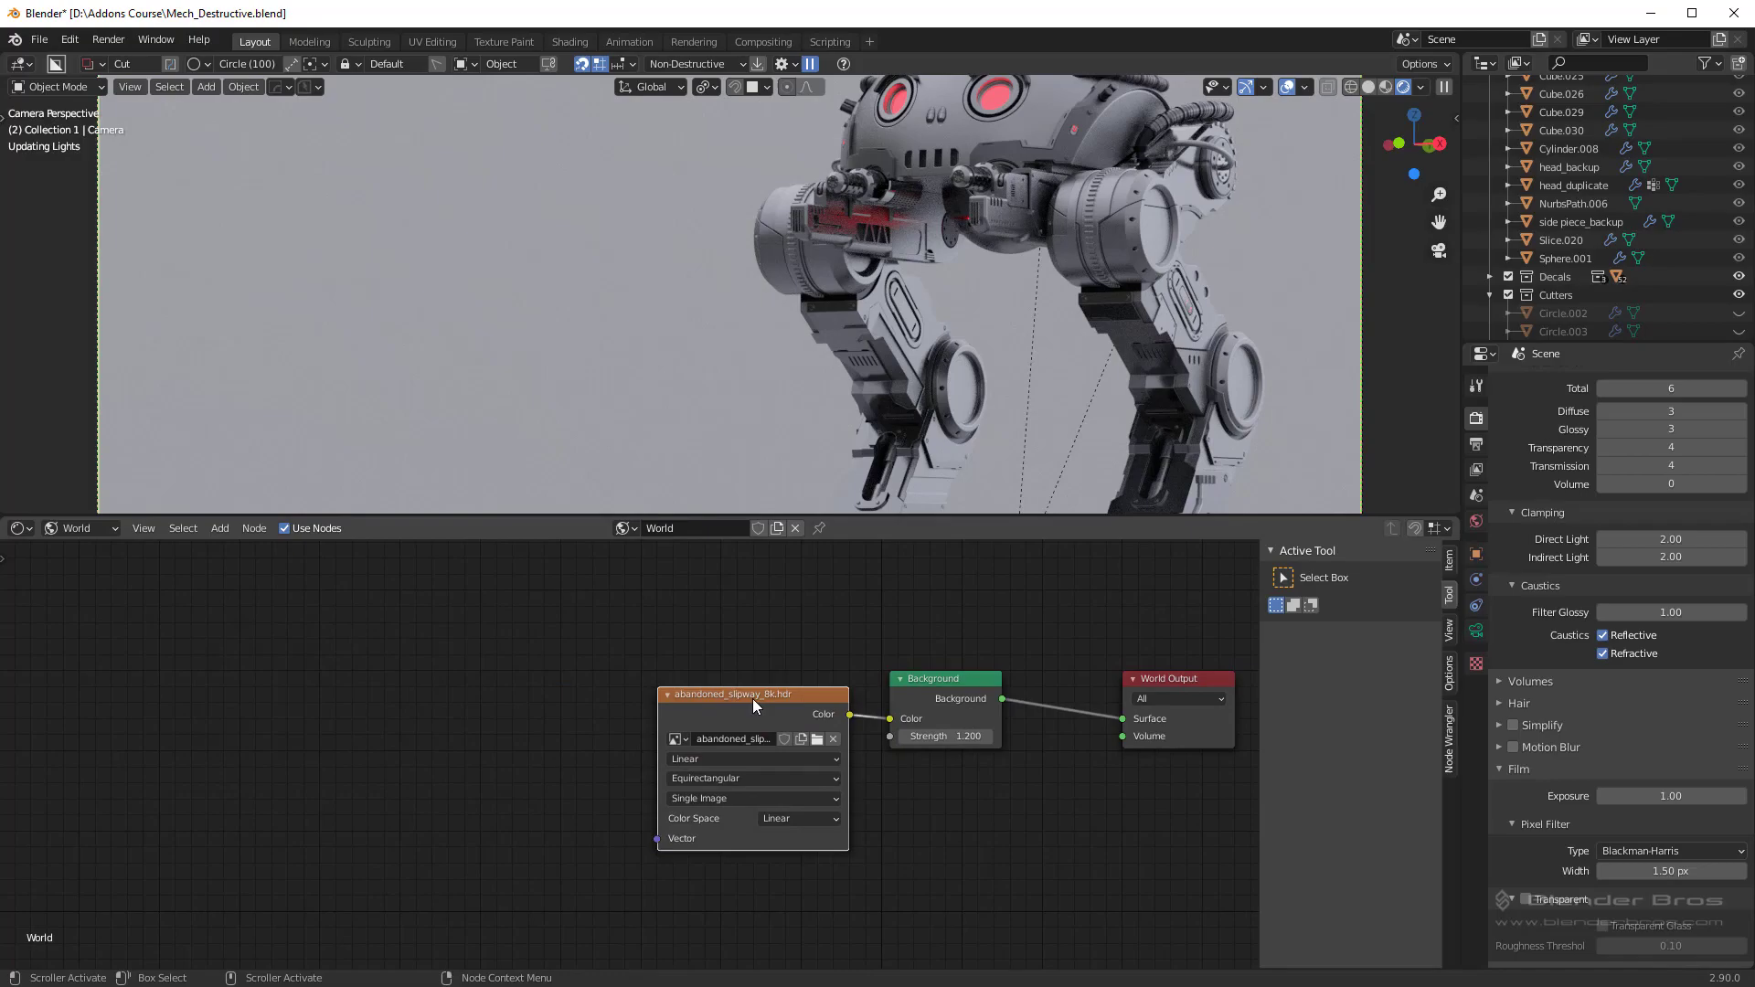
{"action": "key", "text": "ctrl+z"}
{"action": "key", "text": "ctrl+z"}
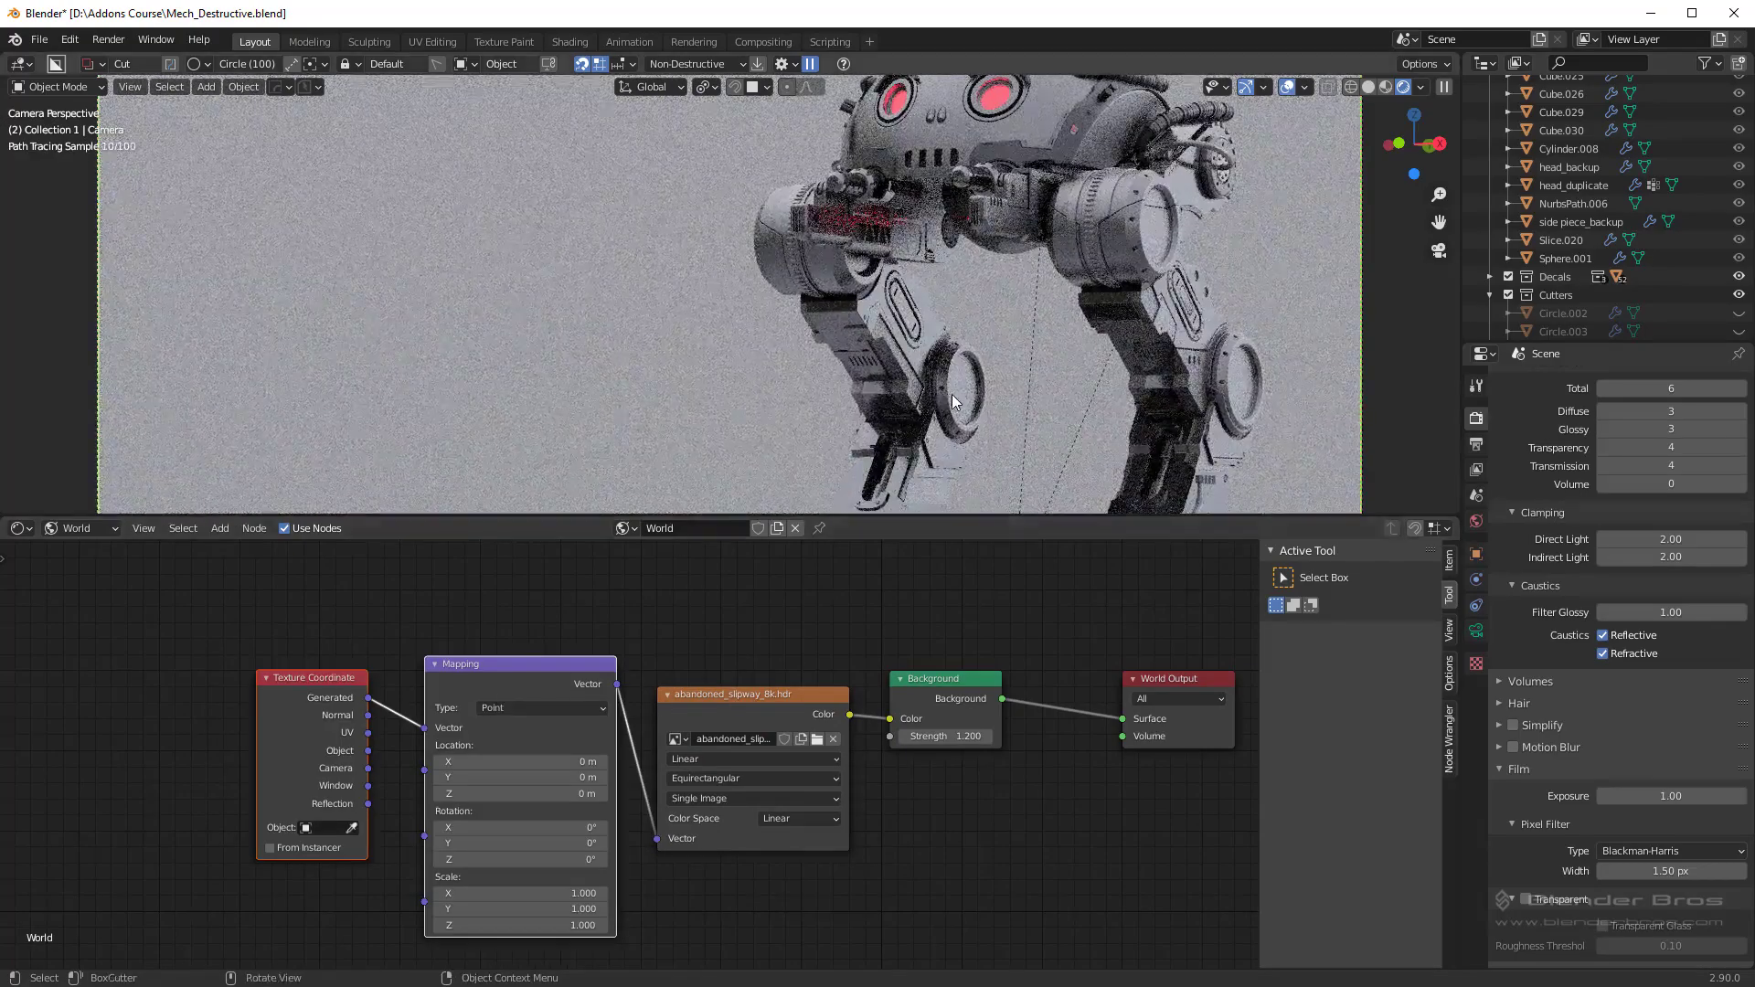
Step: Rotate the HDRI environment to 25.8° on Z in the Mapping node
{"action": "middle_click_drag", "start_coordinate": [951, 393], "coordinate": [1053, 411]}
{"action": "key", "text": "KP_0"}
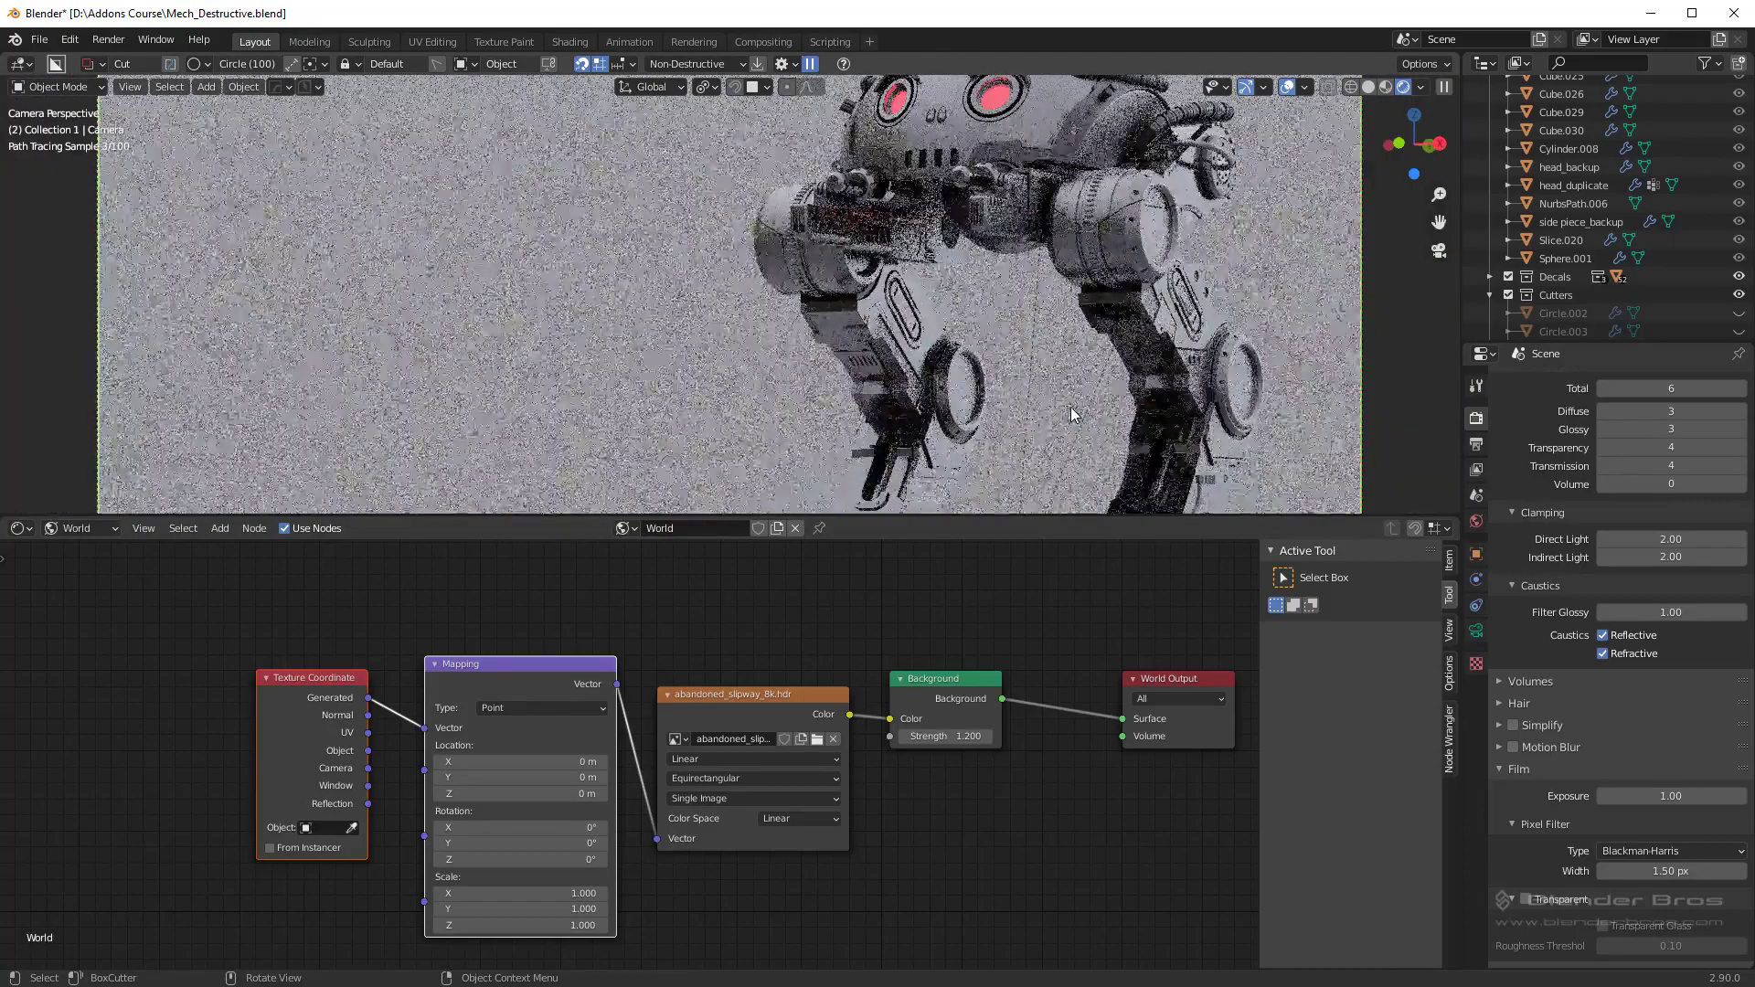
{"action": "mouse_move", "coordinate": [536, 859]}
{"action": "left_mouse_down"}
{"action": "mouse_move", "coordinate": [567, 859]}
{"action": "mouse_move", "coordinate": [513, 864]}
{"action": "left_mouse_up"}
{"action": "middle_click_drag", "start_coordinate": [909, 426], "coordinate": [970, 411]}
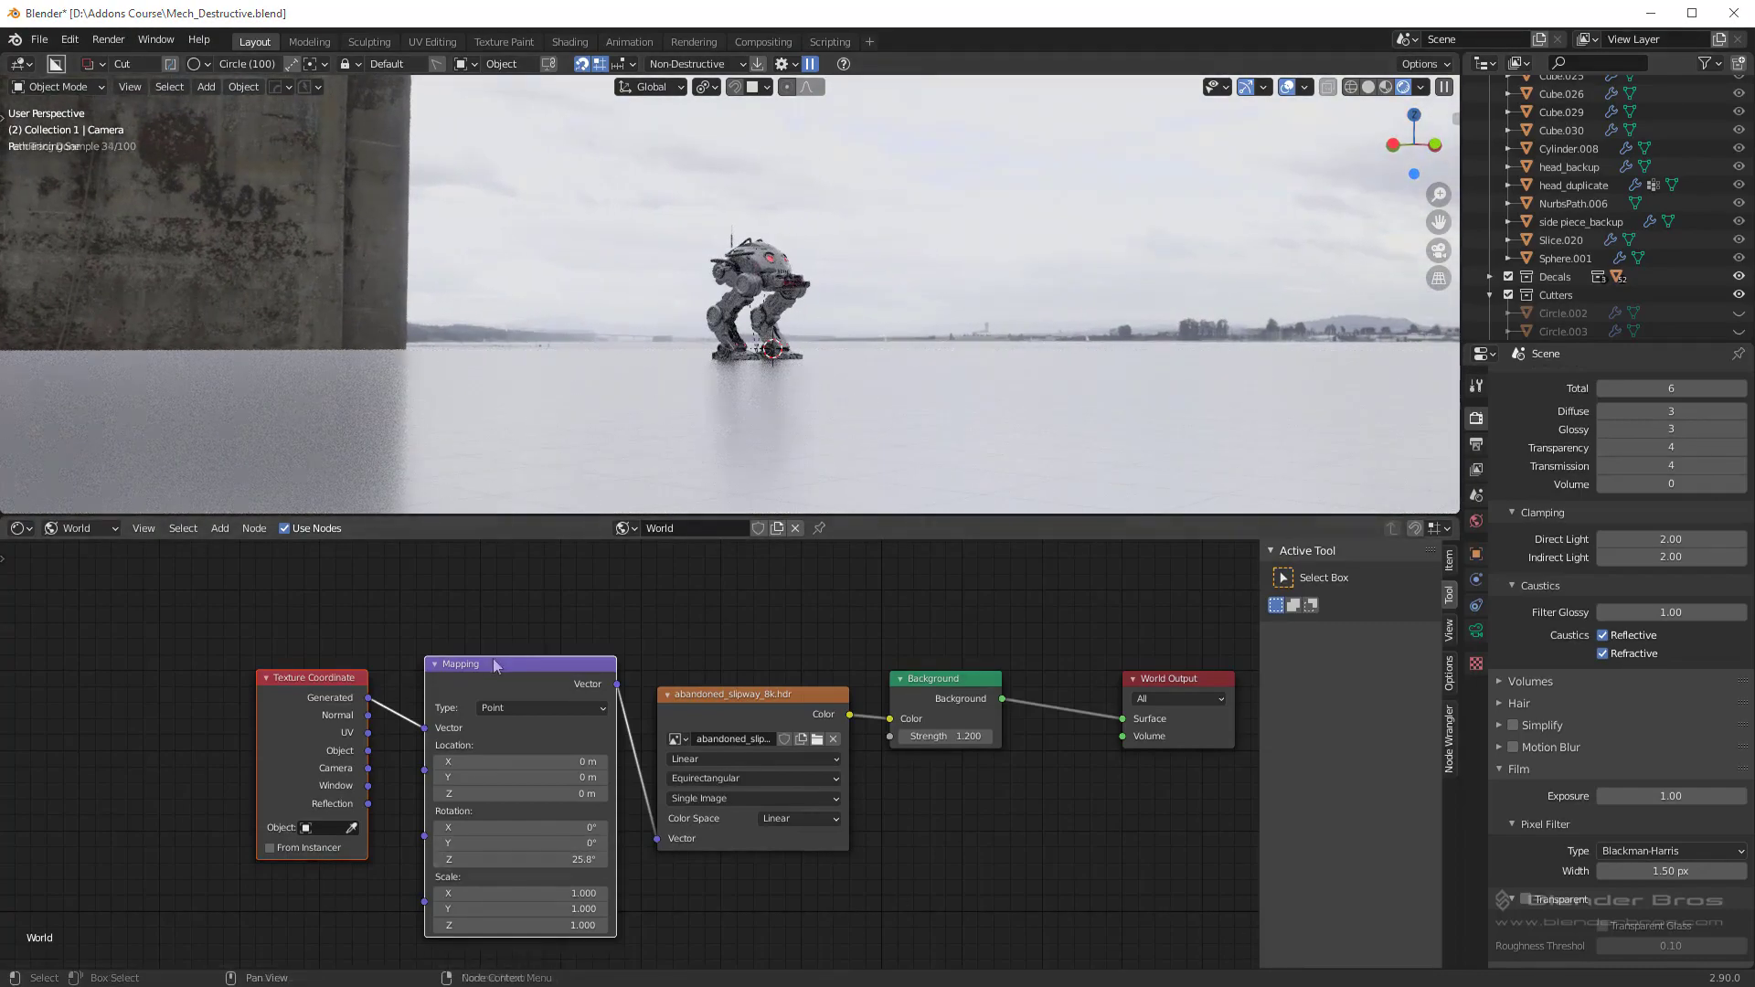
{"action": "left_click", "coordinate": [70, 39]}
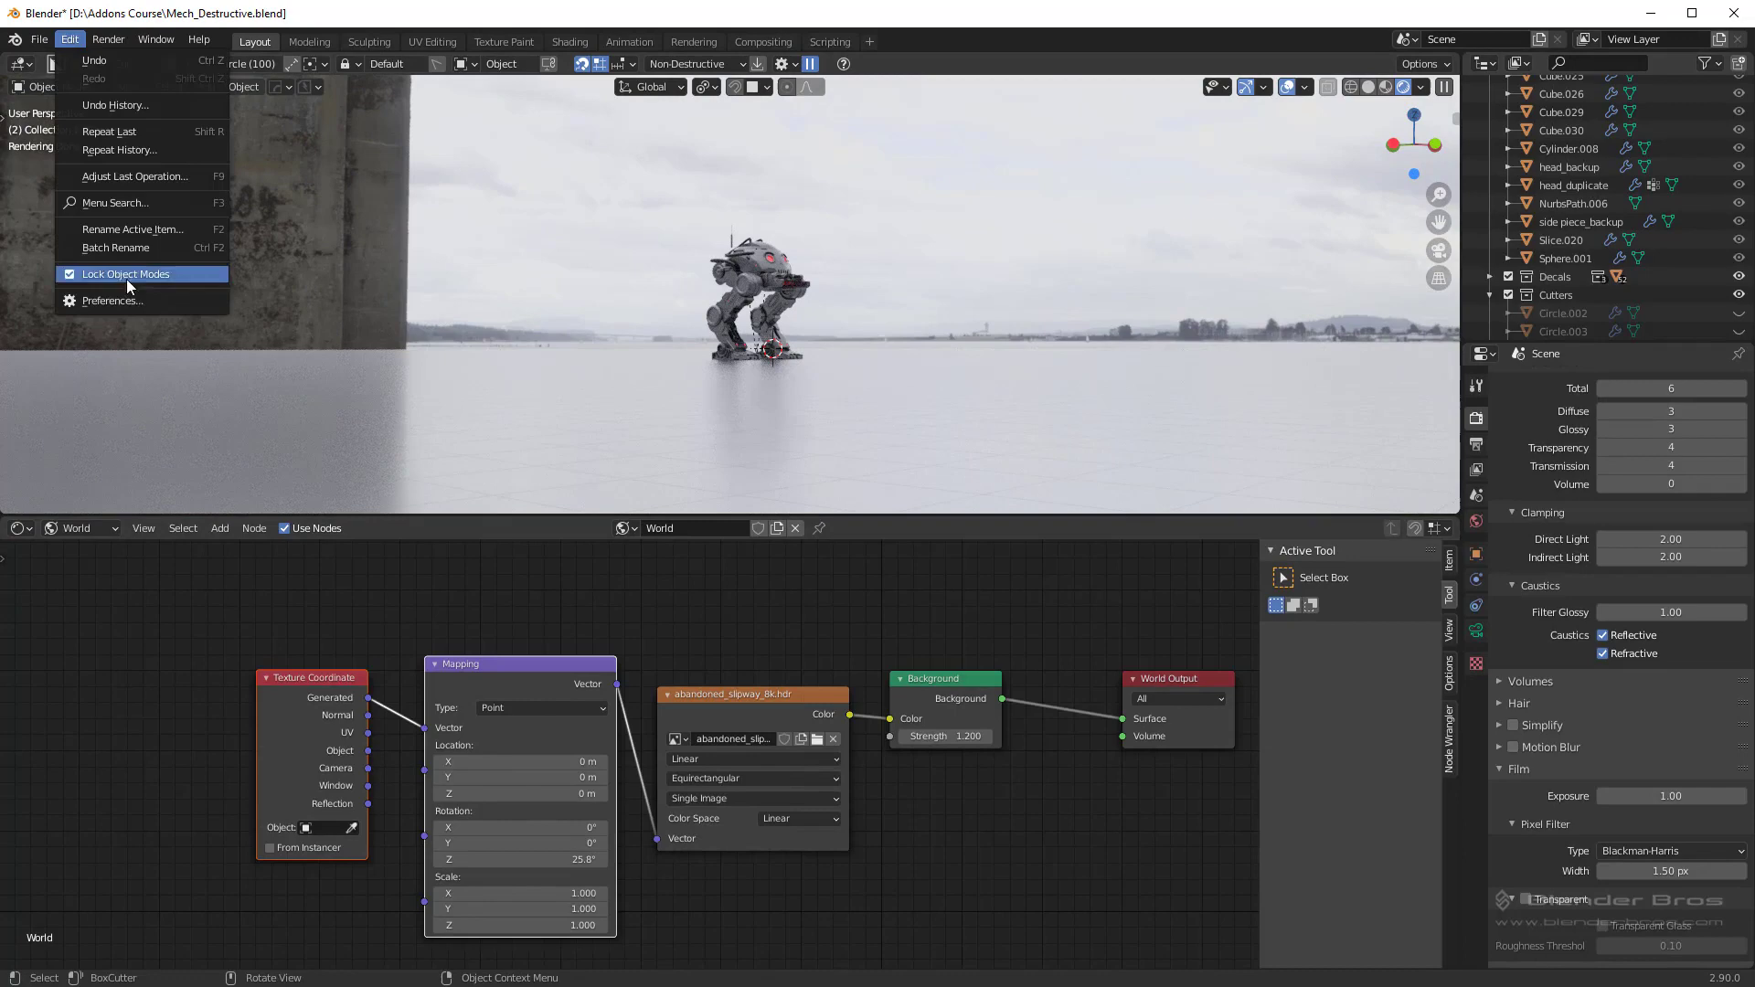
{"action": "left_click", "coordinate": [110, 290]}
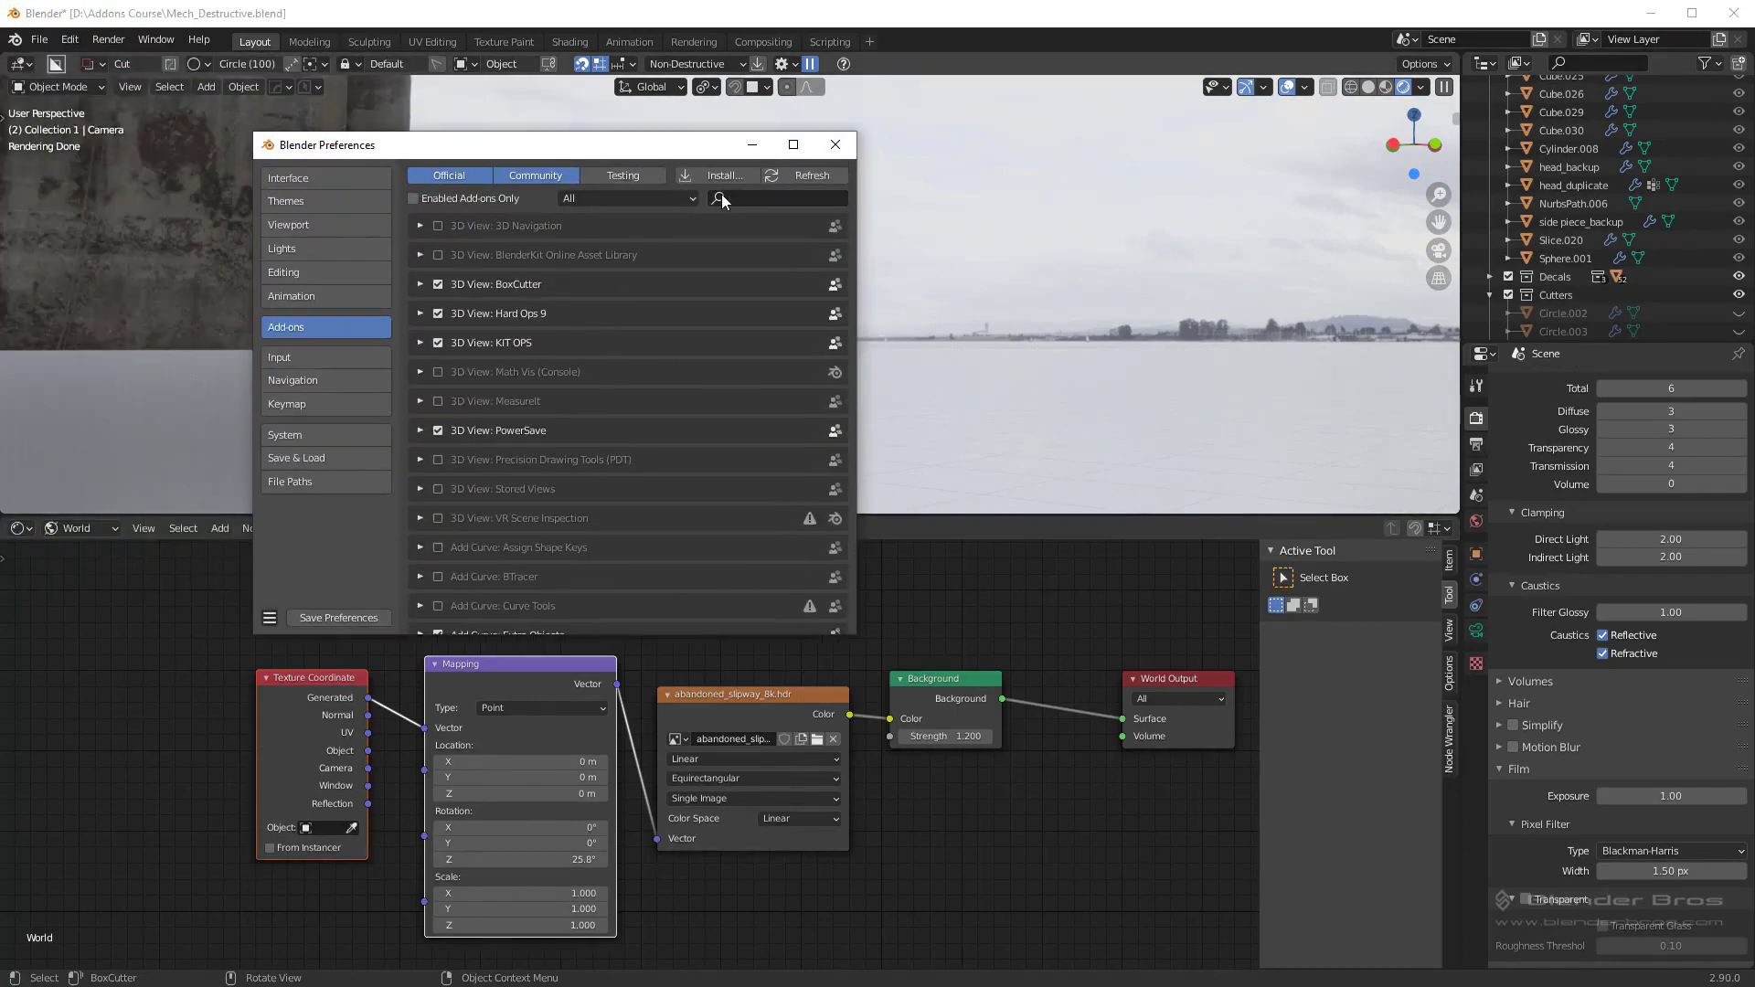
{"action": "left_click", "coordinate": [747, 197]}
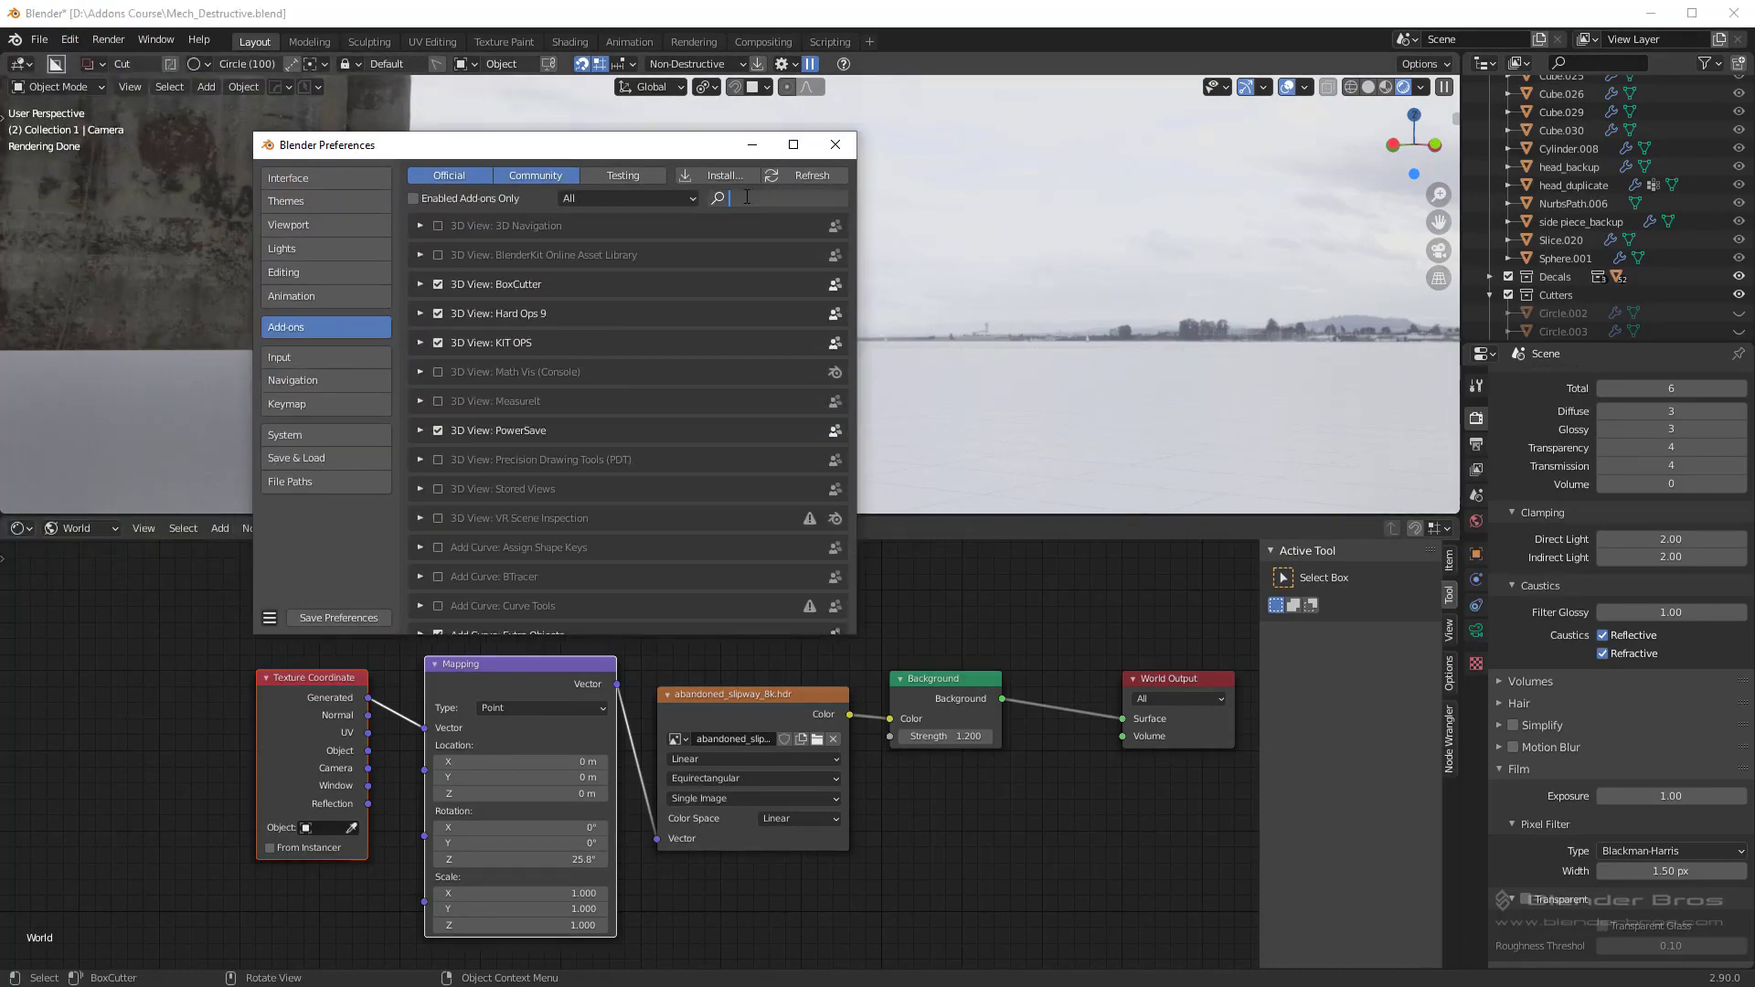
{"action": "type", "text": "node"}
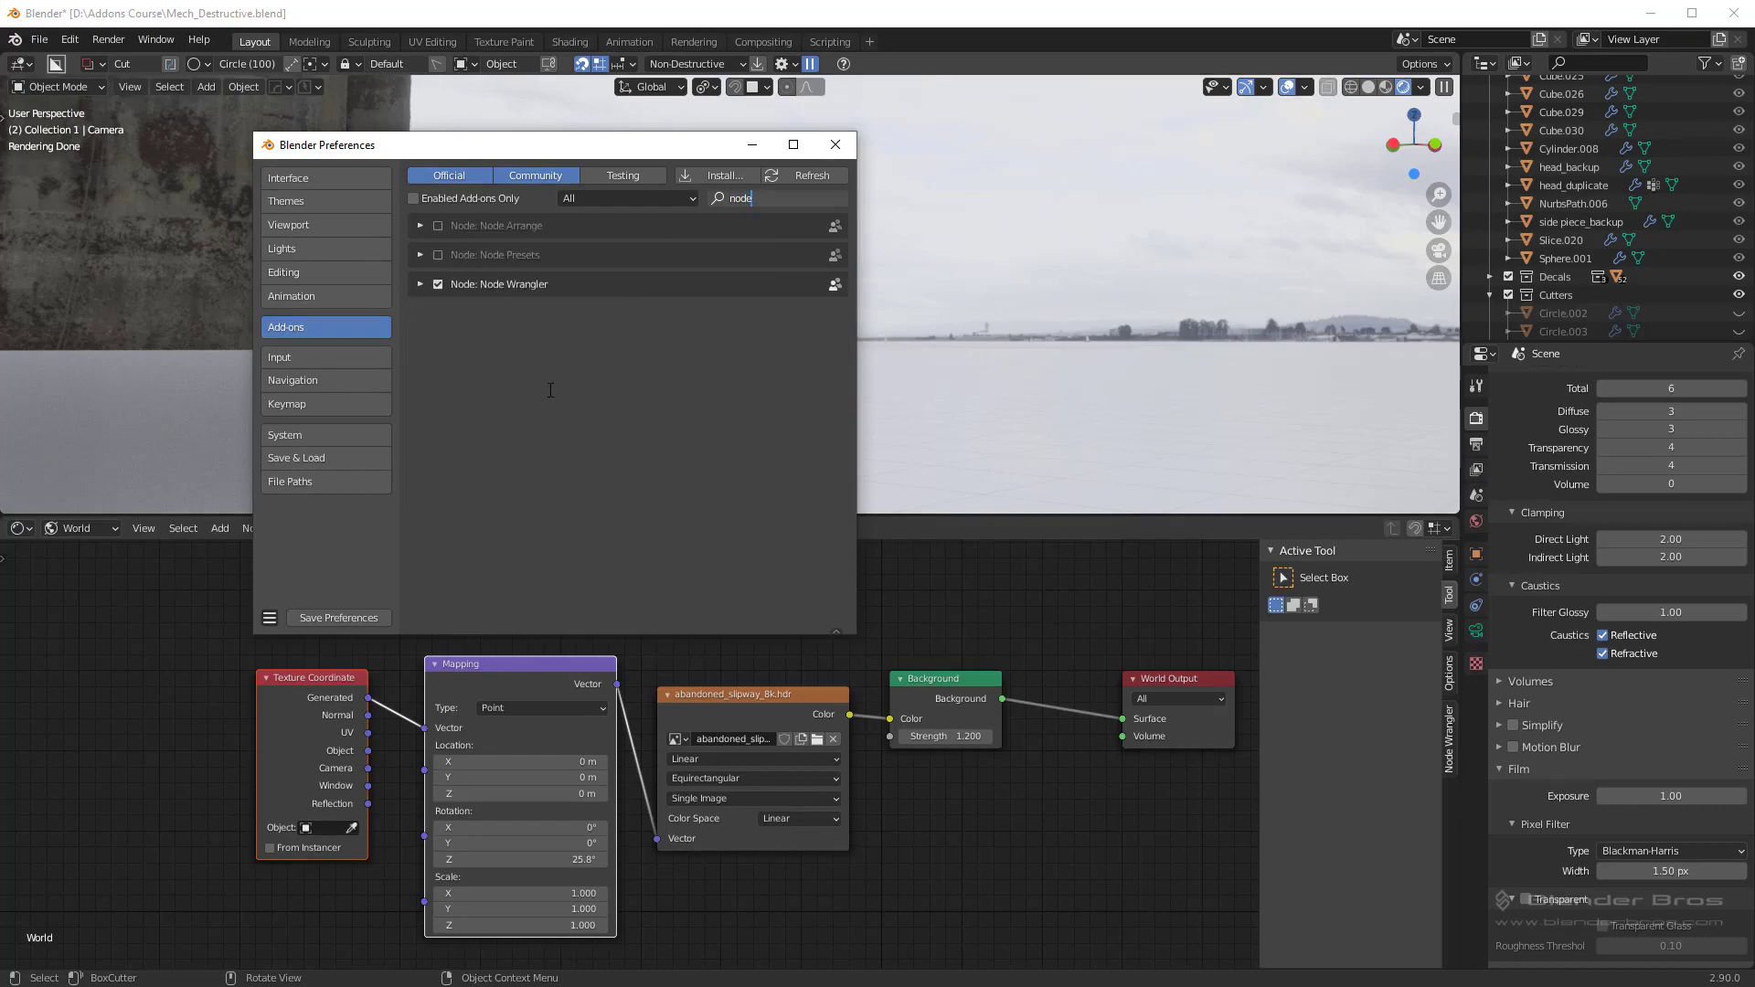
{"action": "key", "text": "Return"}
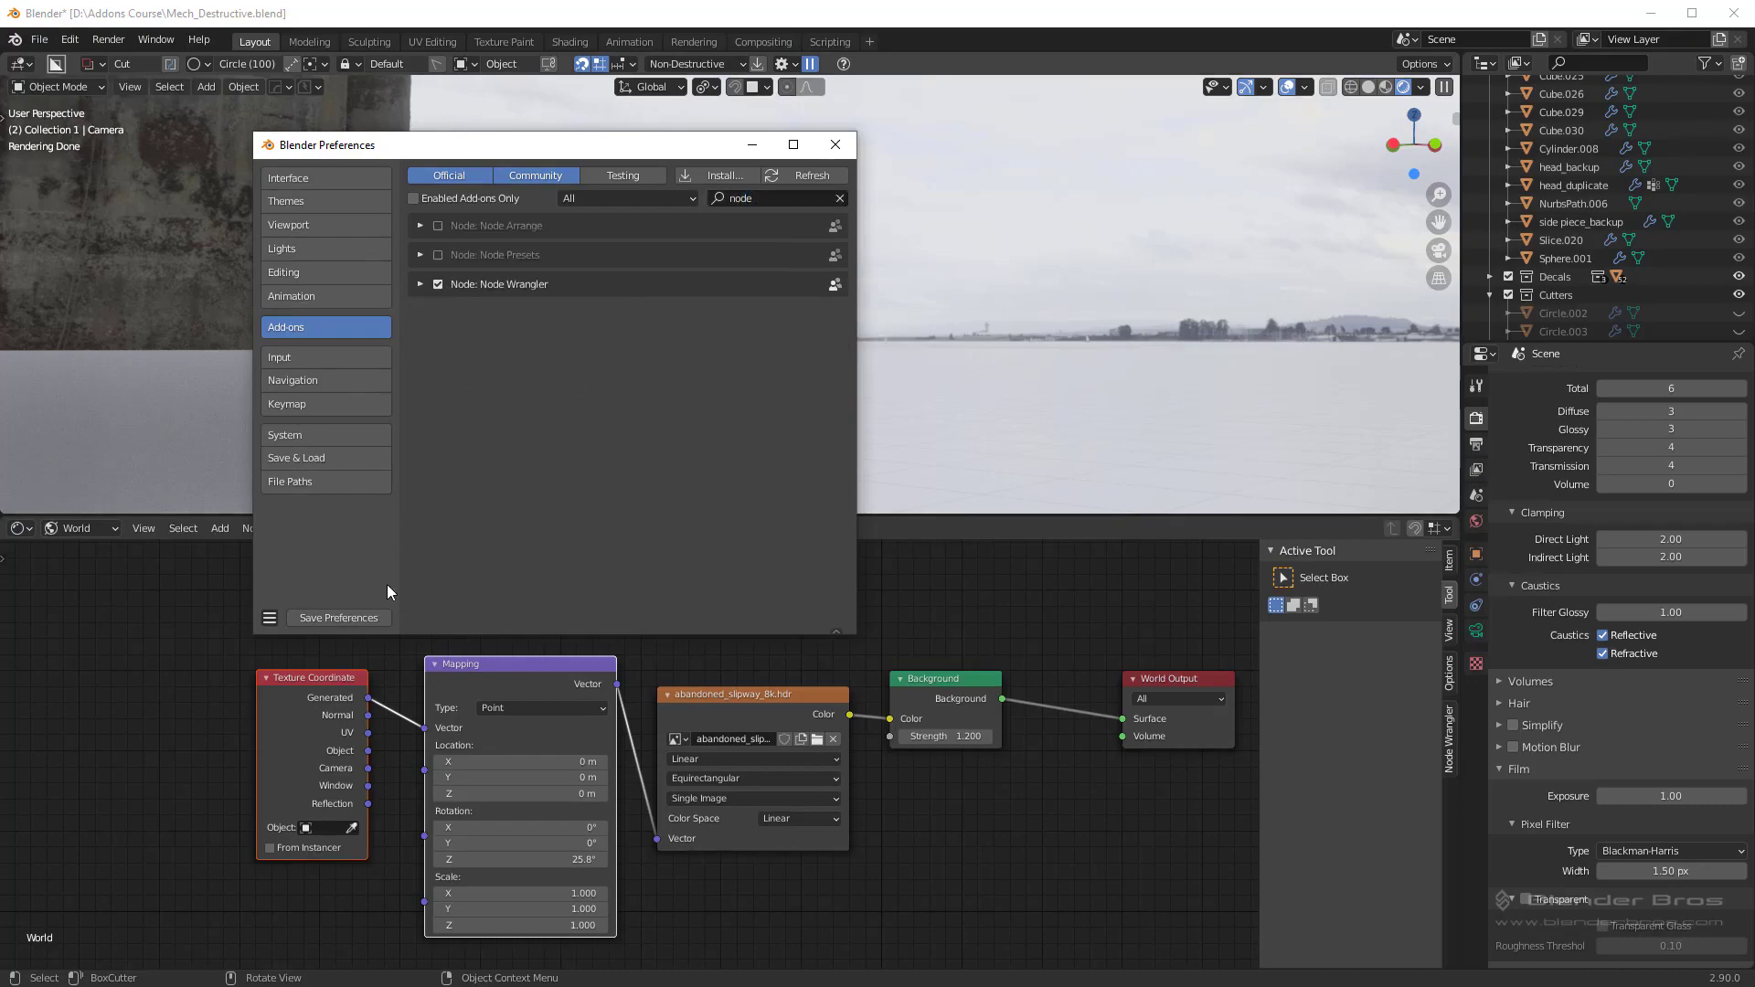
{"action": "left_click", "coordinate": [833, 149]}
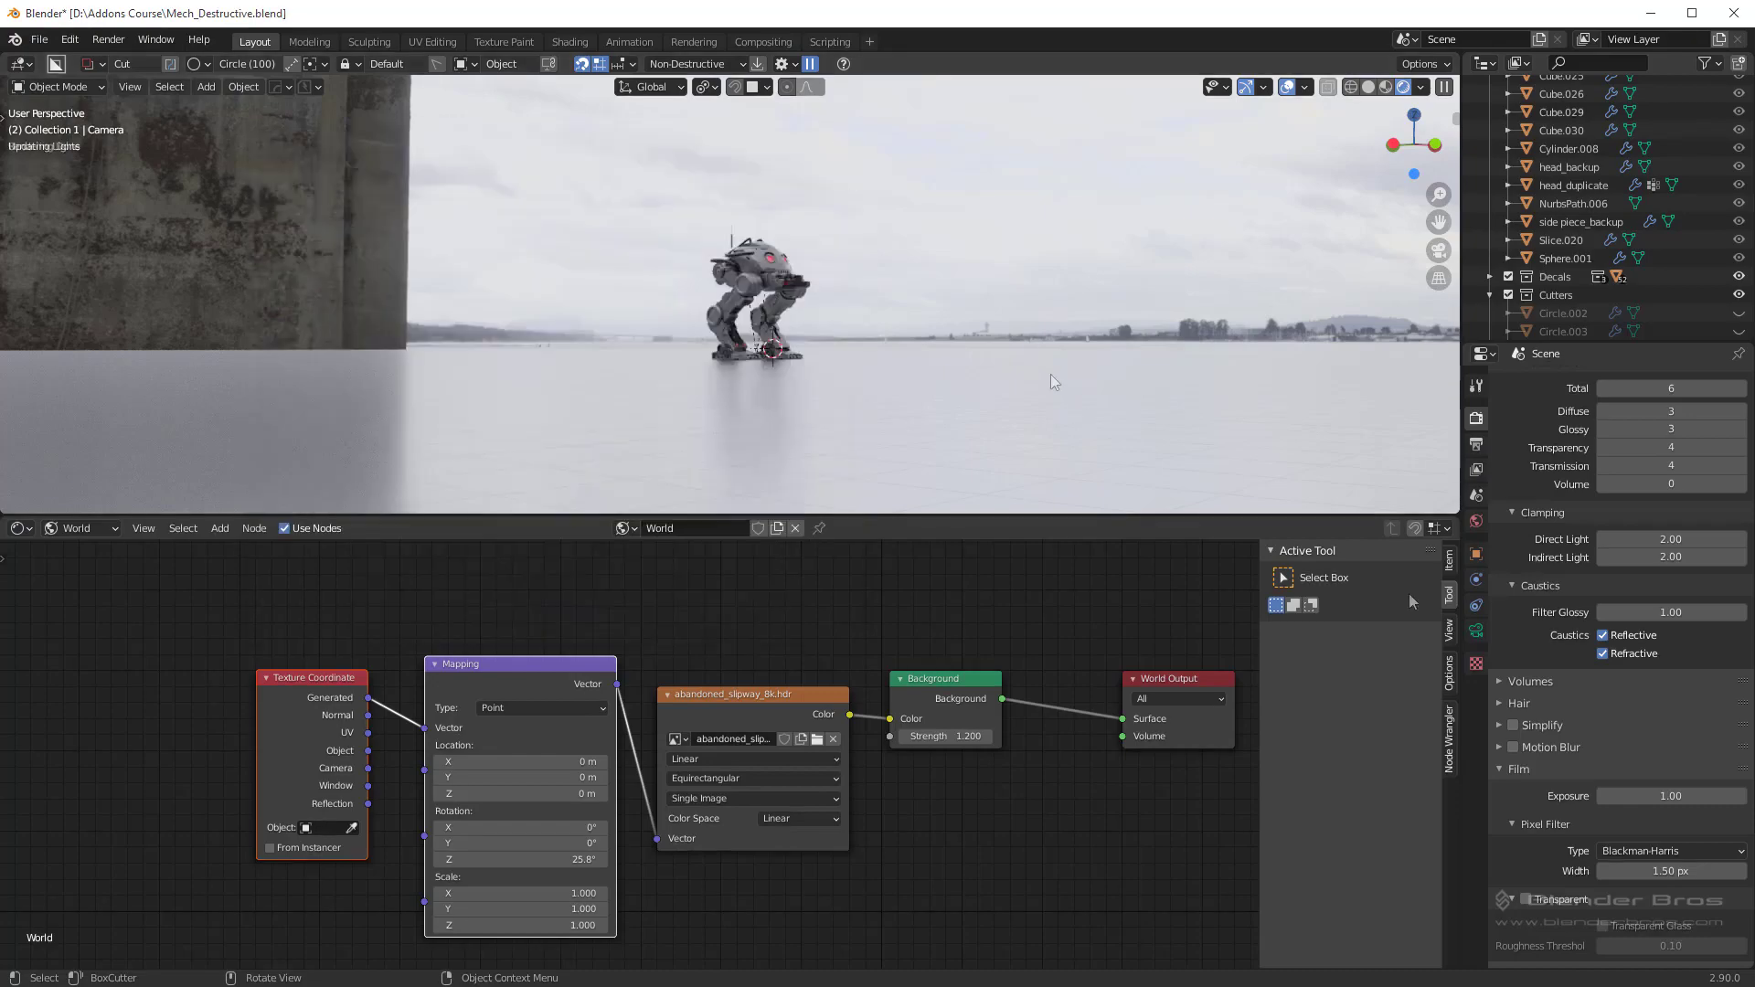
Step: Try HDRI Mapping Z rotations of 45°, 90° and 180°
{"action": "key", "text": "KP_0"}
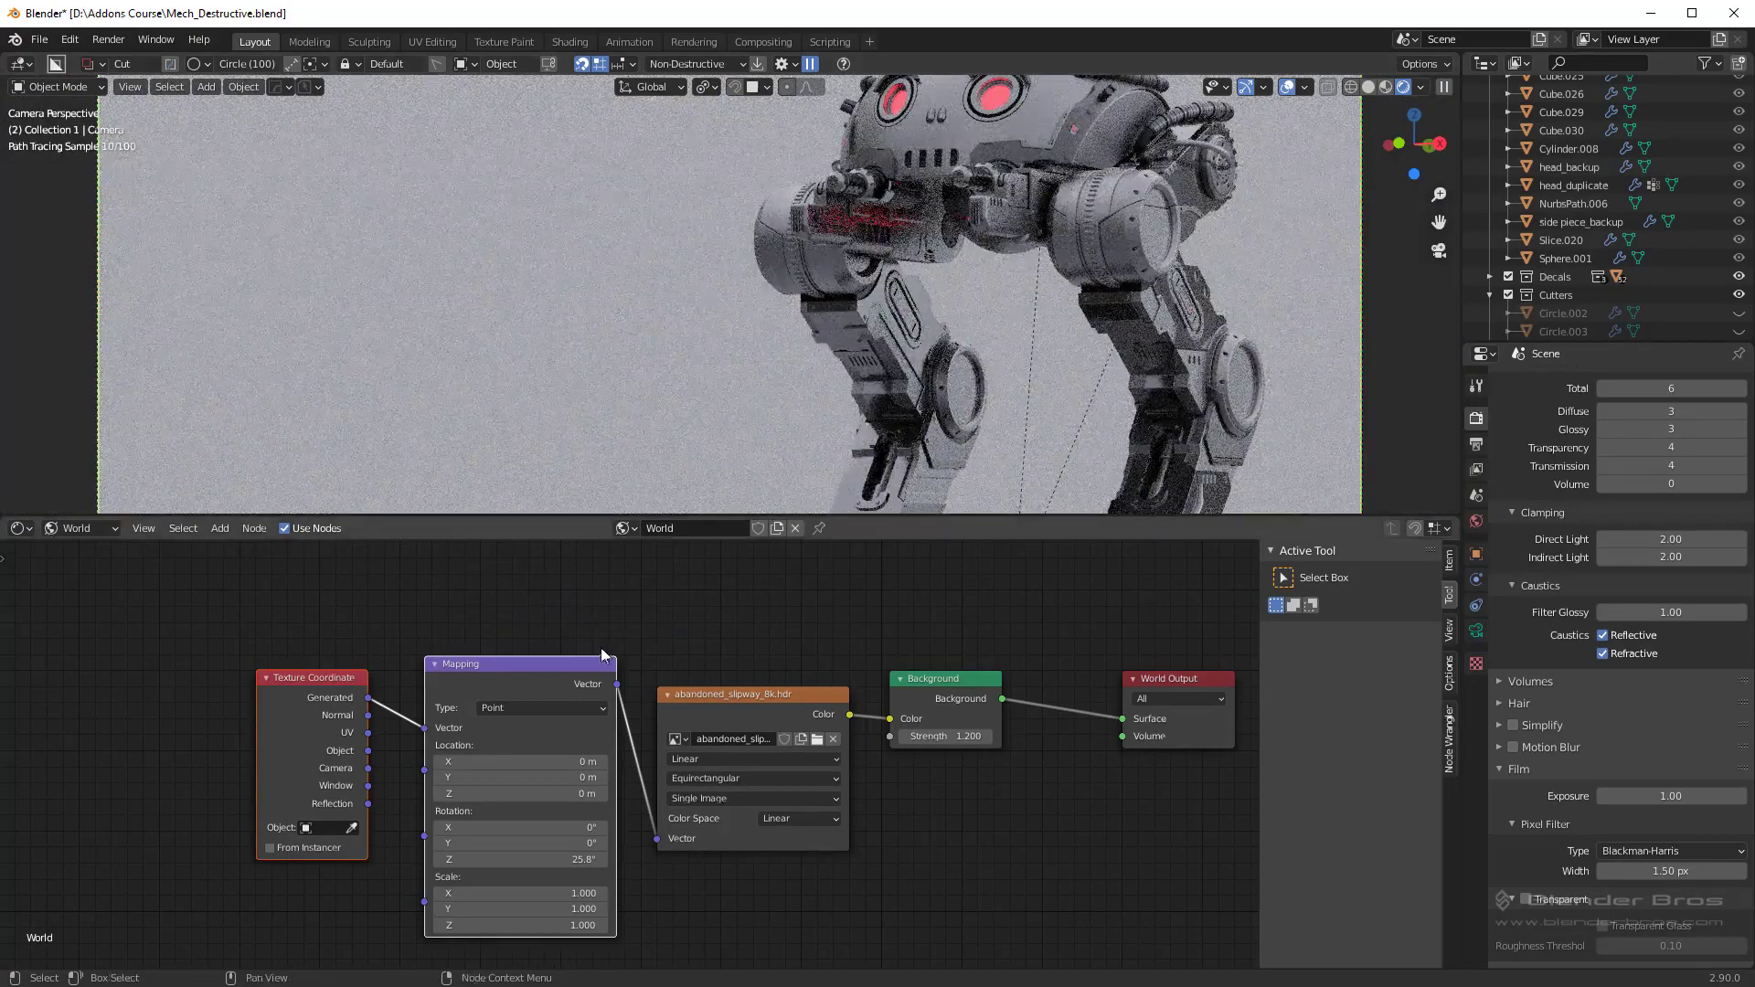
{"action": "scroll", "coordinate": [960, 379], "scroll_direction": "down", "scroll_amount": 5}
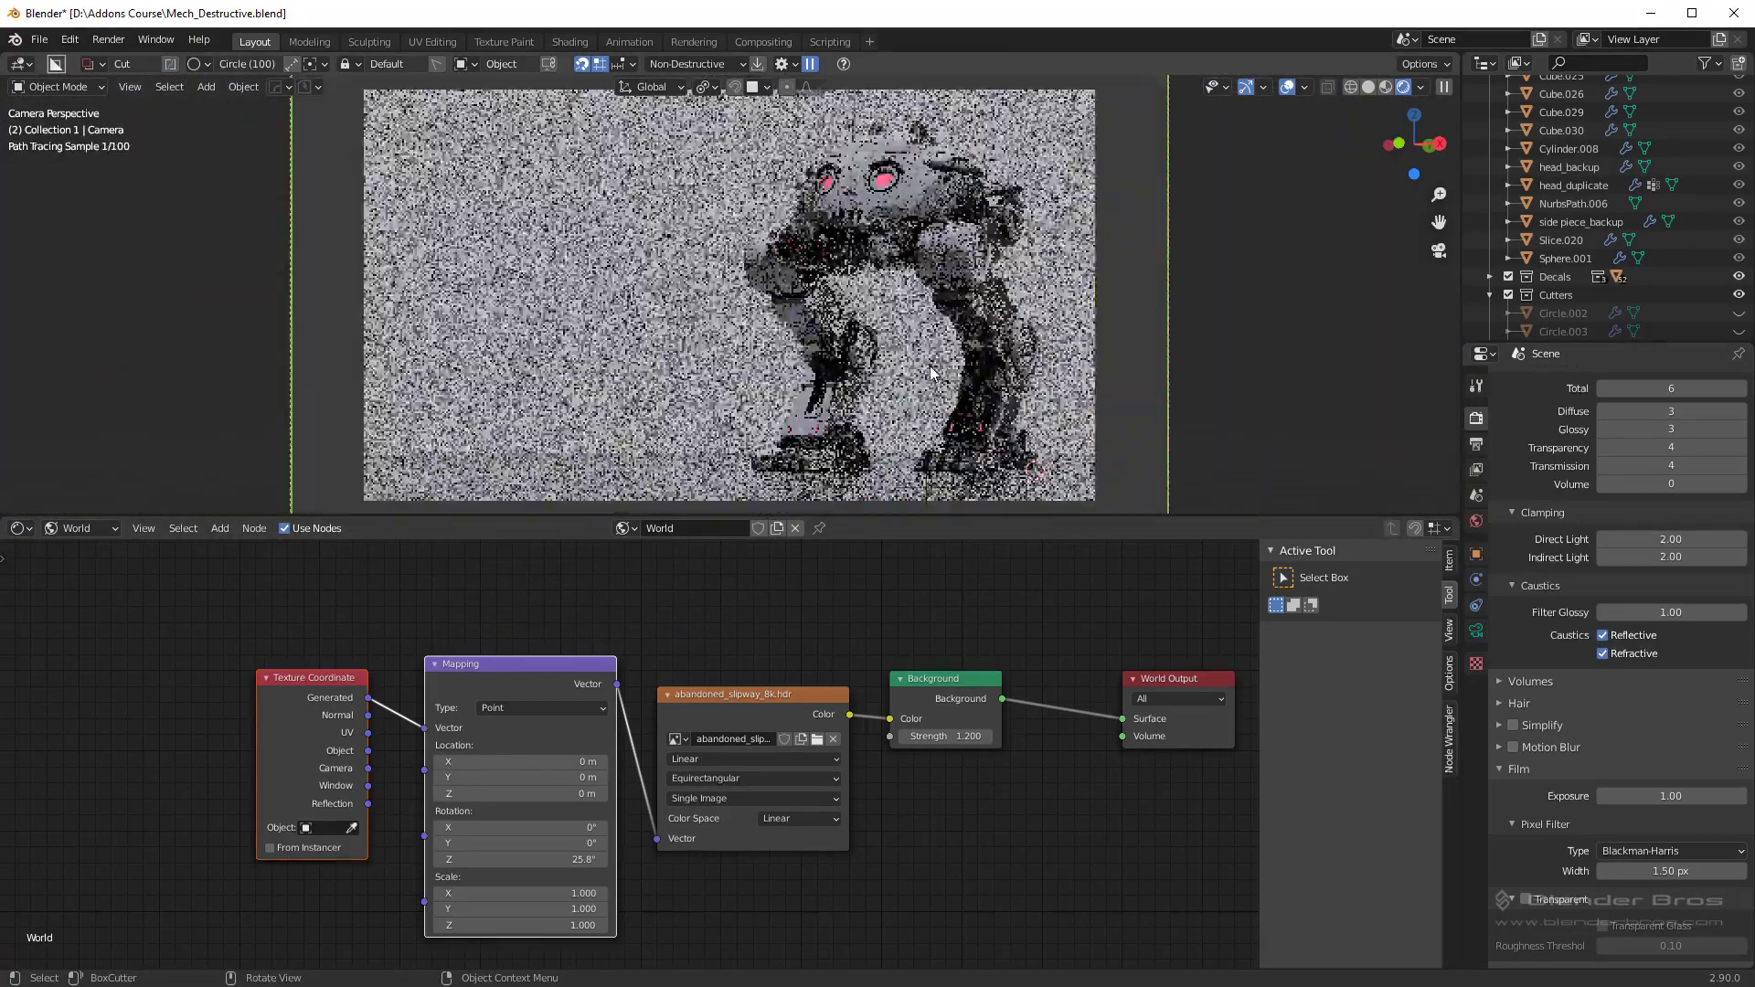
{"action": "scroll", "coordinate": [931, 373], "scroll_direction": "up", "scroll_amount": 1}
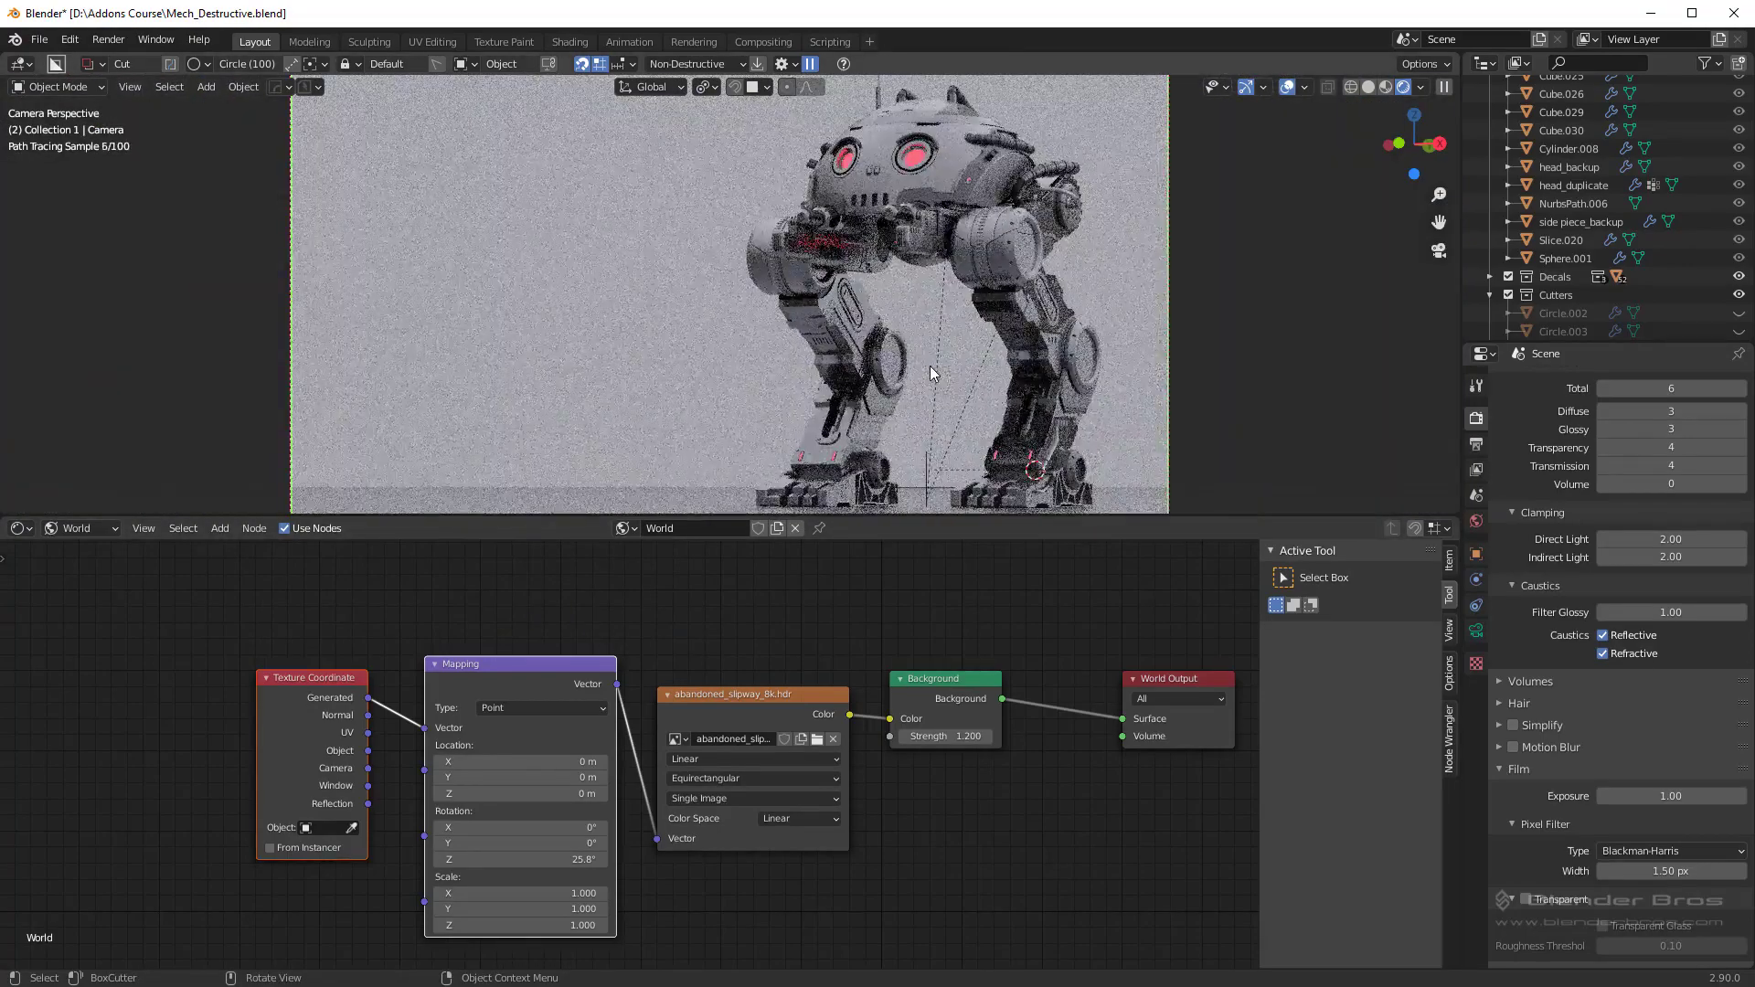
{"action": "left_click", "coordinate": [512, 859]}
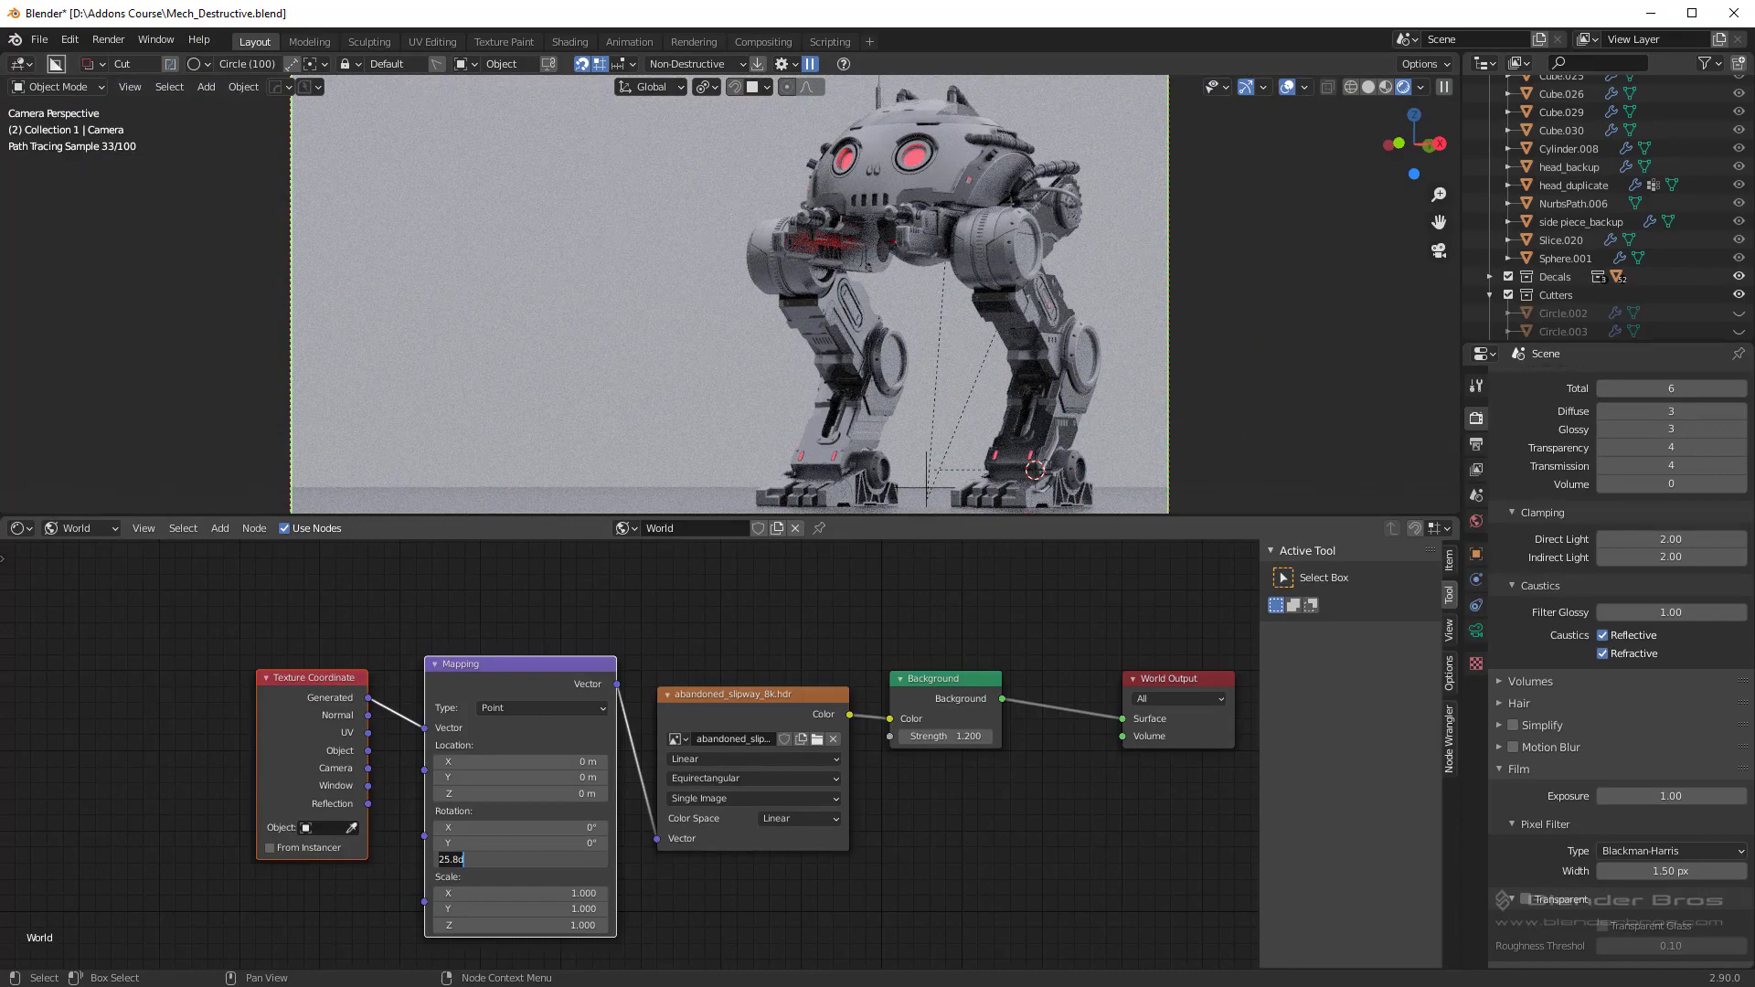
{"action": "key", "text": "BackSpace"}
{"action": "key", "text": "BackSpace"}
{"action": "key", "text": "BackSpace"}
{"action": "key", "text": "BackSpace"}
{"action": "key", "text": "BackSpace"}
{"action": "type", "text": "45"}
{"action": "key", "text": "Return"}
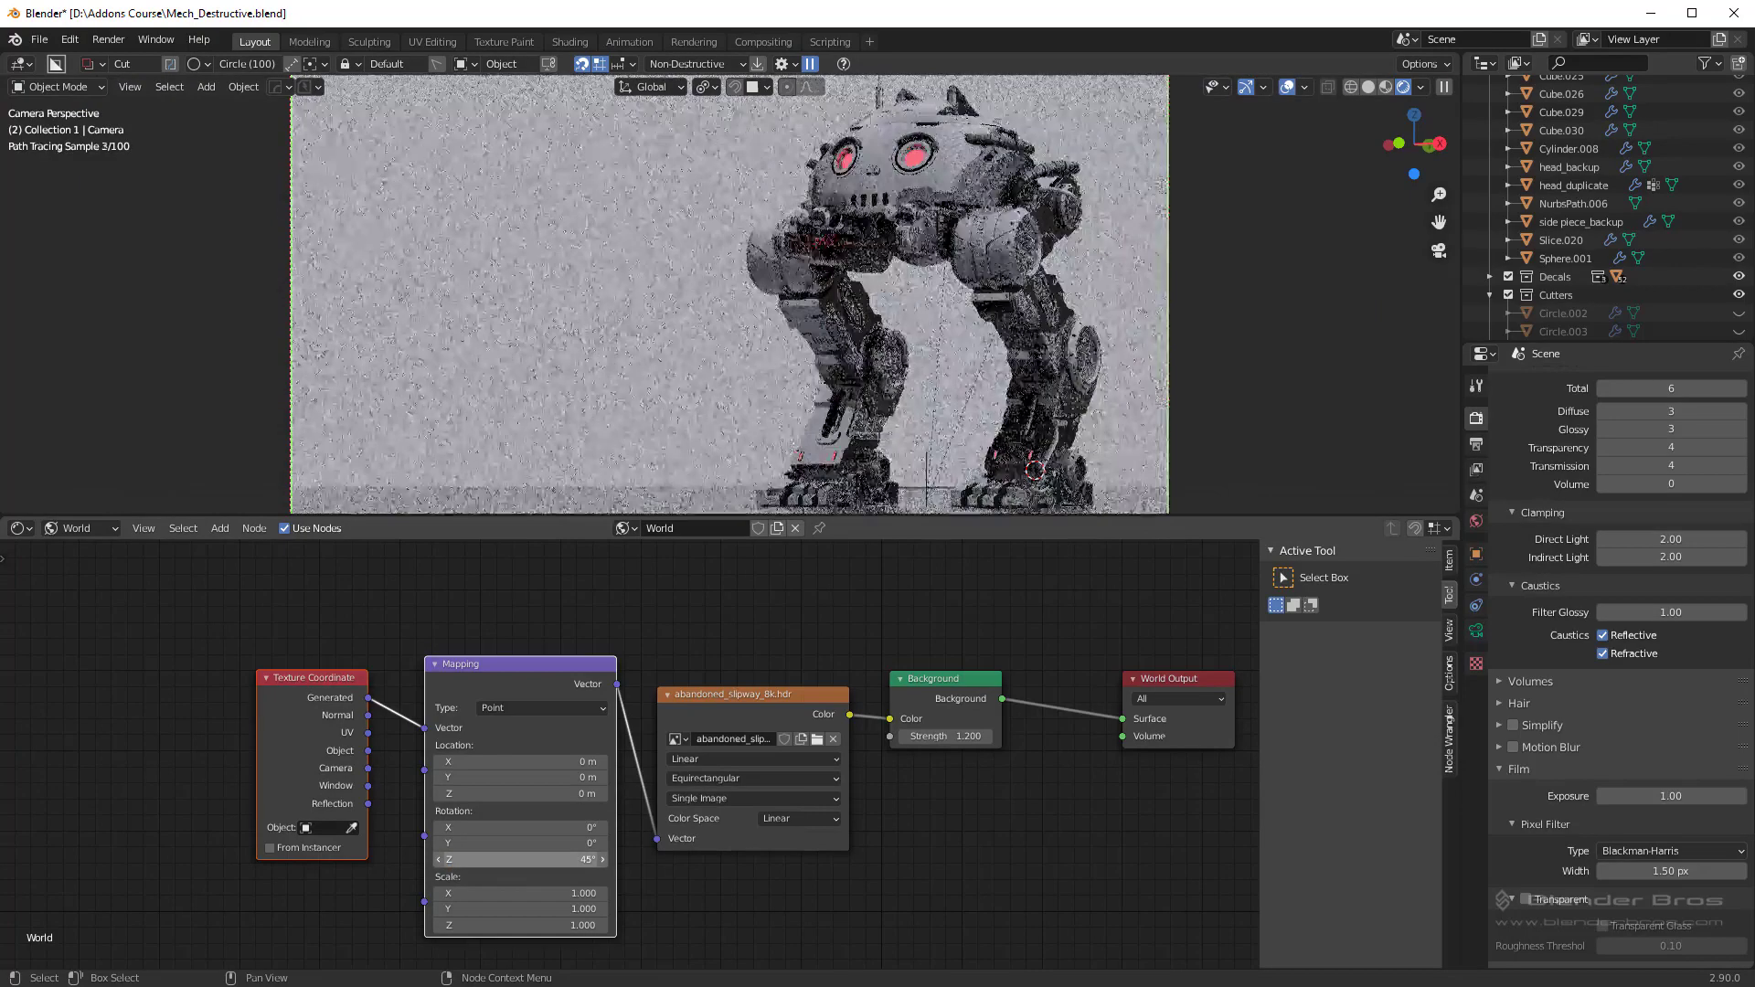
{"action": "left_click", "coordinate": [512, 859]}
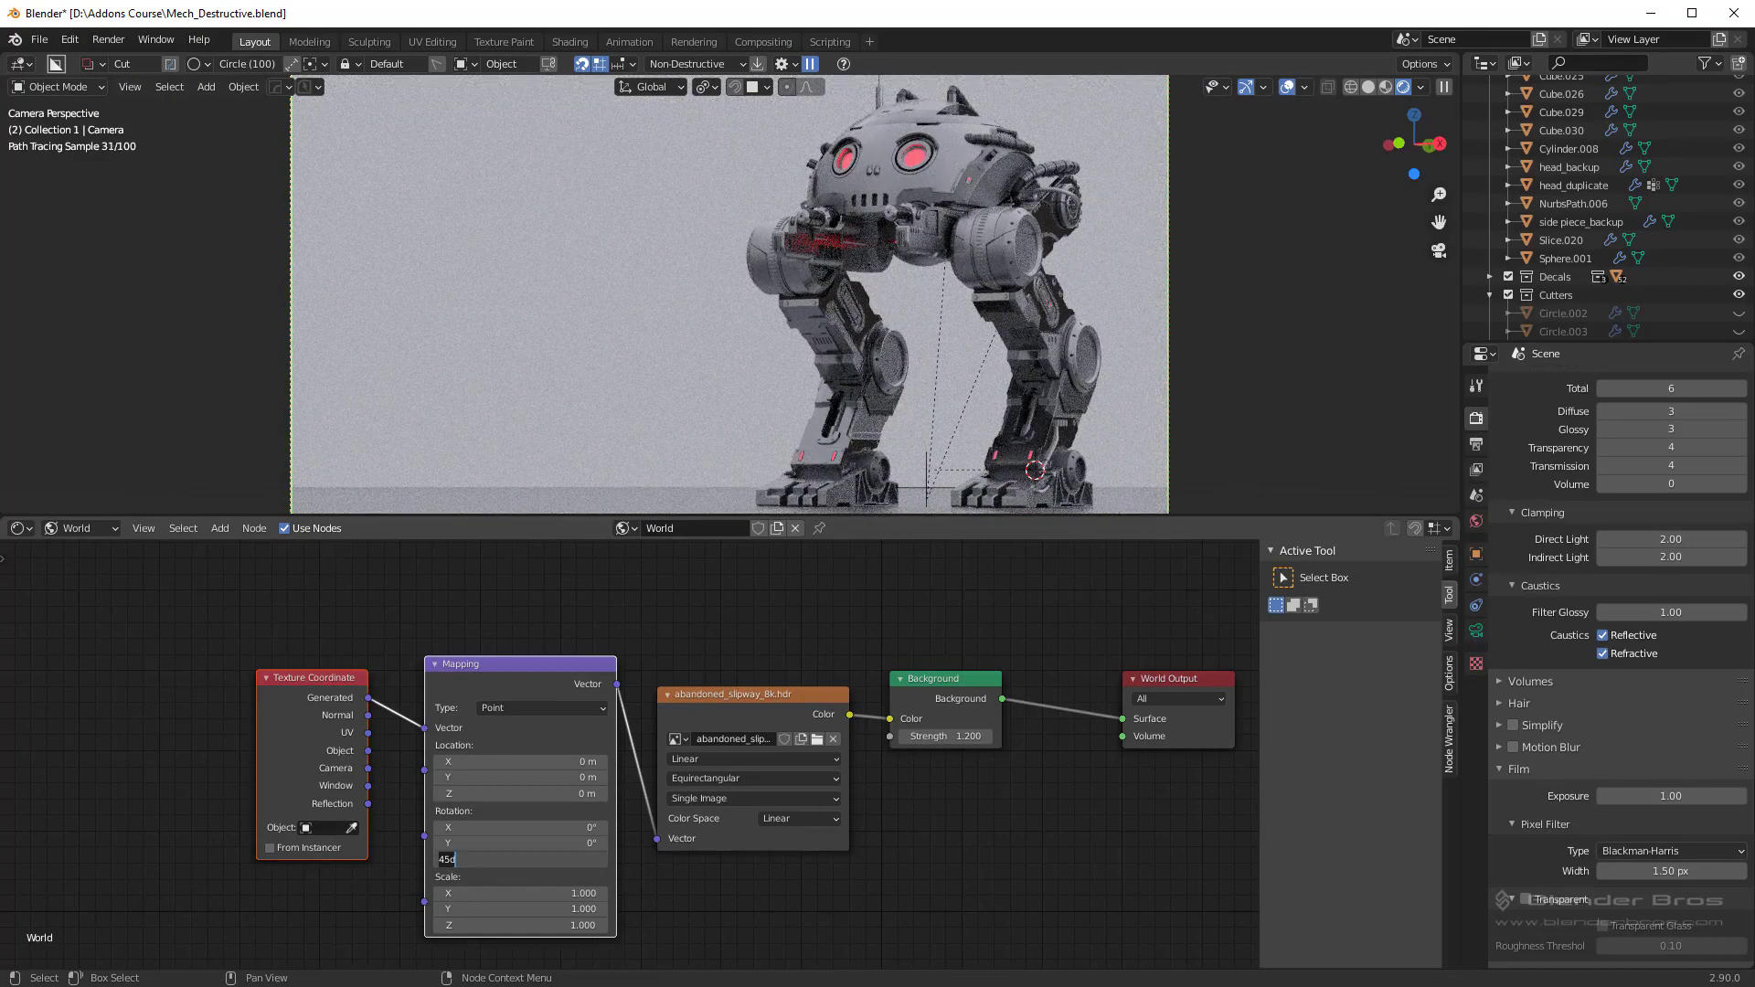
{"action": "key", "text": "Return"}
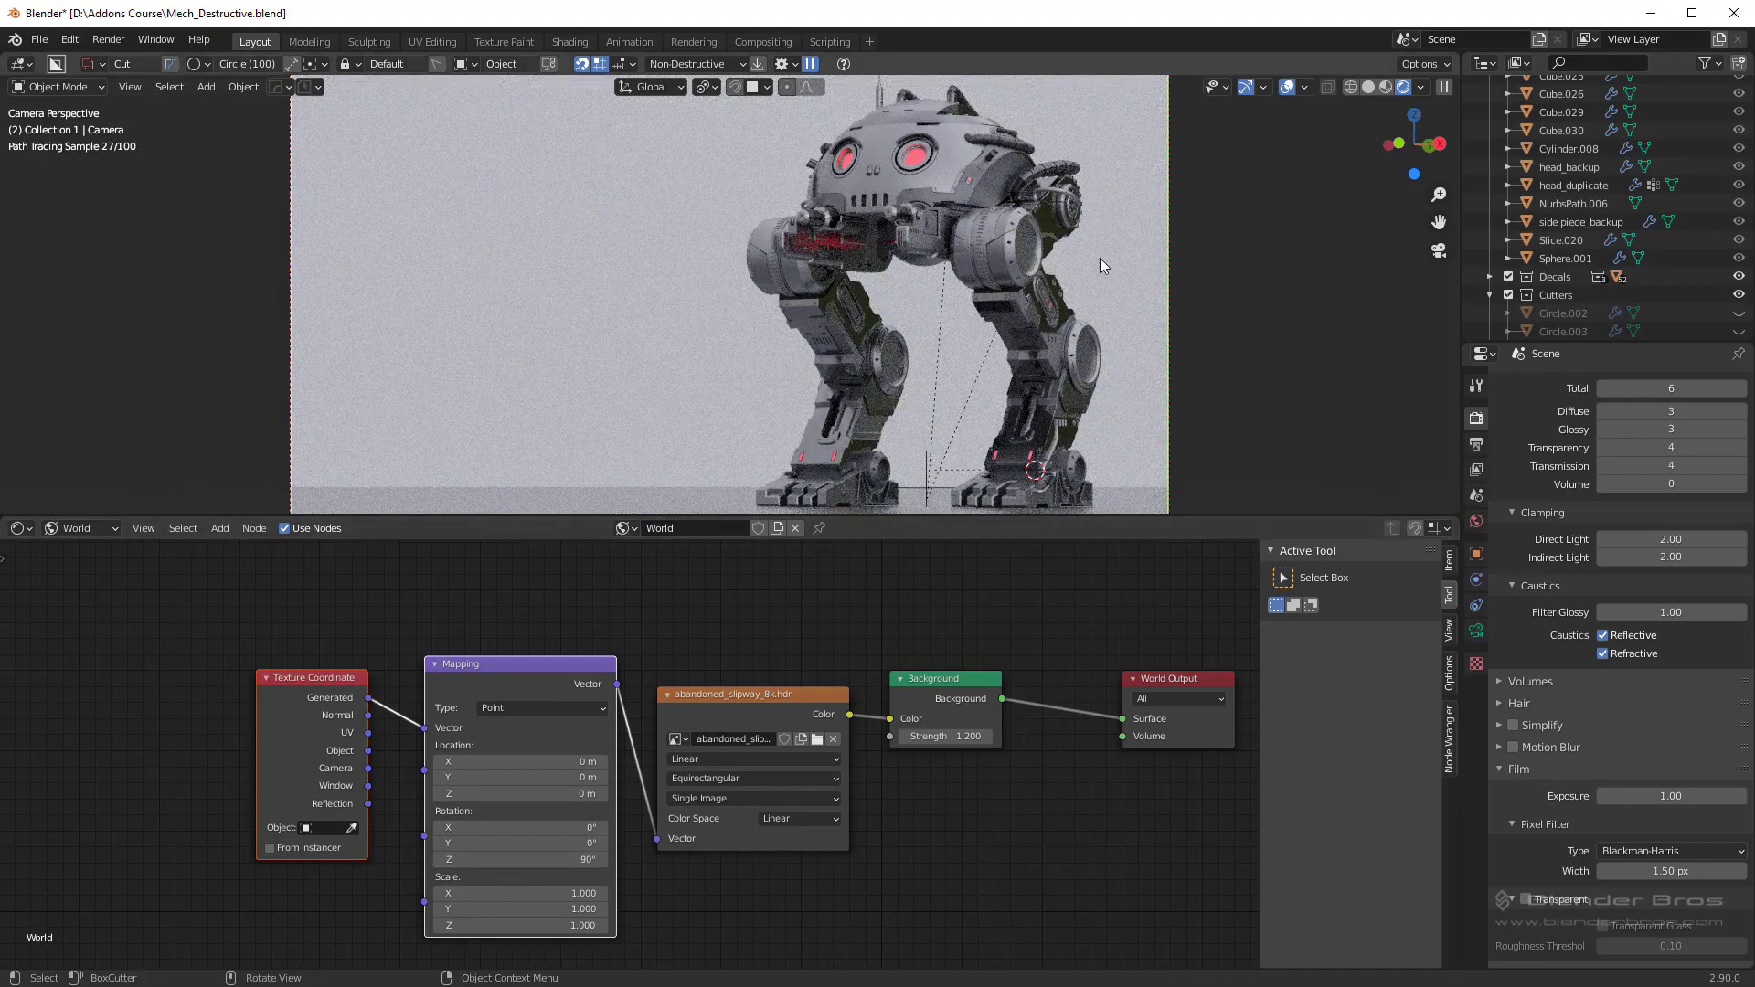
{"action": "left_click", "coordinate": [512, 859]}
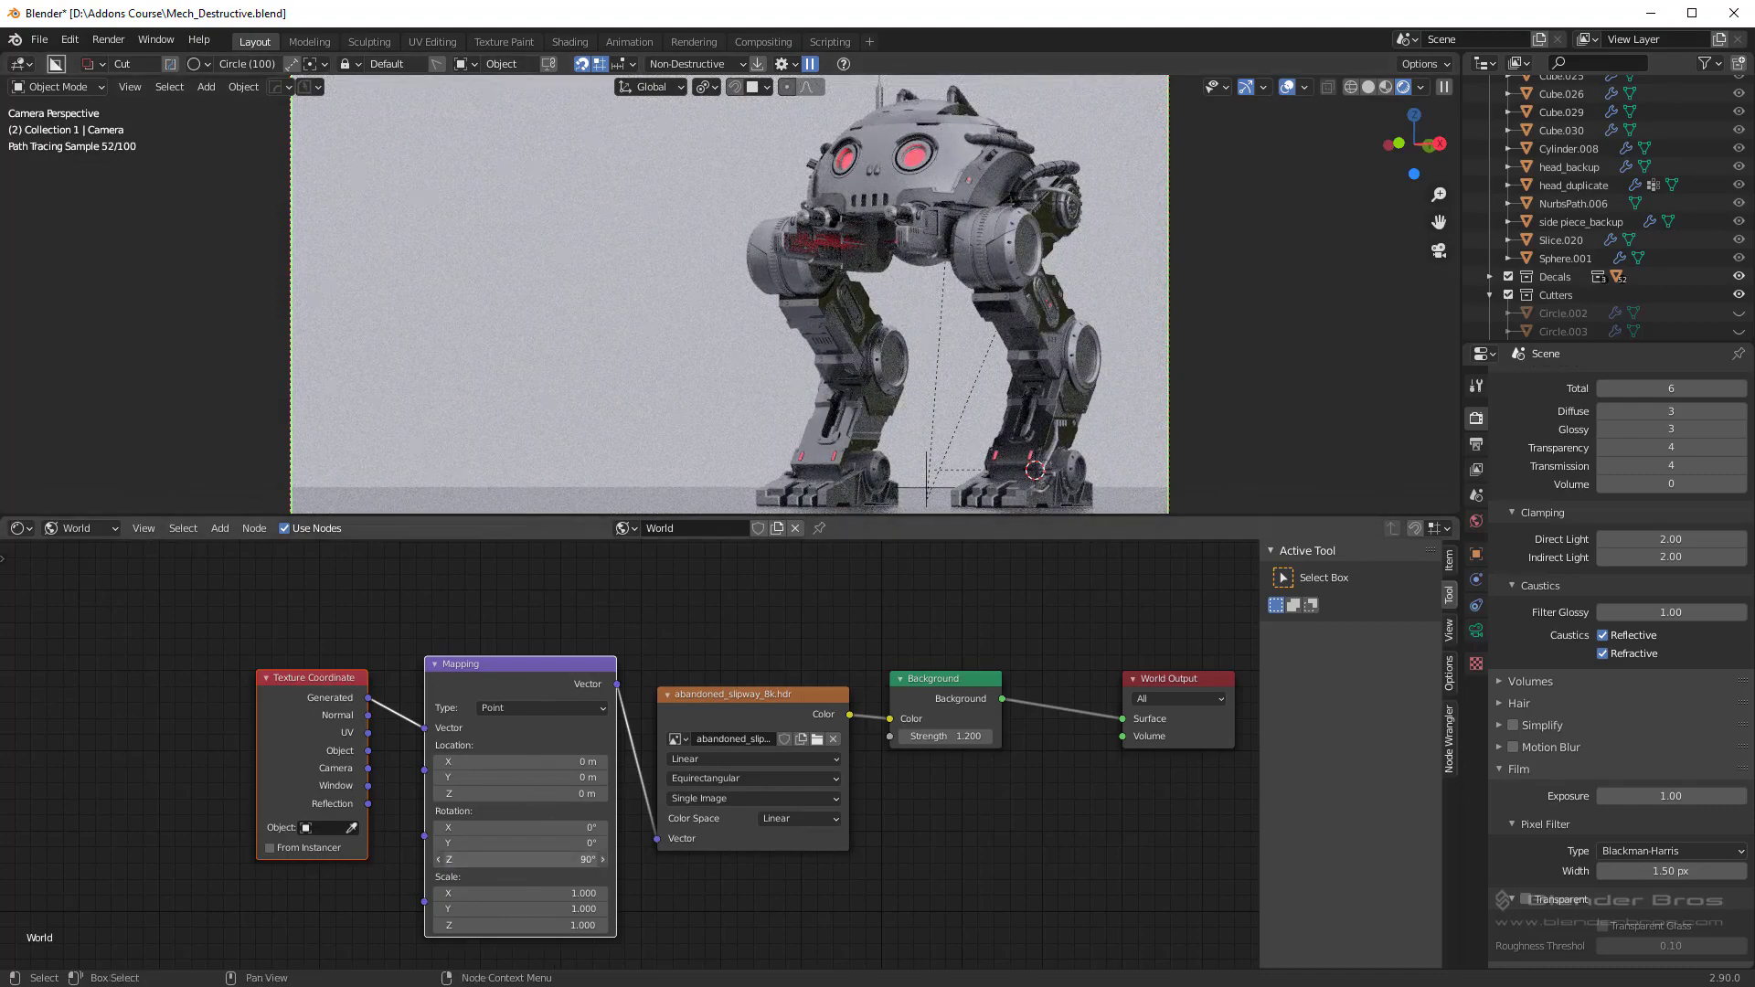
{"action": "type", "text": "135d"}
{"action": "key", "text": "BackSpace"}
{"action": "key", "text": "BackSpace"}
{"action": "key", "text": "BackSpace"}
{"action": "key", "text": "BackSpace"}
{"action": "type", "text": "18"}
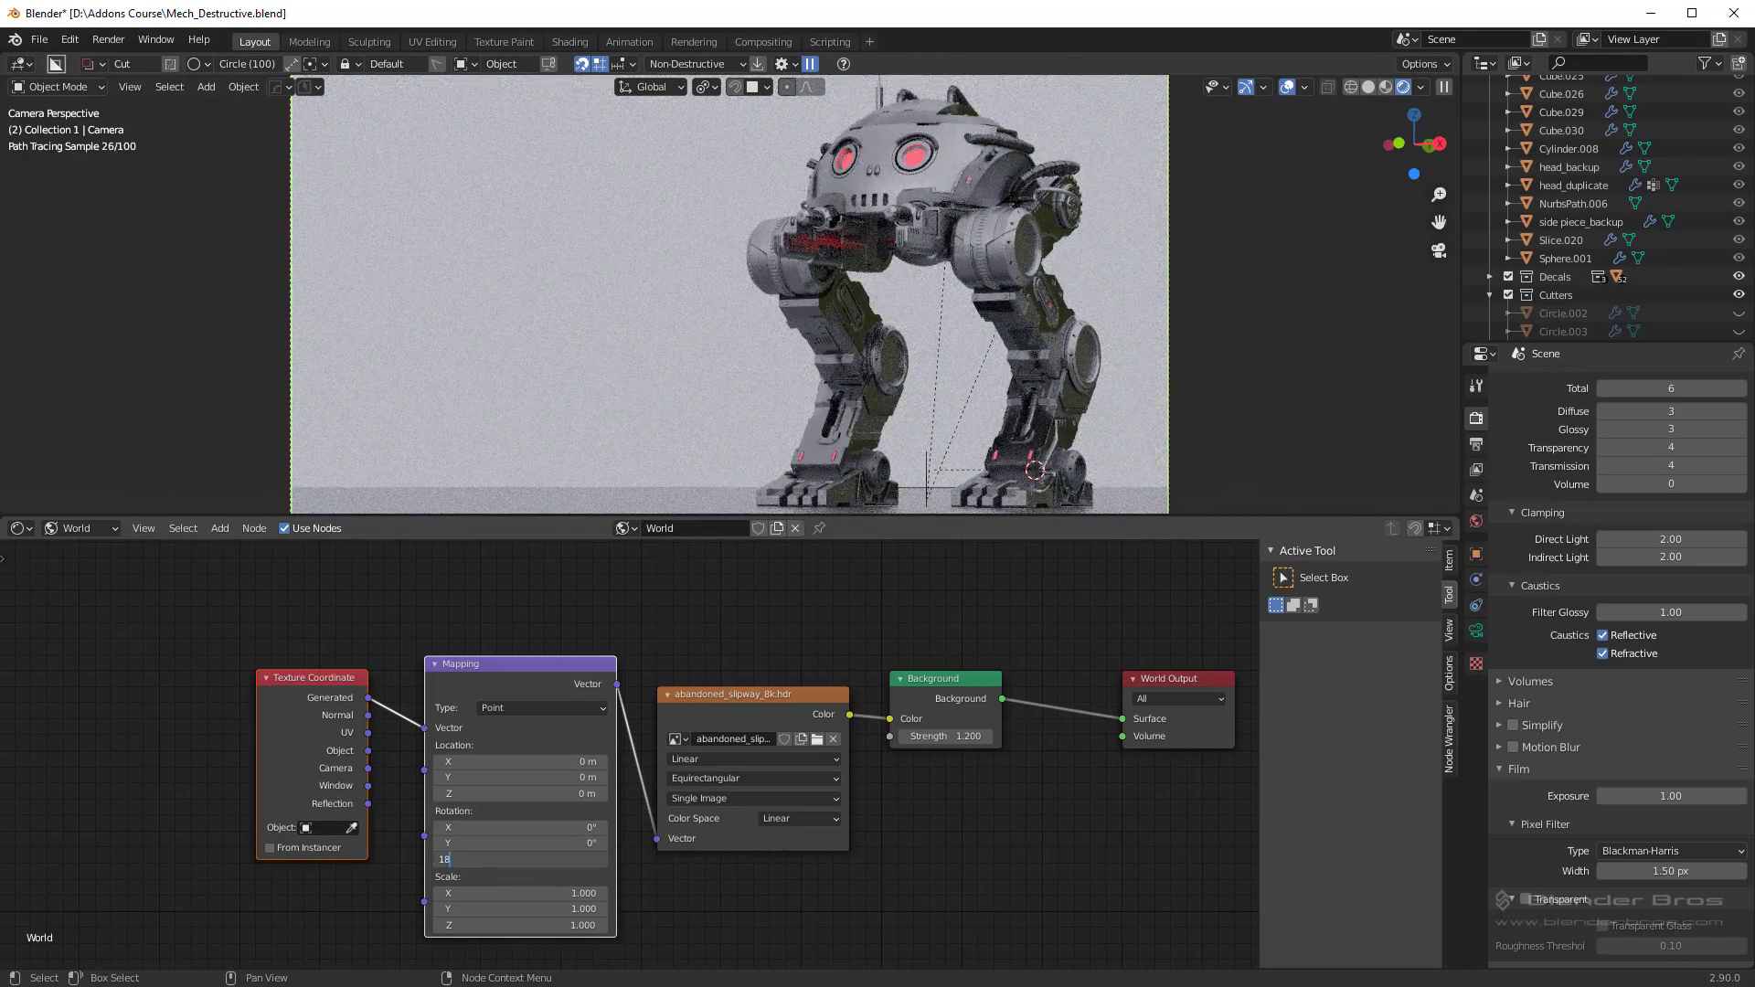
{"action": "key", "text": "Return"}
Step: Try Z rotations of 225°, 270° and 315°, then reset the rotation to 0°
{"action": "left_click", "coordinate": [521, 860]}
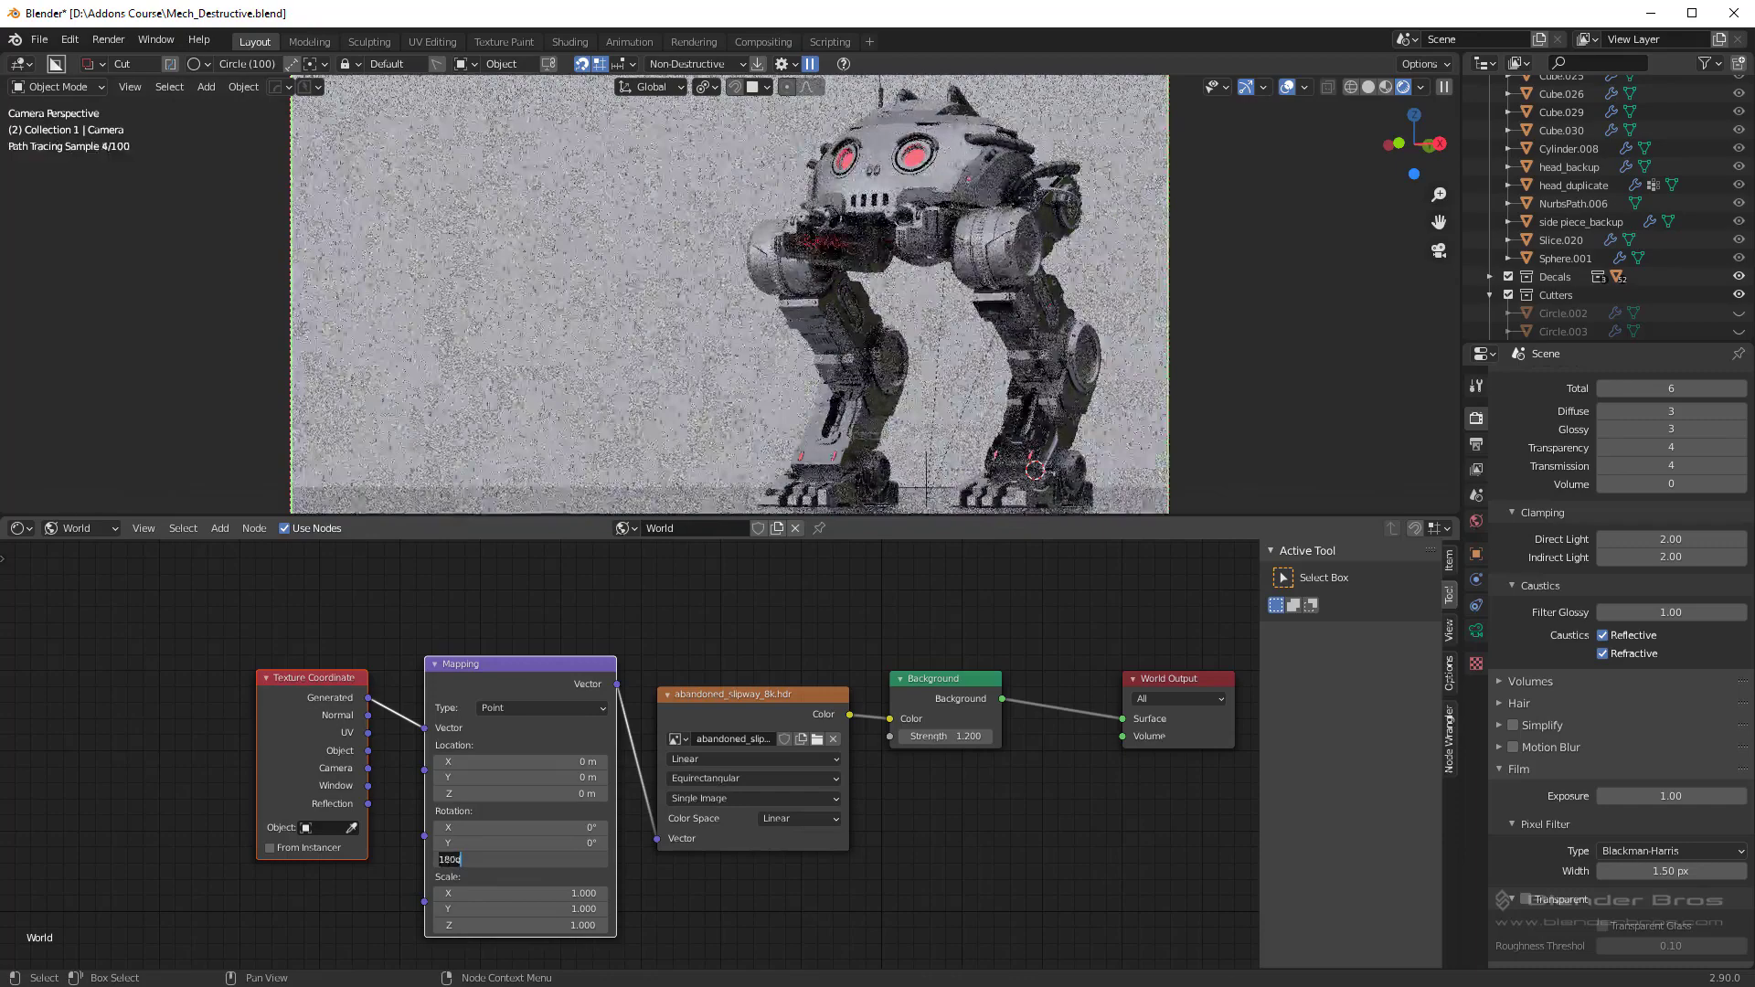
{"action": "type", "text": "225"}
{"action": "key", "text": "Return"}
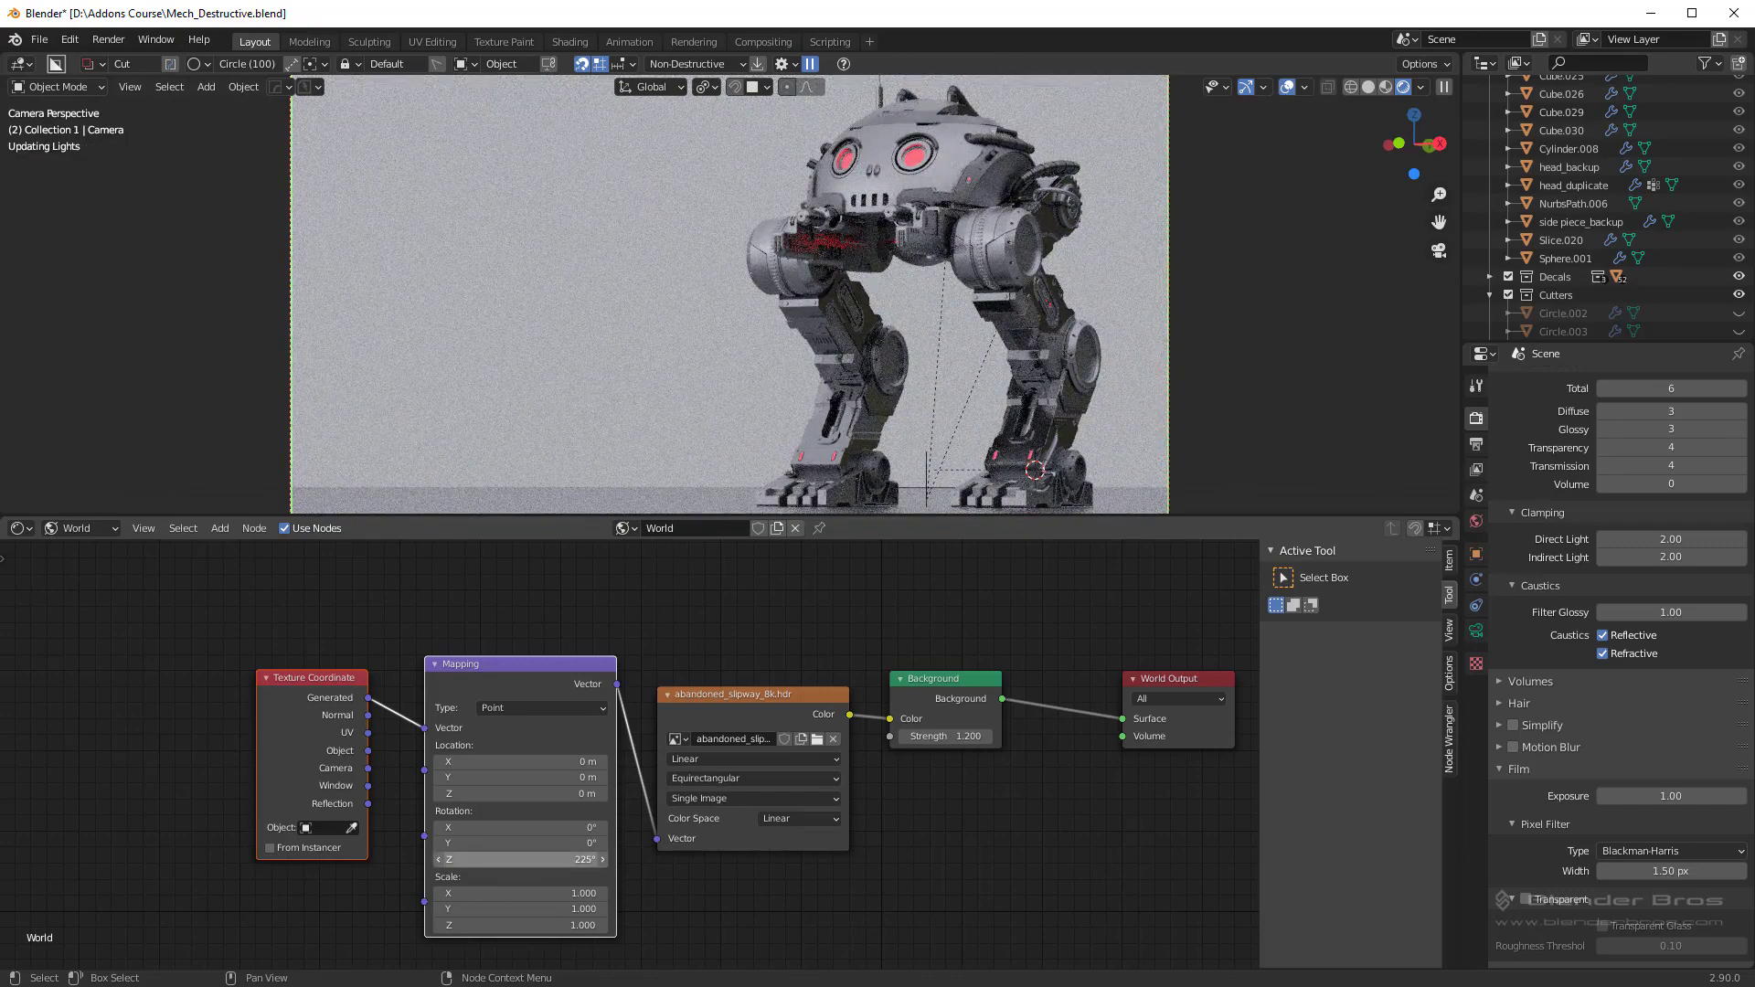
{"action": "left_click", "coordinate": [521, 859]}
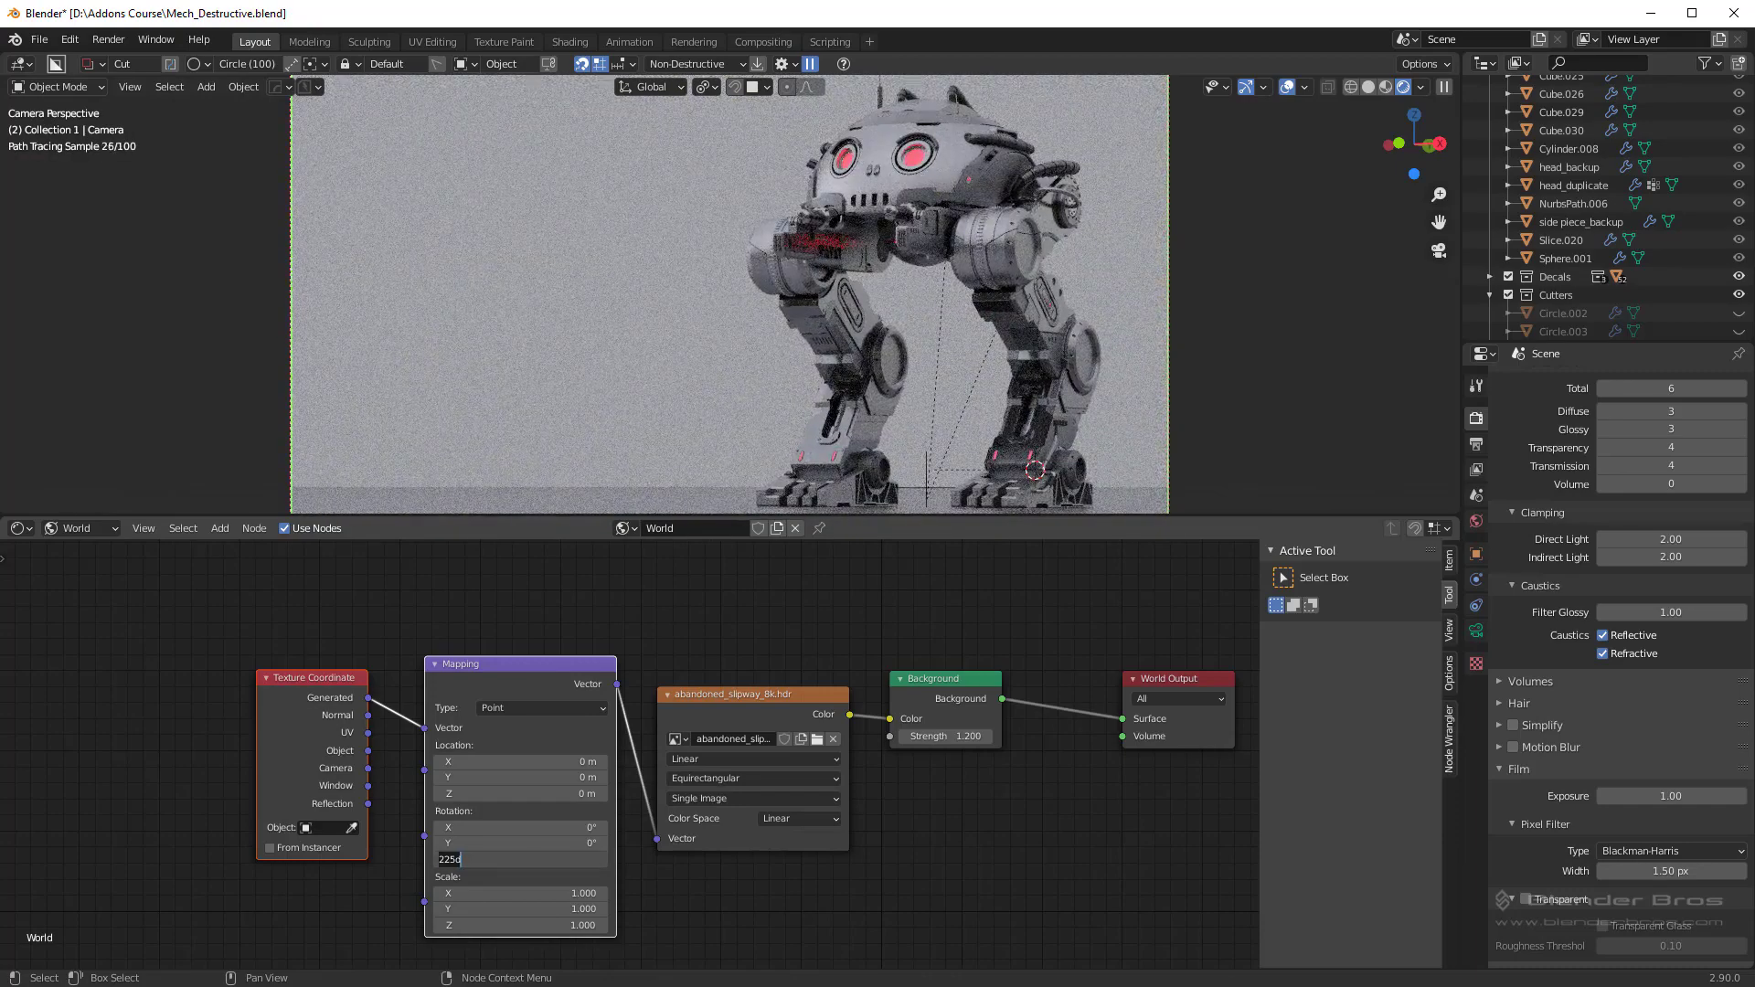
{"action": "type", "text": "270"}
{"action": "key", "text": "Return"}
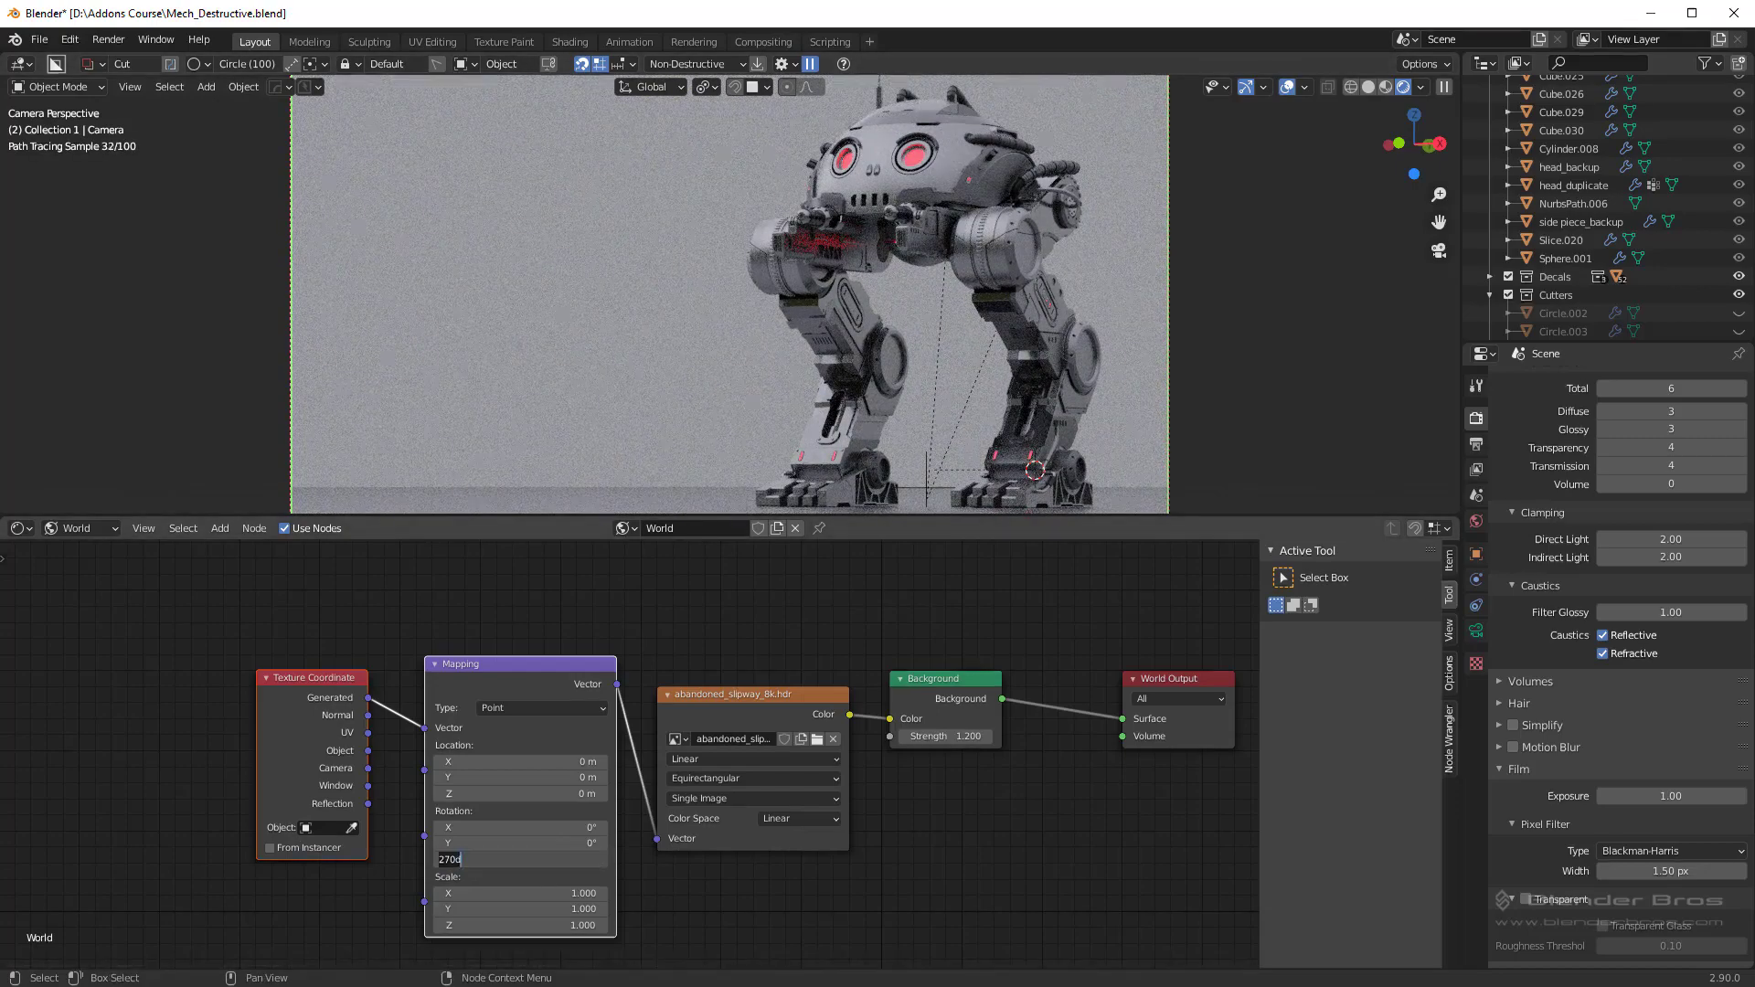
{"action": "left_click_drag", "start_coordinate": [544, 860], "coordinate": [565, 860]}
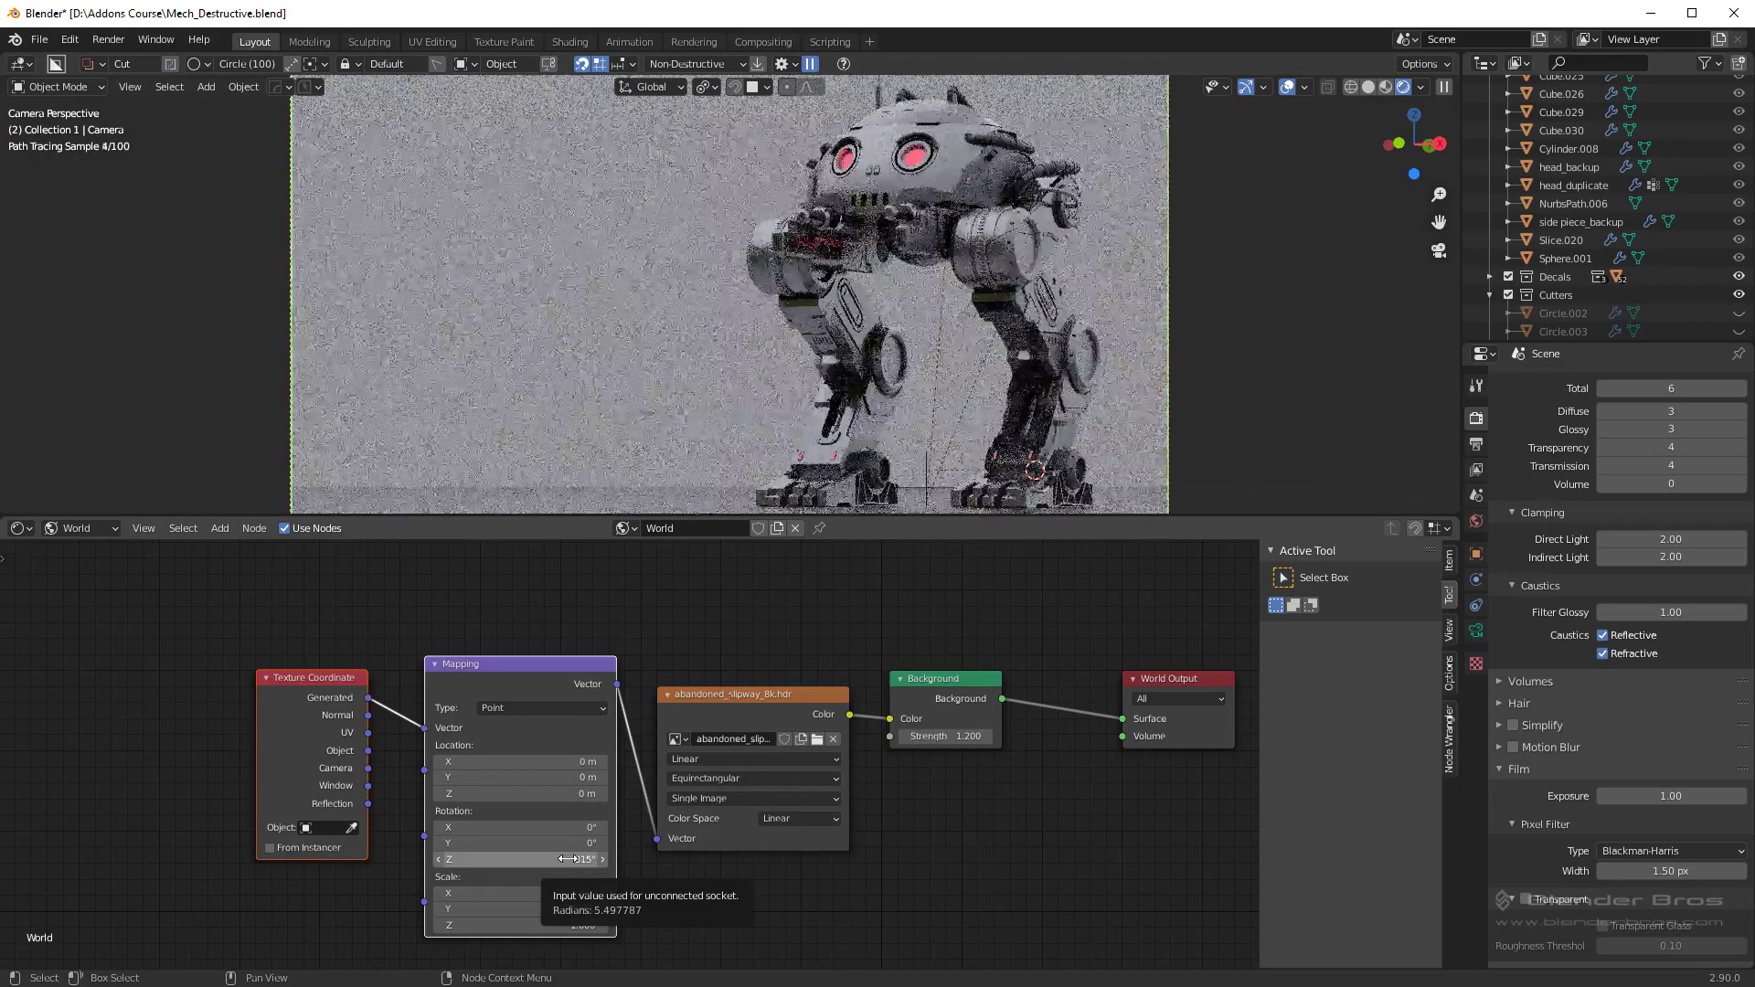
{"action": "left_click", "coordinate": [569, 859]}
{"action": "type", "text": "0"}
{"action": "key", "text": "Return"}
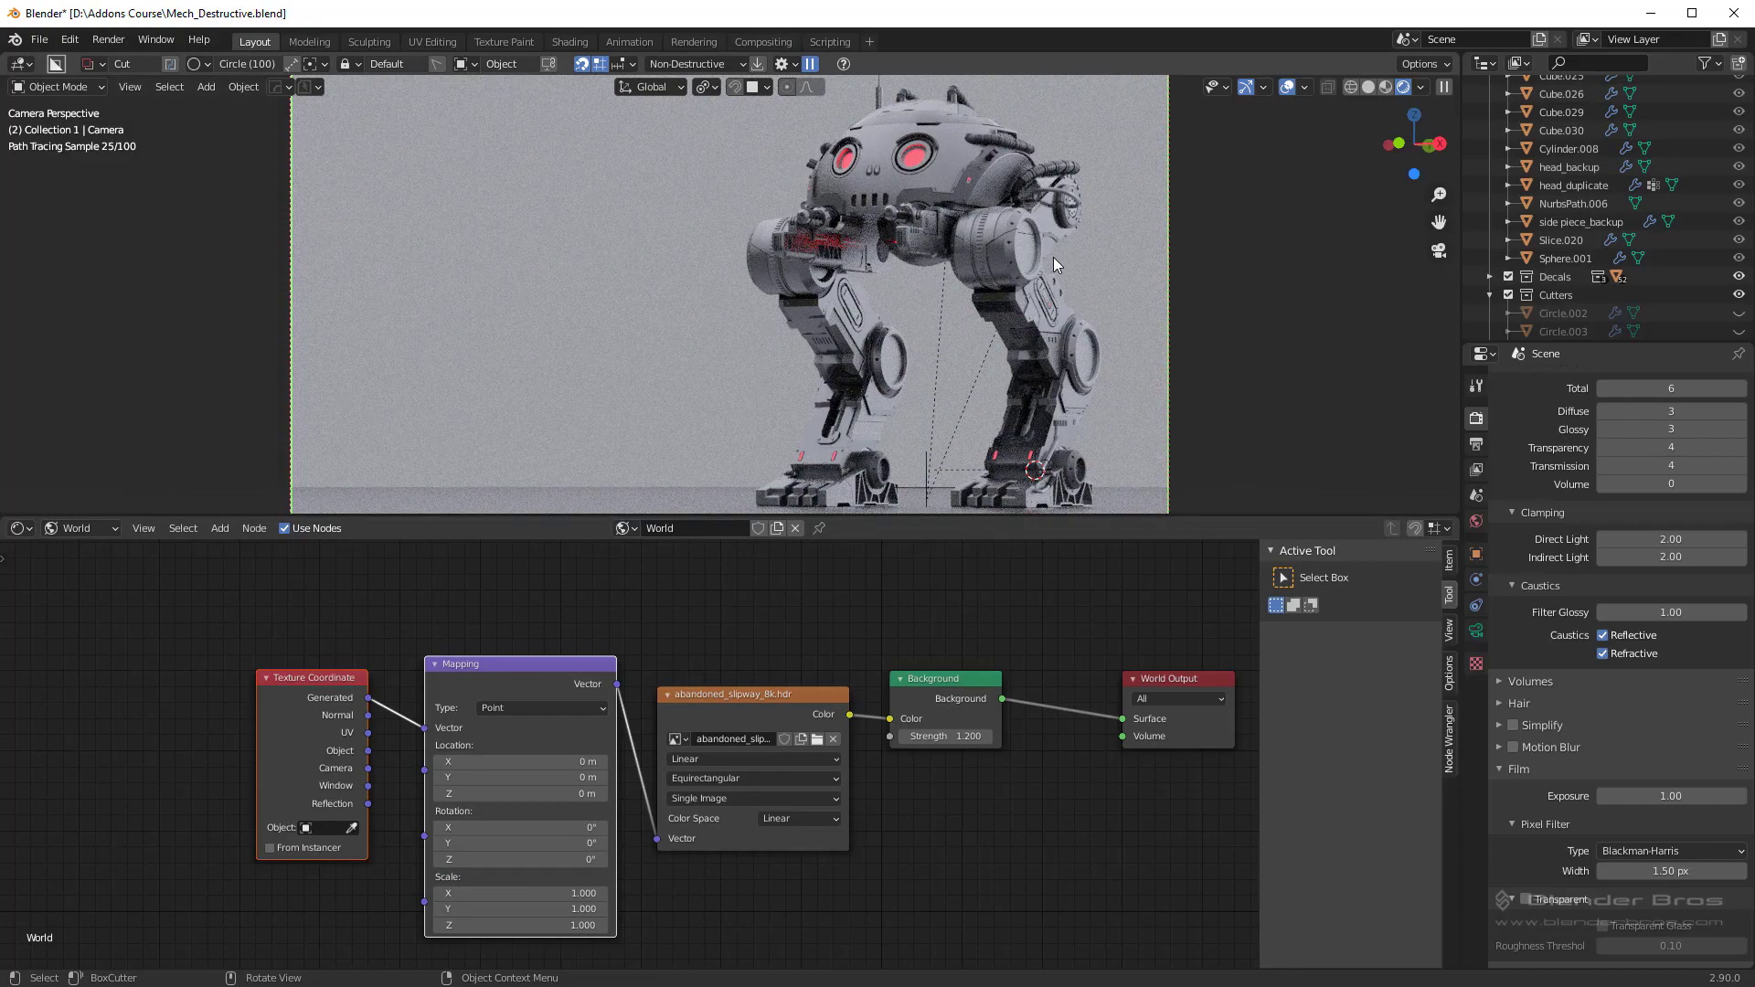
Step: Fit the camera frame, save the file with Ctrl+S, and close the node editor area
{"action": "key", "text": "Home"}
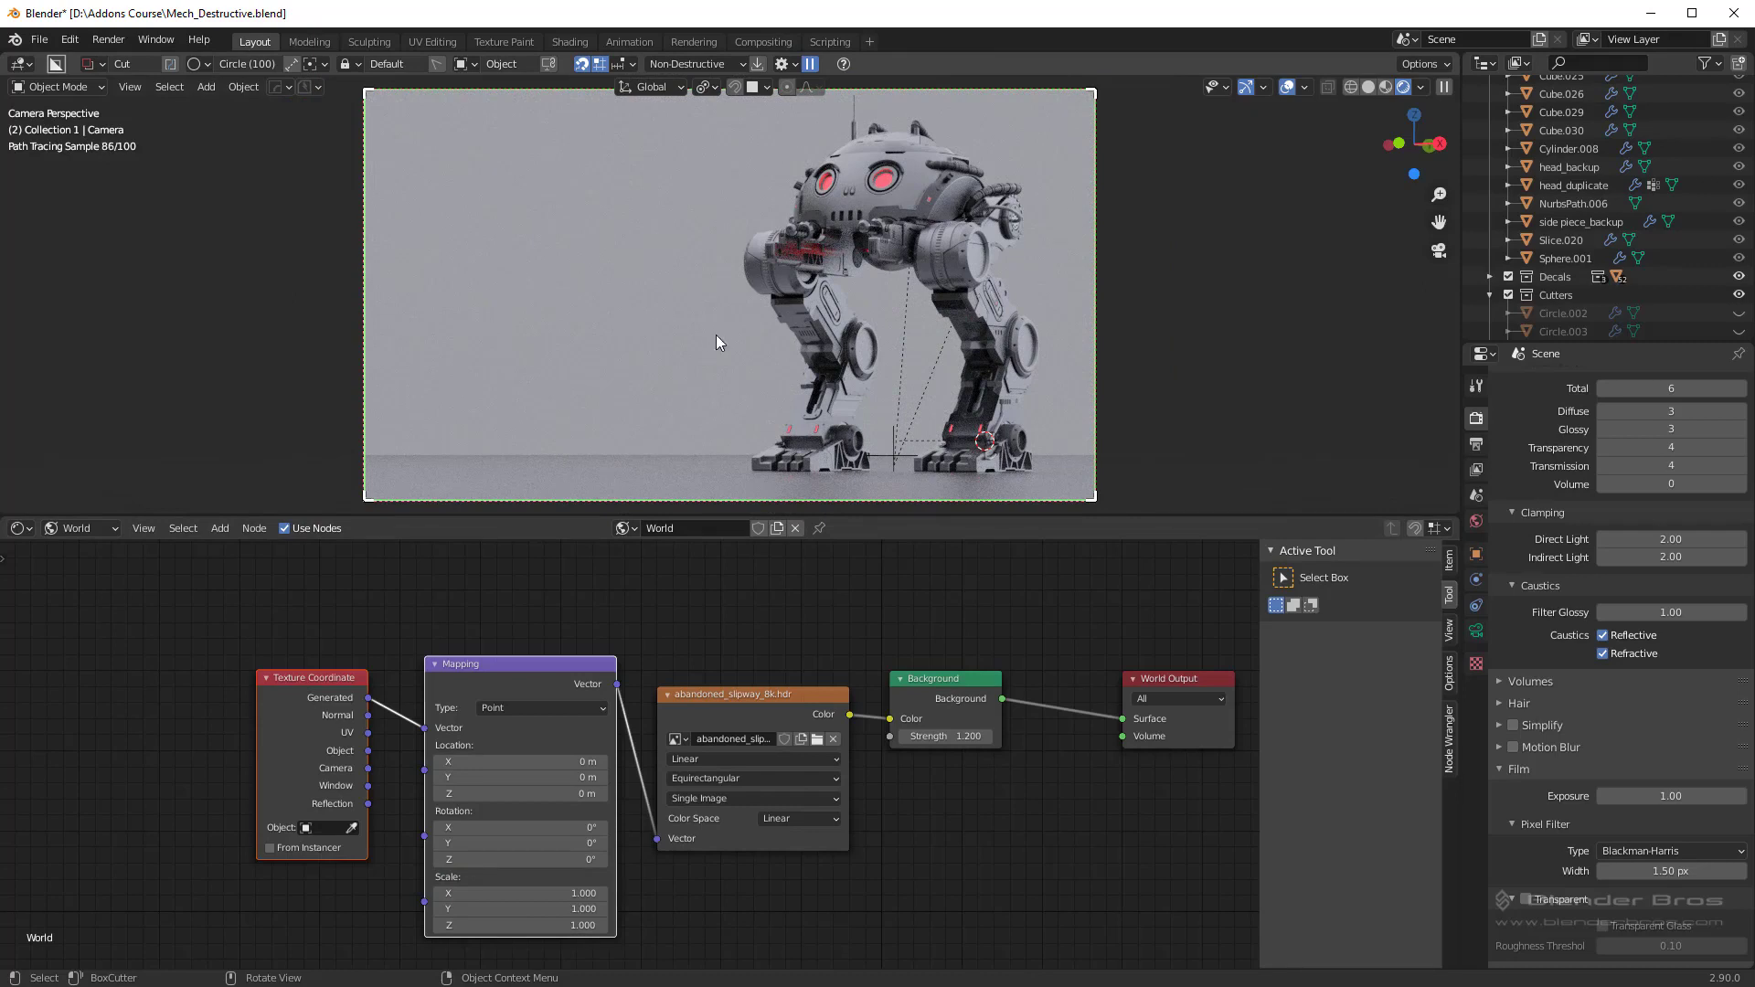
{"action": "key", "text": "ctrl+s"}
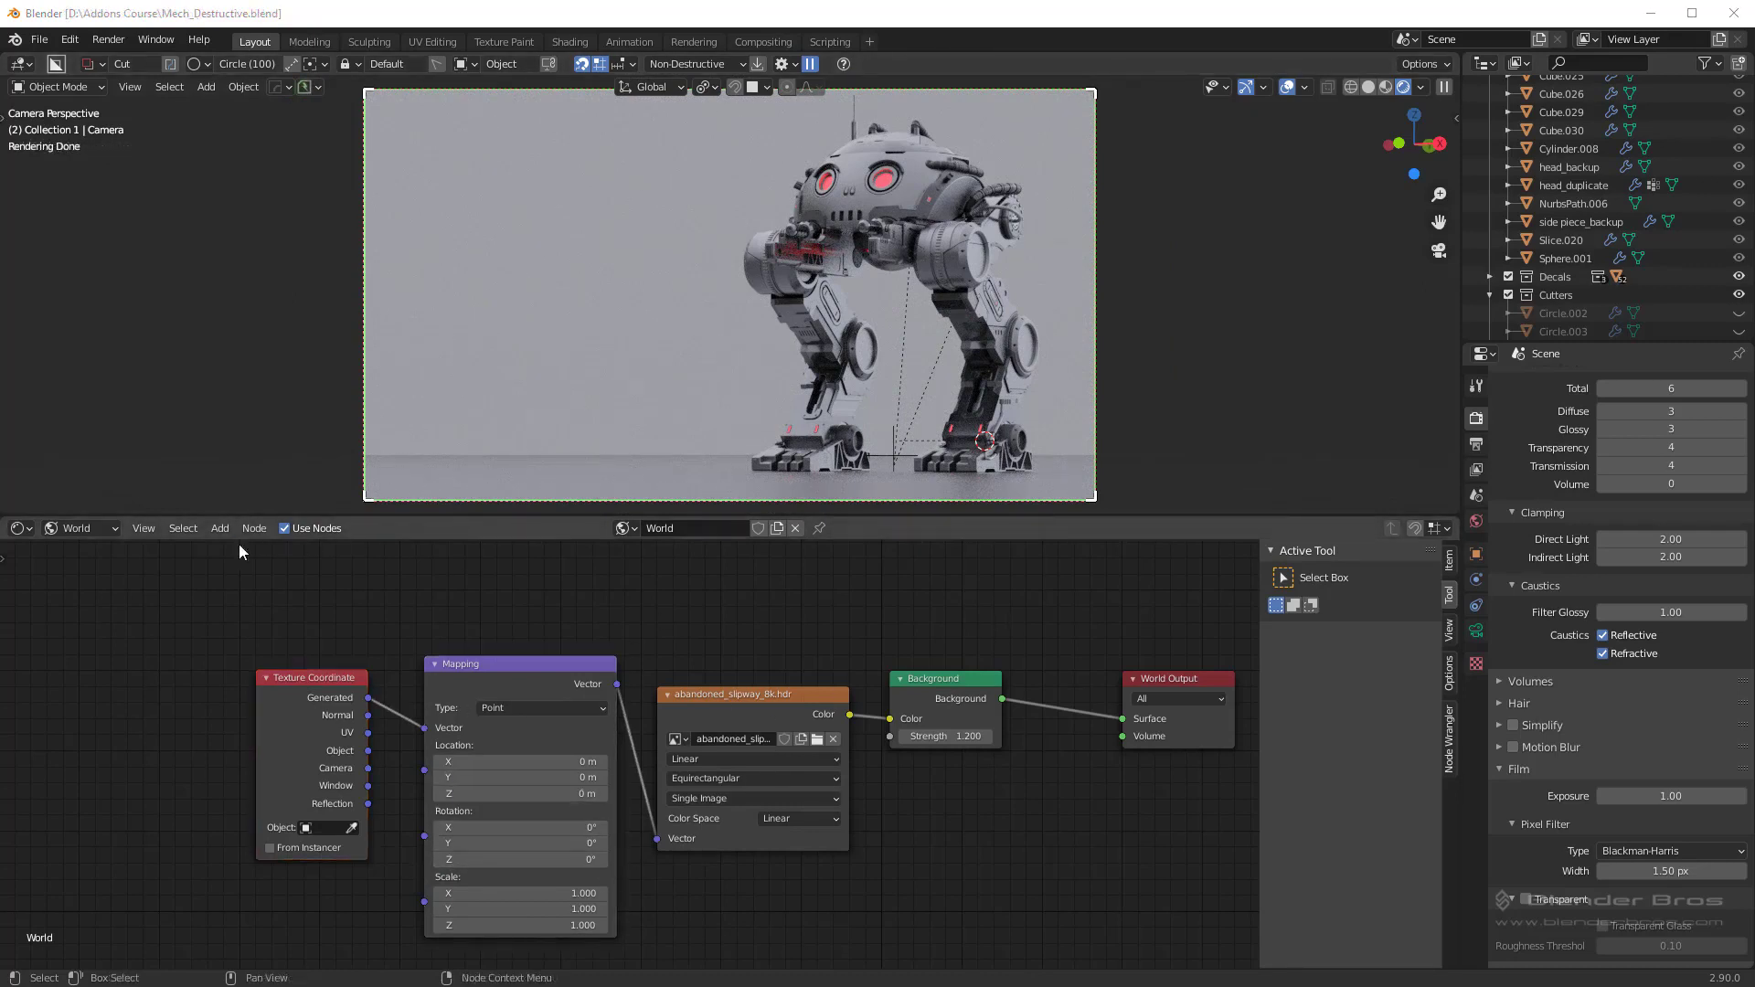
{"action": "left_click_drag", "start_coordinate": [6, 507], "coordinate": [374, 865]}
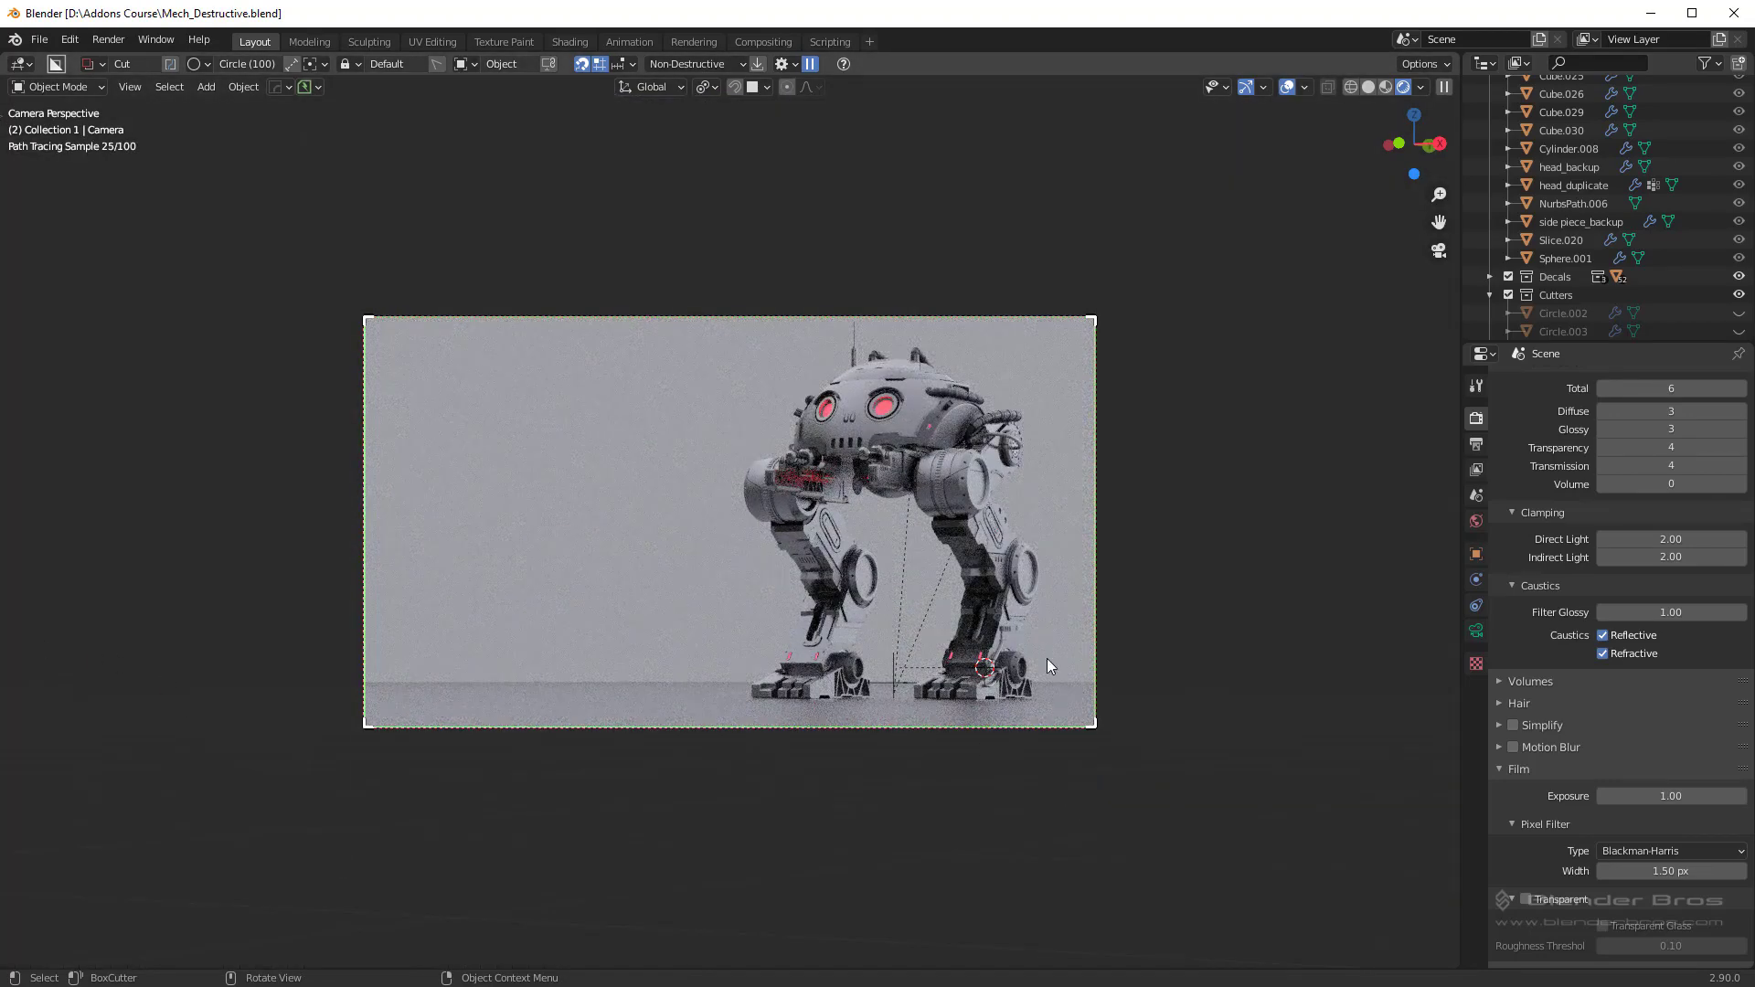
Step: Select the backdrop plane and experiment with its material Roughness and Clearcoat values
{"action": "scroll", "coordinate": [1037, 614], "scroll_direction": "up", "scroll_amount": 1}
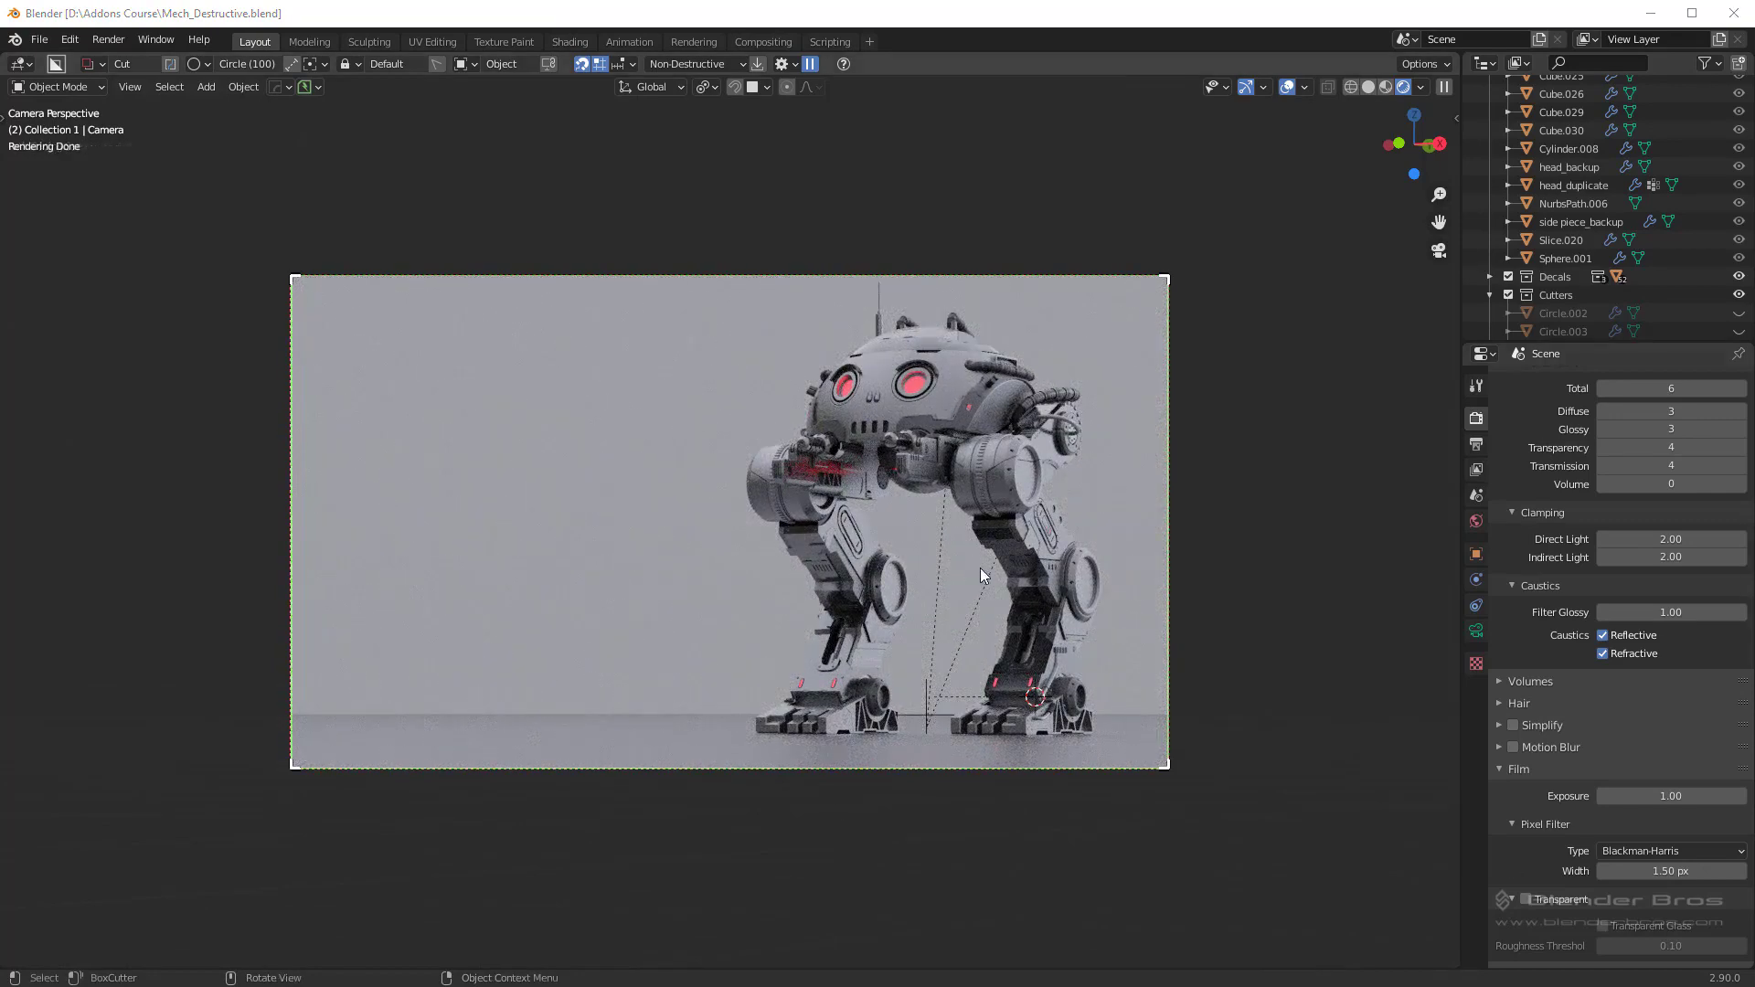
{"action": "left_click", "coordinate": [366, 724]}
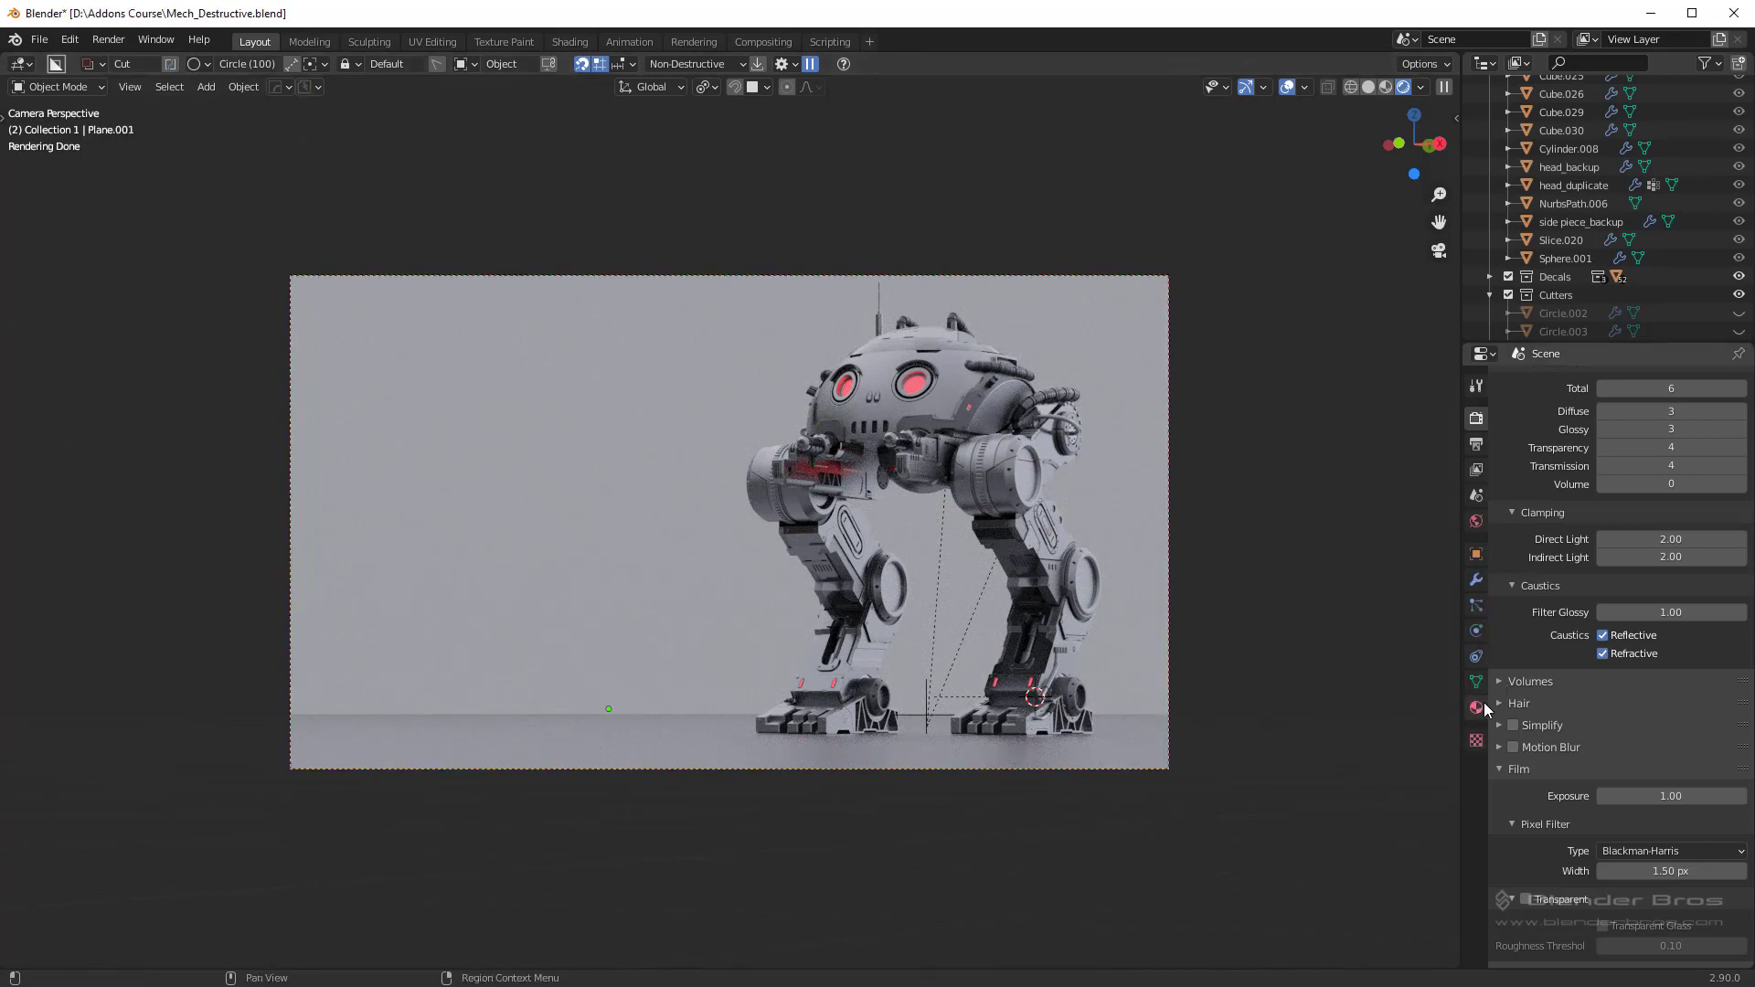
{"action": "left_click", "coordinate": [1476, 708]}
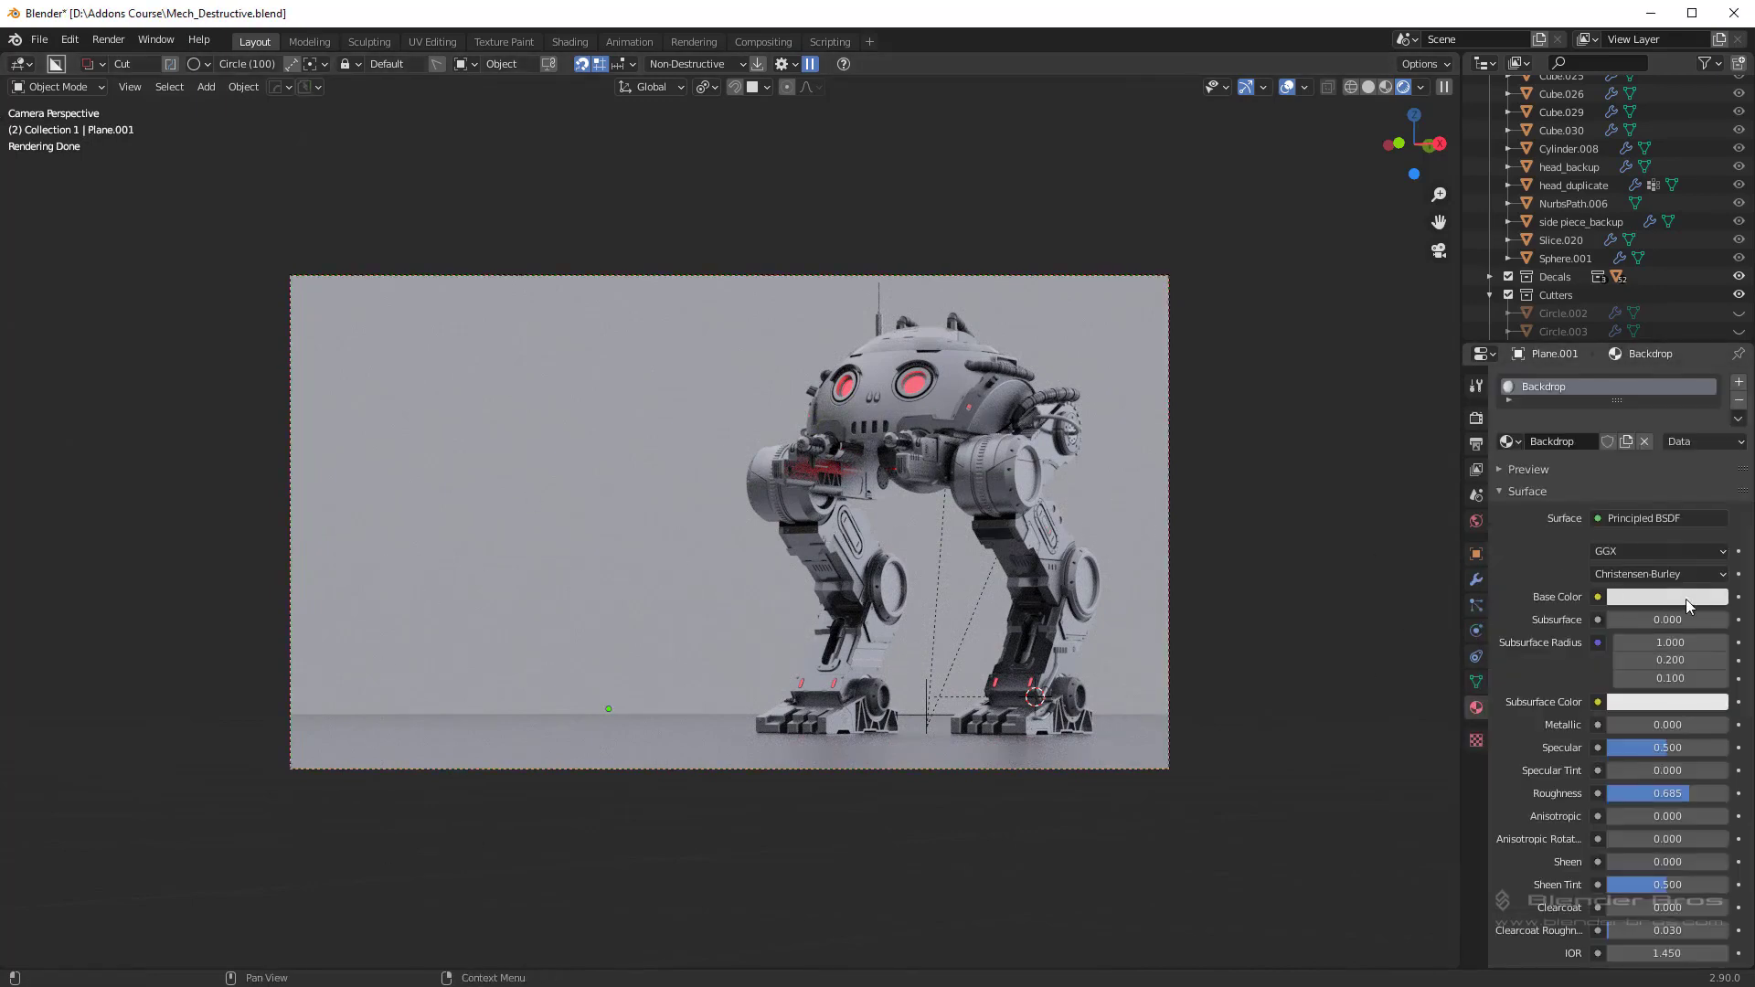
{"action": "mouse_move", "coordinate": [1693, 795]}
{"action": "left_mouse_down"}
{"action": "mouse_move", "coordinate": [1673, 795]}
{"action": "mouse_move", "coordinate": [1728, 795]}
{"action": "left_mouse_up"}
{"action": "key", "text": "Escape"}
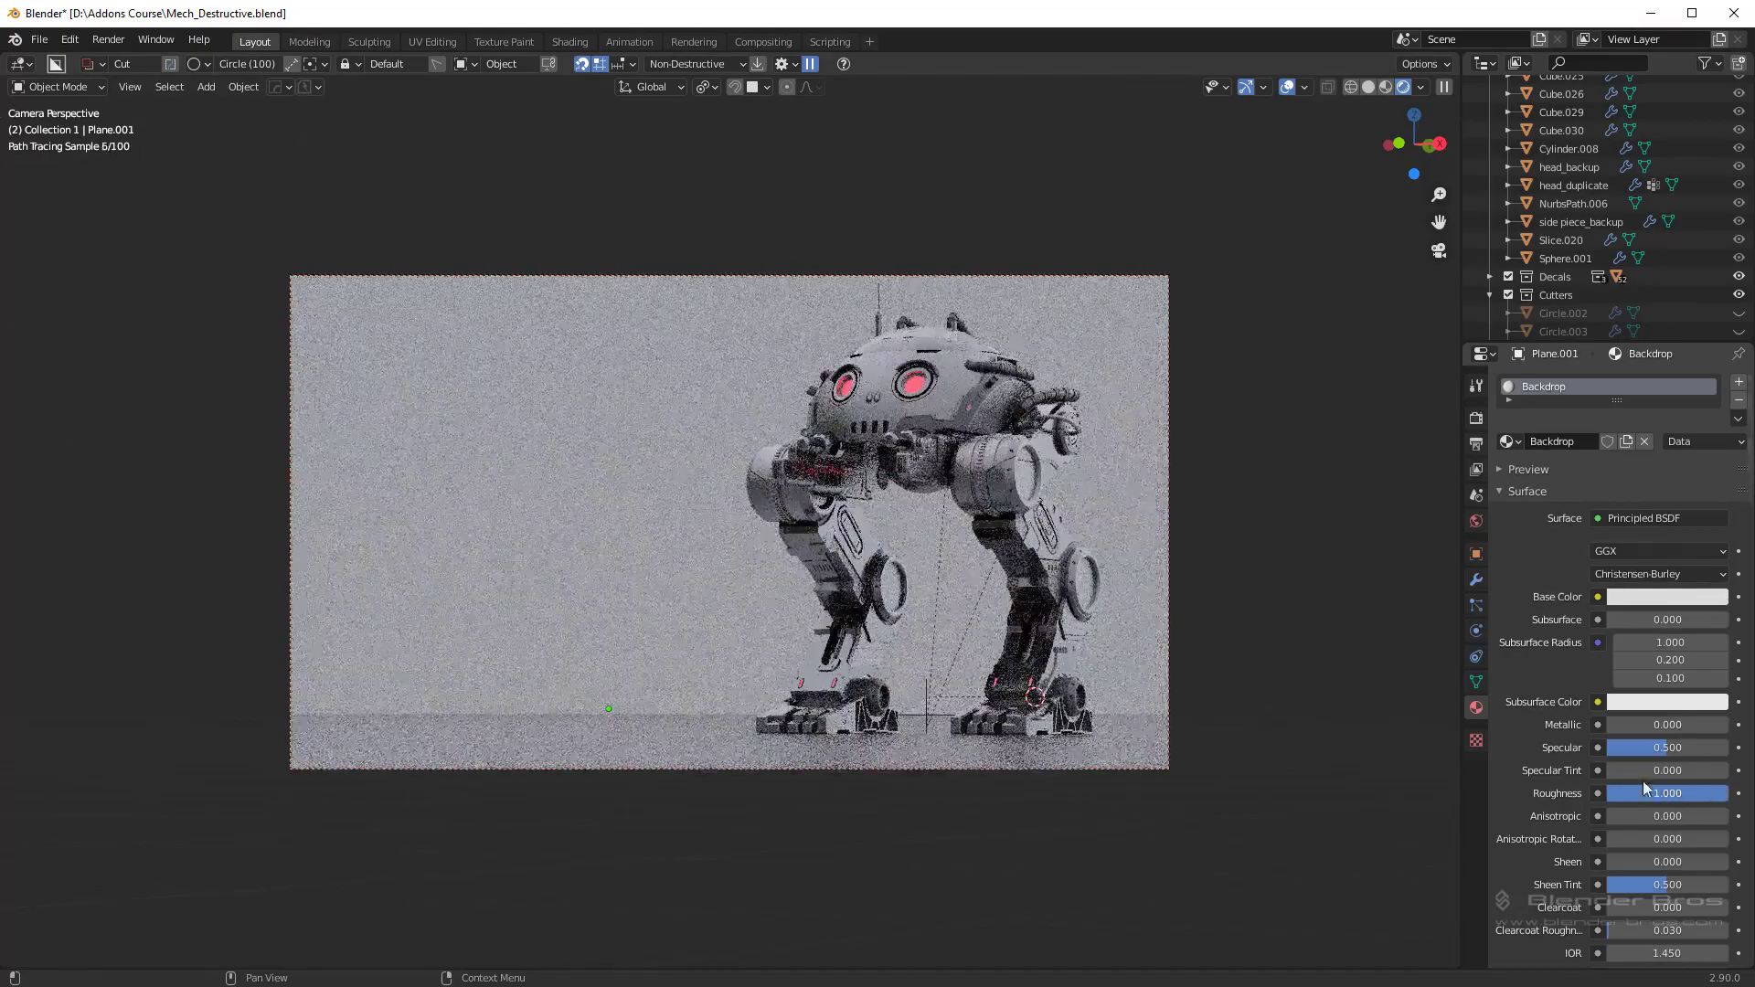
{"action": "scroll", "coordinate": [1641, 784], "scroll_direction": "down", "scroll_amount": 3}
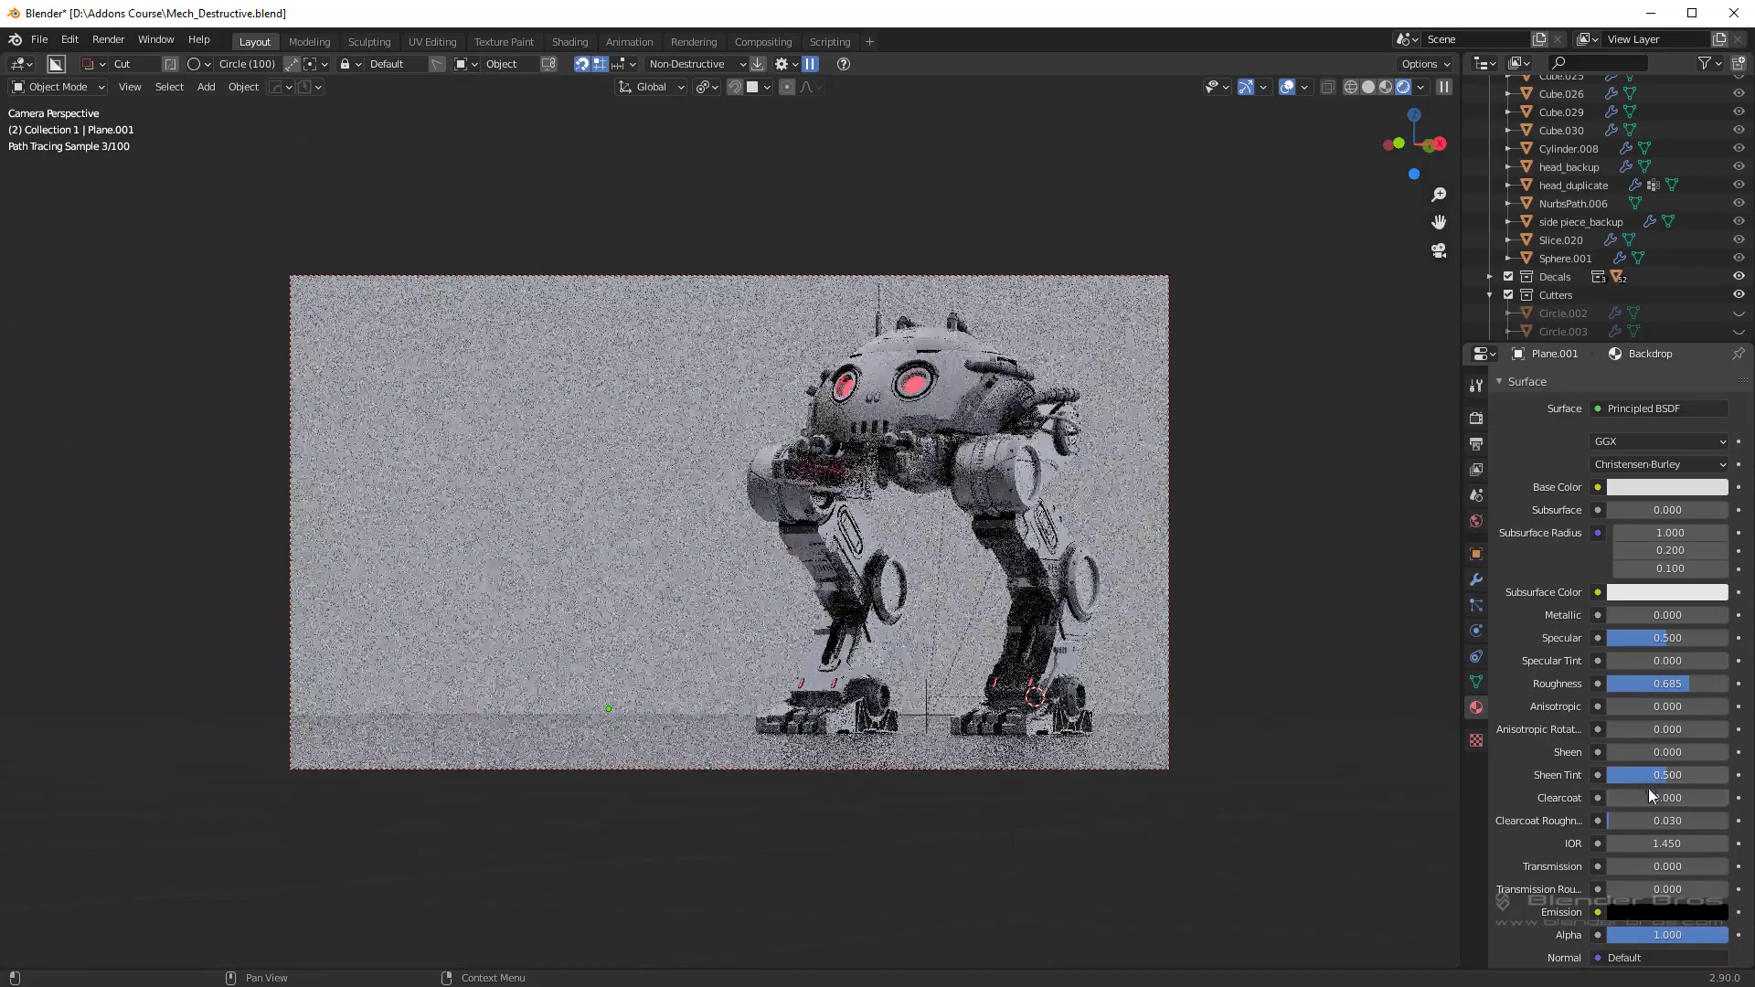
{"action": "left_click_drag", "start_coordinate": [1632, 799], "coordinate": [1728, 799]}
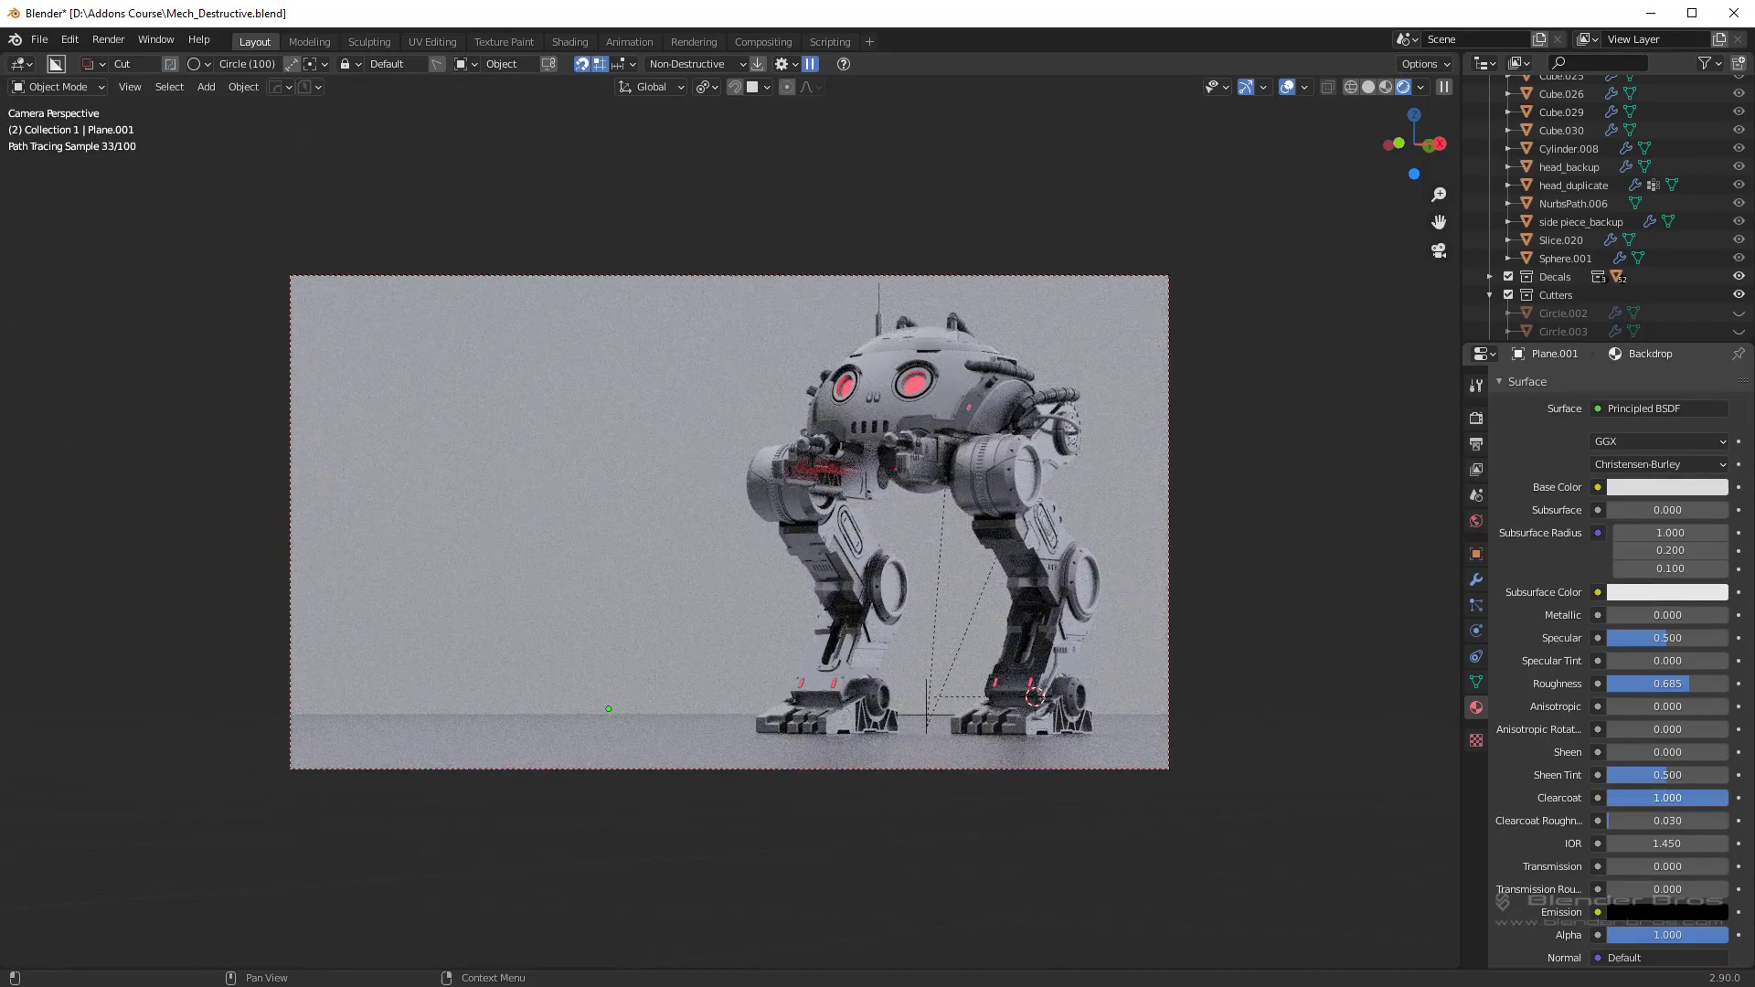
{"action": "key", "text": "ctrl+z"}
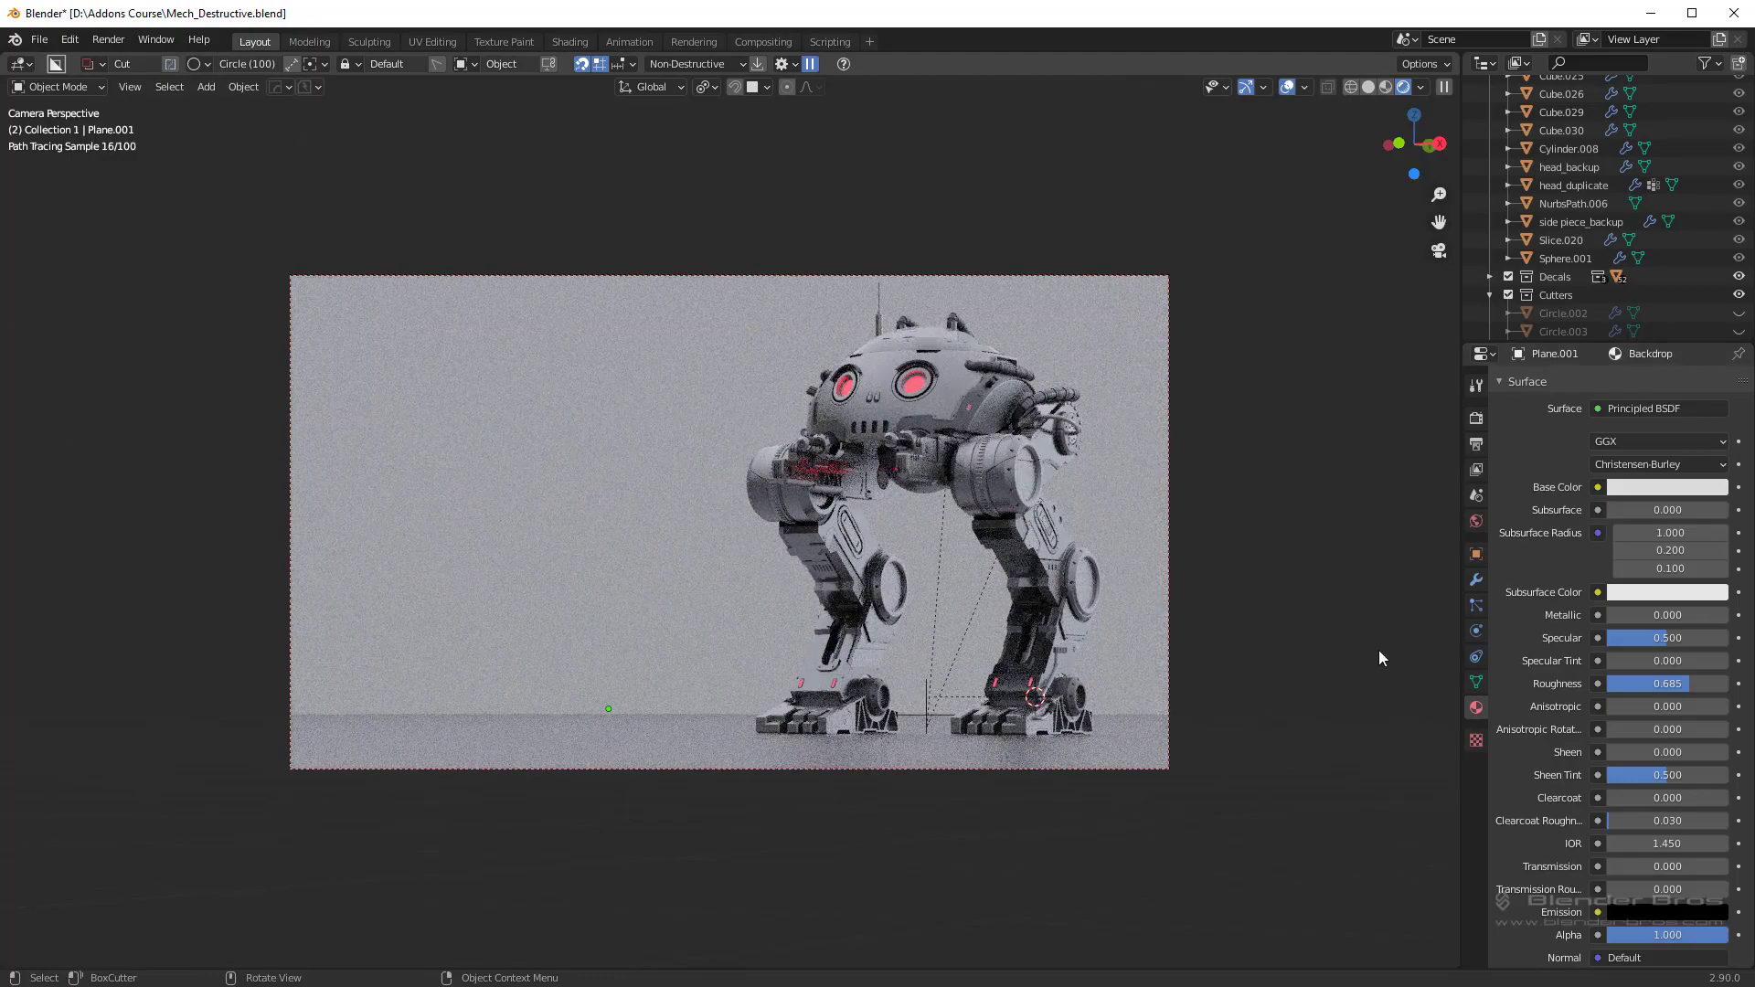
{"action": "left_click_drag", "start_coordinate": [1660, 683], "coordinate": [1601, 704]}
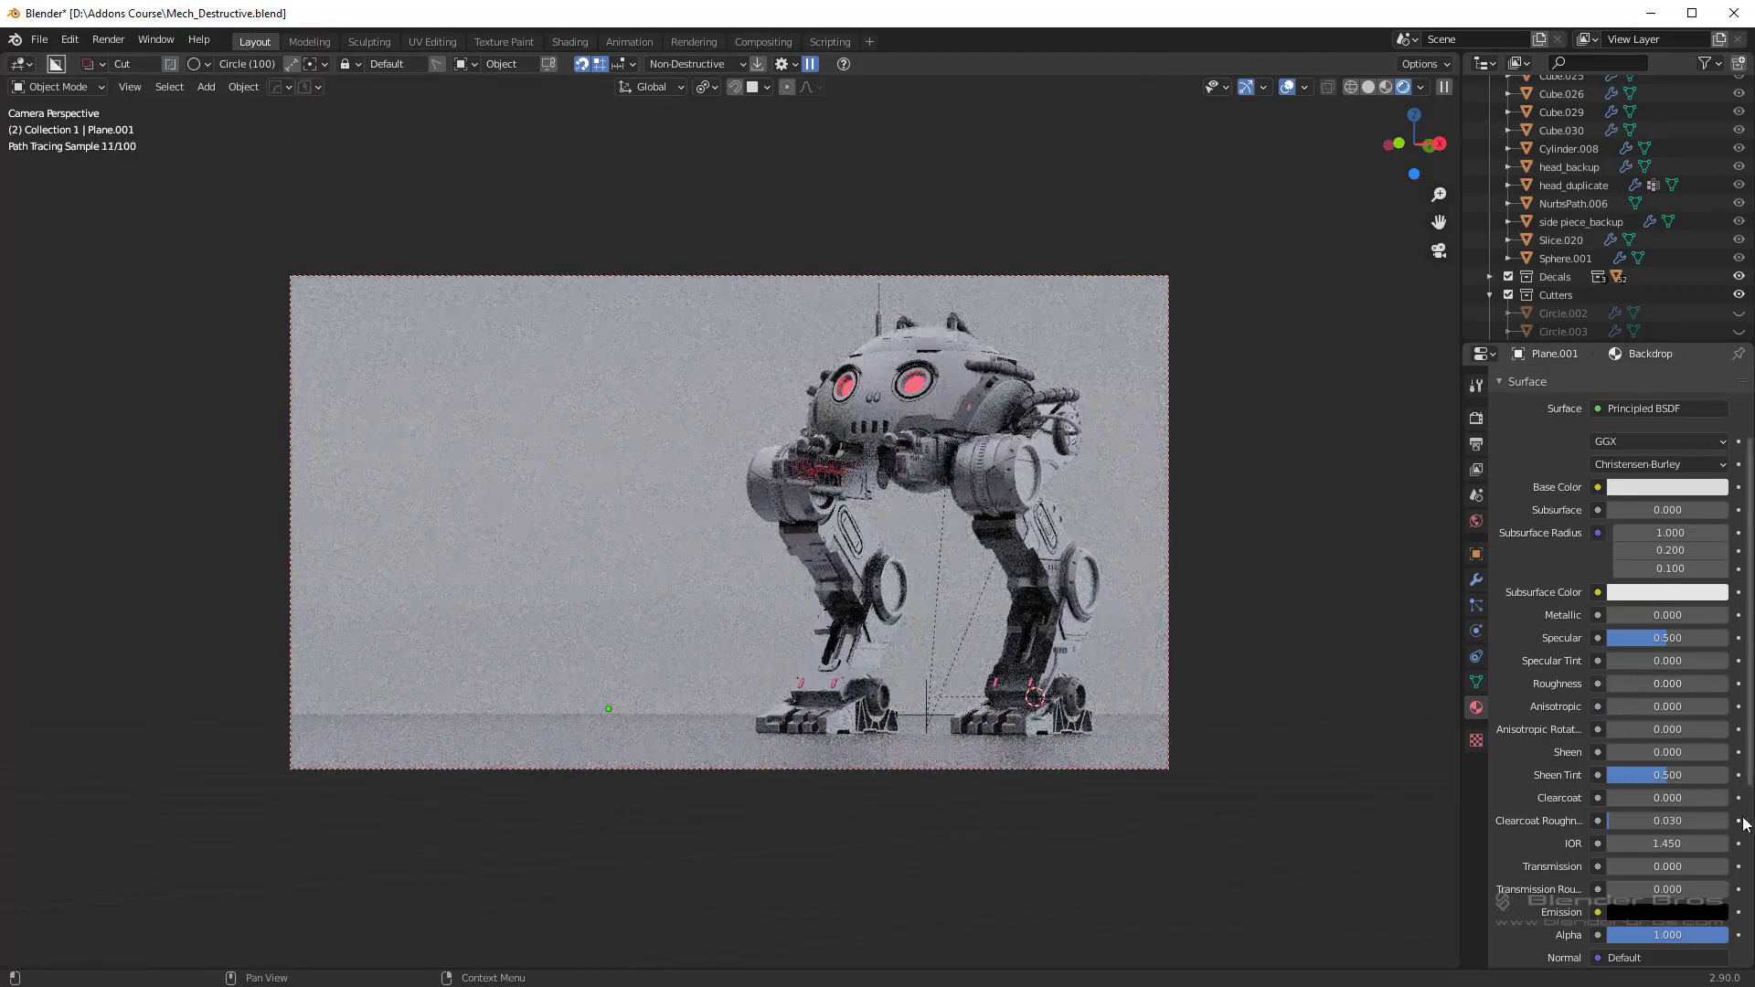
{"action": "left_click_drag", "start_coordinate": [1636, 798], "coordinate": [1726, 798]}
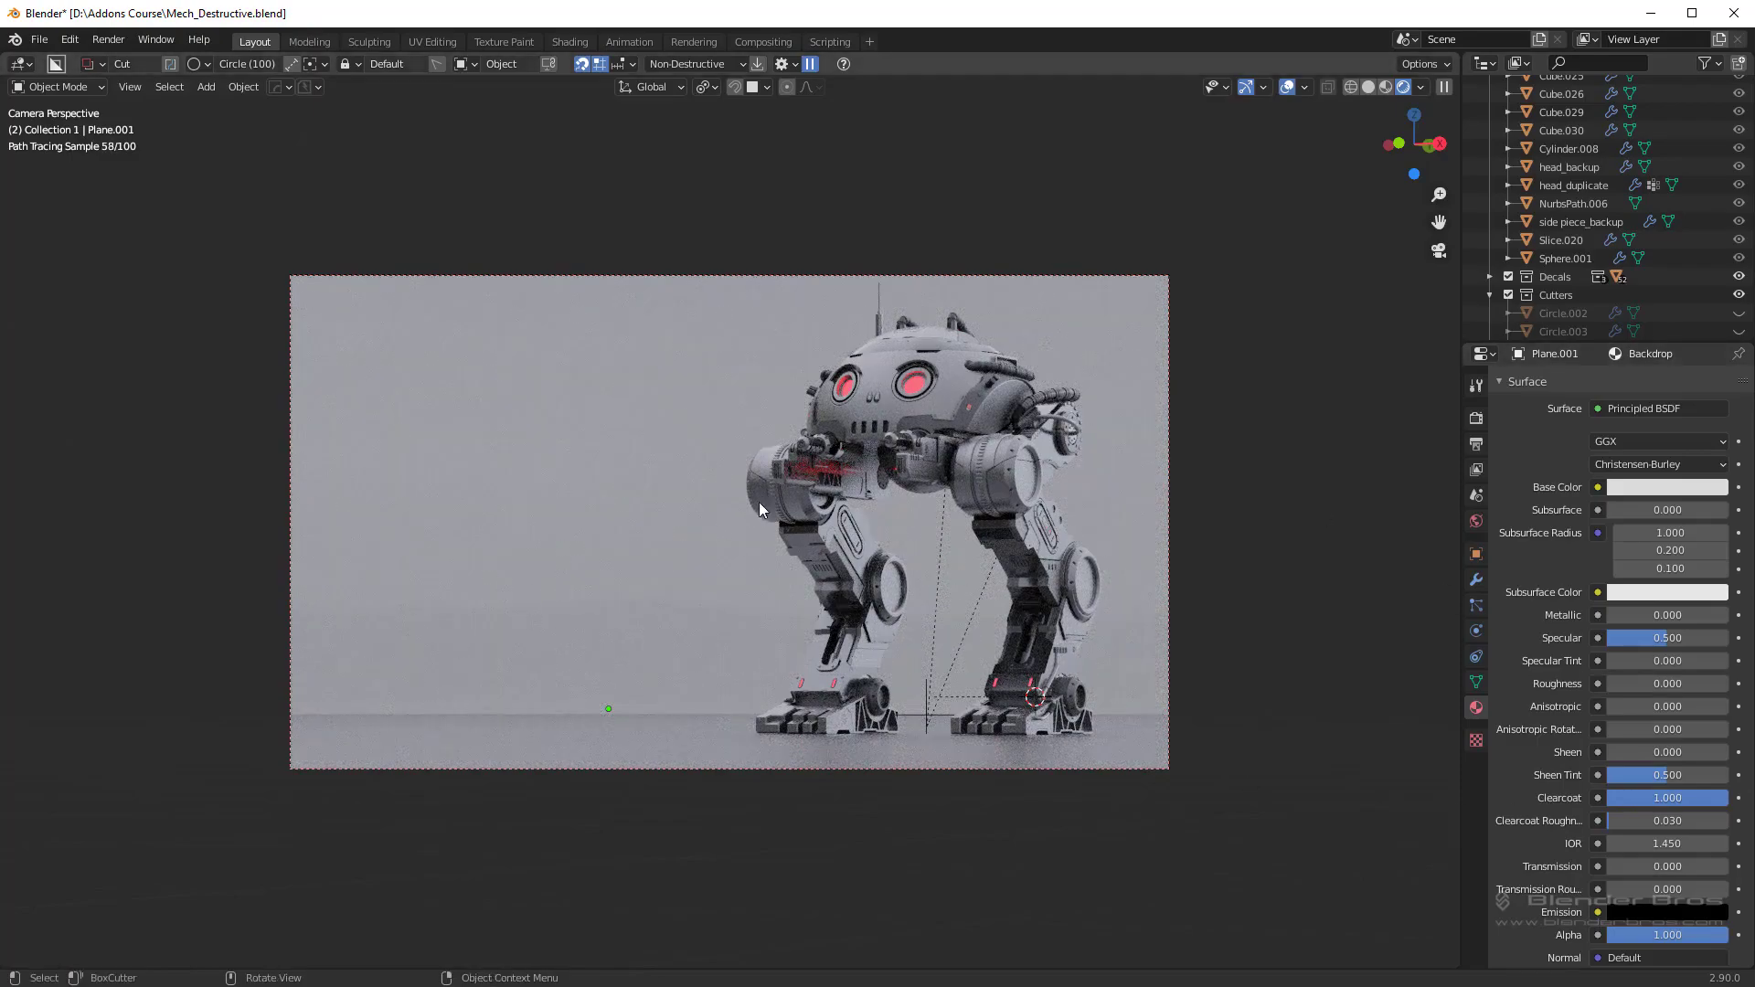
{"action": "mouse_move", "coordinate": [1693, 797]}
{"action": "left_mouse_down"}
{"action": "mouse_move", "coordinate": [1646, 797]}
{"action": "mouse_move", "coordinate": [1627, 698]}
{"action": "mouse_move", "coordinate": [1696, 683]}
{"action": "left_mouse_up"}
Step: Set the Backdrop roughness to 0.731 and its base colour value to 0.887
{"action": "left_click", "coordinate": [1665, 487]}
{"action": "left_click_drag", "start_coordinate": [1687, 442], "coordinate": [1592, 442]}
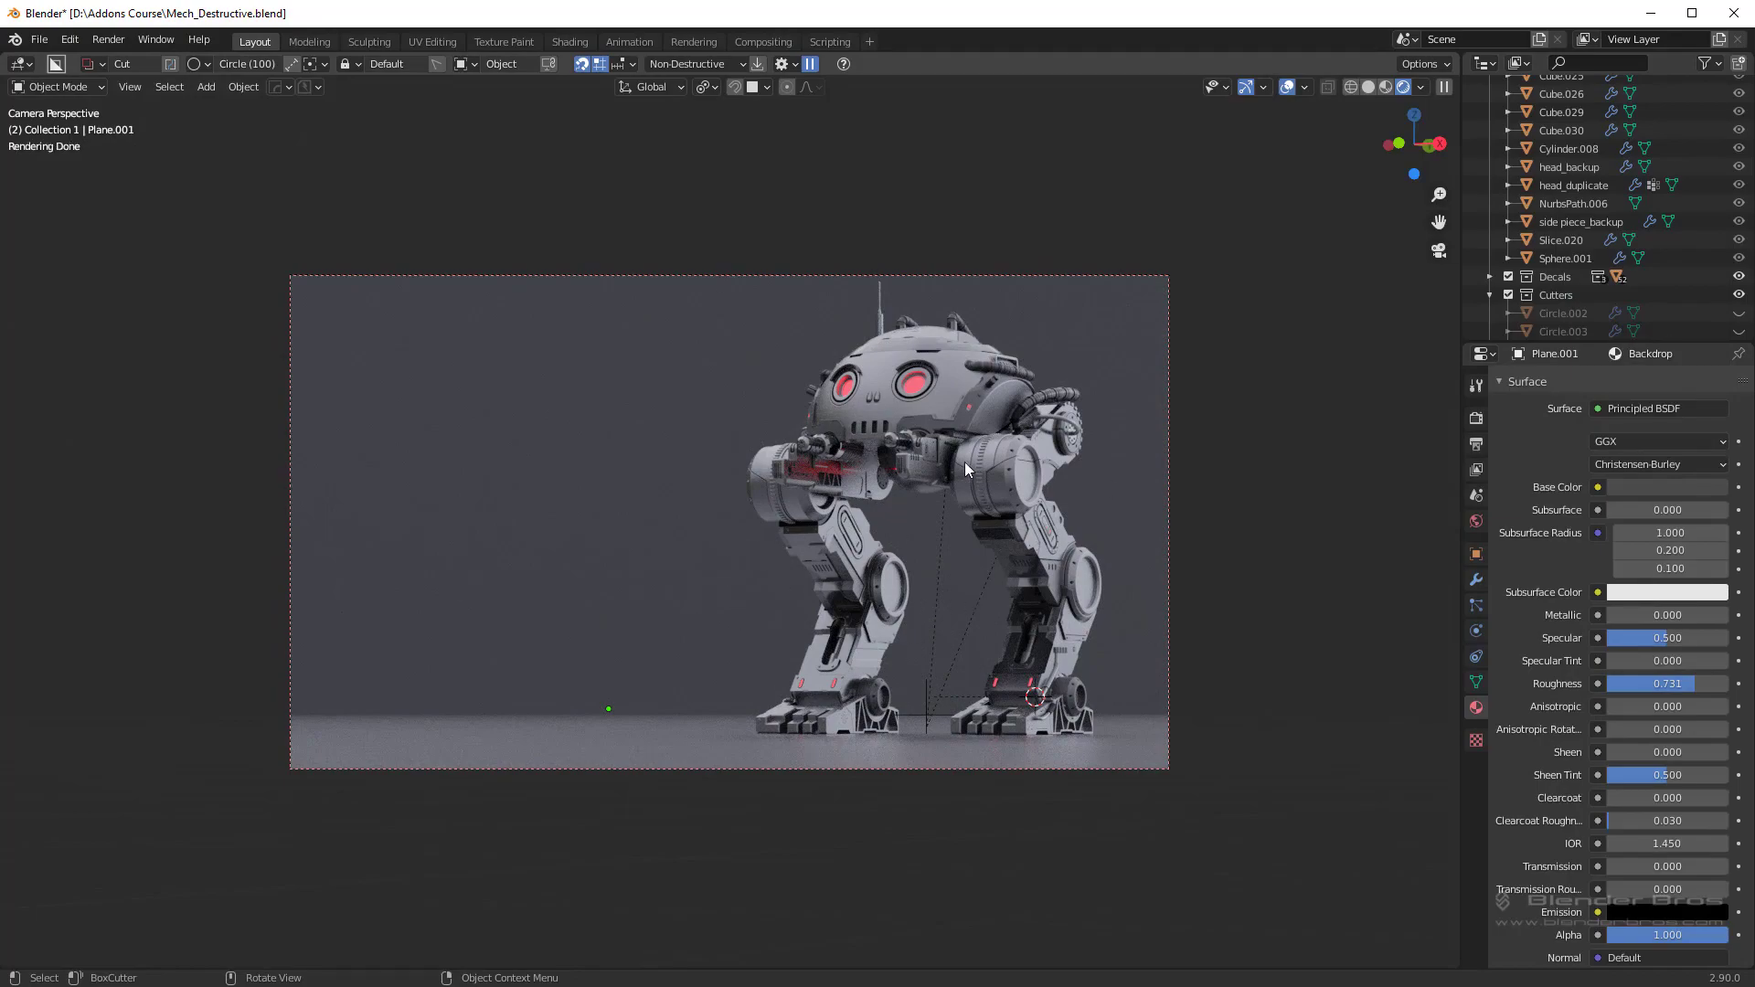
{"action": "left_click", "coordinate": [1632, 490]}
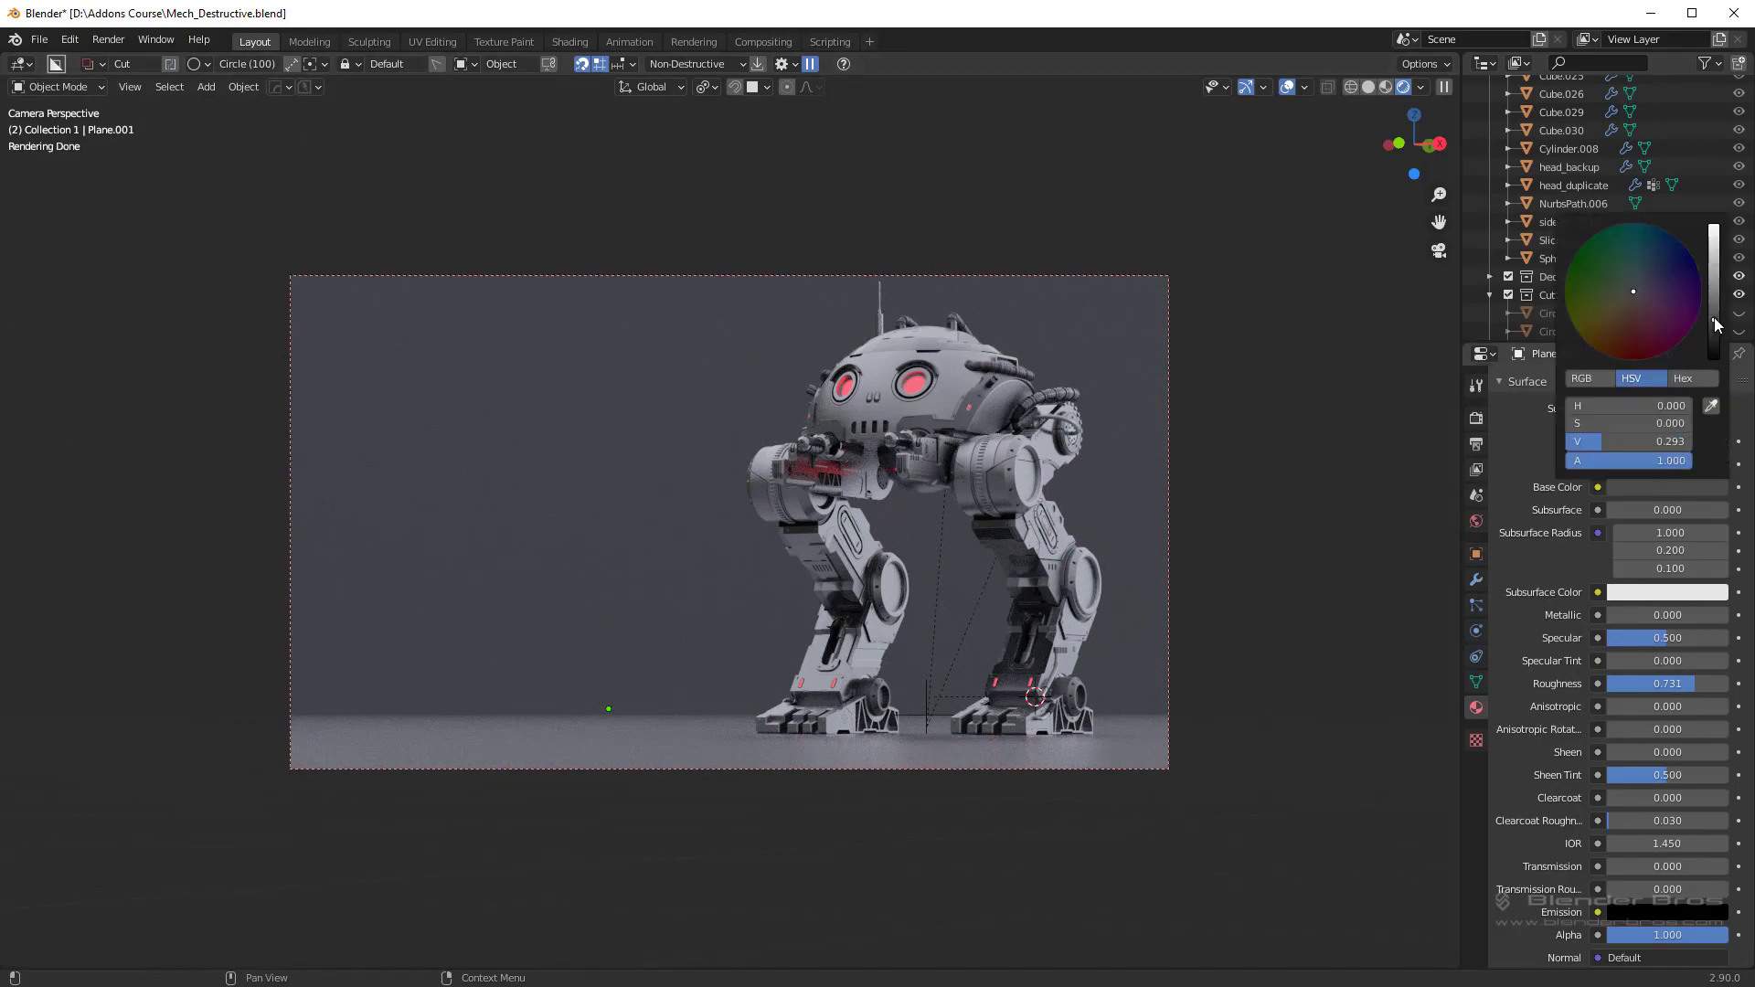
{"action": "left_click_drag", "start_coordinate": [1715, 324], "coordinate": [1714, 239]}
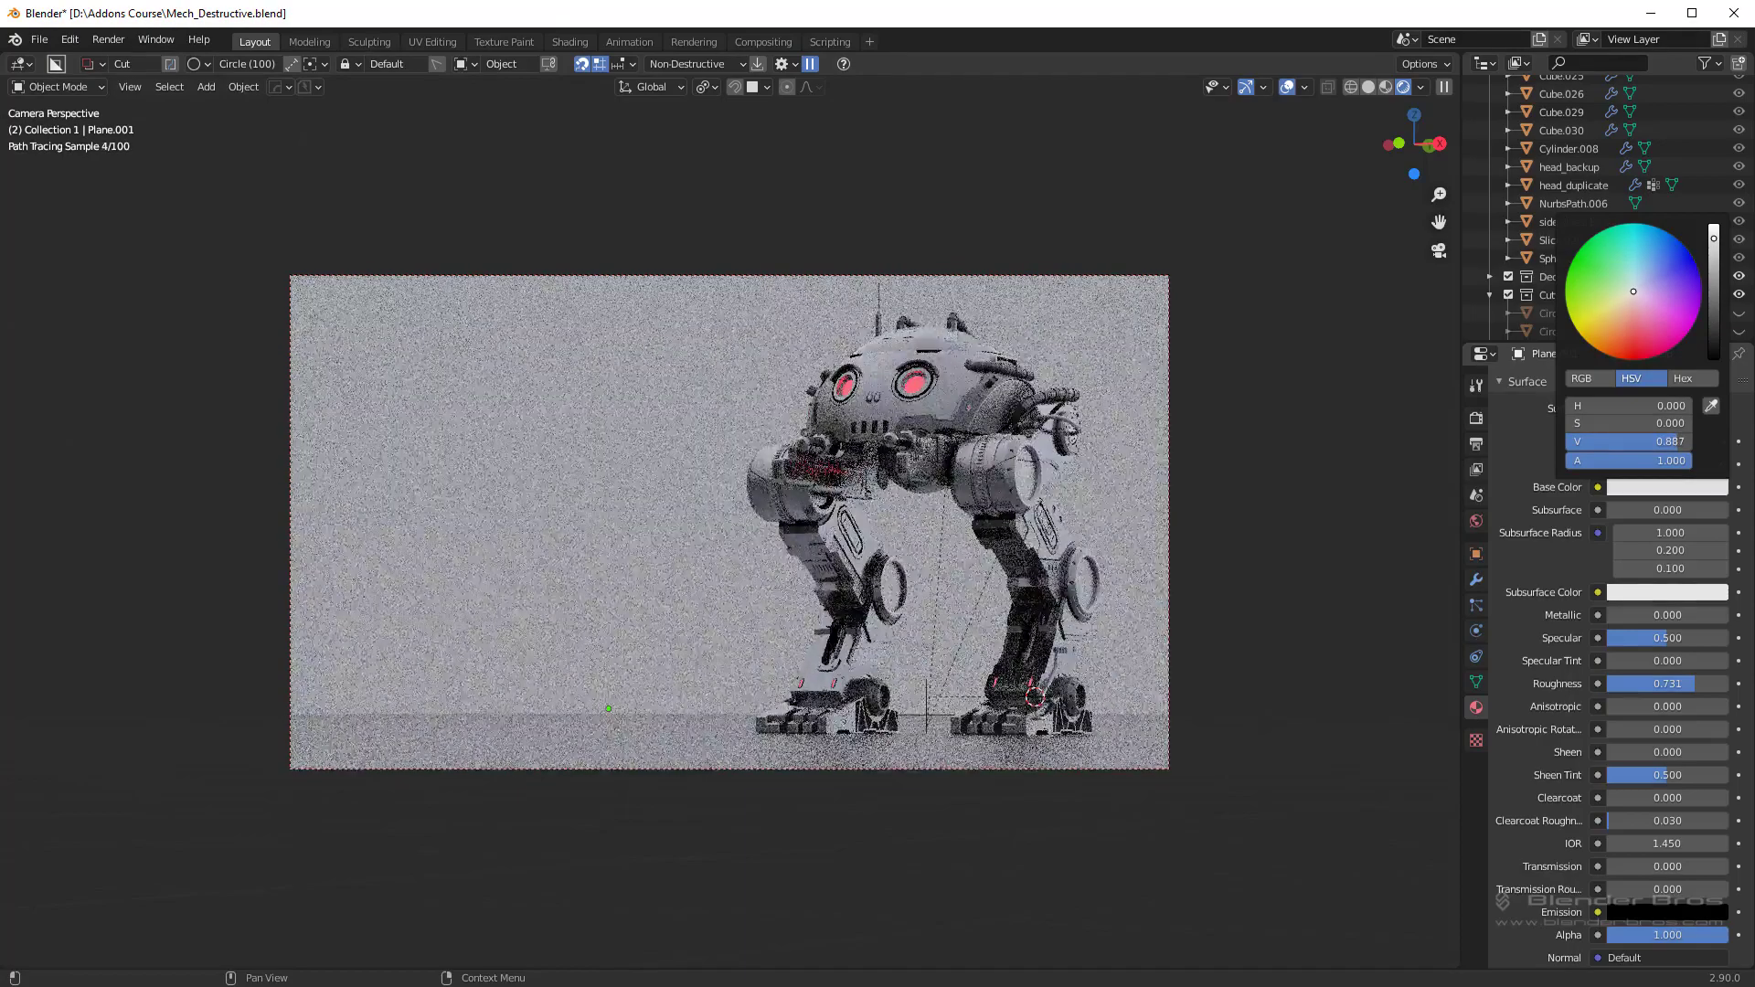
{"action": "left_click", "coordinate": [1274, 661]}
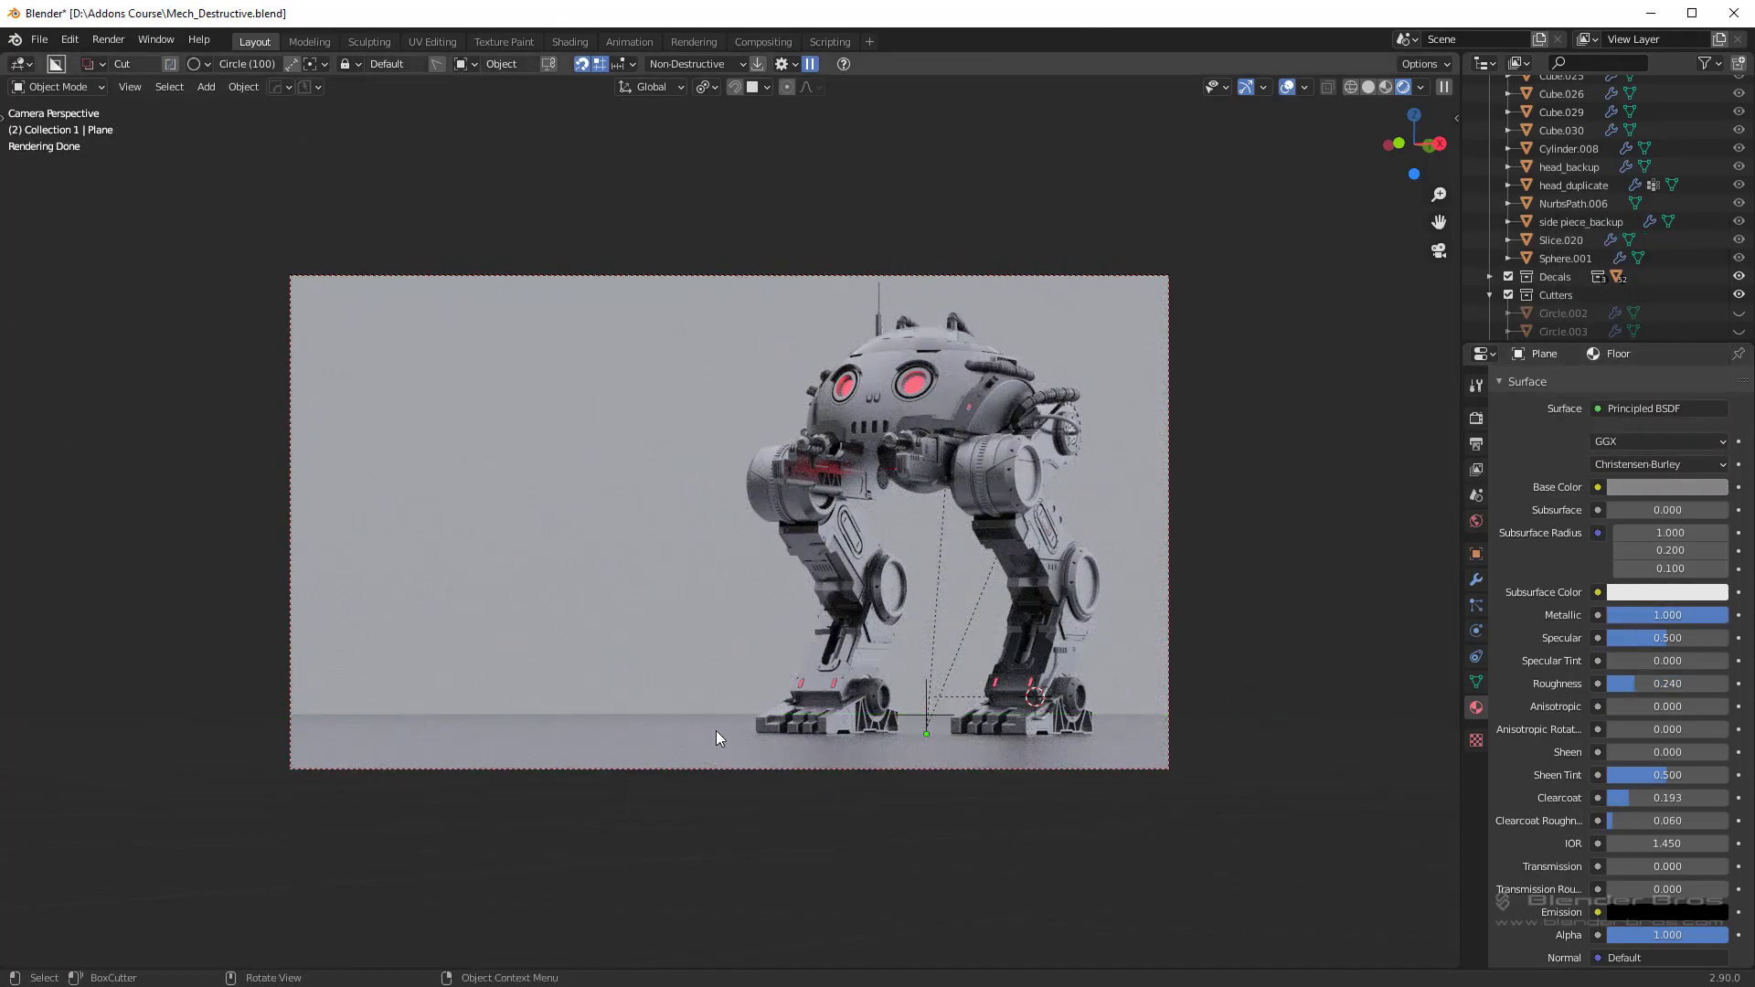
Step: Adjust the Floor base colour in the HSV picker, settling on mid grey
{"action": "left_click", "coordinate": [1673, 487]}
{"action": "left_click_drag", "start_coordinate": [1722, 320], "coordinate": [1717, 352]}
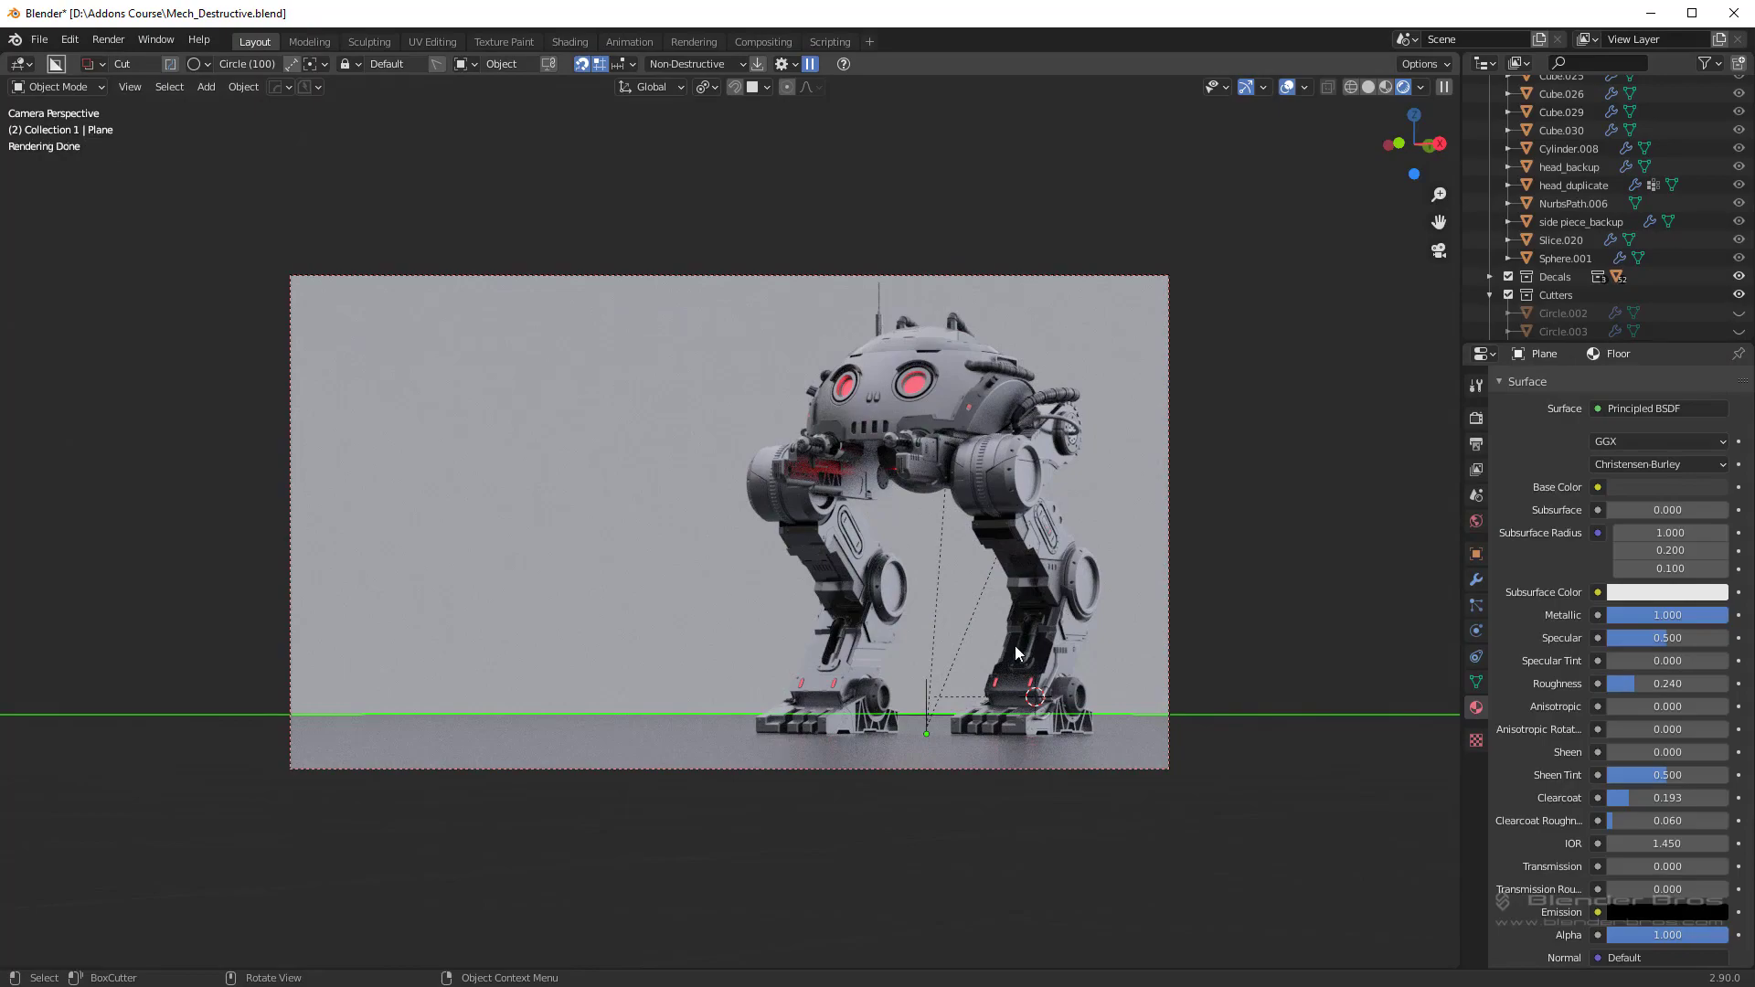
{"action": "left_click", "coordinate": [1657, 489]}
{"action": "left_click_drag", "start_coordinate": [1713, 331], "coordinate": [1714, 228]}
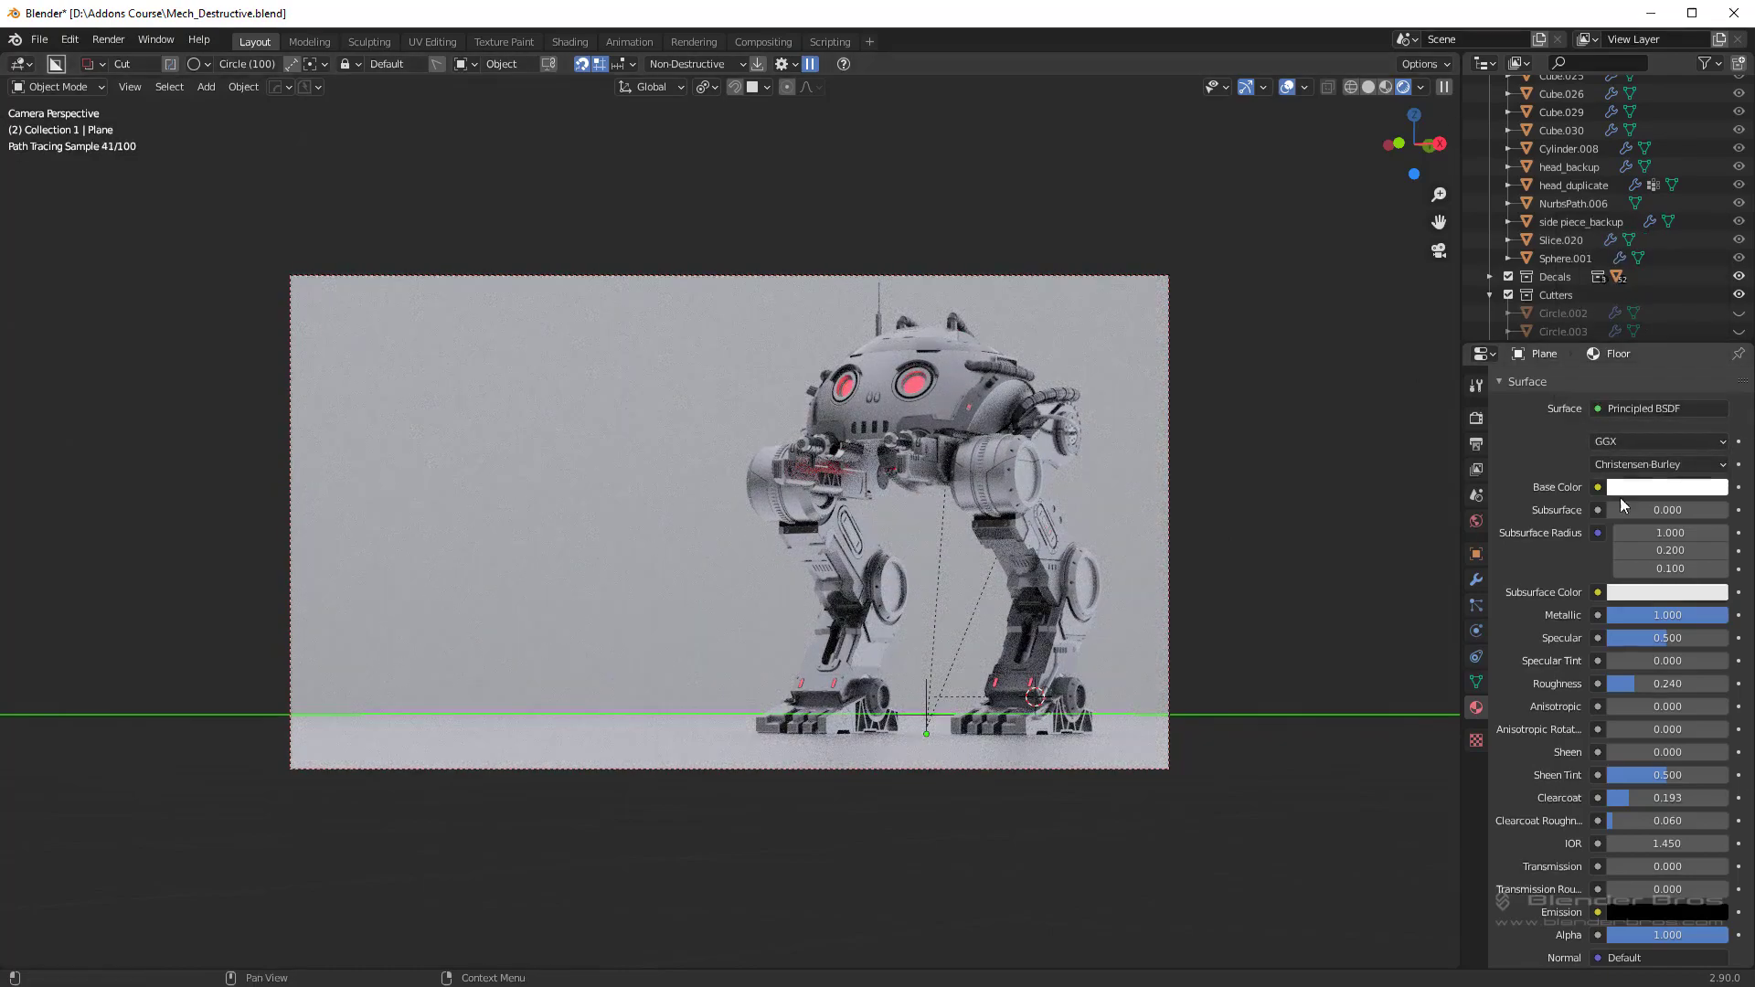
{"action": "left_click", "coordinate": [1697, 489]}
{"action": "left_click_drag", "start_coordinate": [1714, 231], "coordinate": [1714, 281]}
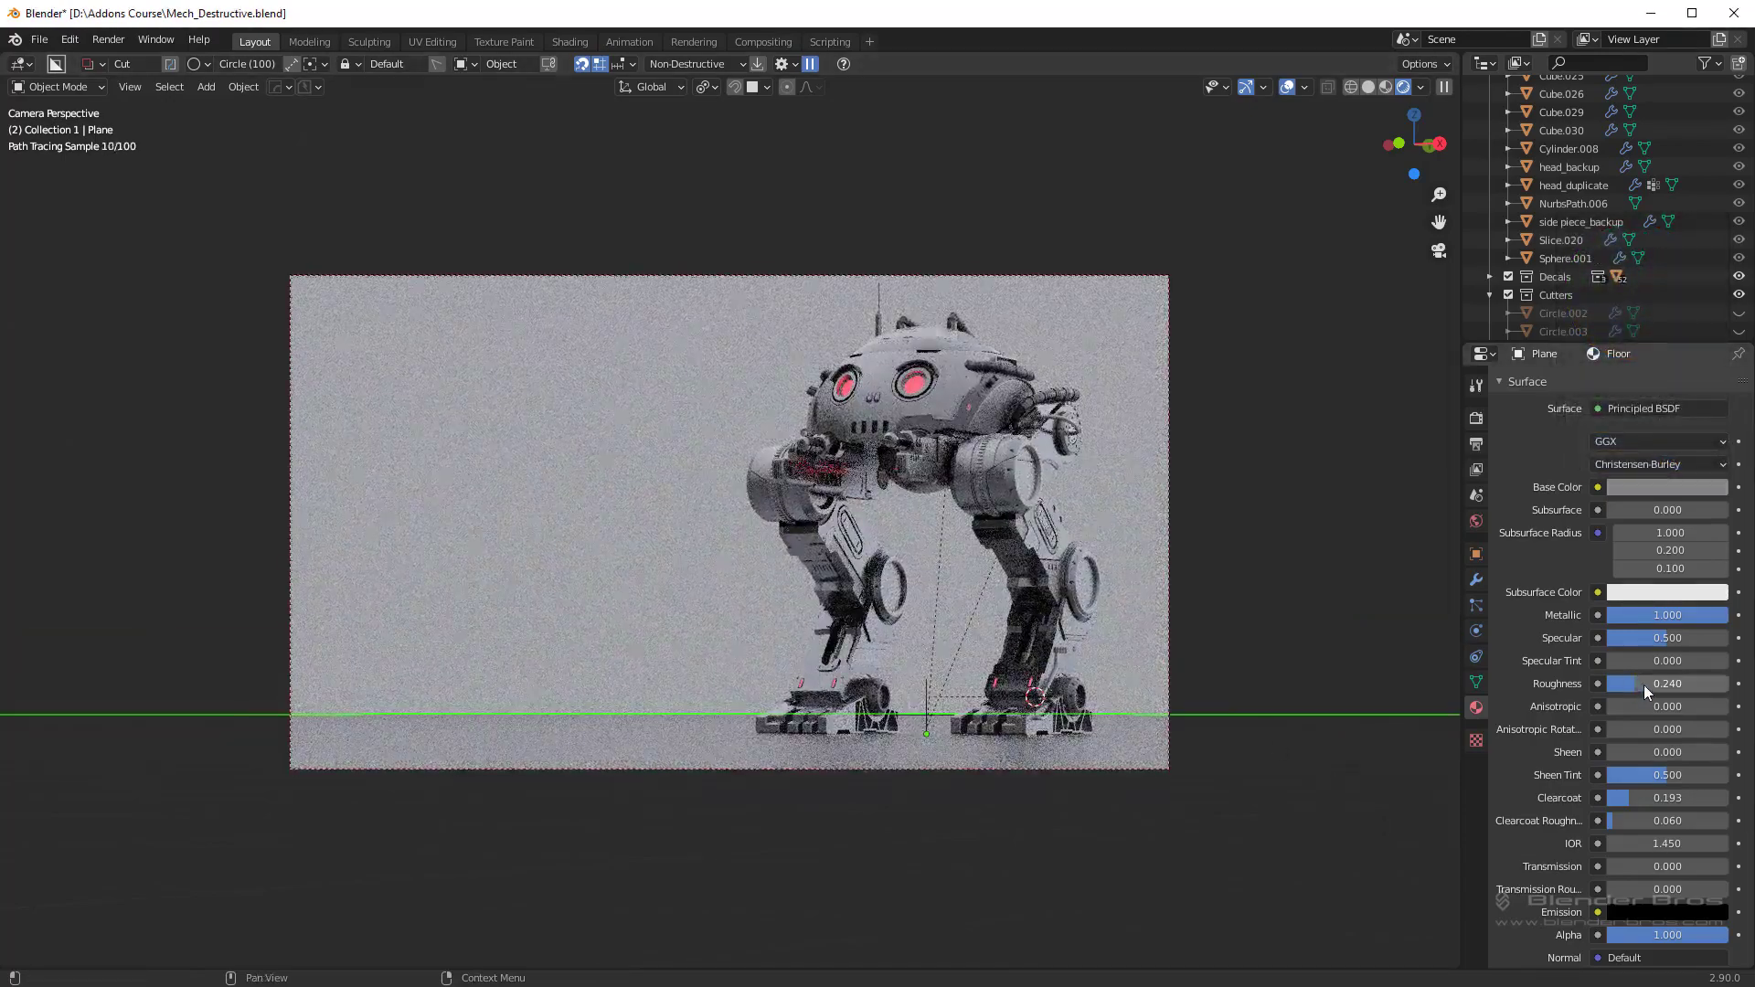
Step: Set the Floor roughness to 0.231 and clearcoat to 0.358
{"action": "left_click_drag", "start_coordinate": [1643, 684], "coordinate": [1728, 683]}
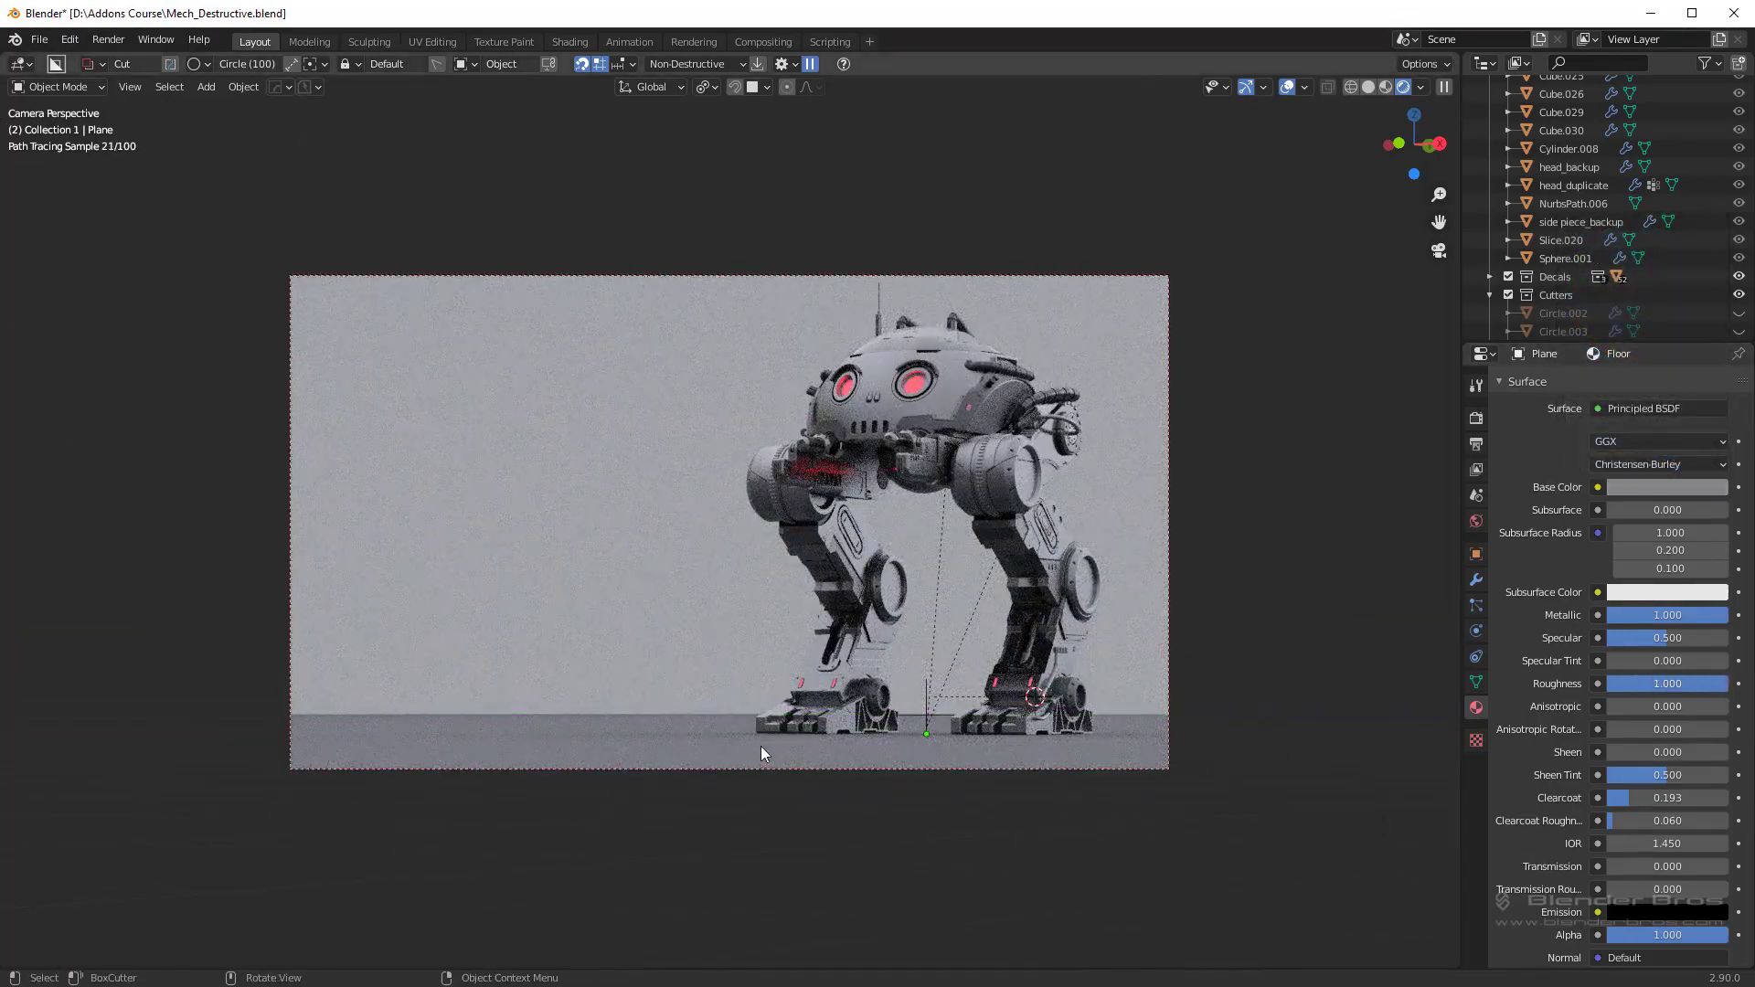
{"action": "left_click_drag", "start_coordinate": [1649, 686], "coordinate": [1600, 686]}
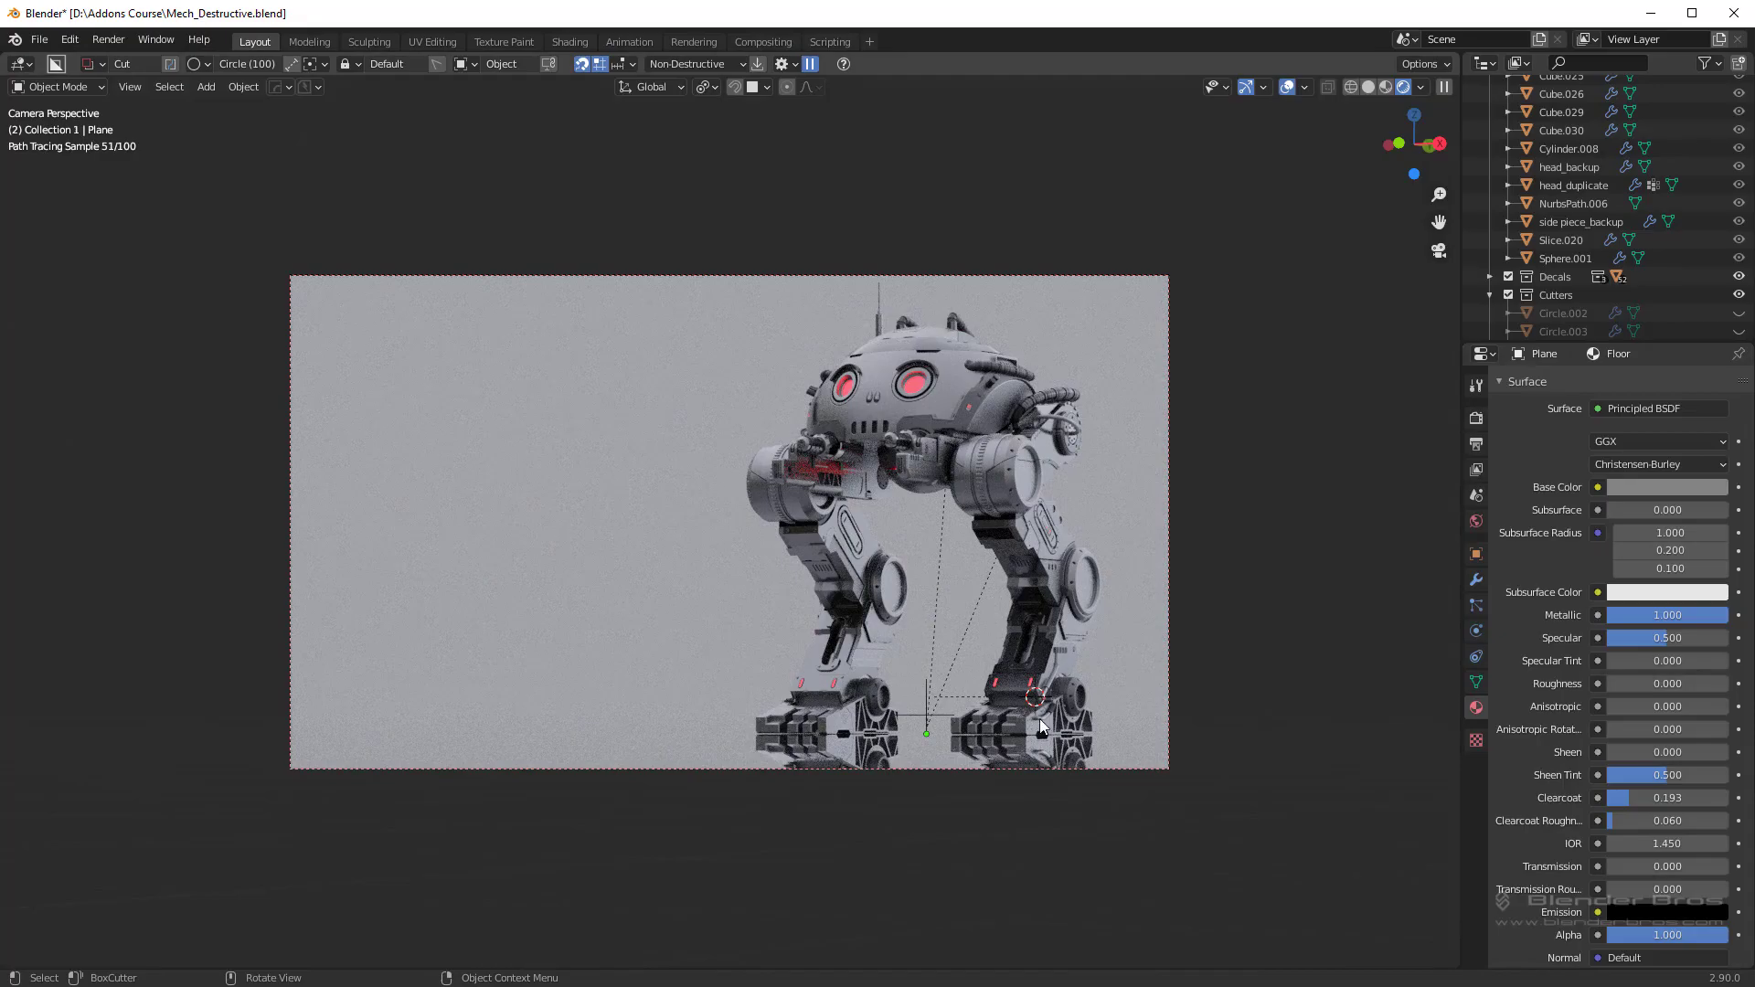
{"action": "left_click_drag", "start_coordinate": [1644, 684], "coordinate": [1667, 683]}
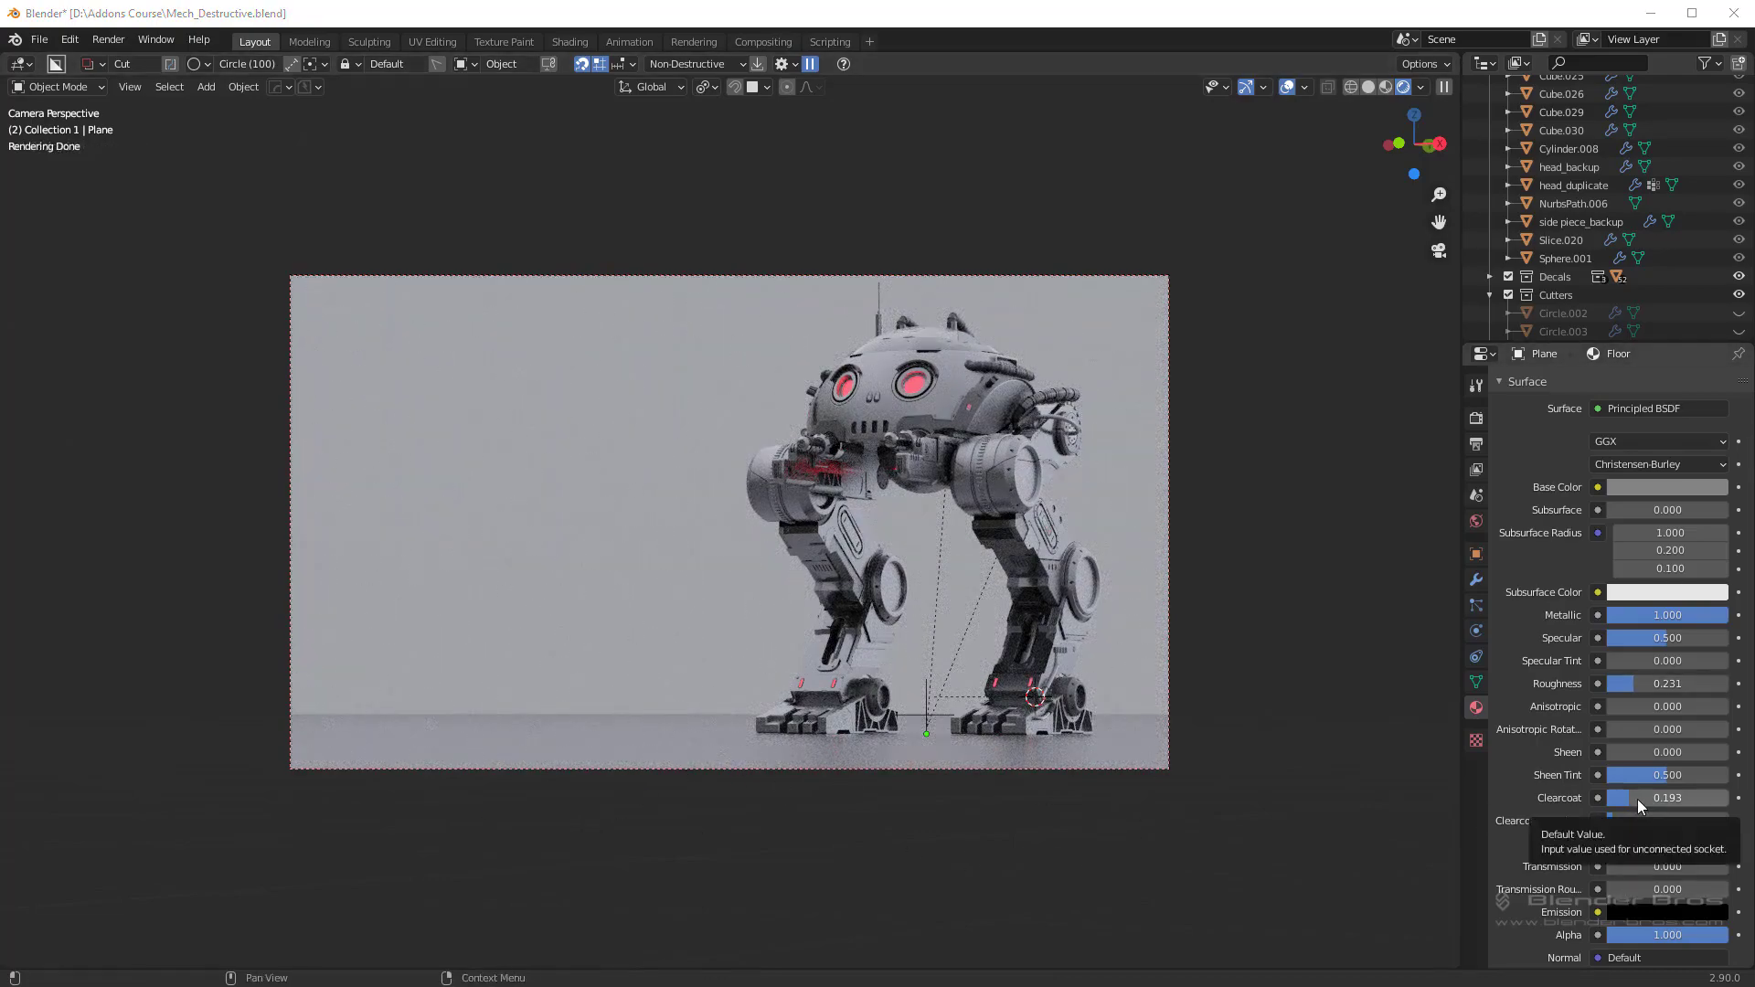
{"action": "left_click_drag", "start_coordinate": [1637, 799], "coordinate": [1732, 799]}
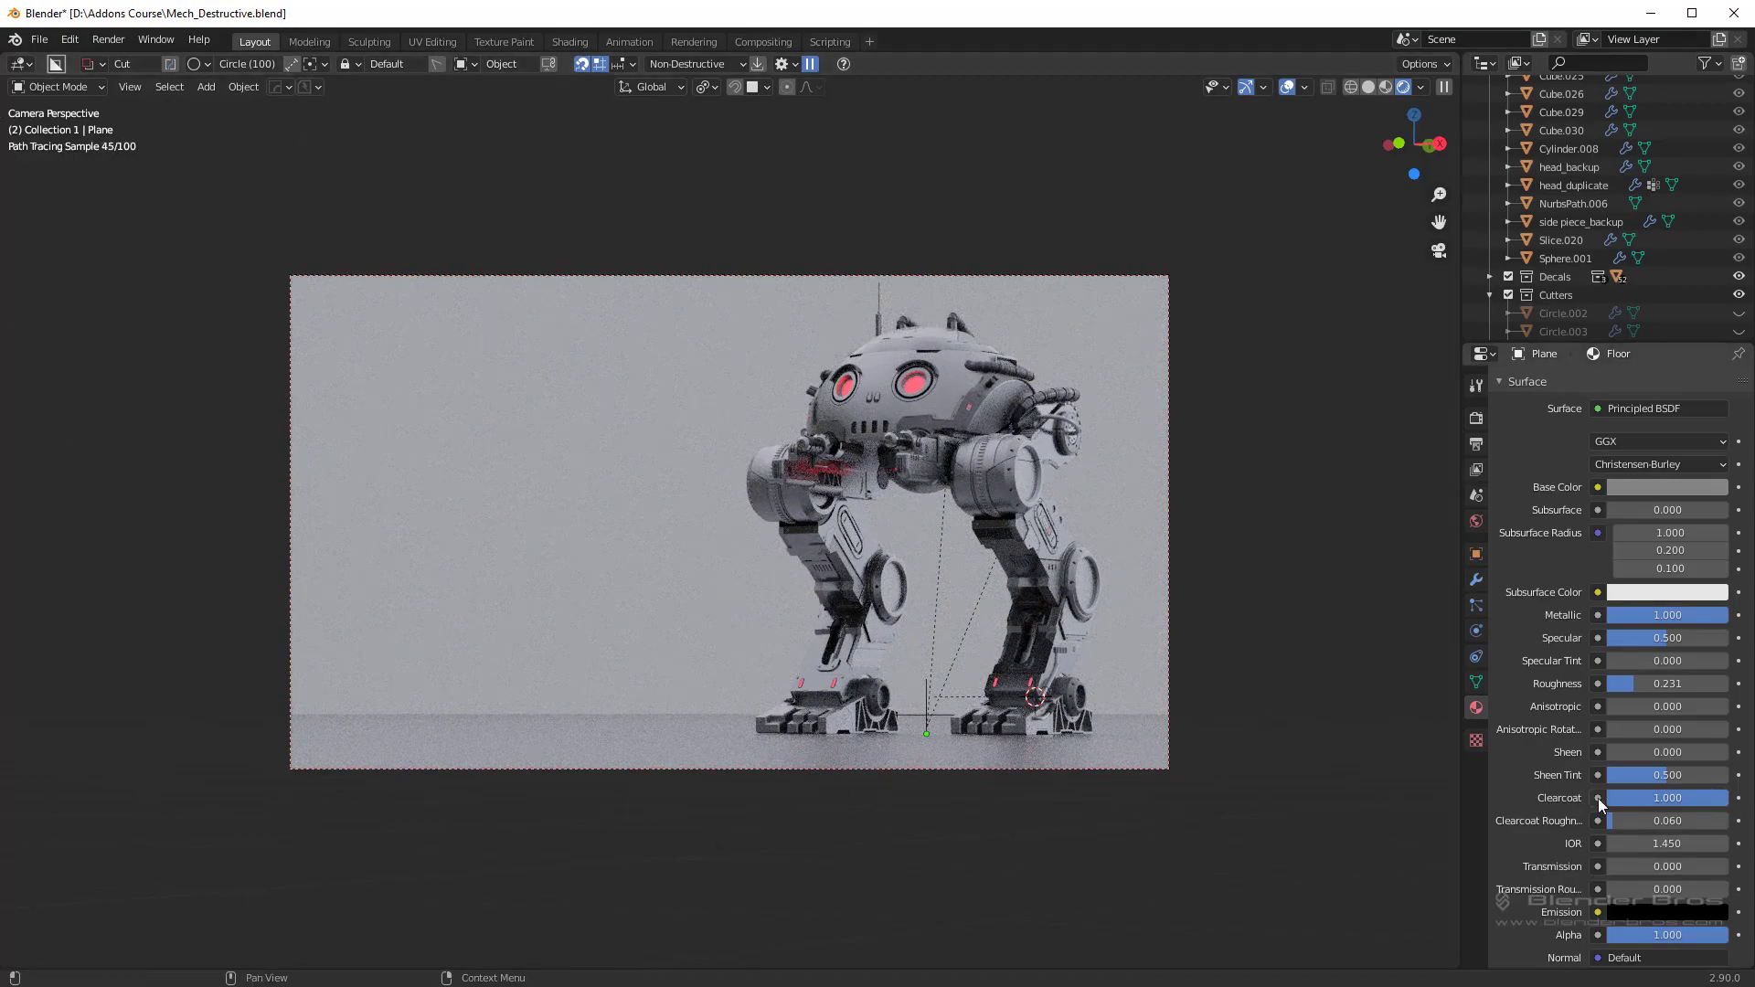
{"action": "left_click_drag", "start_coordinate": [1675, 798], "coordinate": [1618, 797]}
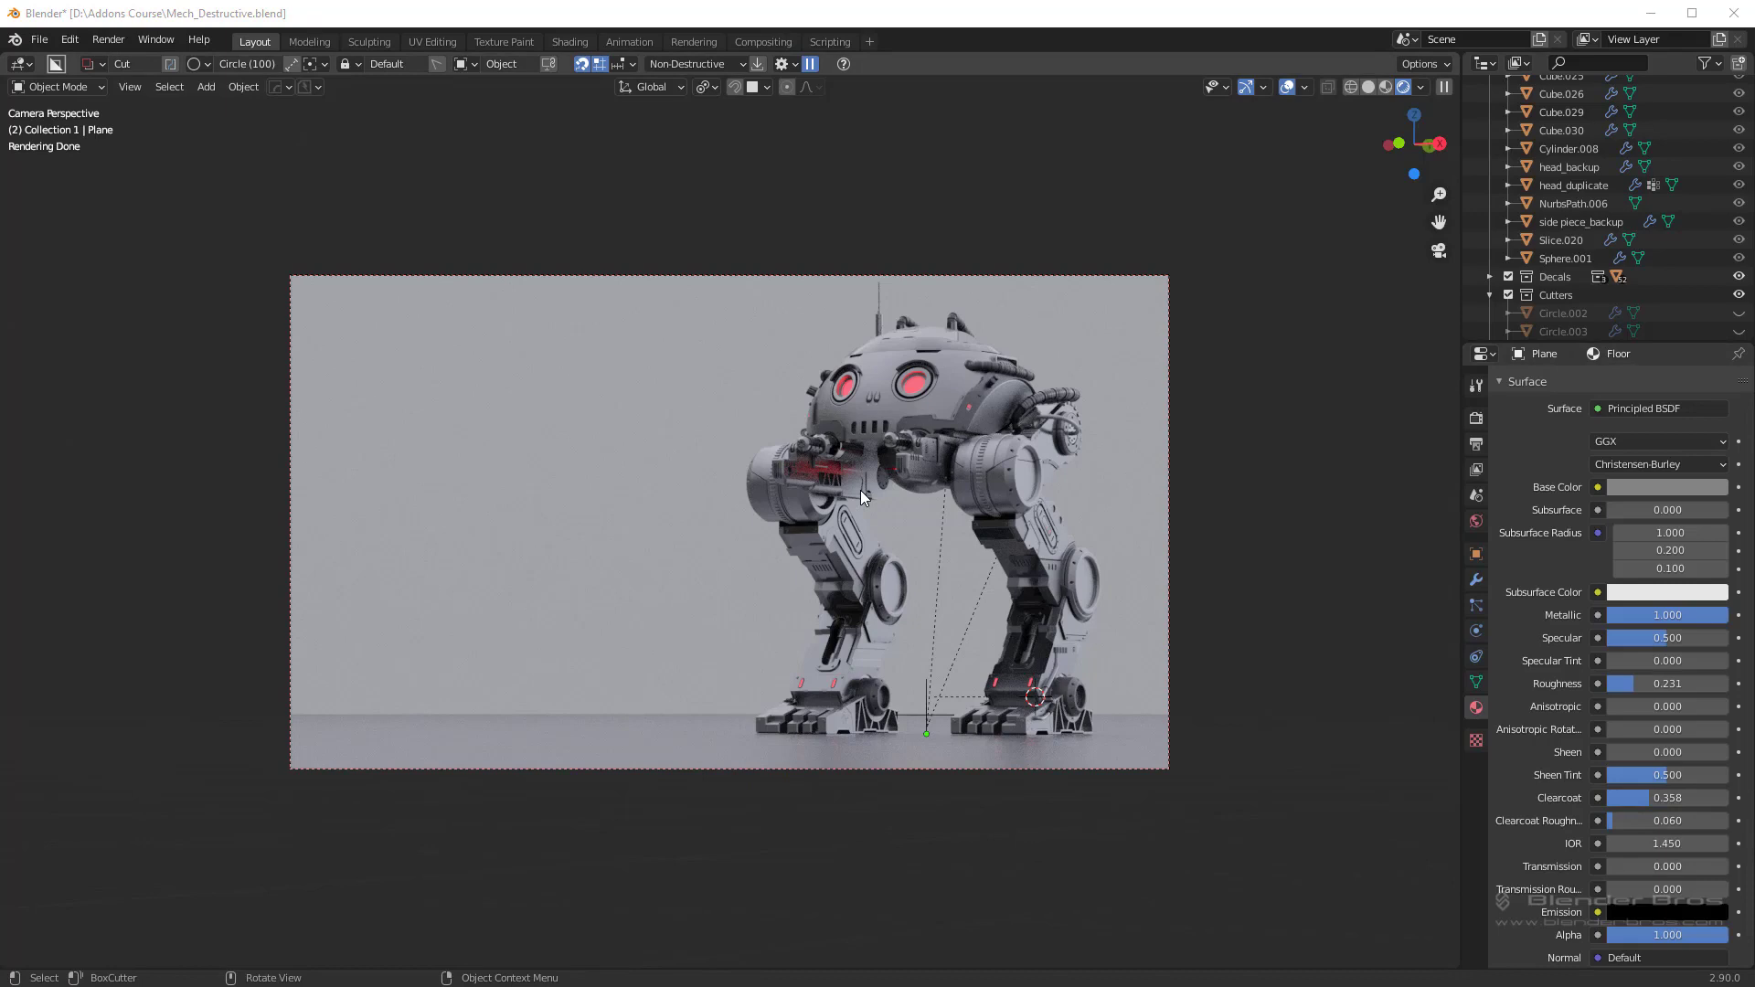
Step: Select the head plate Cube.033_Plate and set its material's Metallic to 1.0
{"action": "left_click", "coordinate": [1006, 490]}
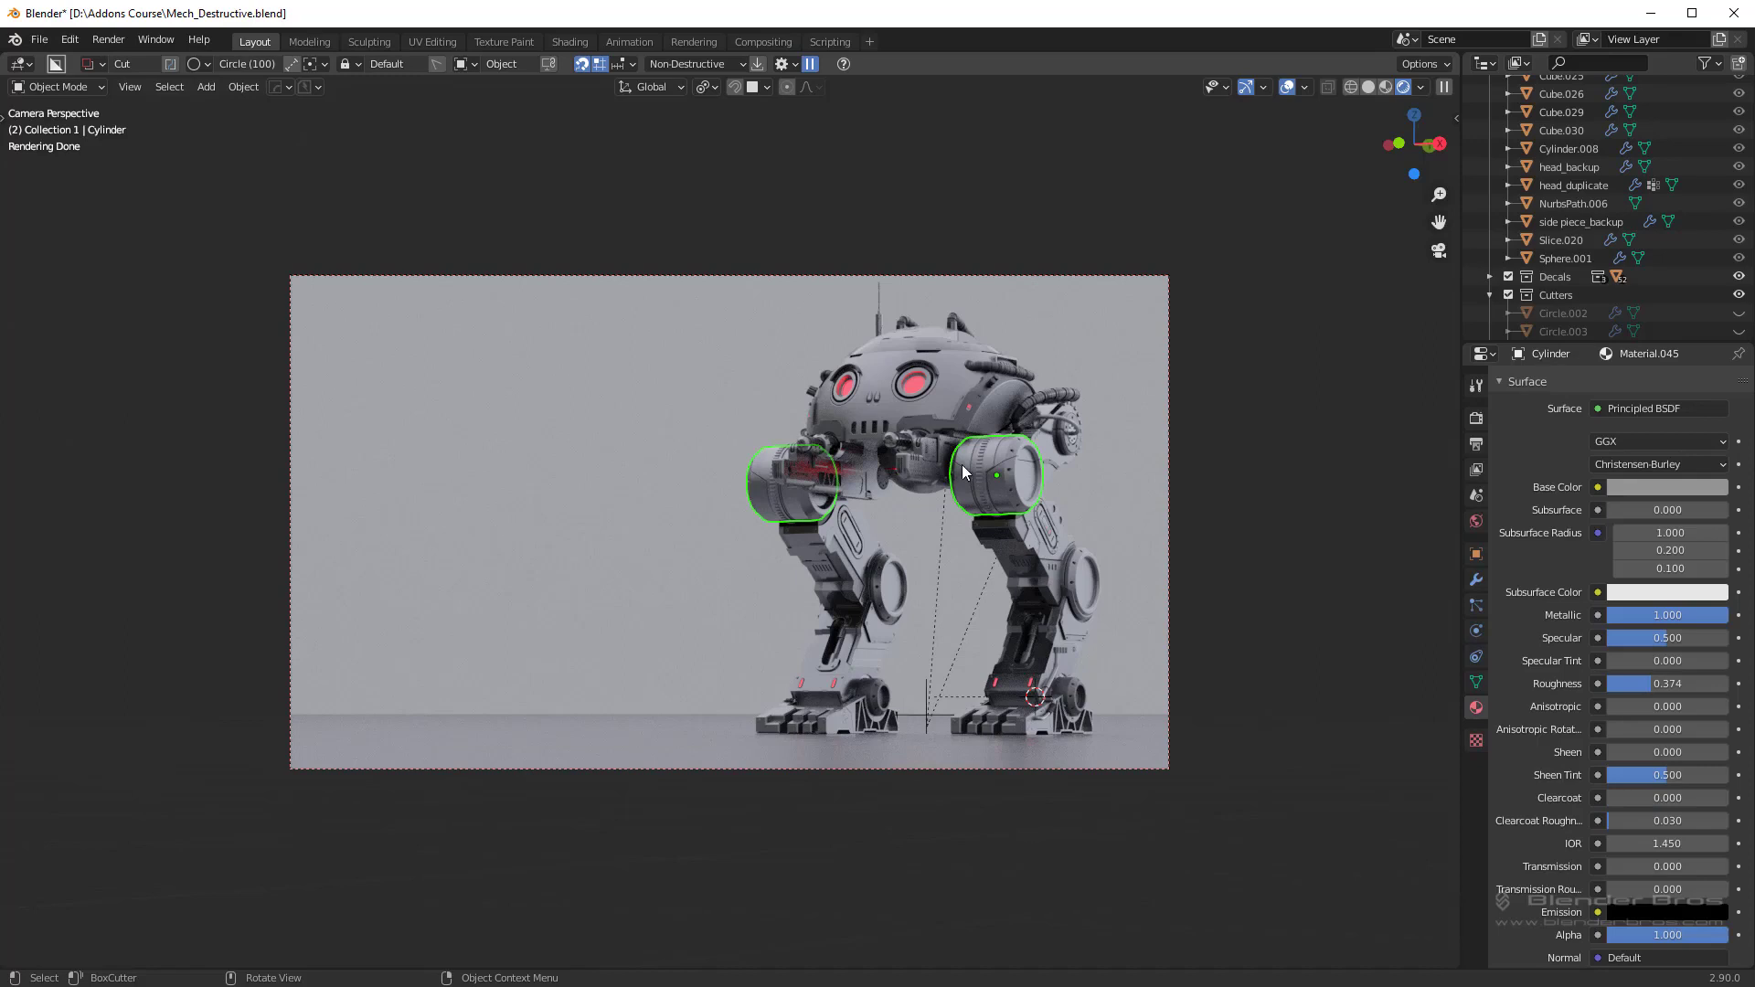
{"action": "key", "text": "ctrl+z"}
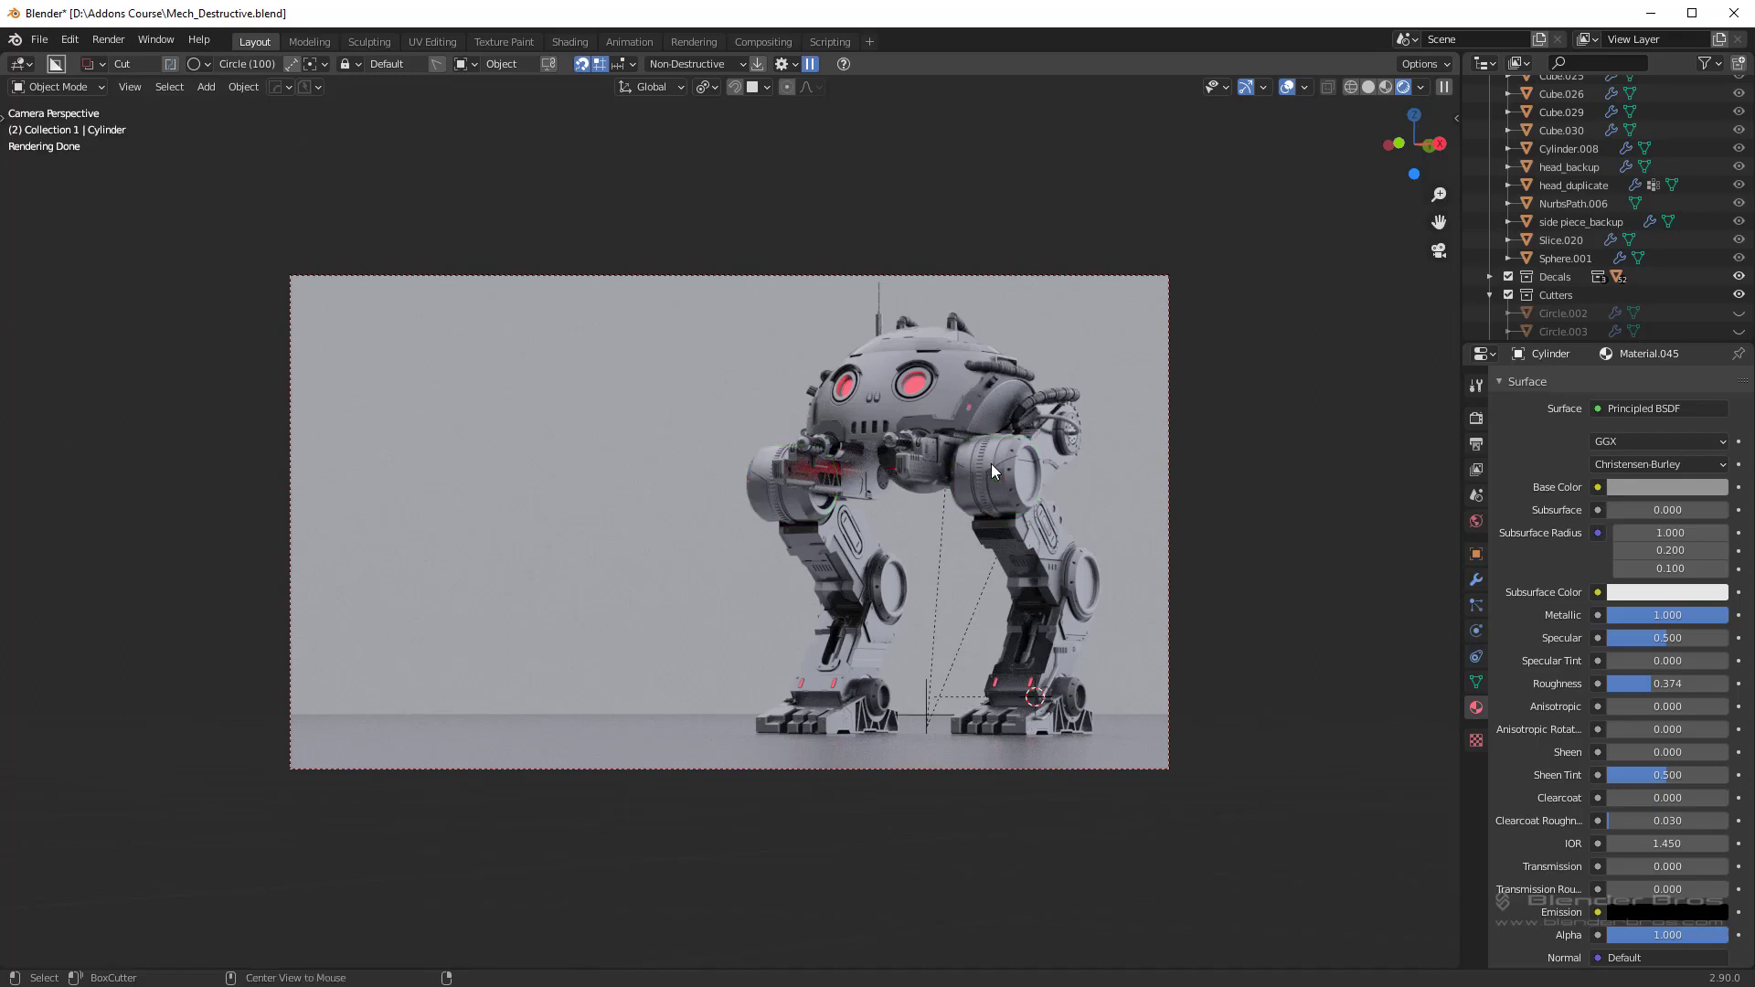
{"action": "left_click", "coordinate": [913, 421]}
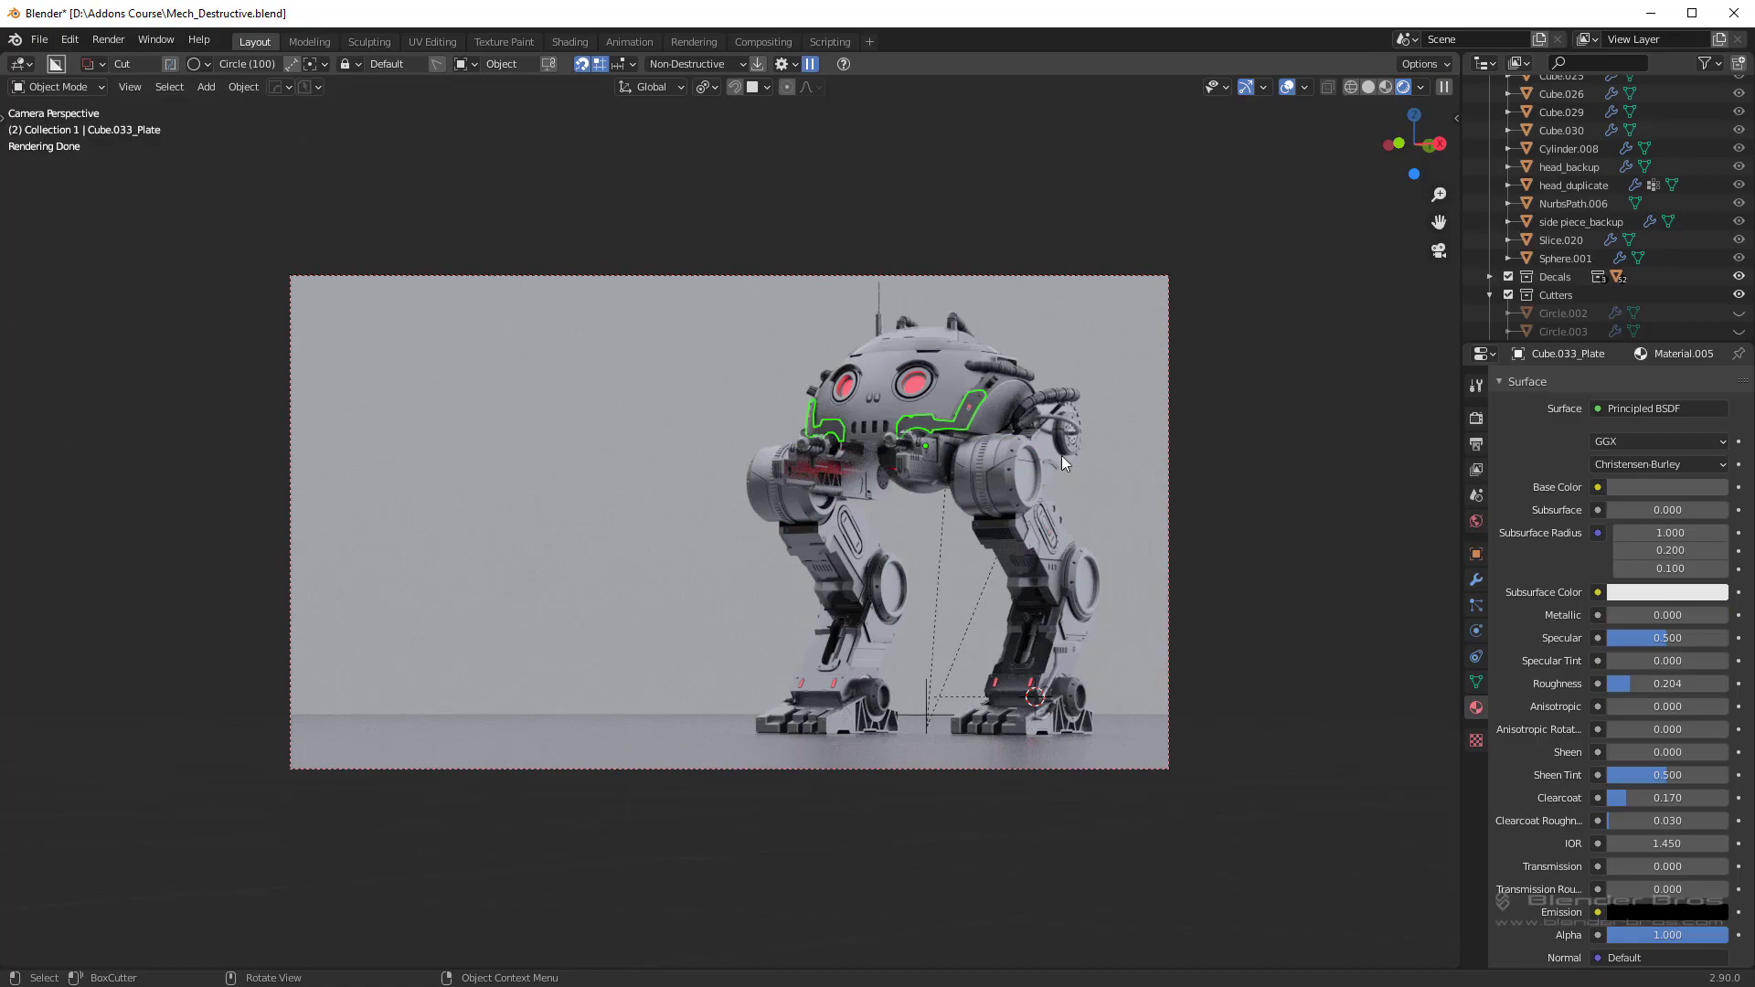
{"action": "left_click_drag", "start_coordinate": [1637, 612], "coordinate": [1723, 612]}
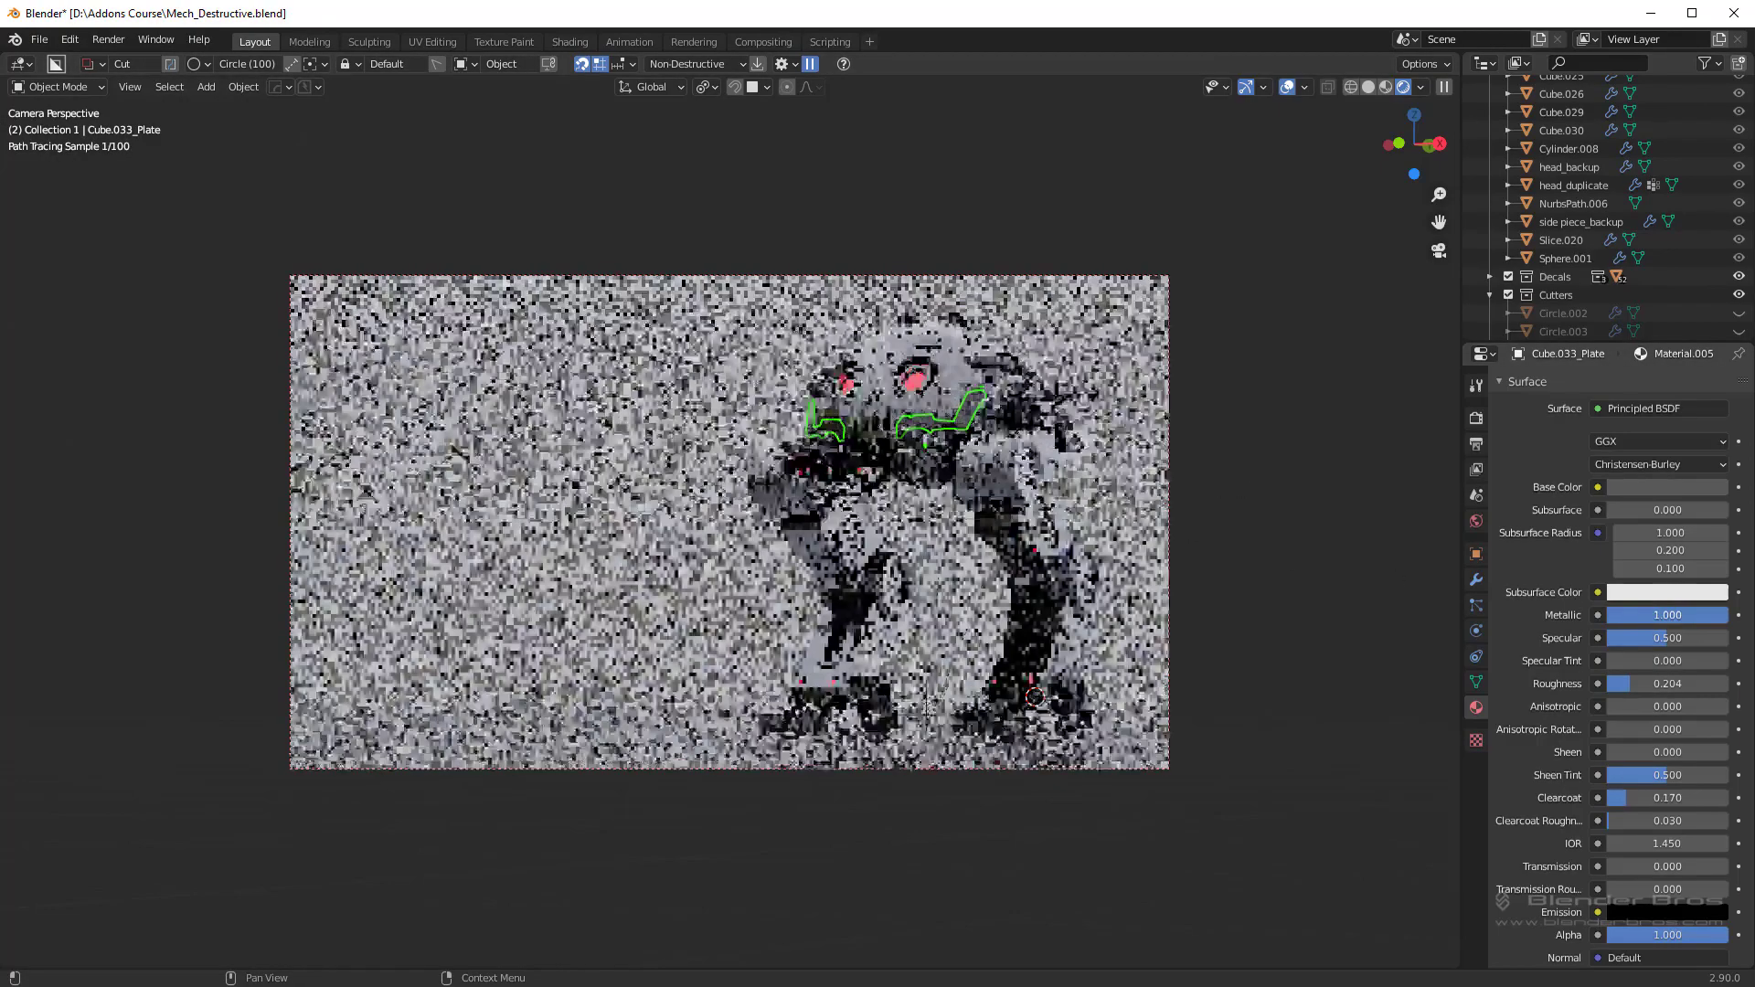
Step: Bring the plate's Metallic back to 0.0, then select the leg plate Cube.018_Plate
{"action": "left_click", "coordinate": [1078, 496]}
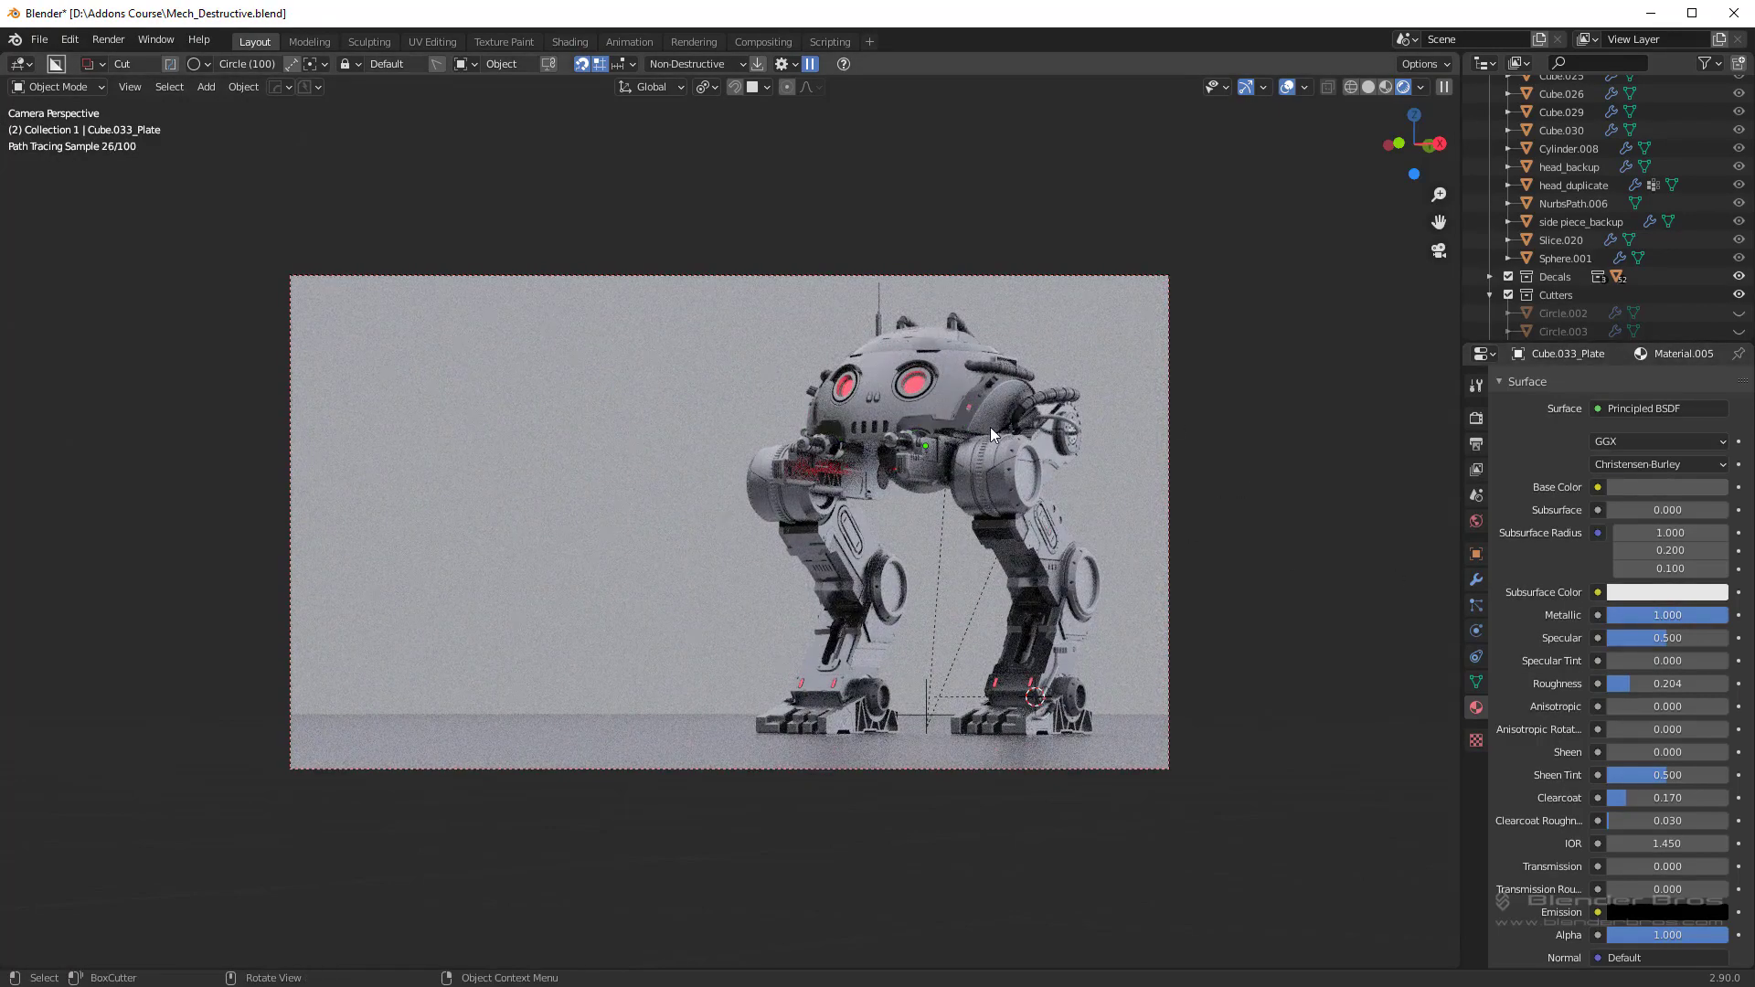
{"action": "left_click_drag", "start_coordinate": [1662, 616], "coordinate": [1609, 616]}
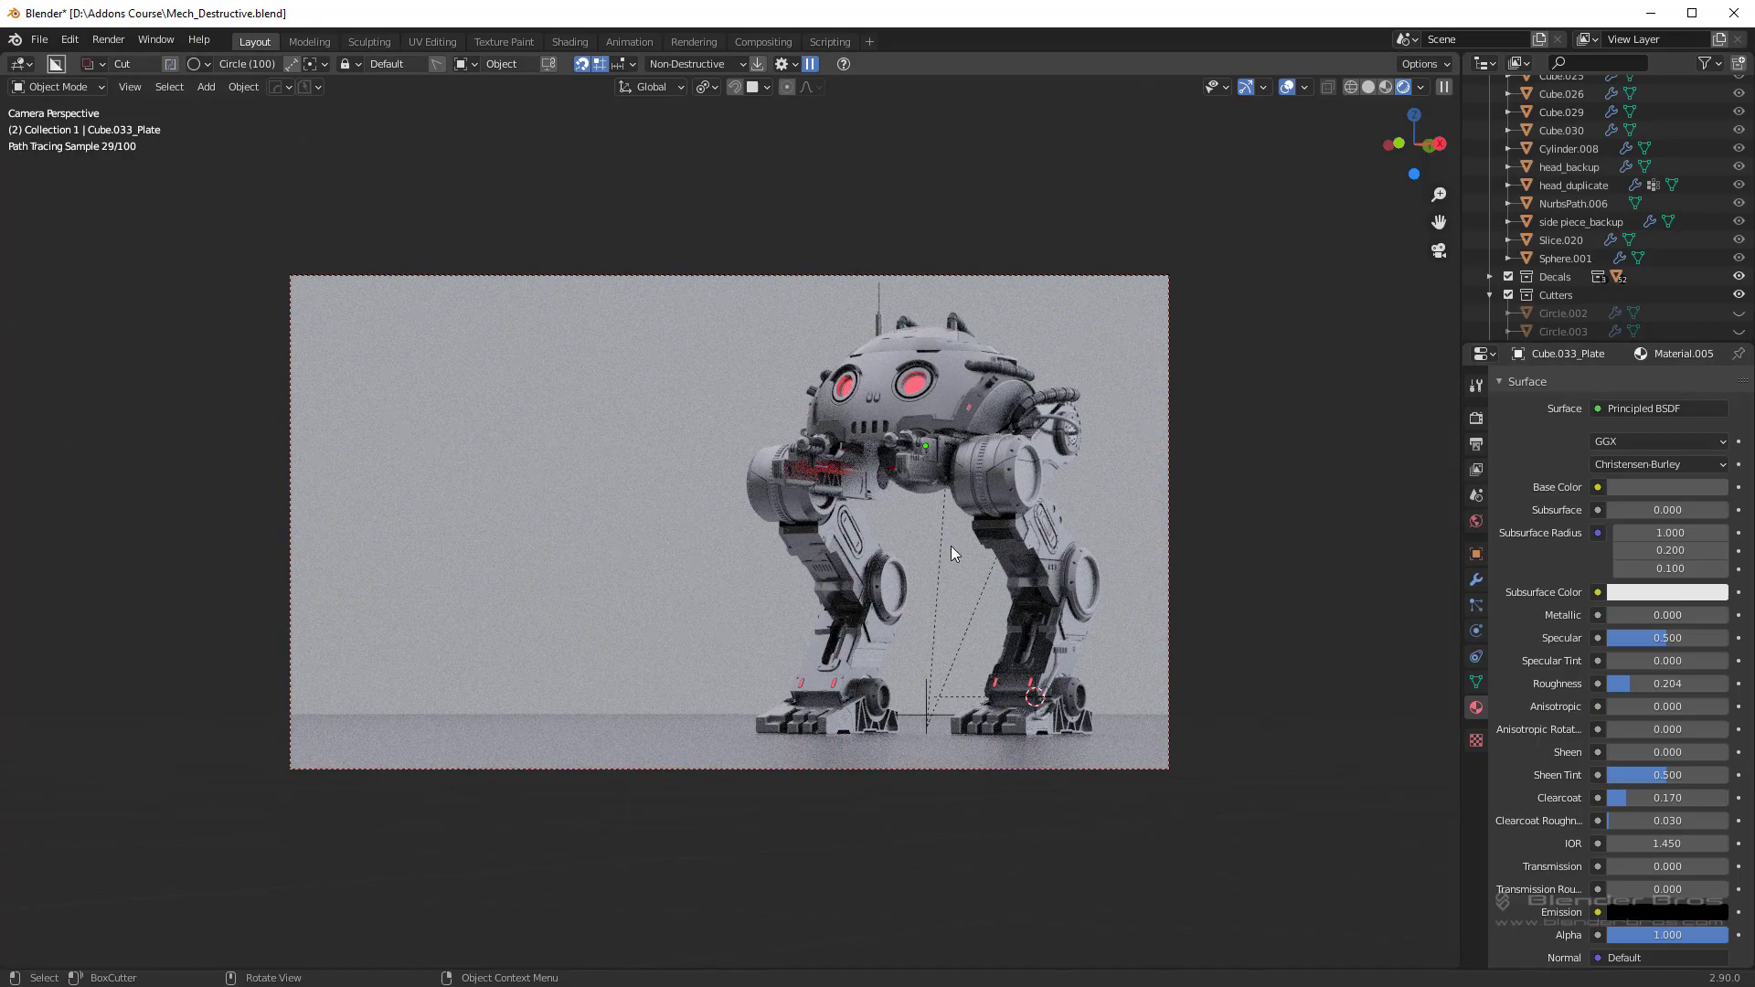
{"action": "left_click", "coordinate": [828, 540]}
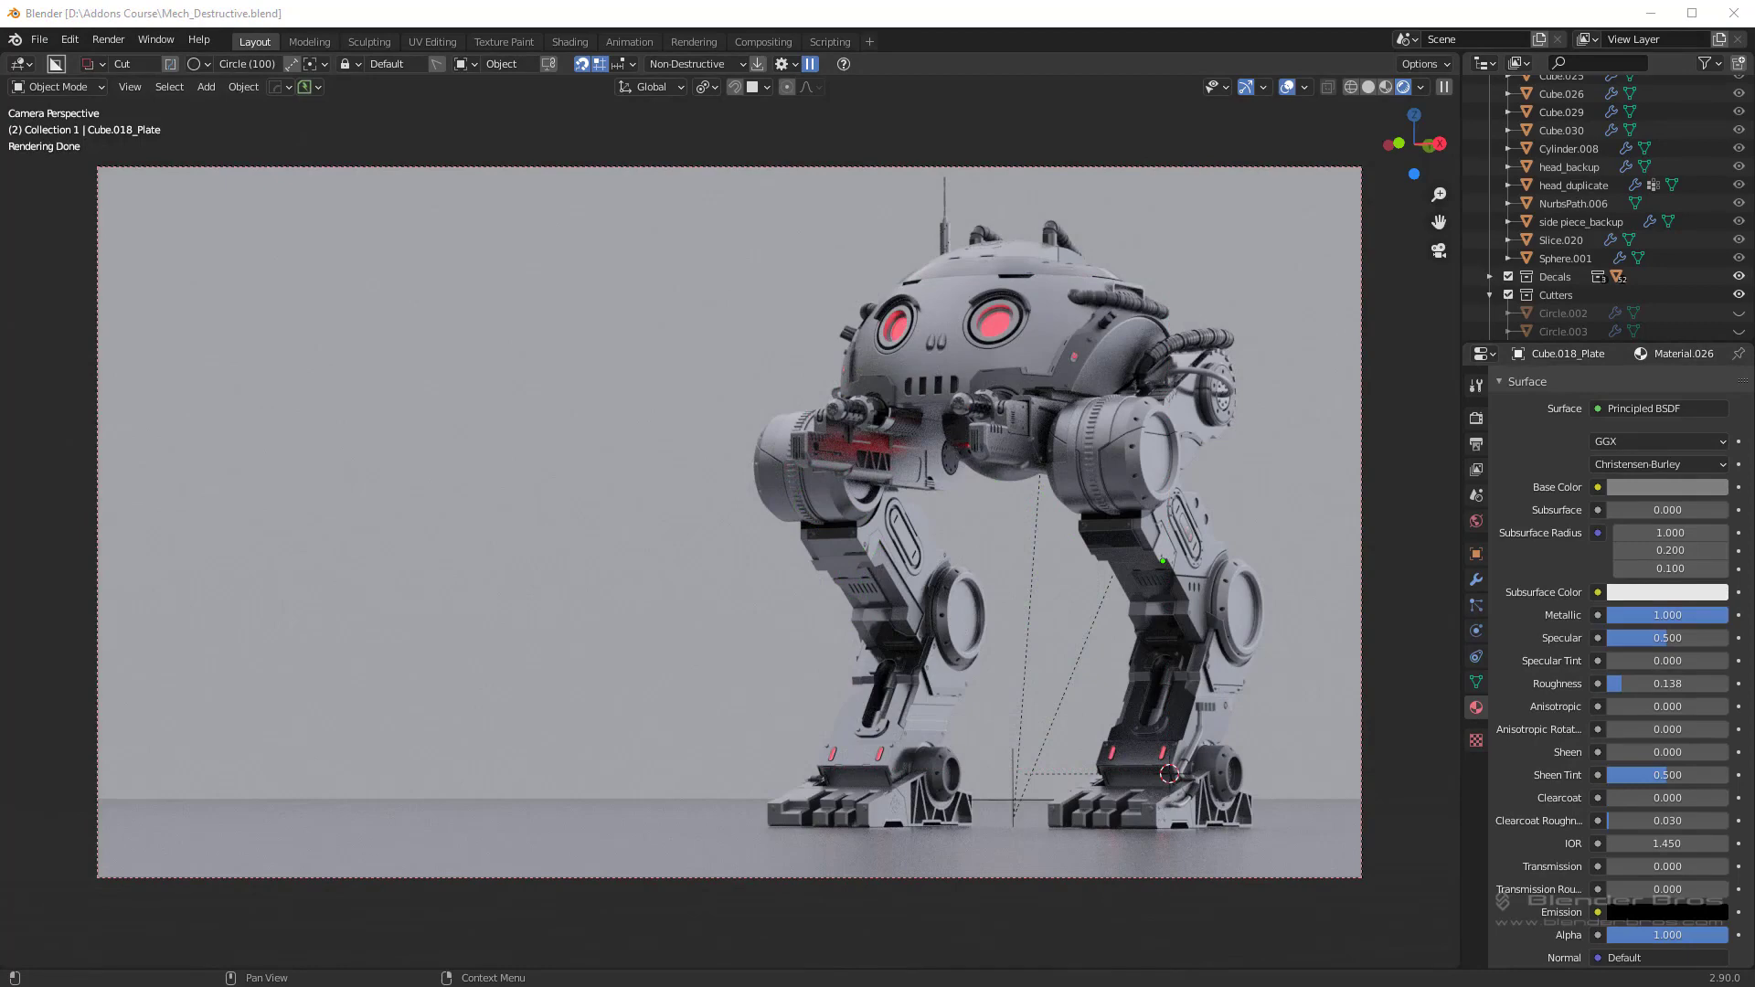
Step: Switch the render engine to Cycles with GPU Compute as the device
{"action": "left_click", "coordinate": [1477, 421]}
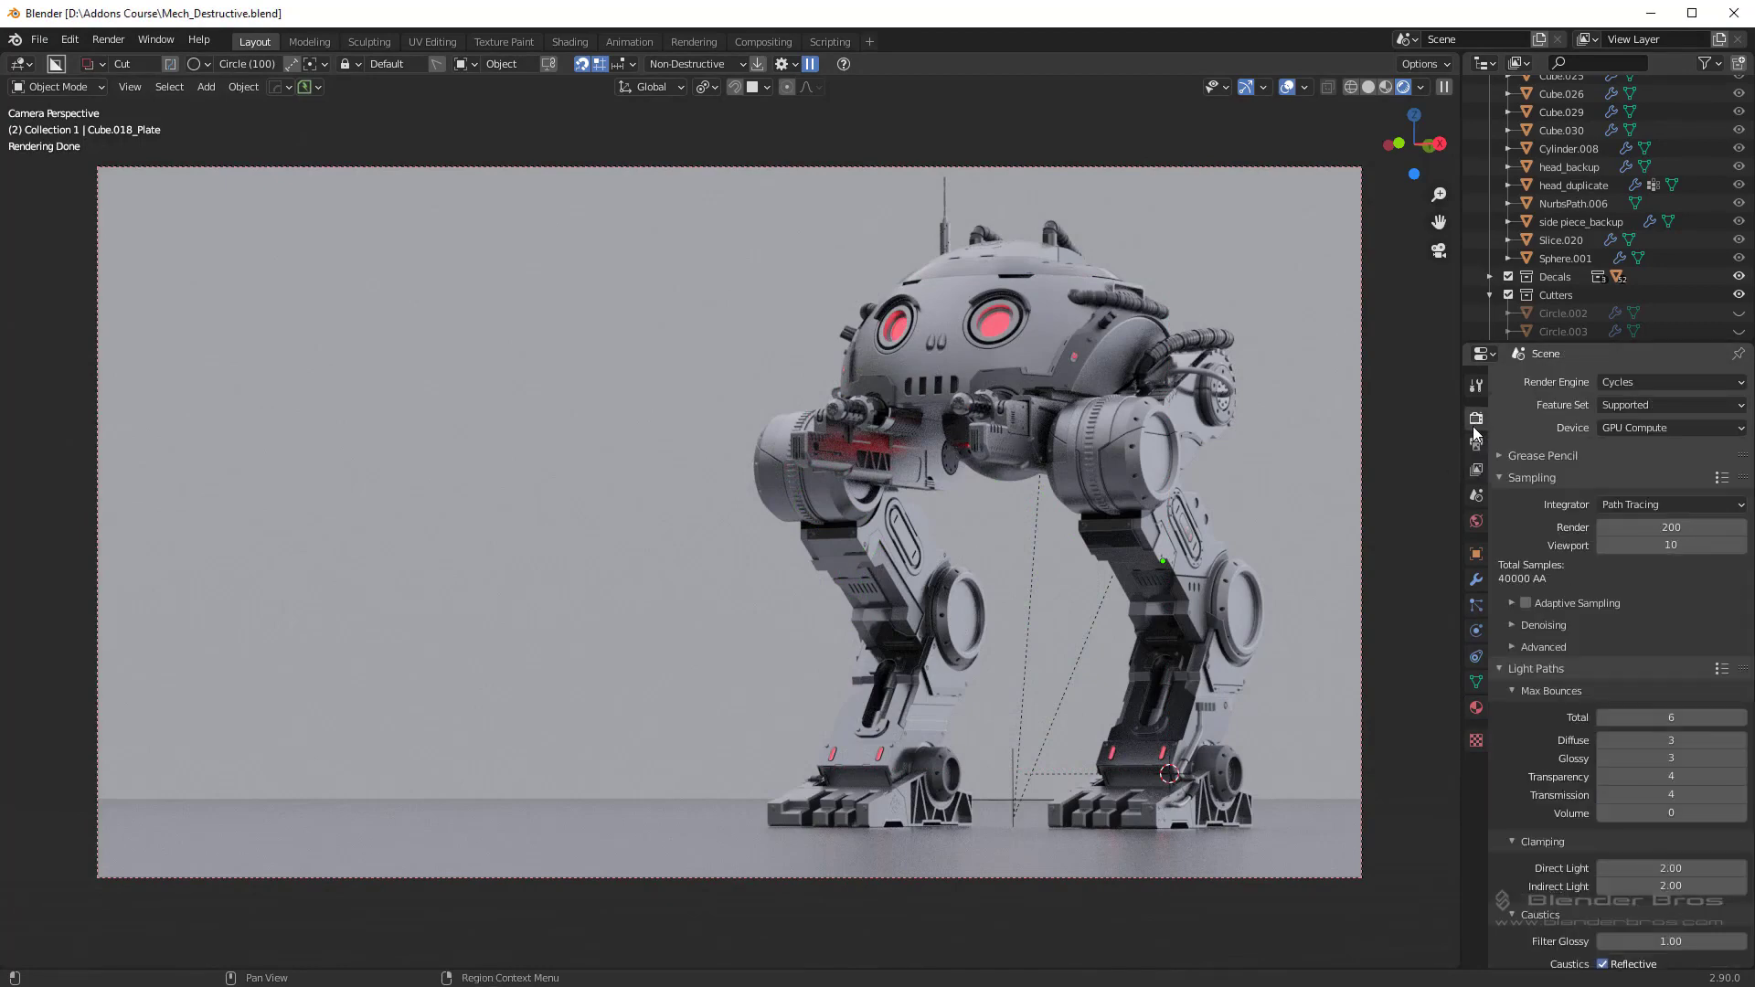
{"action": "left_click", "coordinate": [1616, 386]}
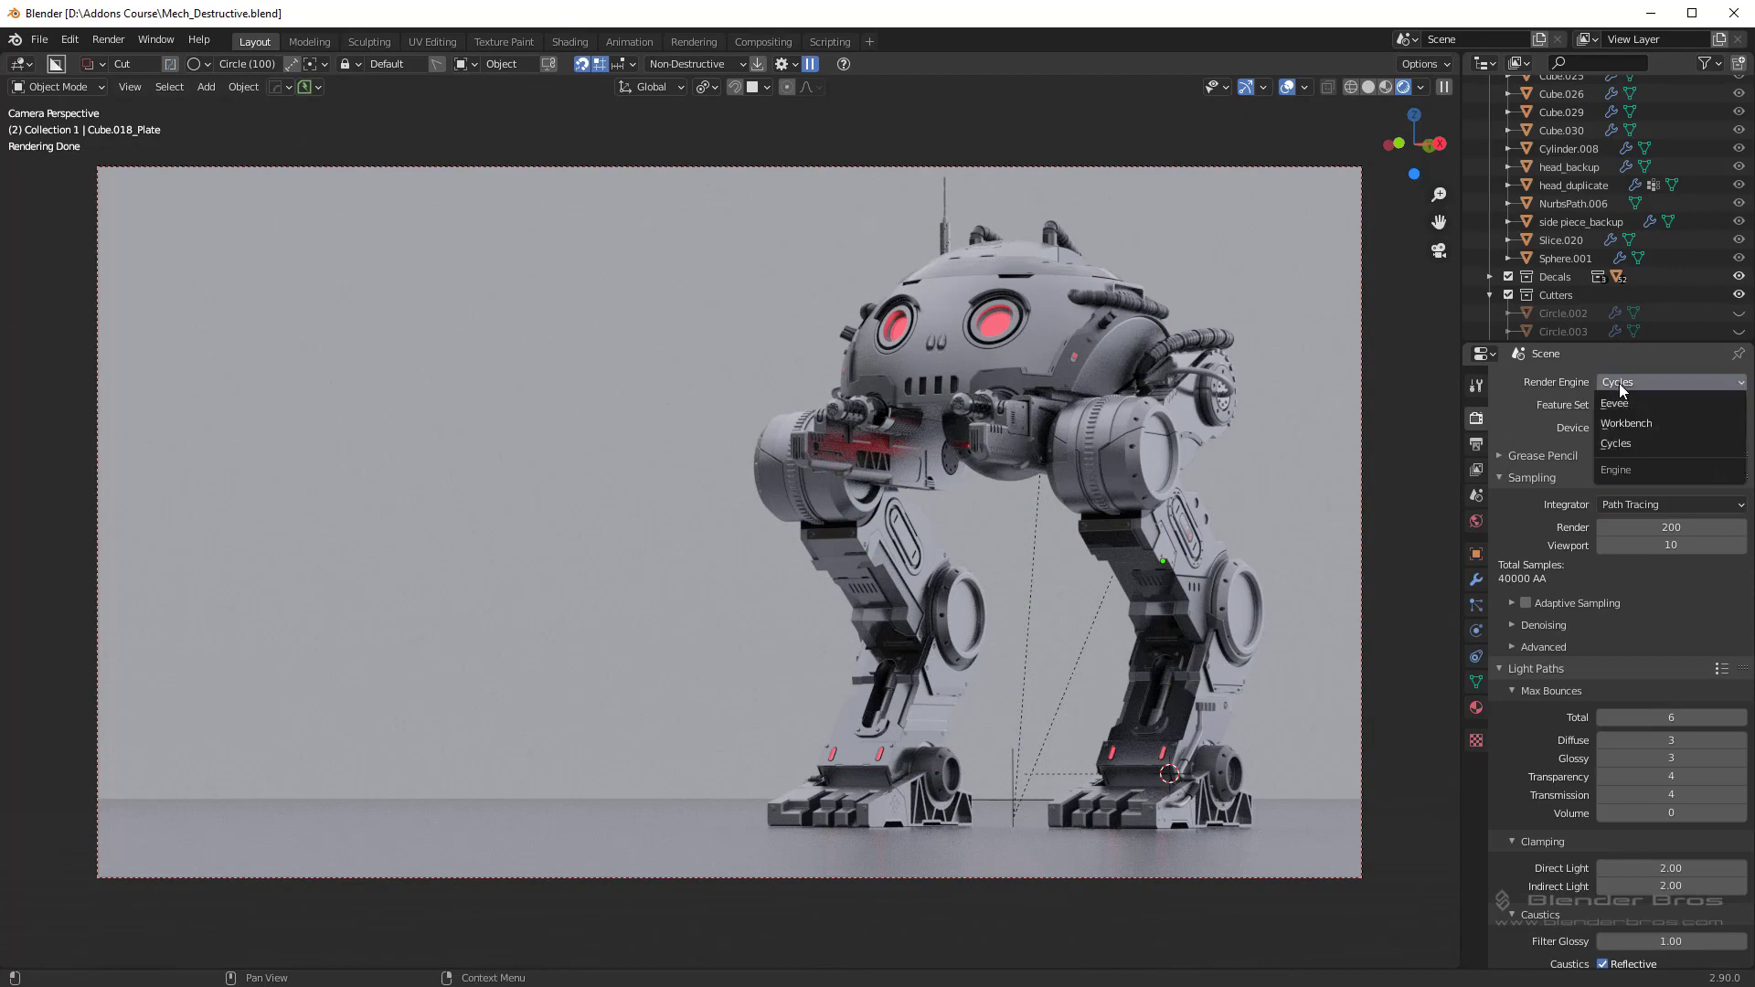
{"action": "left_click", "coordinate": [1625, 443]}
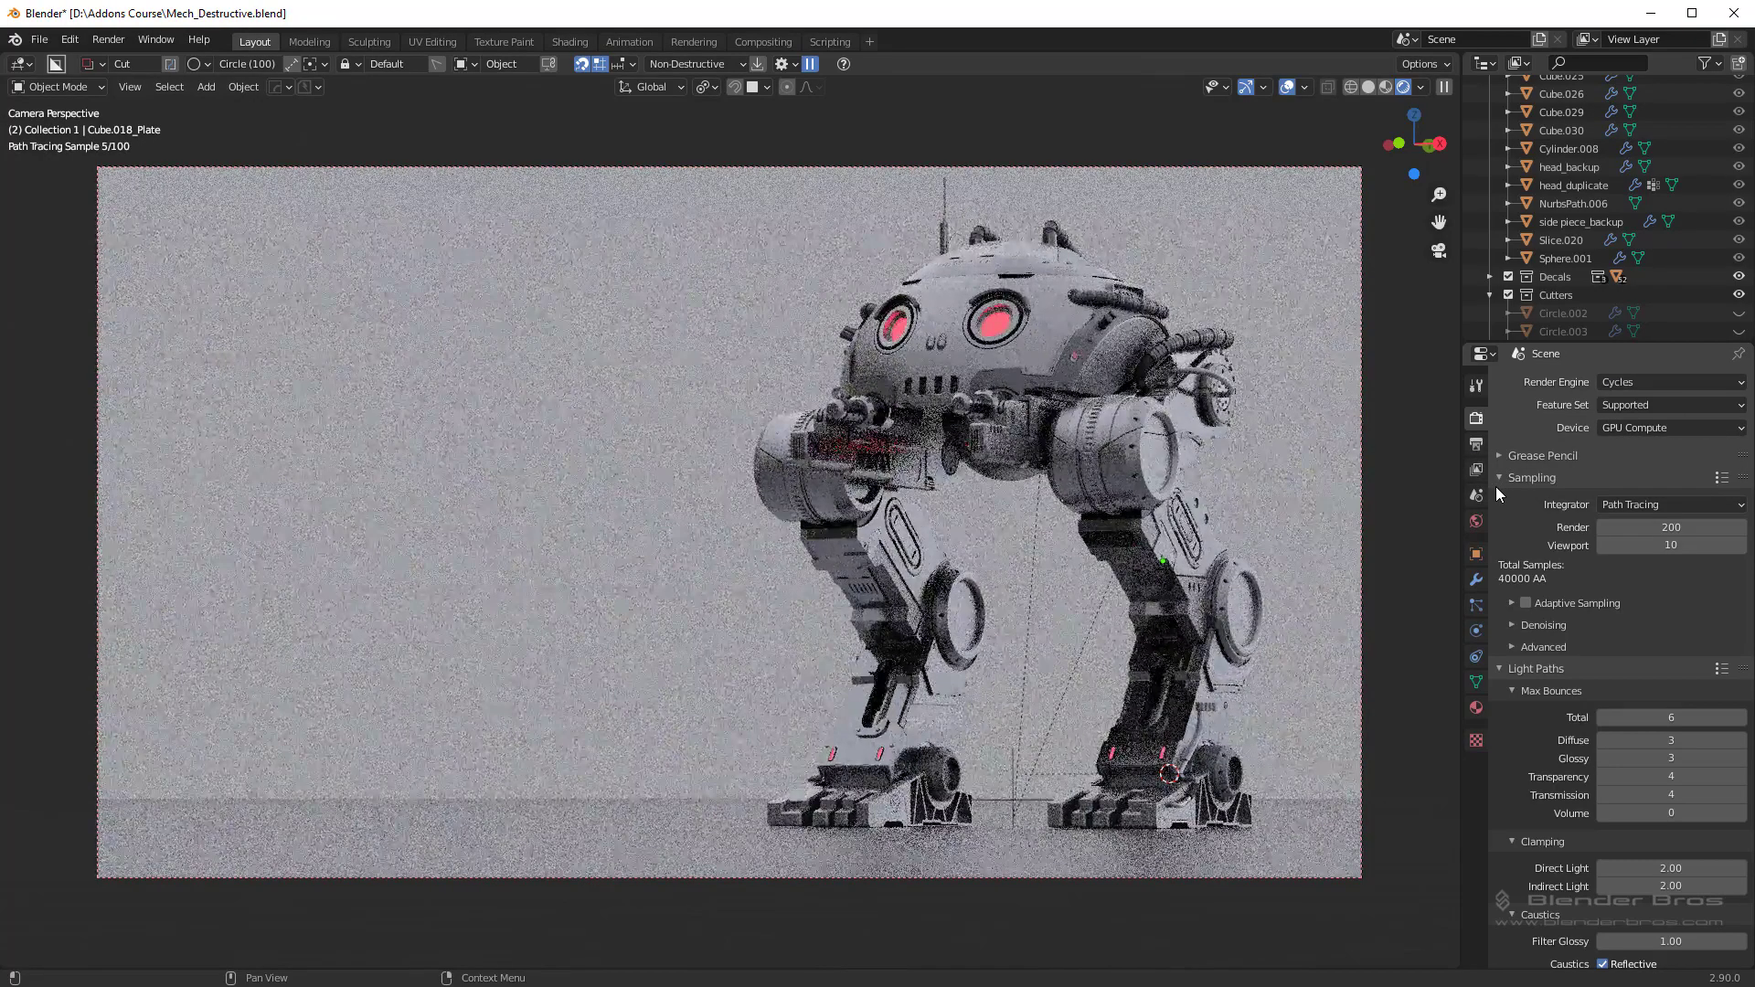
{"action": "left_click", "coordinate": [1611, 431]}
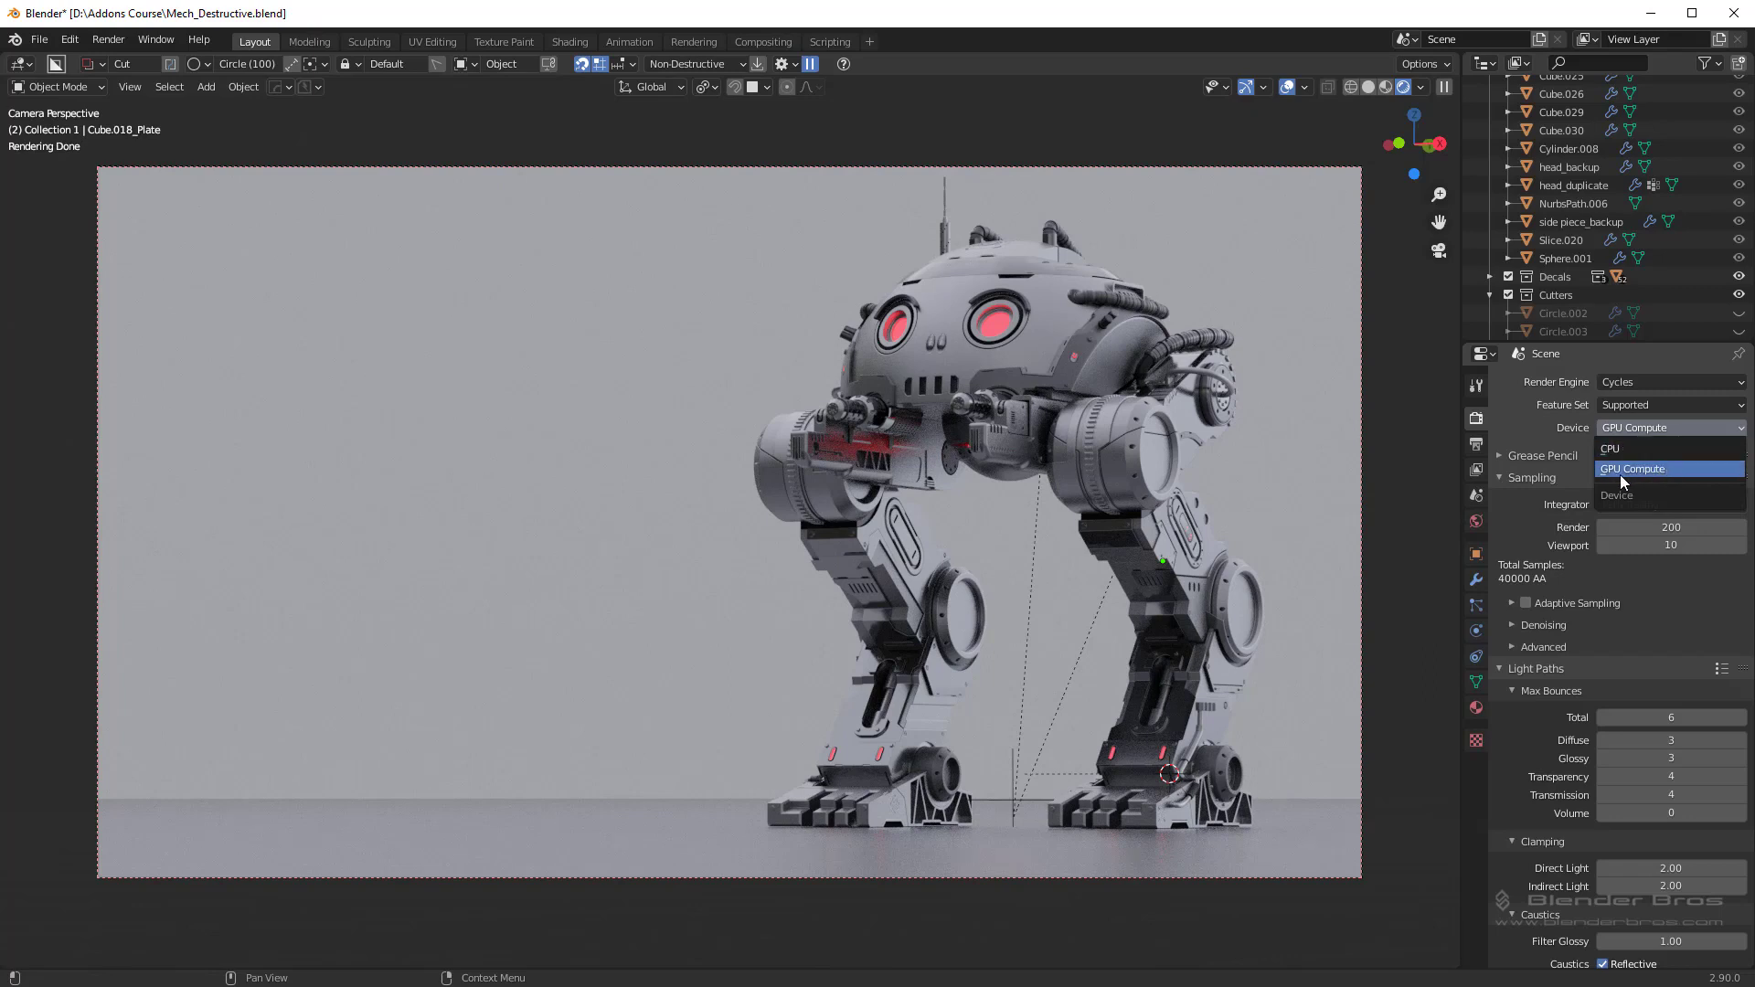
{"action": "left_click", "coordinate": [1685, 472]}
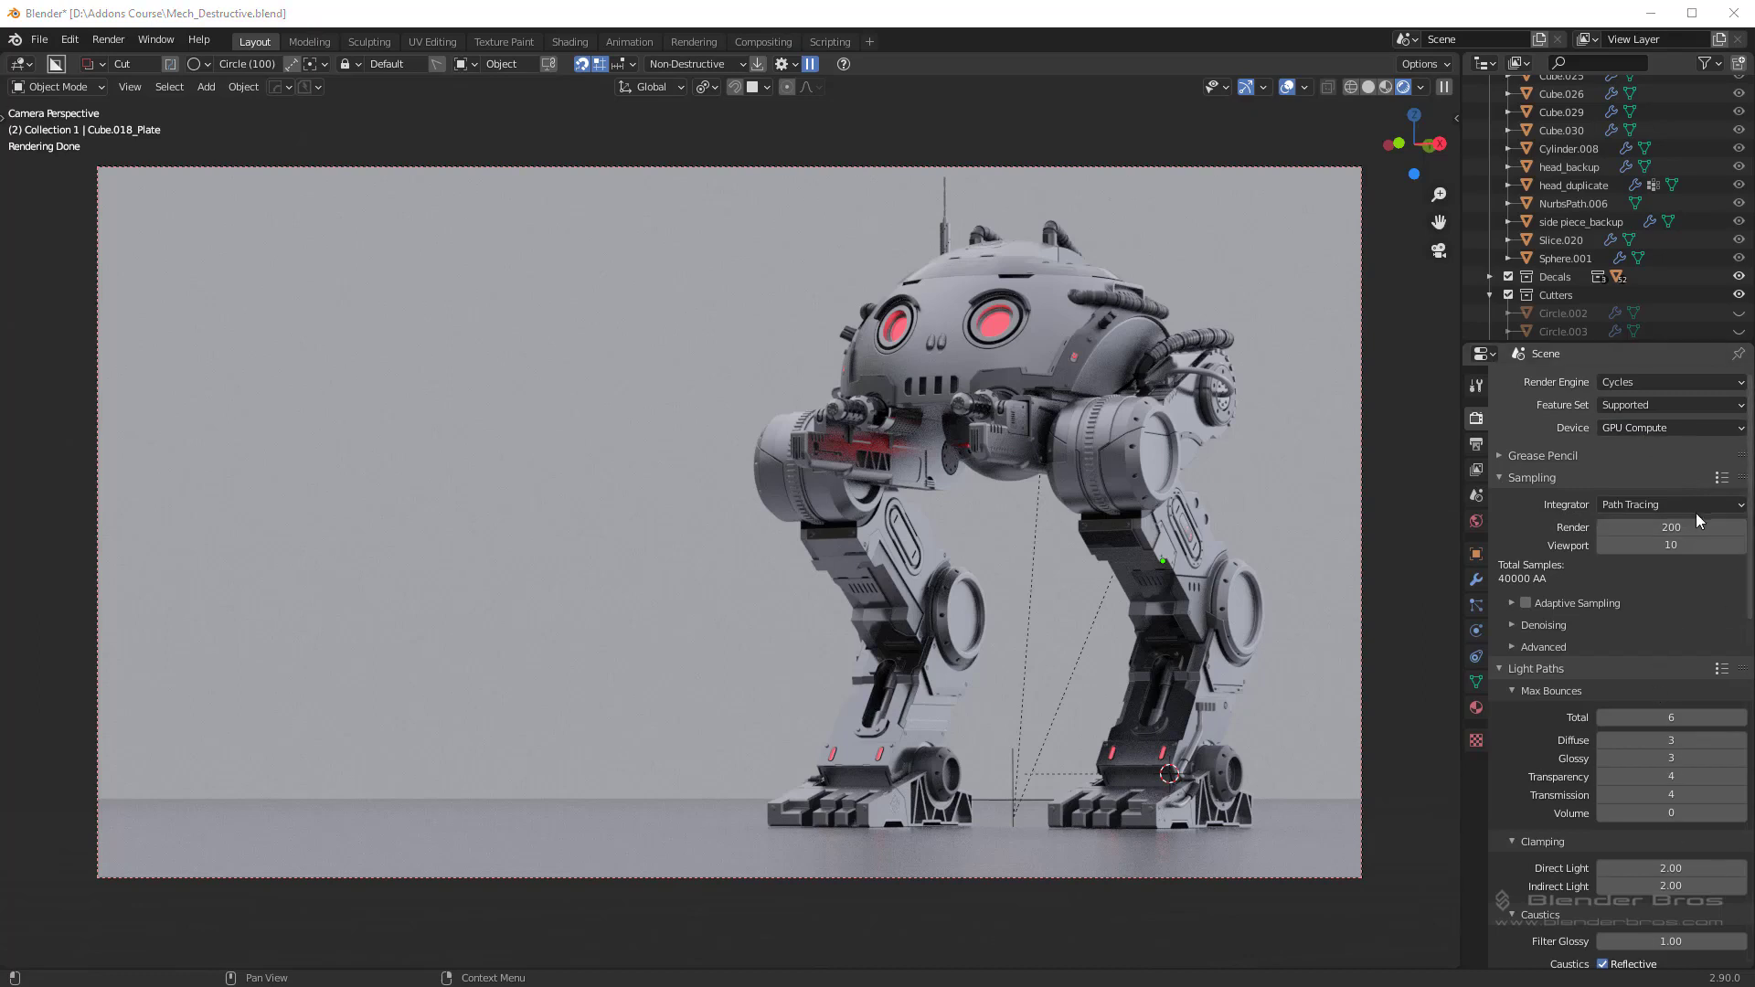
{"action": "mouse_move", "coordinate": [1648, 526]}
{"action": "left_mouse_down"}
{"action": "mouse_move", "coordinate": [1724, 527]}
{"action": "mouse_move", "coordinate": [1648, 527]}
{"action": "left_mouse_up"}
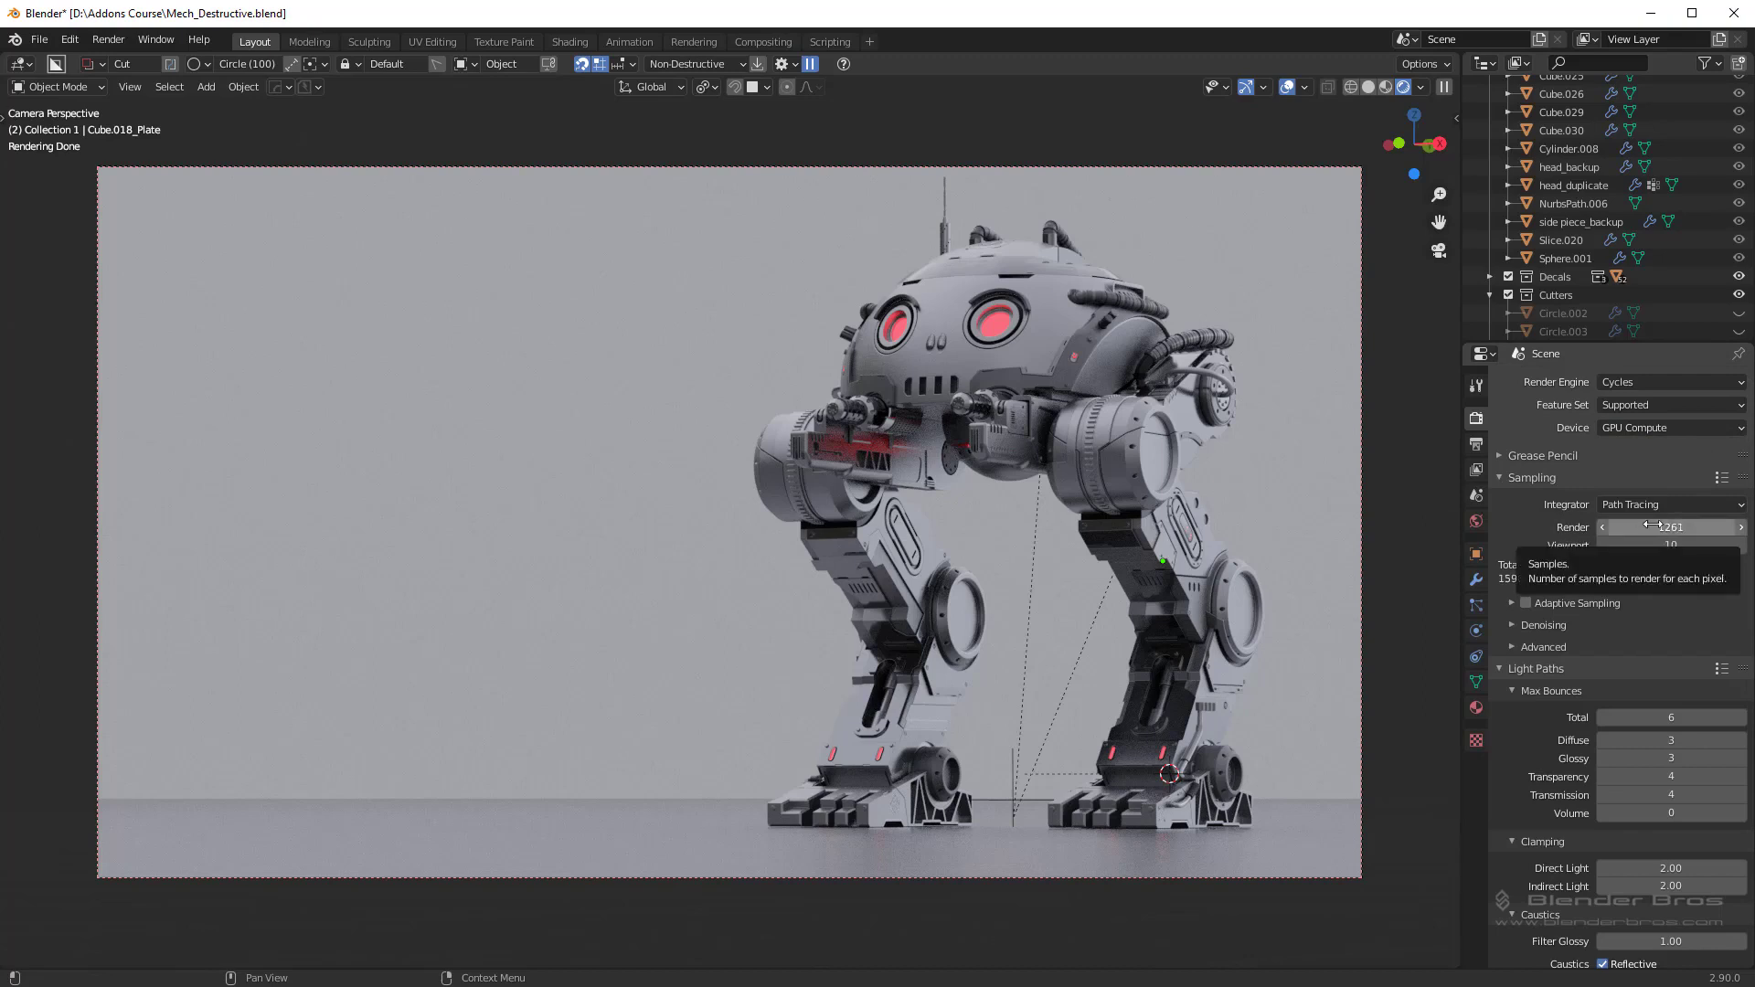
{"action": "left_click", "coordinate": [1653, 526]}
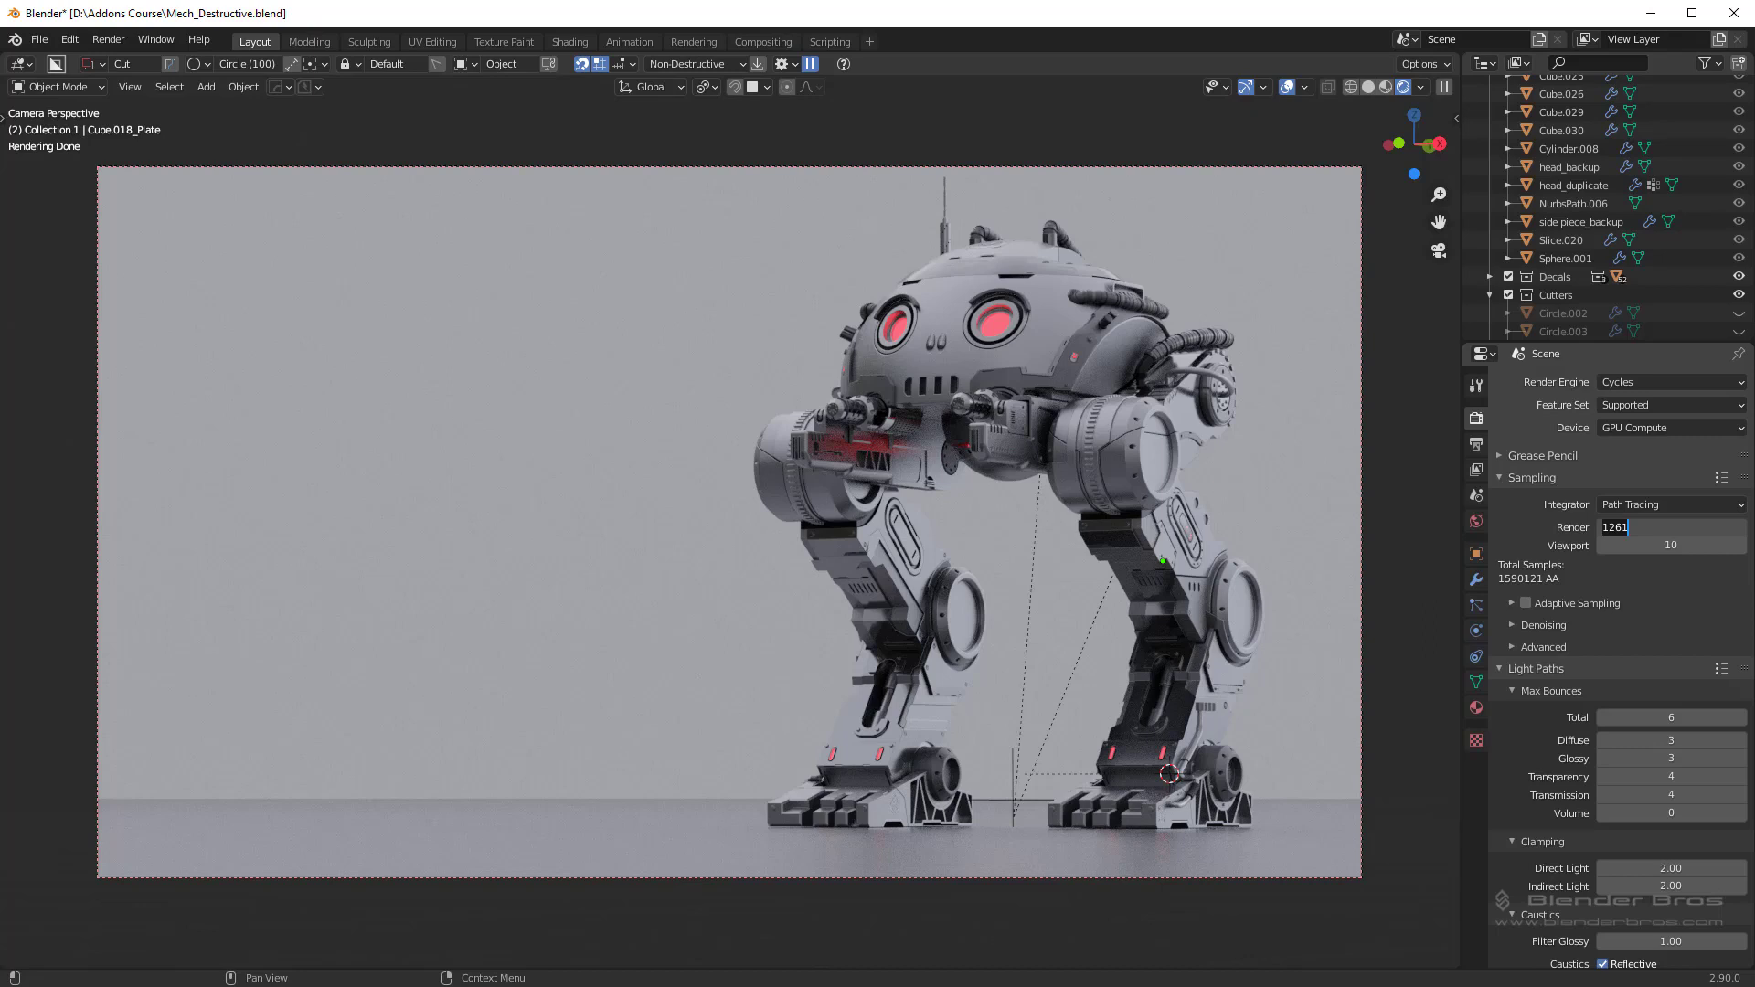
{"action": "type", "text": "200"}
{"action": "key", "text": "Return"}
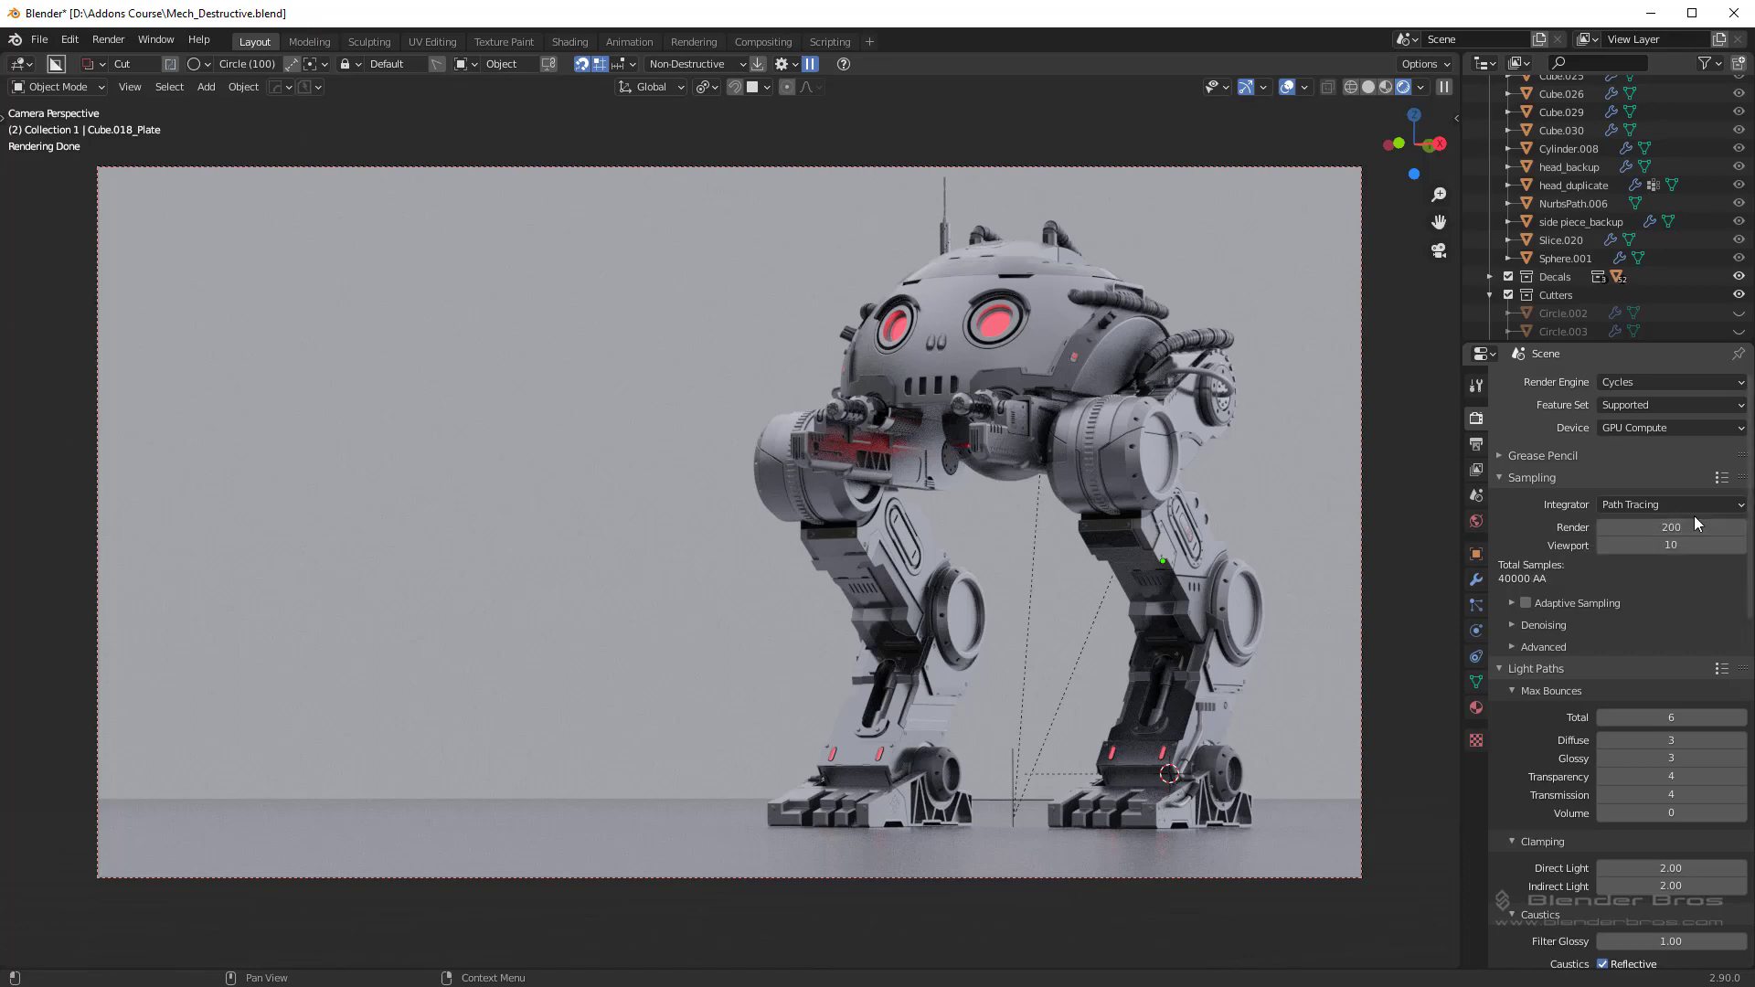
{"action": "scroll", "coordinate": [1693, 516], "scroll_direction": "down", "scroll_amount": 3}
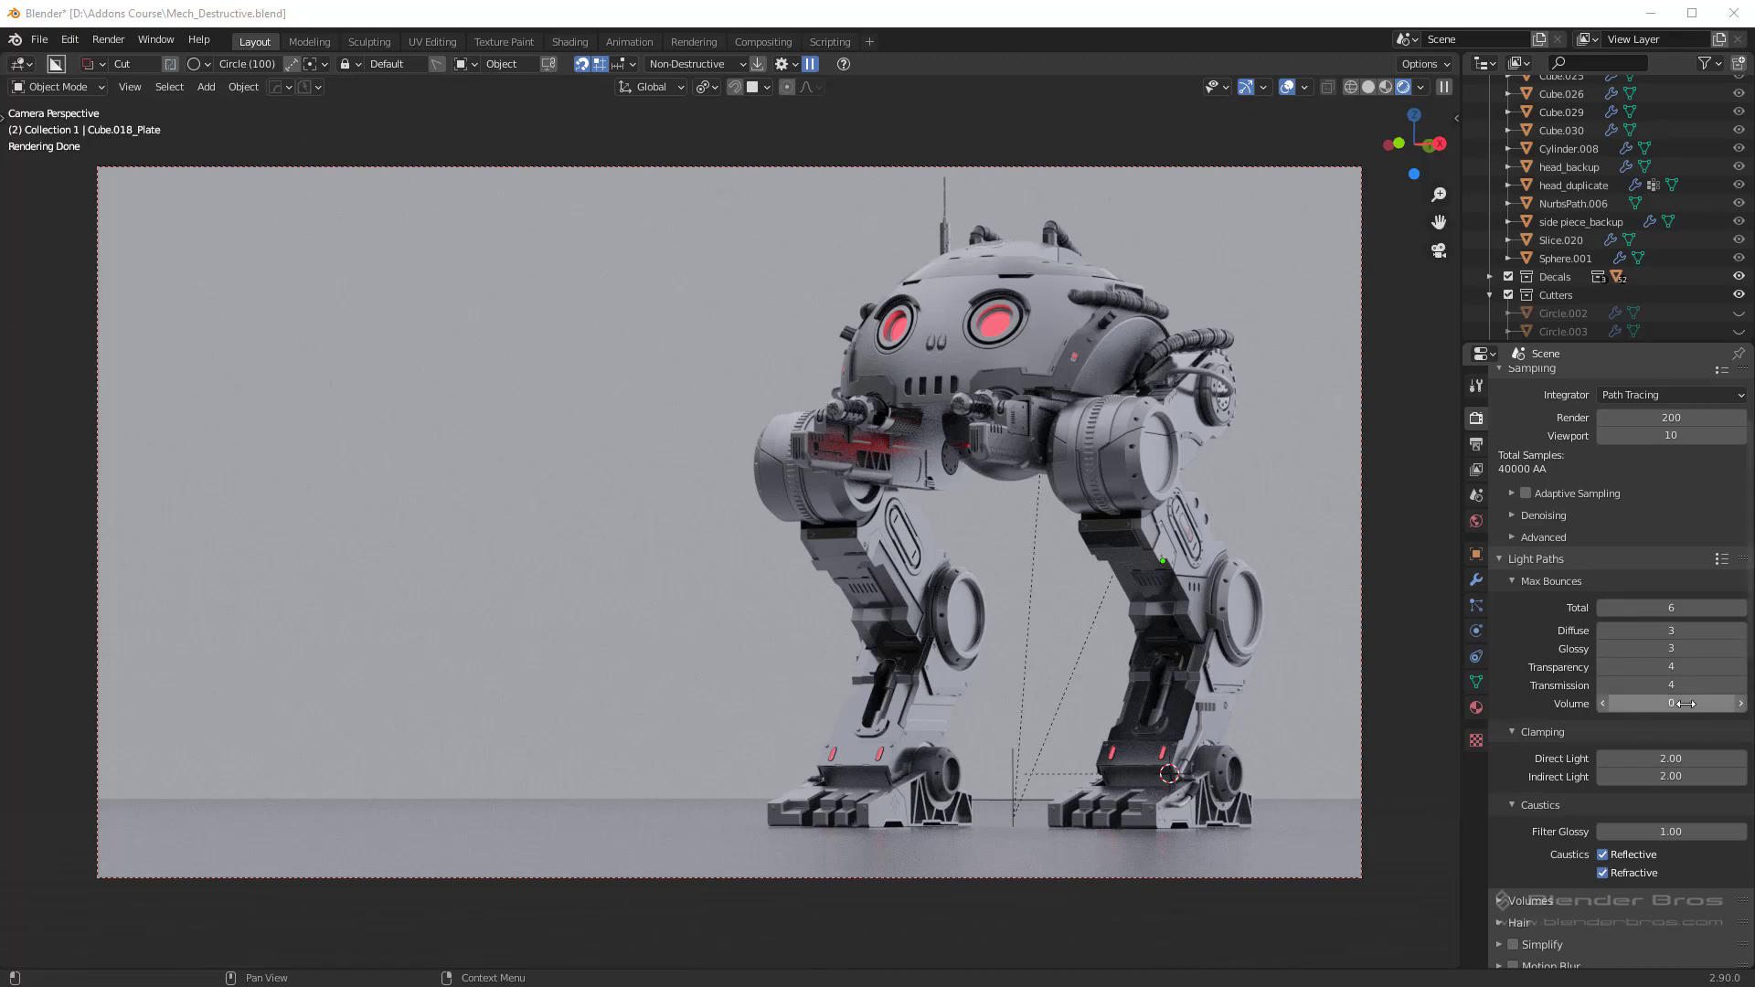
{"action": "left_click", "coordinate": [1740, 704]}
{"action": "left_click", "coordinate": [1741, 704]}
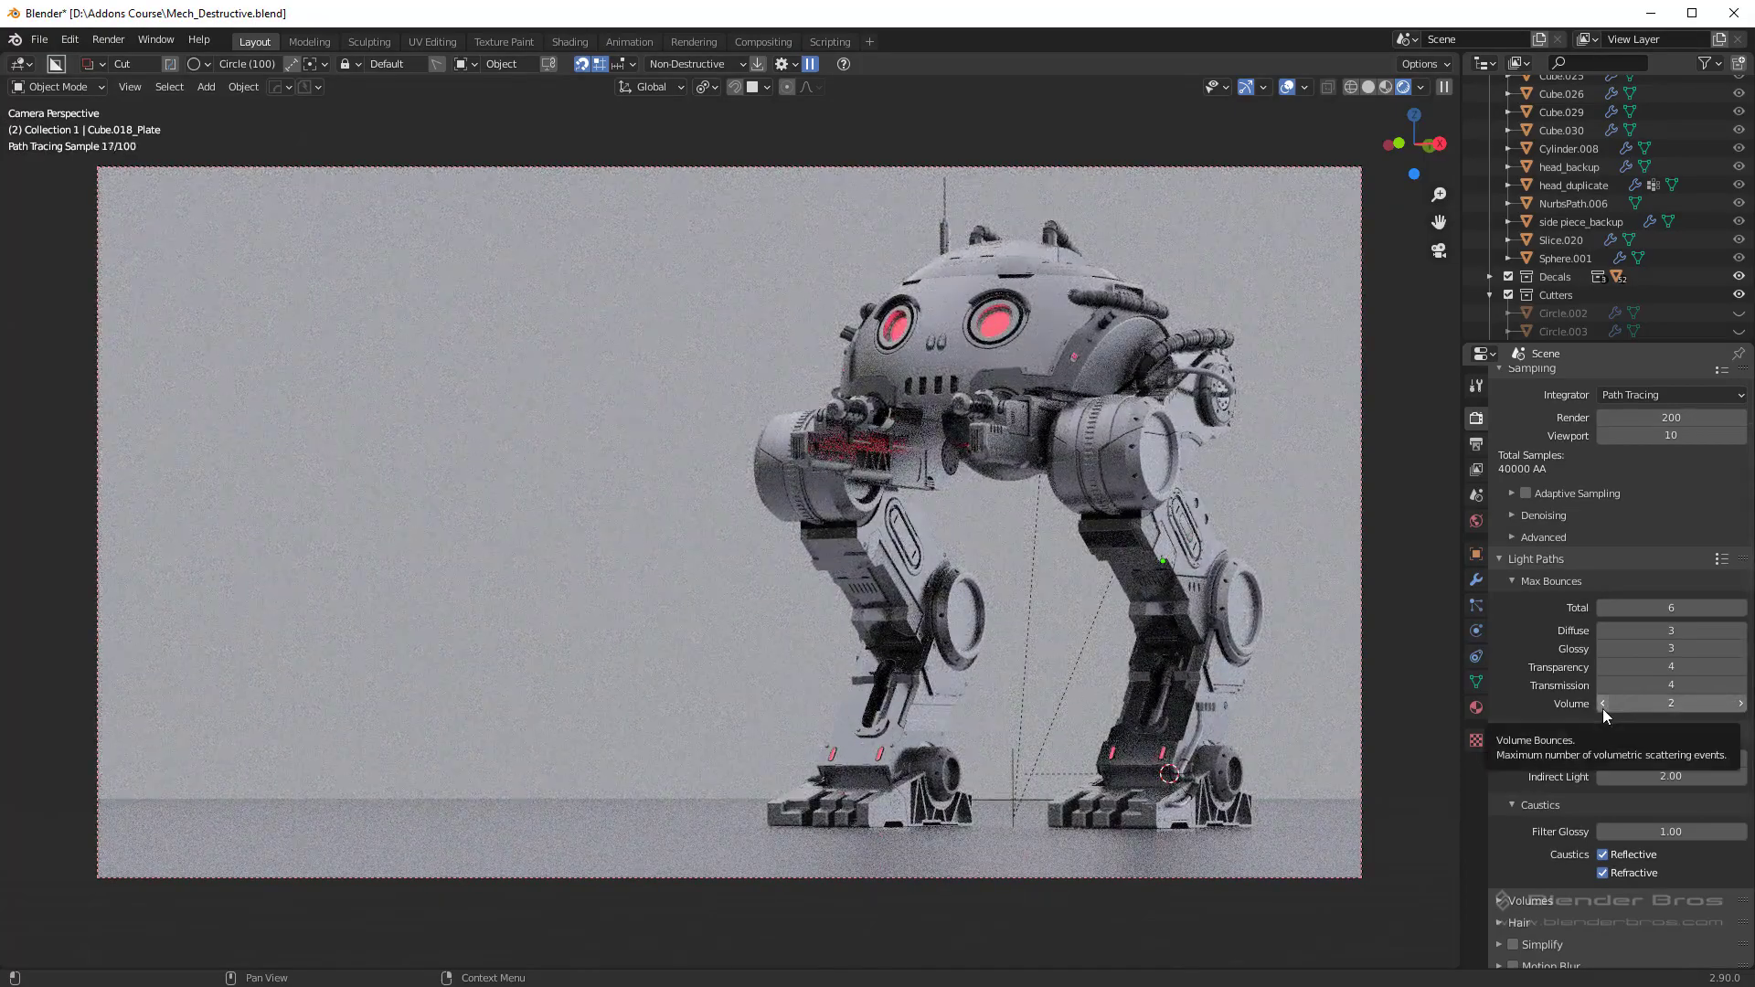
{"action": "left_click", "coordinate": [1600, 705]}
{"action": "left_click", "coordinate": [1600, 705]}
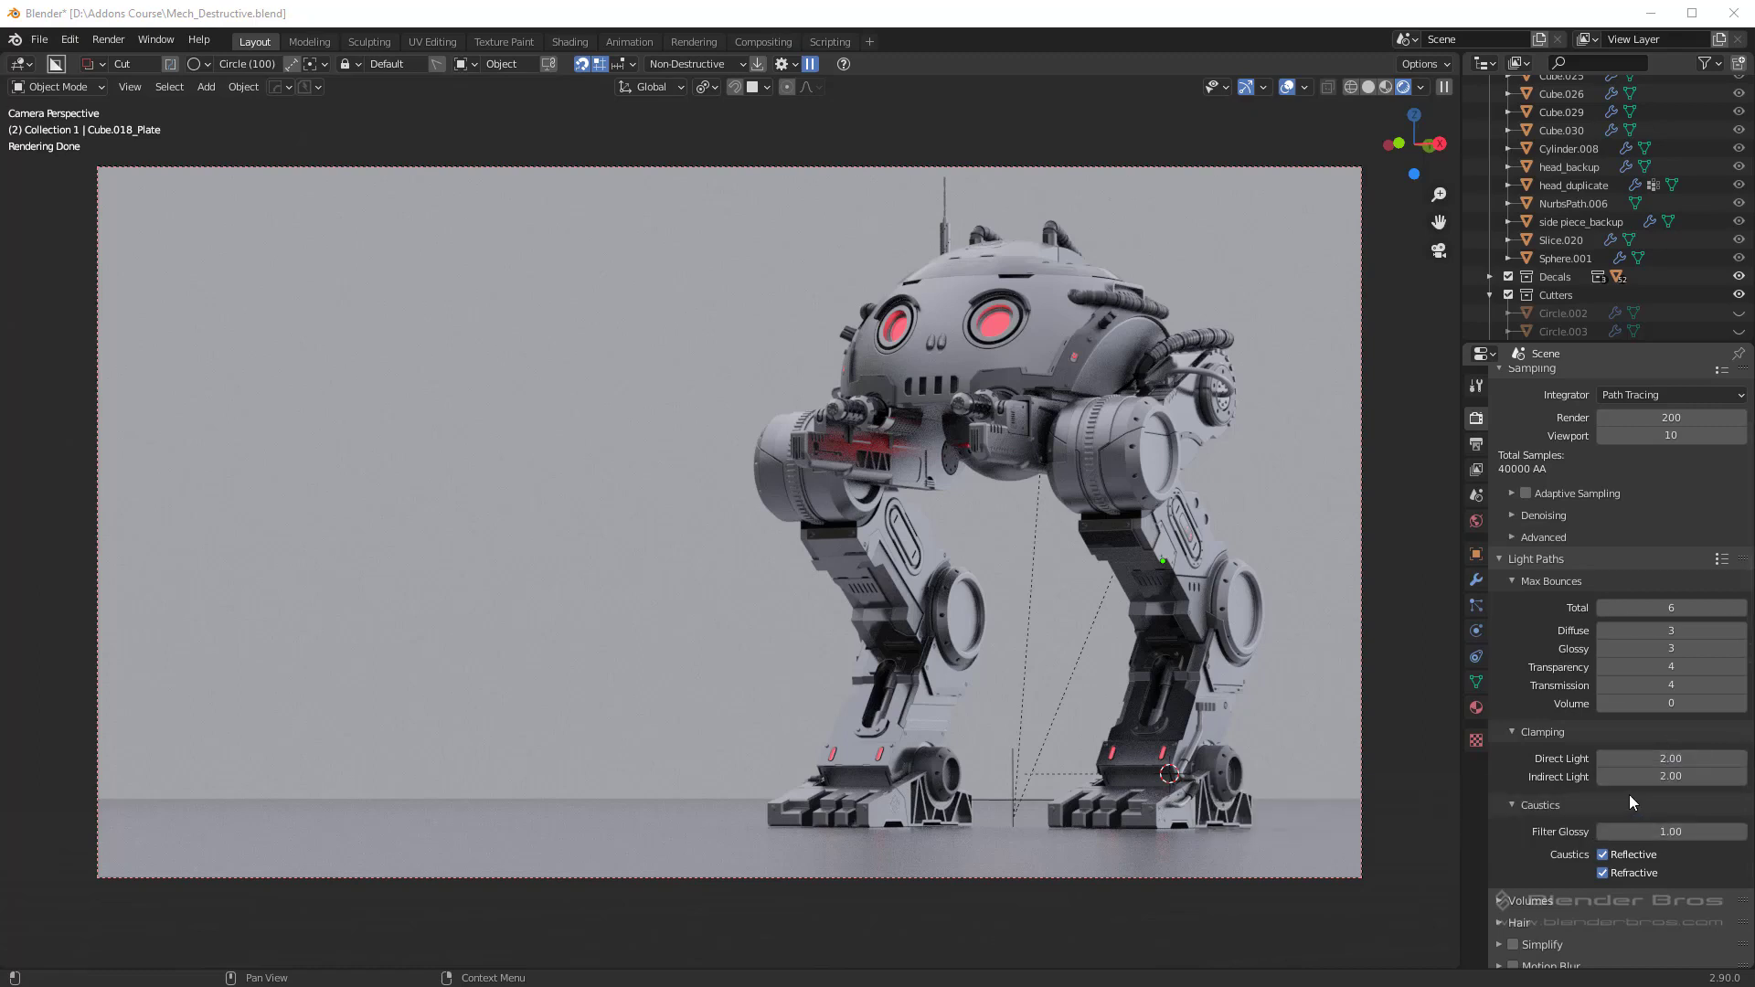
Step: Turn on Film > Transparent in the Cycles render settings
{"action": "scroll", "coordinate": [1554, 704], "scroll_direction": "down", "scroll_amount": 3}
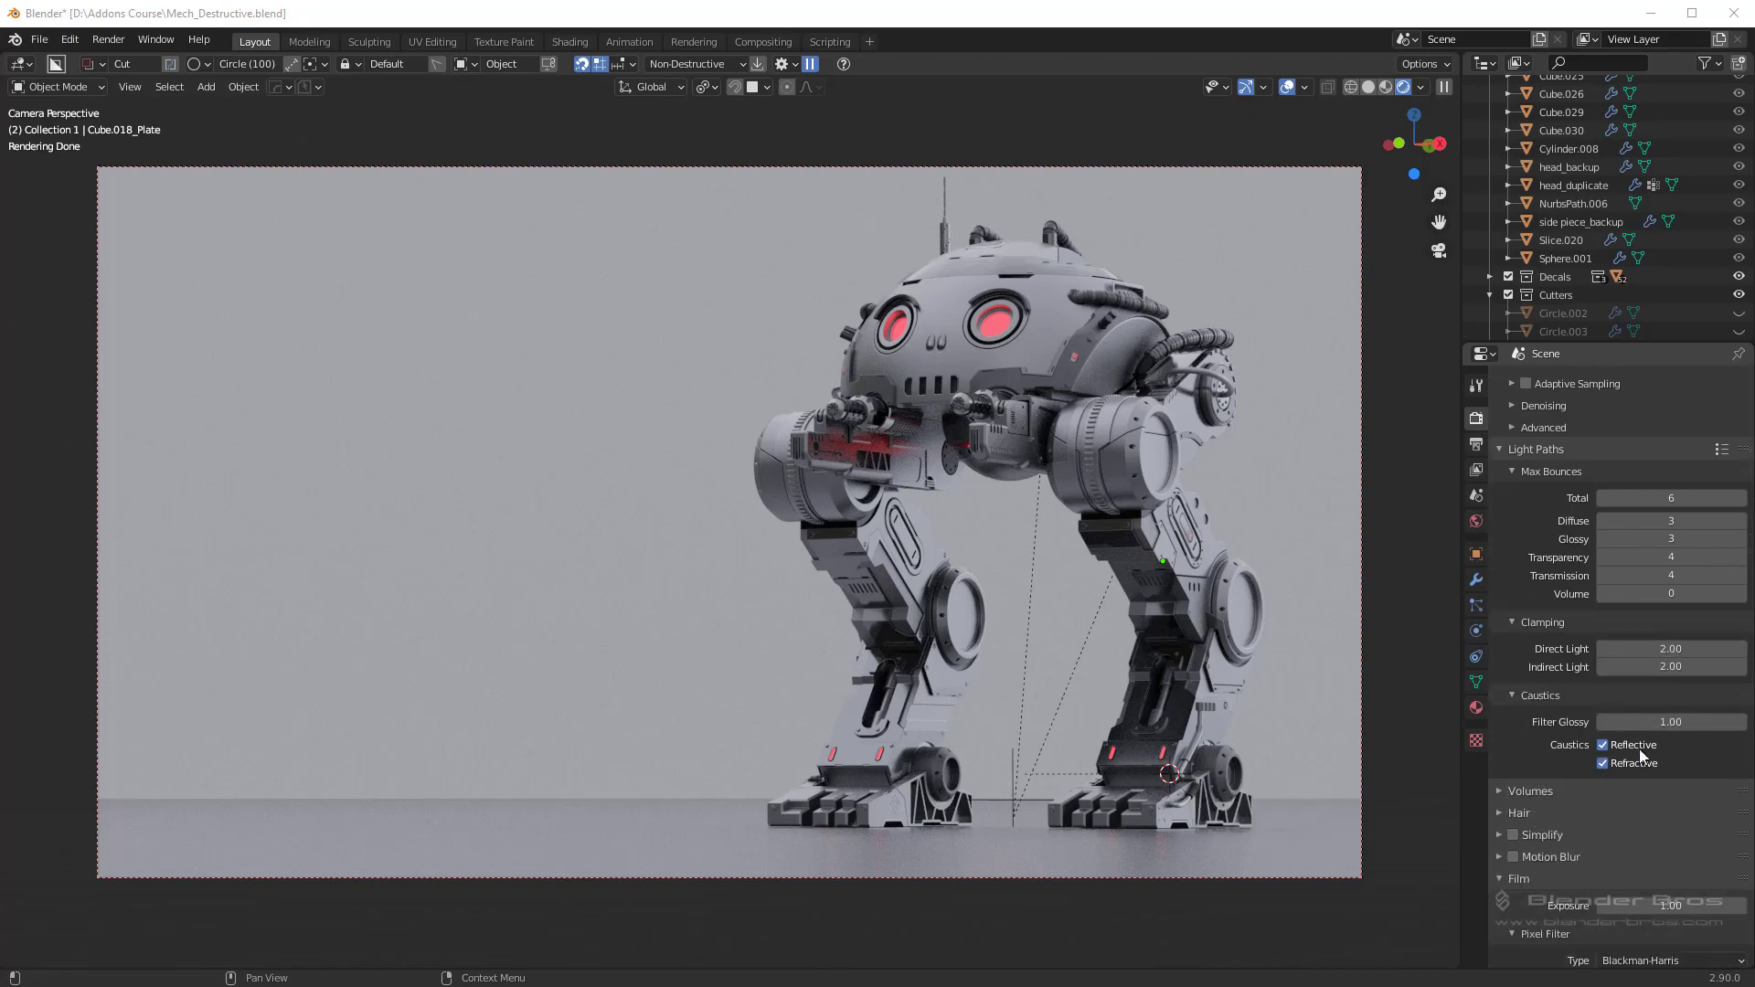
{"action": "scroll", "coordinate": [1633, 792], "scroll_direction": "down", "scroll_amount": 3}
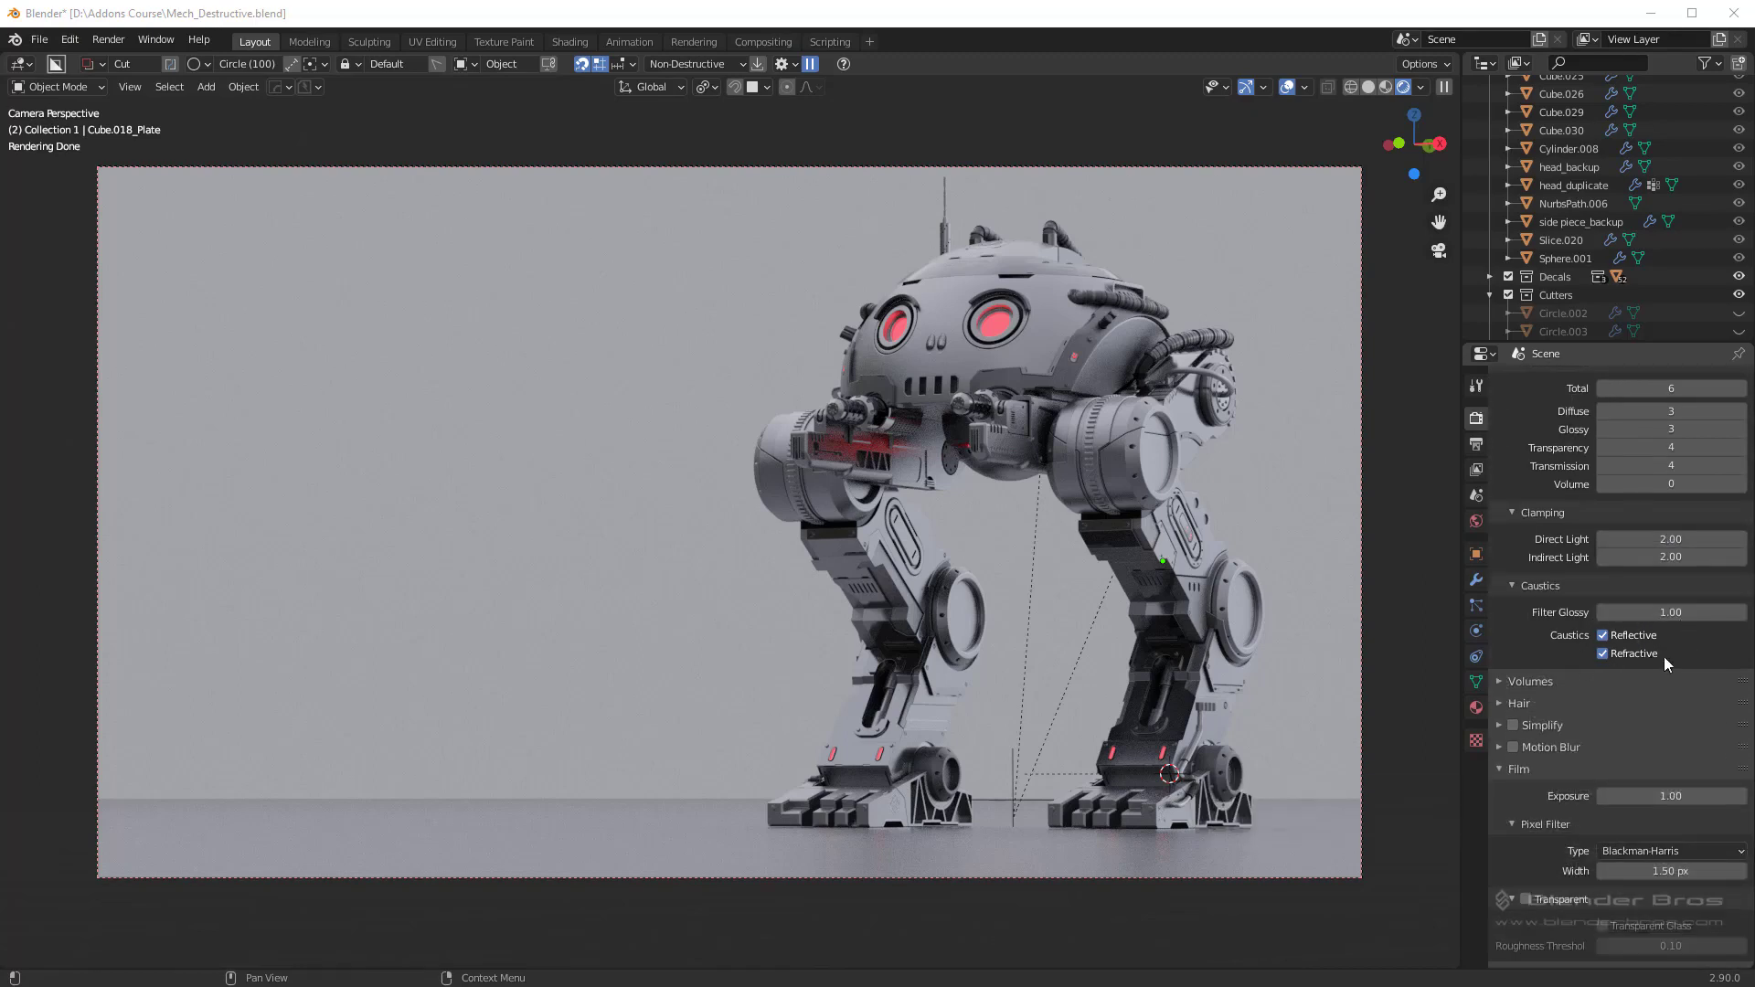
{"action": "scroll", "coordinate": [1636, 623], "scroll_direction": "down", "scroll_amount": 3}
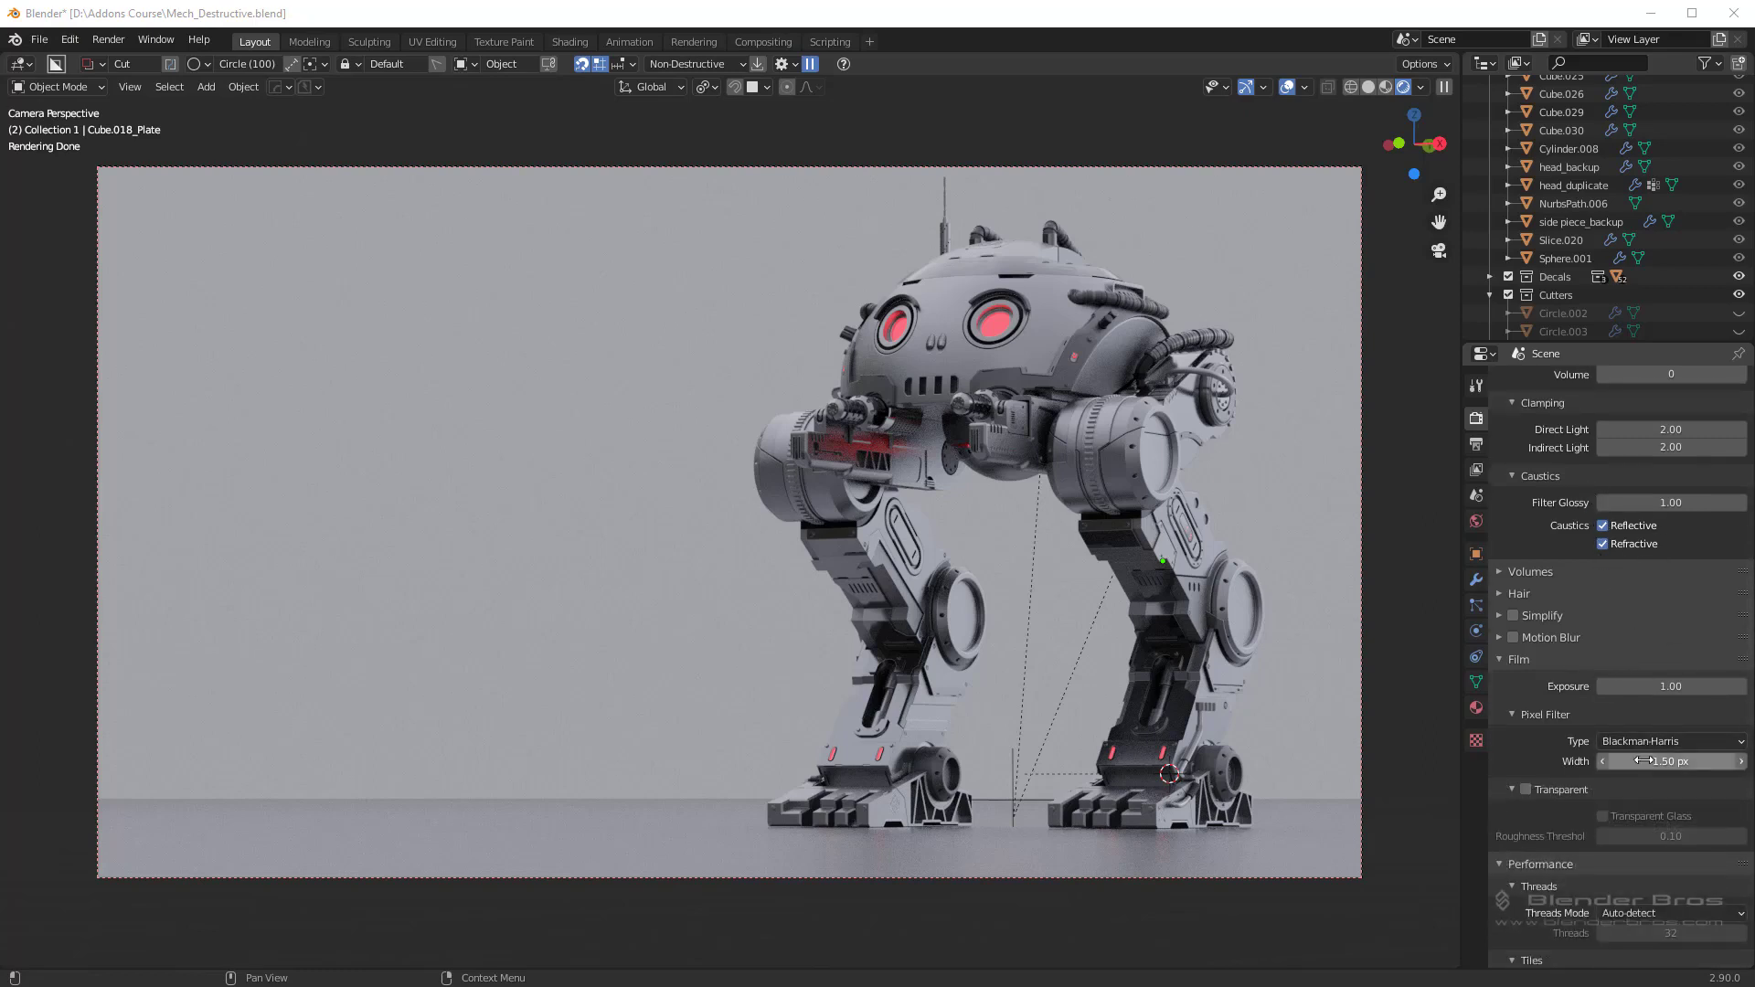
{"action": "left_click", "coordinate": [1527, 789]}
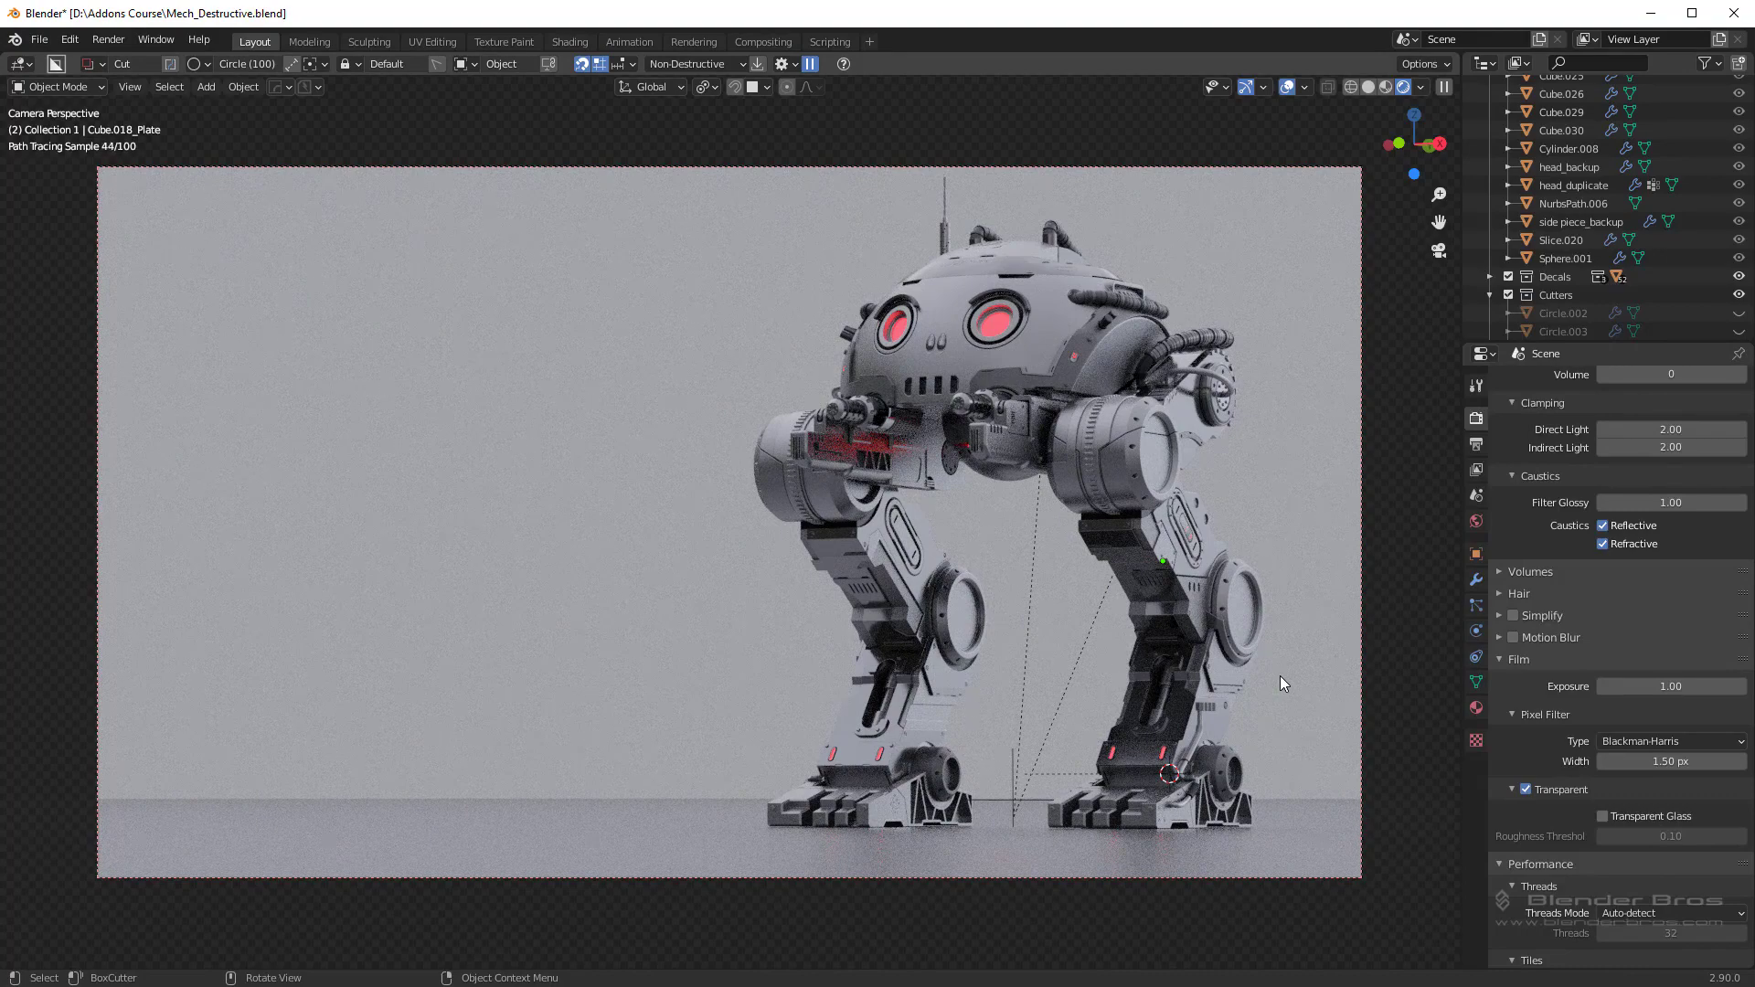
{"action": "scroll", "coordinate": [1605, 772], "scroll_direction": "down", "scroll_amount": 10}
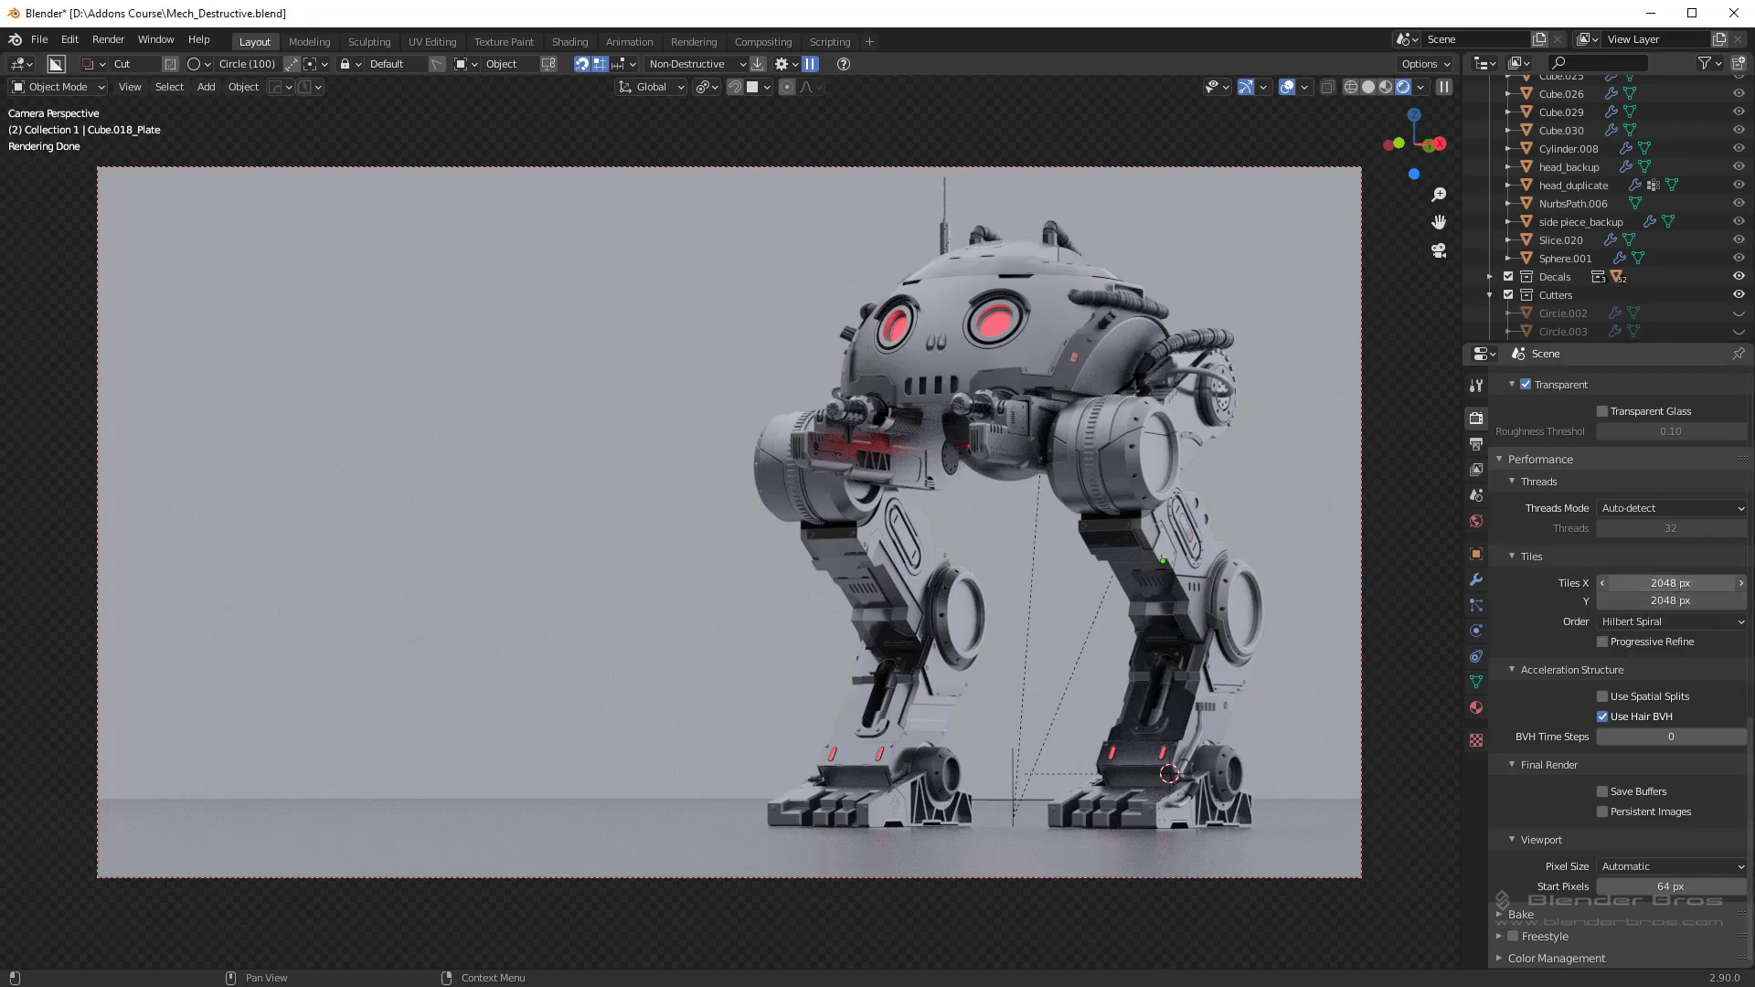
Step: Try Tiles X values of 1024, 16 and 32 px
{"action": "left_click", "coordinate": [1682, 582]}
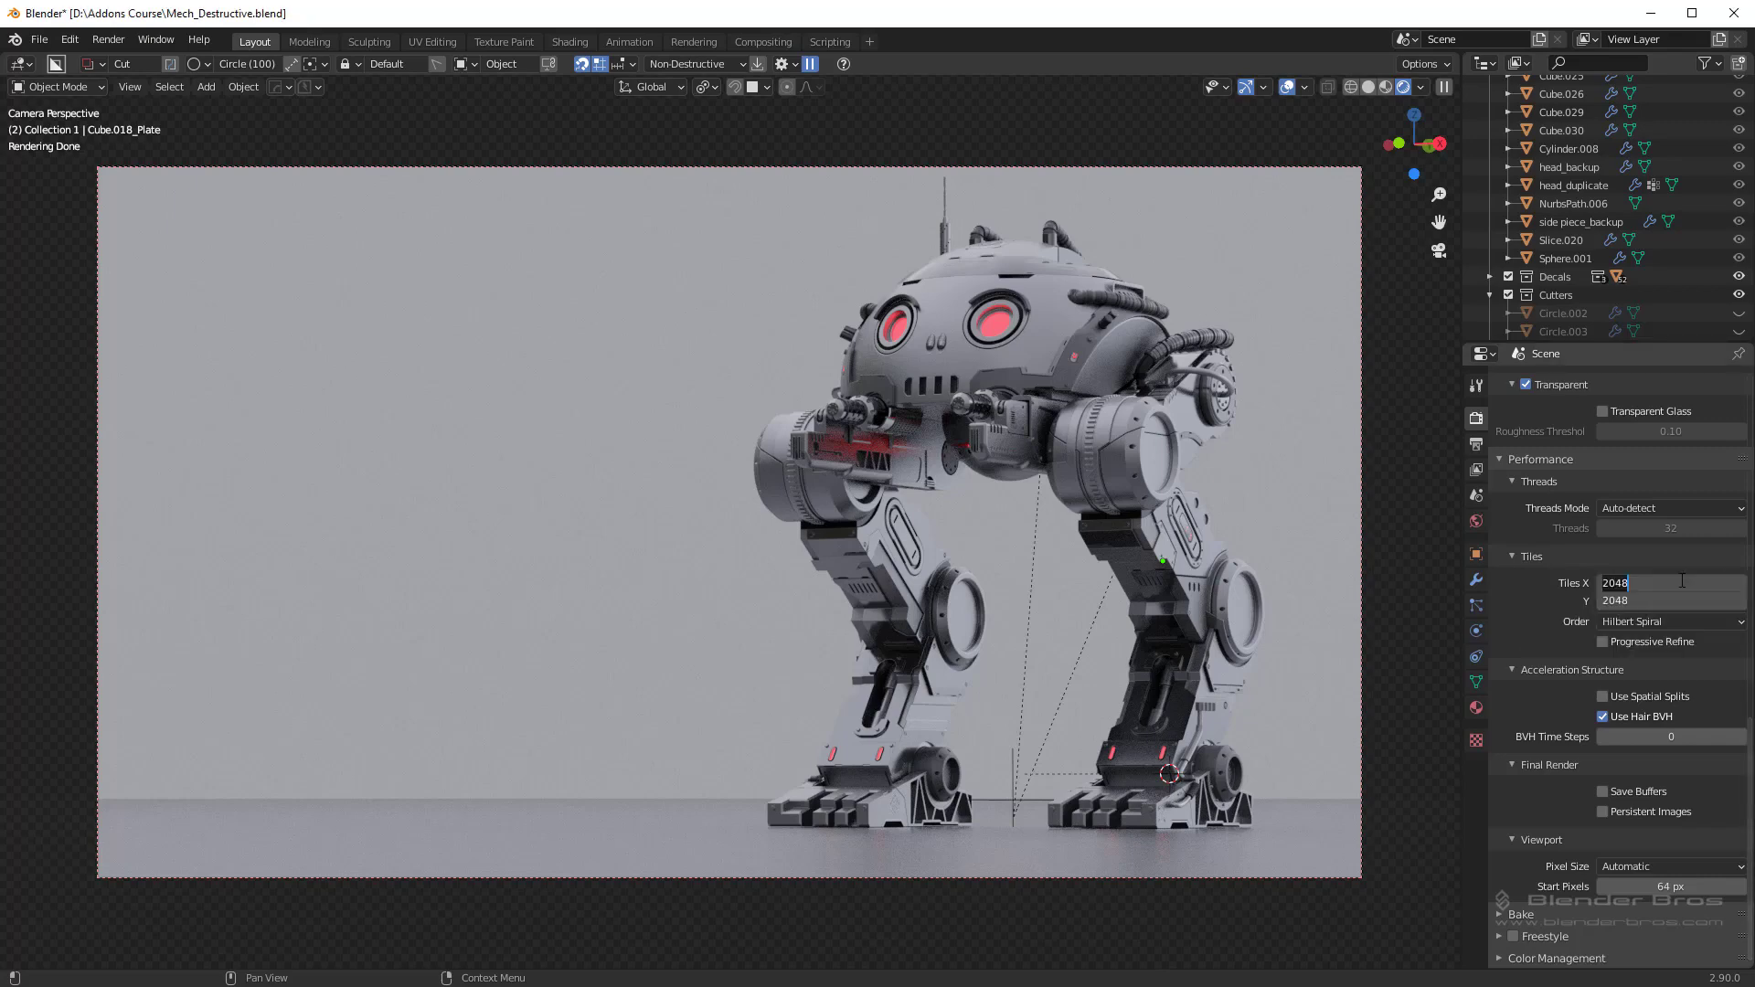
{"action": "type", "text": "1024"}
{"action": "key", "text": "Return"}
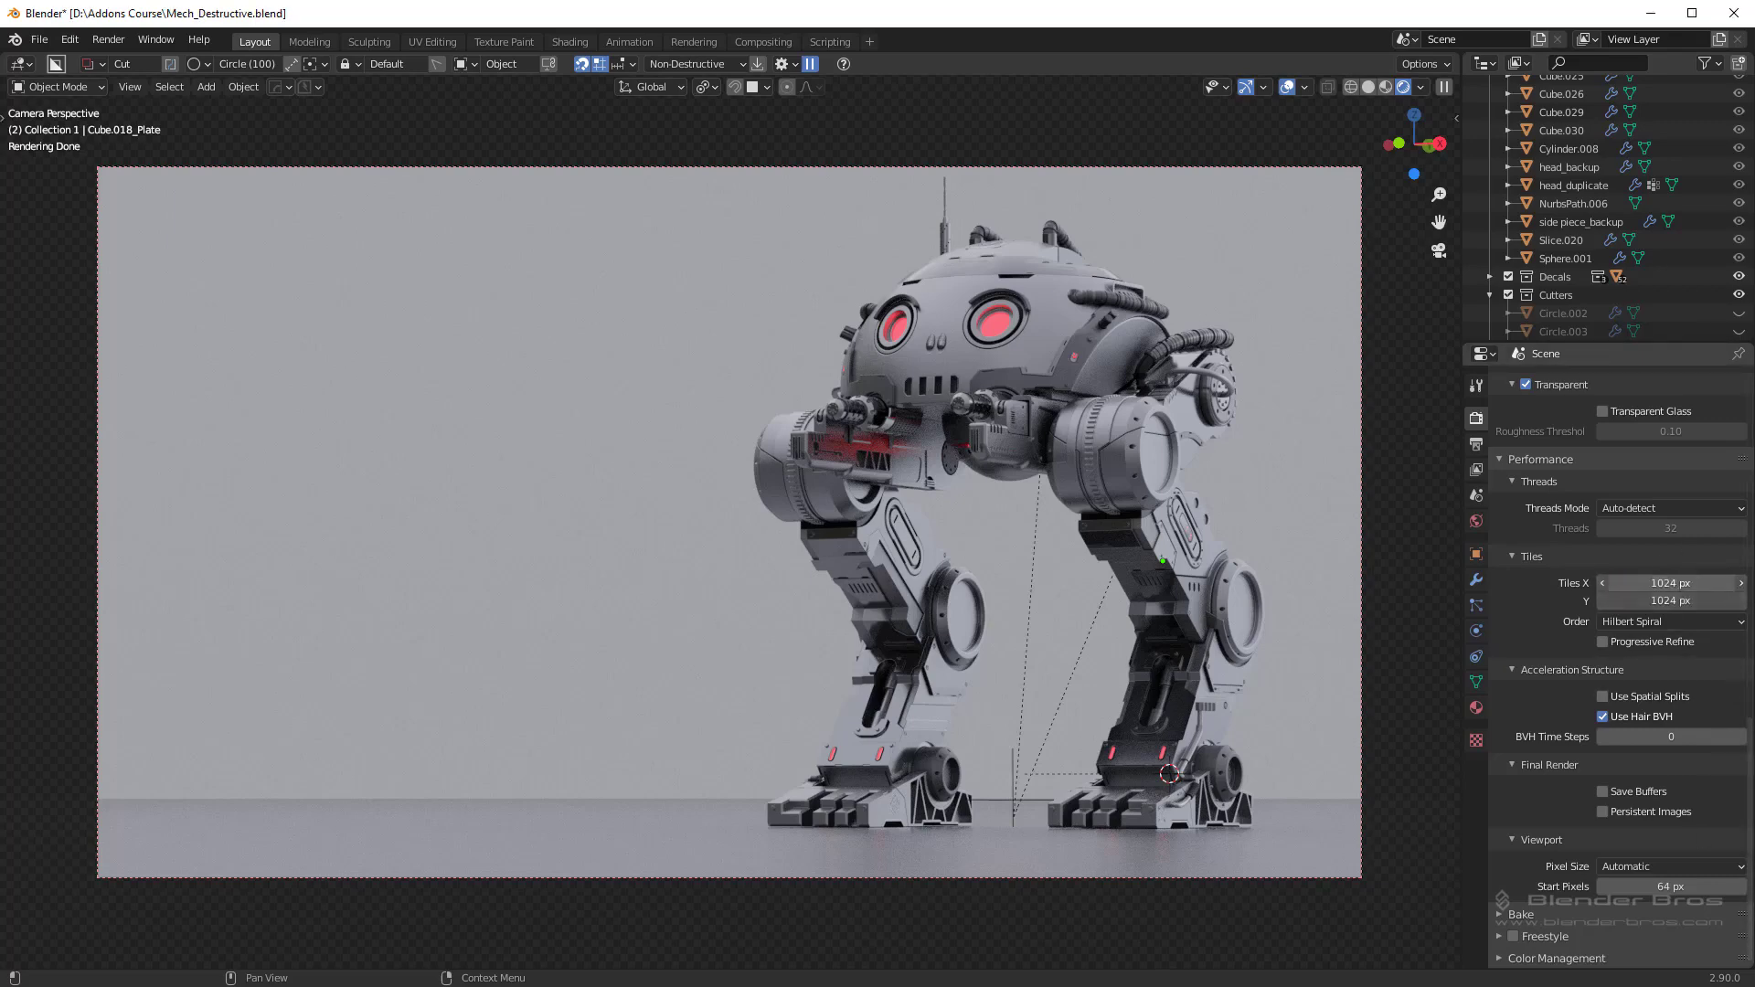
{"action": "left_click", "coordinate": [1636, 583]}
{"action": "type", "text": "16"}
{"action": "key", "text": "Return"}
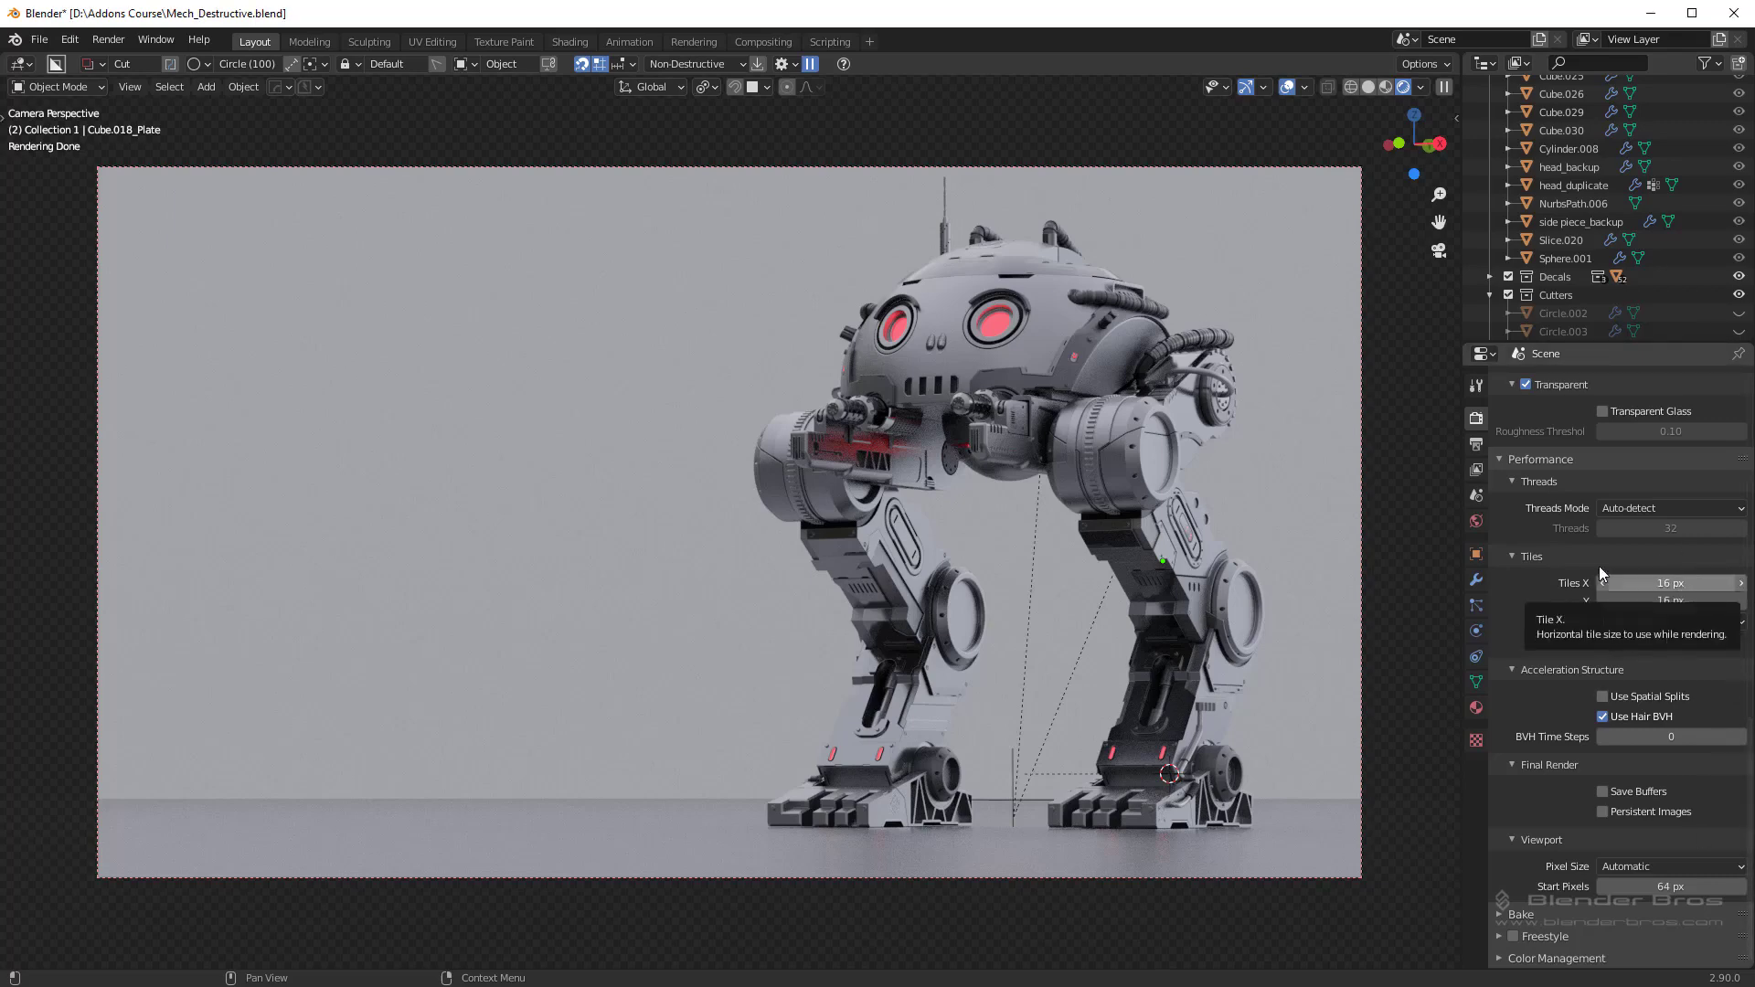
{"action": "left_click", "coordinate": [1636, 582]}
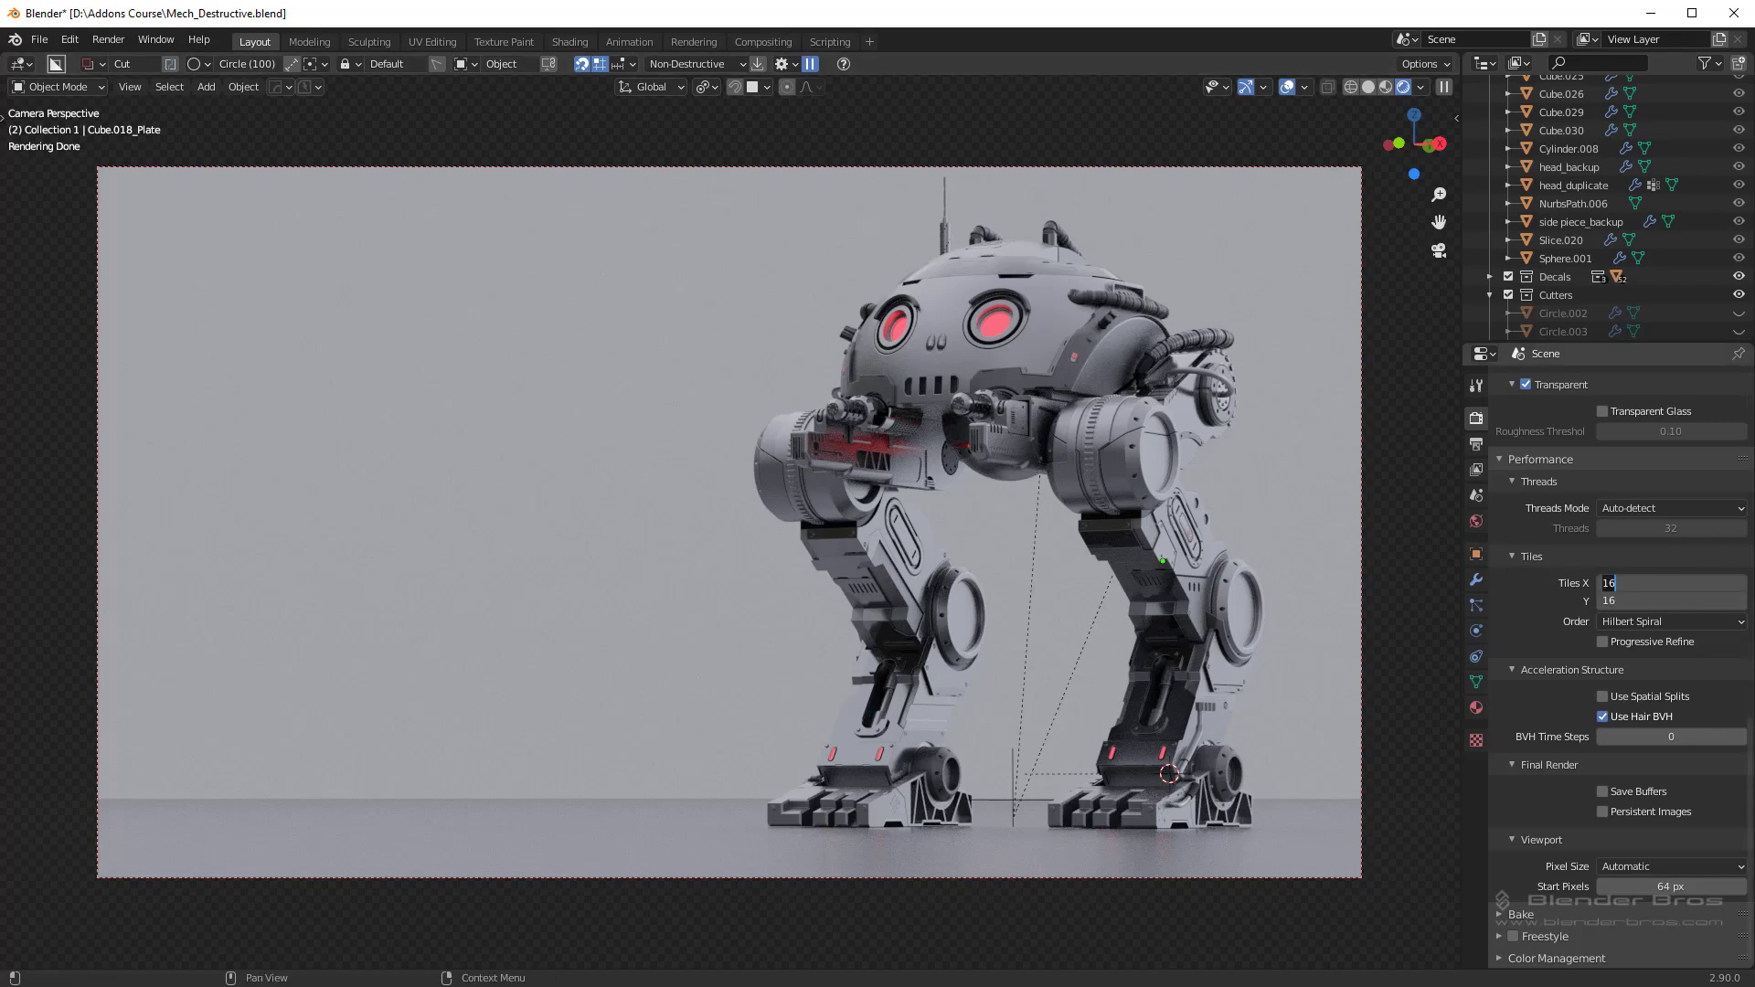
{"action": "type", "text": "32"}
{"action": "key", "text": "Return"}
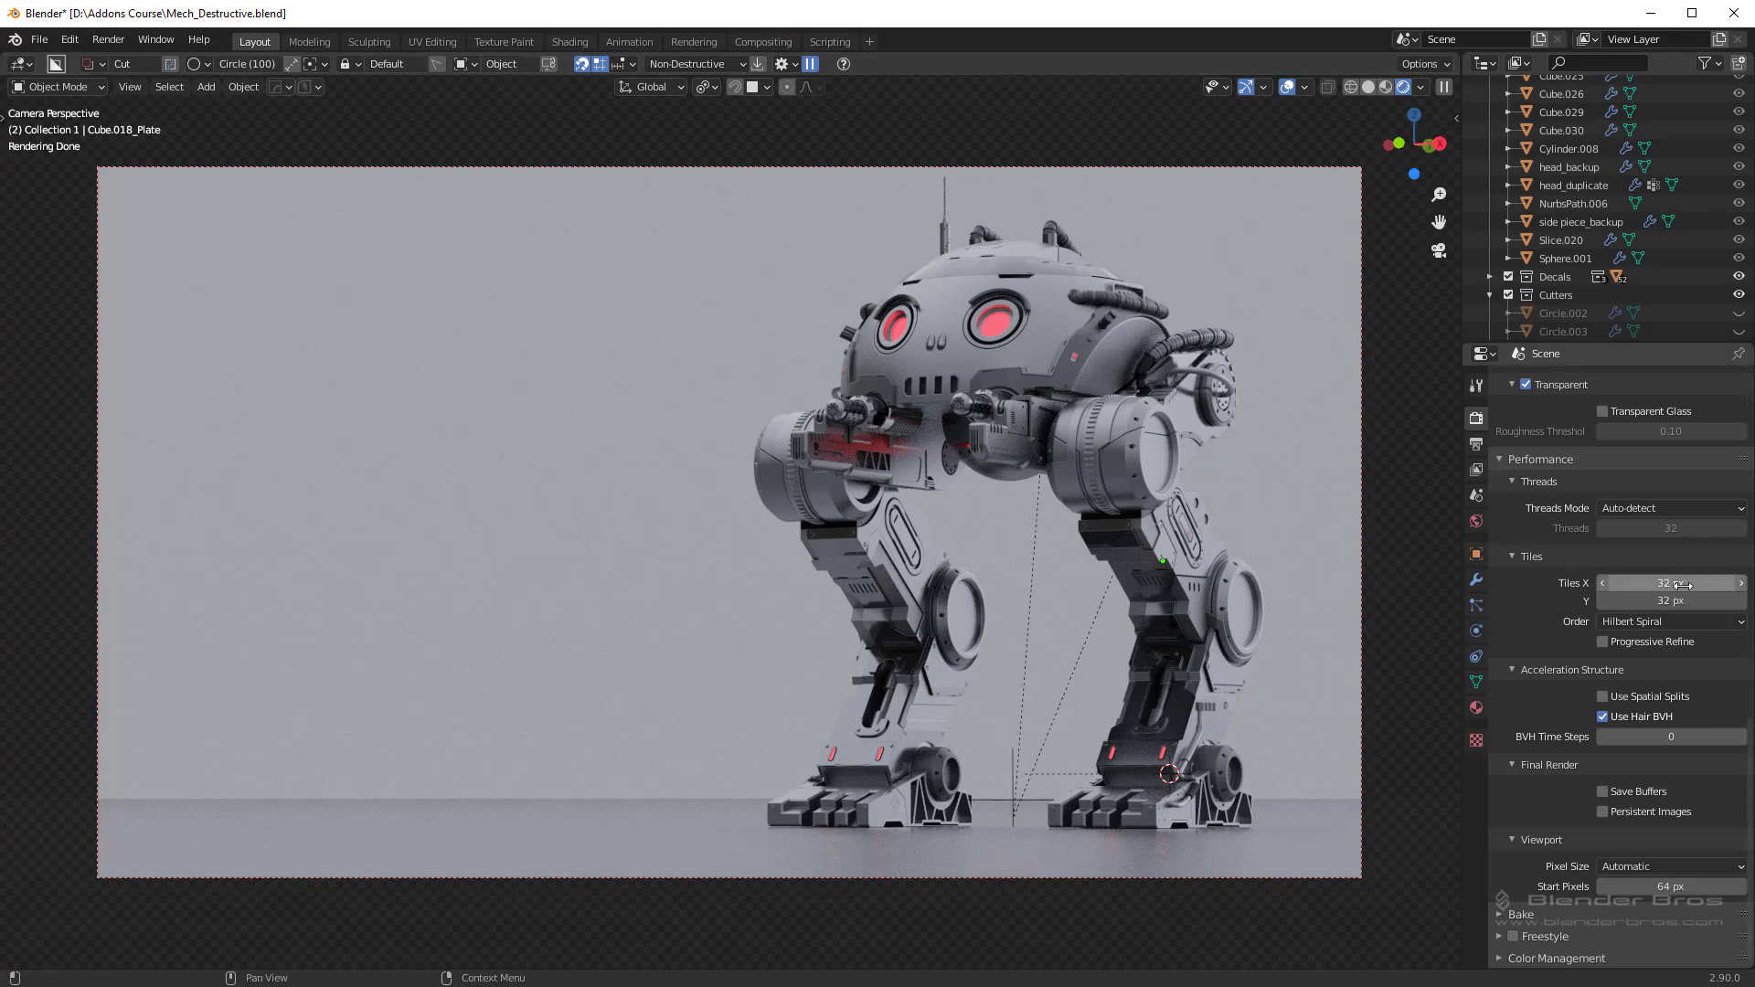
Step: Try 64 px, then settle on 1024 px tiles
{"action": "left_click", "coordinate": [1692, 582]}
{"action": "type", "text": "64"}
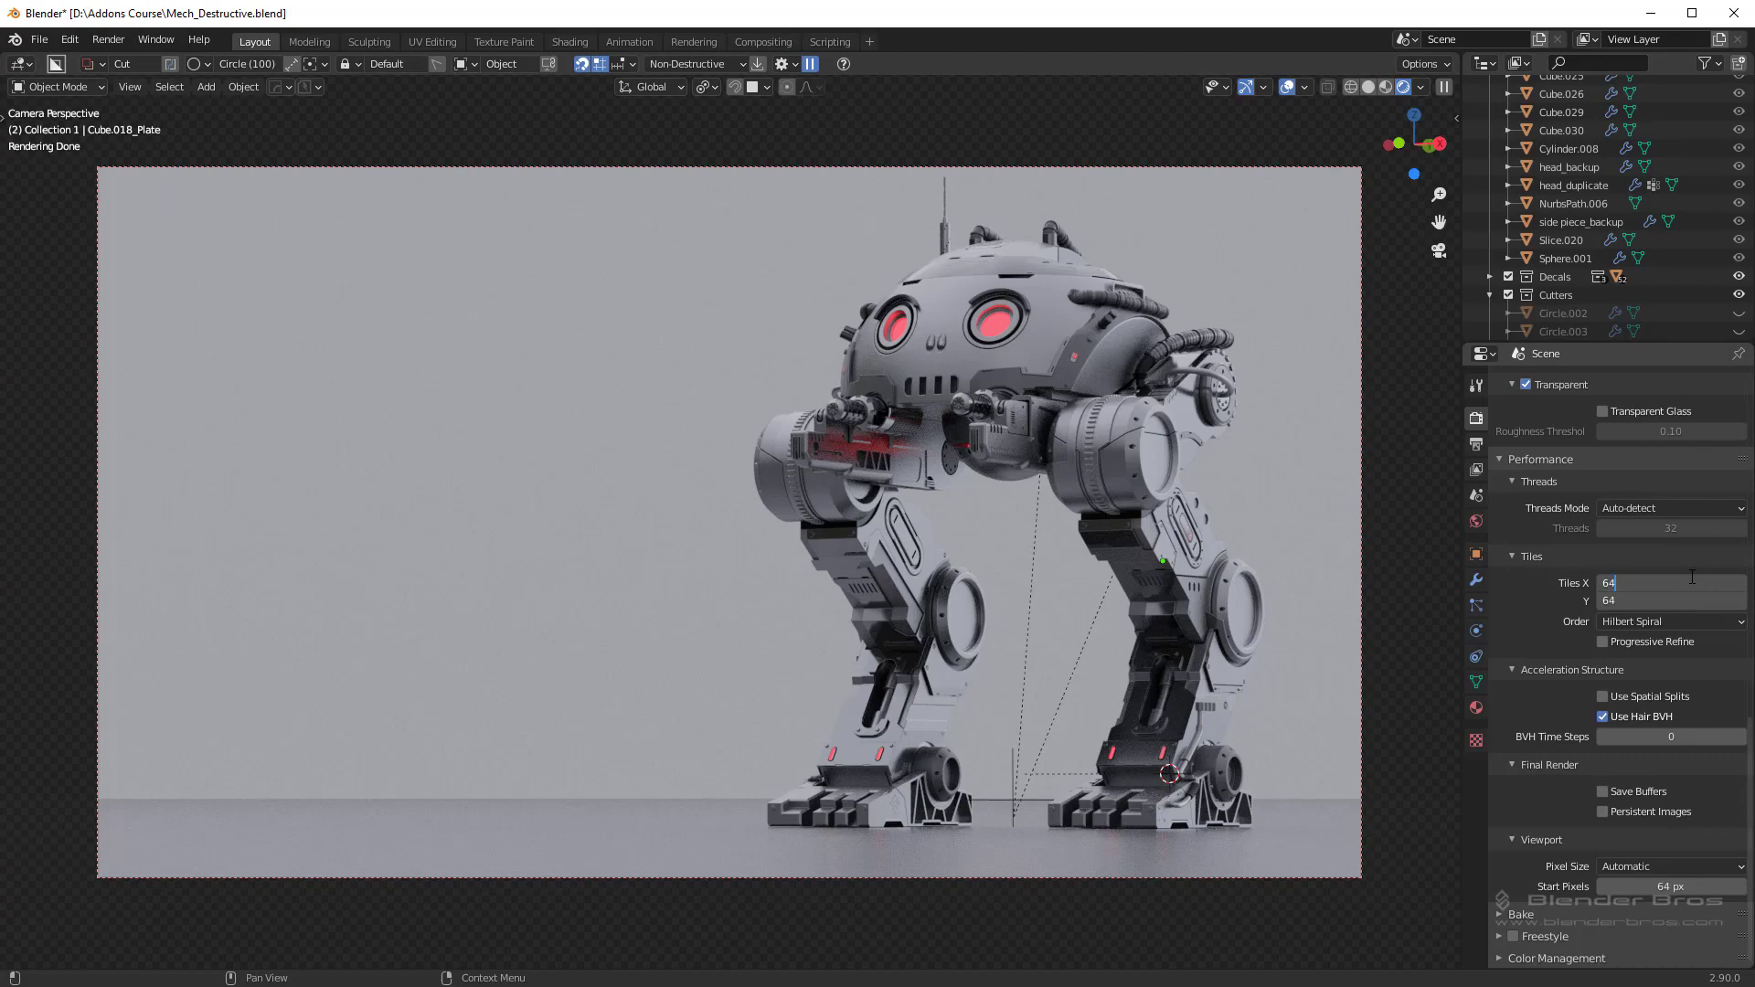
{"action": "key", "text": "Return"}
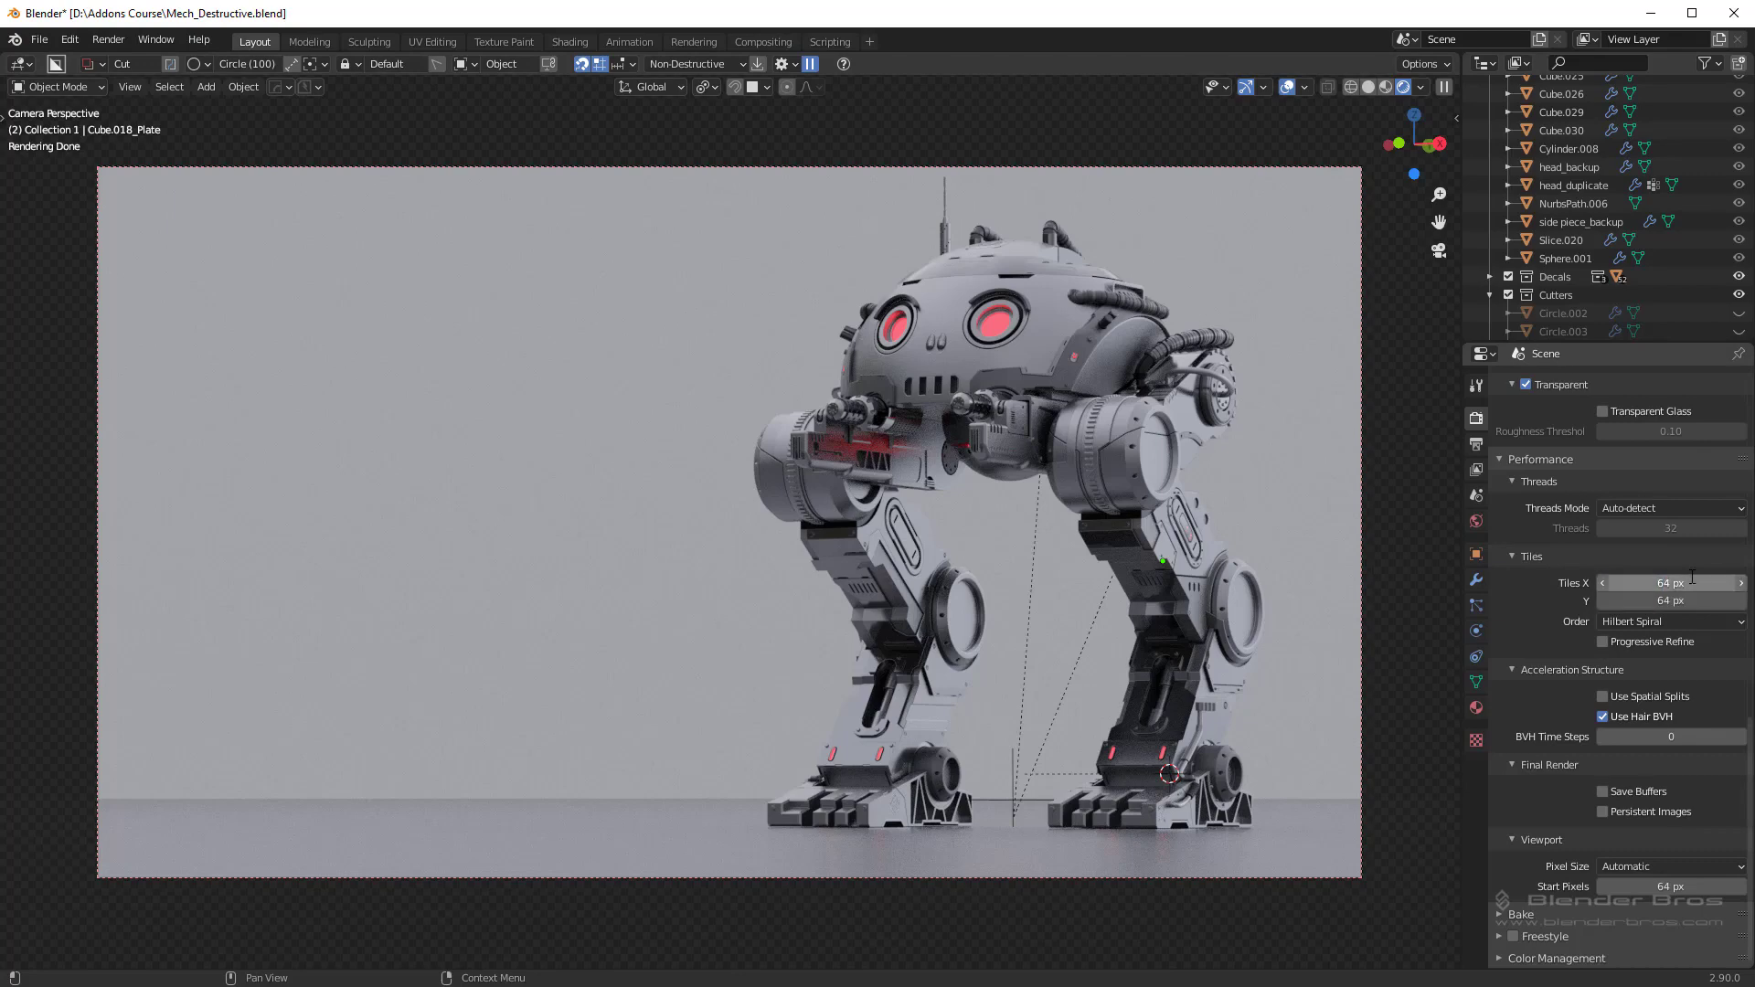
{"action": "left_click", "coordinate": [1692, 577]}
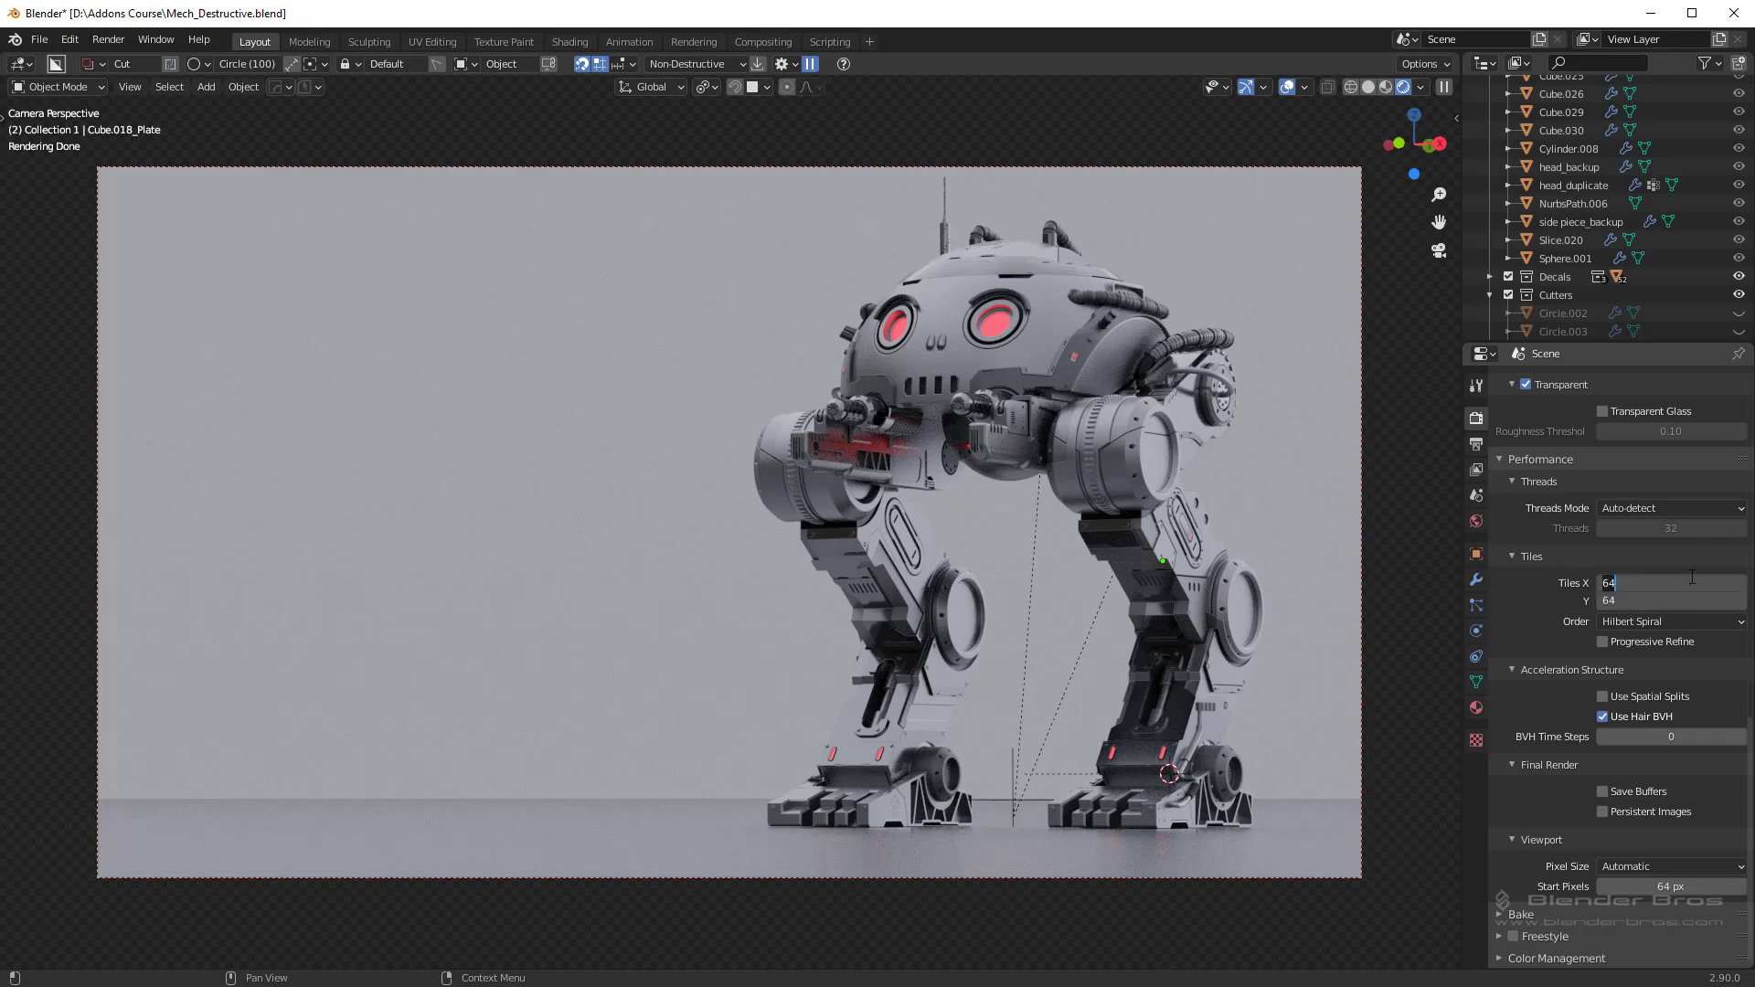
{"action": "type", "text": "1024"}
{"action": "key", "text": "Return"}
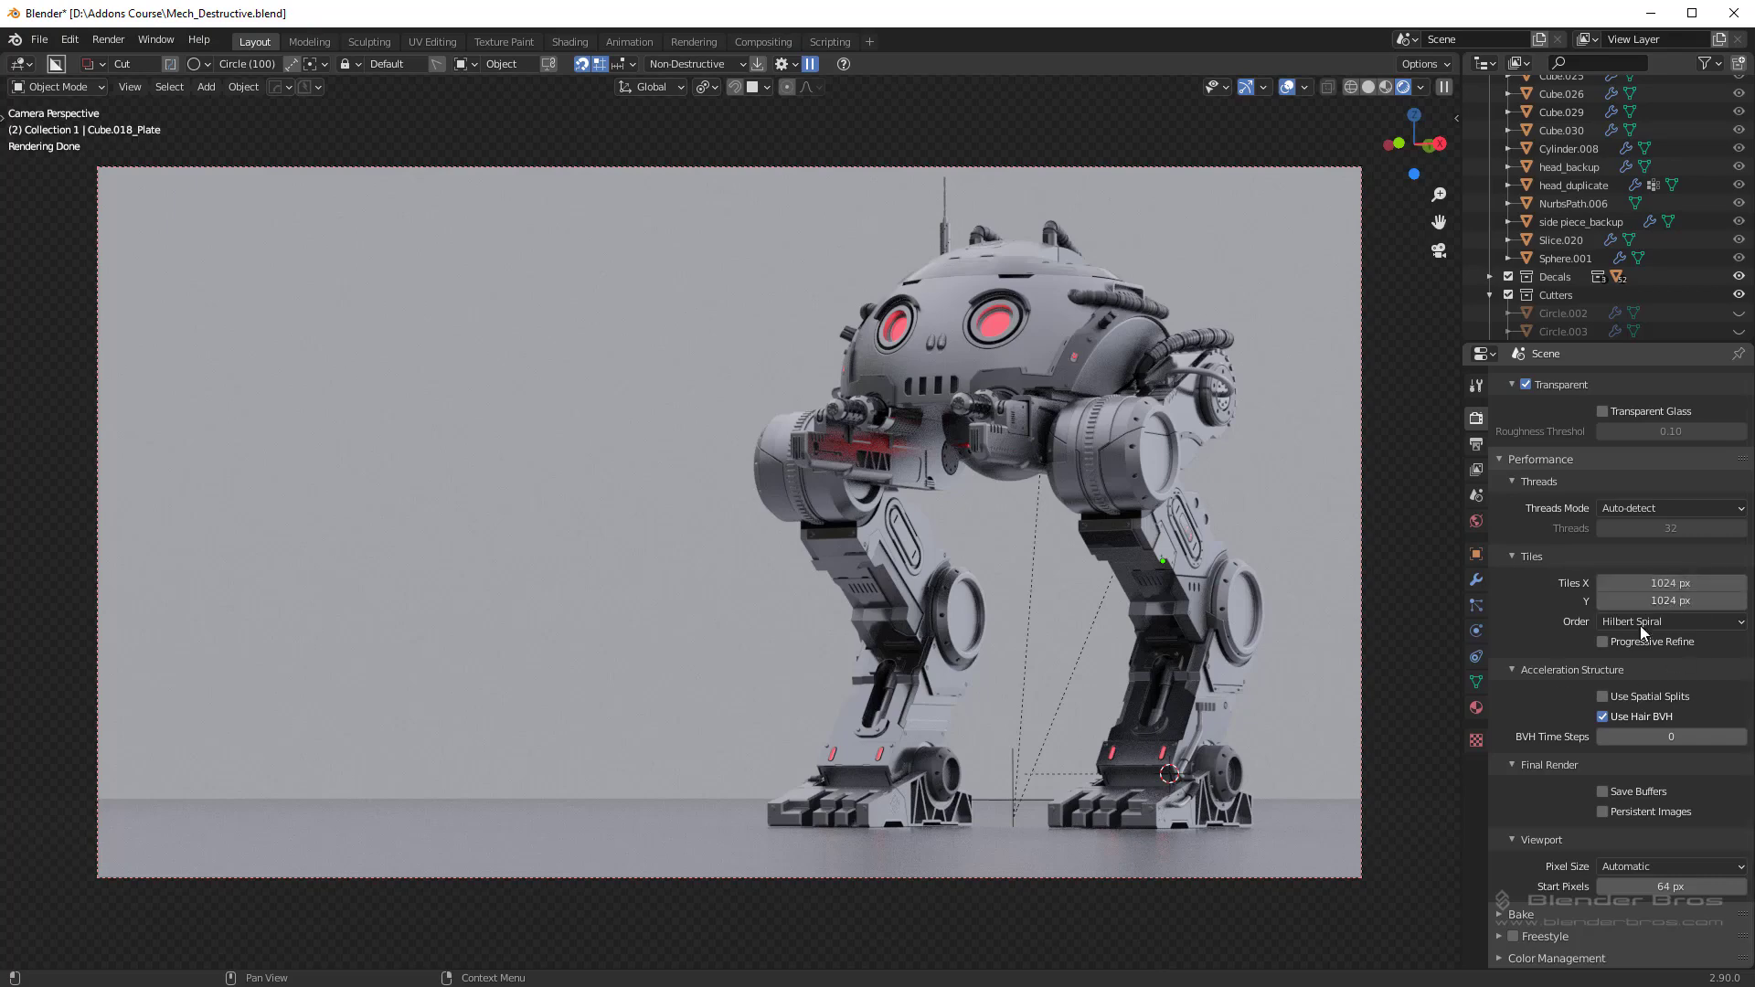
{"action": "left_click", "coordinate": [1565, 958]}
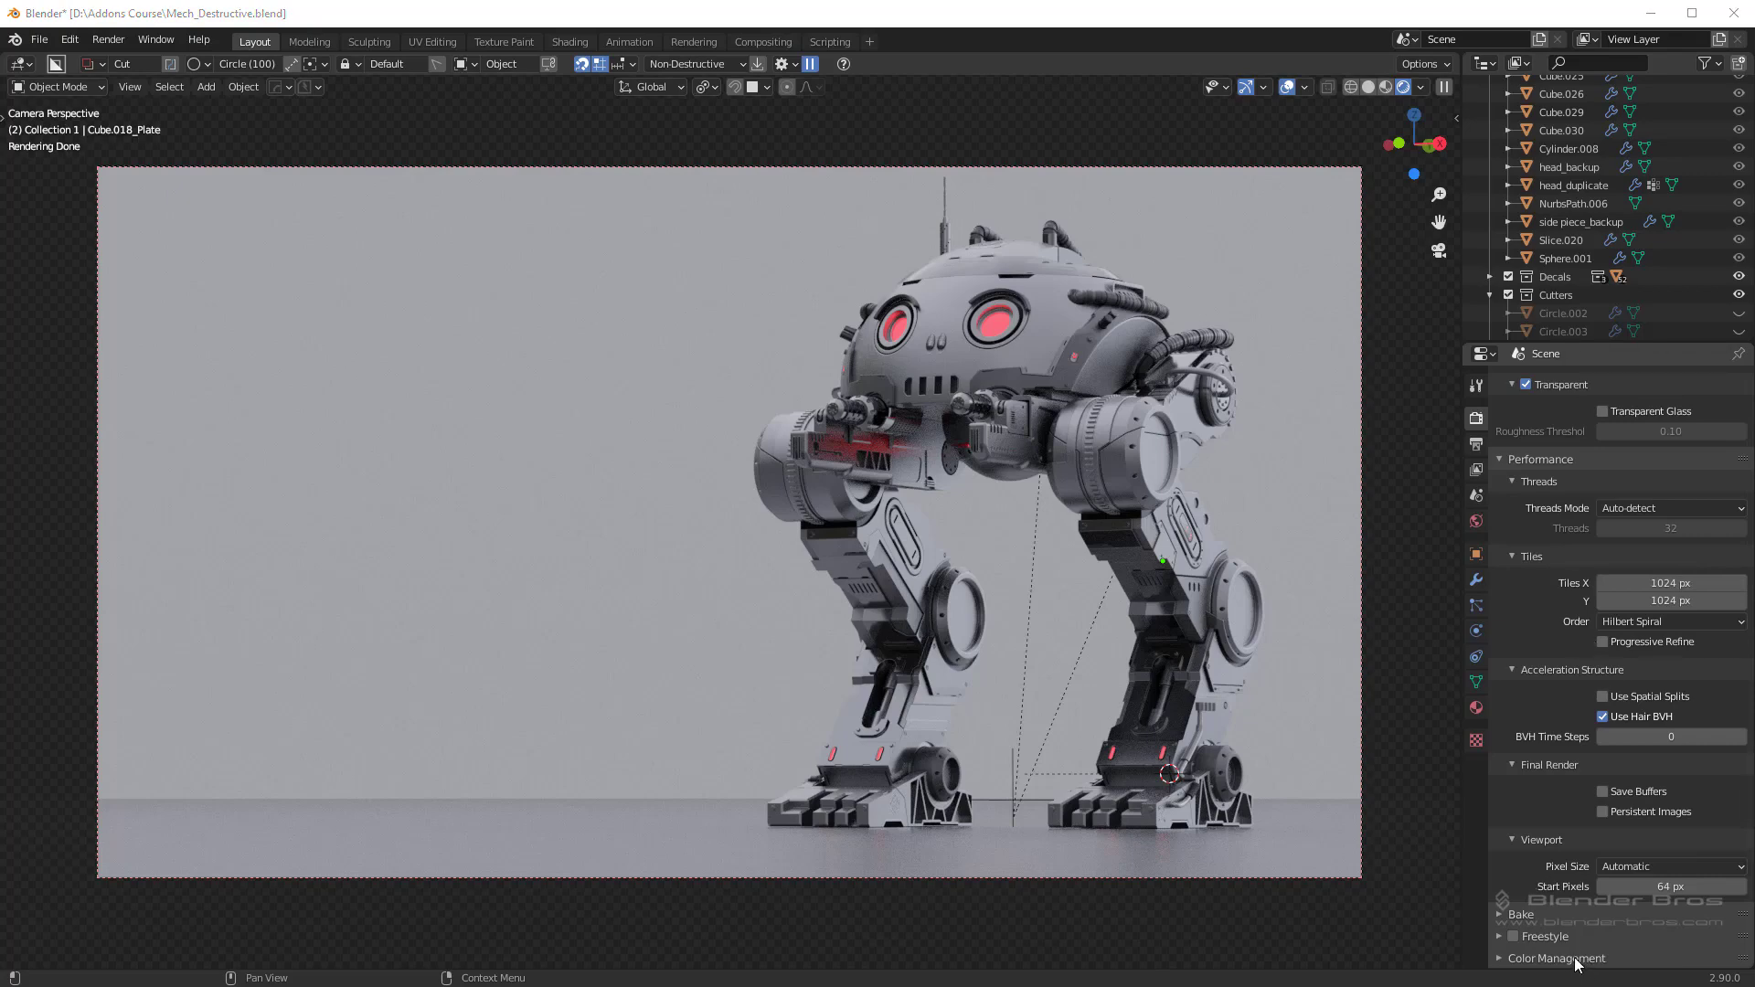
{"action": "scroll", "coordinate": [1572, 850], "scroll_direction": "down", "scroll_amount": 5}
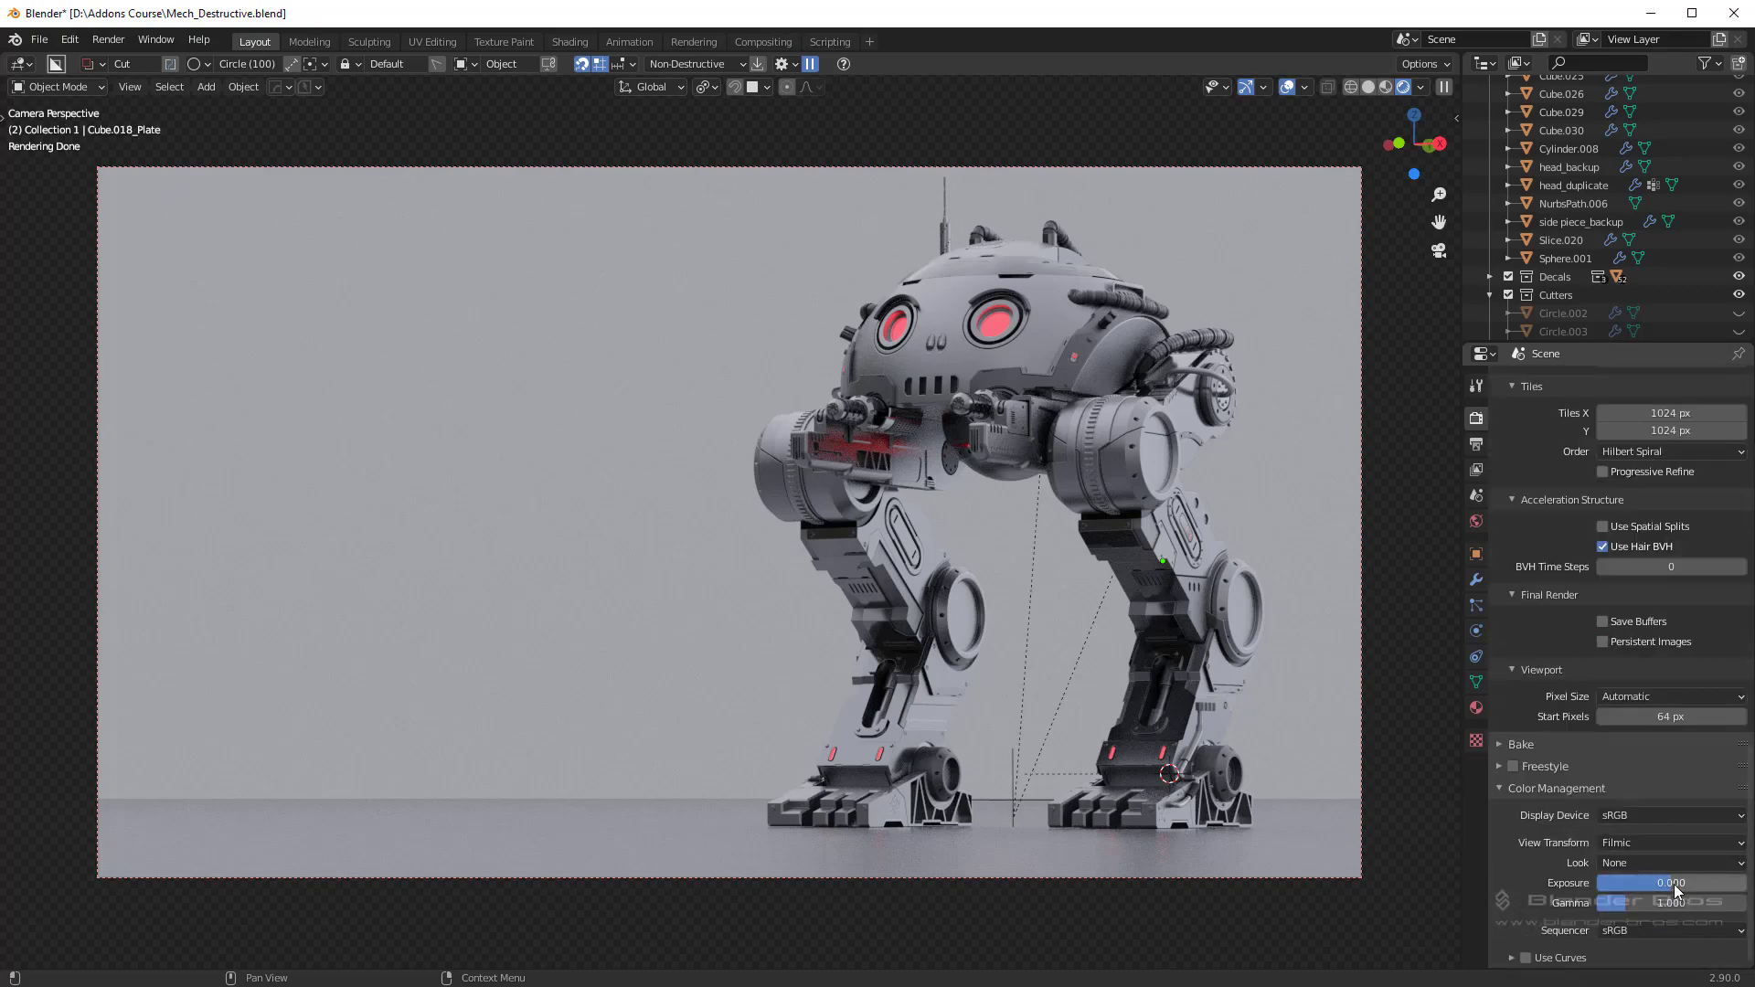
{"action": "mouse_move", "coordinate": [1674, 883]}
{"action": "left_mouse_down"}
{"action": "mouse_move", "coordinate": [1709, 883]}
{"action": "mouse_move", "coordinate": [1682, 905]}
{"action": "left_mouse_up"}
{"action": "key", "text": "ctrl+z"}
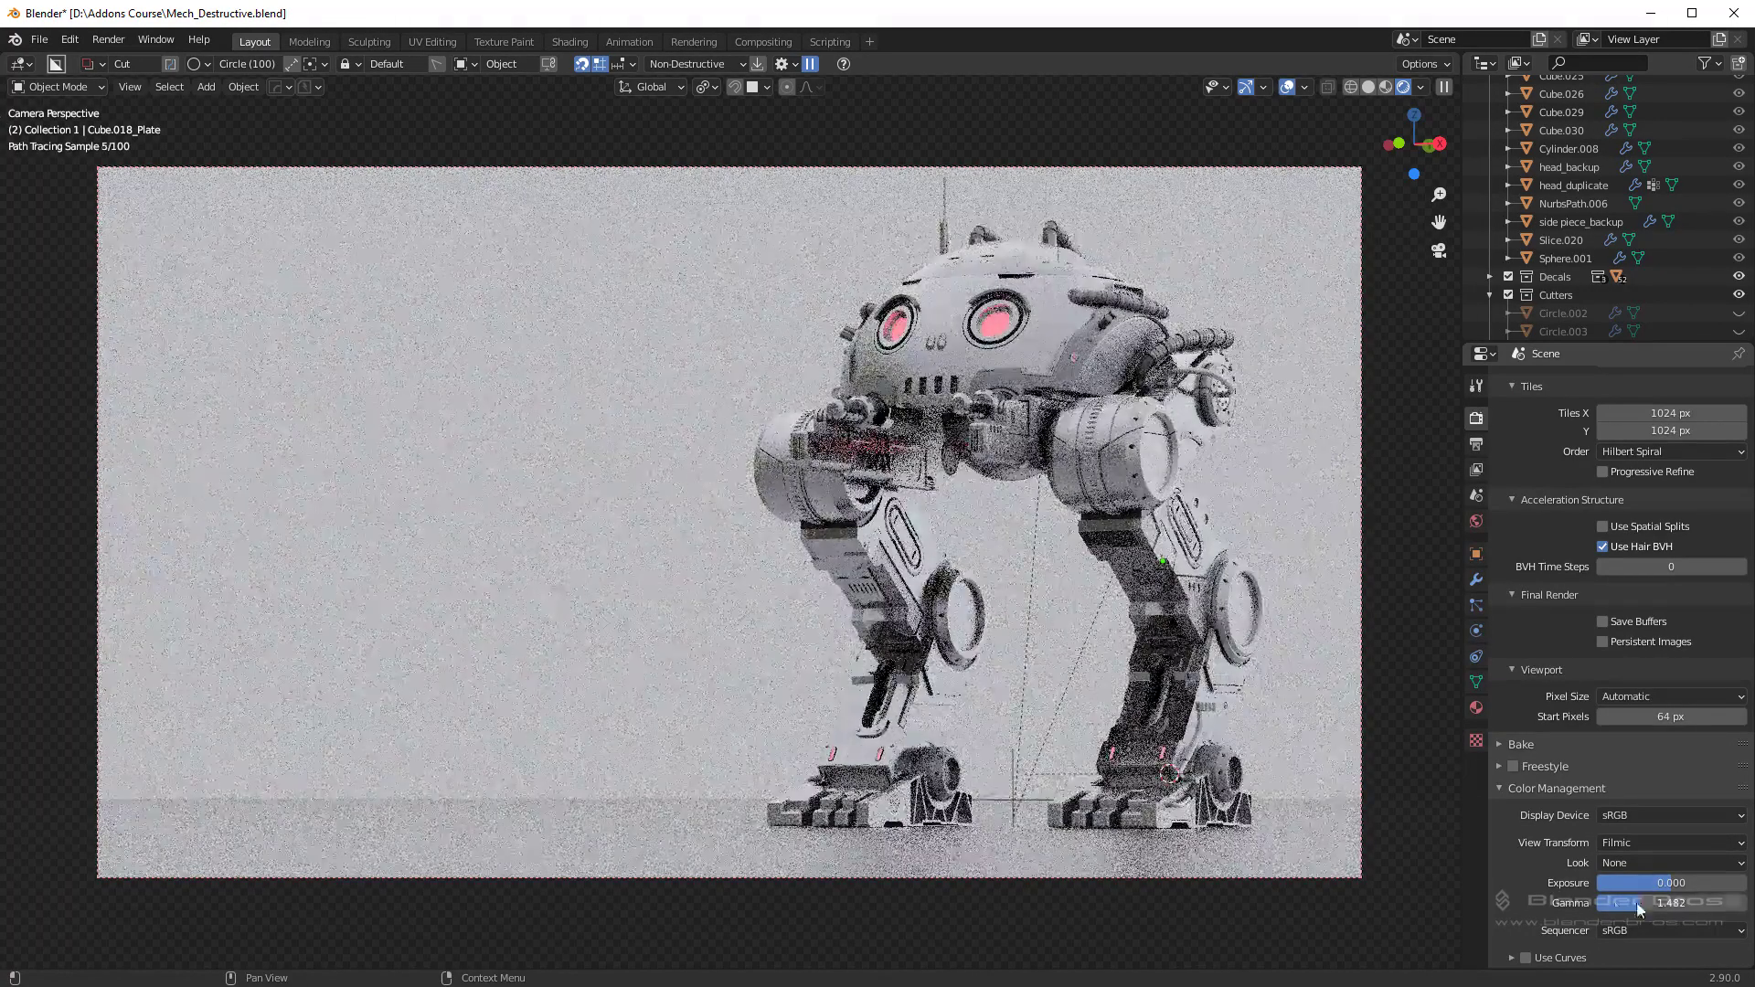
{"action": "key", "text": "ctrl+z"}
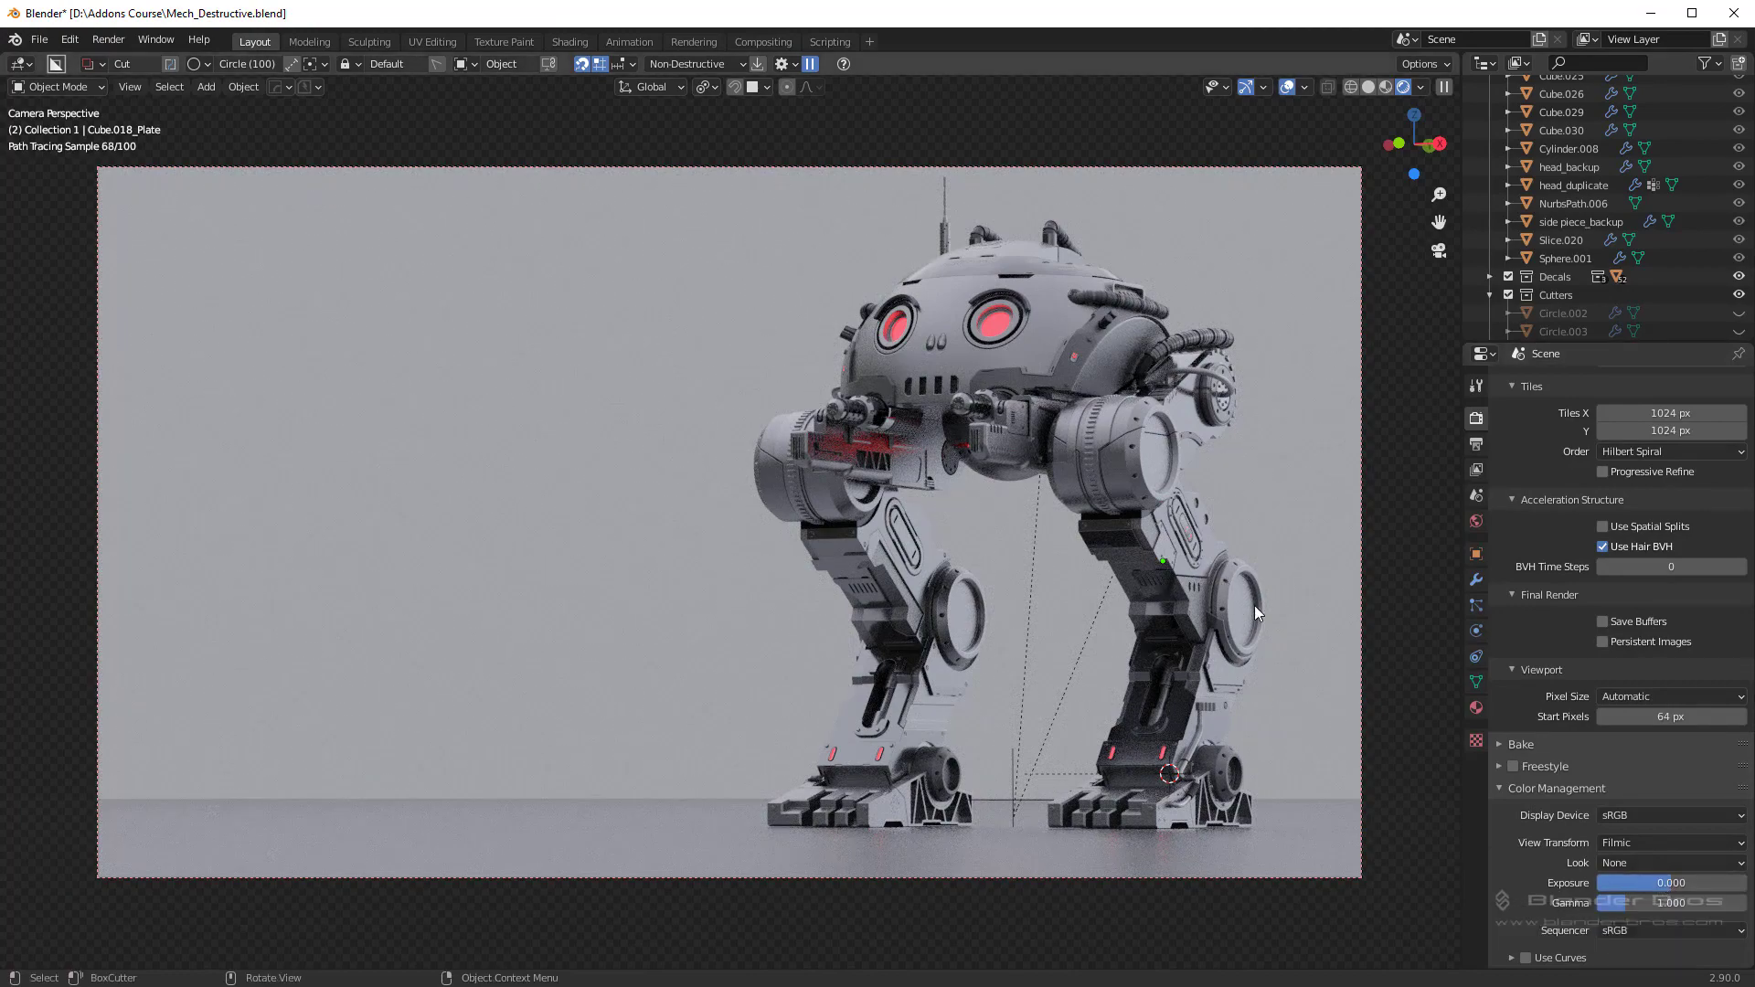
{"action": "left_click", "coordinate": [1551, 787]}
Step: Set the output resolution to 1920 × 1080 px in Output Properties
{"action": "left_click", "coordinate": [1476, 446]}
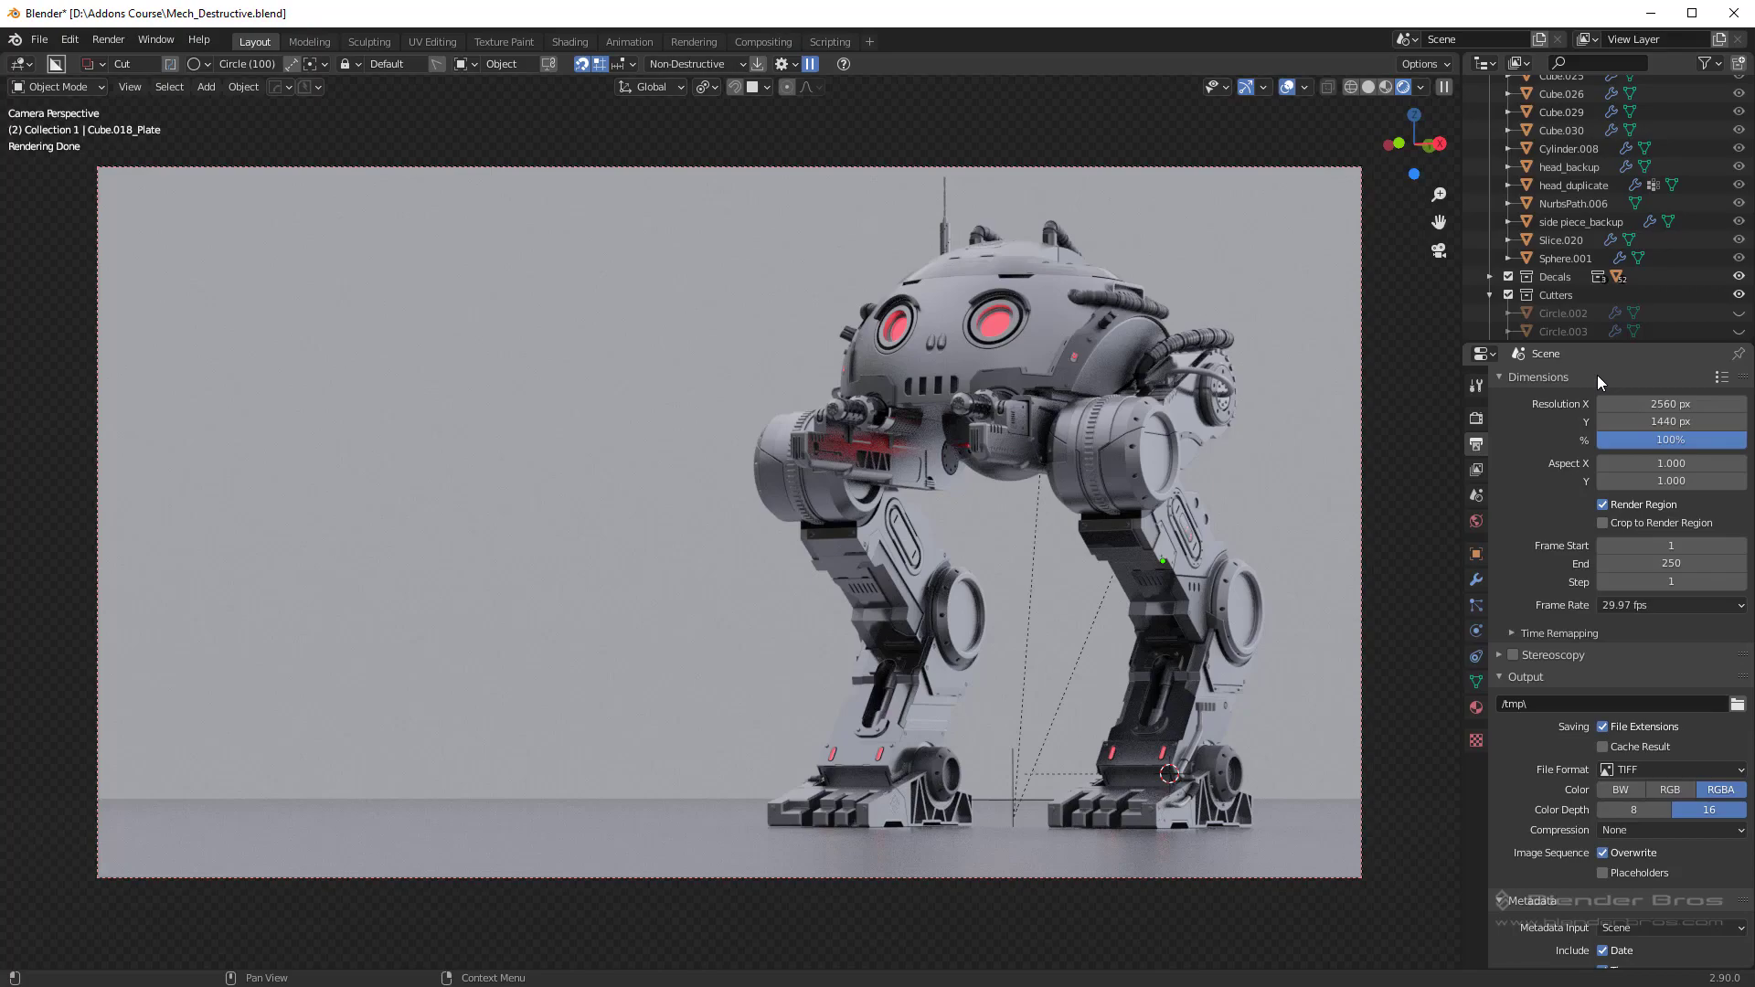
{"action": "left_click", "coordinate": [1632, 403]}
{"action": "type", "text": "2570"}
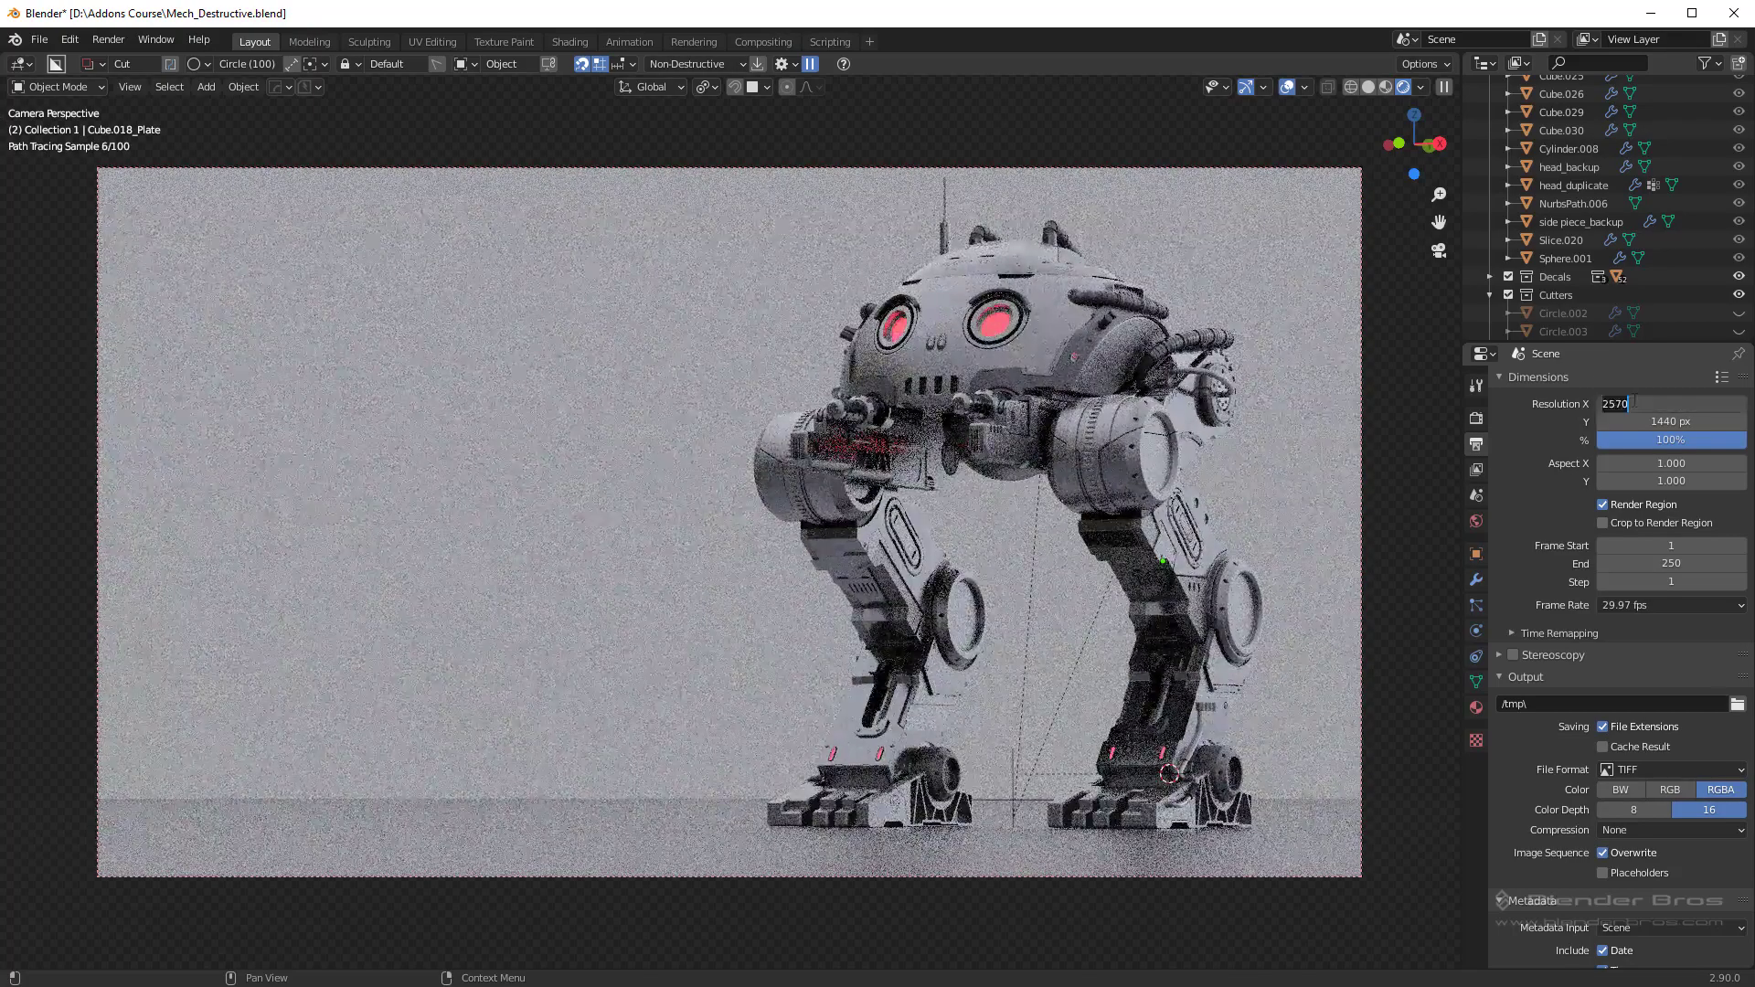
{"action": "key", "text": "BackSpace"}
{"action": "key", "text": "BackSpace"}
{"action": "key", "text": "BackSpace"}
{"action": "key", "text": "BackSpace"}
{"action": "type", "text": "1920"}
{"action": "key", "text": "Tab"}
{"action": "type", "text": "108"}
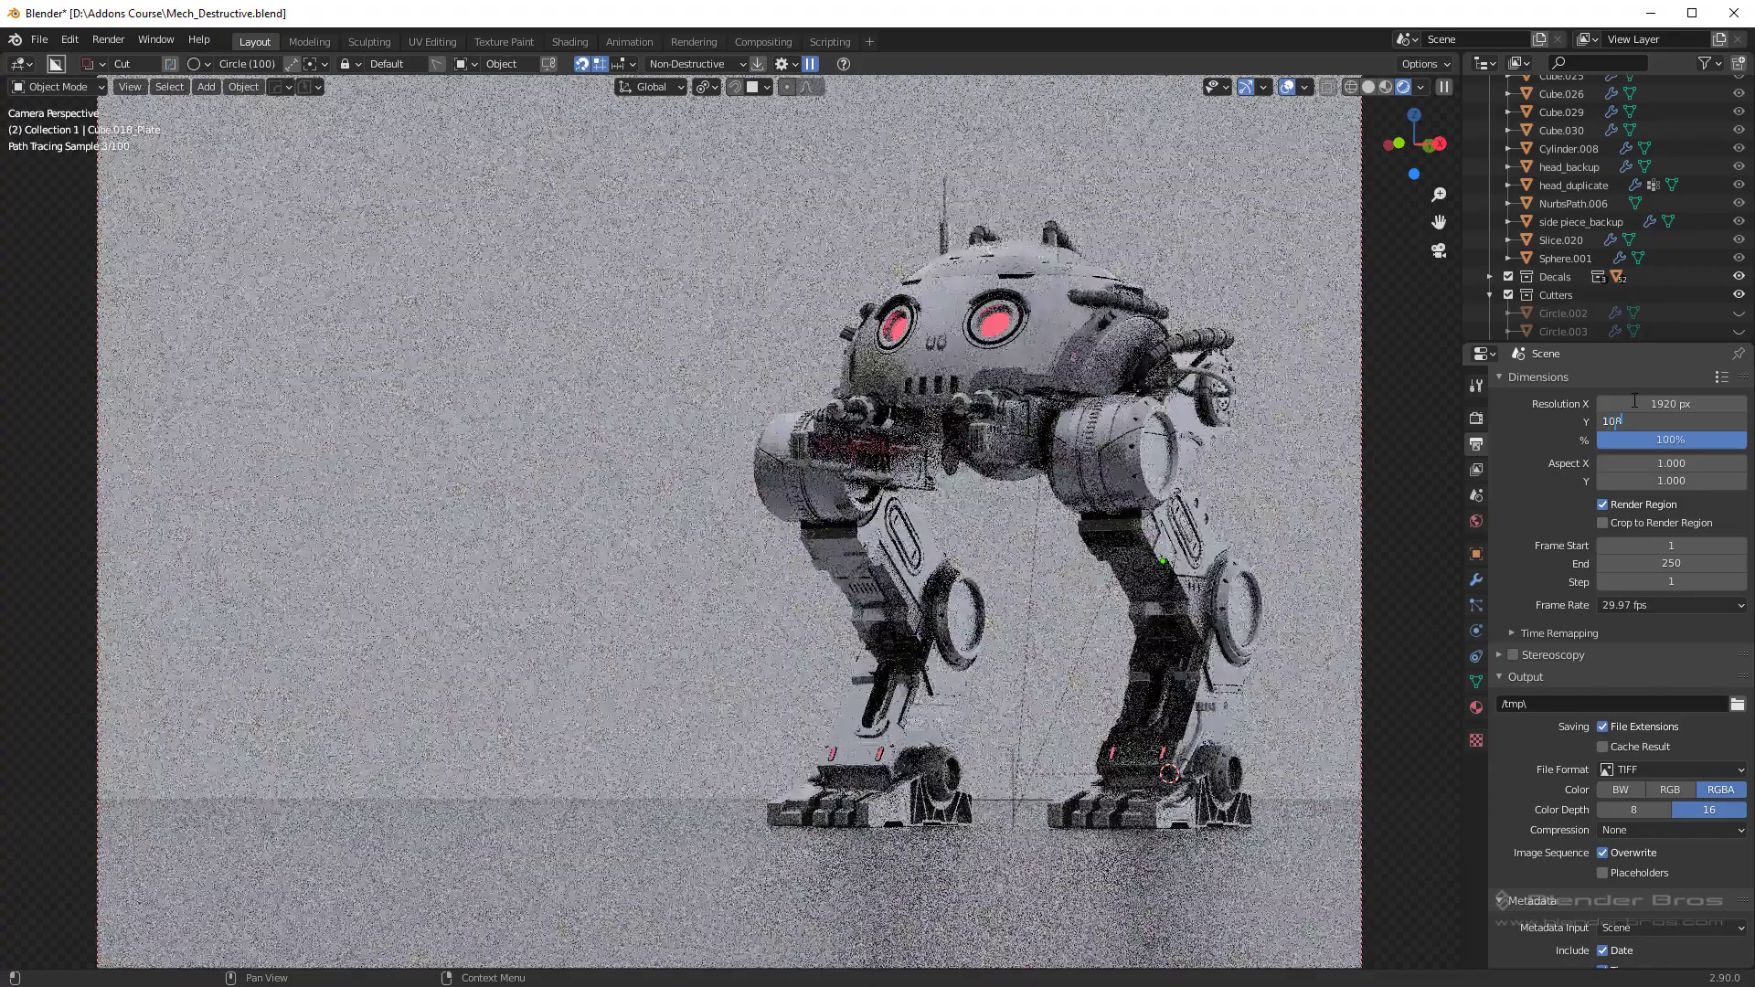
{"action": "type", "text": "0"}
{"action": "key", "text": "Return"}
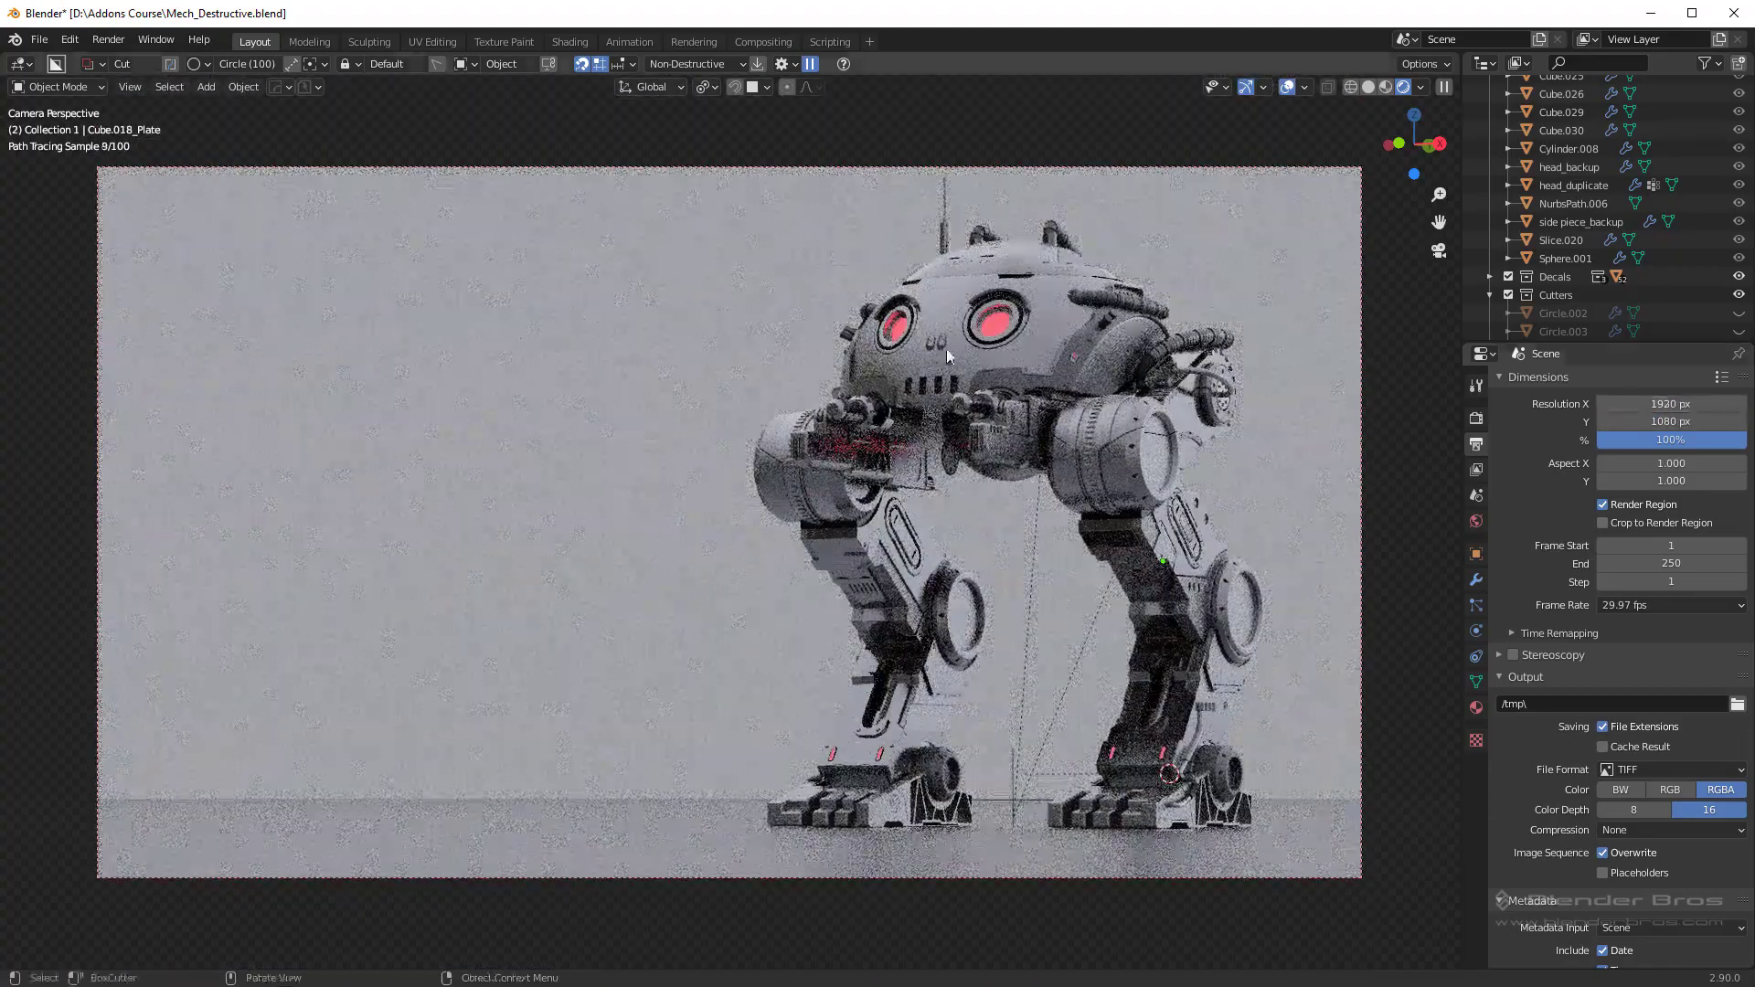
Step: Change the resolution to 2560 × 1440 px
{"action": "left_click", "coordinate": [1645, 404]}
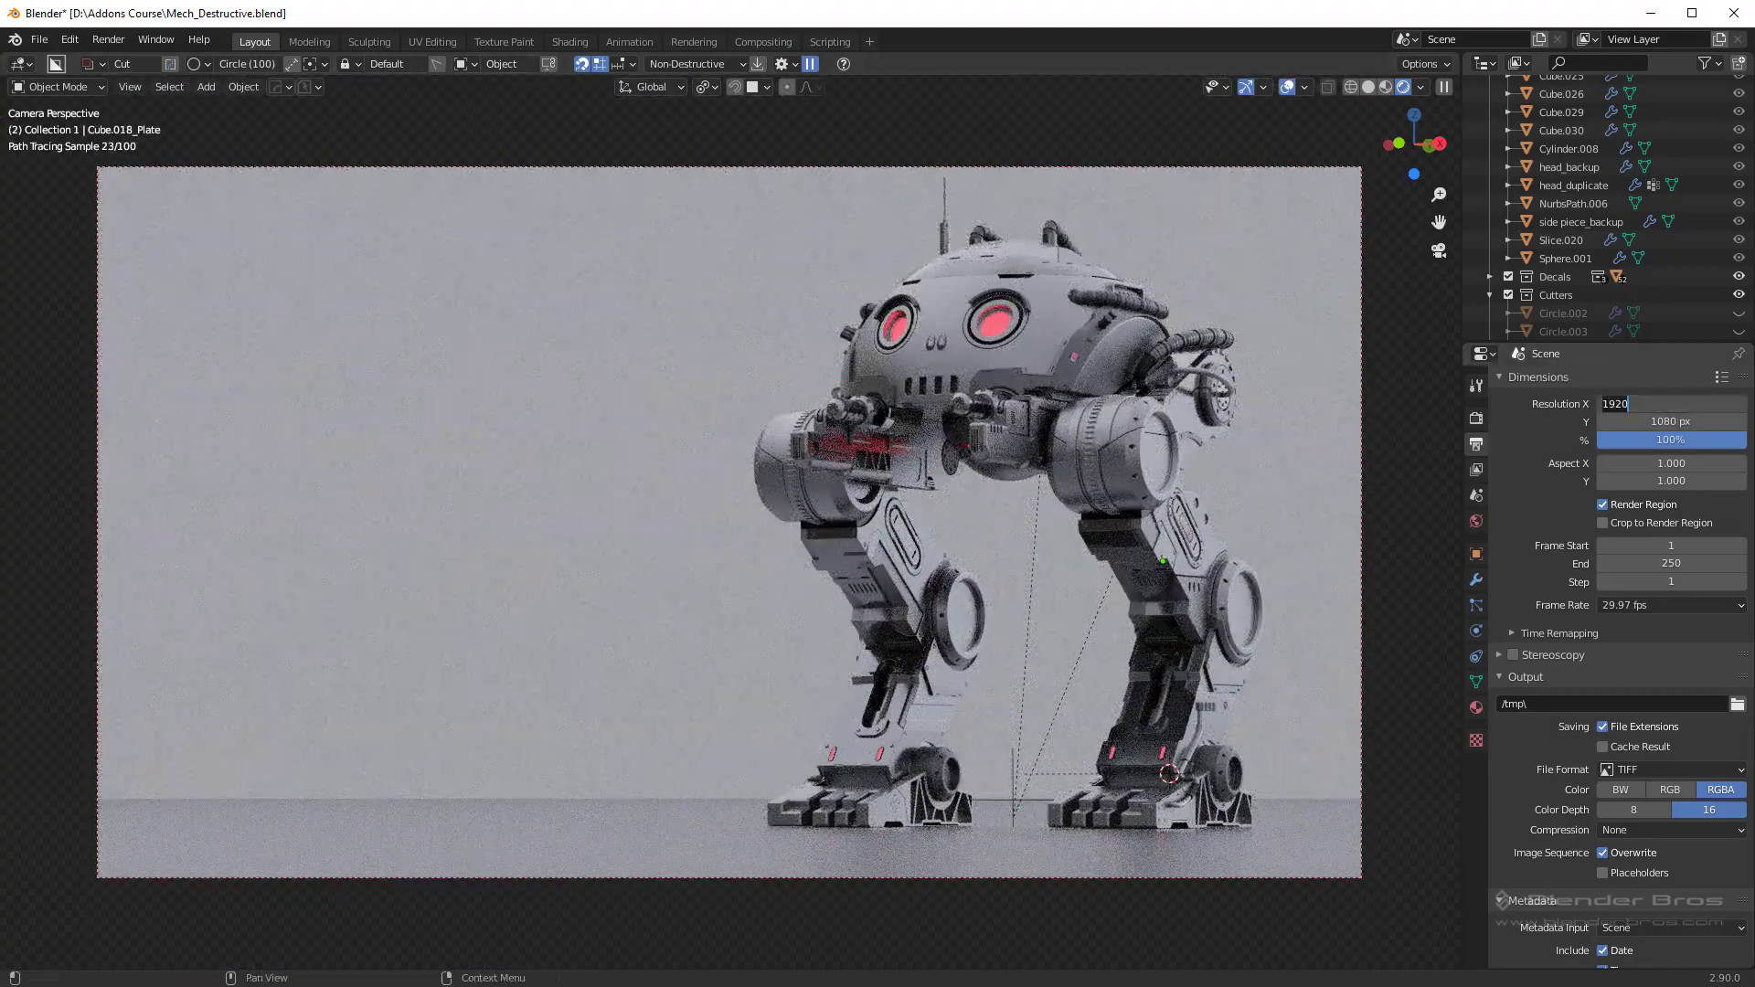
{"action": "type", "text": "2560"}
{"action": "key", "text": "Tab"}
{"action": "type", "text": "1440"}
{"action": "key", "text": "Return"}
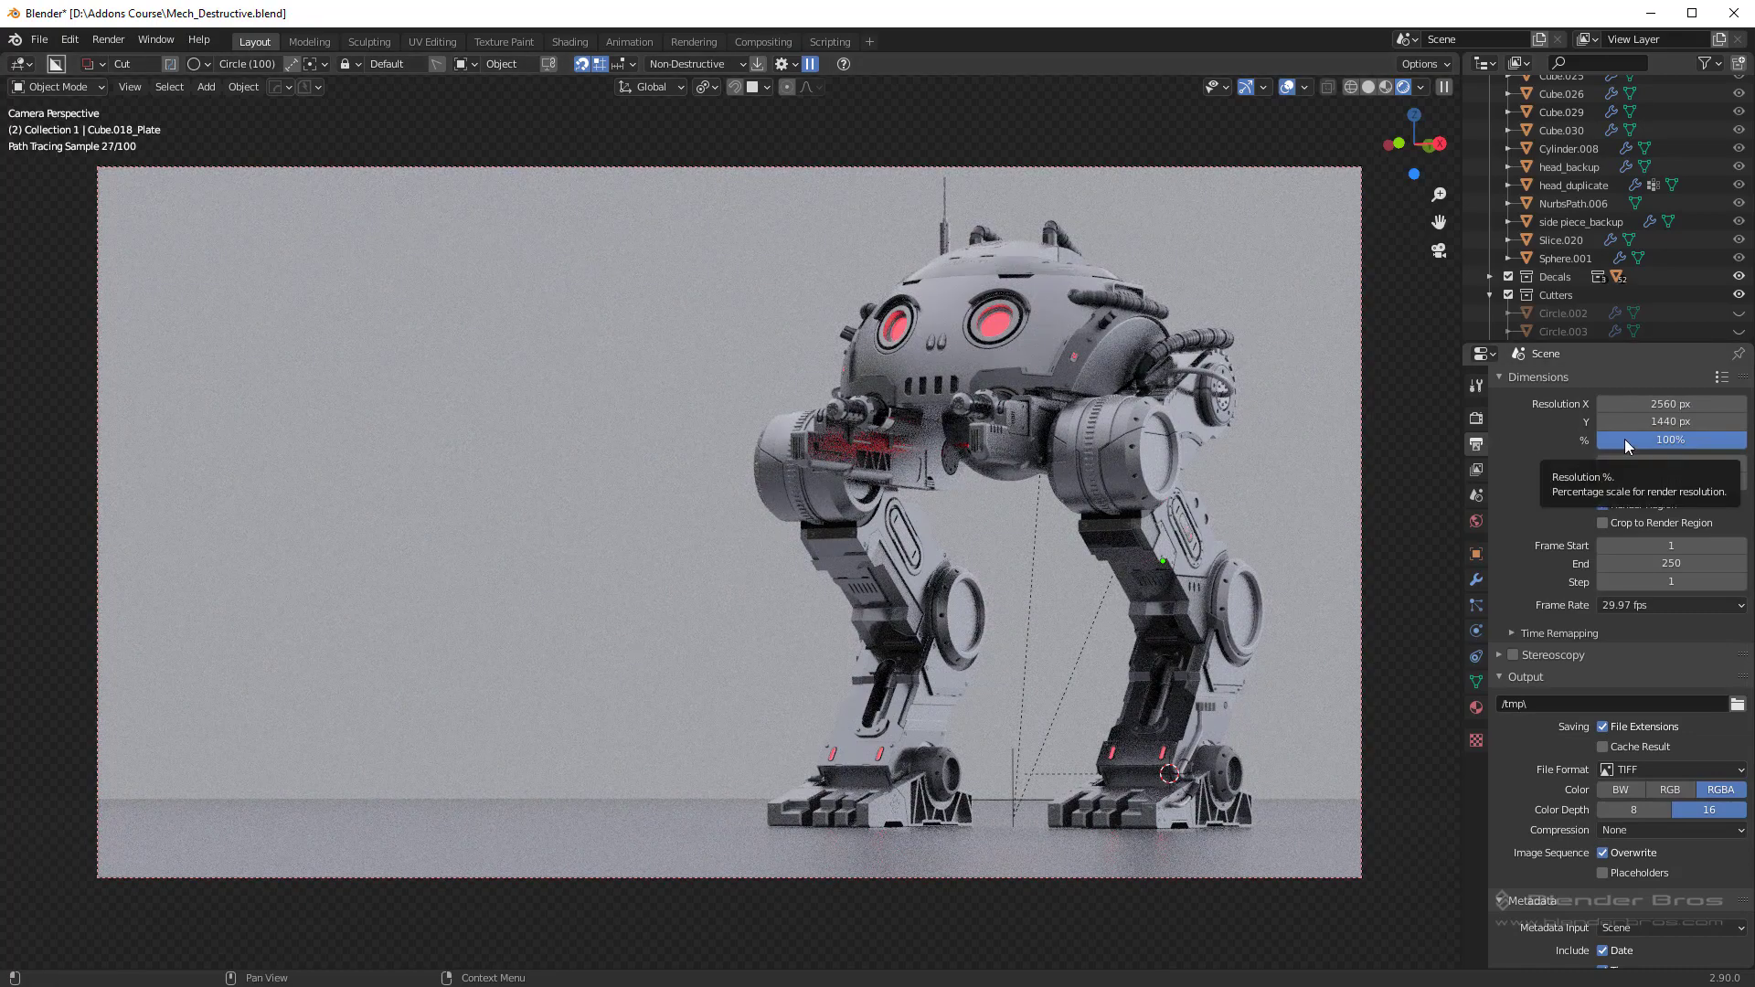
Step: Try a 50% resolution scale, then undo back to 100%
{"action": "left_click", "coordinate": [1675, 441]}
{"action": "type", "text": "50"}
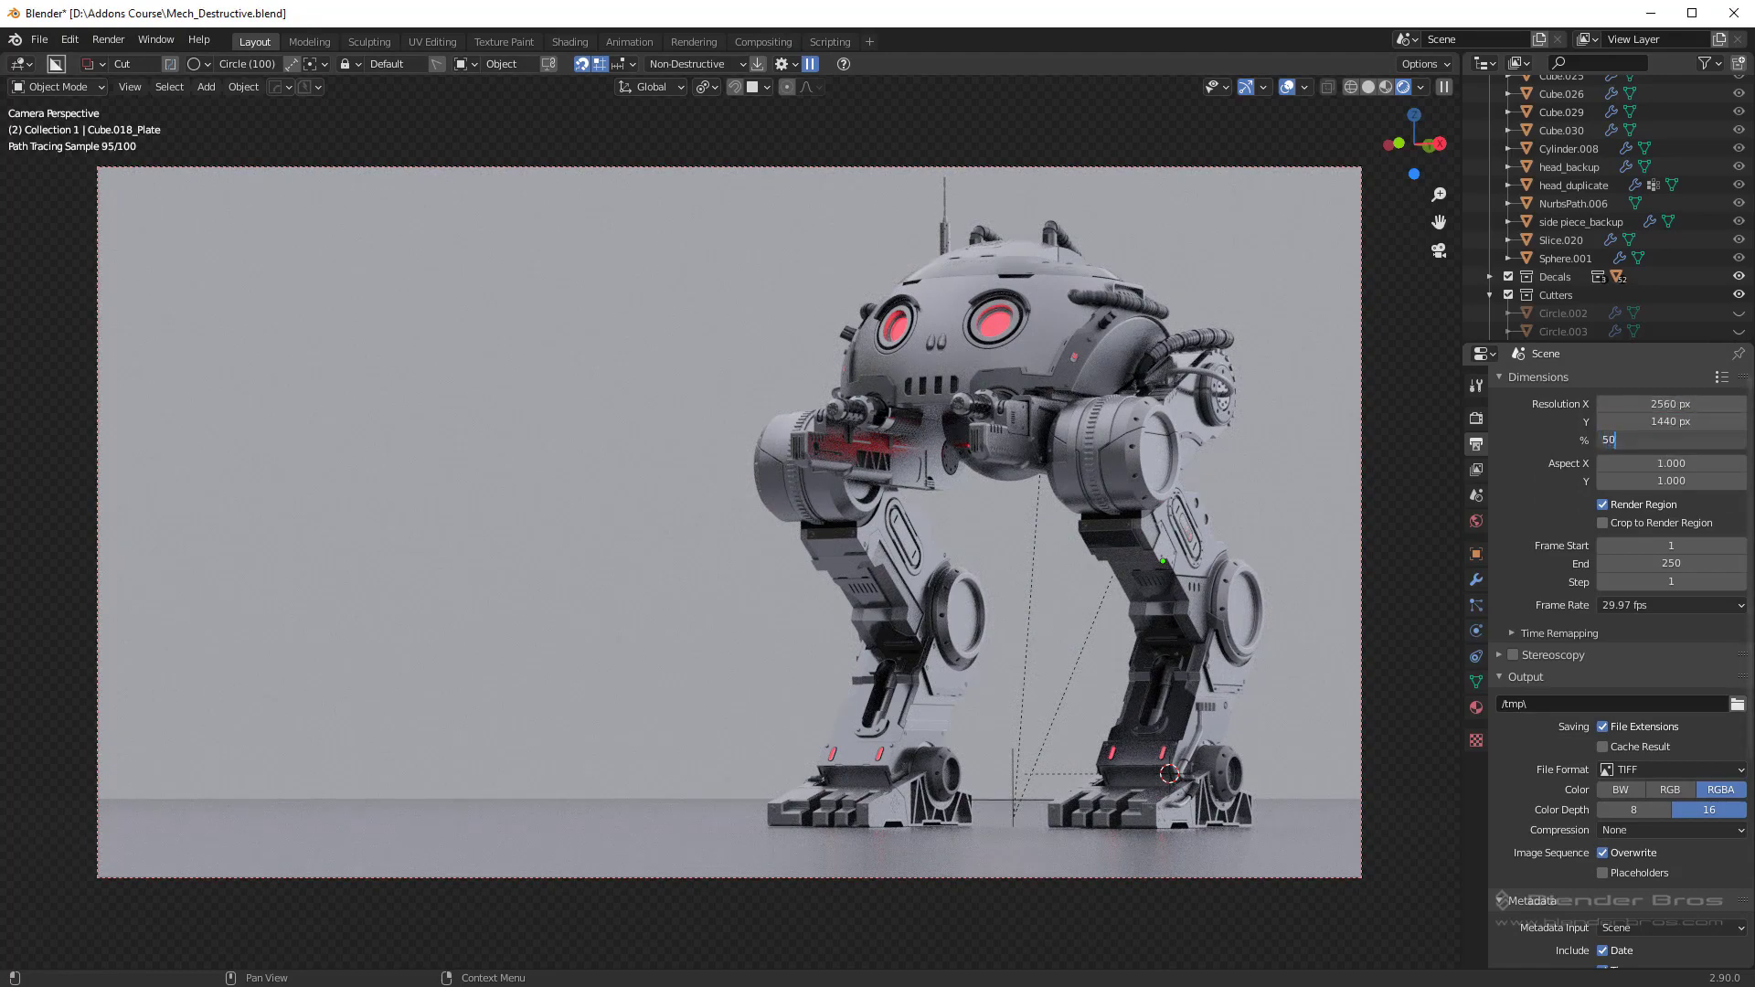
{"action": "key", "text": "Return"}
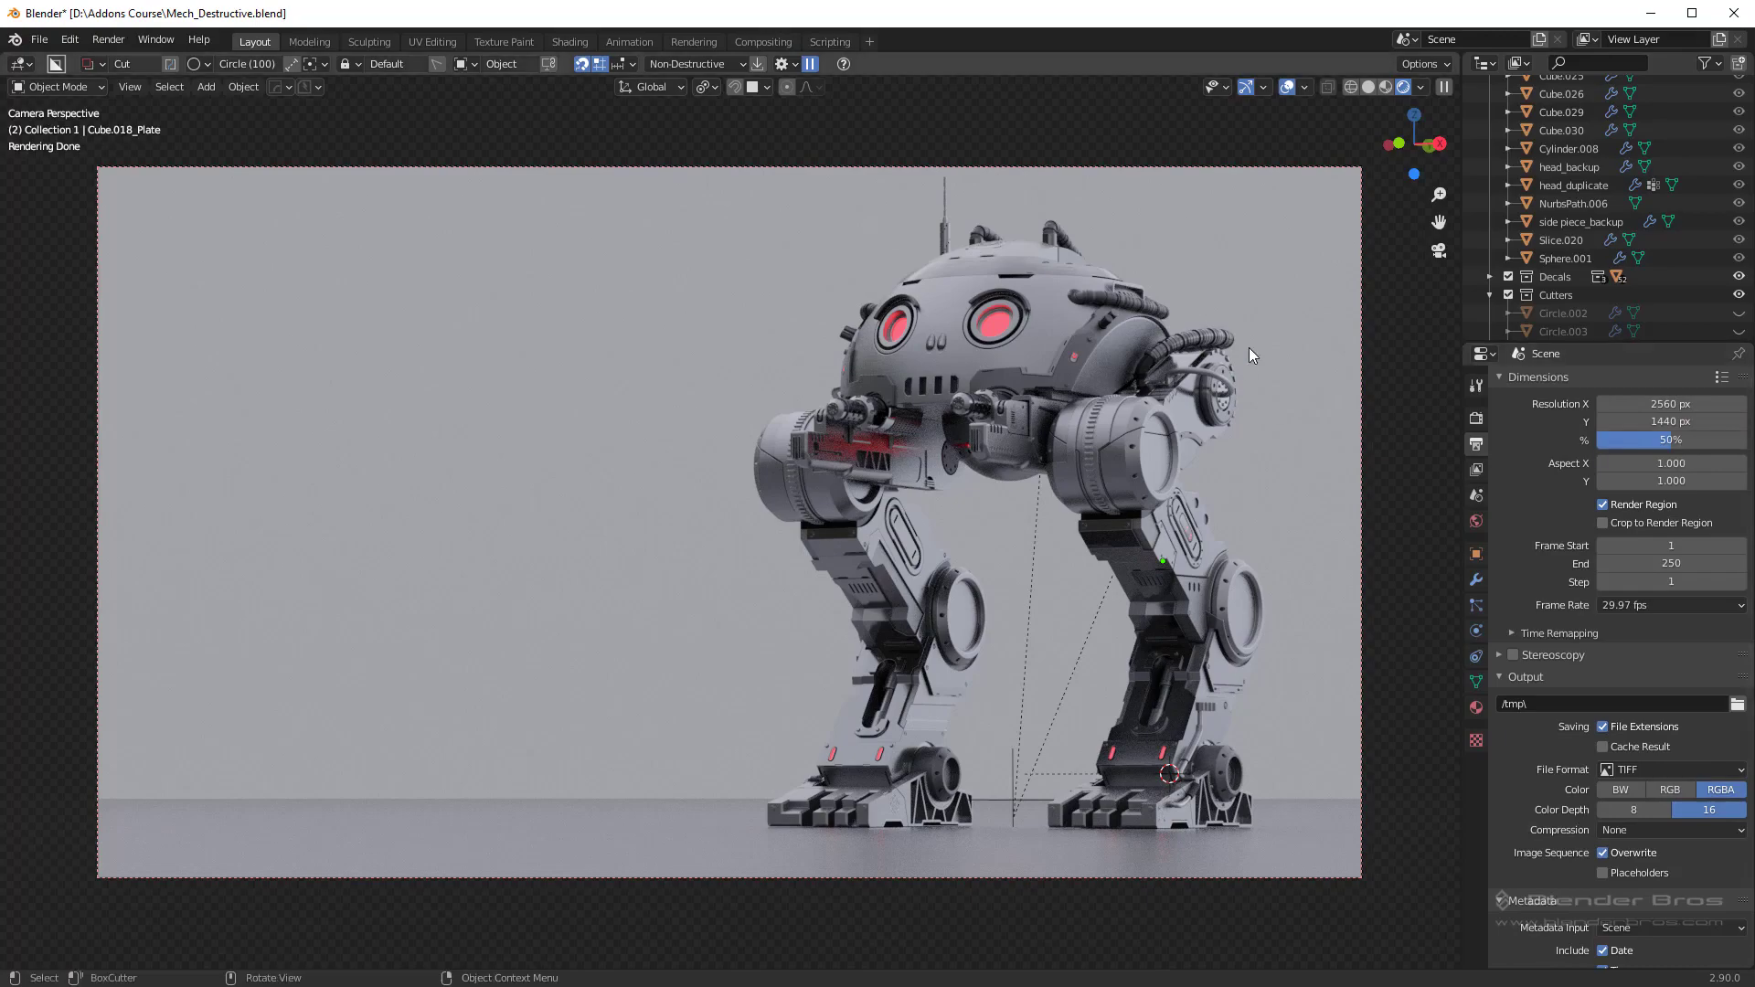
{"action": "key", "text": "ctrl+z"}
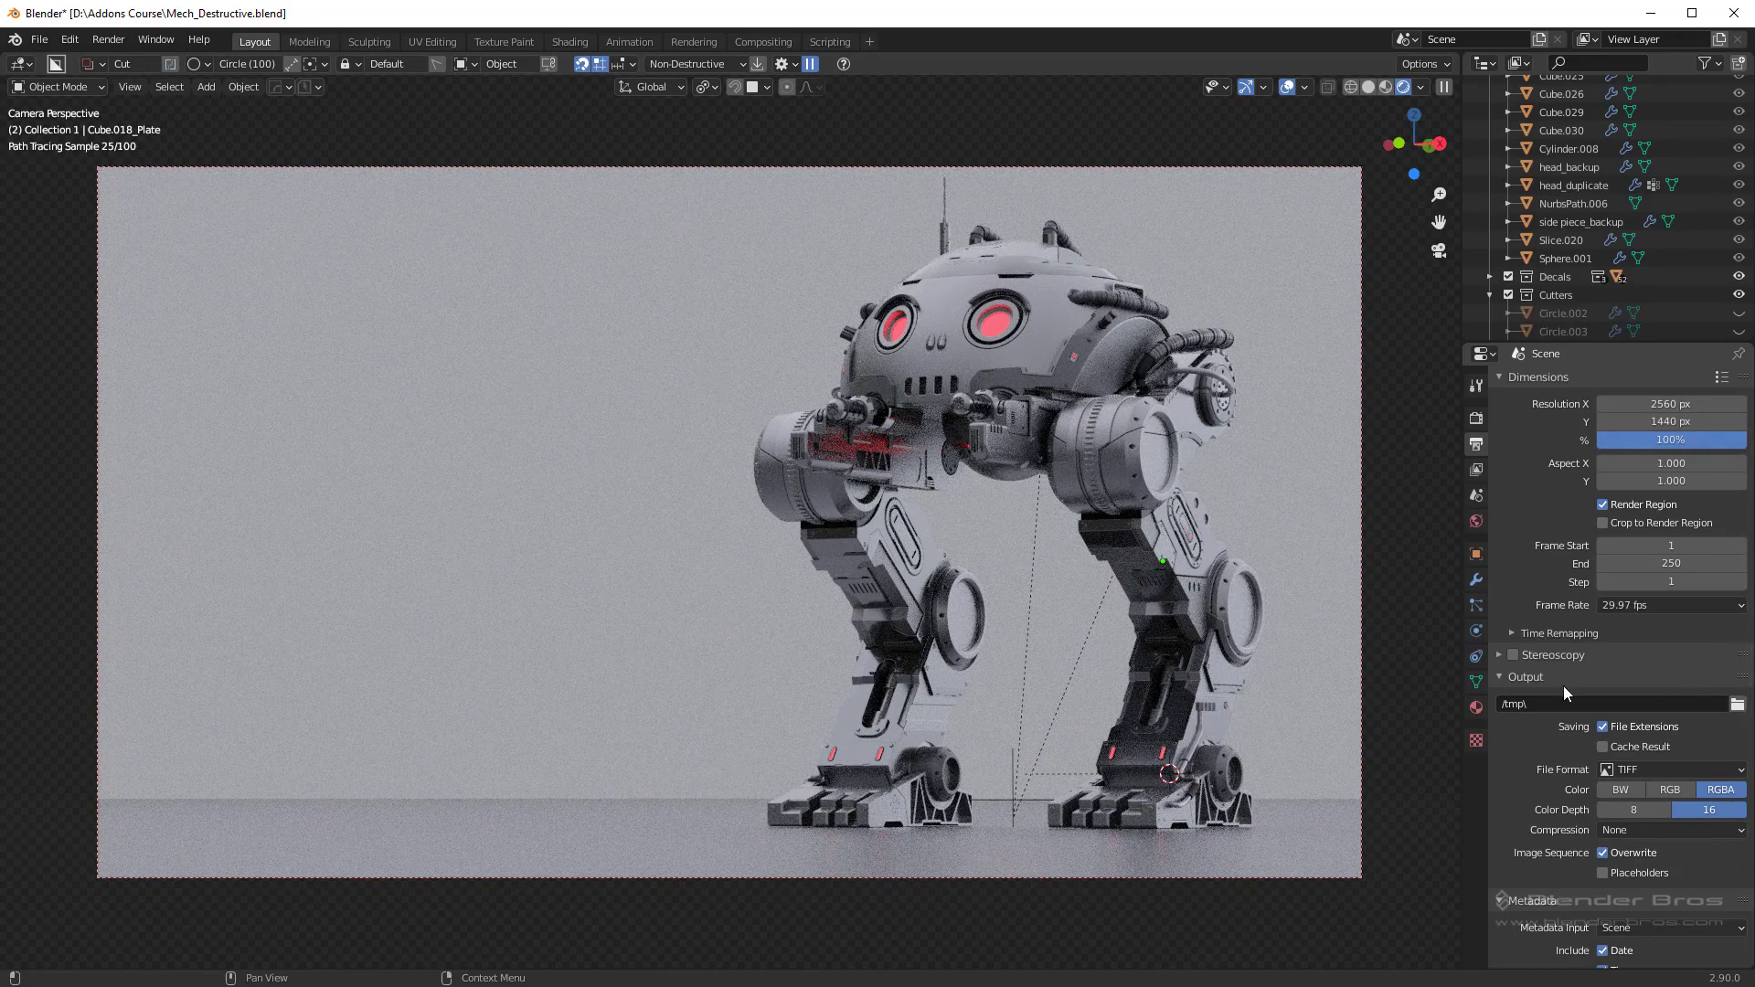
{"action": "scroll", "coordinate": [1587, 671], "scroll_direction": "down", "scroll_amount": 5}
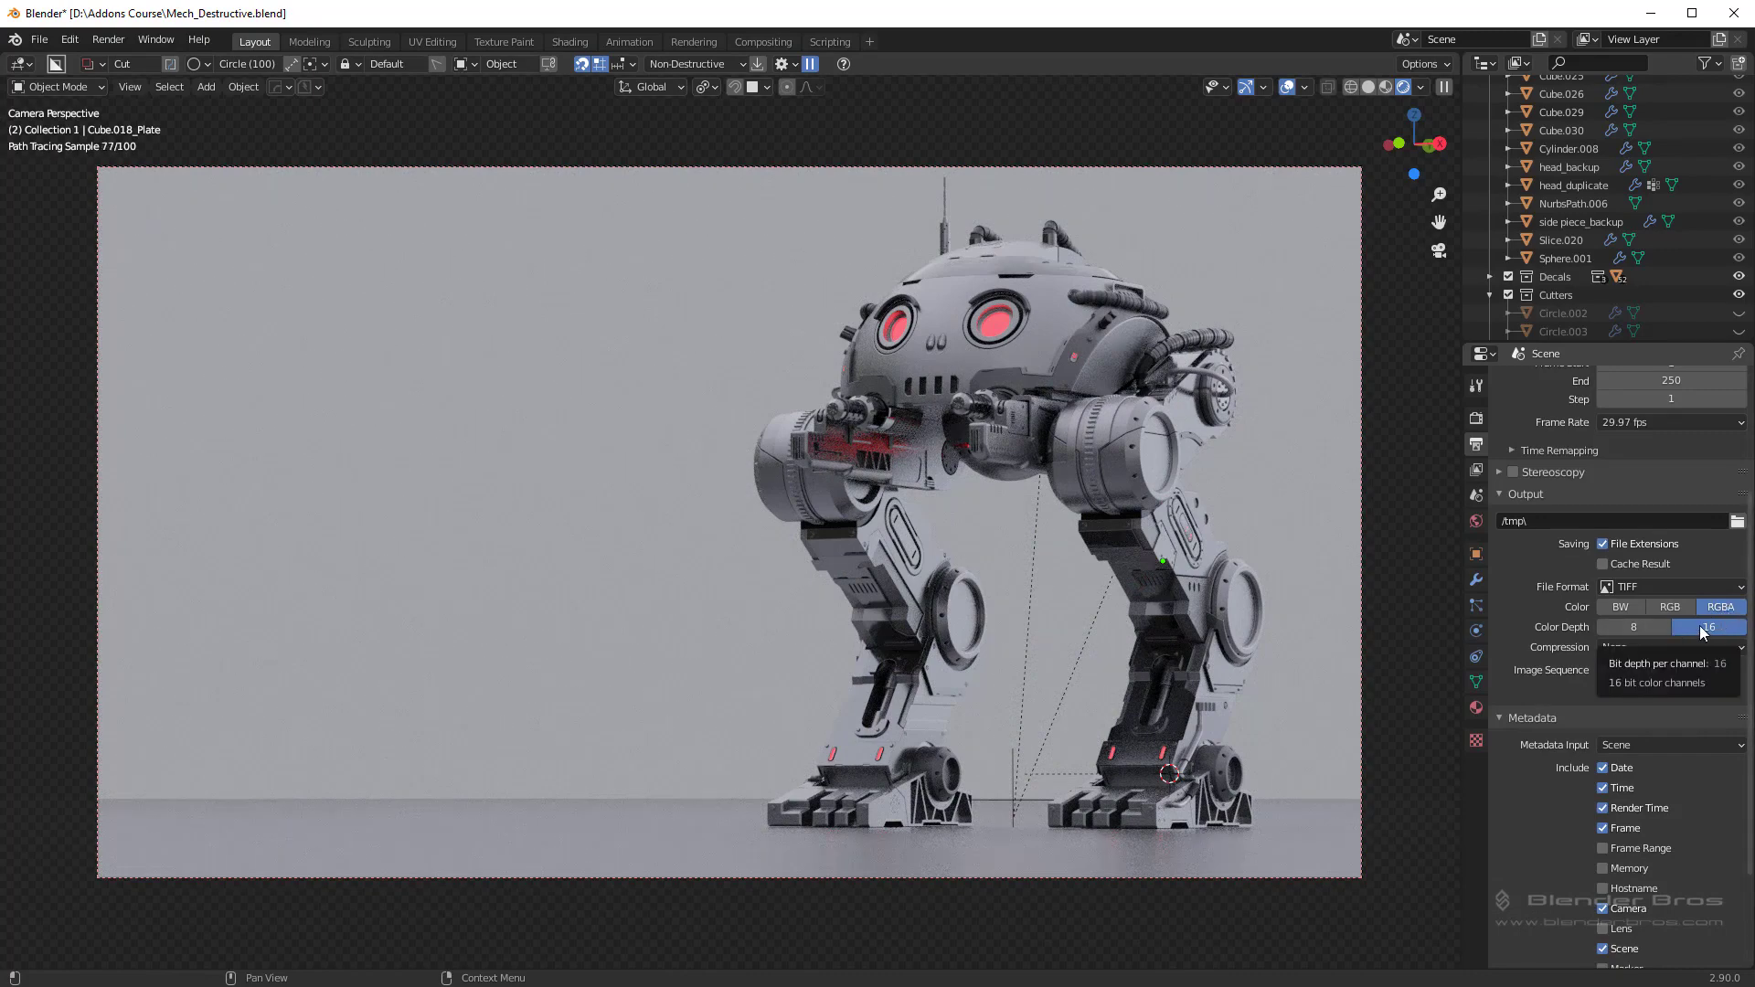
{"action": "scroll", "coordinate": [1699, 625], "scroll_direction": "down", "scroll_amount": 1}
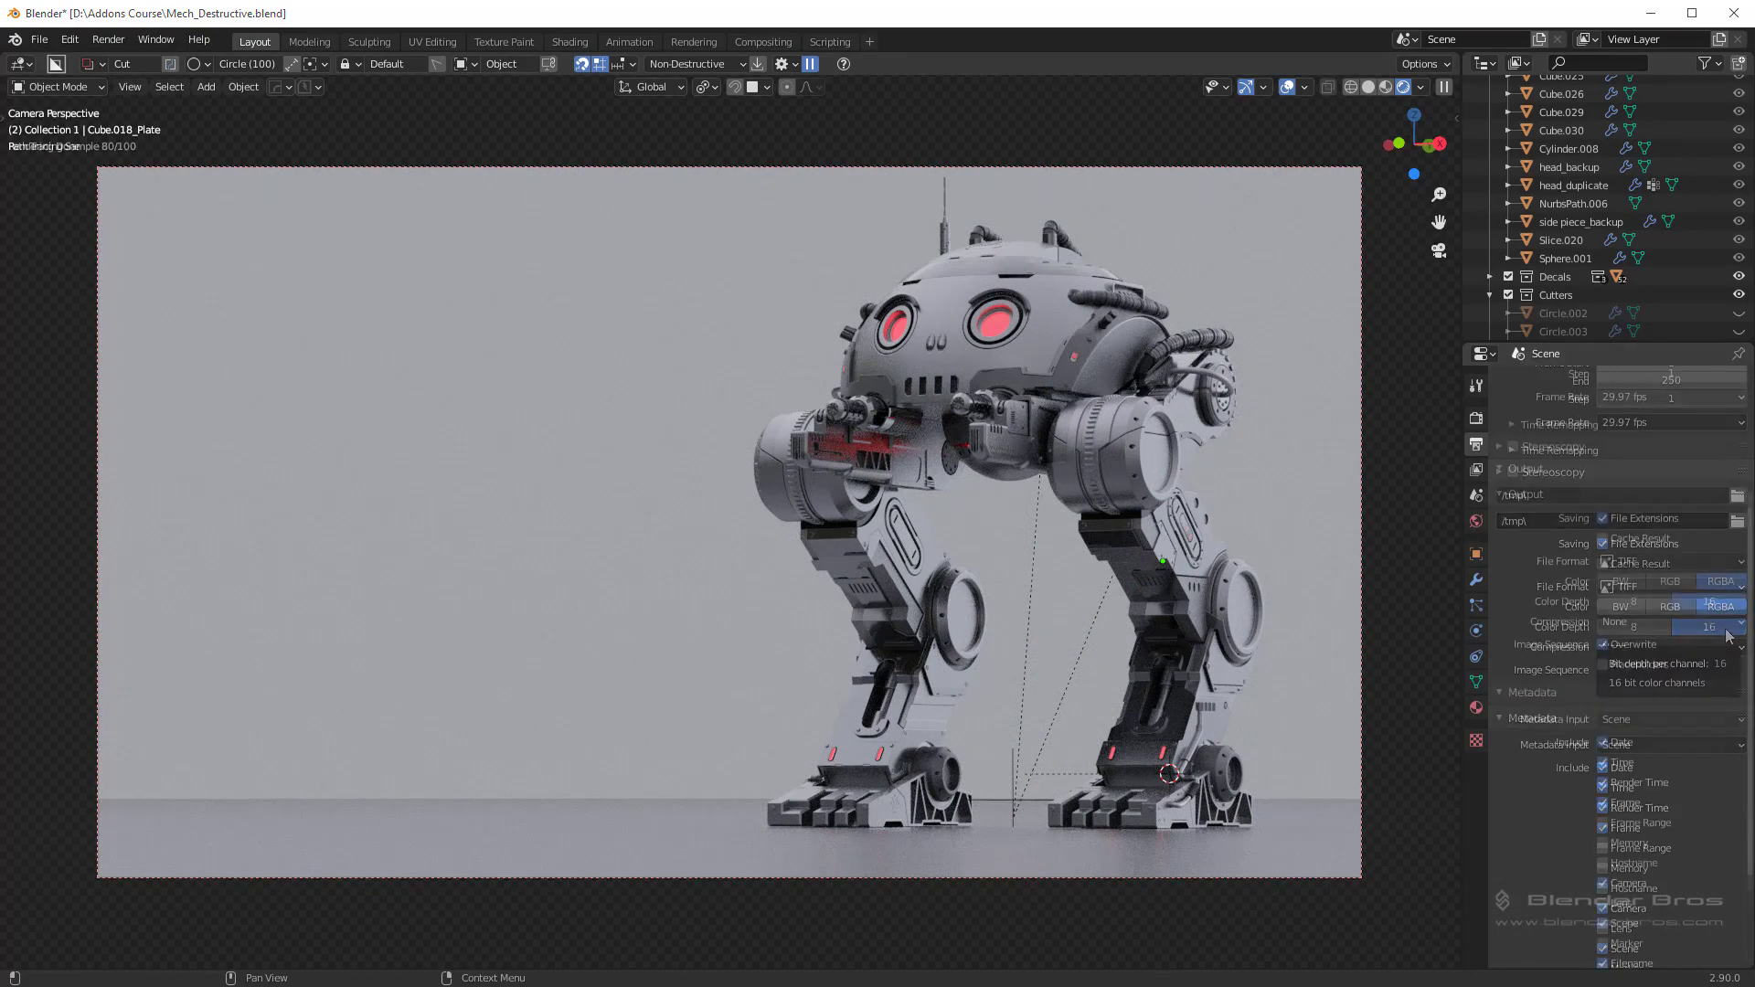
{"action": "left_click", "coordinate": [1648, 621]}
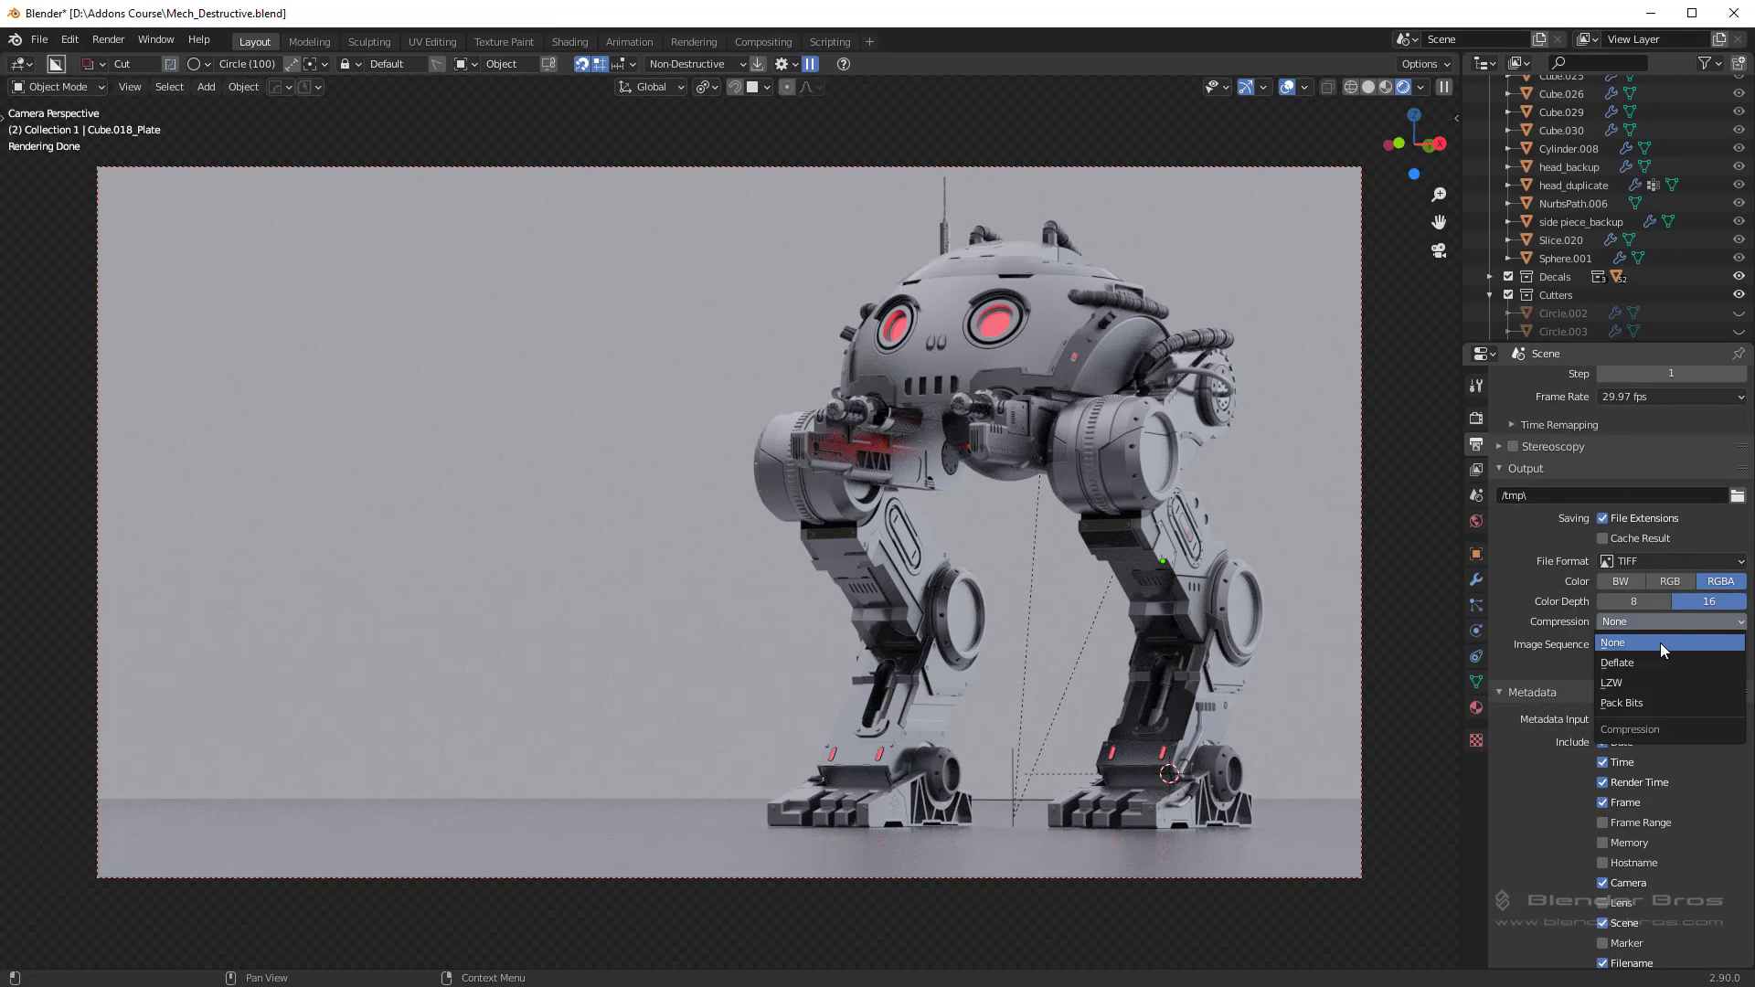
{"action": "left_click", "coordinate": [1660, 643]}
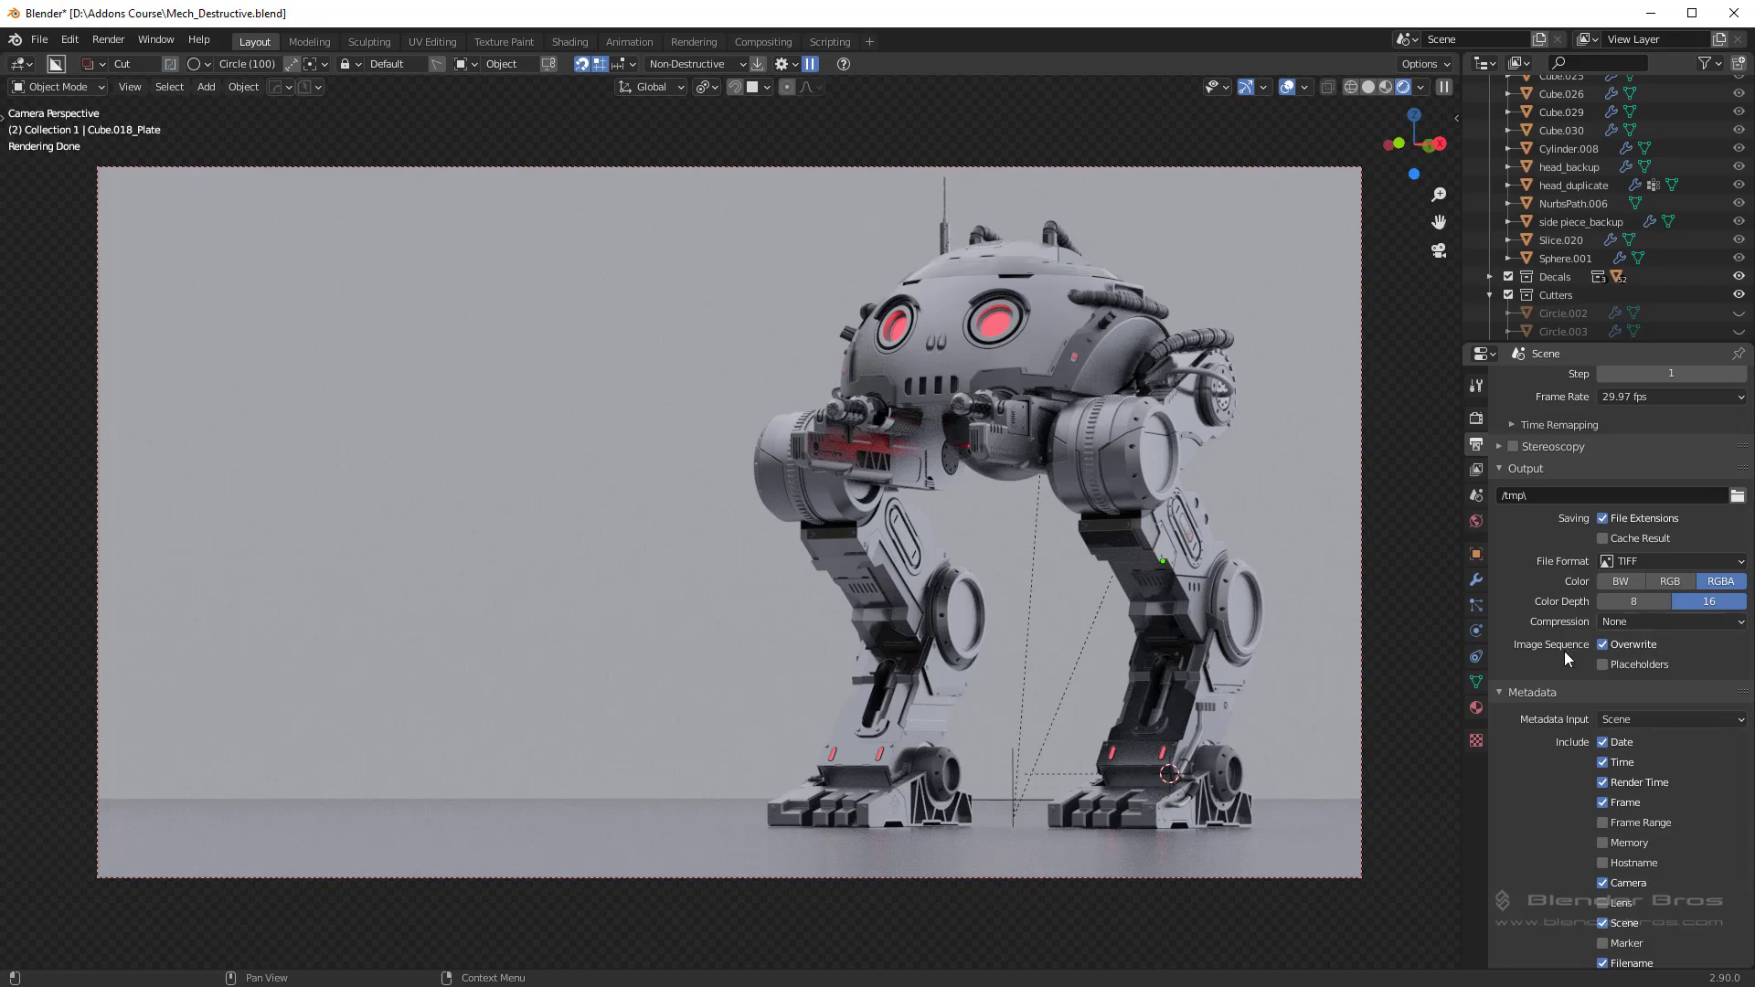
{"action": "scroll", "coordinate": [1563, 655], "scroll_direction": "down", "scroll_amount": 3}
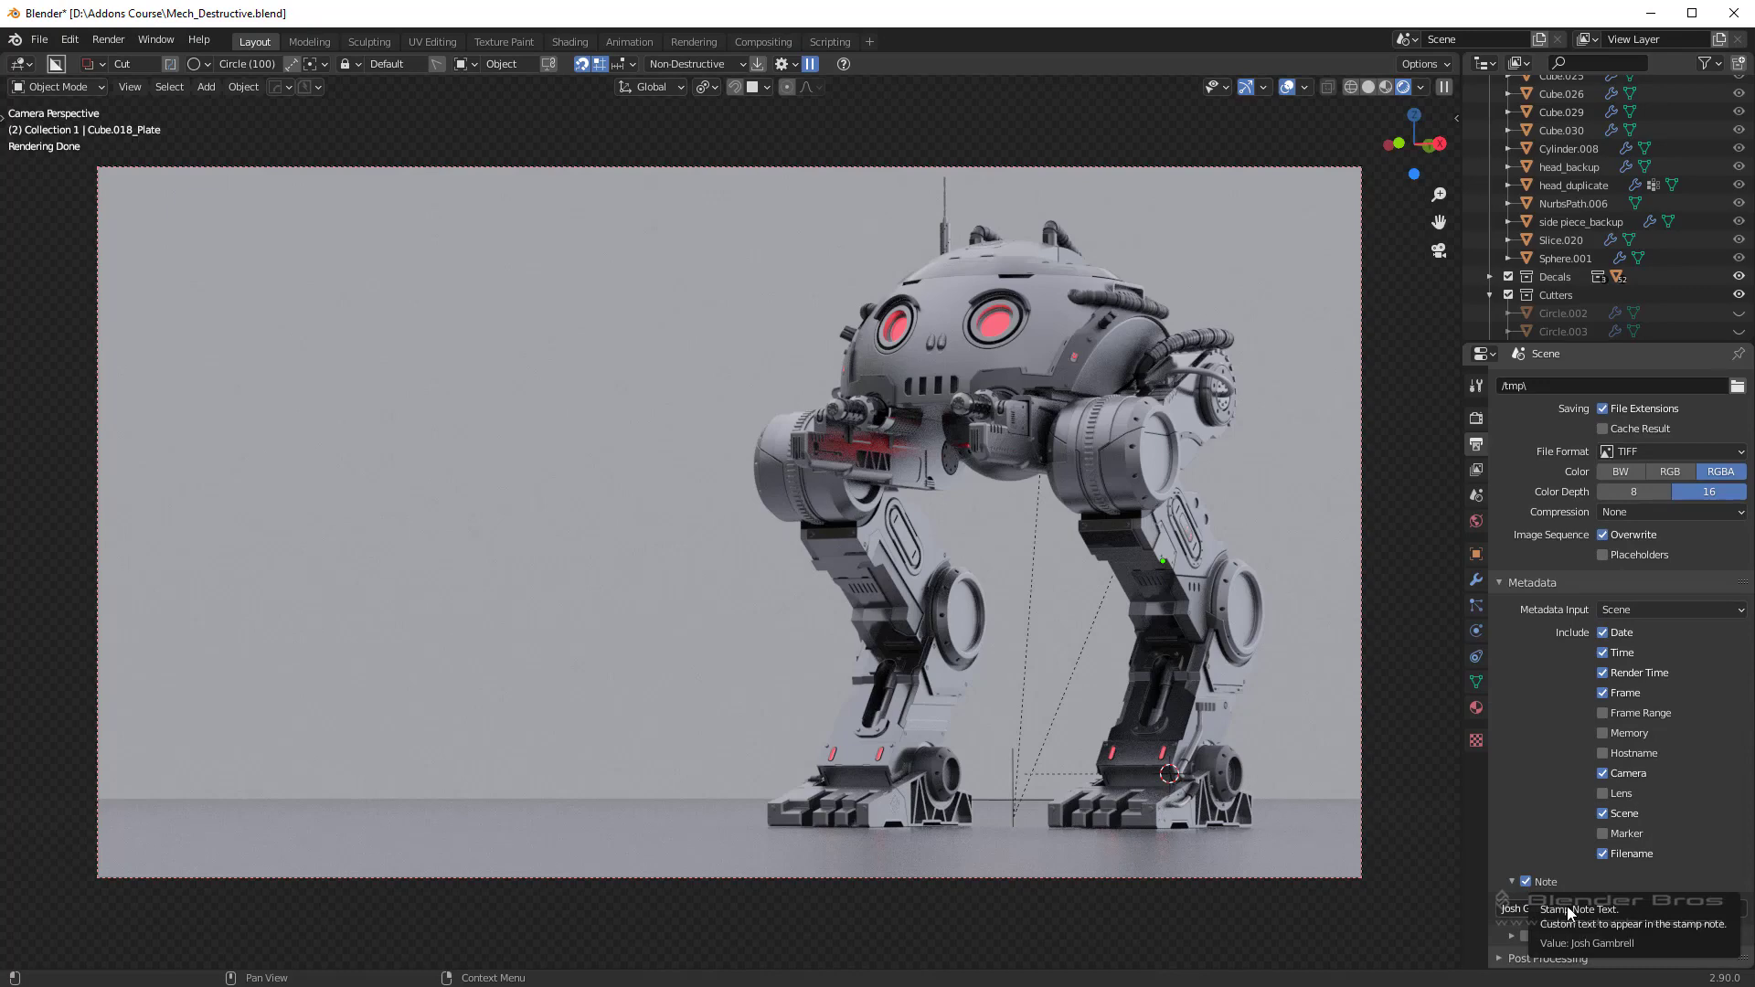
Step: Enable the Denoising Data pass under View Layer Properties > Passes > Data
{"action": "left_click", "coordinate": [1476, 469]}
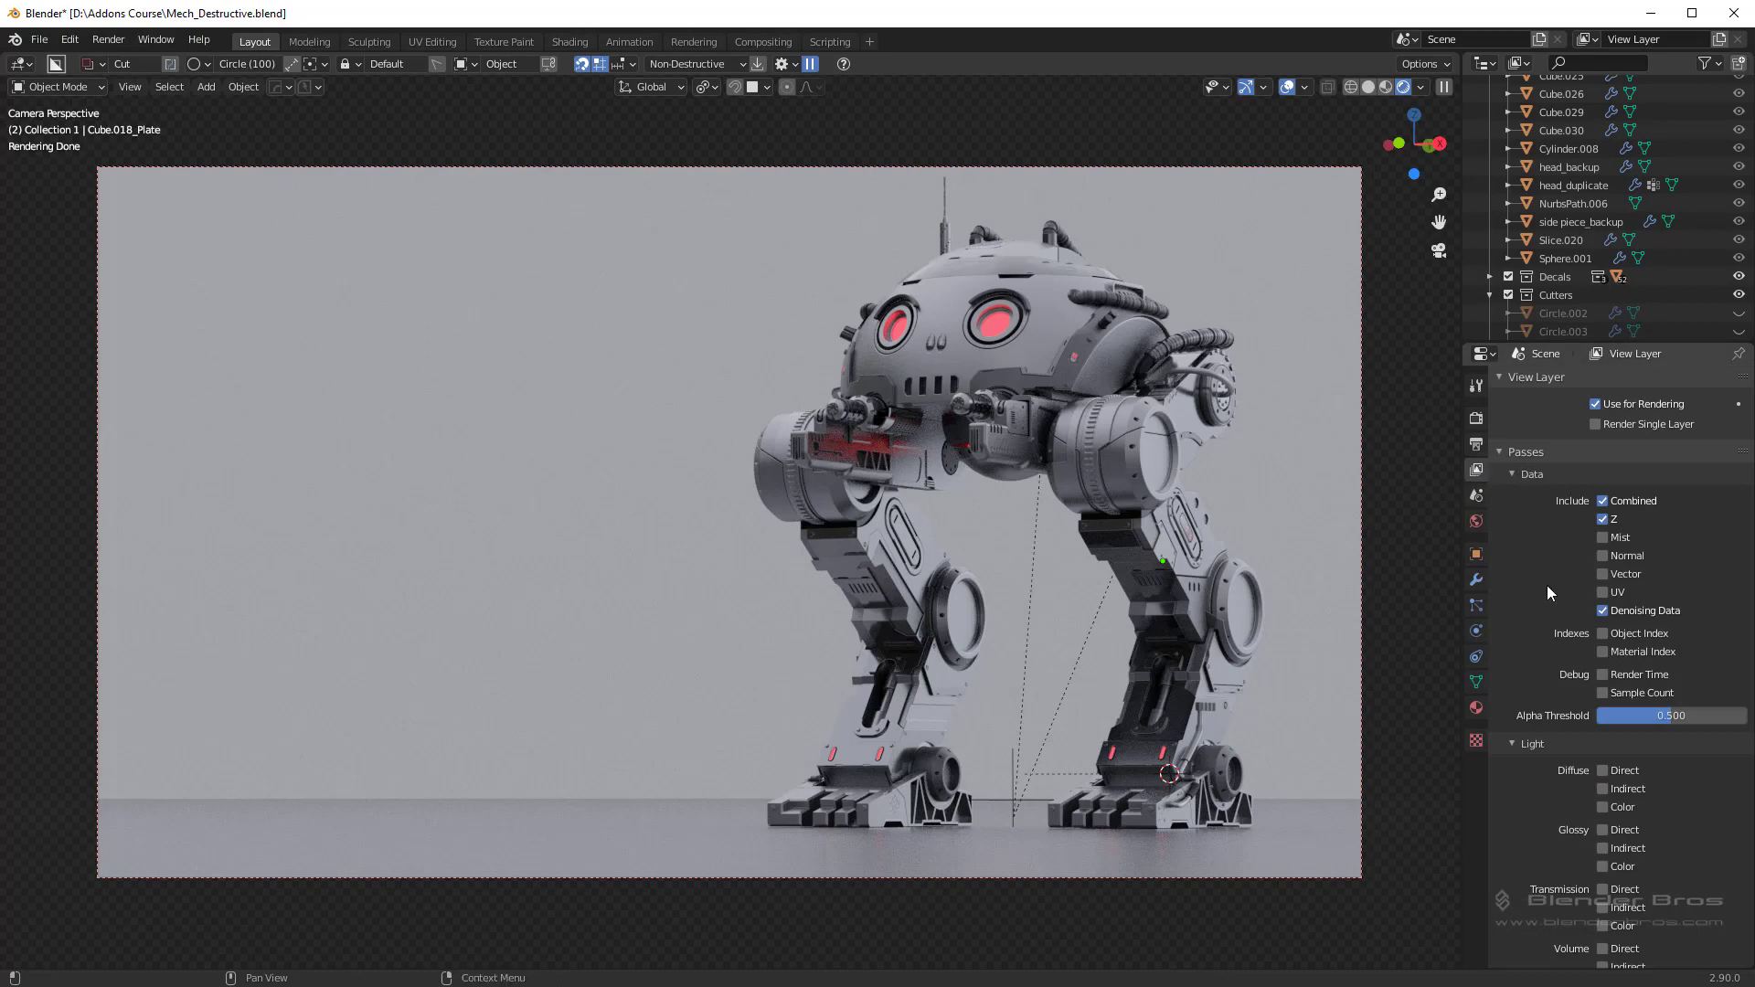
{"action": "left_click", "coordinate": [1601, 613]}
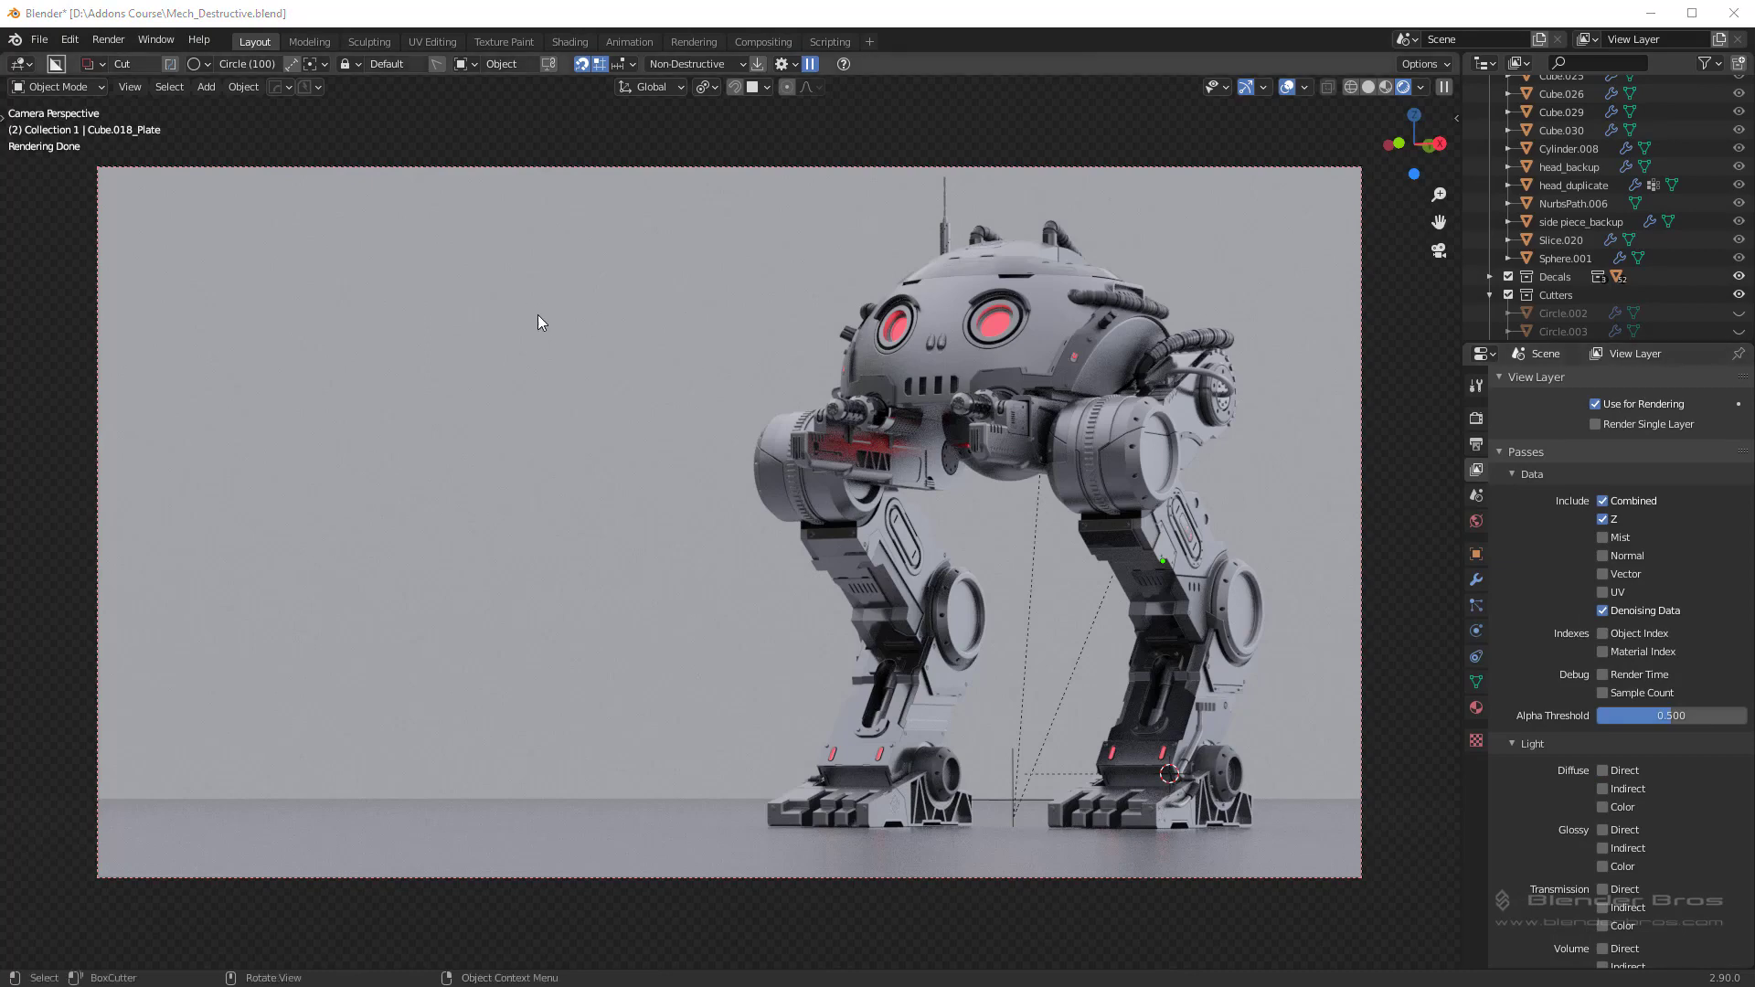
{"action": "left_click", "coordinate": [27, 70]}
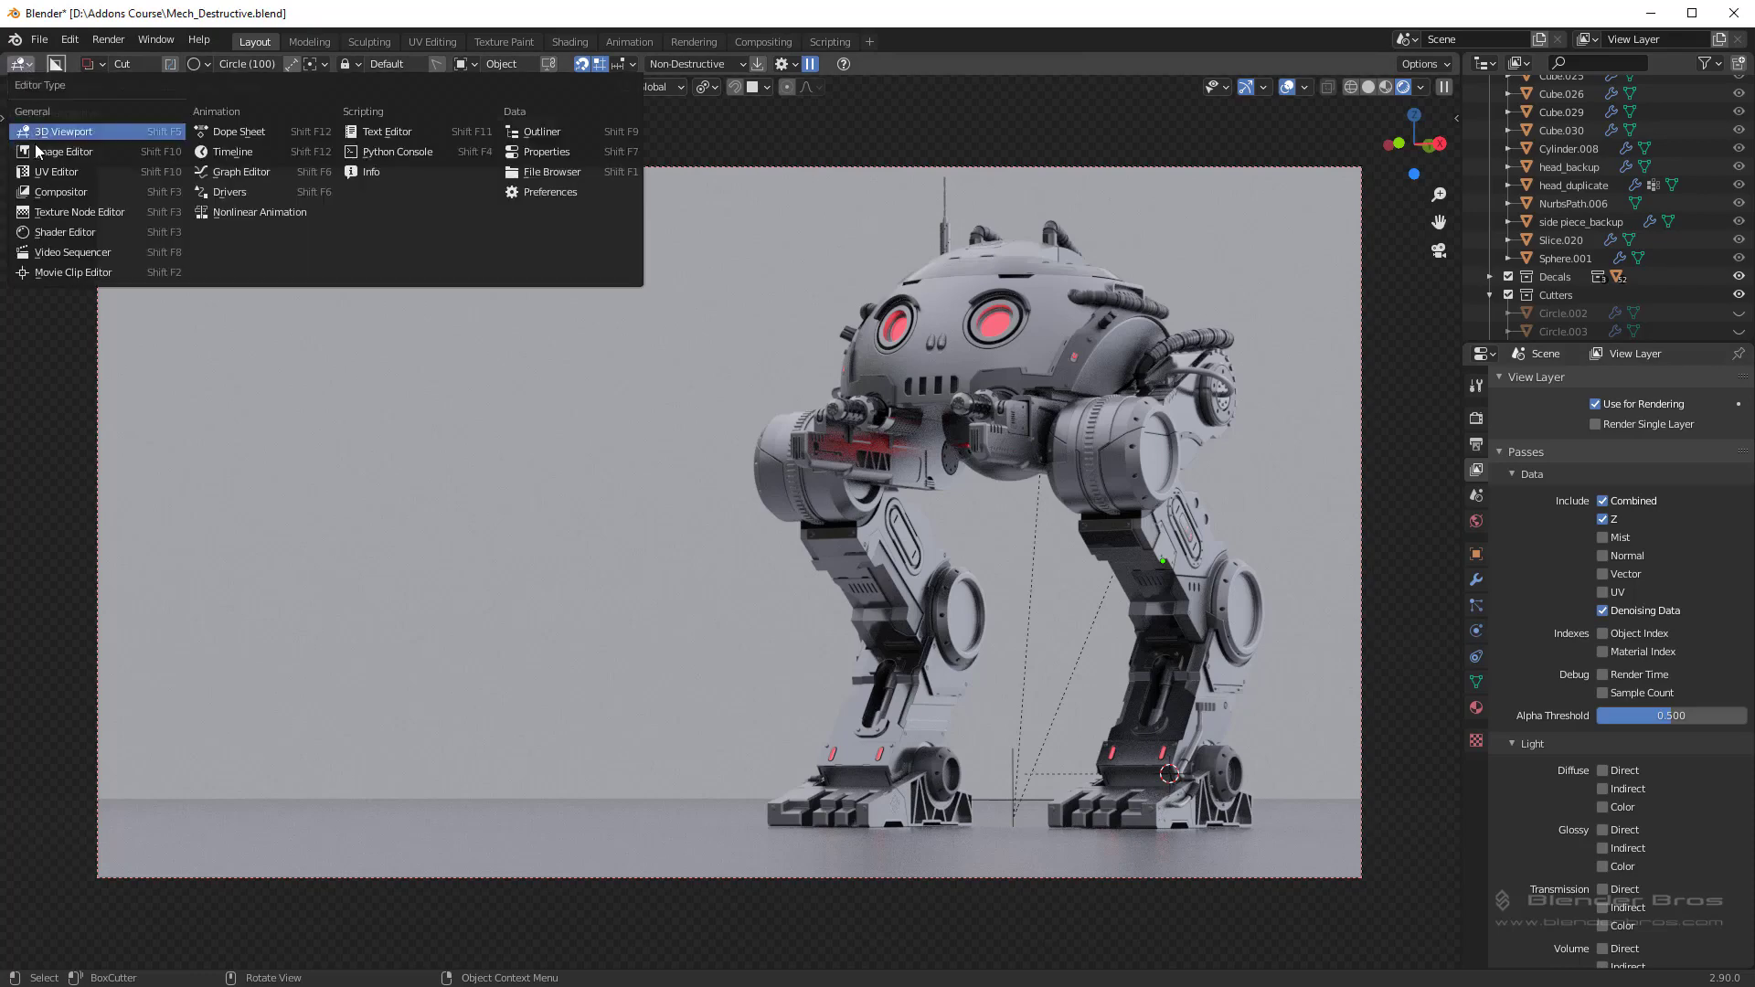
Step: Switch the main area to the Compositor and frame all nodes
{"action": "left_click", "coordinate": [55, 194]}
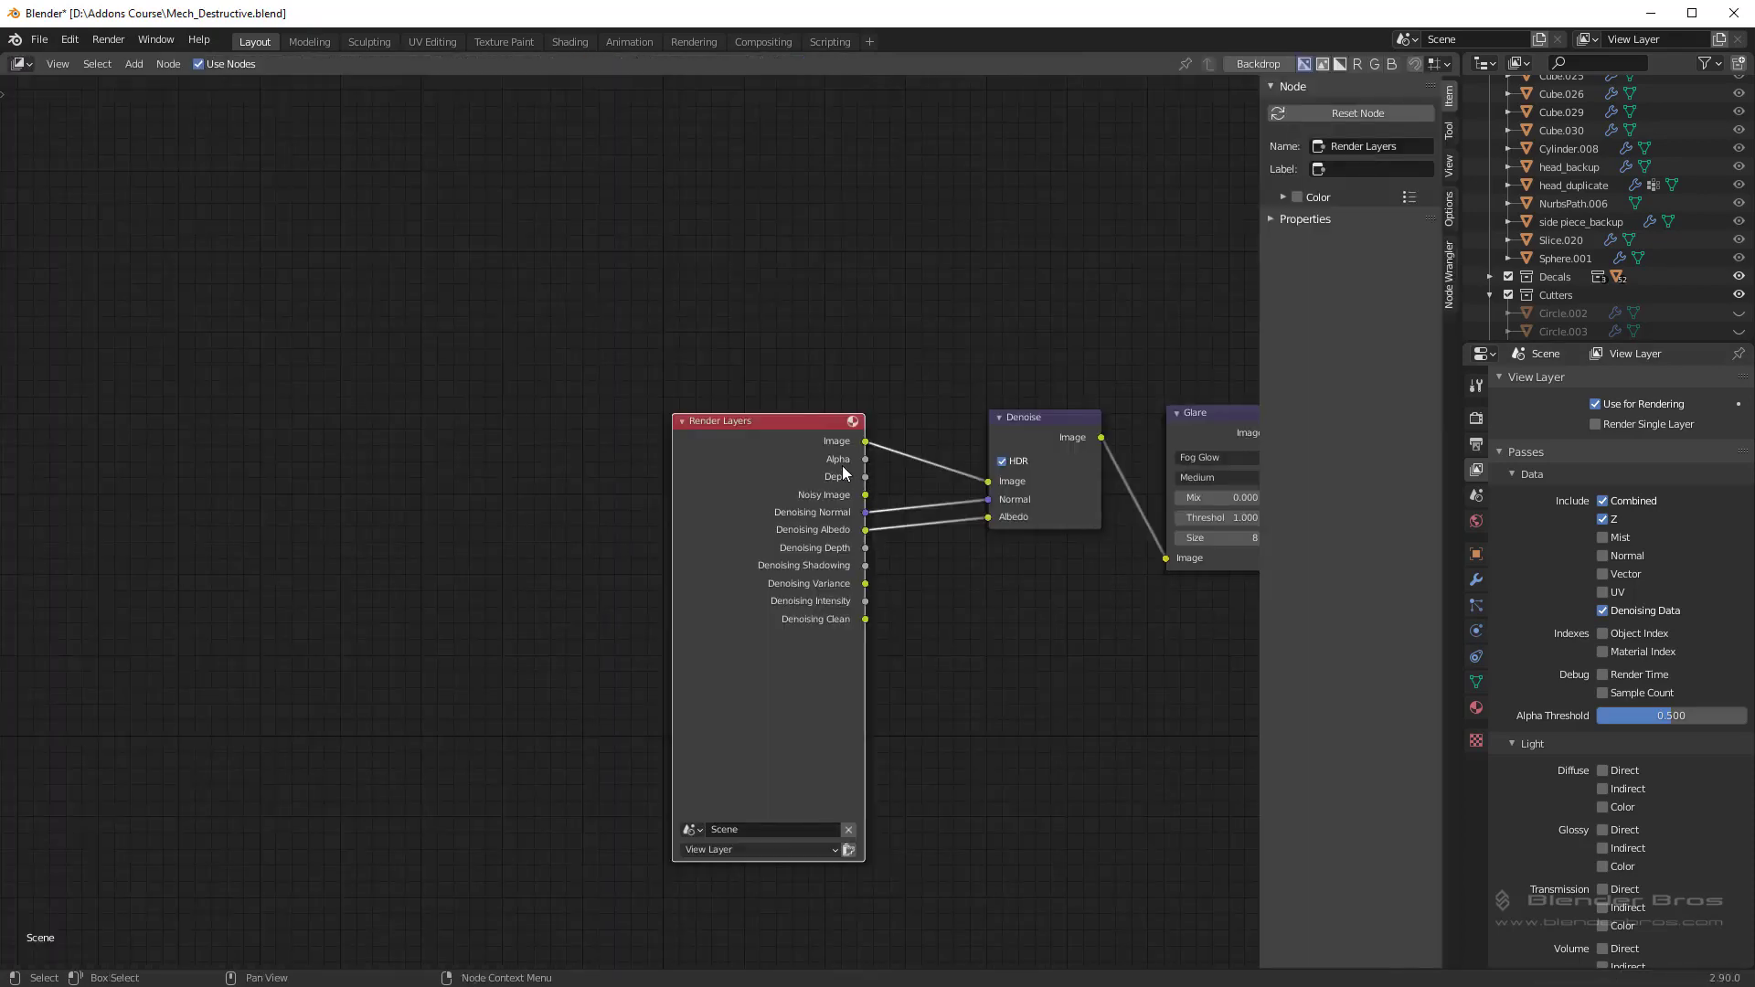
{"action": "key", "text": "n"}
{"action": "key", "text": "Home"}
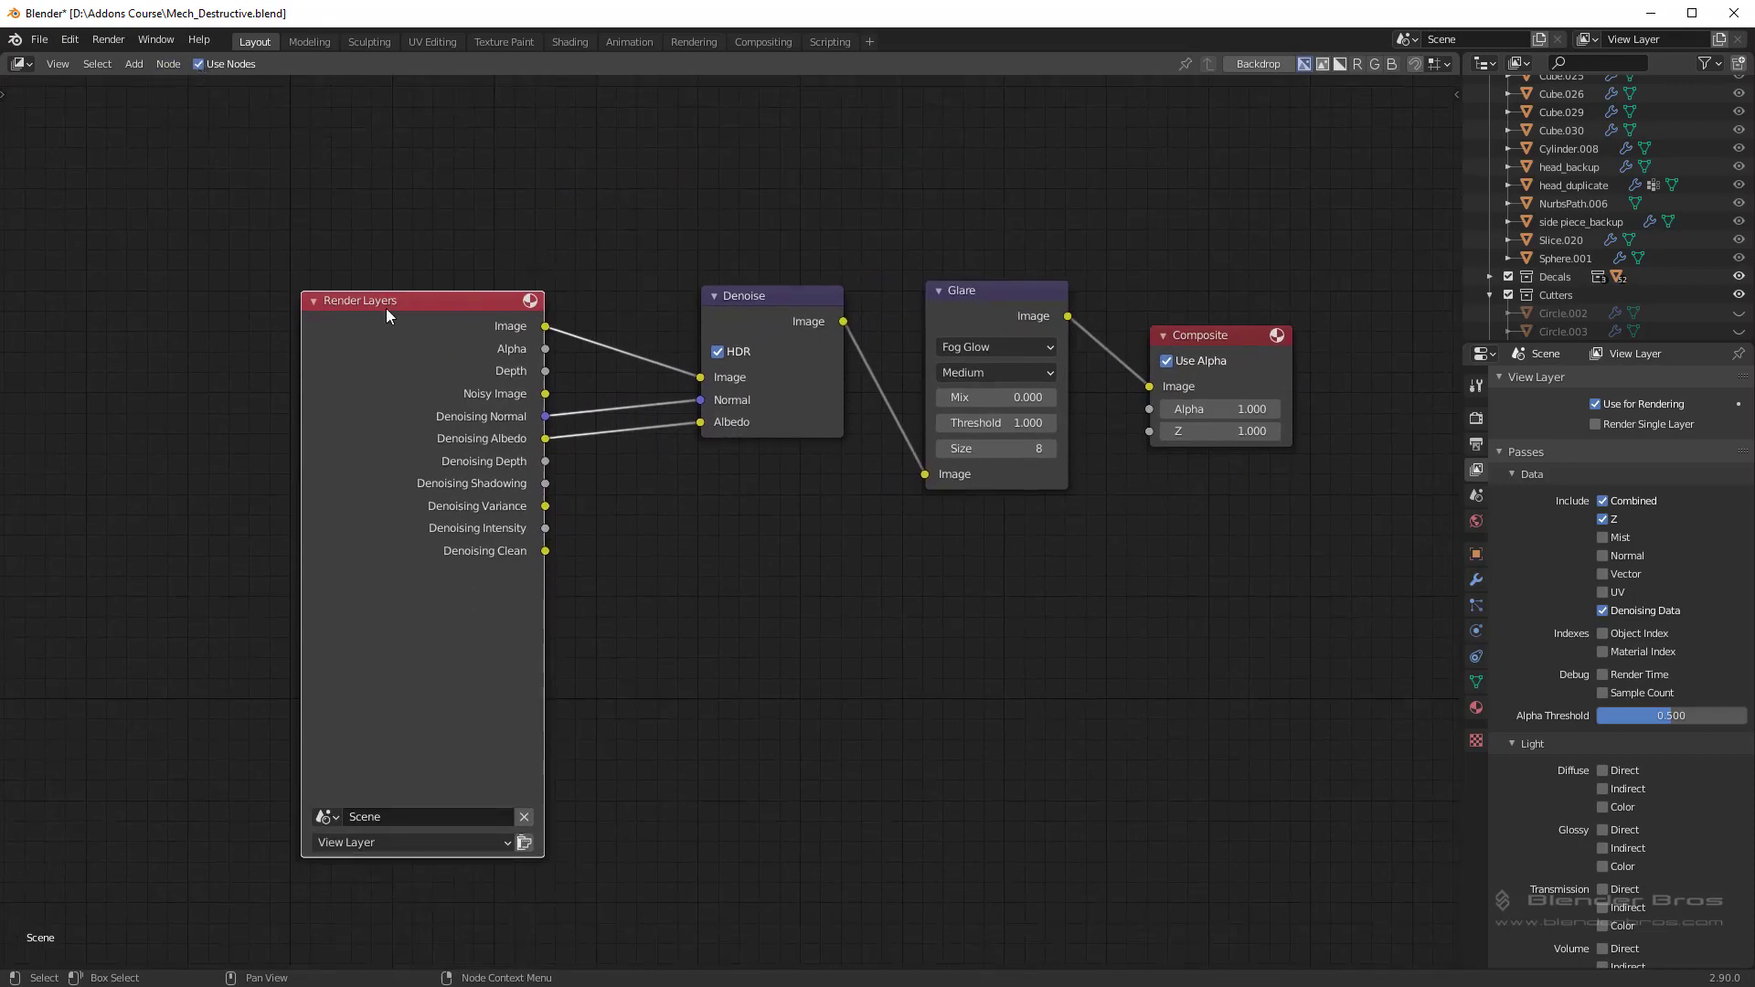
{"action": "middle_click_drag", "start_coordinate": [1066, 334], "coordinate": [795, 408]}
Step: Delete the old Glare and Denoise nodes, keeping links, and reposition Composite
{"action": "left_click", "coordinate": [709, 372]}
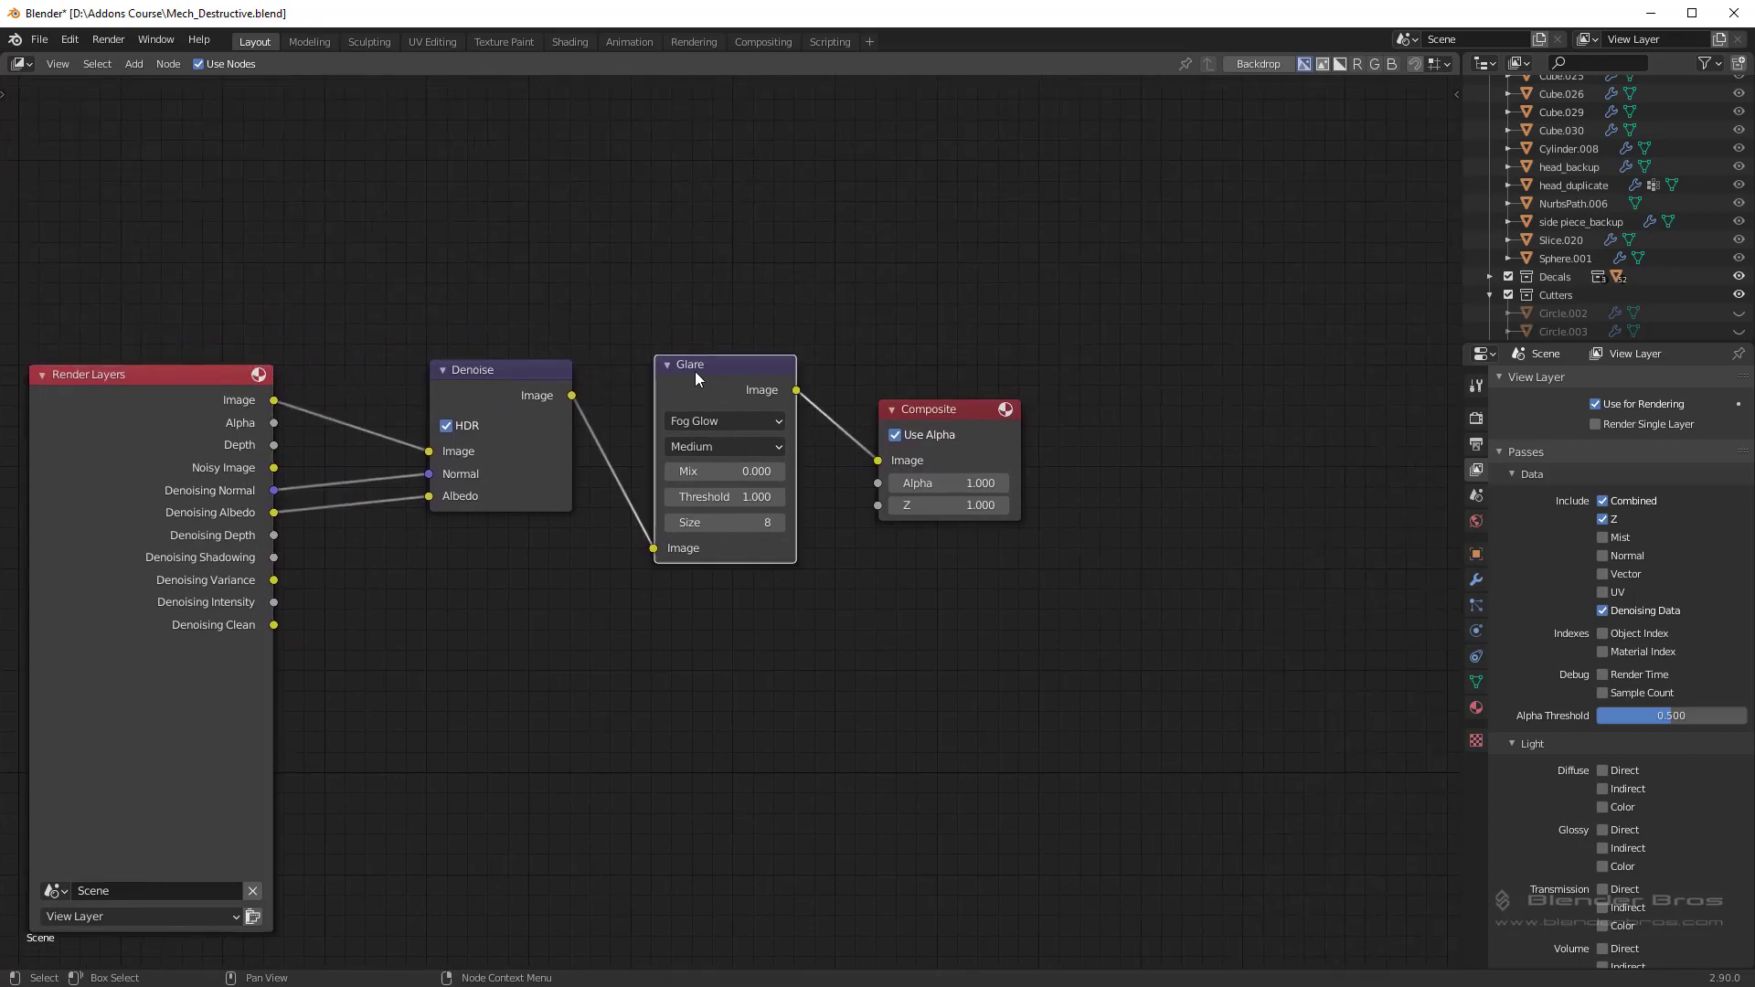
{"action": "key", "text": "ctrl+x"}
{"action": "left_click", "coordinate": [506, 378]}
{"action": "key", "text": "ctrl+x"}
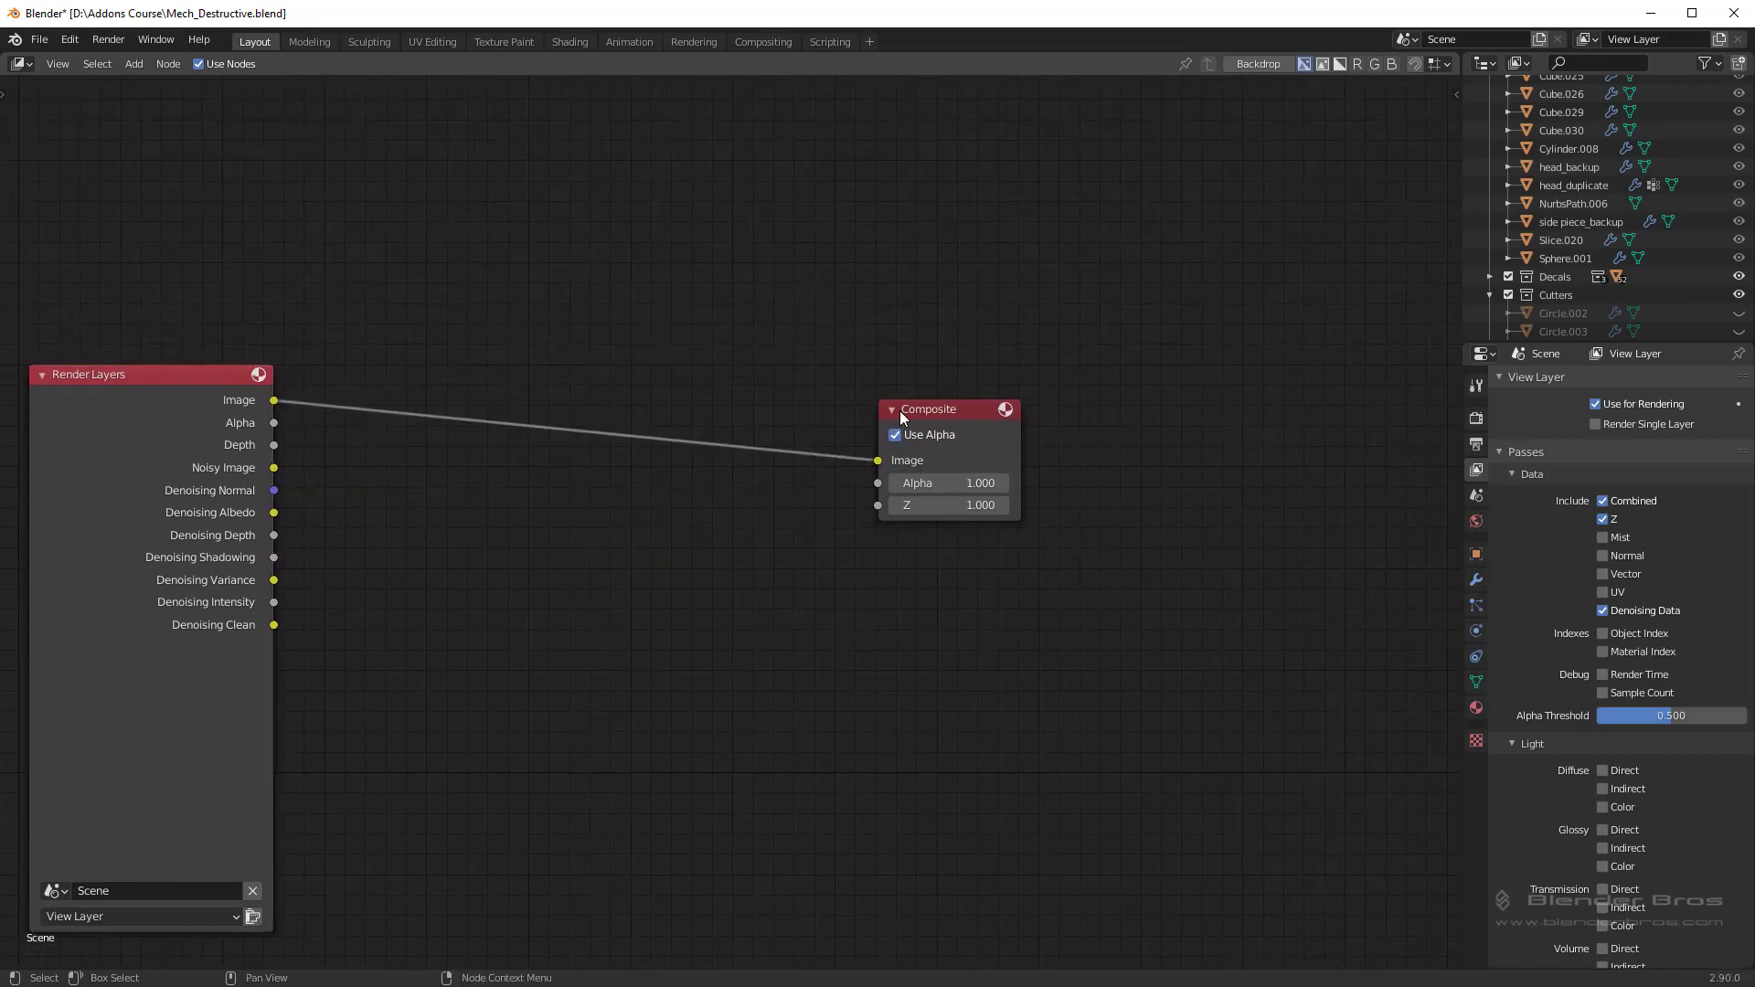
{"action": "left_click_drag", "start_coordinate": [899, 410], "coordinate": [808, 385]}
{"action": "middle_click_drag", "start_coordinate": [321, 450], "coordinate": [533, 375]}
Step: Insert a new Denoise node fed by Noisy Image, Denoising Normal and Denoising Albedo
{"action": "key", "text": "shift+a"}
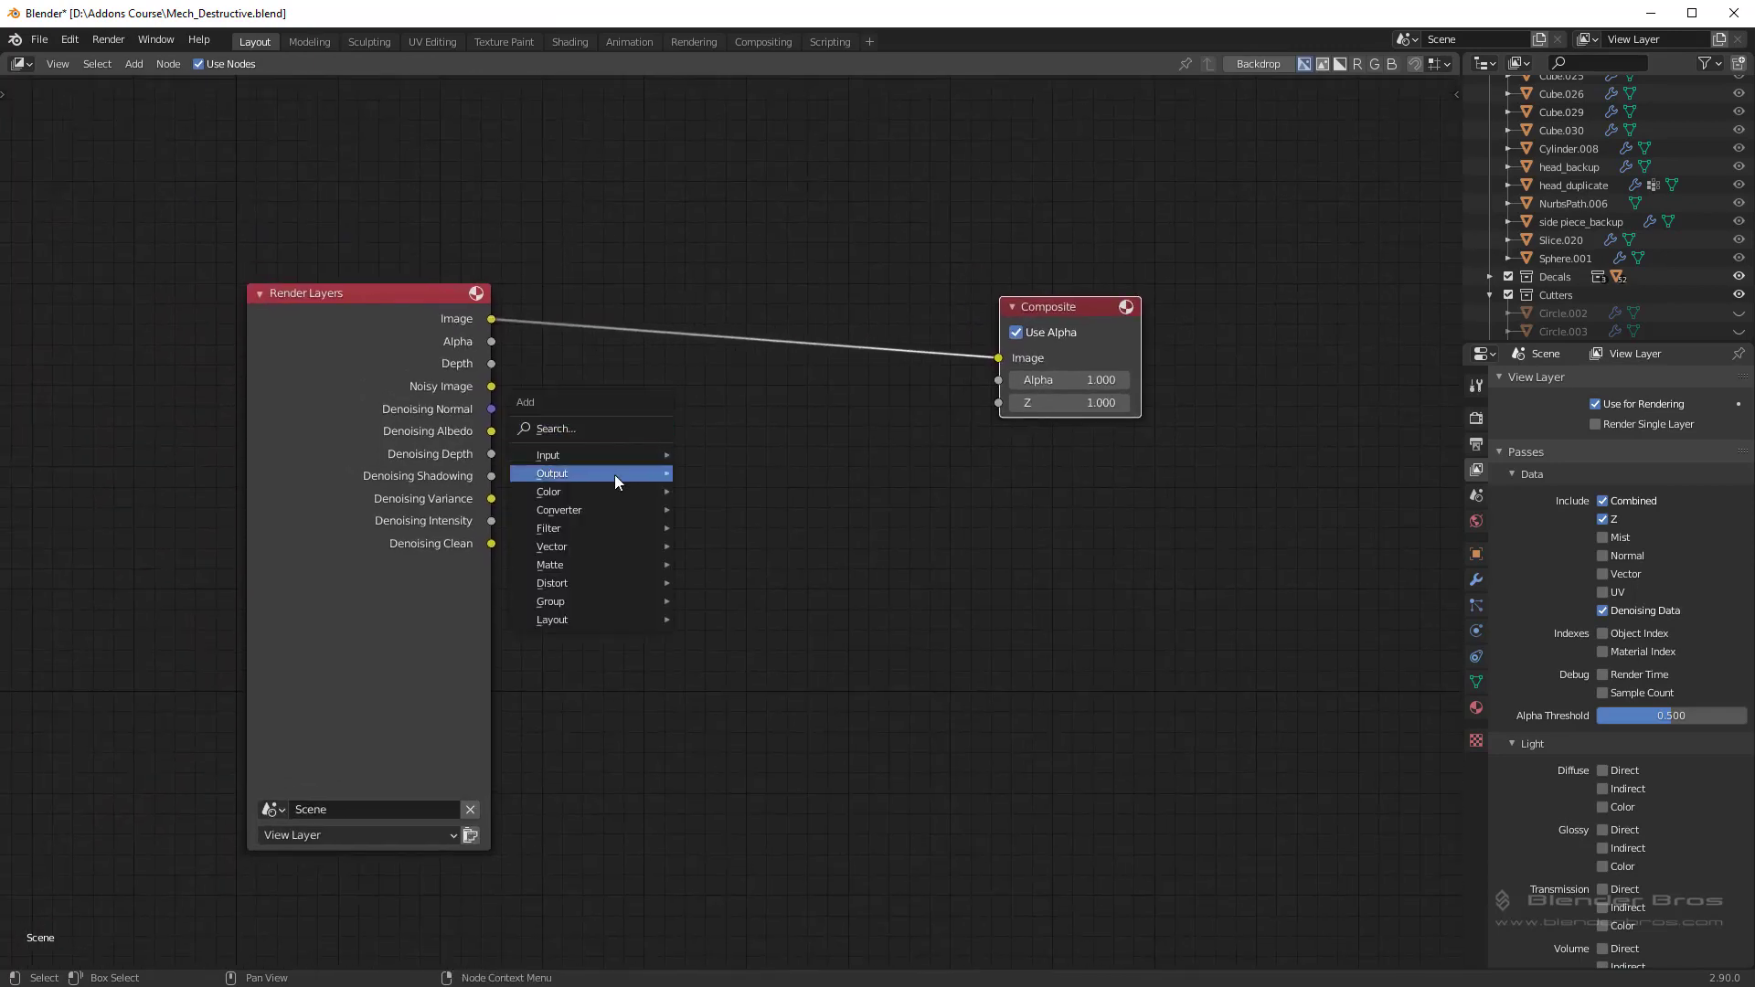
{"action": "mouse_move", "coordinate": [594, 528]}
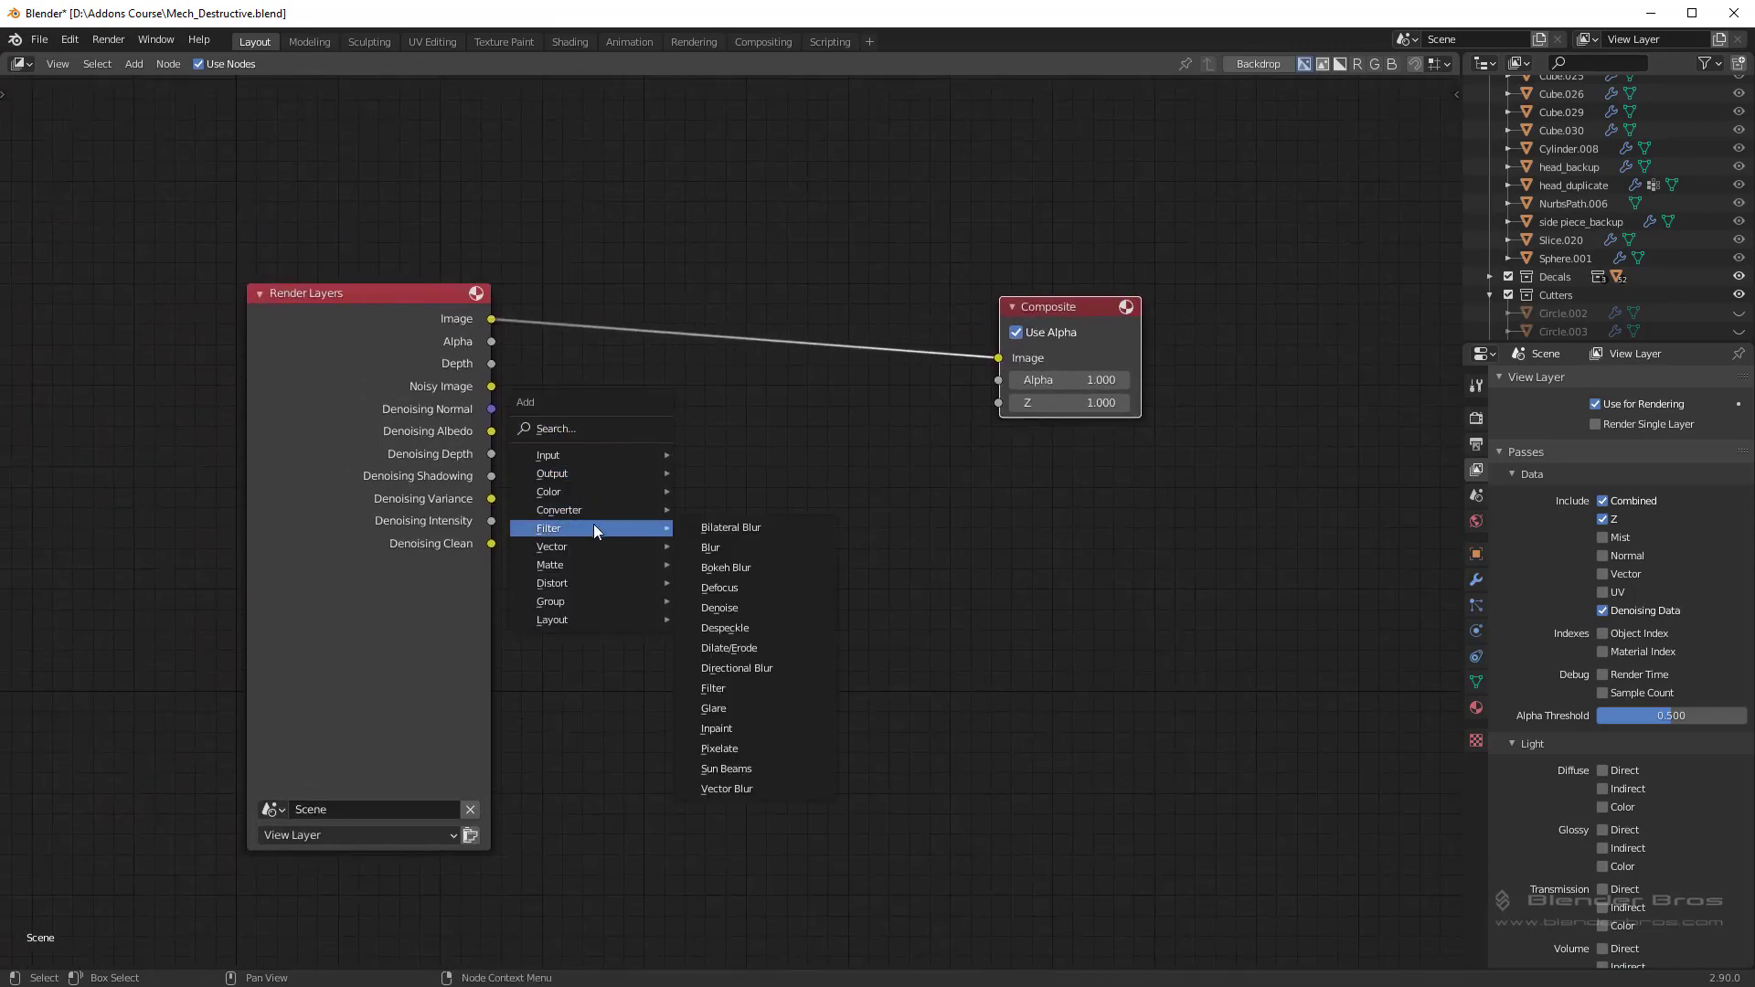
{"action": "left_click", "coordinate": [751, 607]}
{"action": "left_click", "coordinate": [616, 233]}
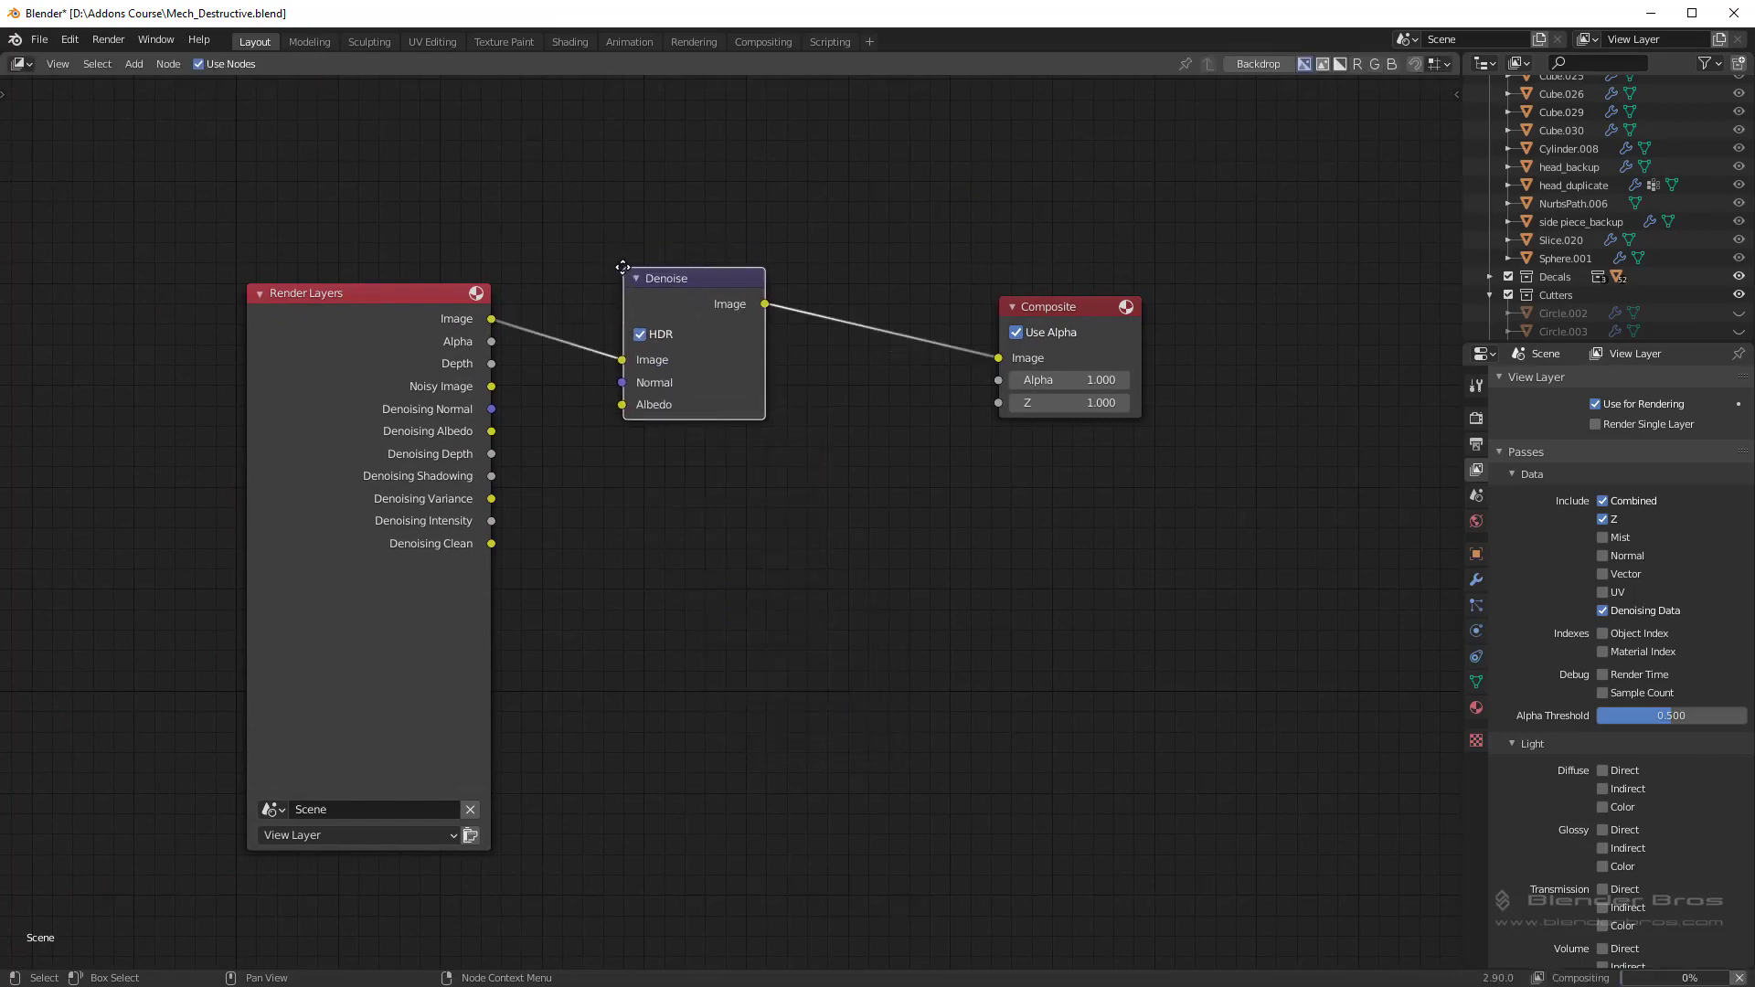
{"action": "left_click_drag", "start_coordinate": [491, 386], "coordinate": [622, 360]}
{"action": "left_click_drag", "start_coordinate": [492, 411], "coordinate": [622, 382]}
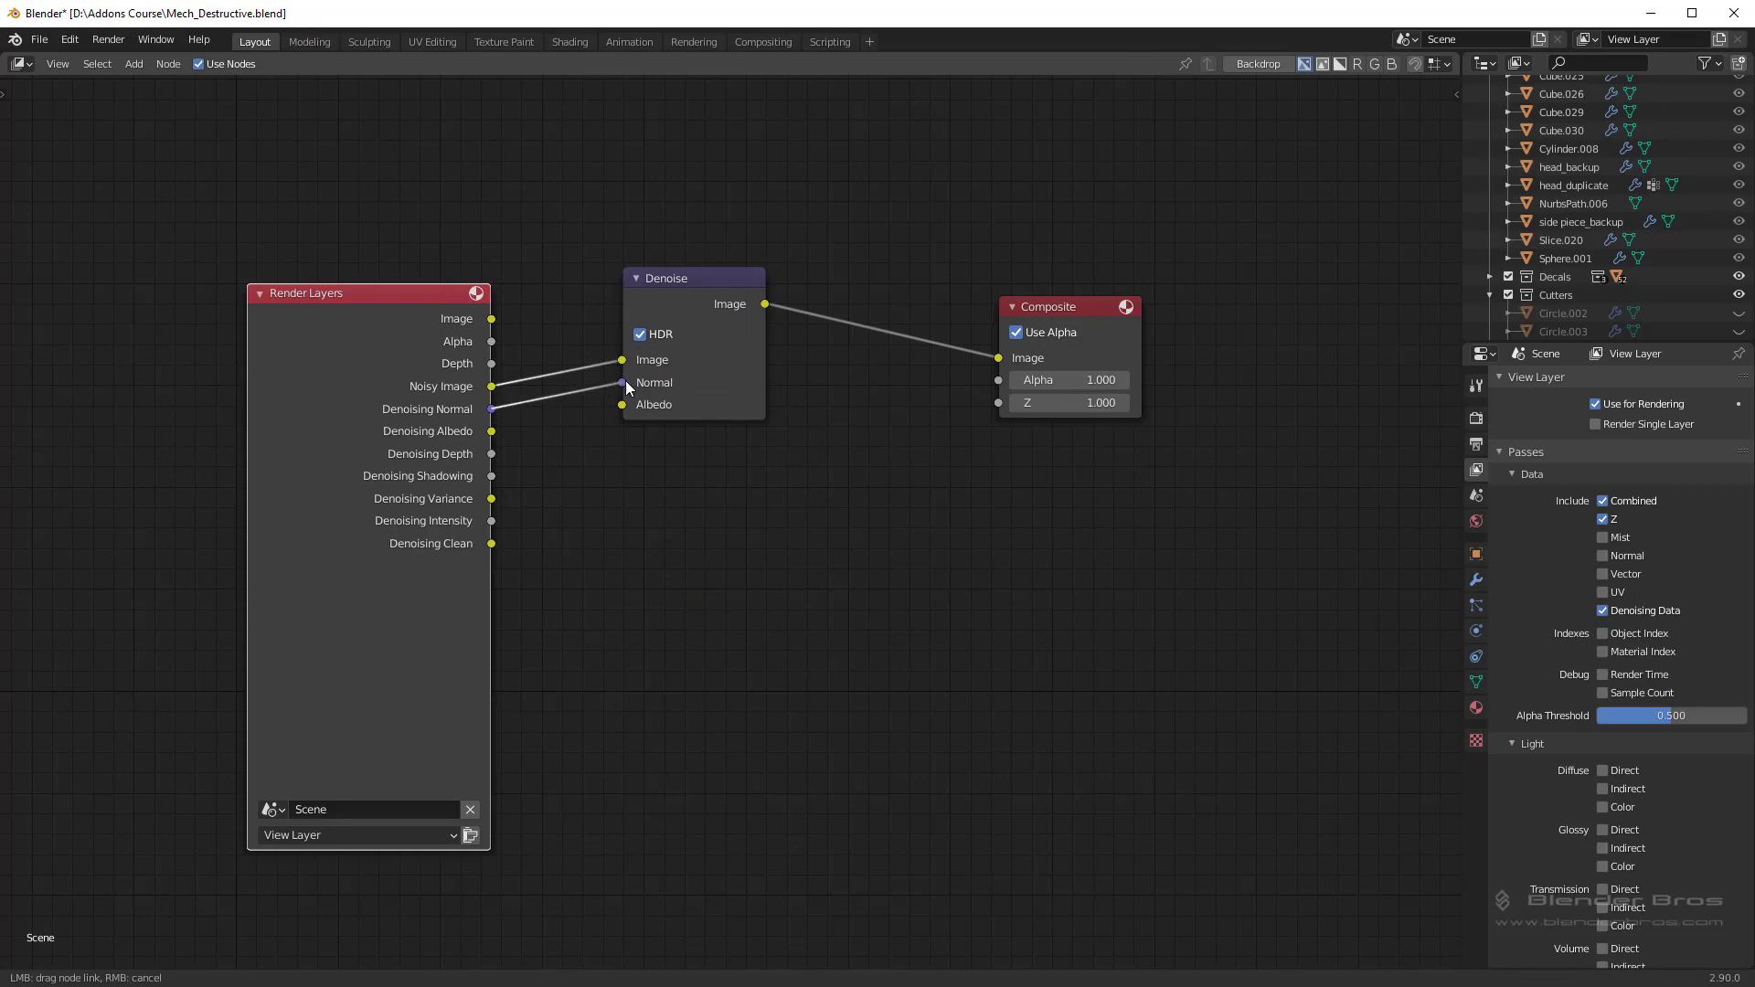
{"action": "left_click_drag", "start_coordinate": [492, 431], "coordinate": [622, 405]}
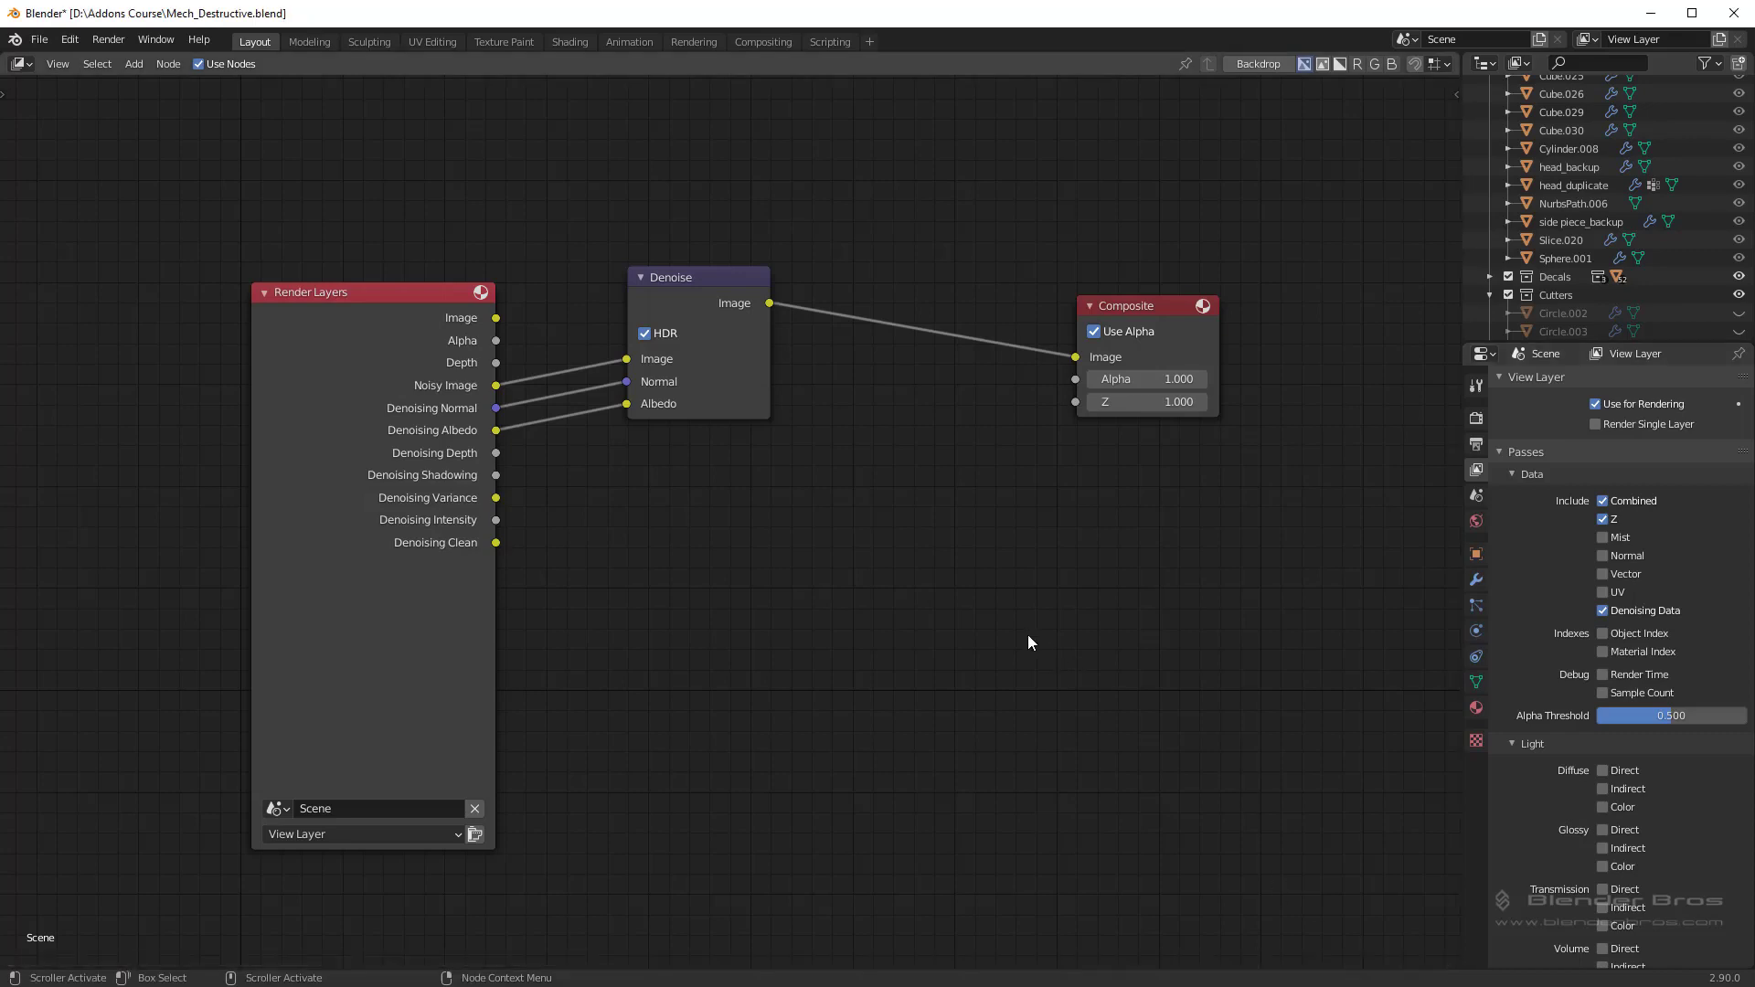
Step: Drop a Glare node on the Denoise–Composite link and set its type to Fog Glow
{"action": "key", "text": "shift+a"}
{"action": "mouse_move", "coordinate": [1028, 634]}
{"action": "left_click", "coordinate": [1117, 814]}
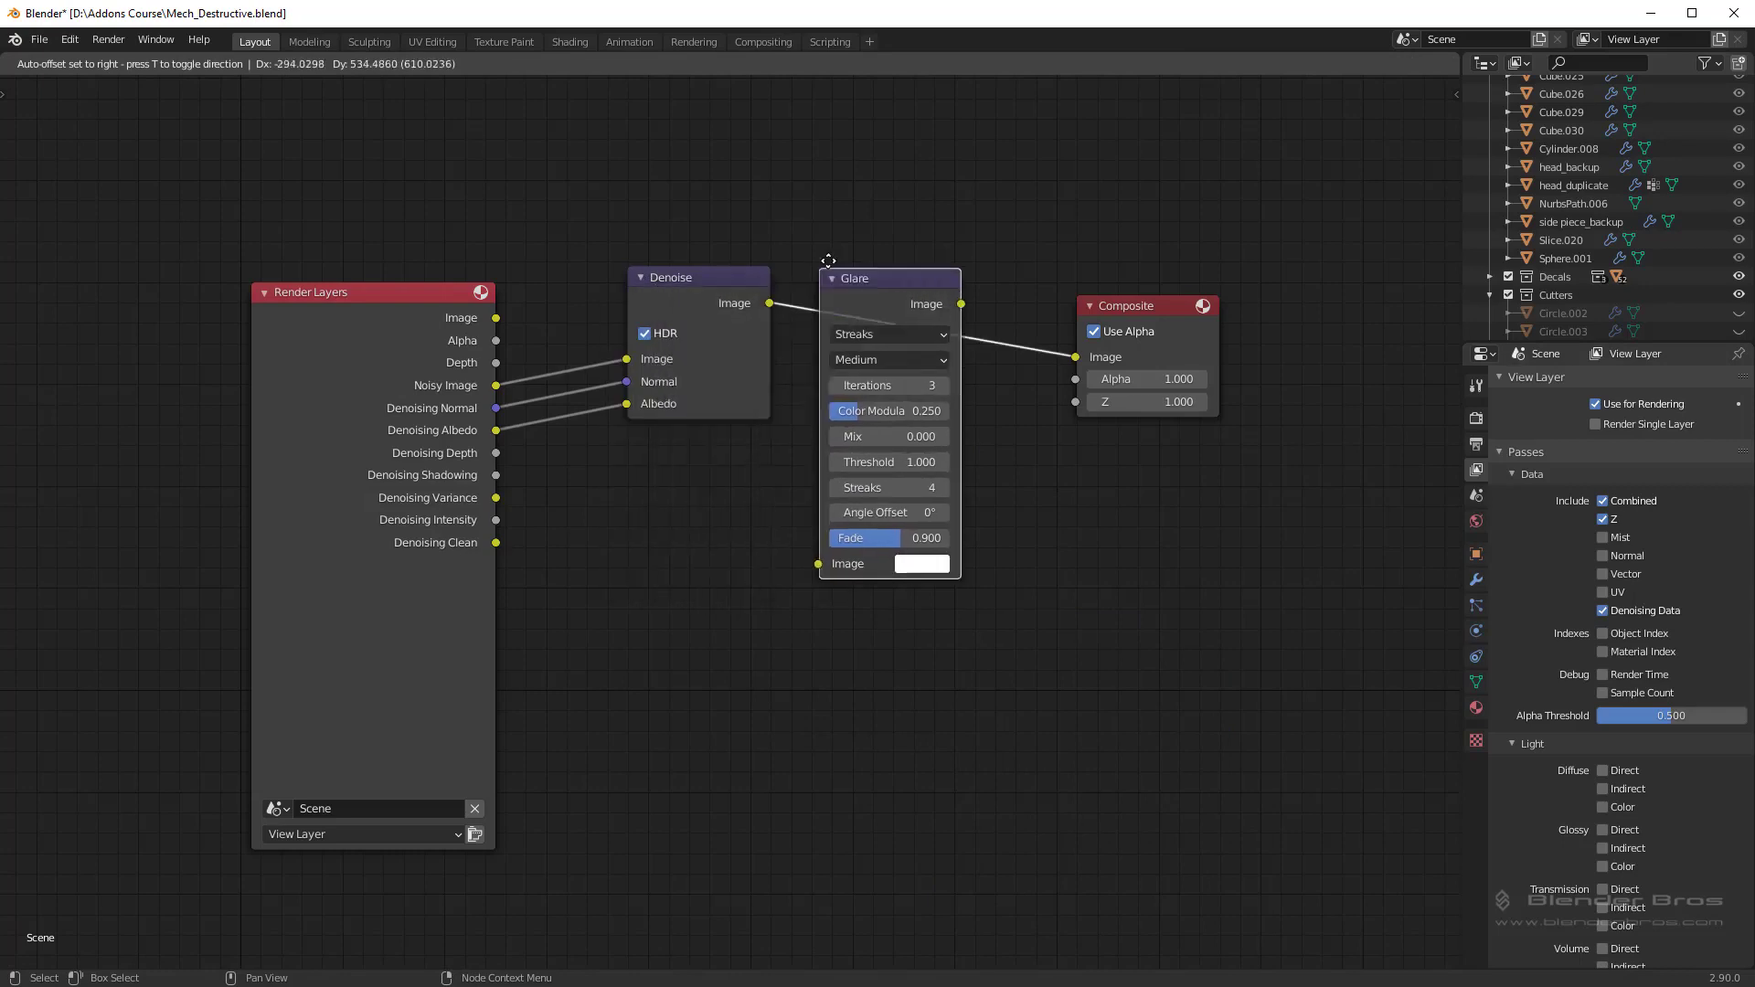
{"action": "left_click", "coordinate": [850, 224]}
{"action": "left_click", "coordinate": [918, 288]}
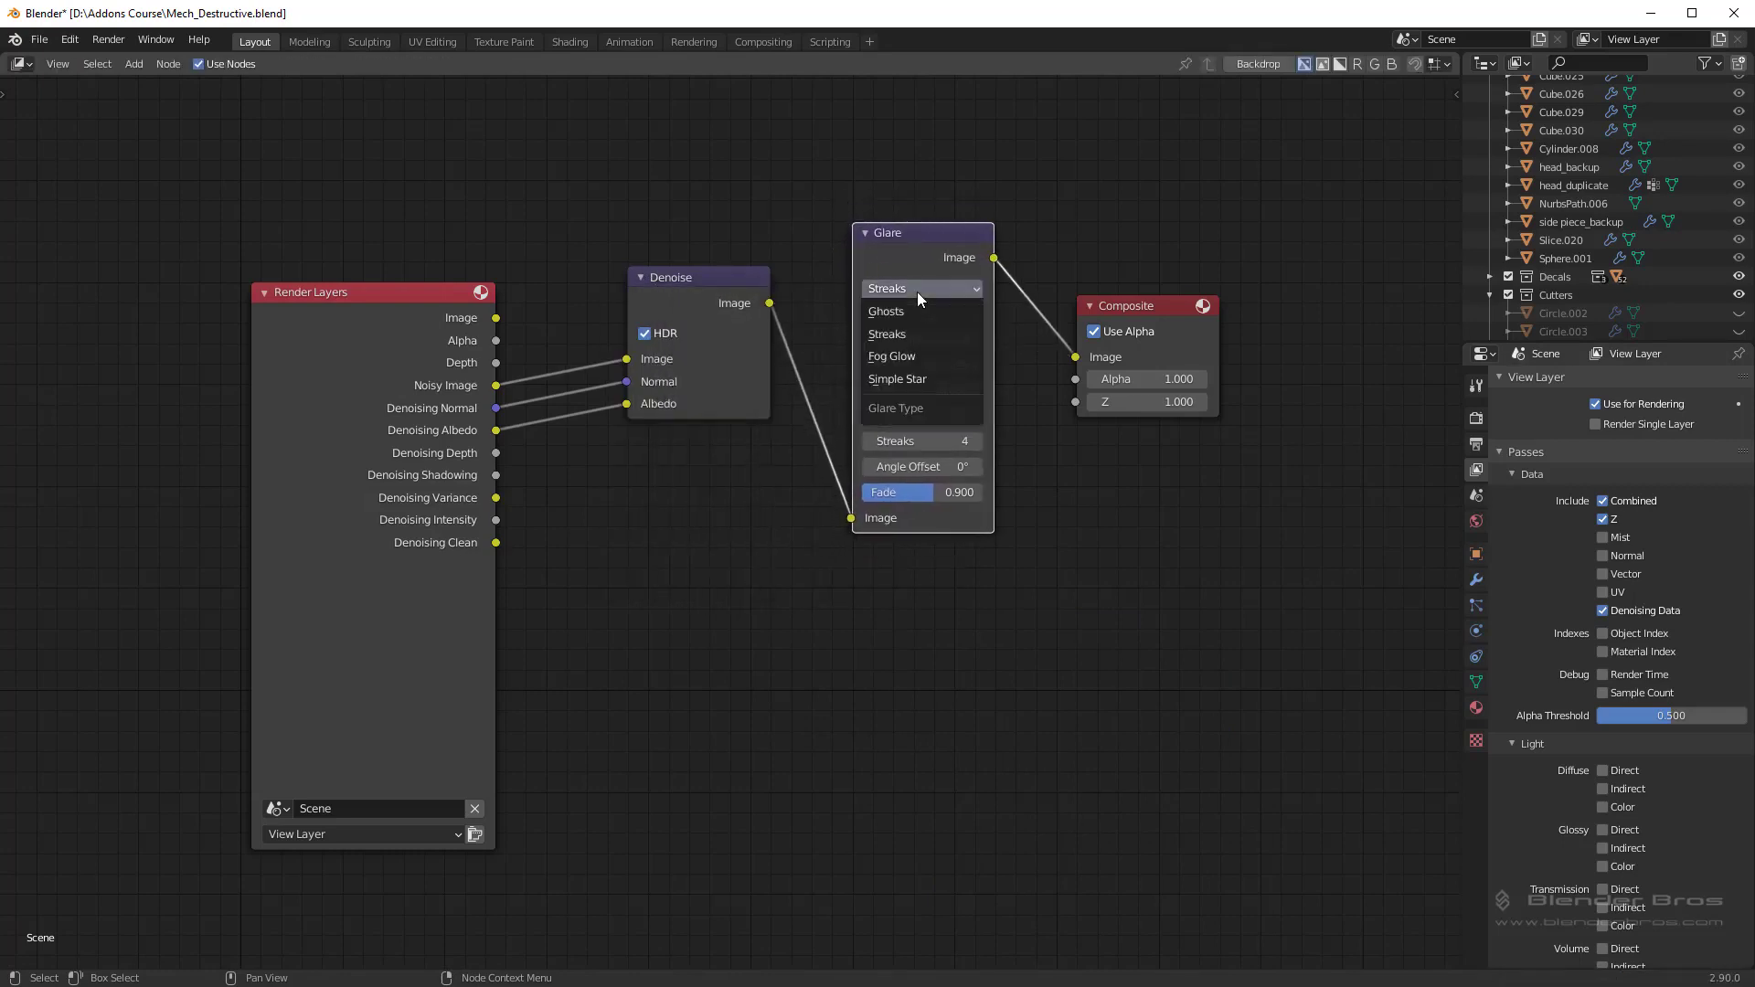
{"action": "left_click", "coordinate": [903, 356]}
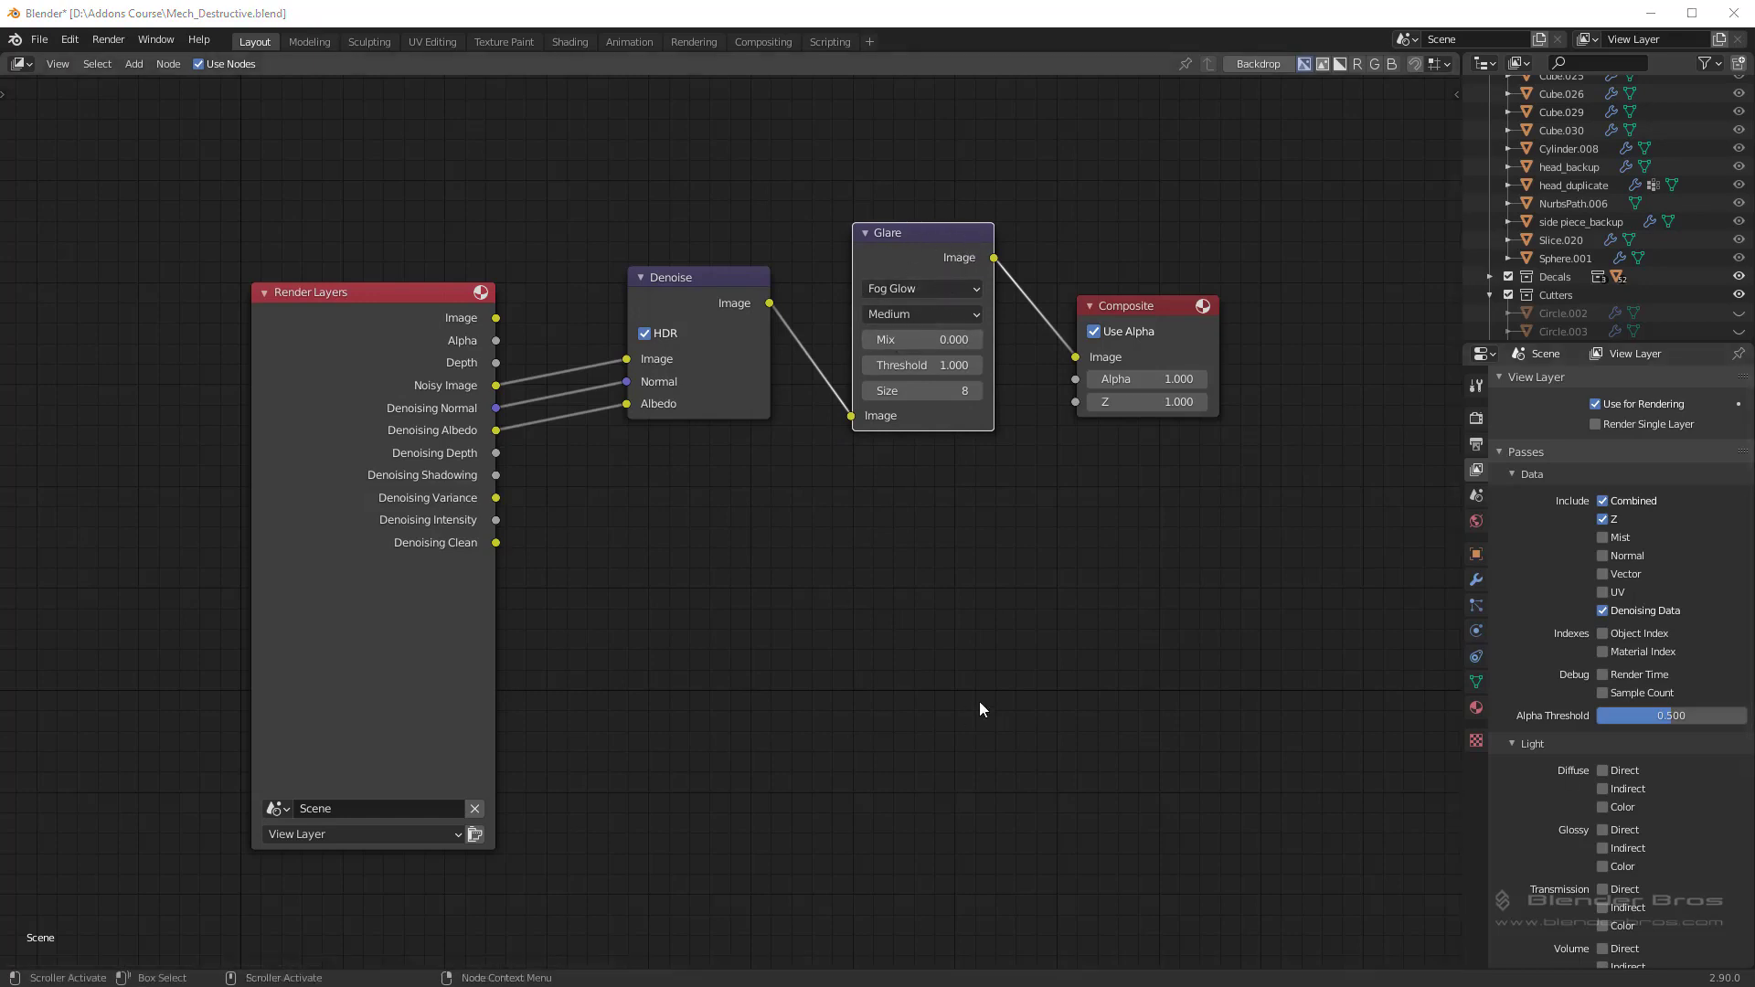
Step: Switch the main area back to the 3D viewport in camera view
{"action": "left_click", "coordinate": [31, 68]}
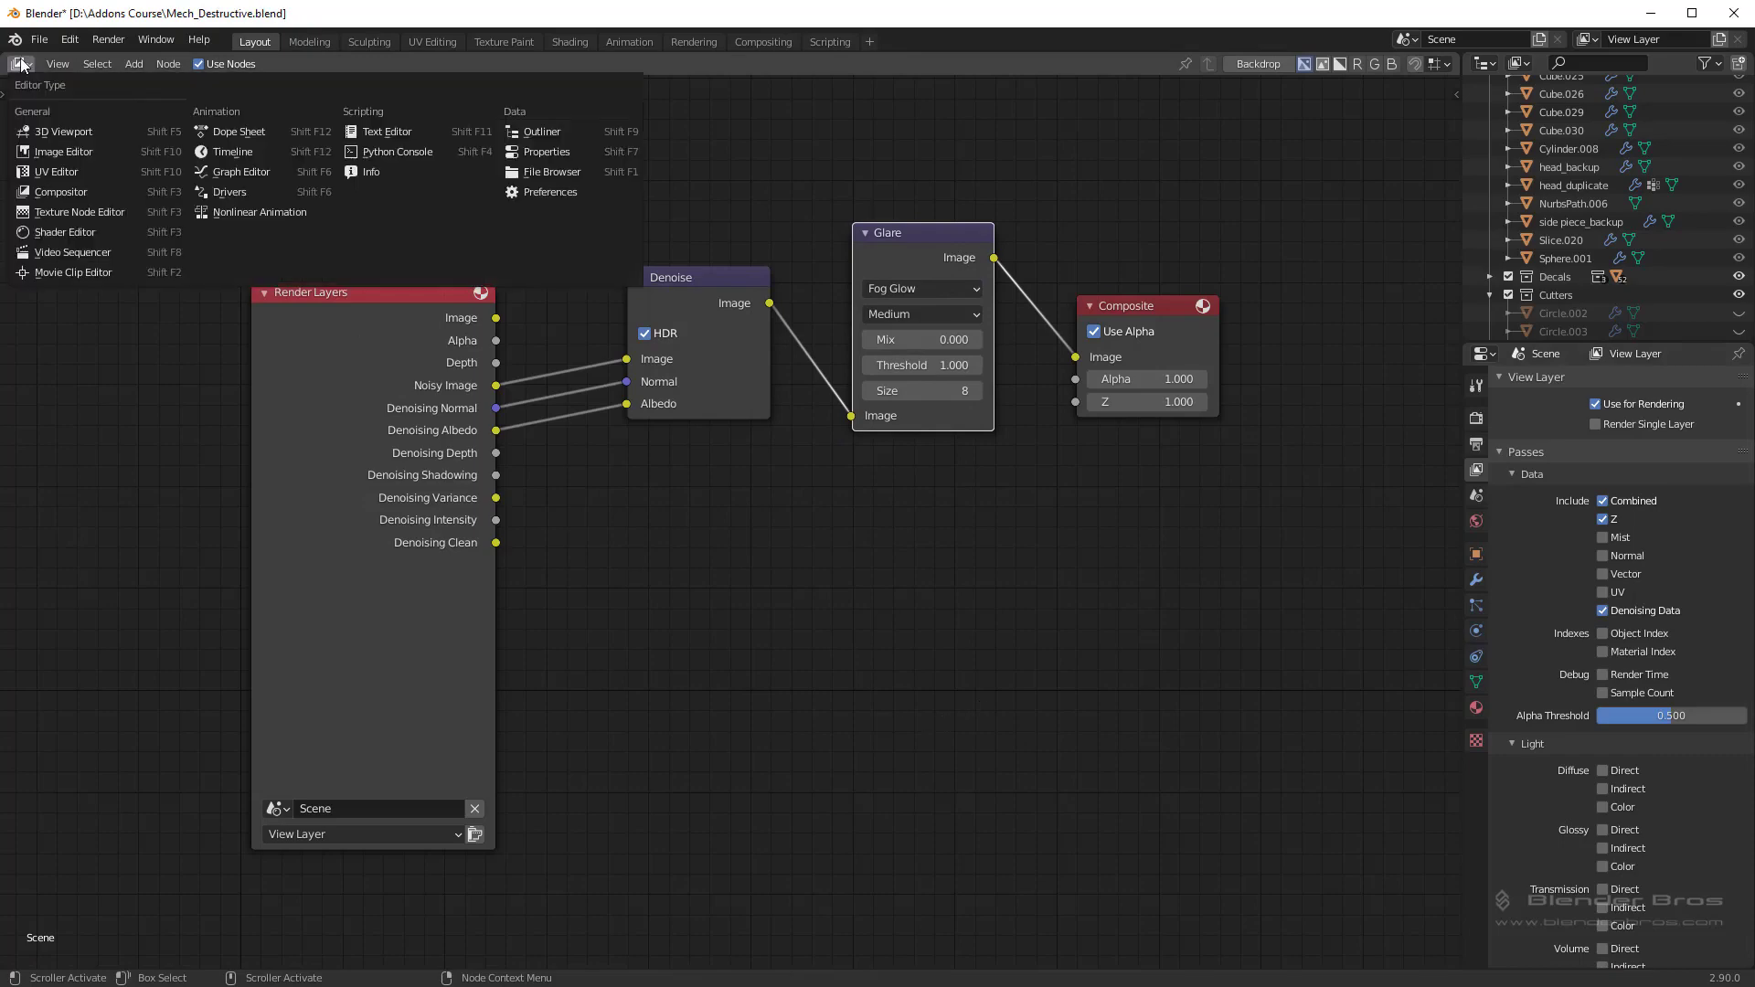
{"action": "left_click", "coordinate": [44, 130]}
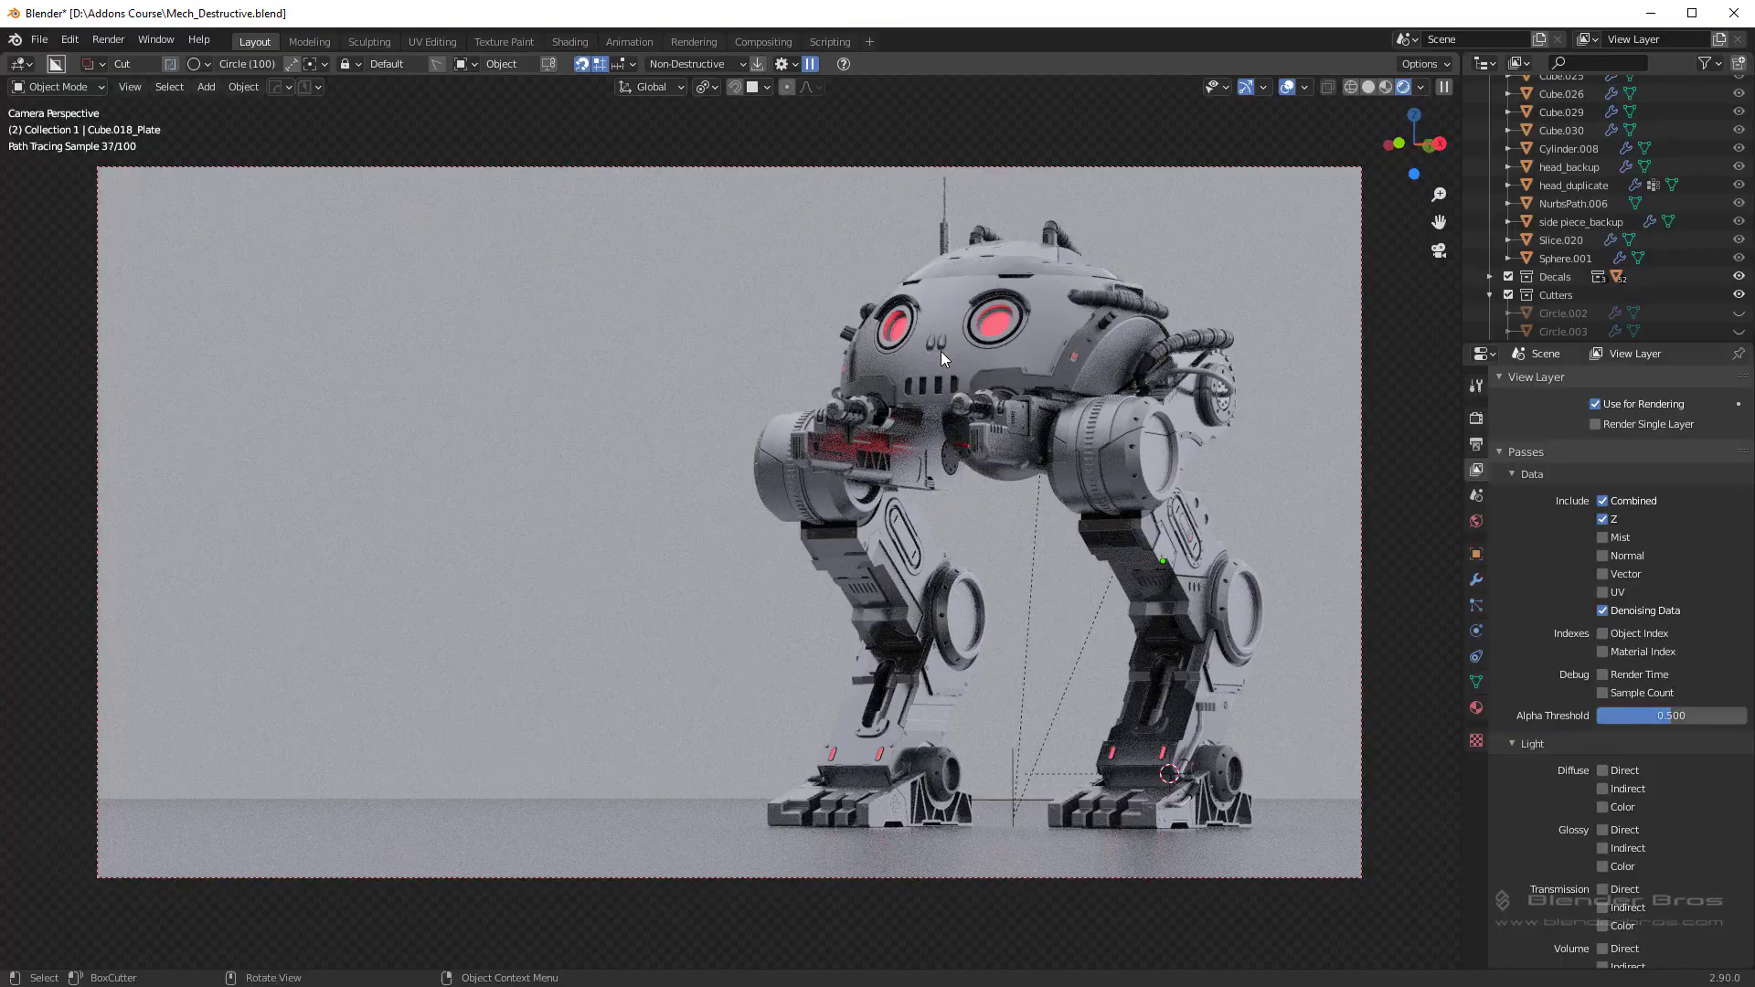
{"action": "mouse_move", "coordinate": [1051, 413]}
{"action": "middle_mouse_down"}
{"action": "mouse_move", "coordinate": [1106, 421]}
{"action": "mouse_move", "coordinate": [923, 478]}
{"action": "mouse_move", "coordinate": [1110, 420]}
{"action": "mouse_move", "coordinate": [985, 443]}
{"action": "mouse_move", "coordinate": [1013, 429]}
{"action": "middle_mouse_up"}
{"action": "scroll", "coordinate": [924, 478], "scroll_direction": "up", "scroll_amount": 3}
{"action": "key", "text": "KP_0"}
{"action": "left_click", "coordinate": [108, 39]}
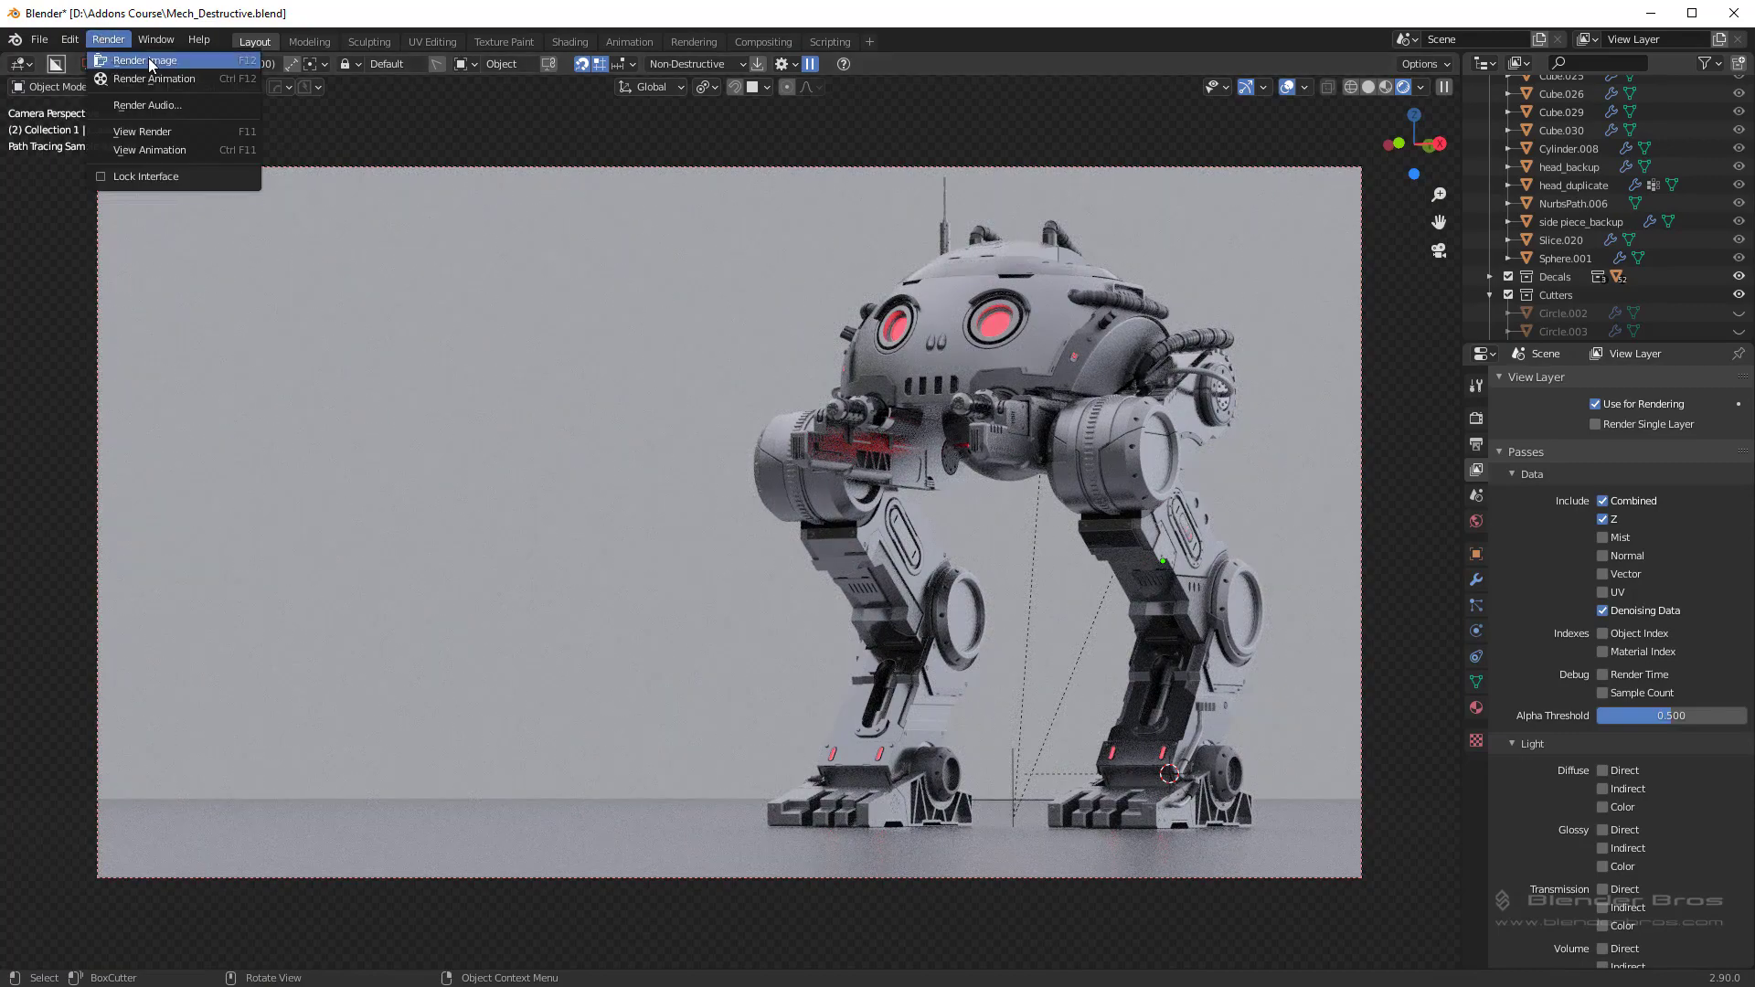
Step: Toggle viewport shading to Solid and back, then render the final still image
{"action": "left_click", "coordinate": [1367, 88]}
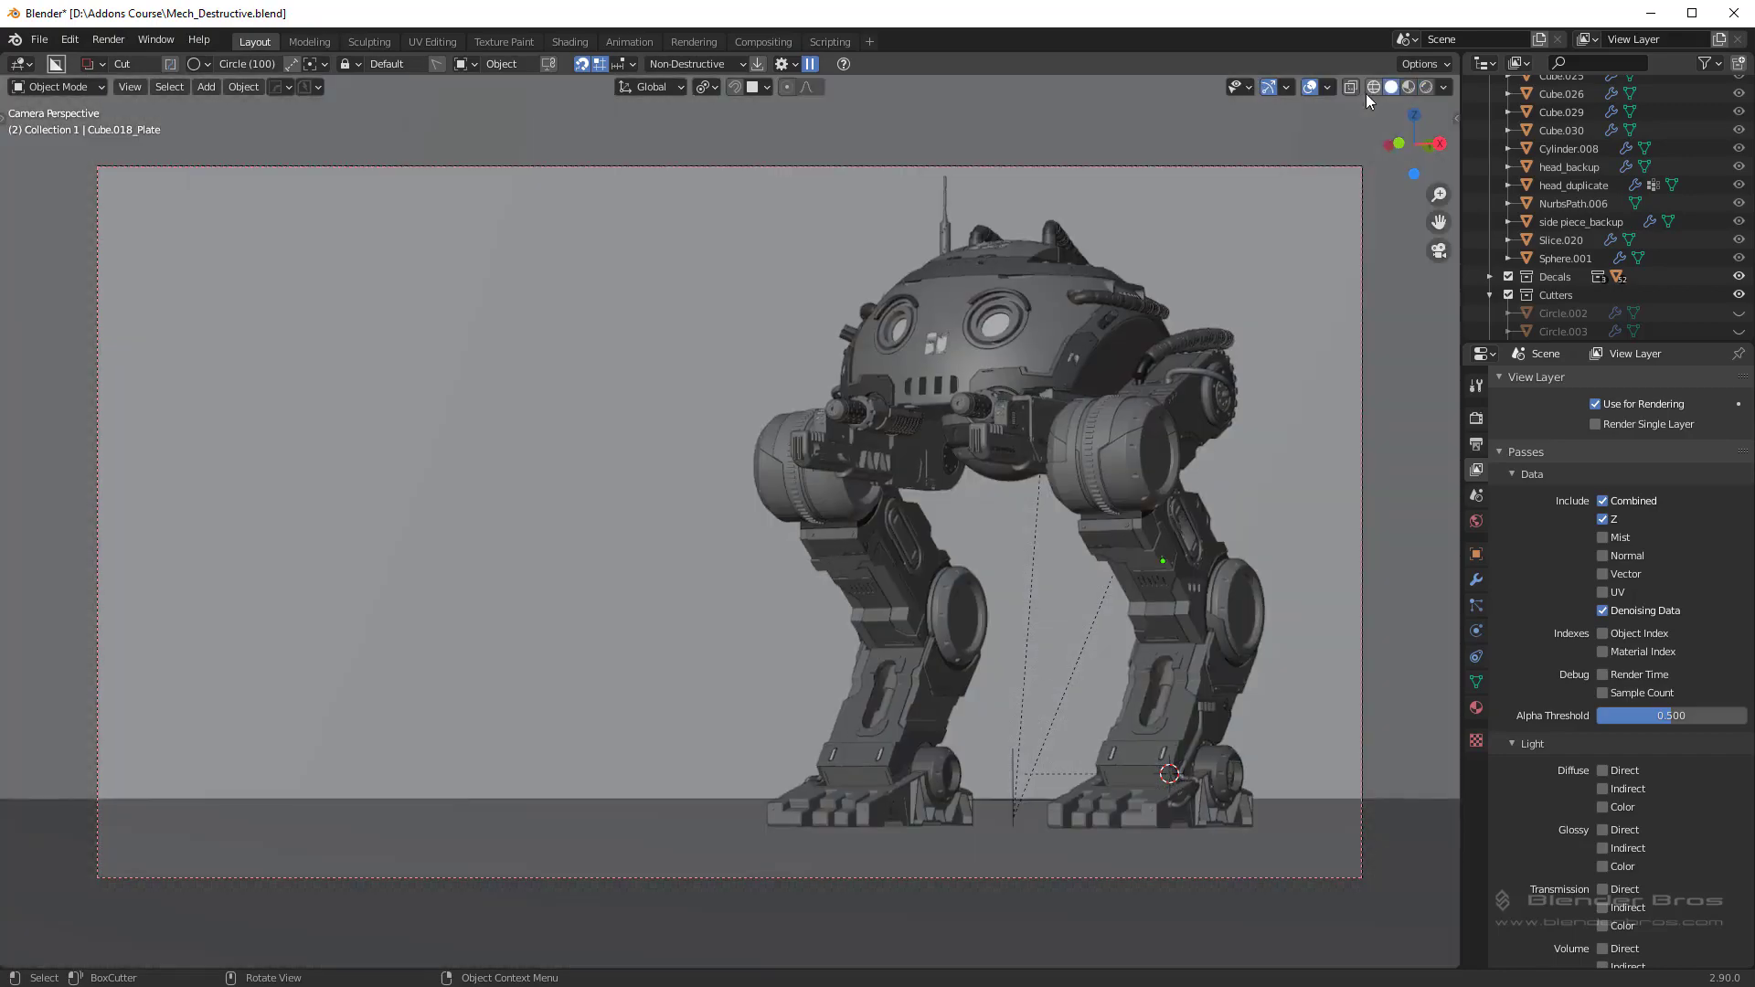
{"action": "left_click", "coordinate": [1403, 86]}
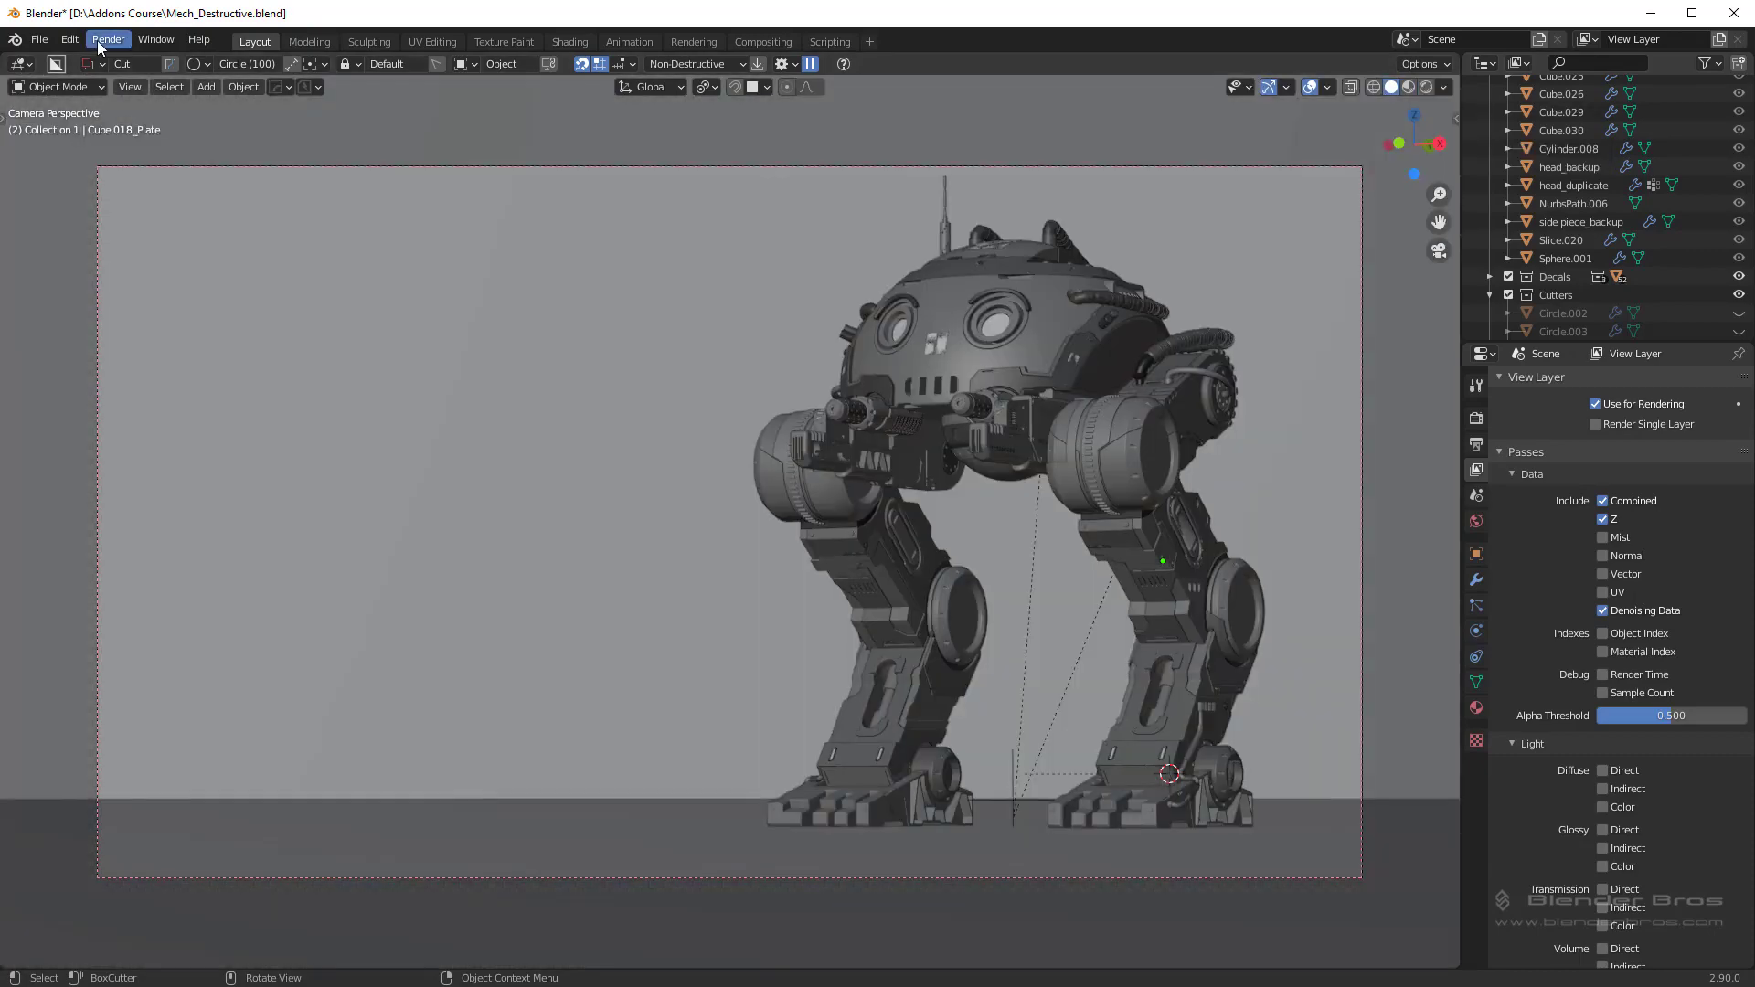
{"action": "left_click", "coordinate": [108, 40]}
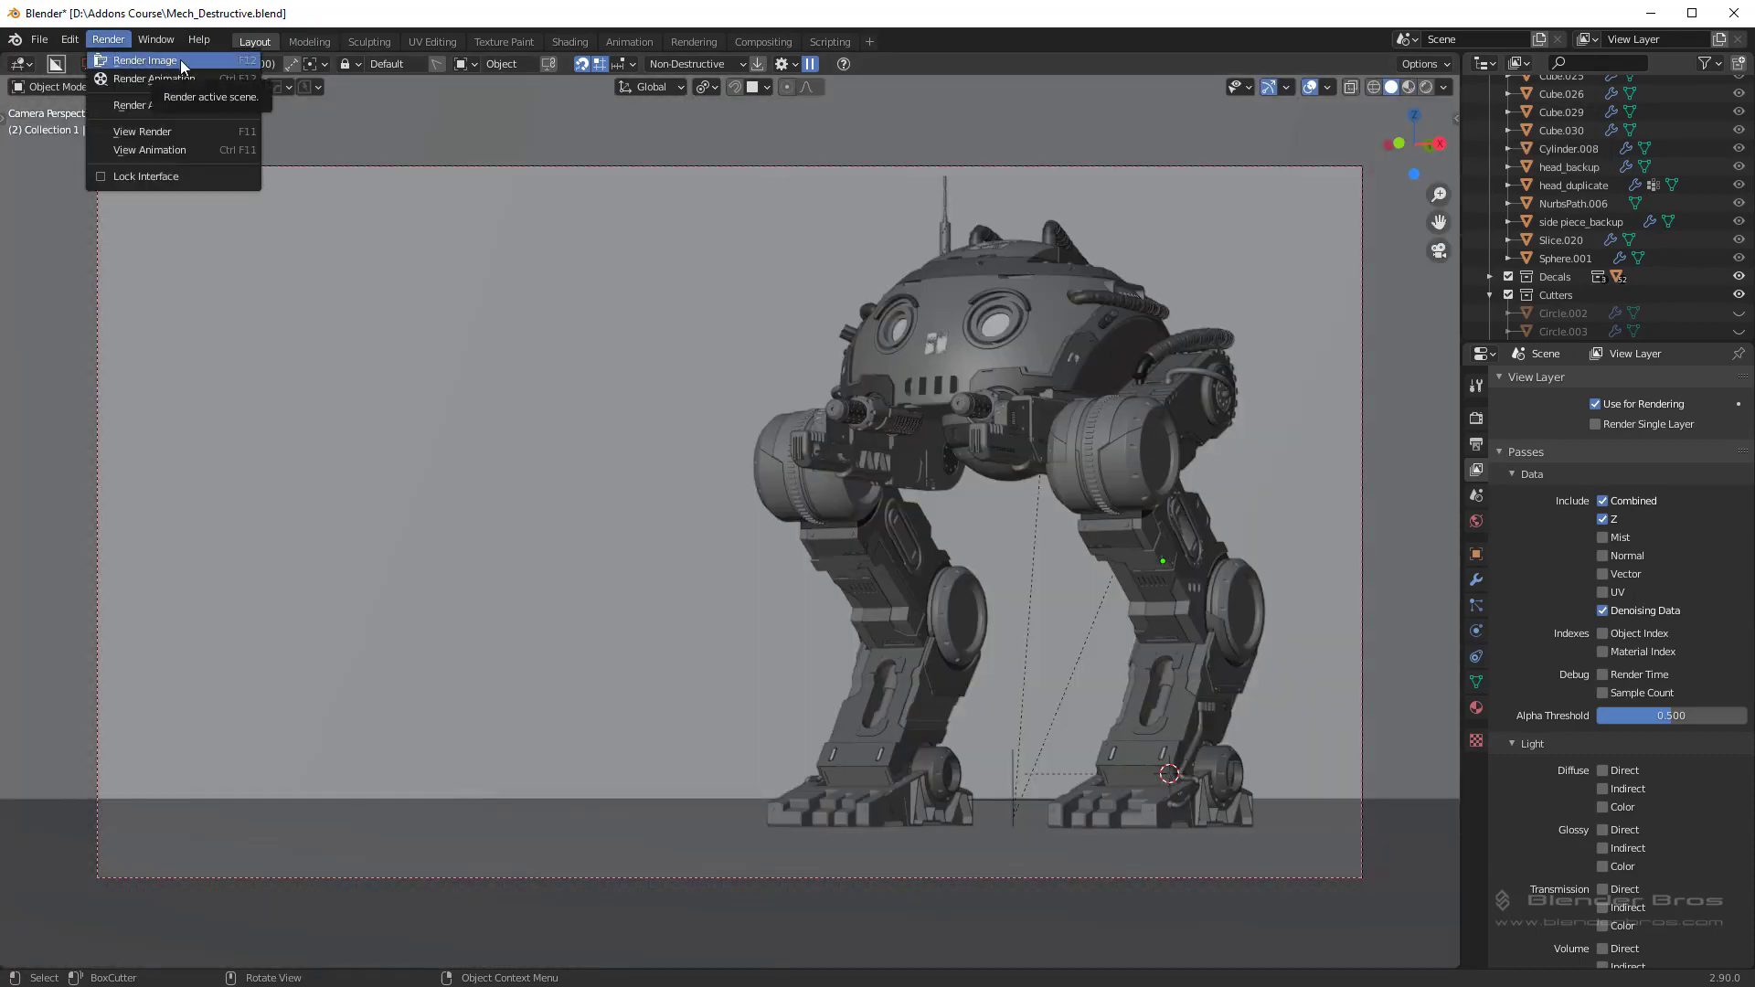
{"action": "left_click", "coordinate": [179, 60]}
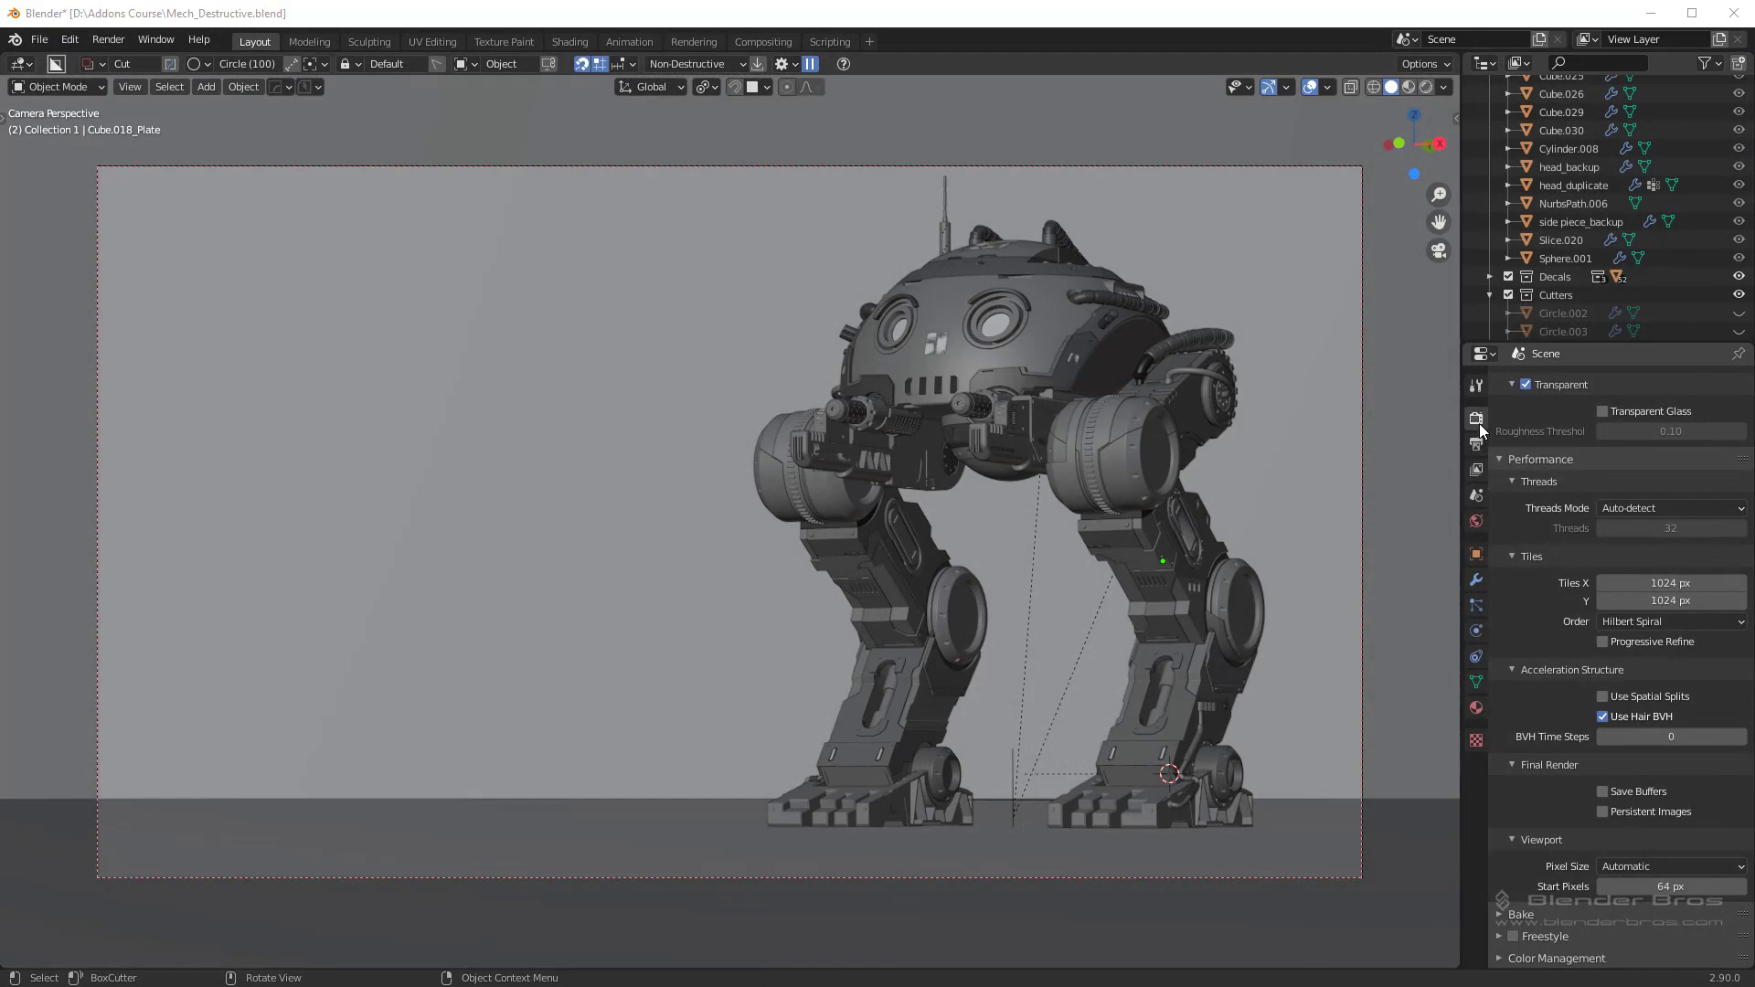
Step: Change the Cycles final Render samples from 200 to 14
{"action": "scroll", "coordinate": [1609, 567], "scroll_direction": "up", "scroll_amount": 12}
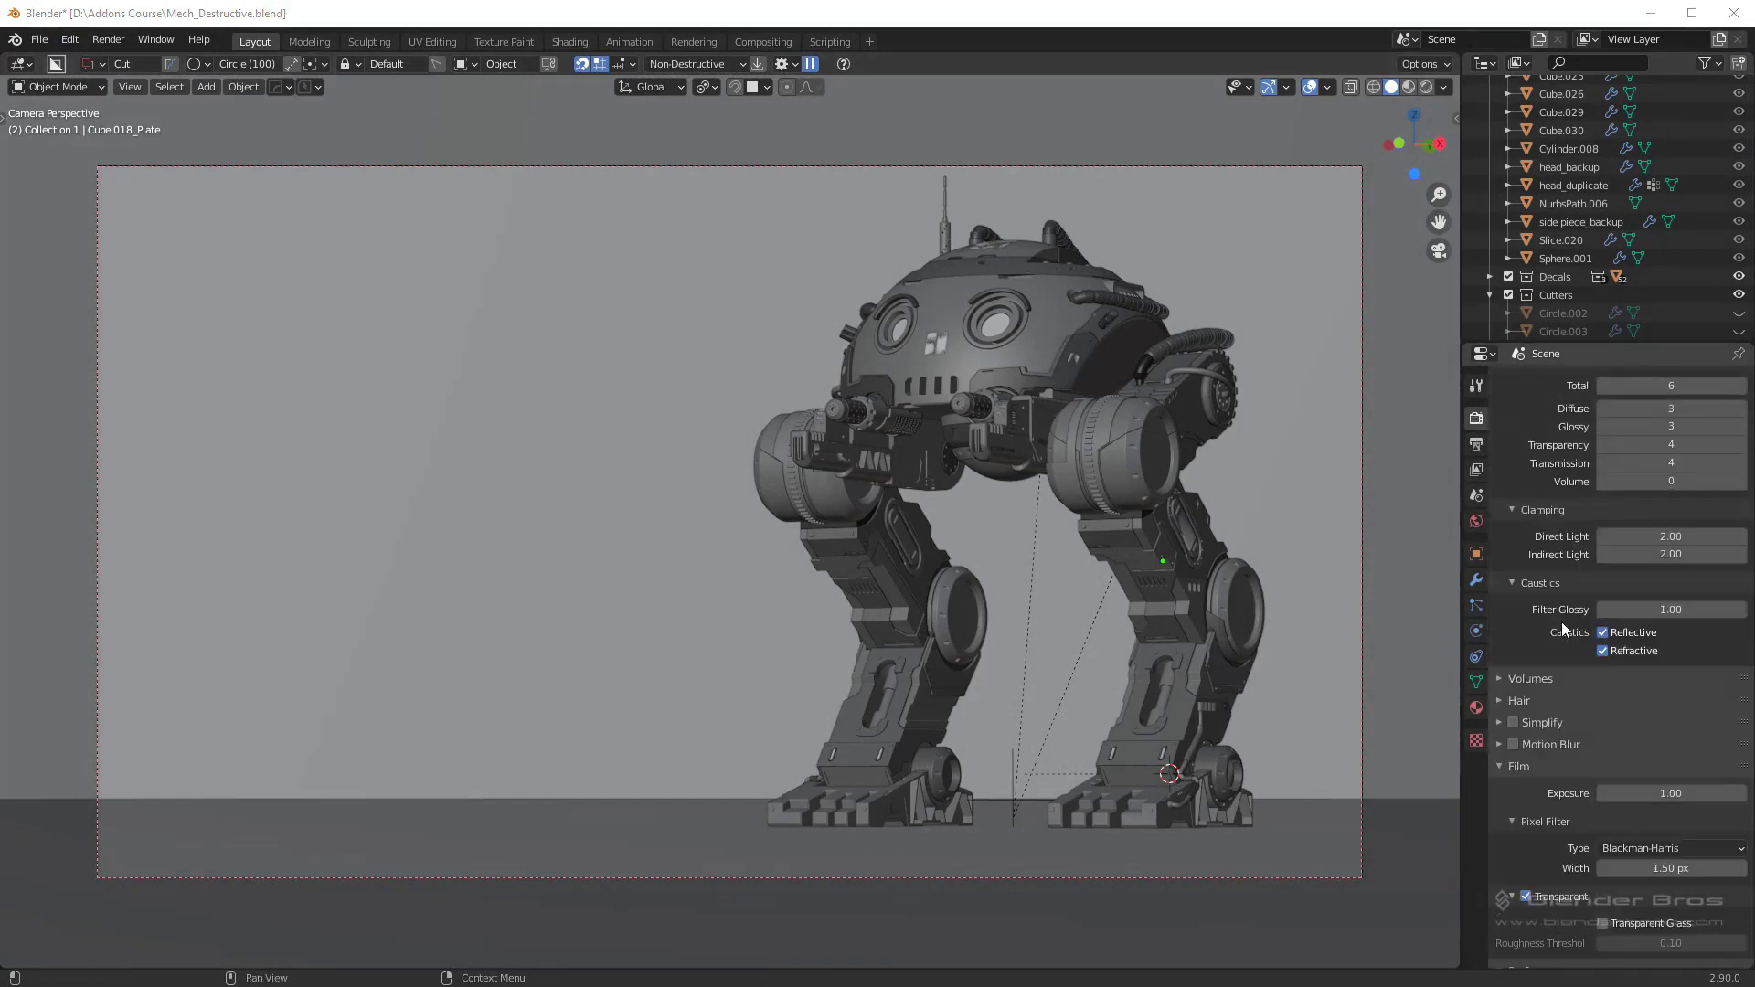
{"action": "scroll", "coordinate": [1558, 617], "scroll_direction": "up", "scroll_amount": 5}
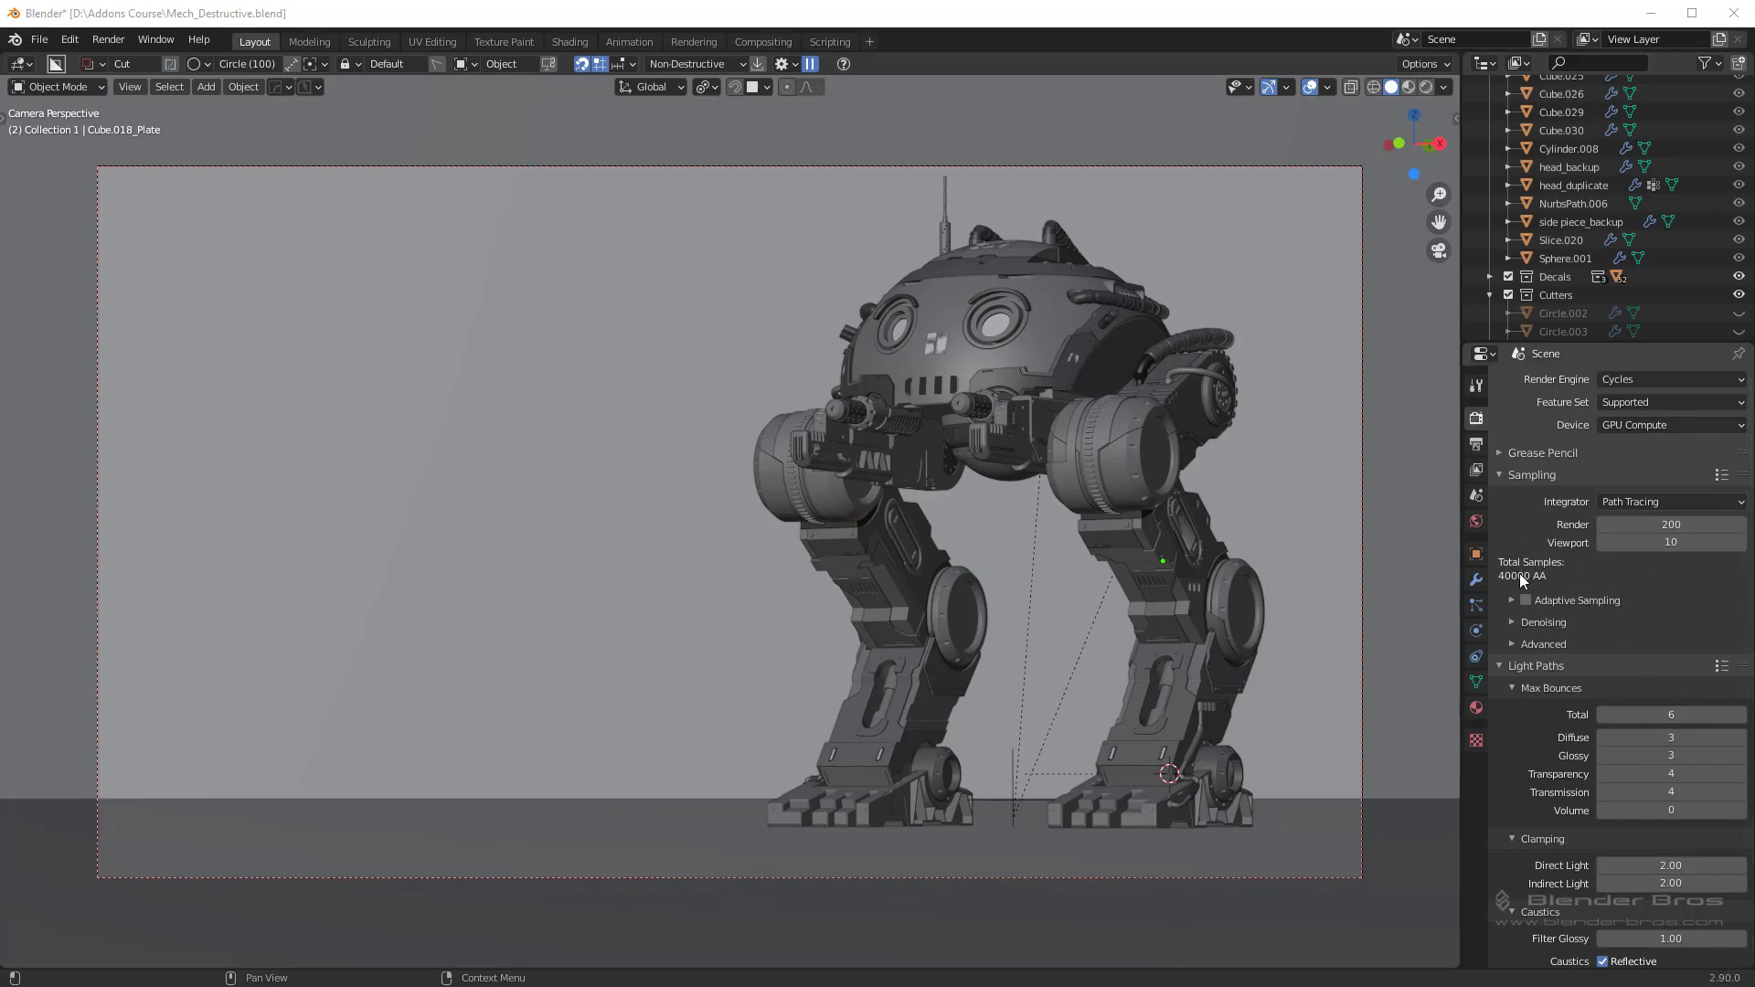
{"action": "left_click", "coordinate": [1687, 526]}
{"action": "type", "text": "14"}
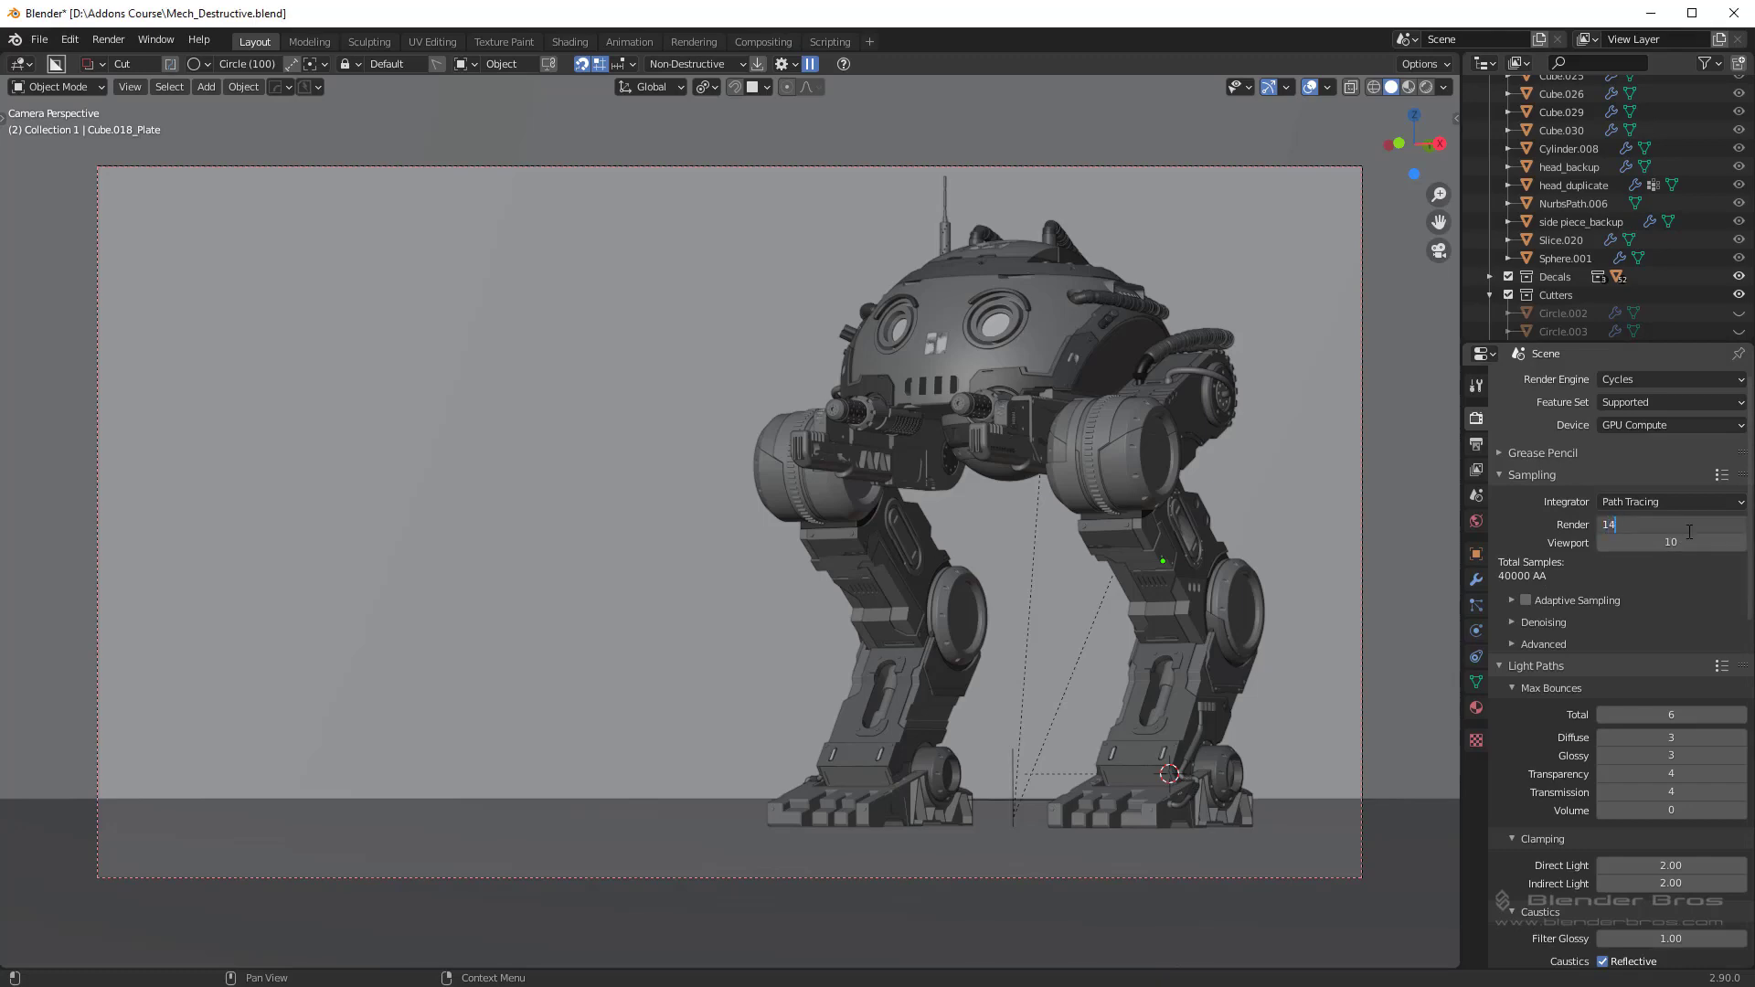
{"action": "key", "text": "Return"}
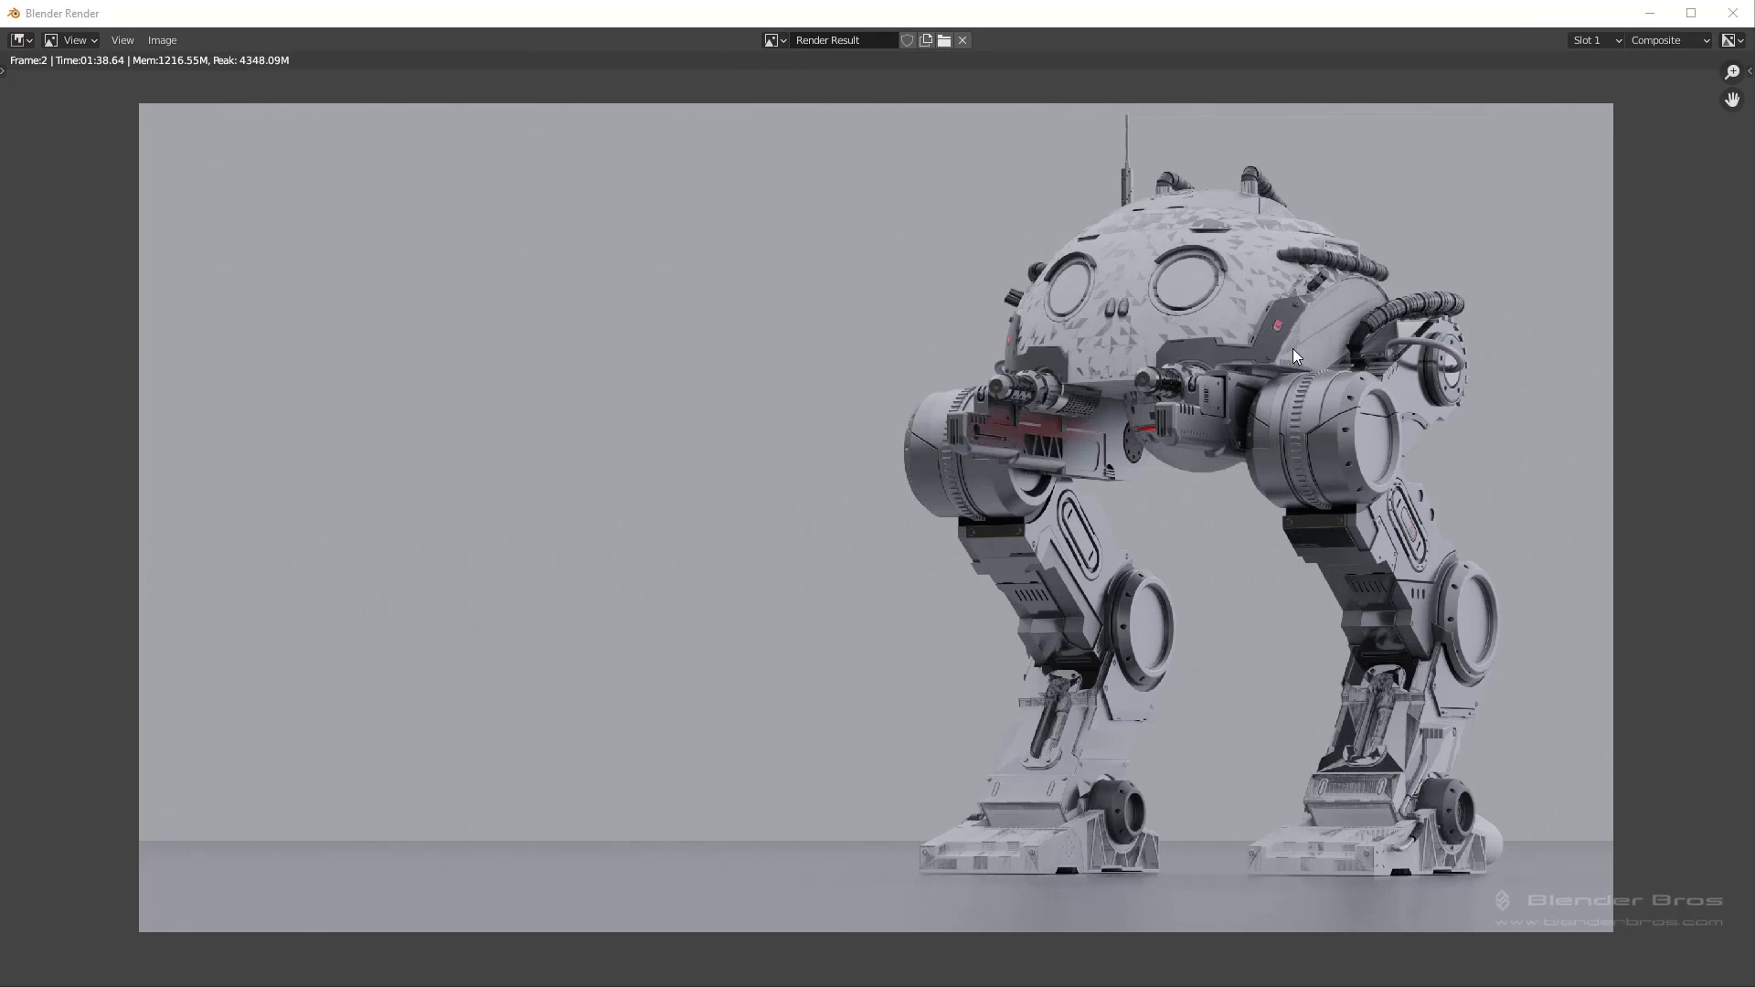
Step: Close the render result and enable the Outliner's render-visibility camera toggles
{"action": "left_click", "coordinate": [1734, 13]}
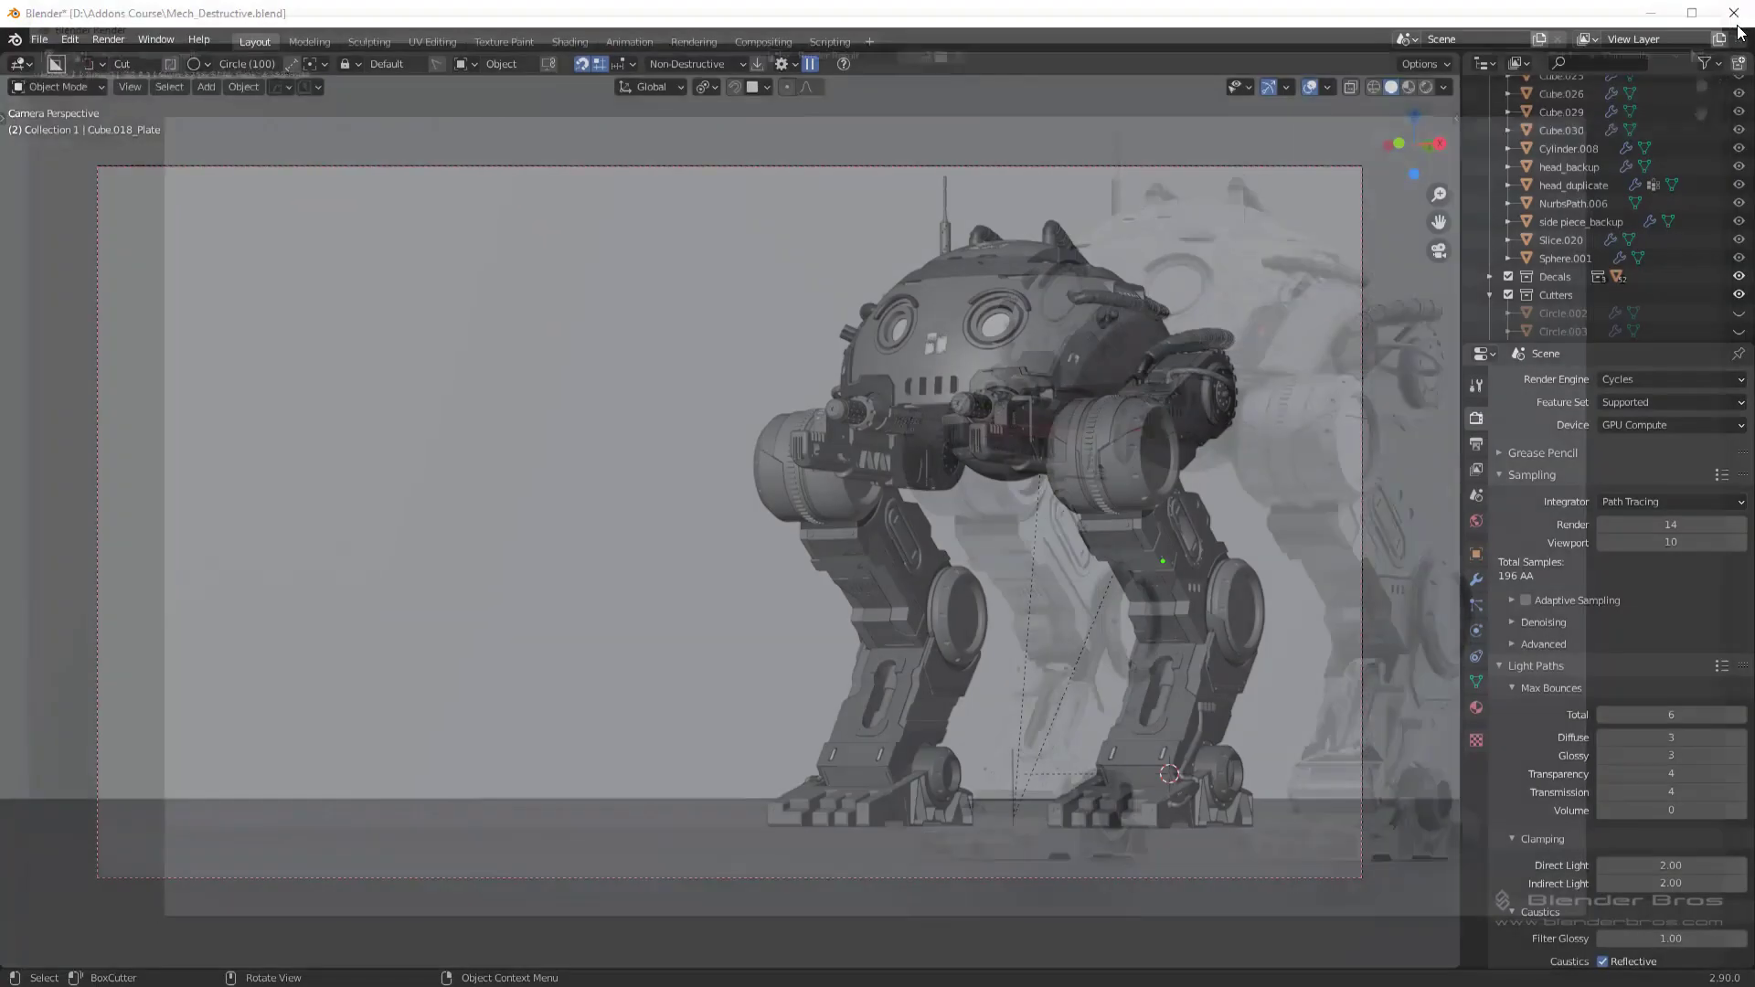
{"action": "scroll", "coordinate": [1549, 255], "scroll_direction": "up", "scroll_amount": 10}
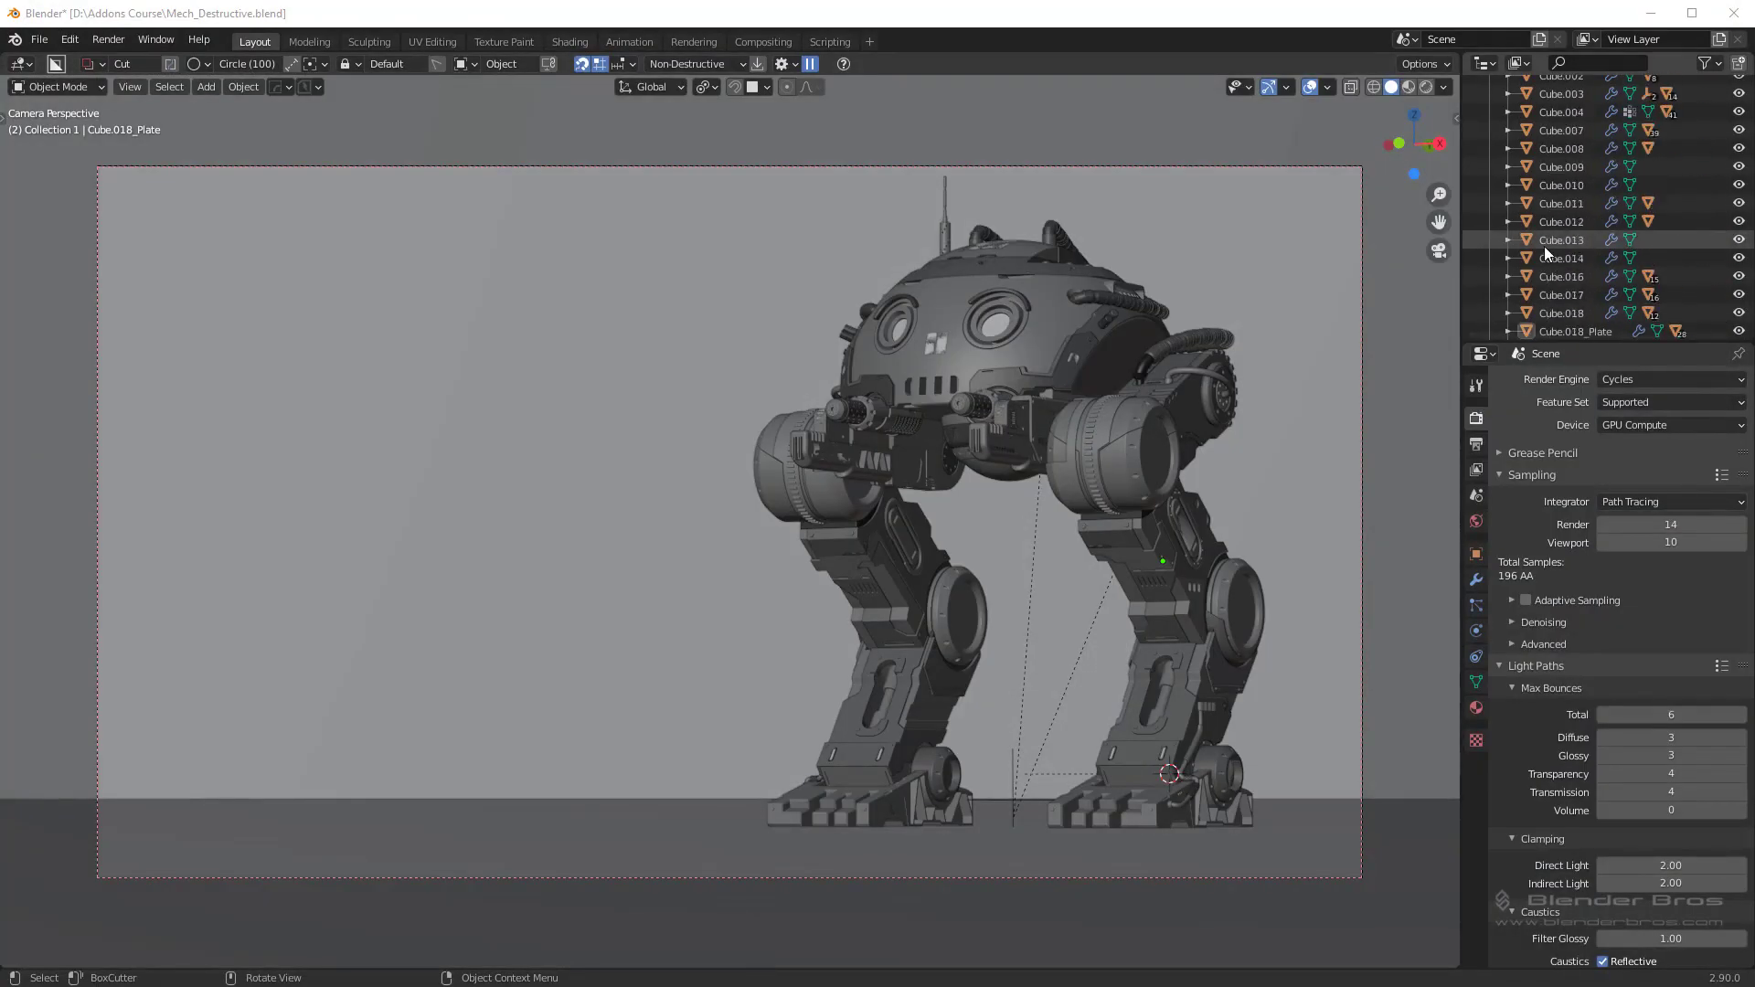
{"action": "scroll", "coordinate": [1490, 119], "scroll_direction": "down", "scroll_amount": 10}
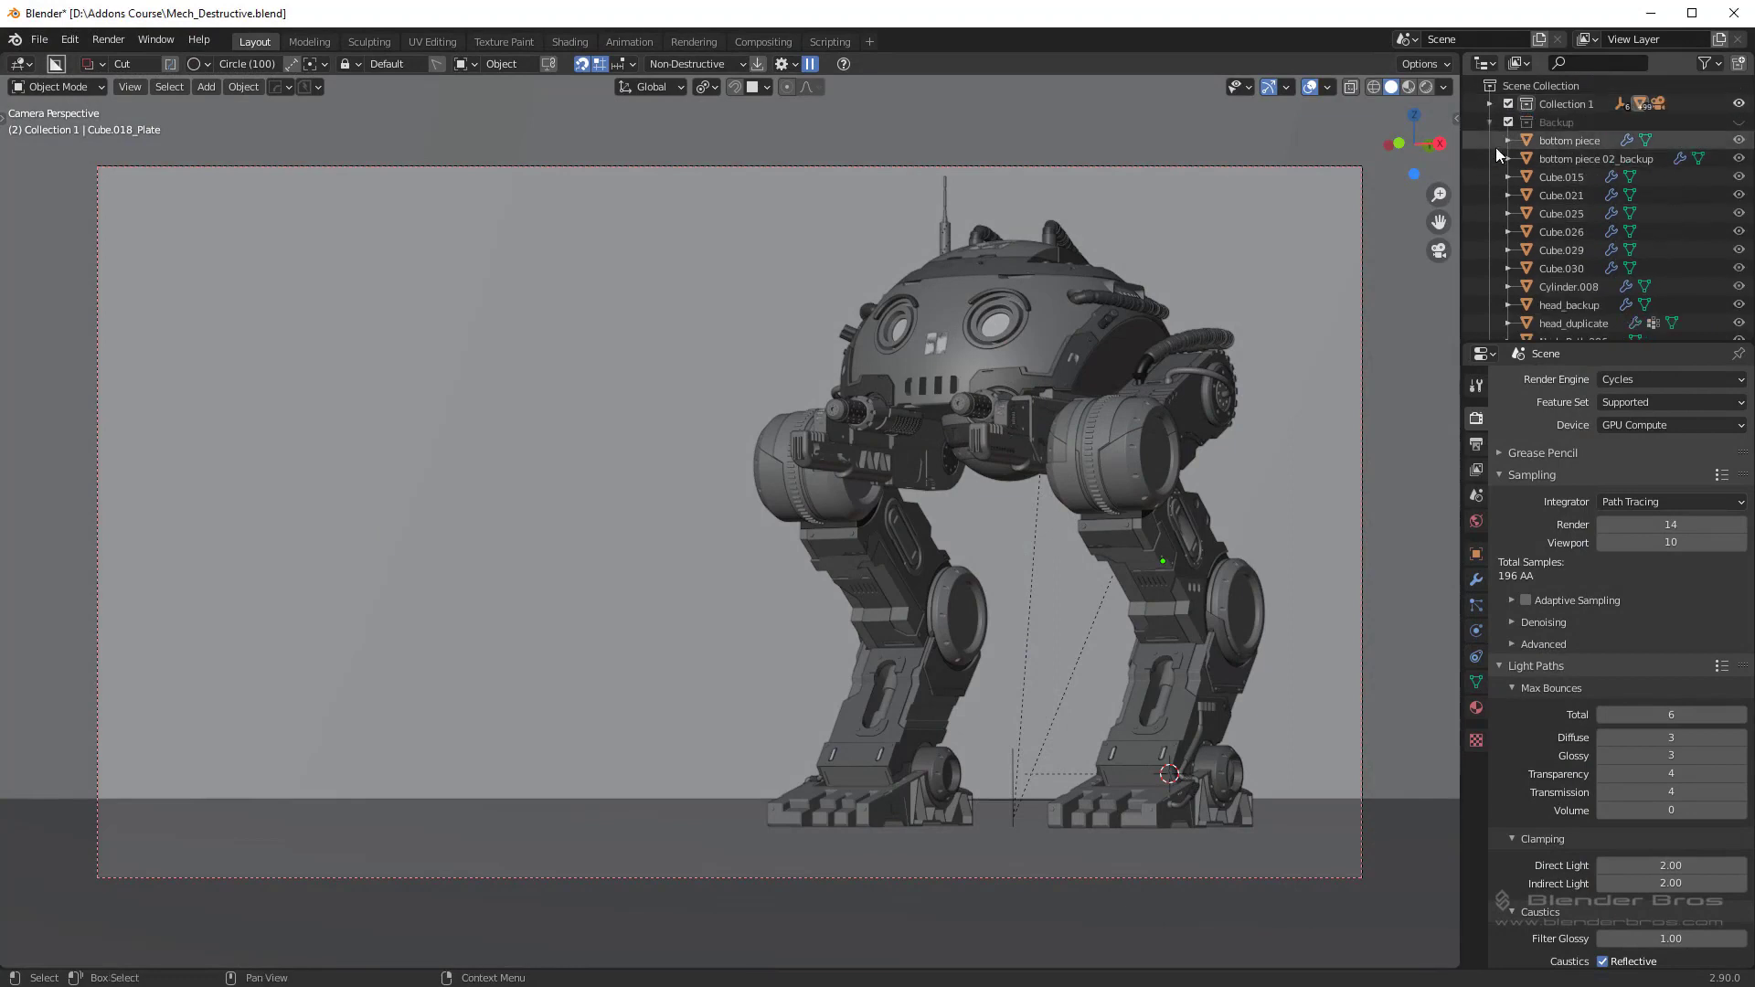
{"action": "scroll", "coordinate": [1493, 134], "scroll_direction": "up", "scroll_amount": 10}
{"action": "left_click", "coordinate": [1490, 103]}
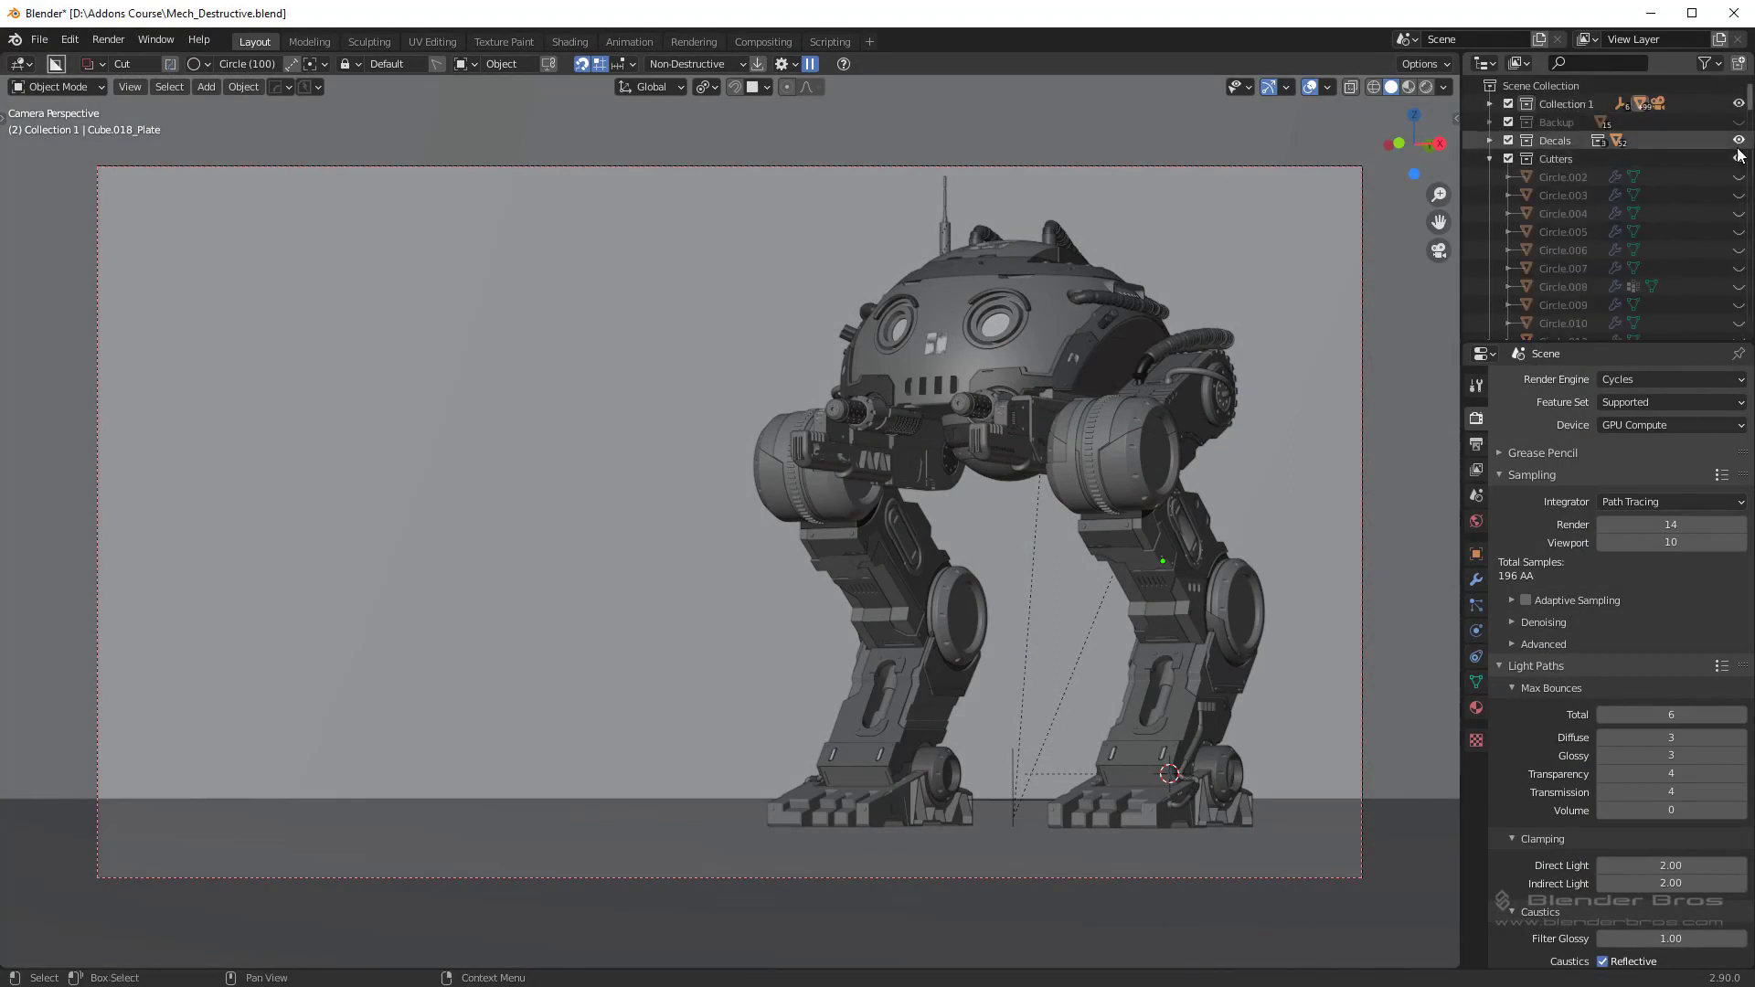
{"action": "left_click", "coordinate": [1705, 63]}
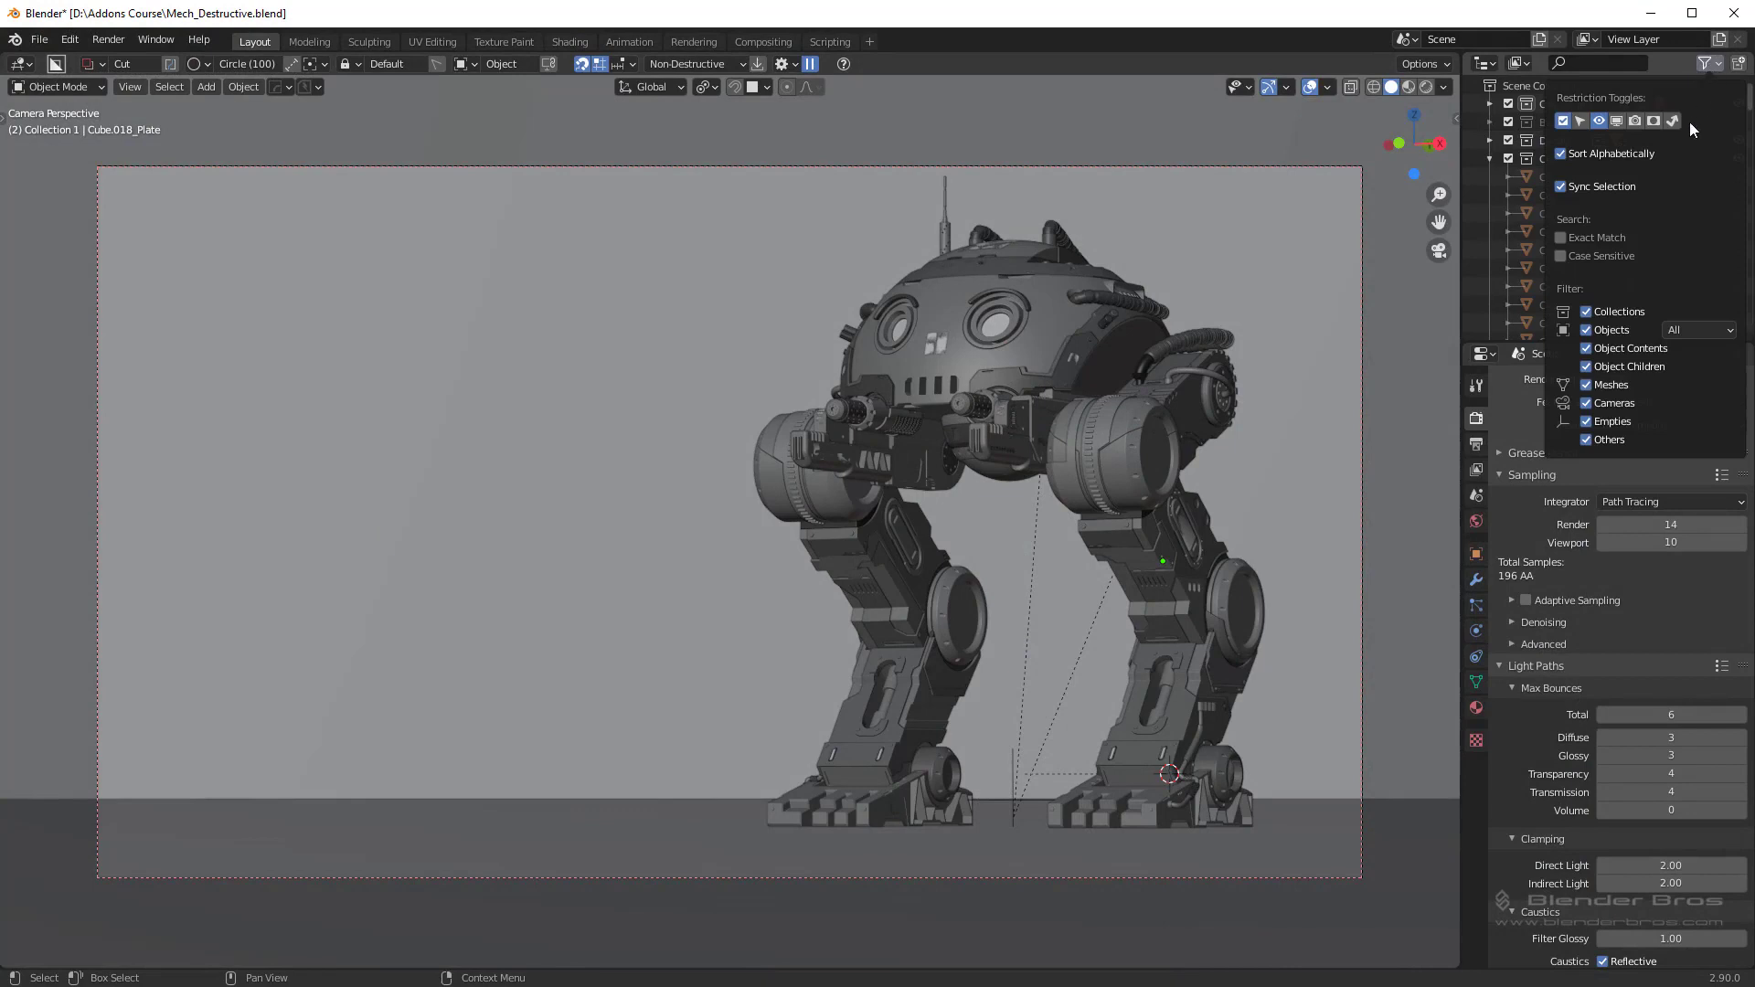
{"action": "left_click", "coordinate": [1634, 121]}
{"action": "left_click", "coordinate": [1710, 60]}
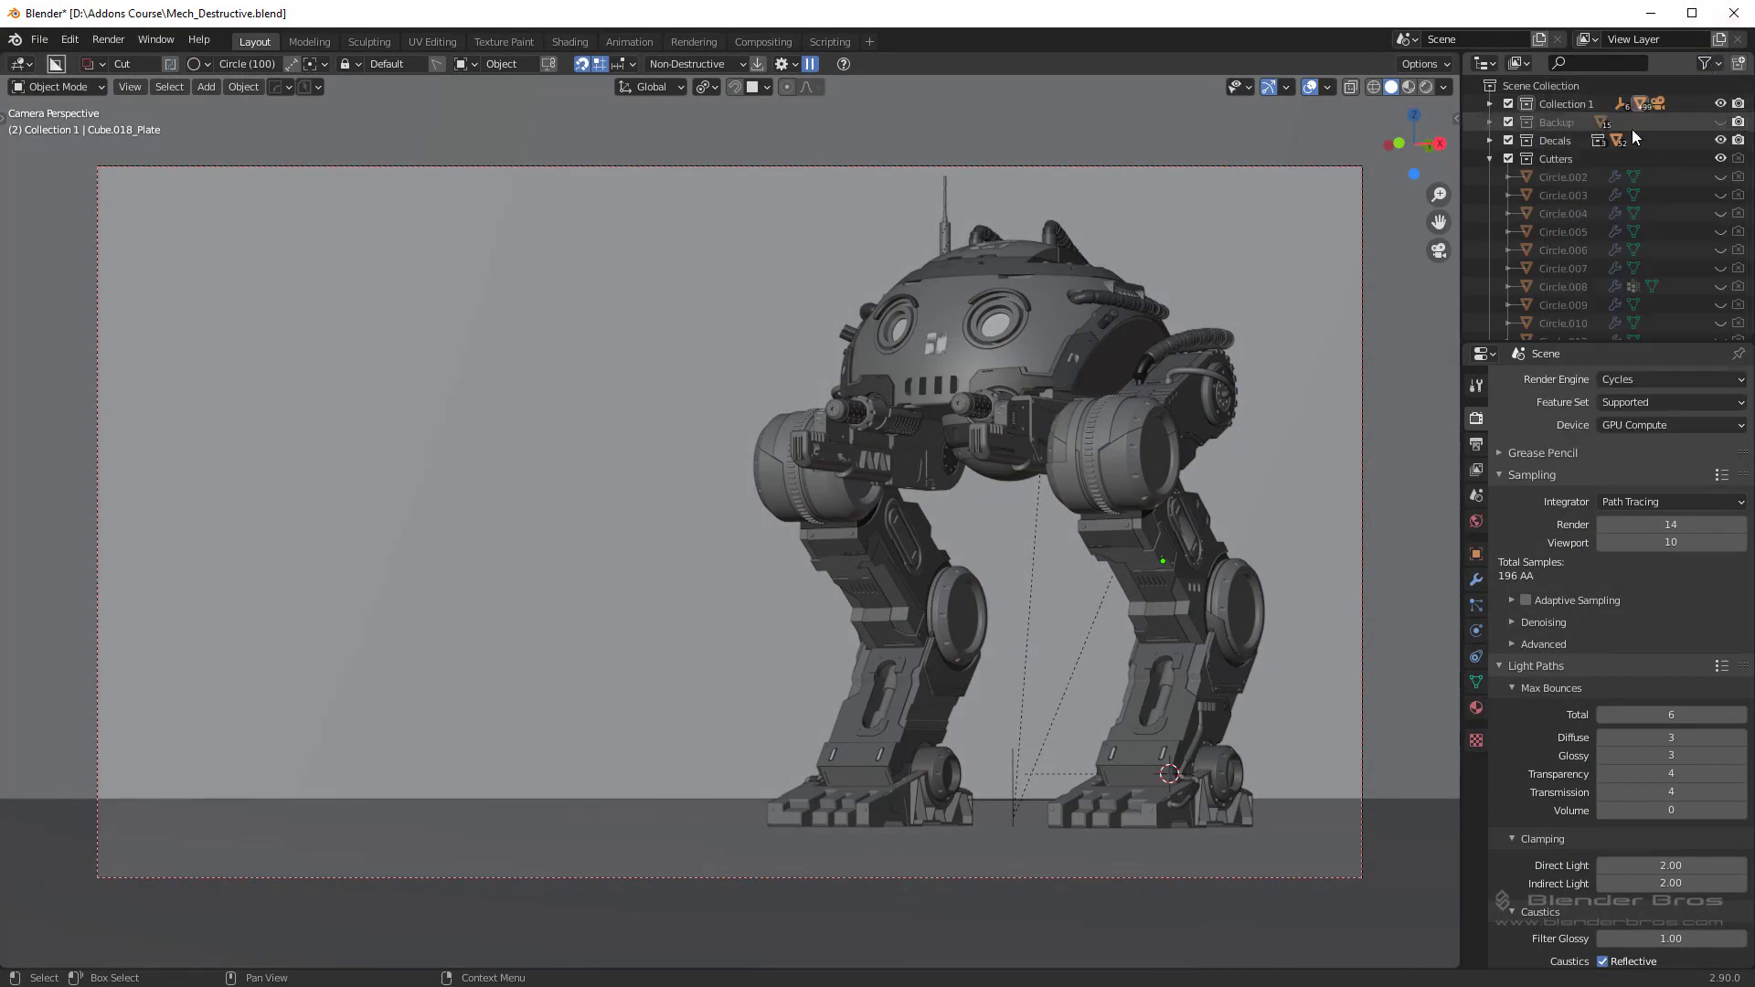
Step: Hide the Cutters collection in the viewport and exclude the Backup collection from renders
{"action": "left_click", "coordinate": [1720, 159]}
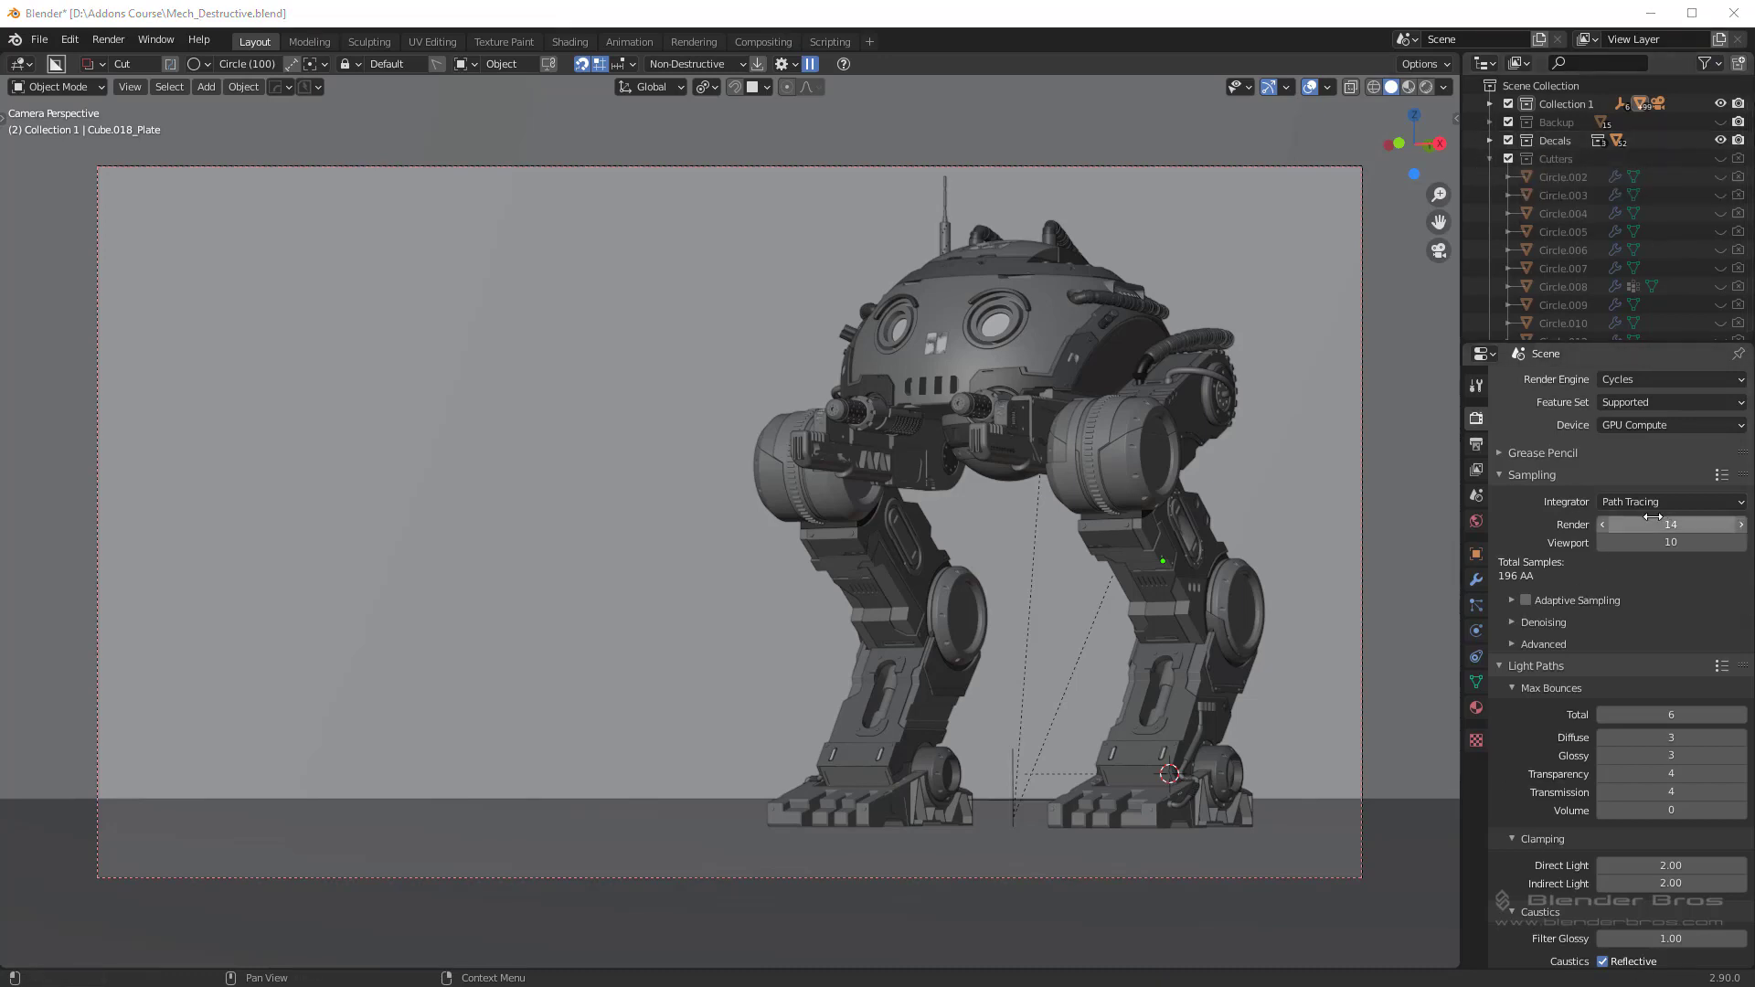
{"action": "left_click", "coordinate": [1490, 122]}
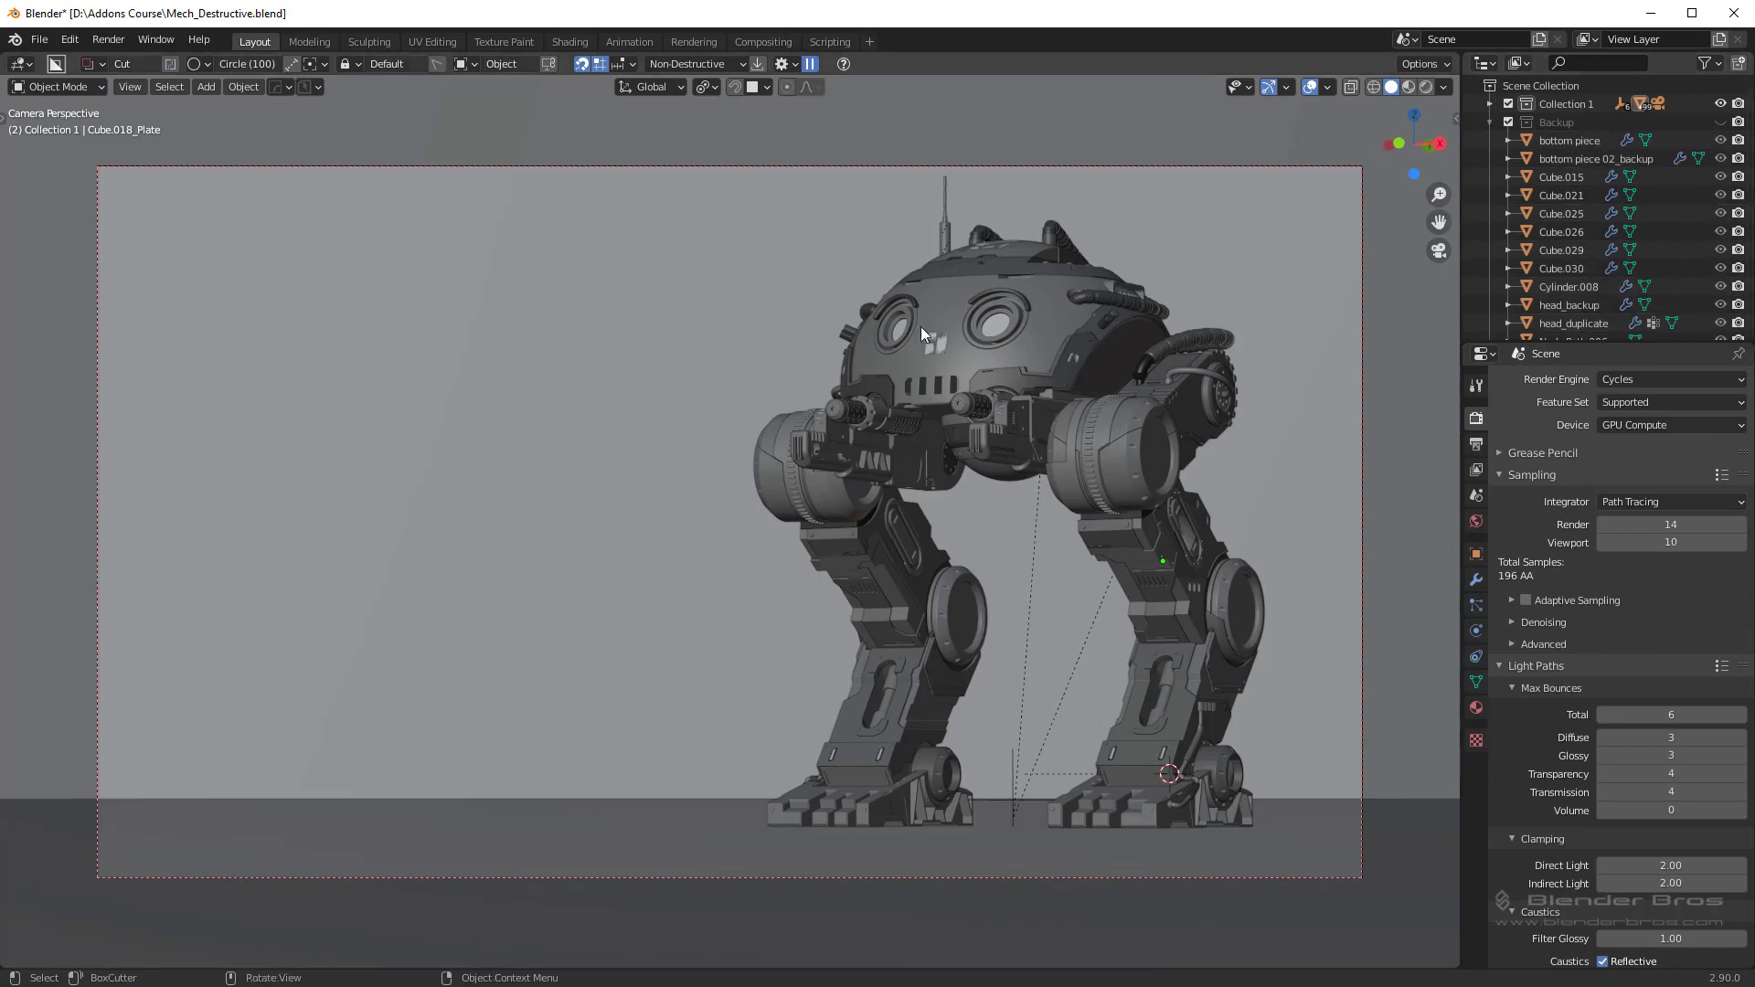
{"action": "left_click", "coordinate": [1738, 123]}
{"action": "scroll", "coordinate": [1726, 140], "scroll_direction": "down", "scroll_amount": 6}
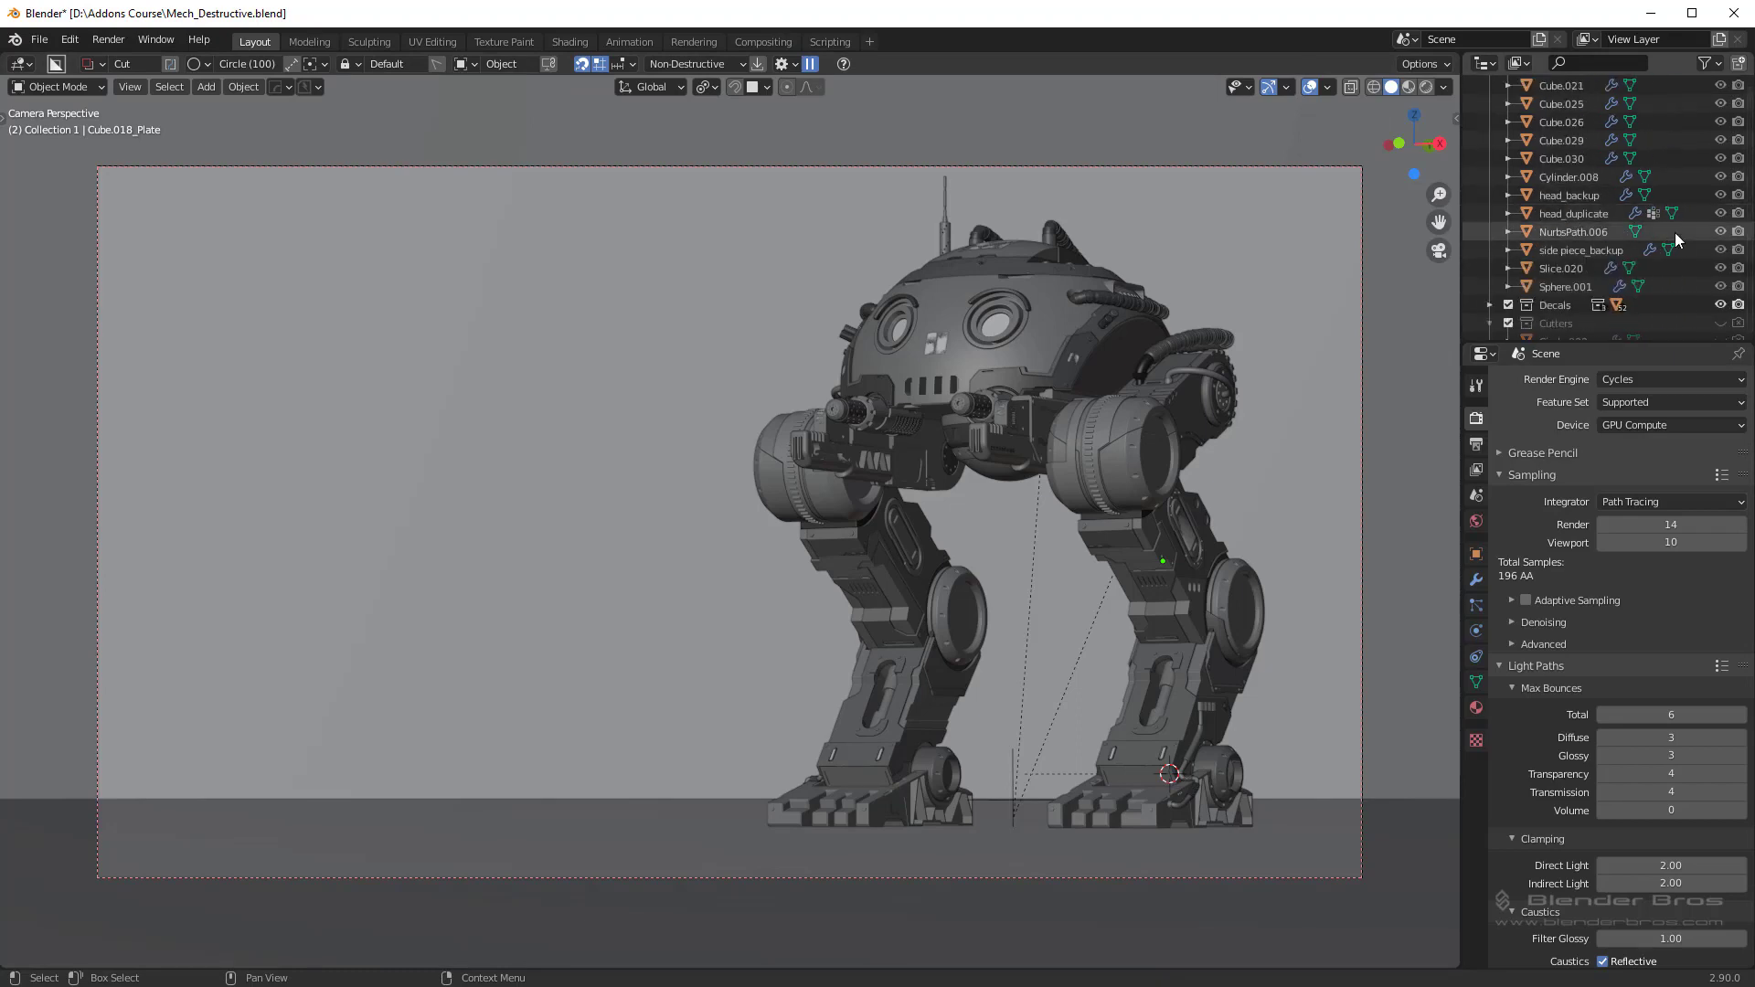
{"action": "scroll", "coordinate": [1645, 219], "scroll_direction": "up", "scroll_amount": 7}
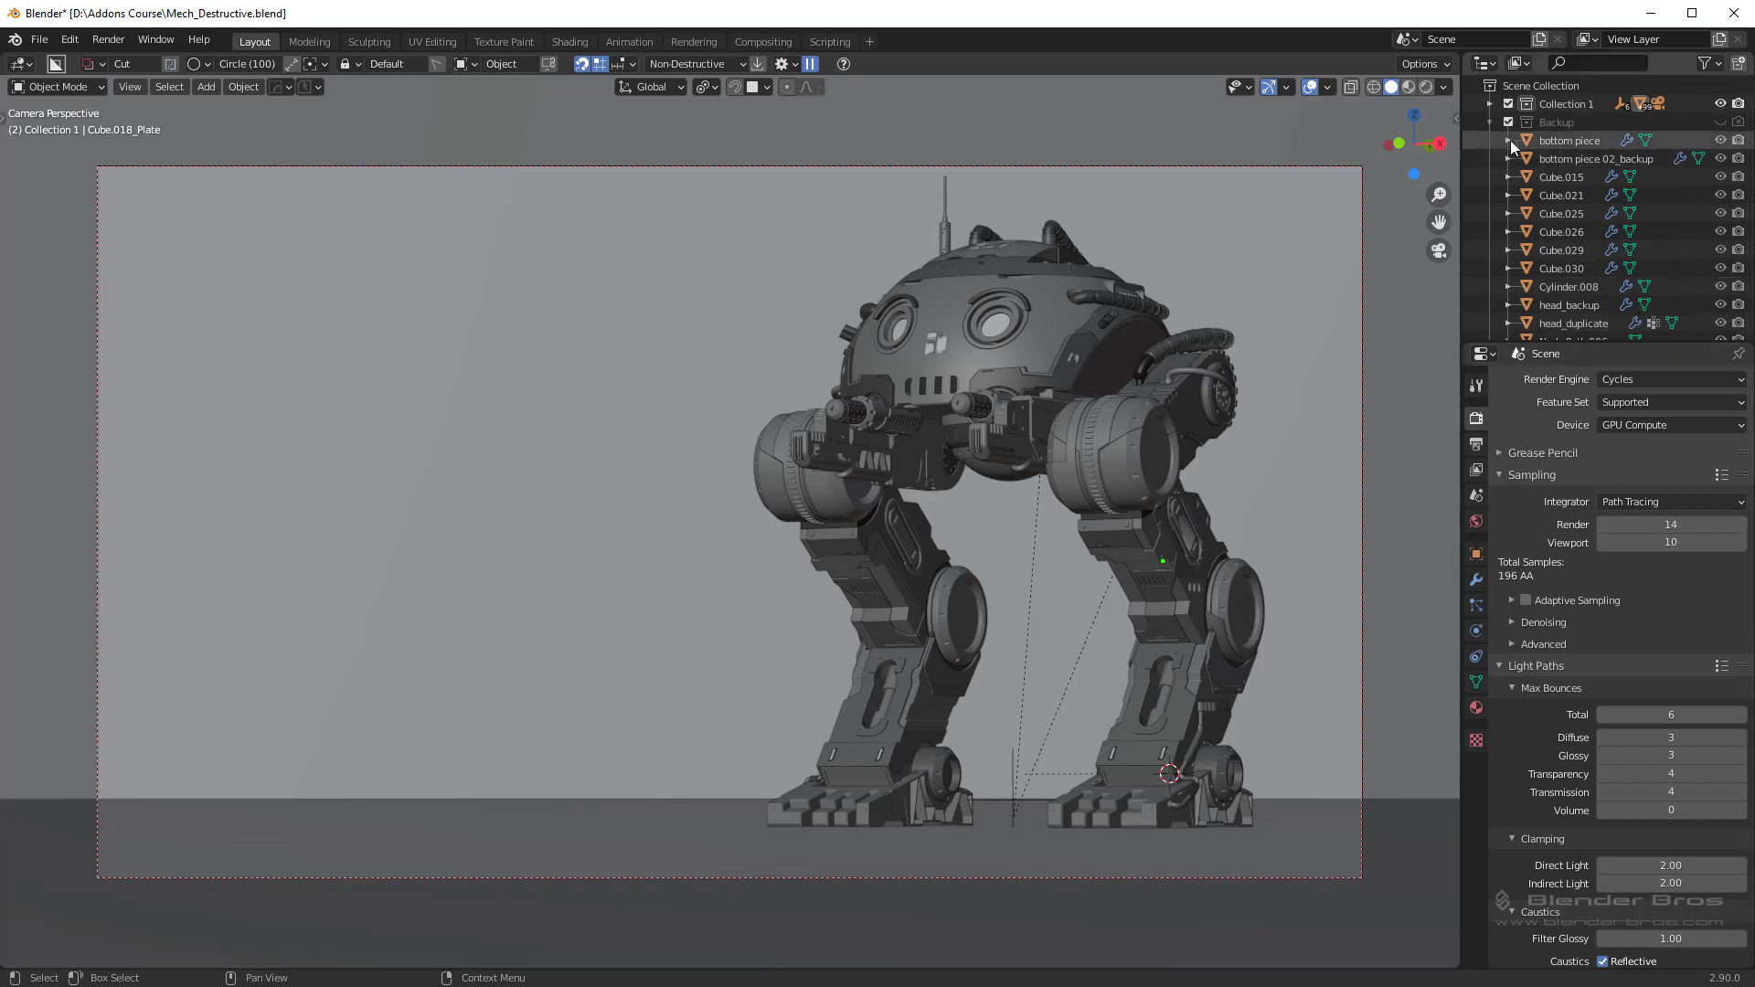
{"action": "left_click", "coordinate": [1490, 122]}
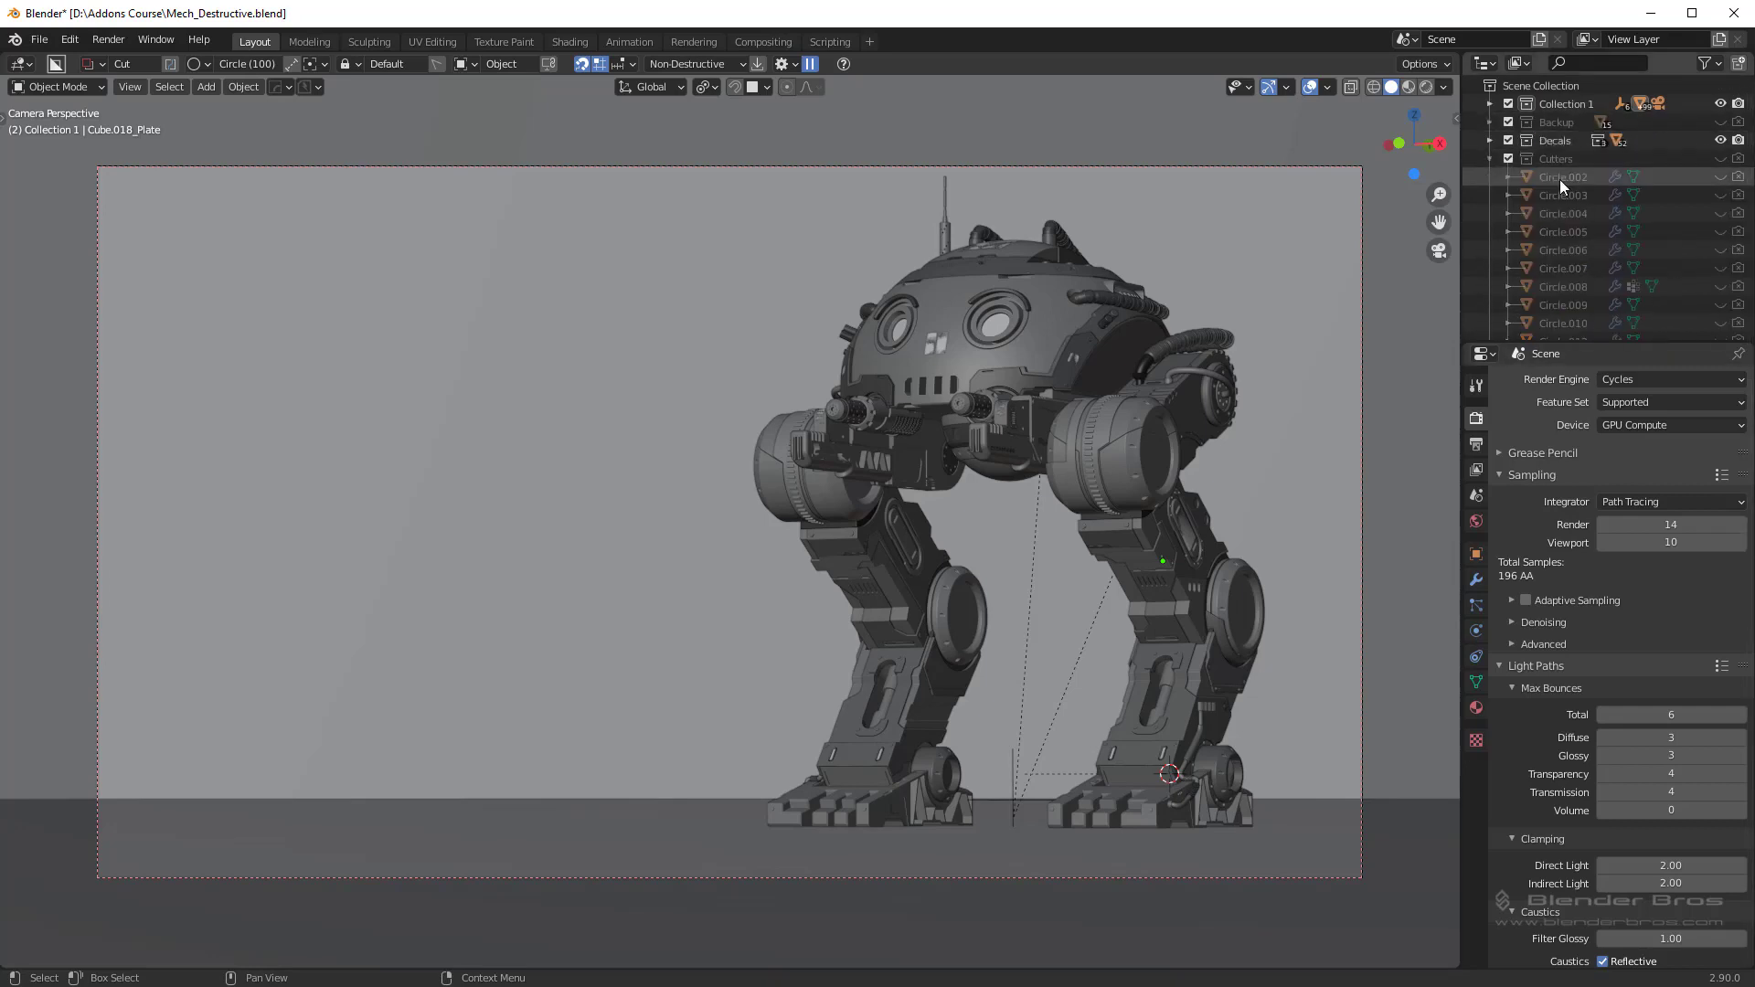
{"action": "left_click", "coordinate": [1490, 159]}
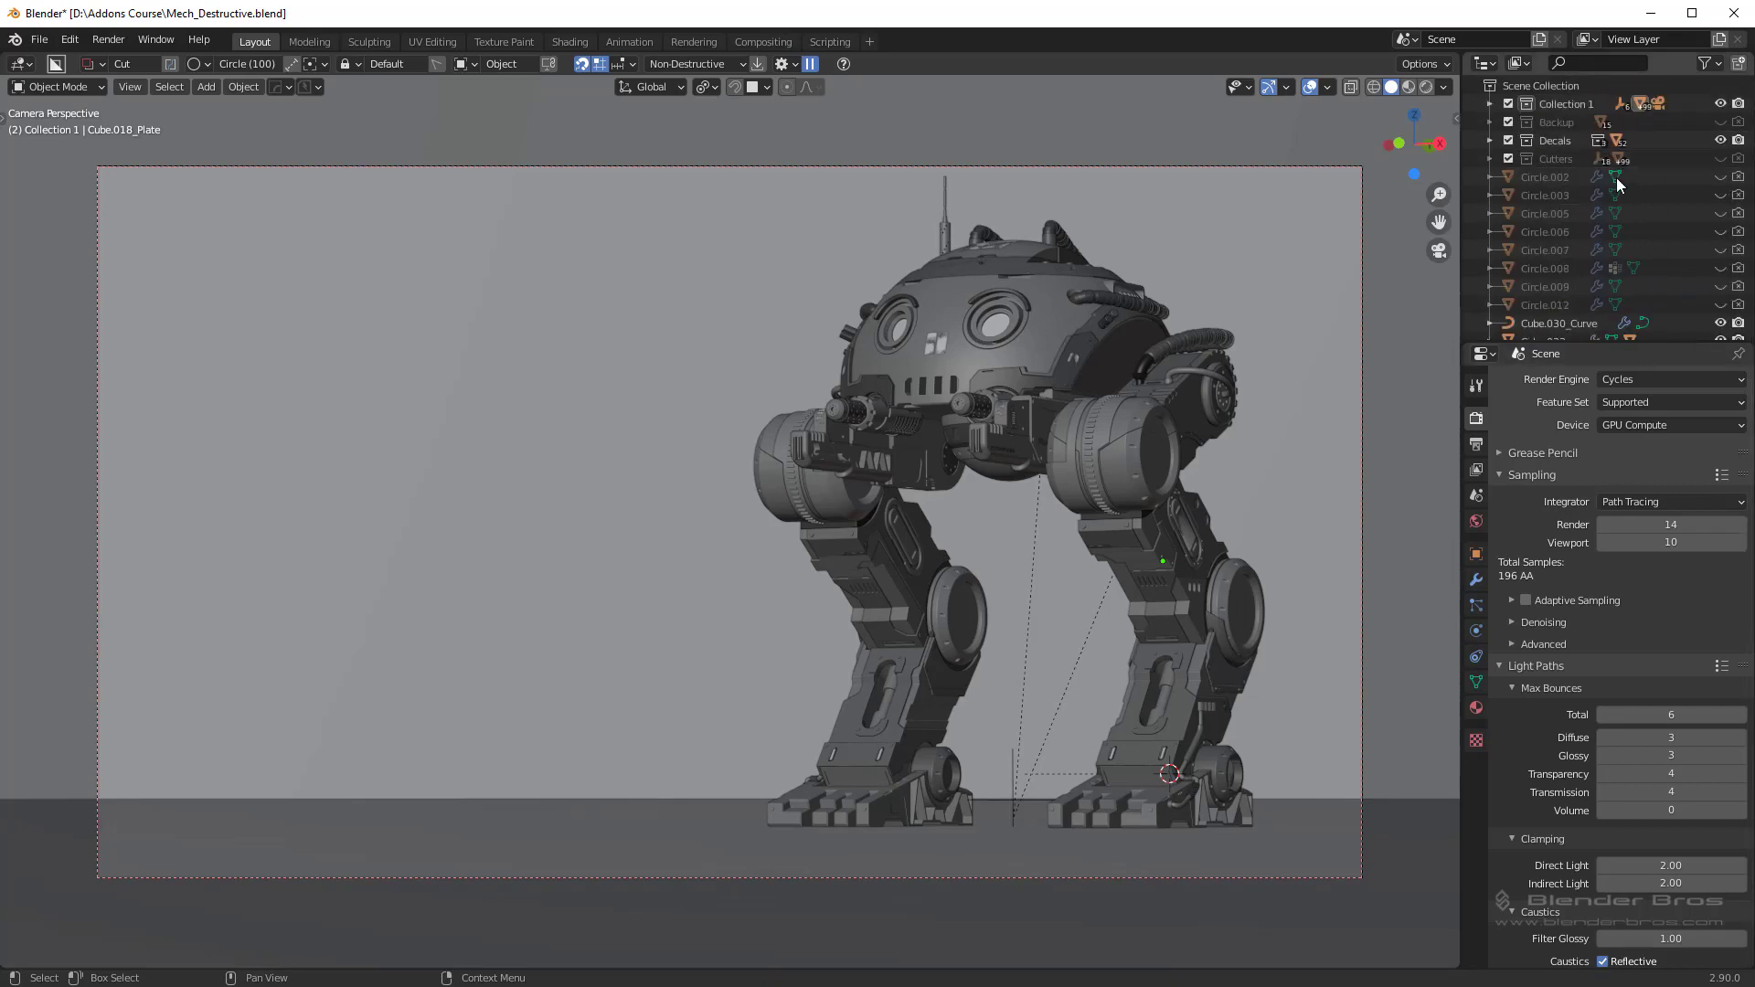
Step: Disable rendering for the nTransfer, Lattice and fix objects
{"action": "scroll", "coordinate": [1666, 223], "scroll_direction": "down", "scroll_amount": 3}
{"action": "scroll", "coordinate": [1666, 223], "scroll_direction": "down", "scroll_amount": 6}
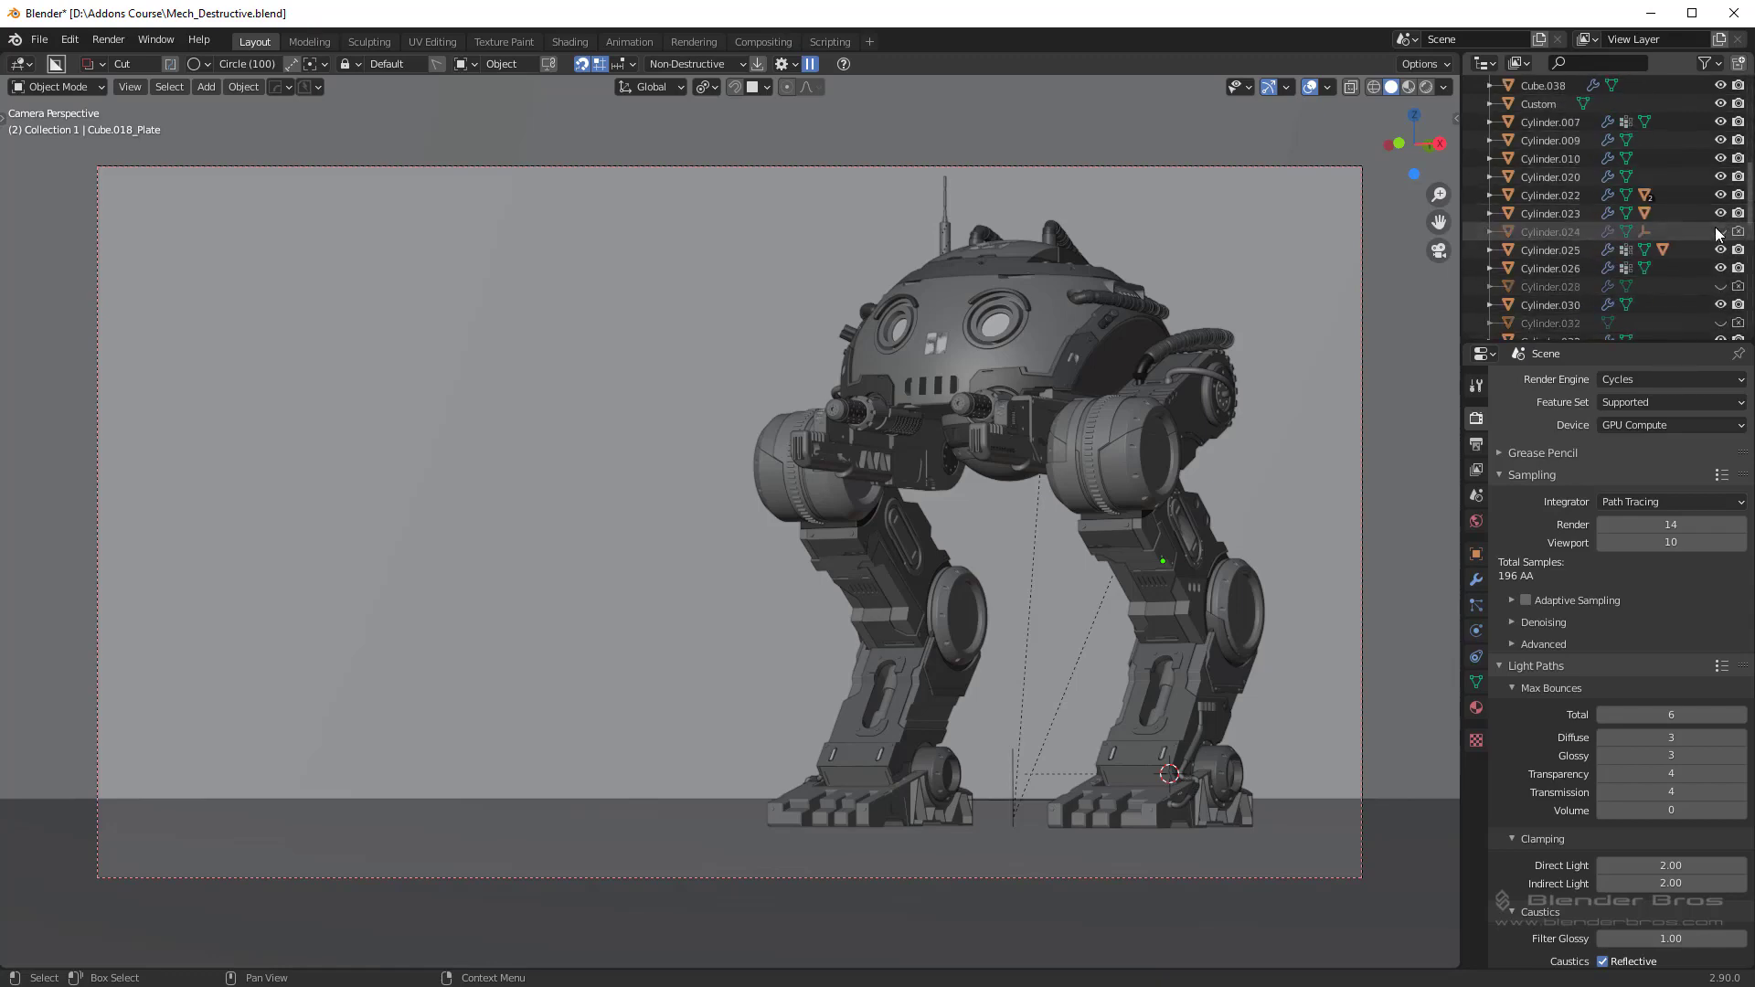
{"action": "scroll", "coordinate": [1728, 270], "scroll_direction": "down", "scroll_amount": 3}
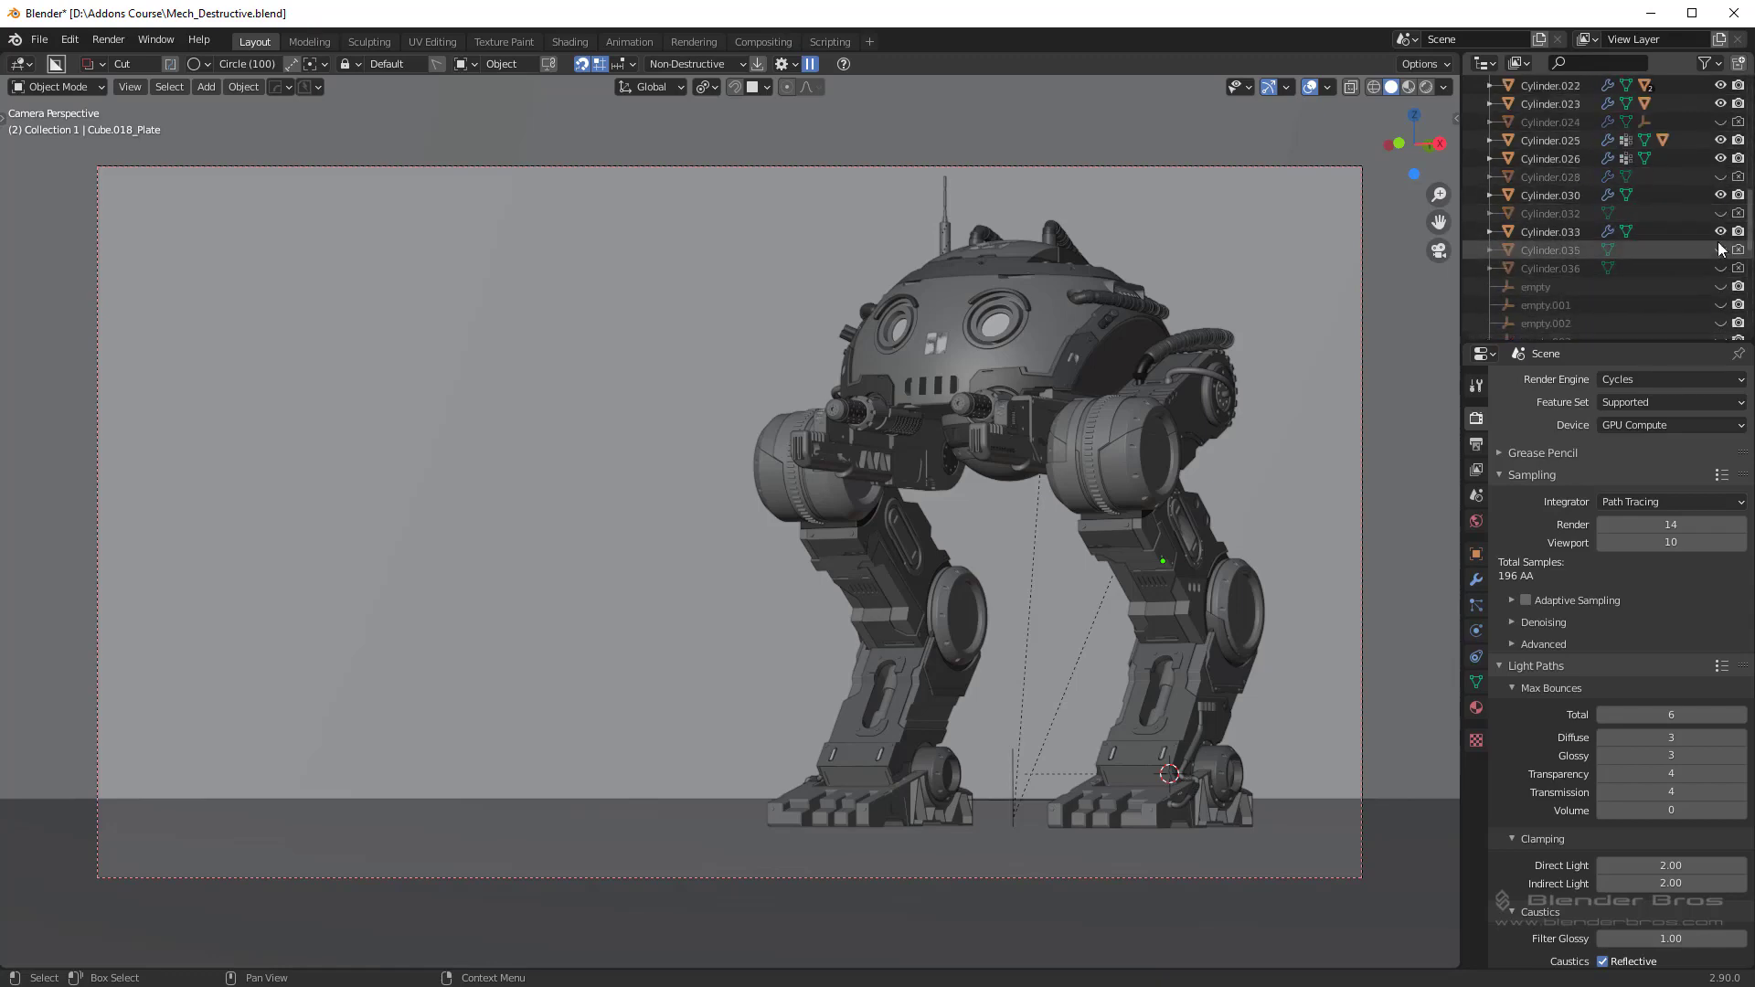
{"action": "scroll", "coordinate": [1719, 242], "scroll_direction": "down", "scroll_amount": 5}
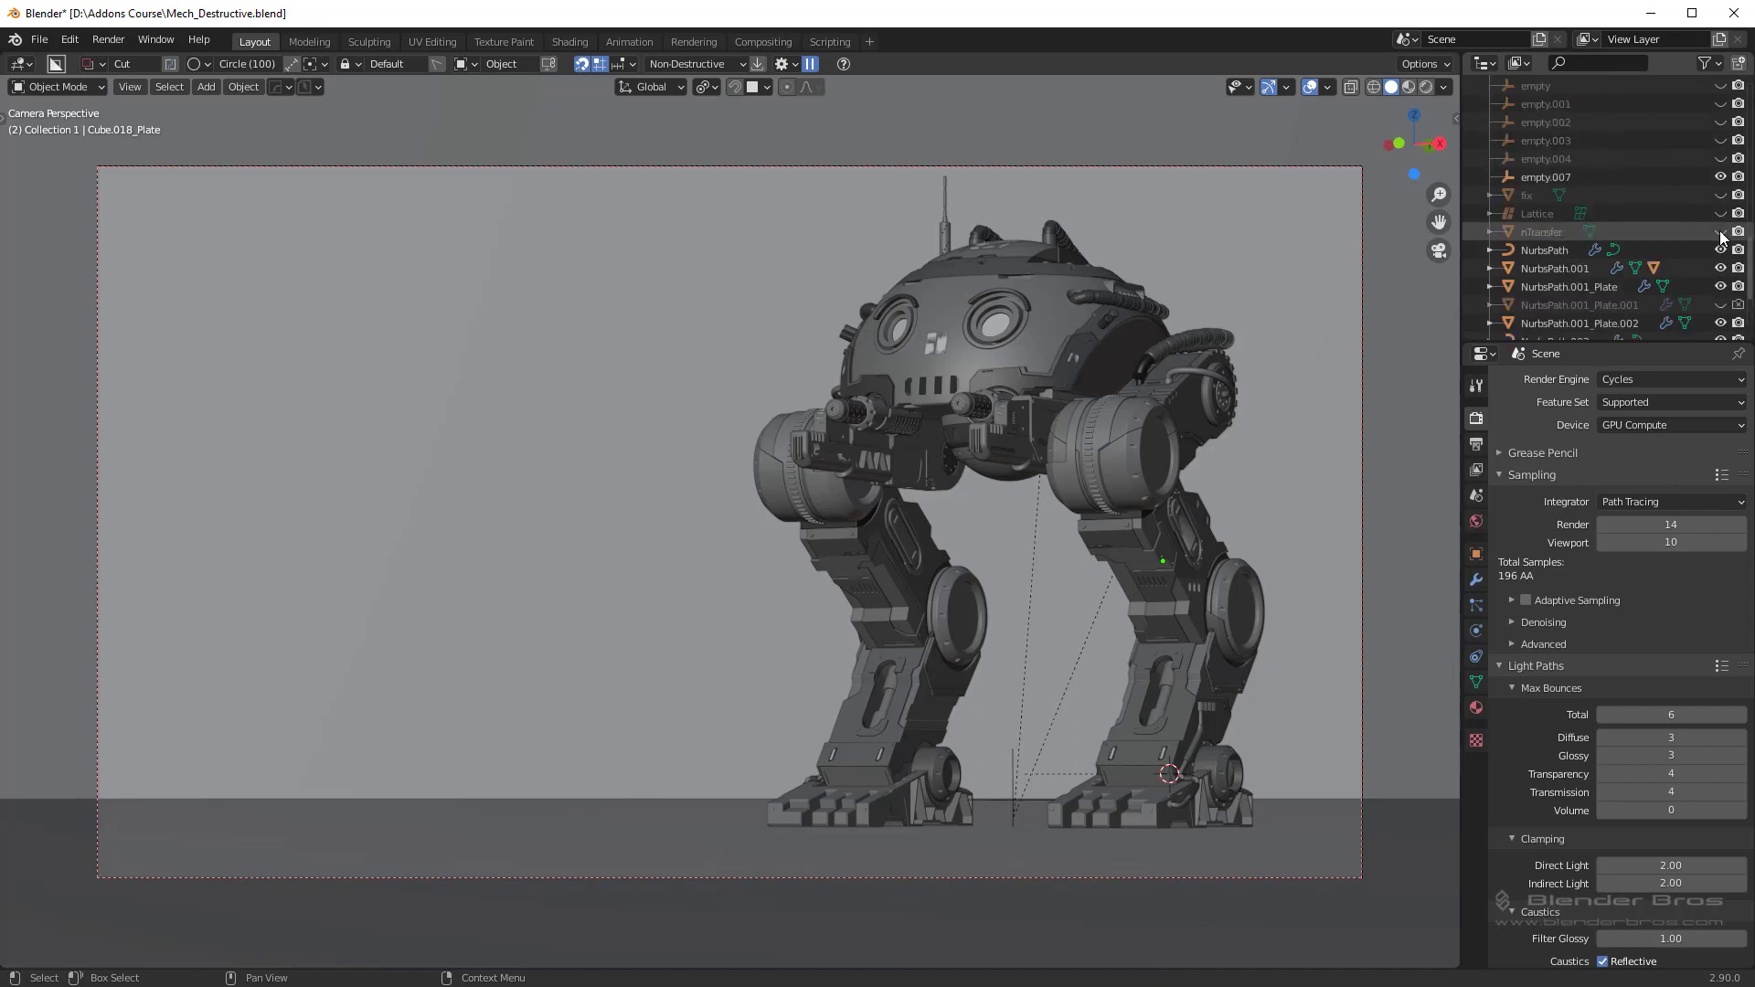
{"action": "left_click_drag", "start_coordinate": [1738, 232], "coordinate": [1738, 202]}
{"action": "scroll", "coordinate": [1713, 267], "scroll_direction": "down", "scroll_amount": 3}
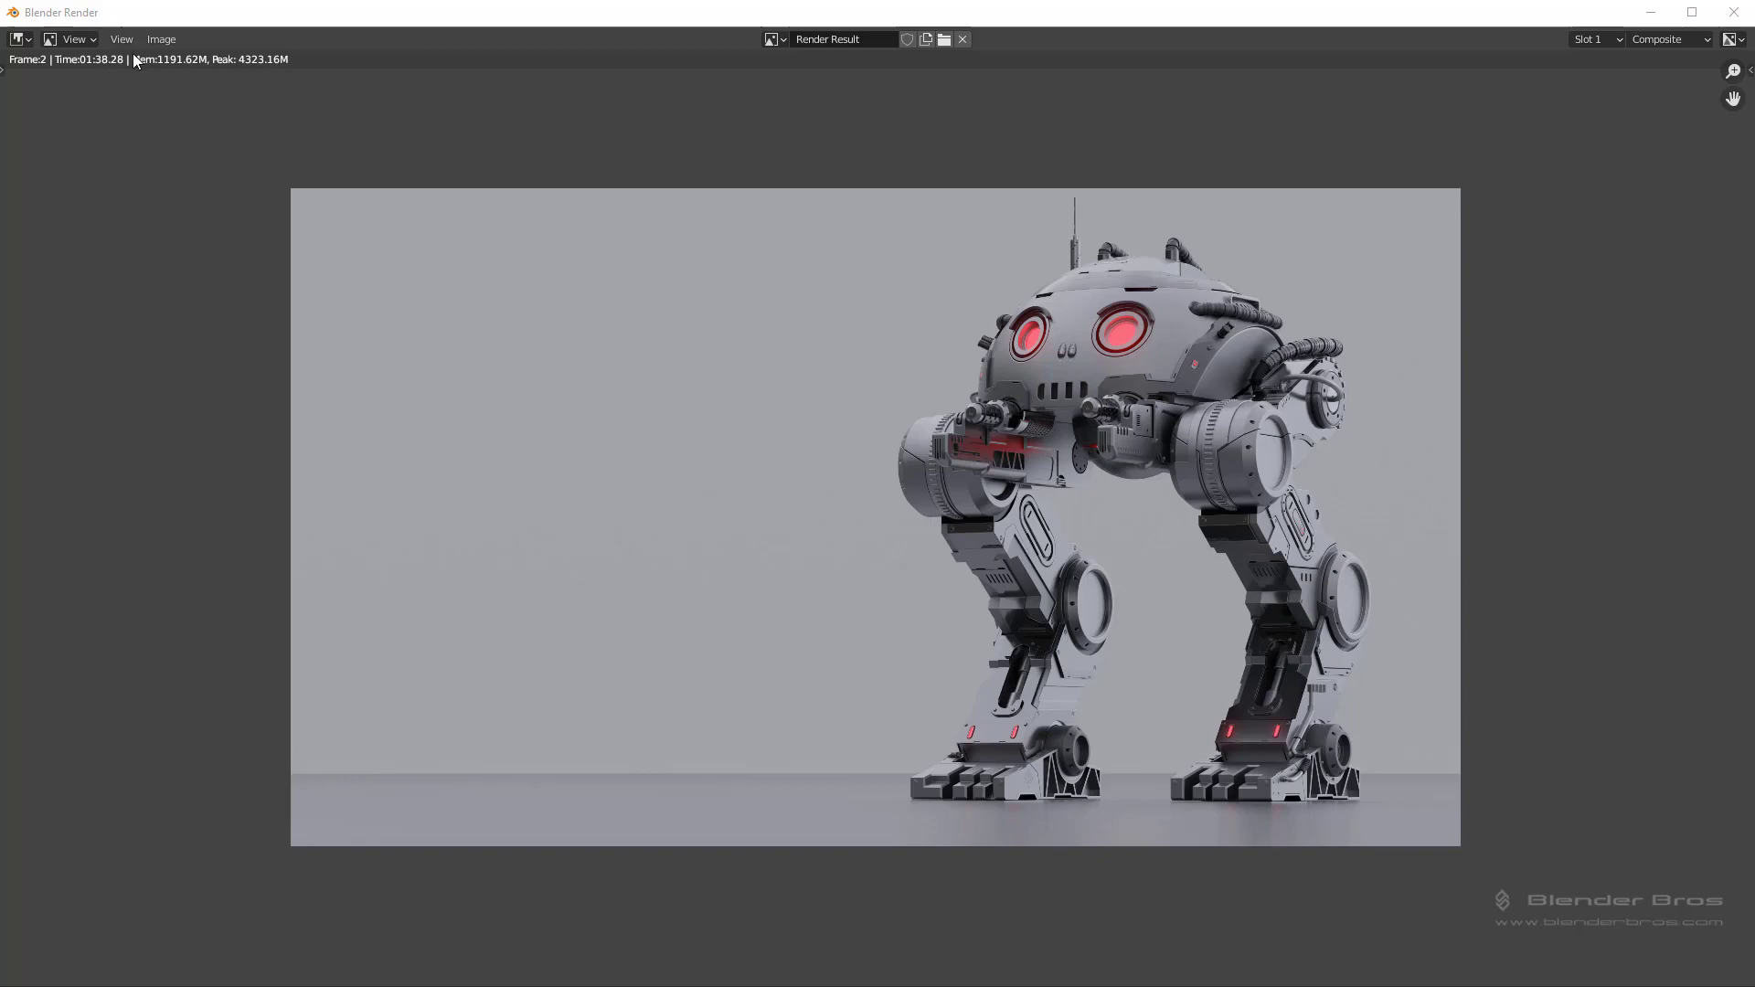
Step: Bring up the Image Save As dialog for the finished render, proposing Render01.tif
{"action": "left_click", "coordinate": [156, 40]}
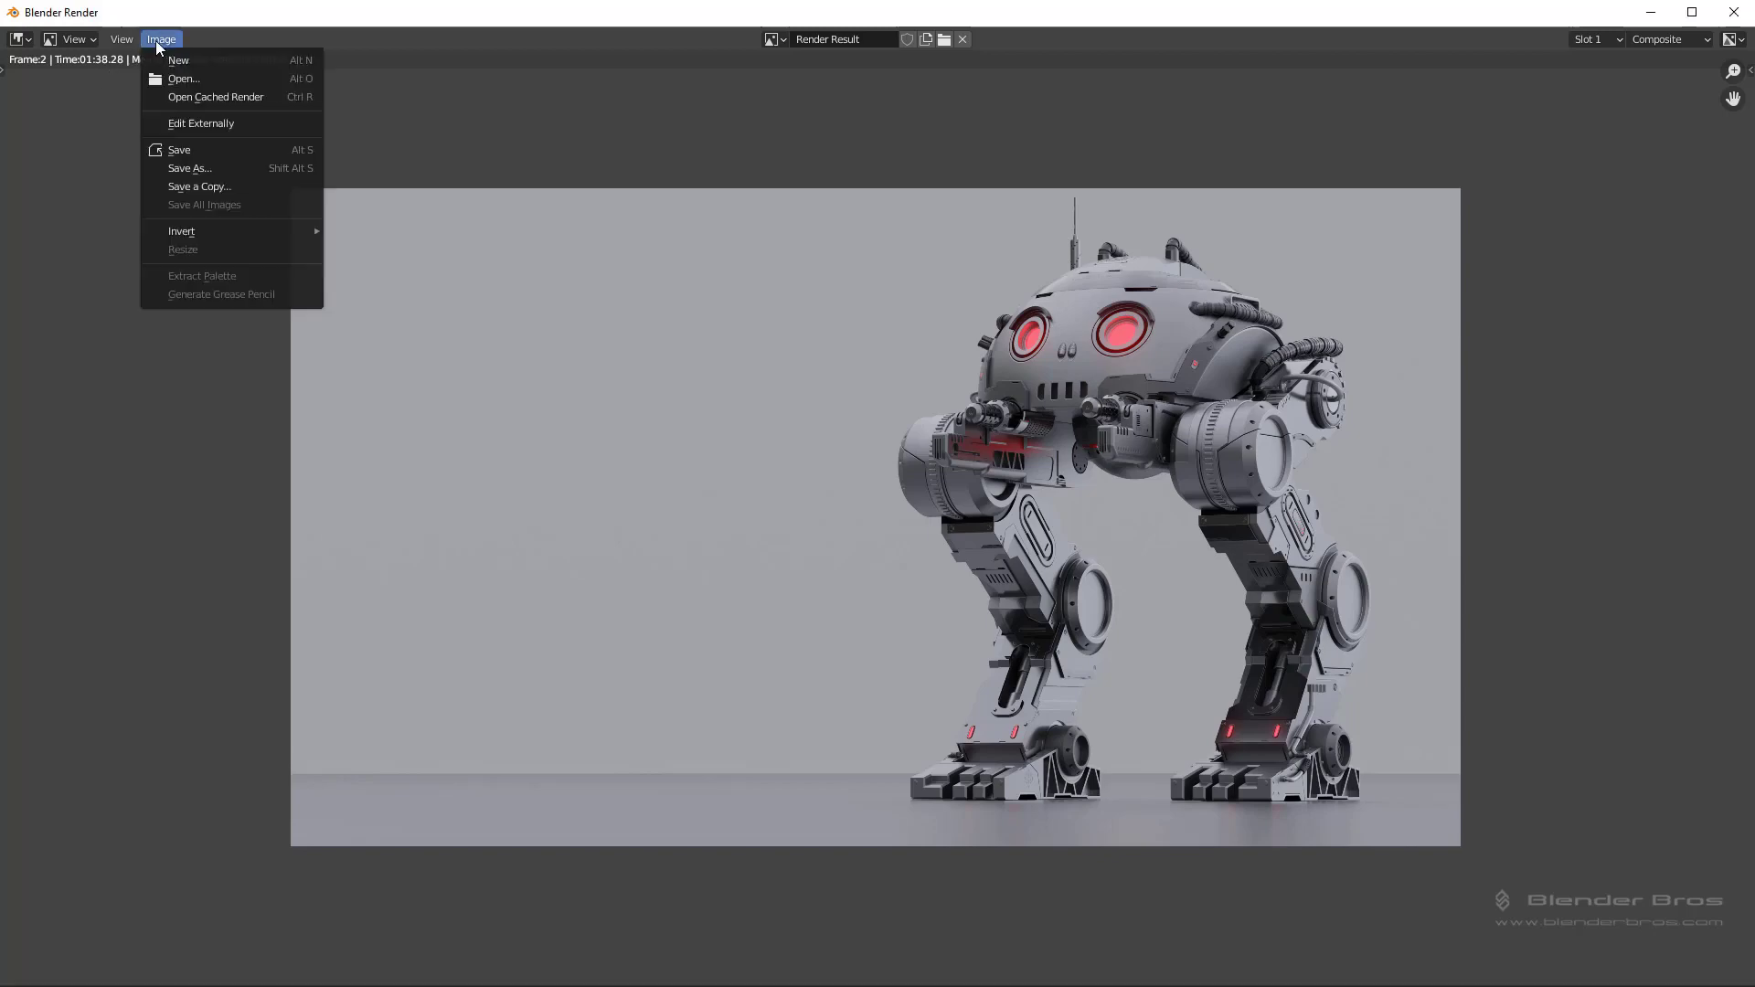
{"action": "left_click", "coordinate": [197, 170]}
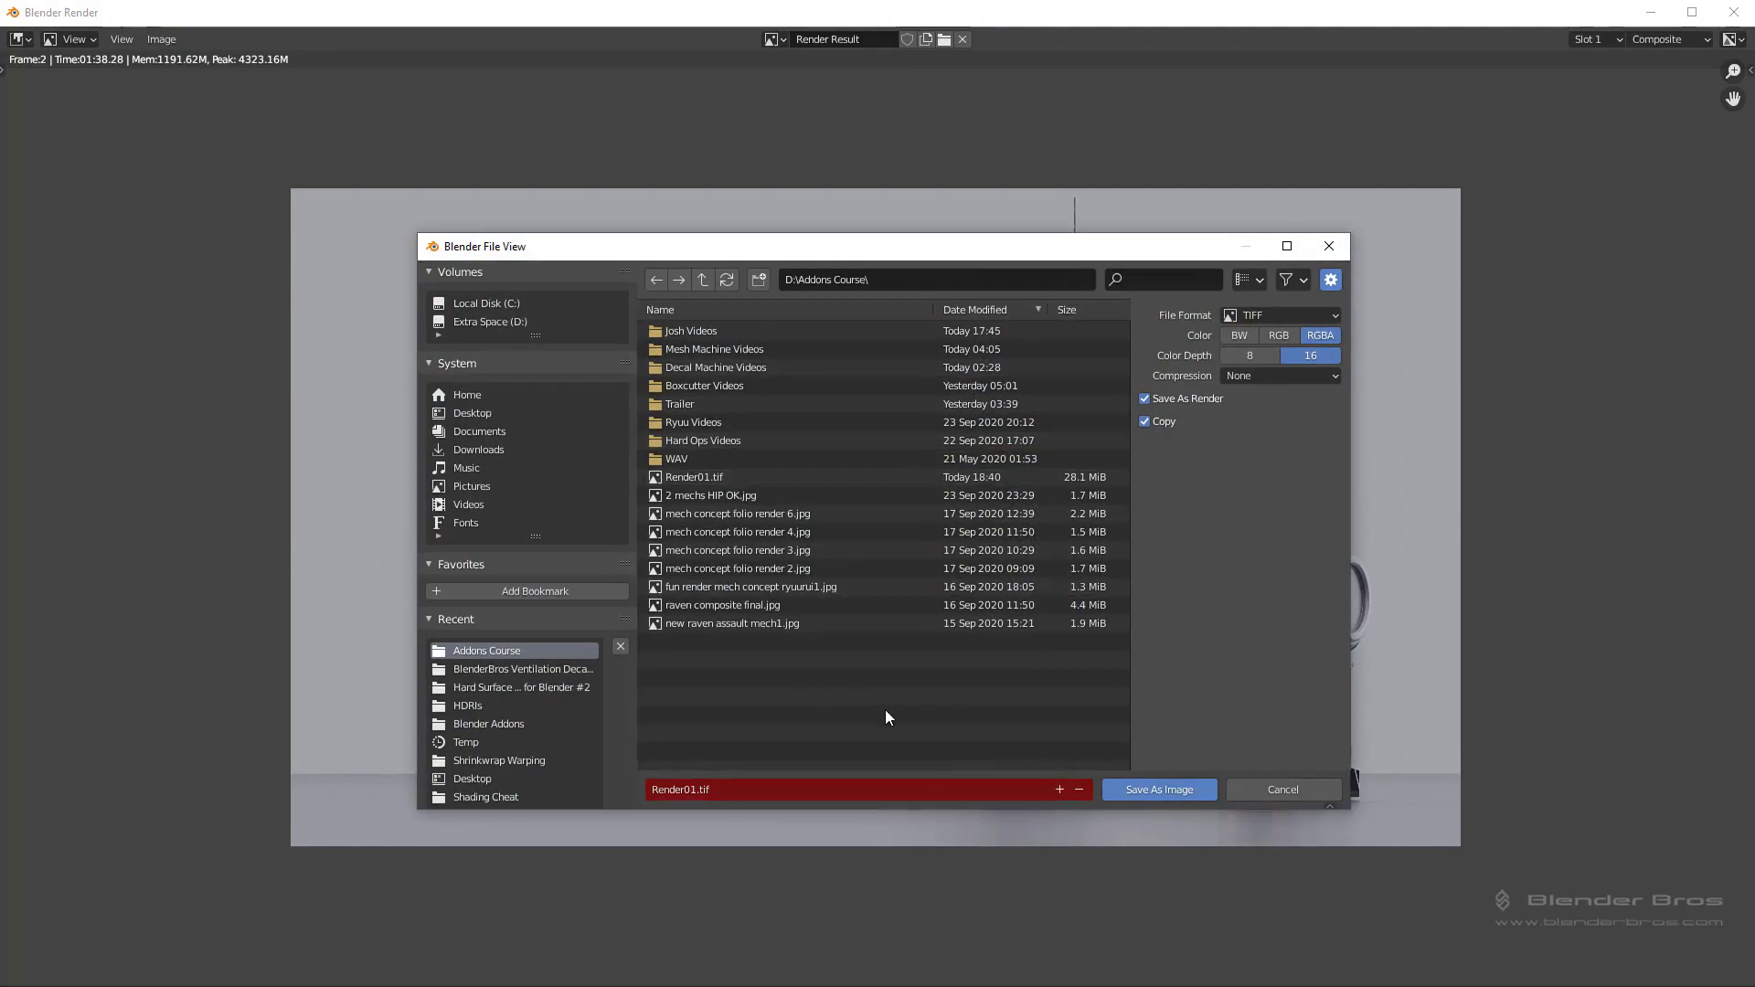